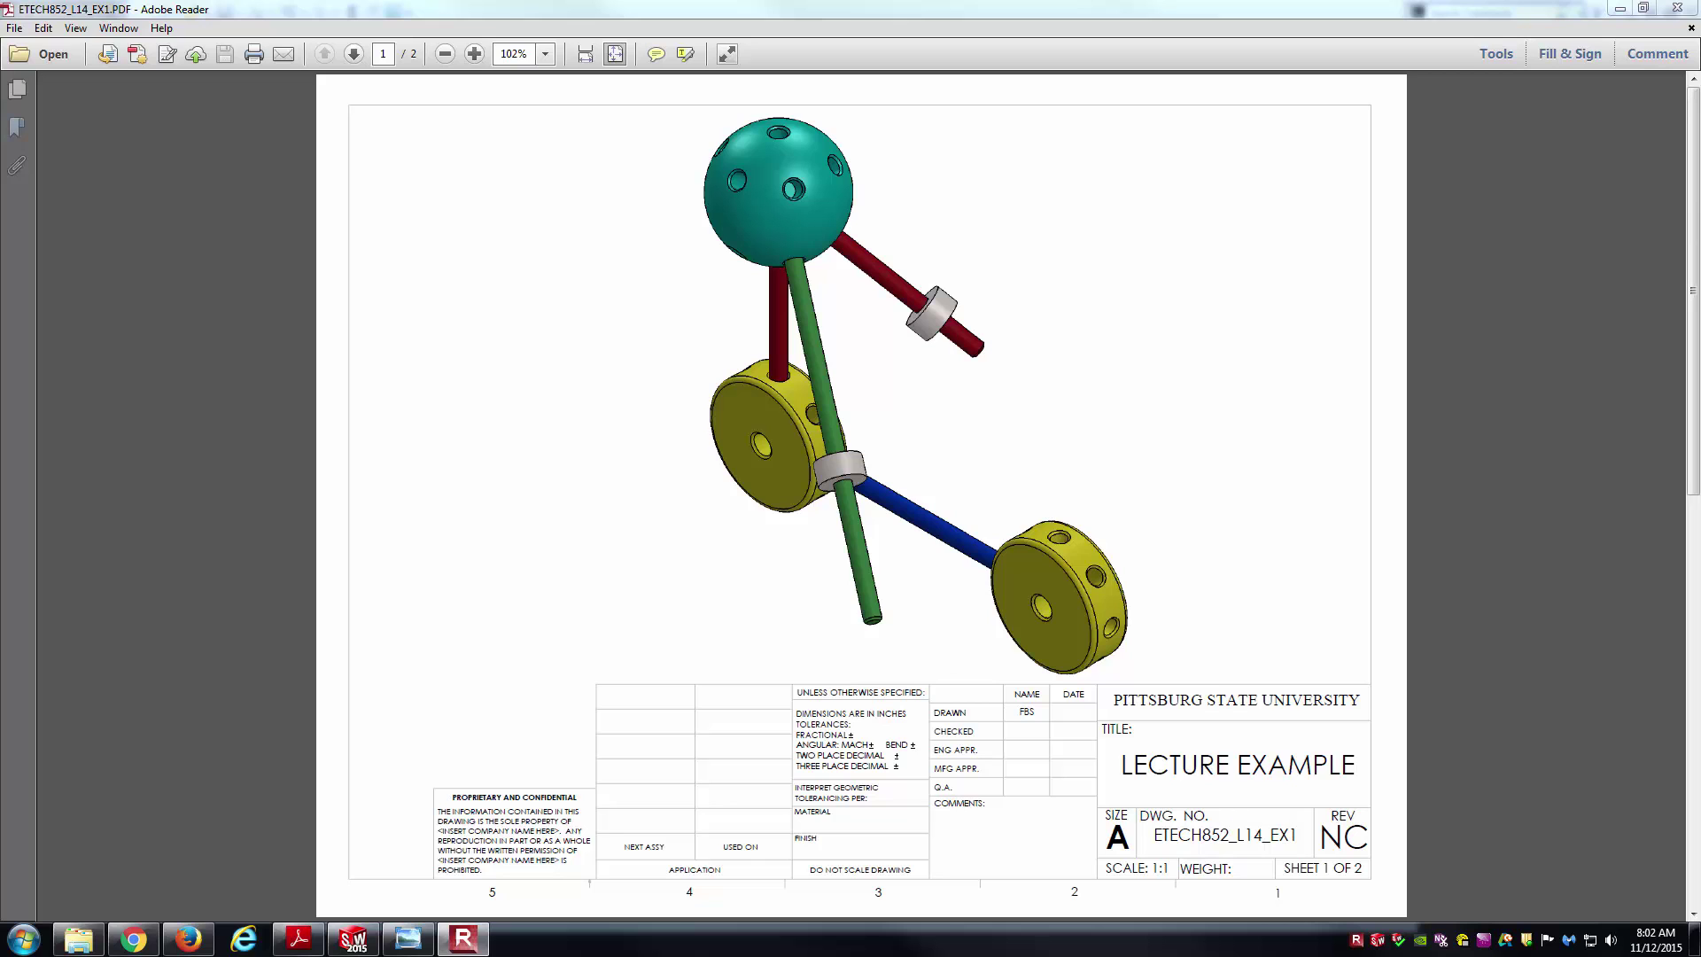
- Examine sheet 2 of the lecture example drawing and the reference image showing the assembly's origin location
scroll(1499, 308, "down", 2)
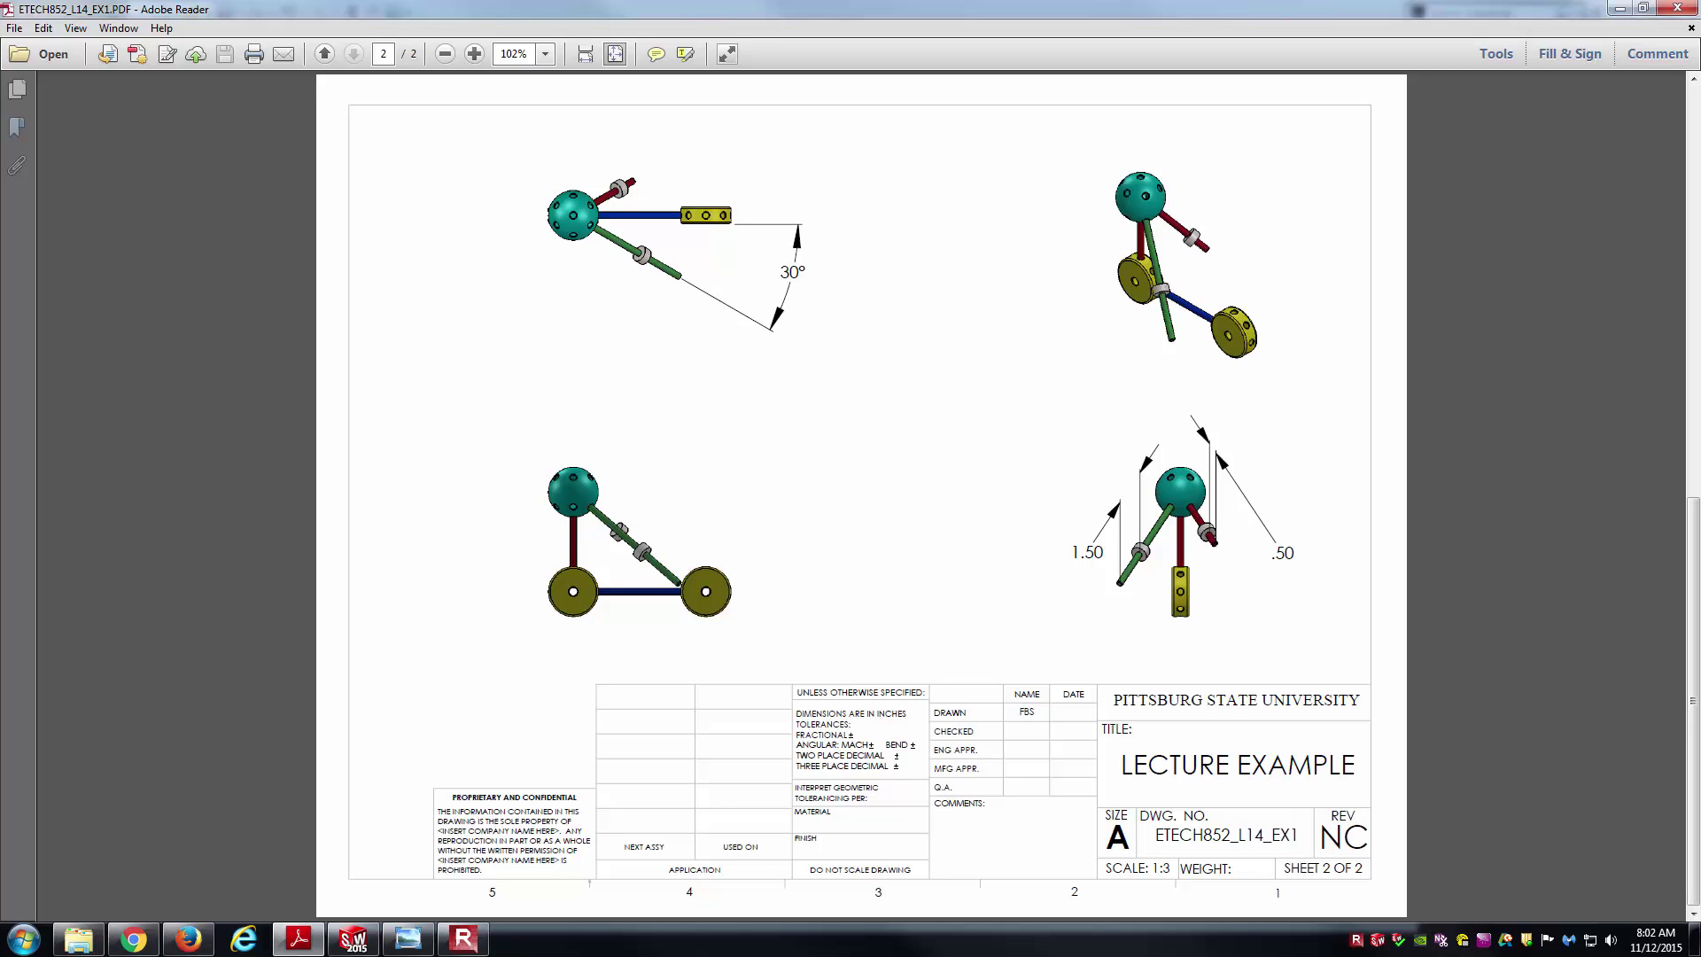
left_click(408, 938)
left_click_drag(1409, 275, 917, 186)
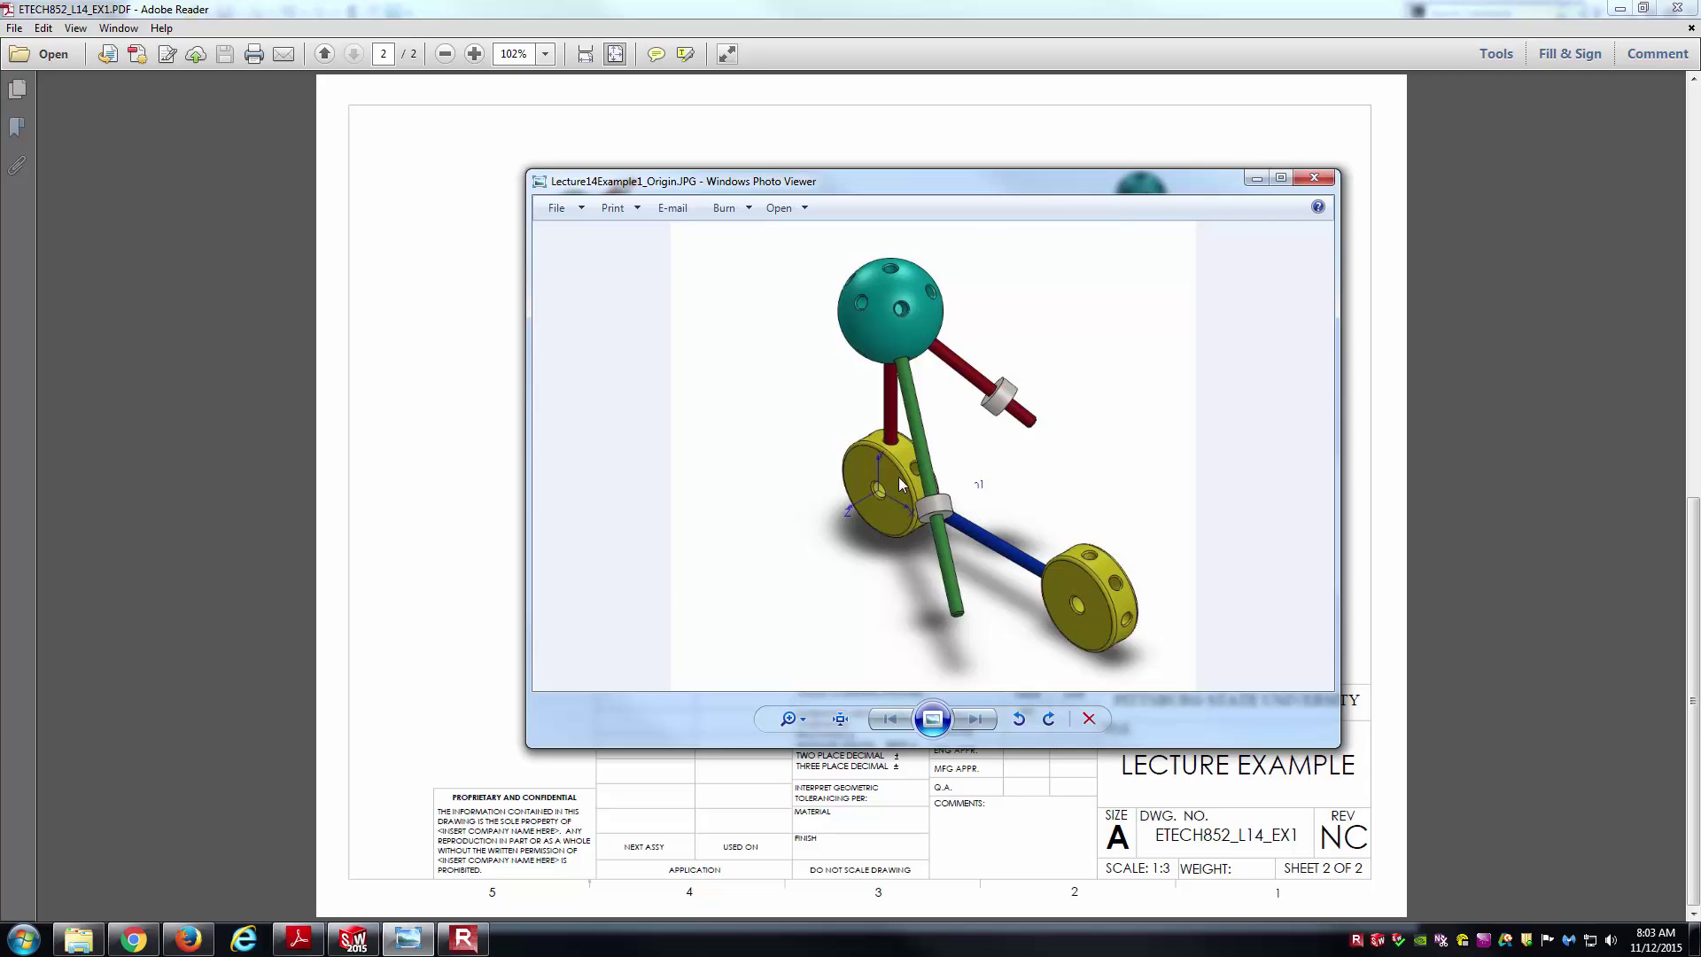
left_click(1300, 189)
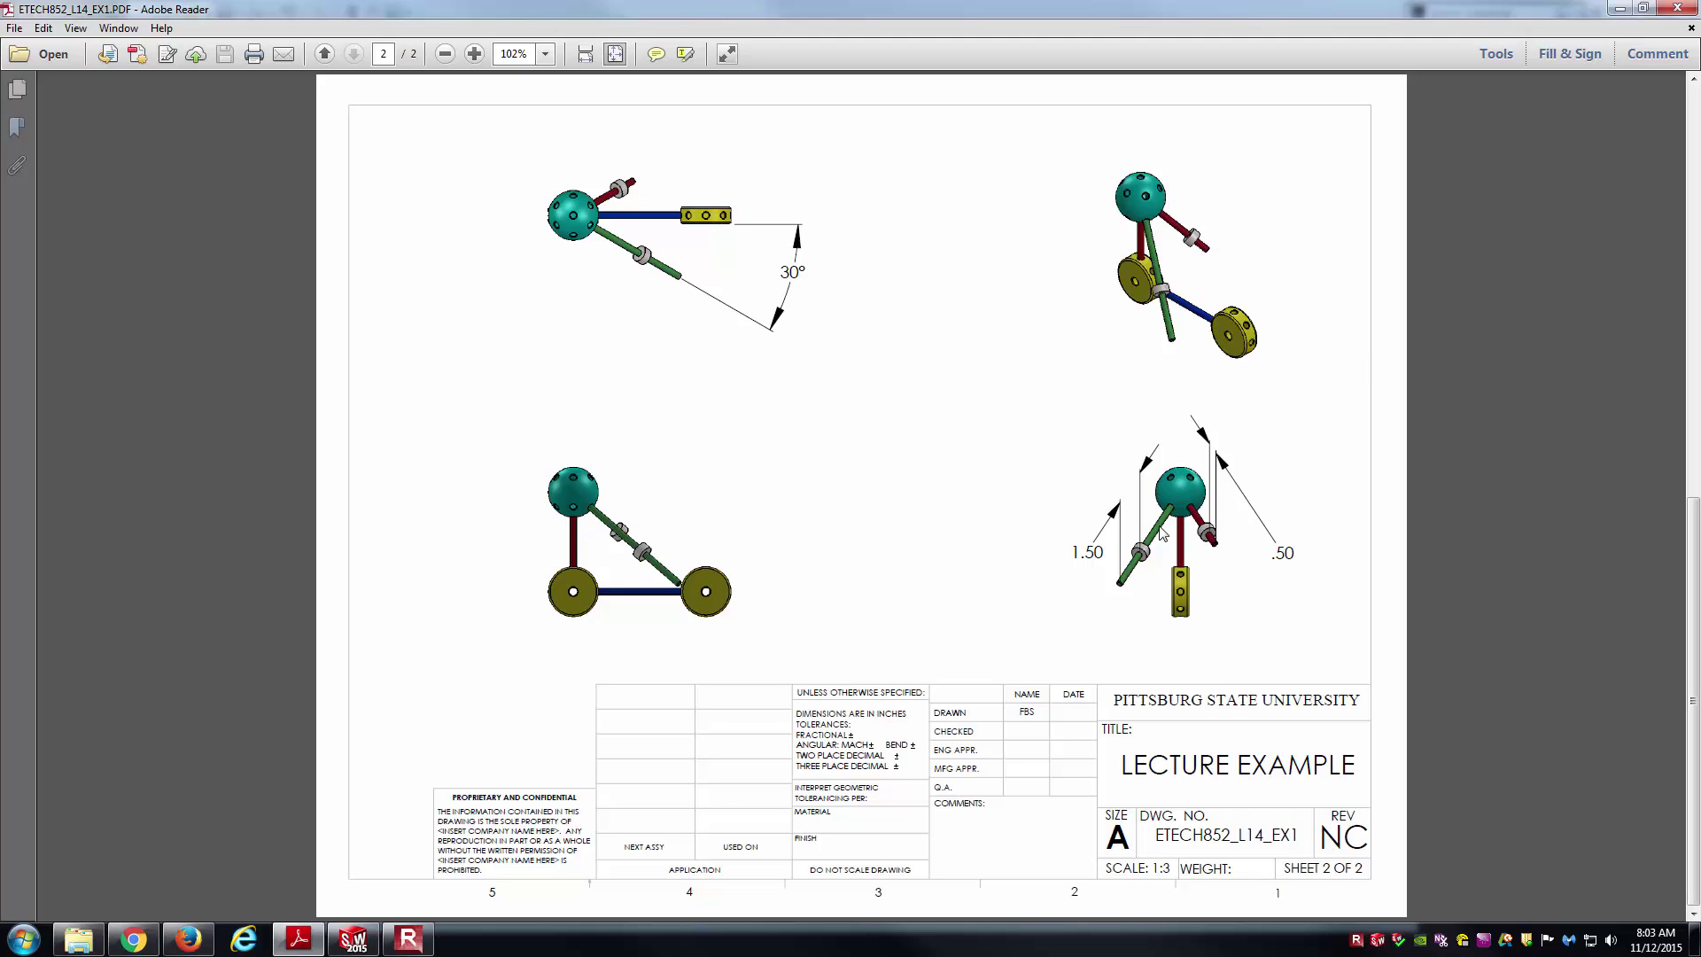
- Switch to SOLIDWORKS and create a new assembly document, dismissing the initial component insertion
left_click(356, 939)
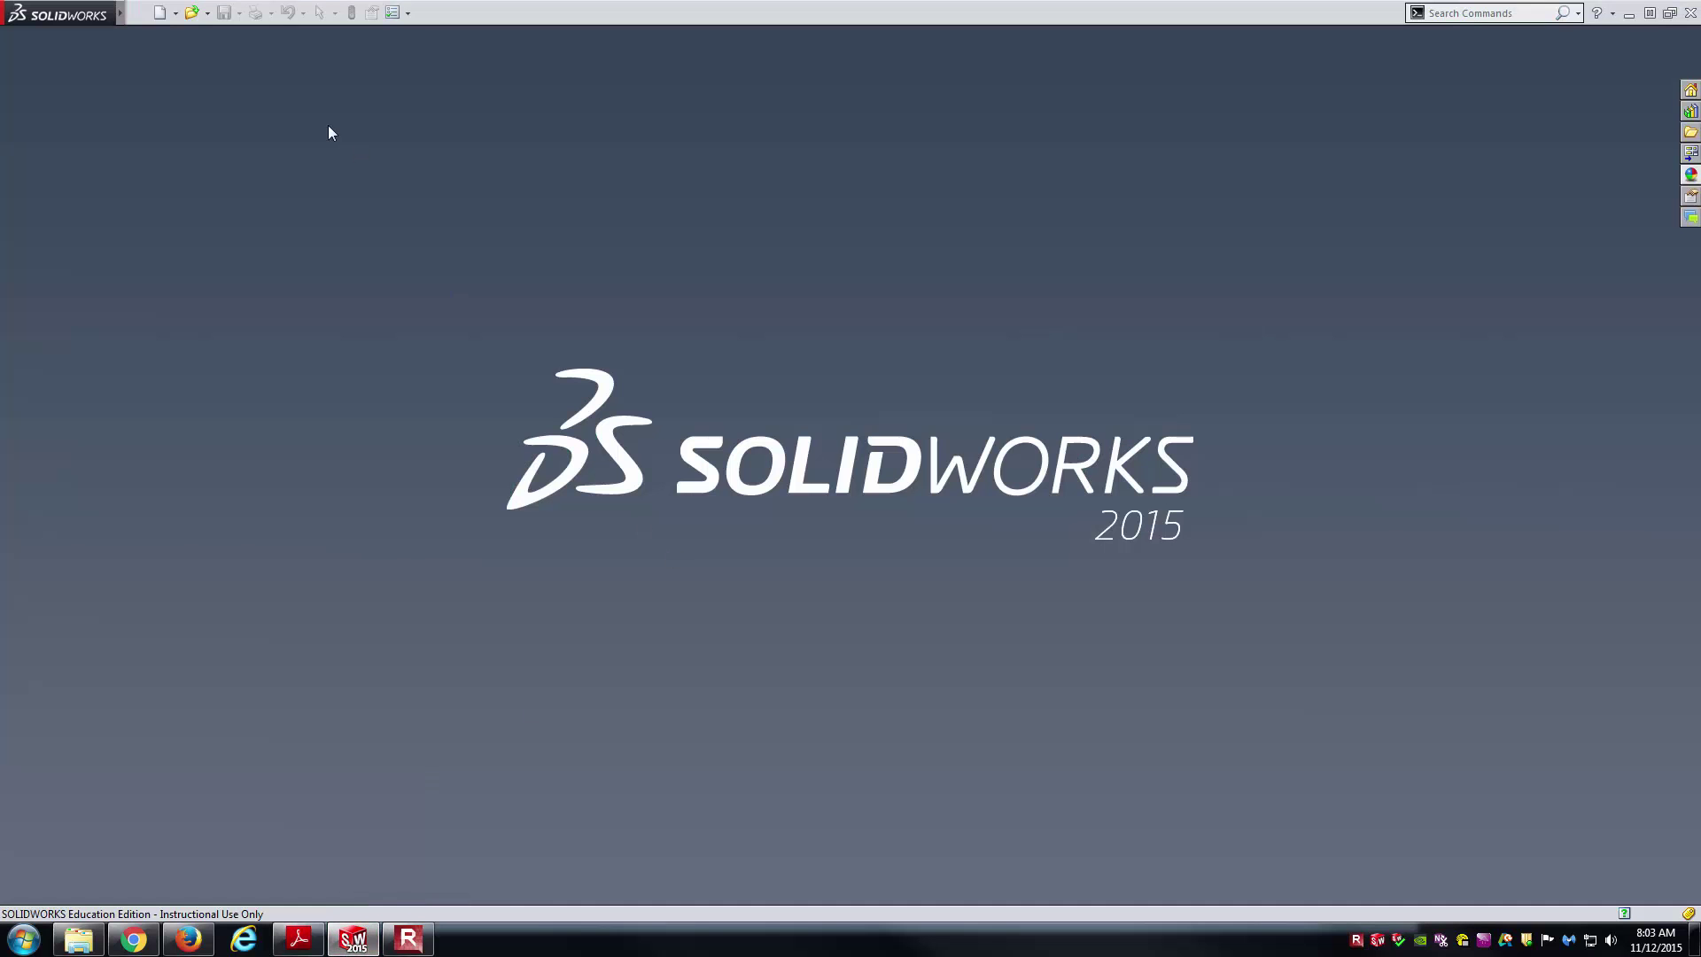
left_click(162, 14)
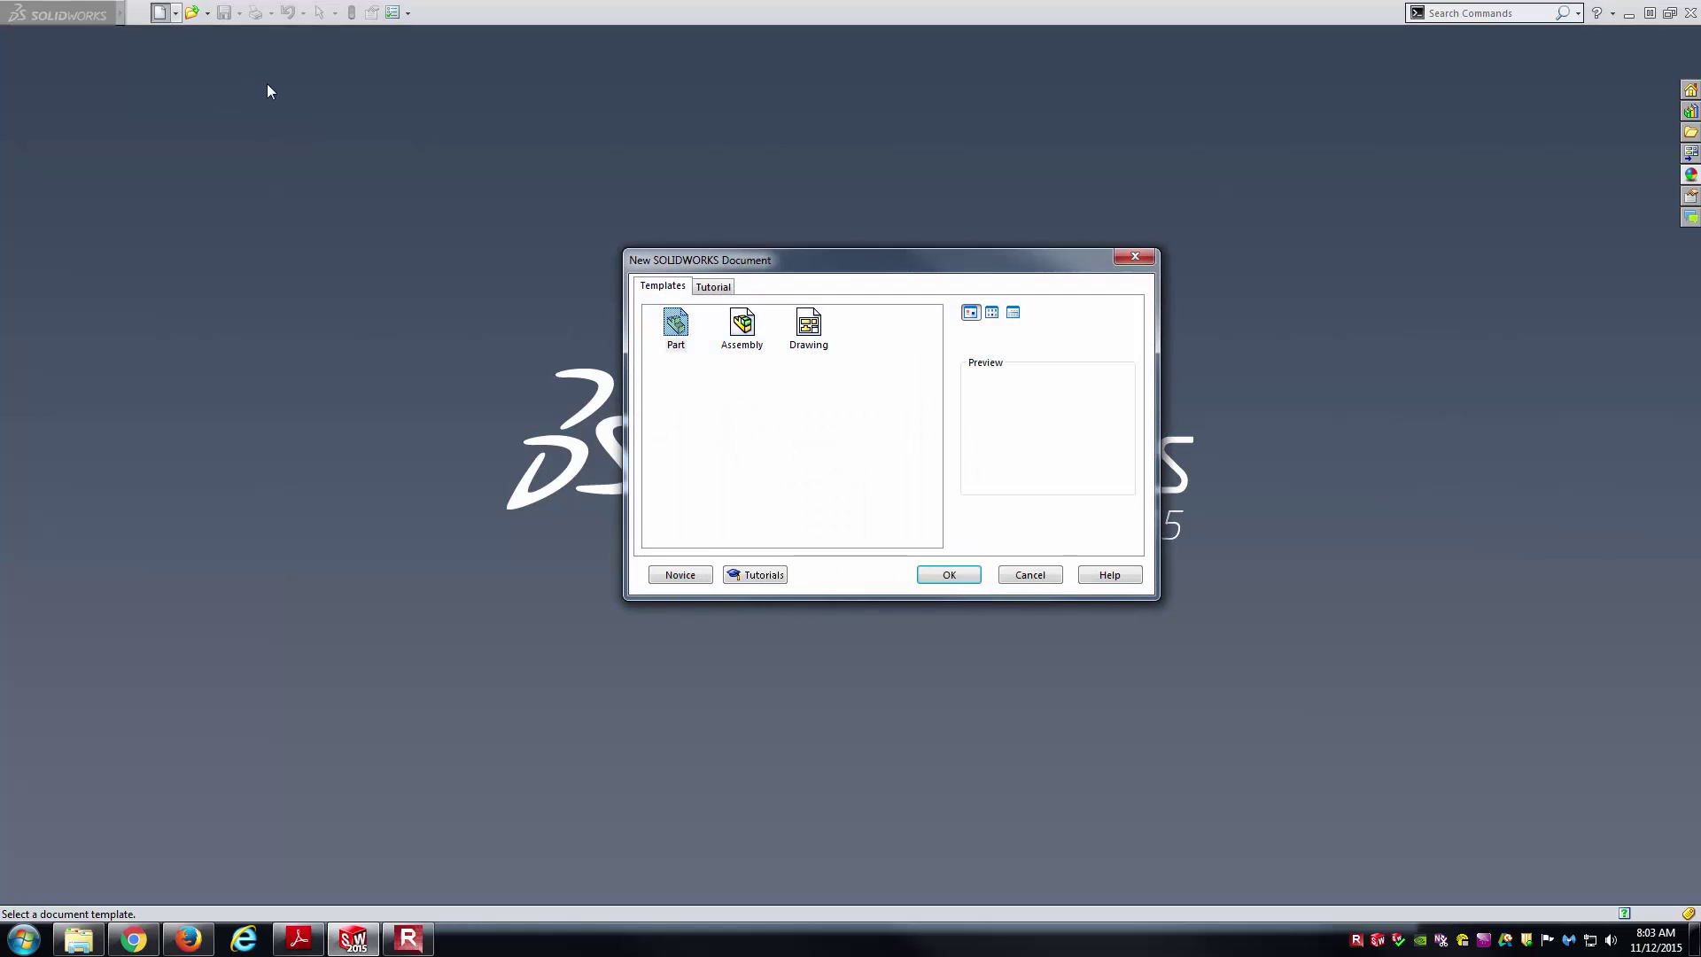
double_click(746, 330)
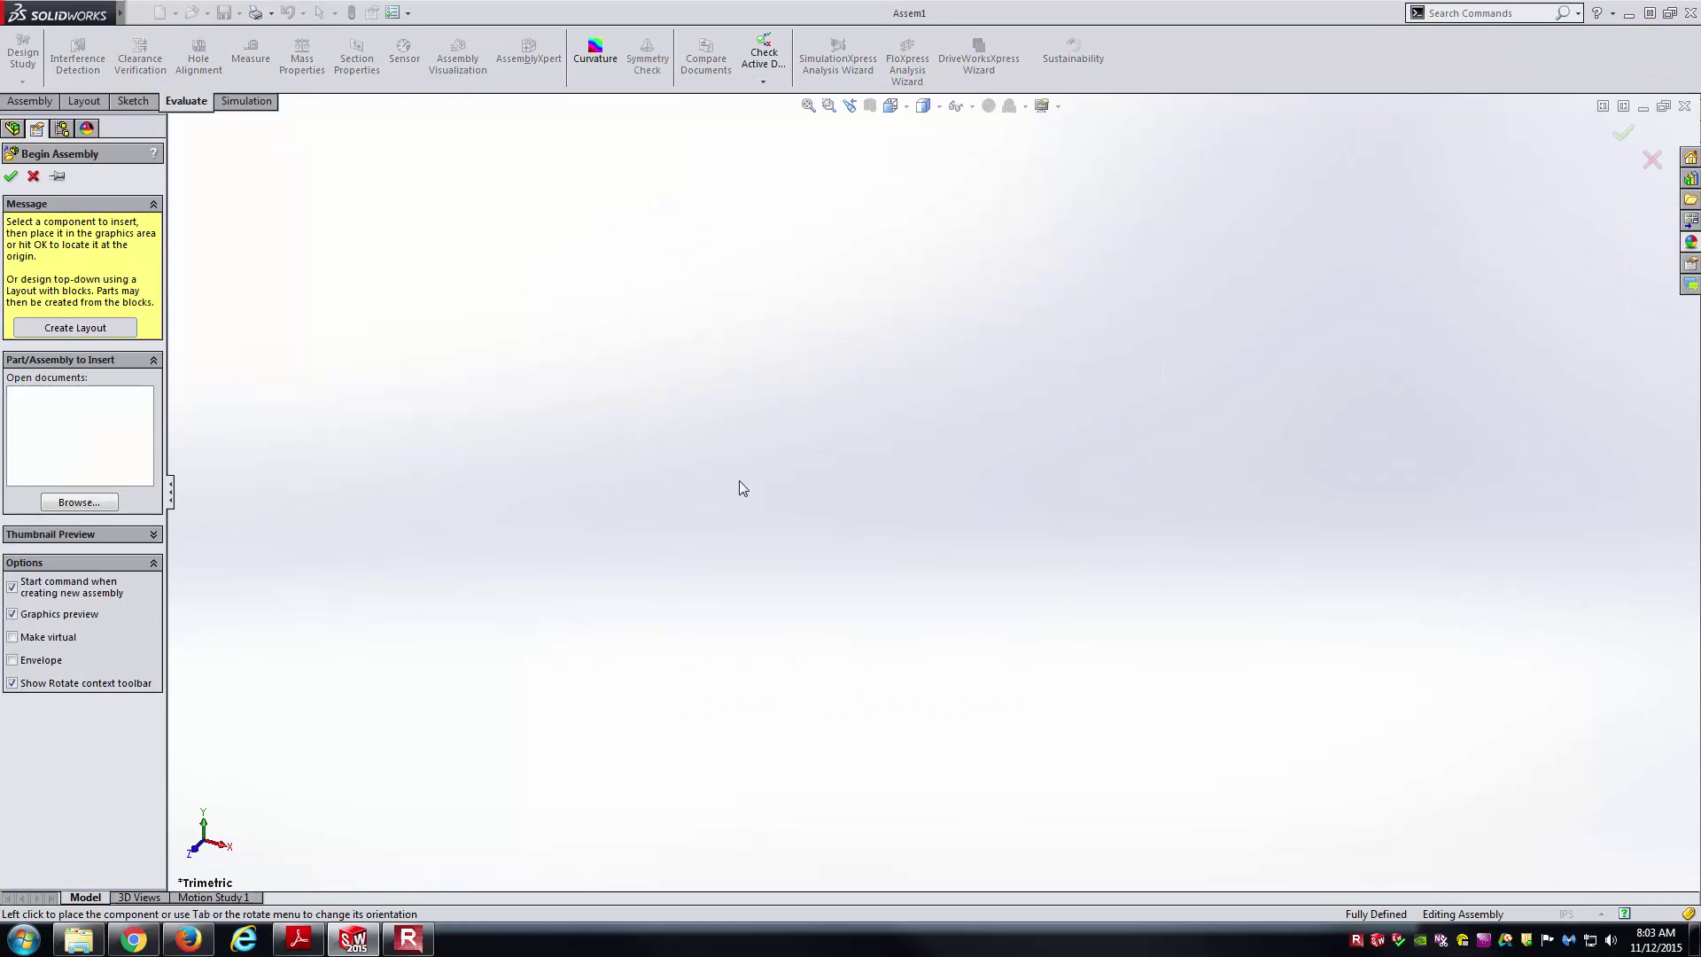
left_click(36, 176)
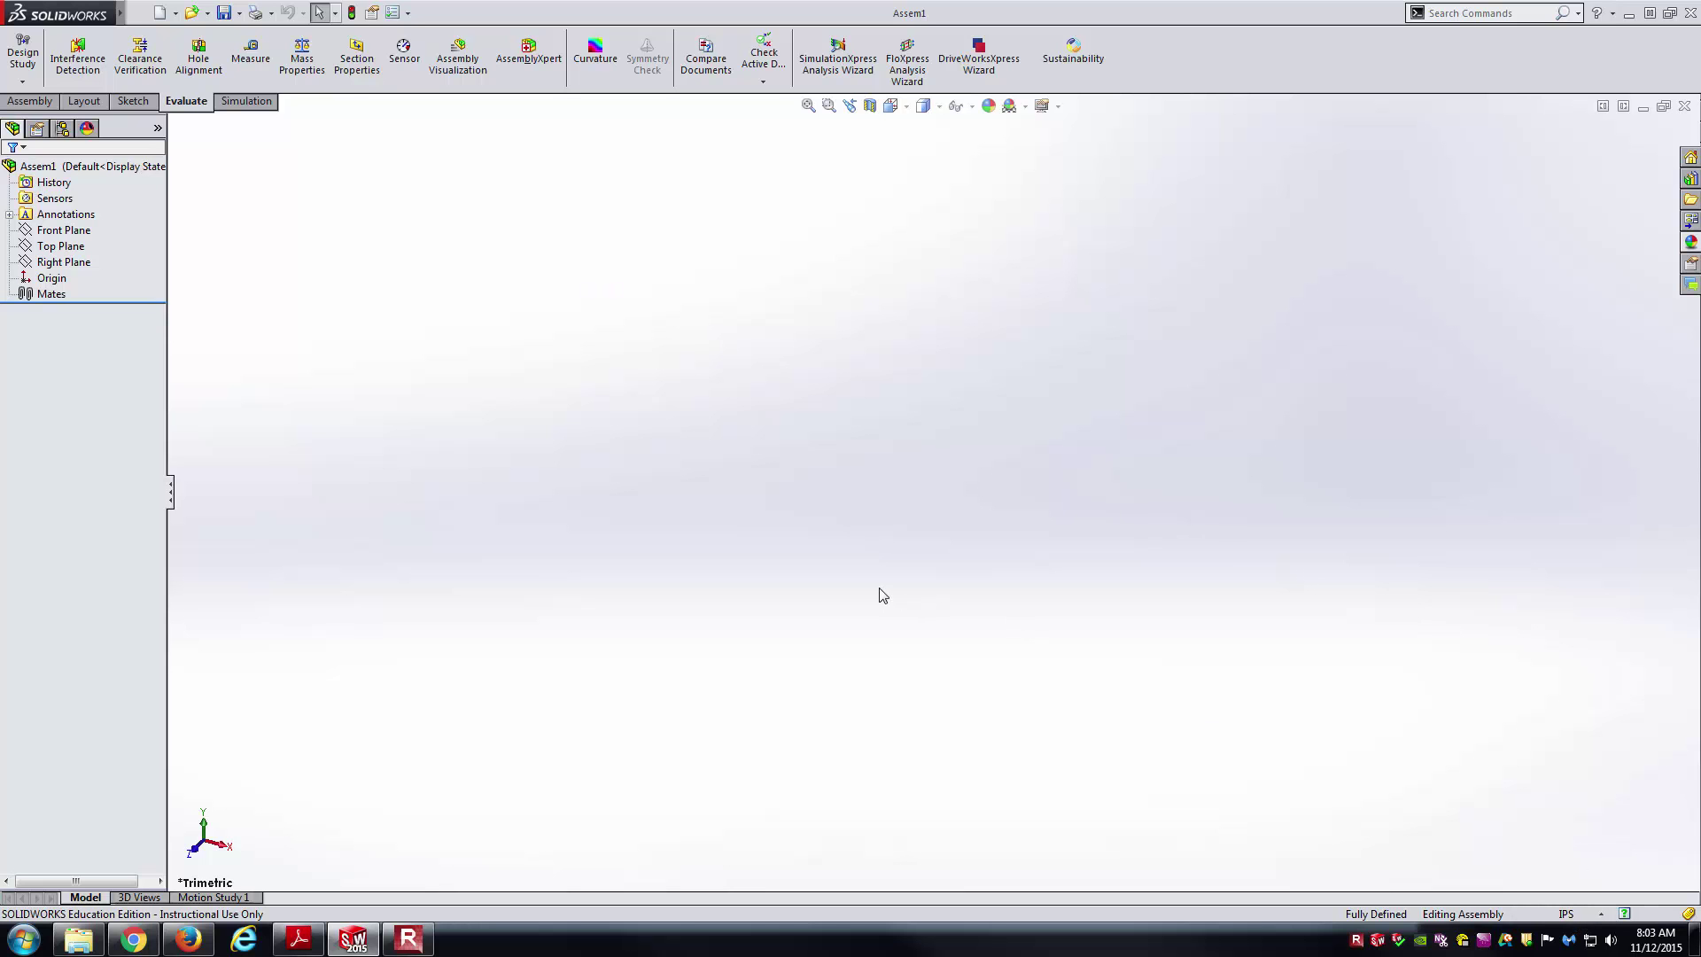
left_click(301, 937)
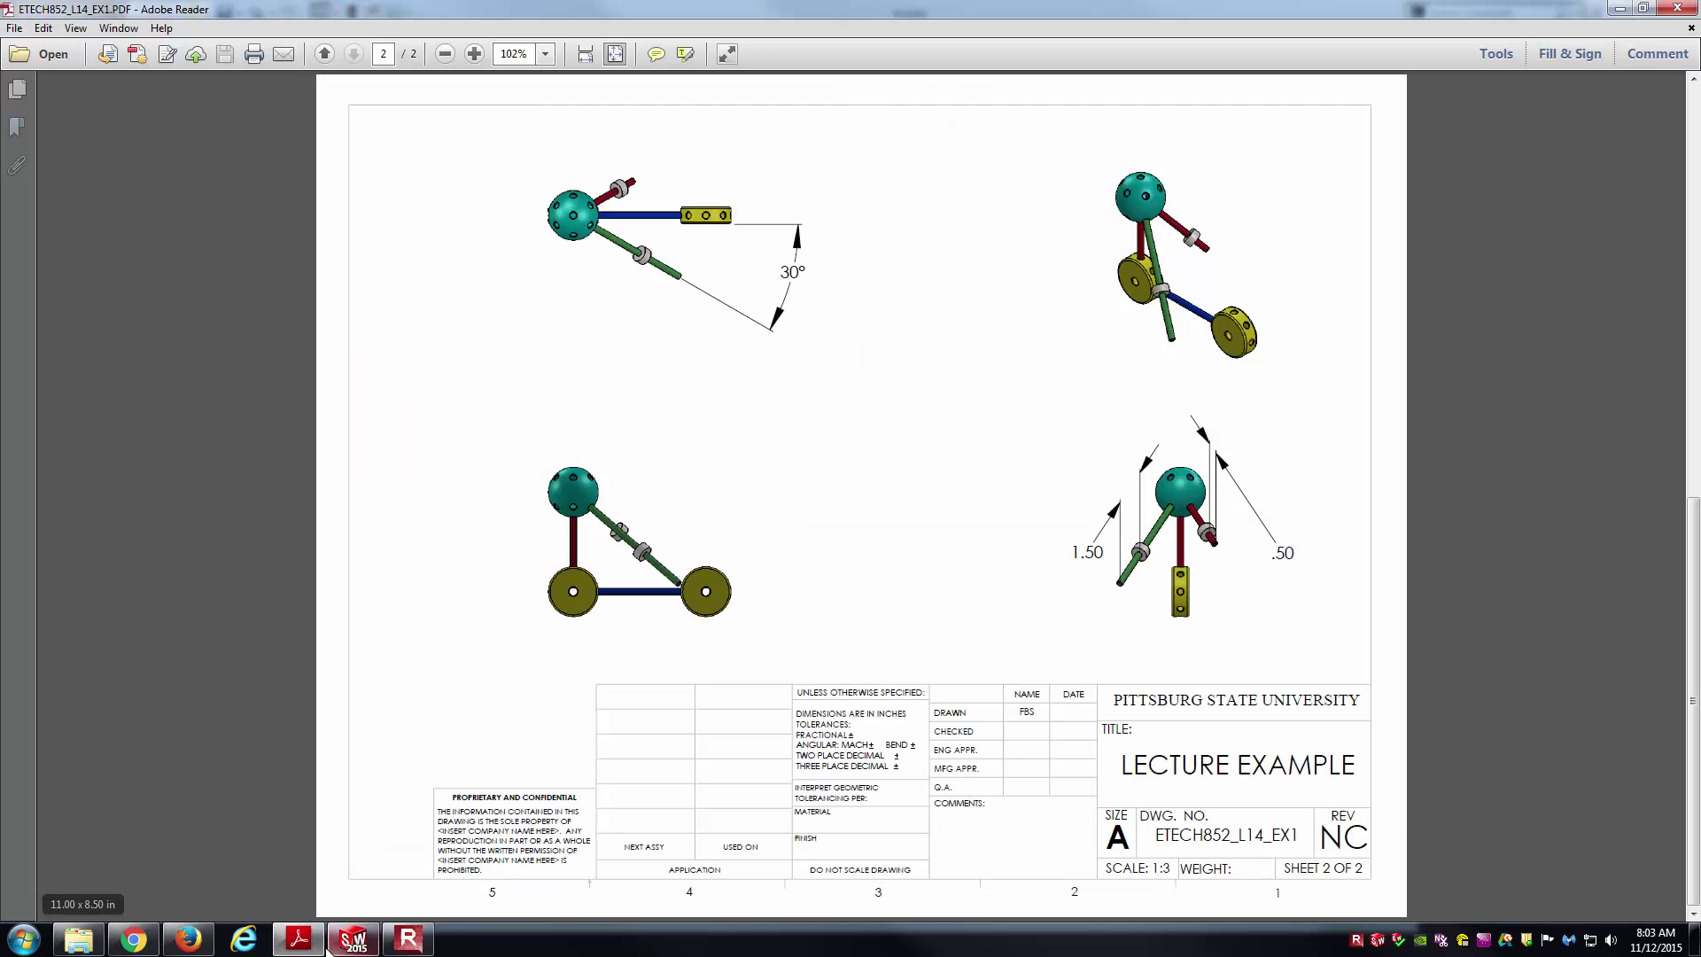
left_click(353, 937)
- Insert CONNECTOR_30.SLDPRT from the Lecture 14 Example 1 folder in Downloads and place it in the assembly
left_click(30, 101)
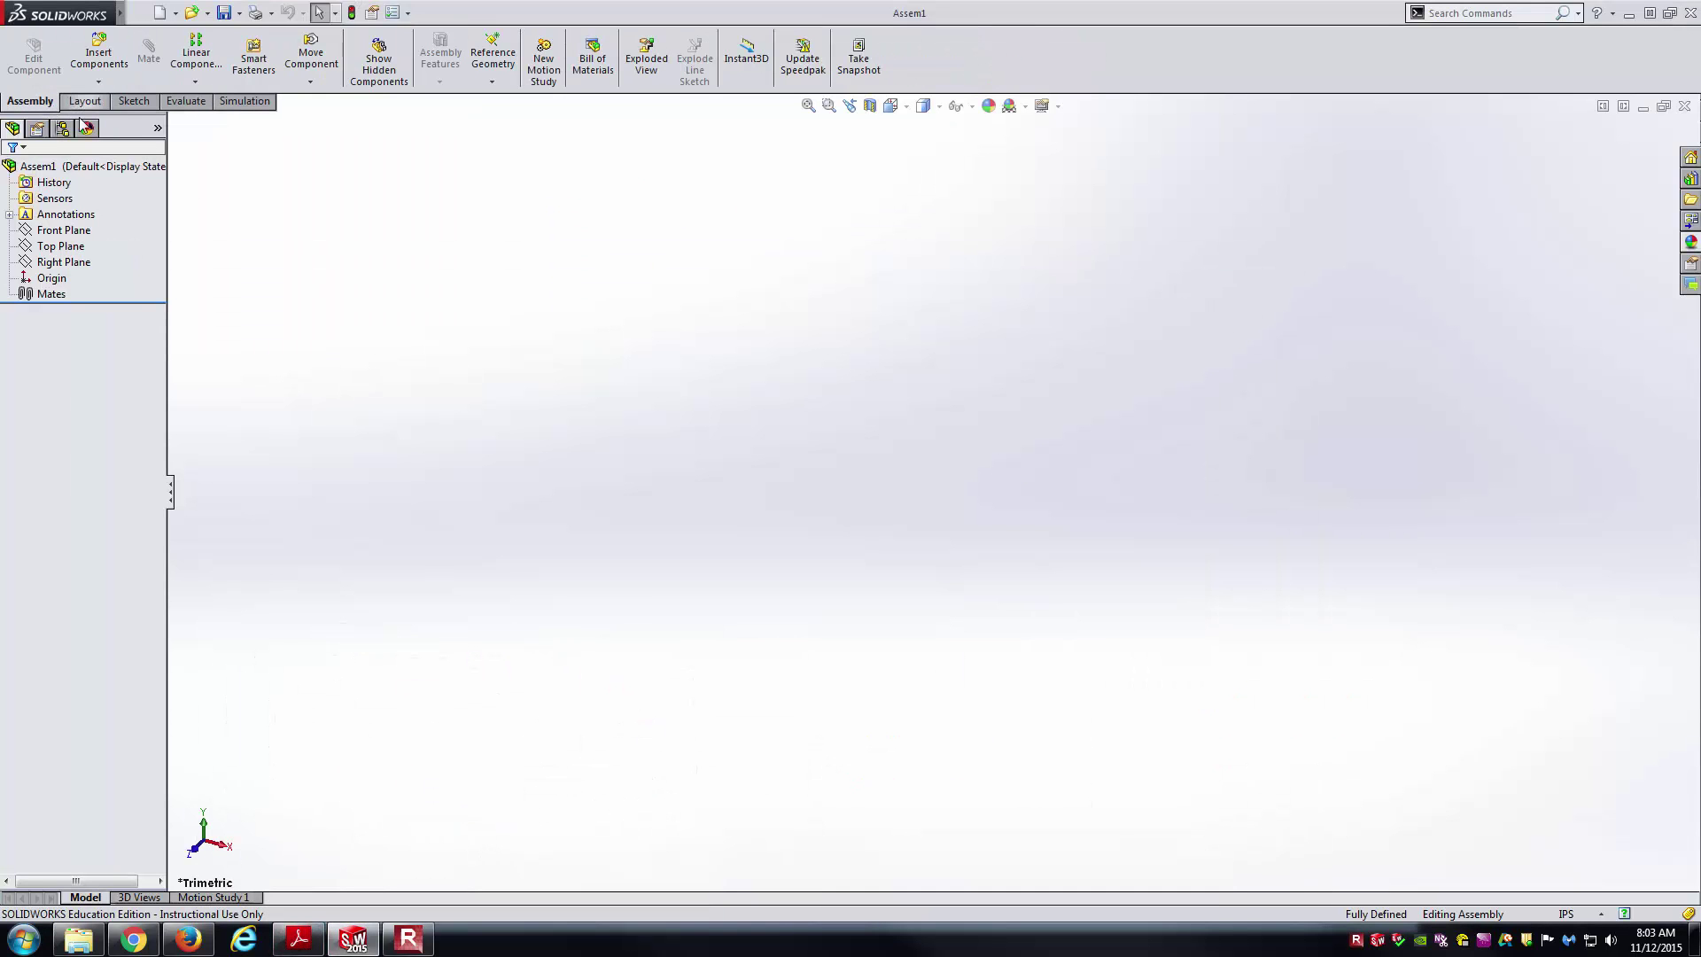
left_click(99, 52)
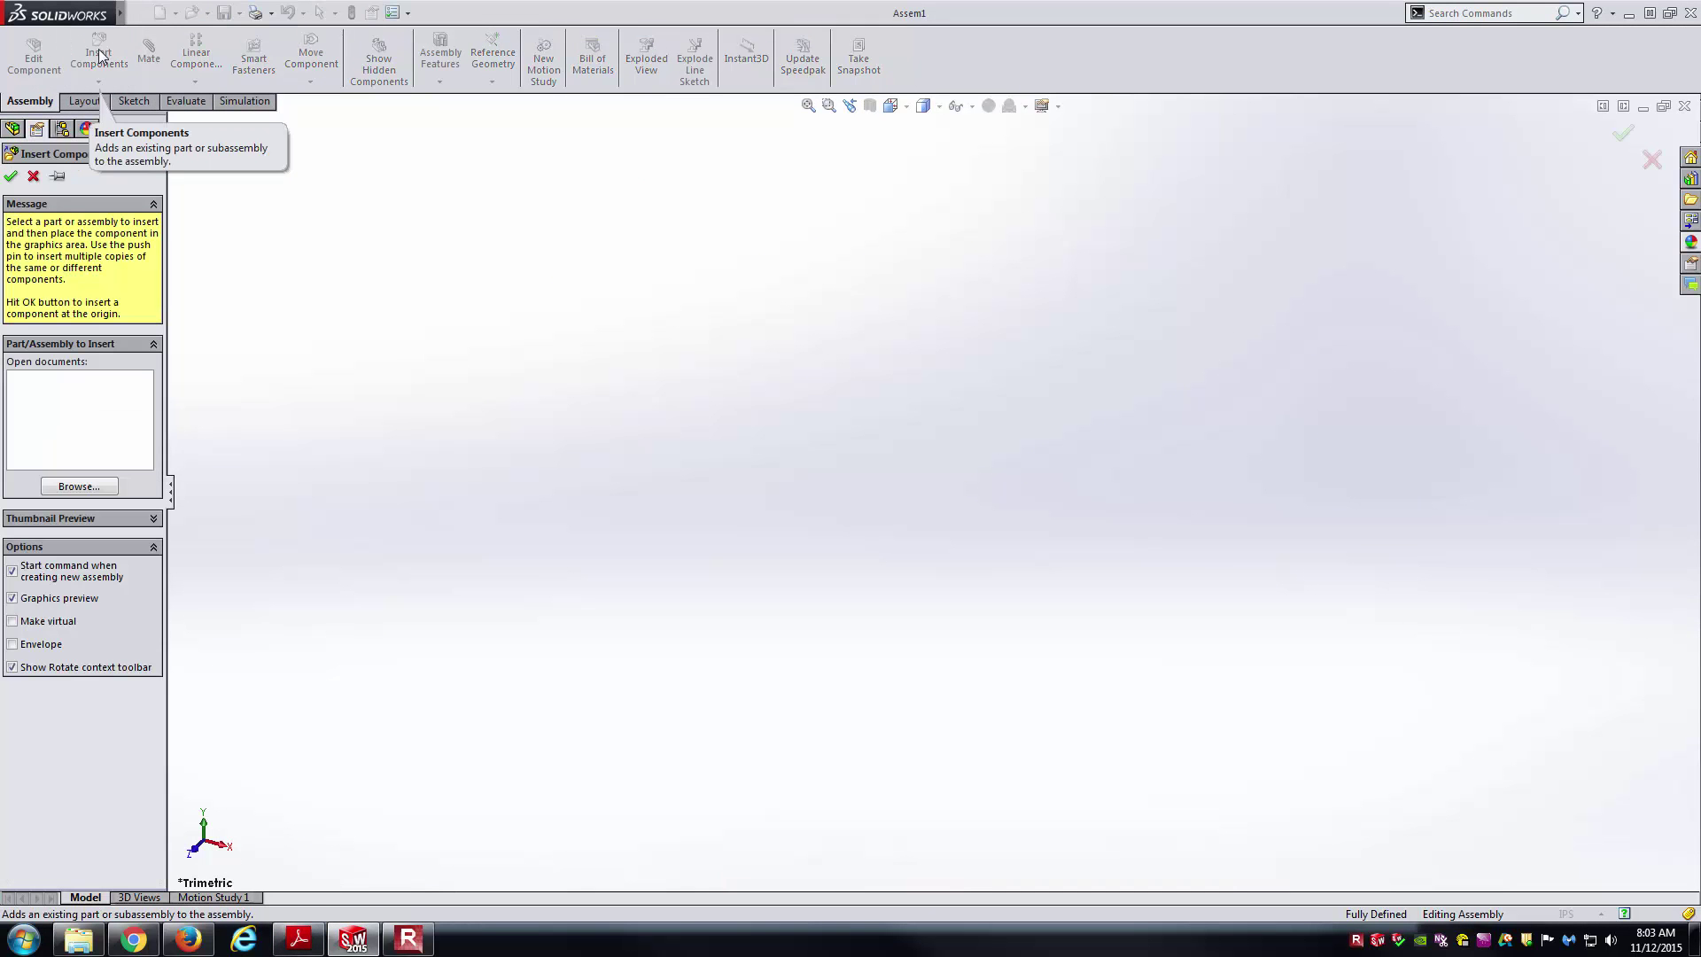
left_click(78, 486)
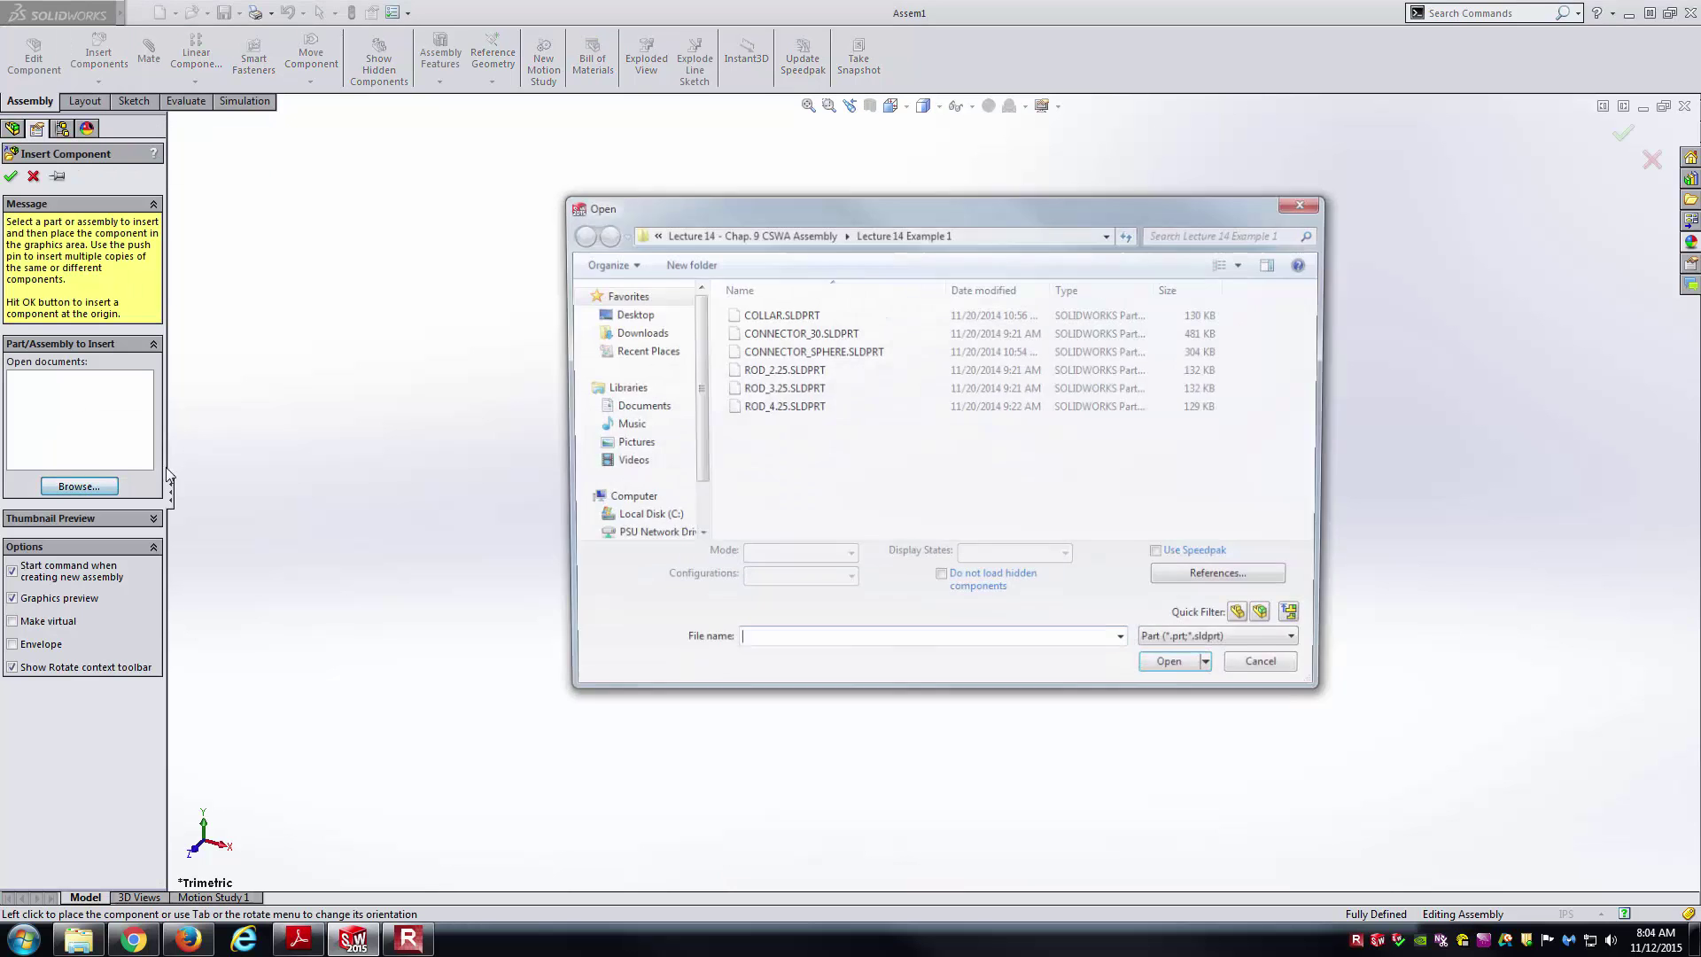
left_click(634, 331)
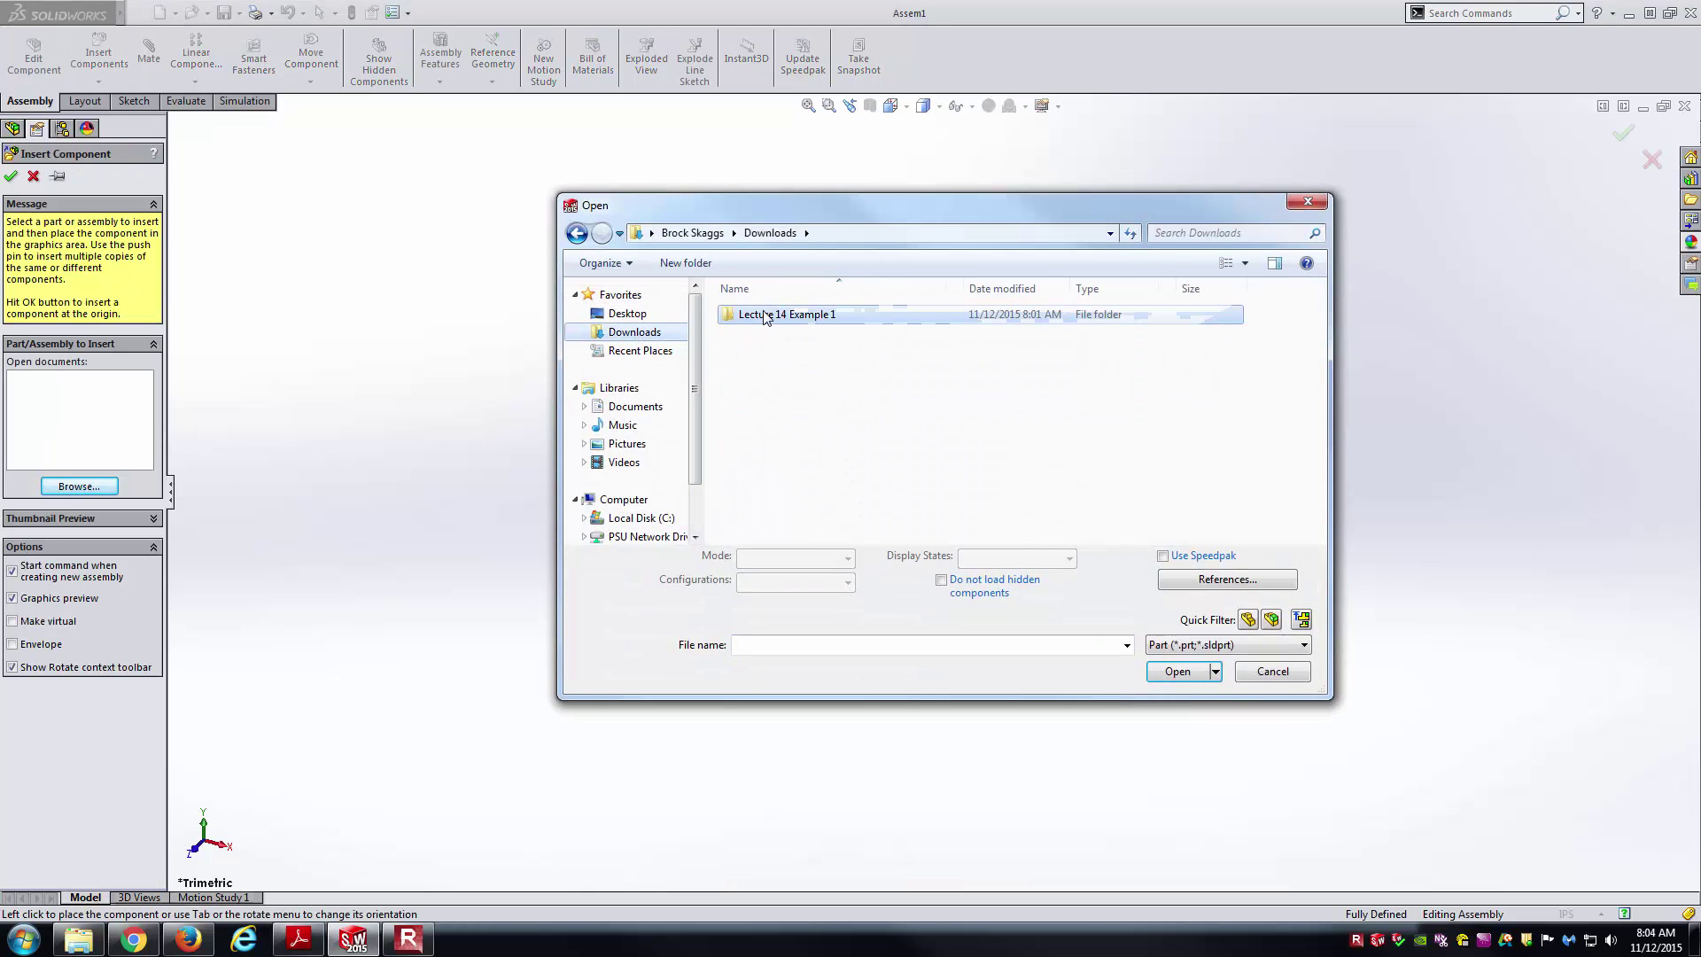
double_click(779, 315)
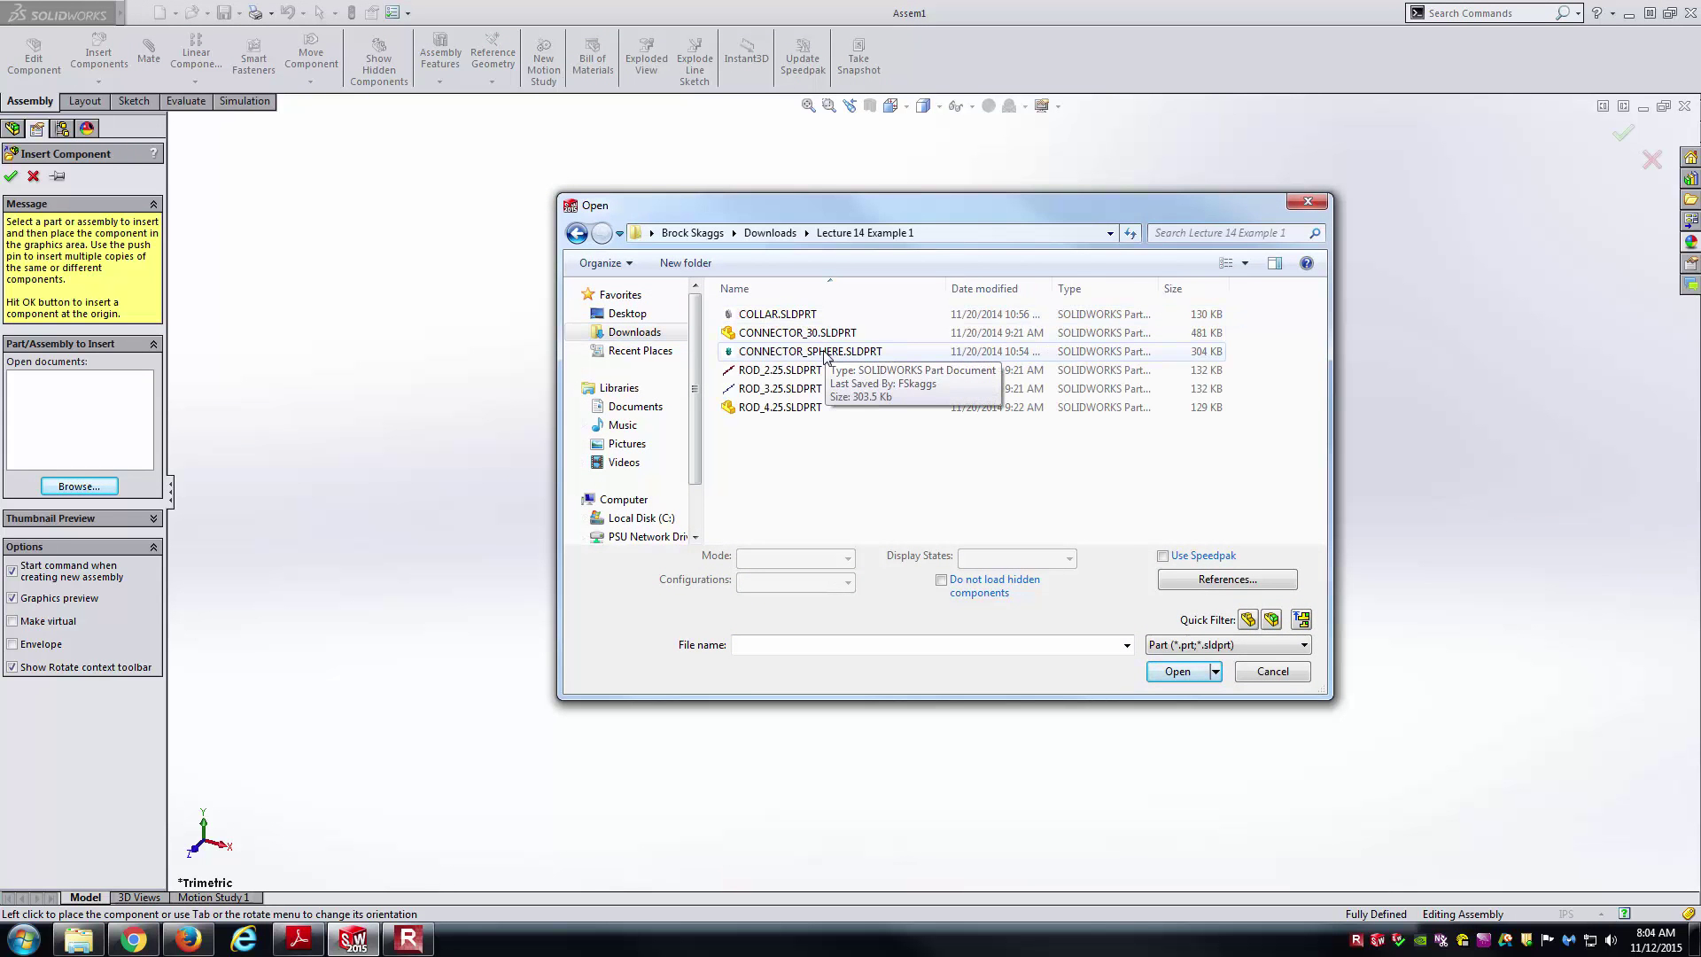
left_click(807, 335)
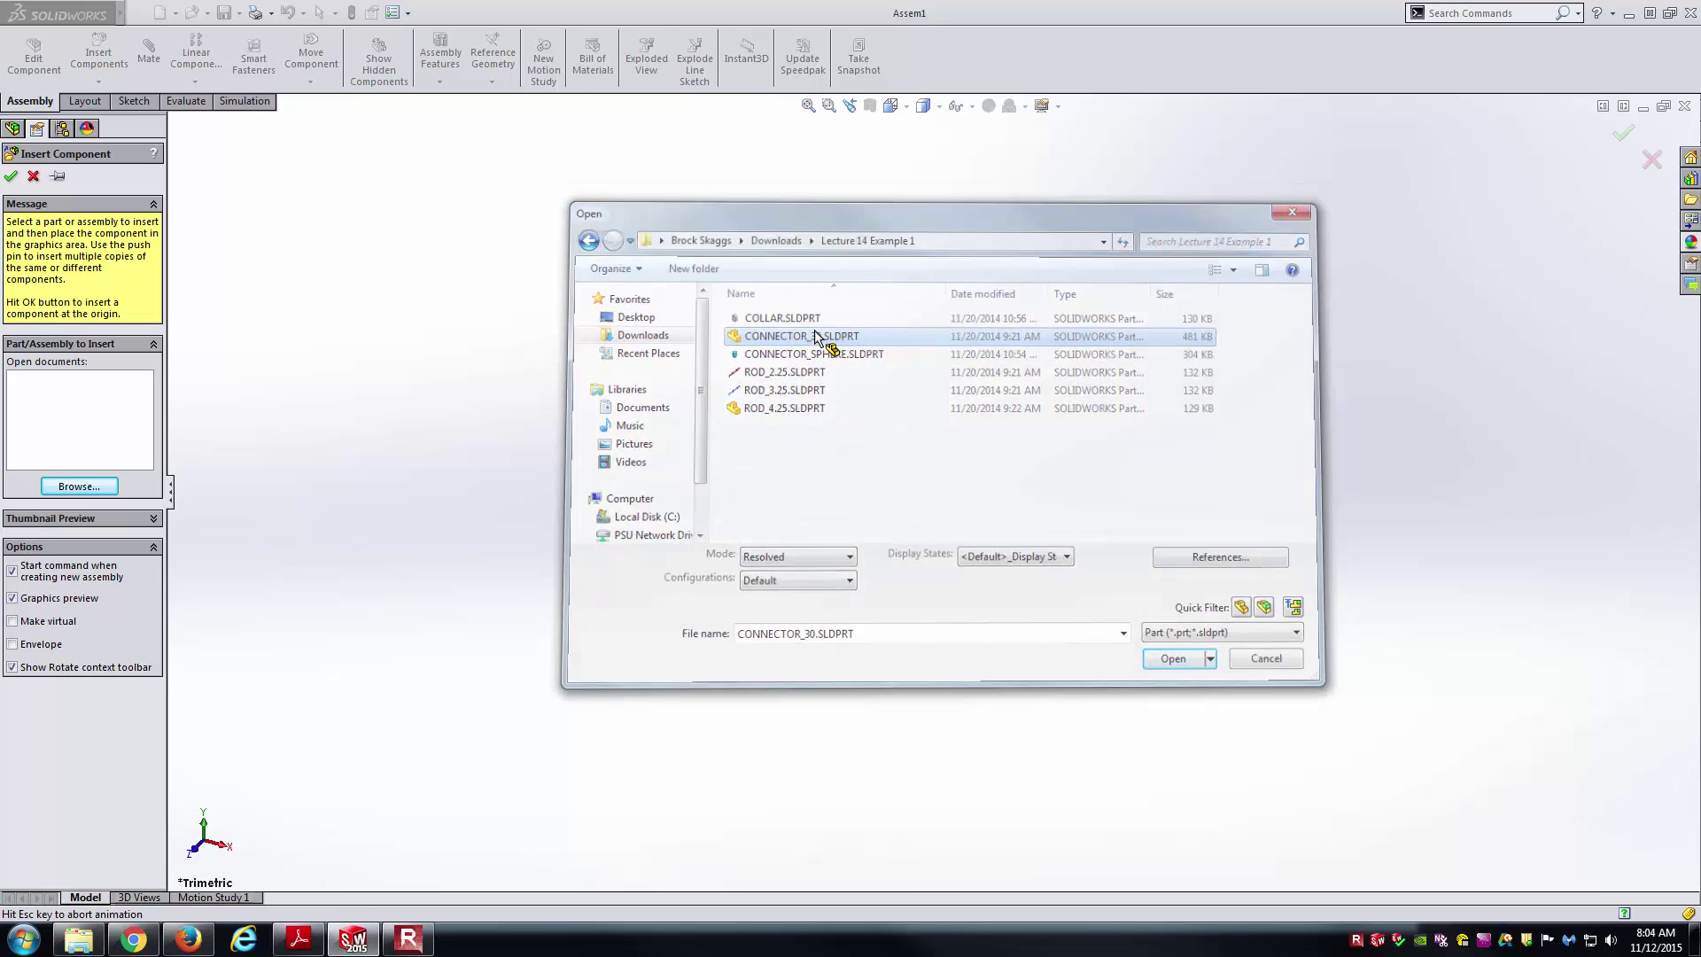
double_click(813, 333)
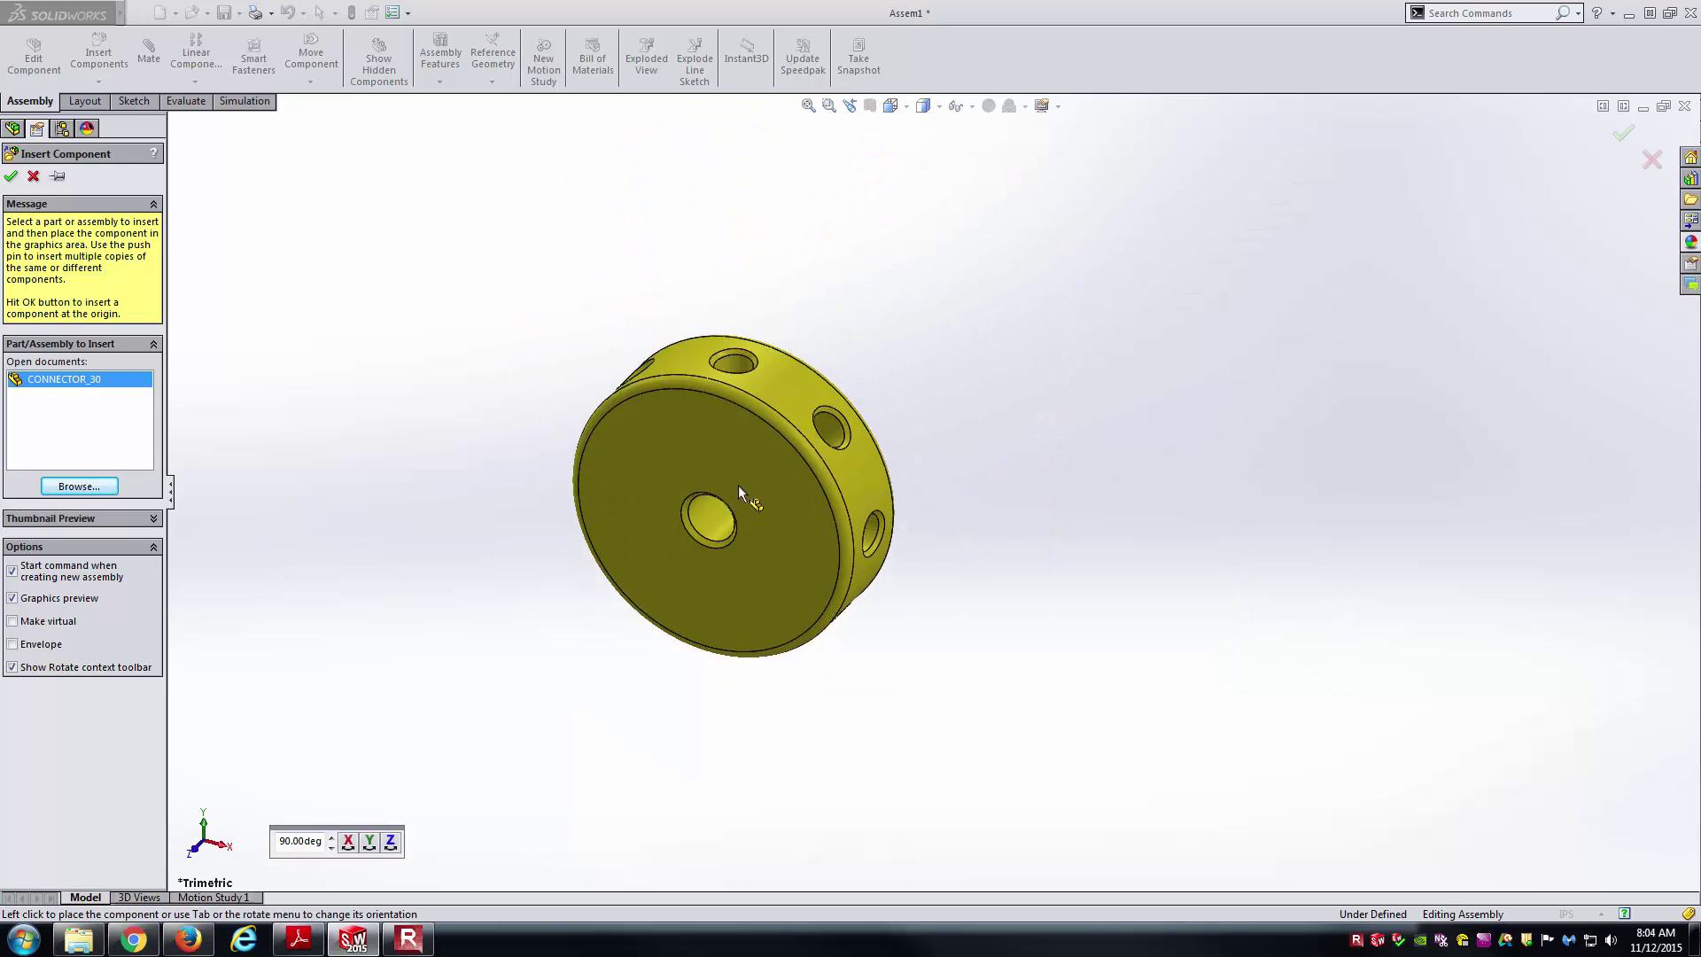
left_click(753, 500)
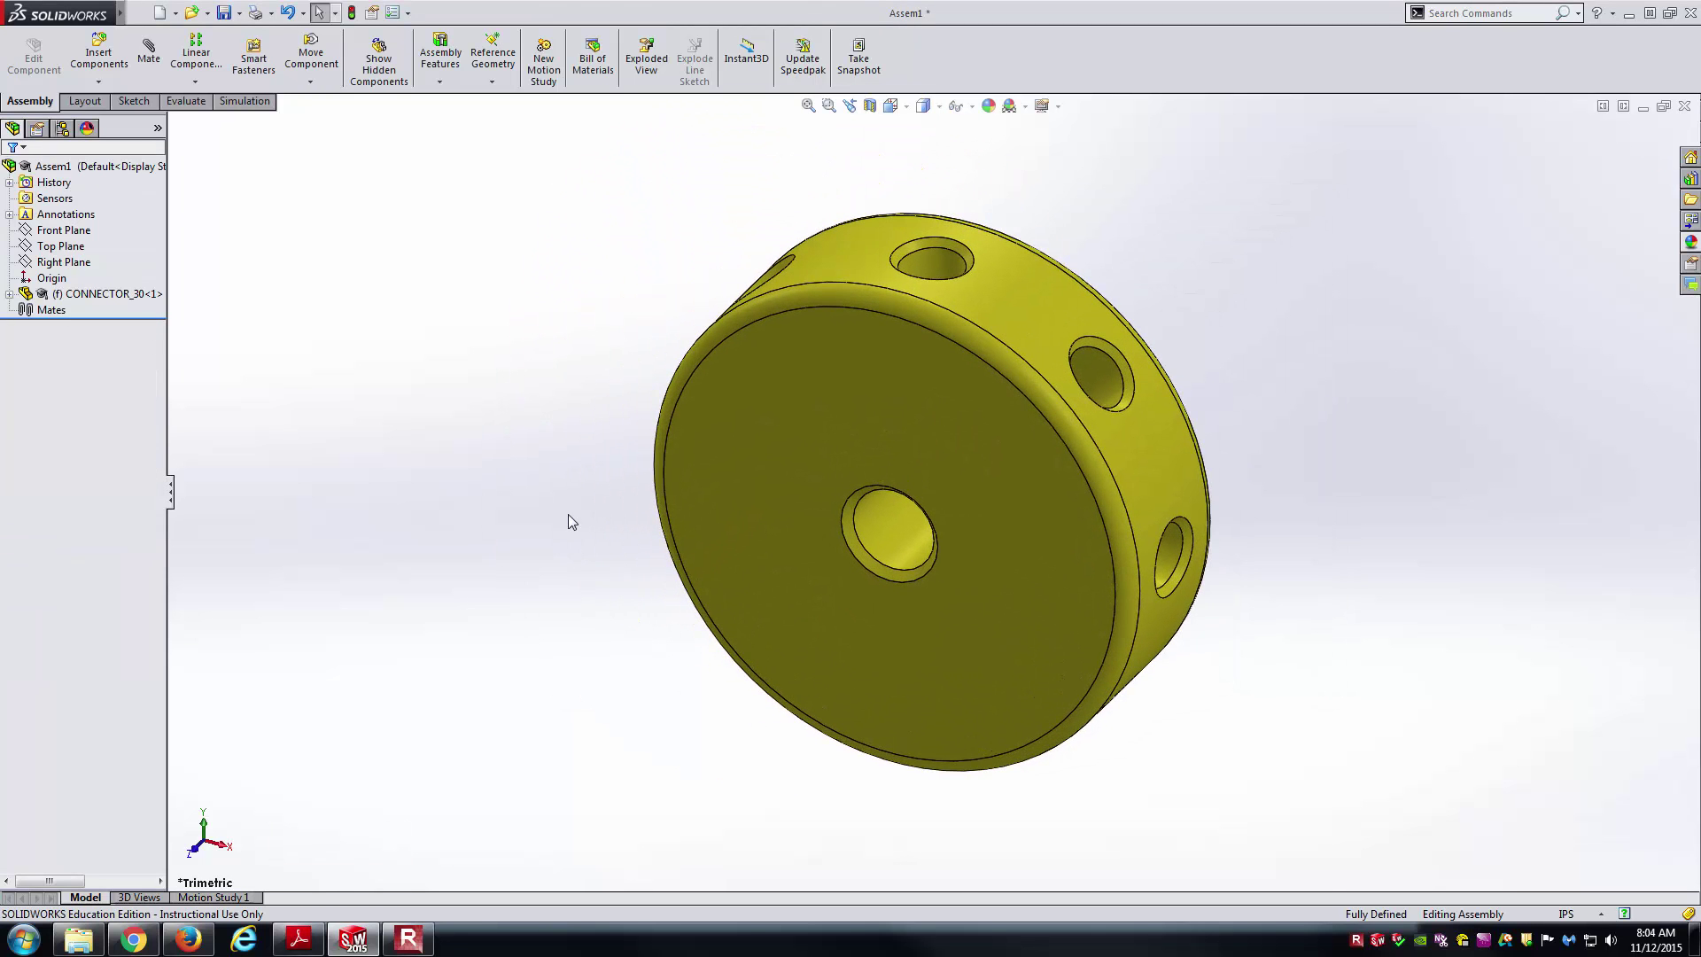
- Set an isometric view and float the fixed CONNECTOR_30 component
key("ctrl+7")
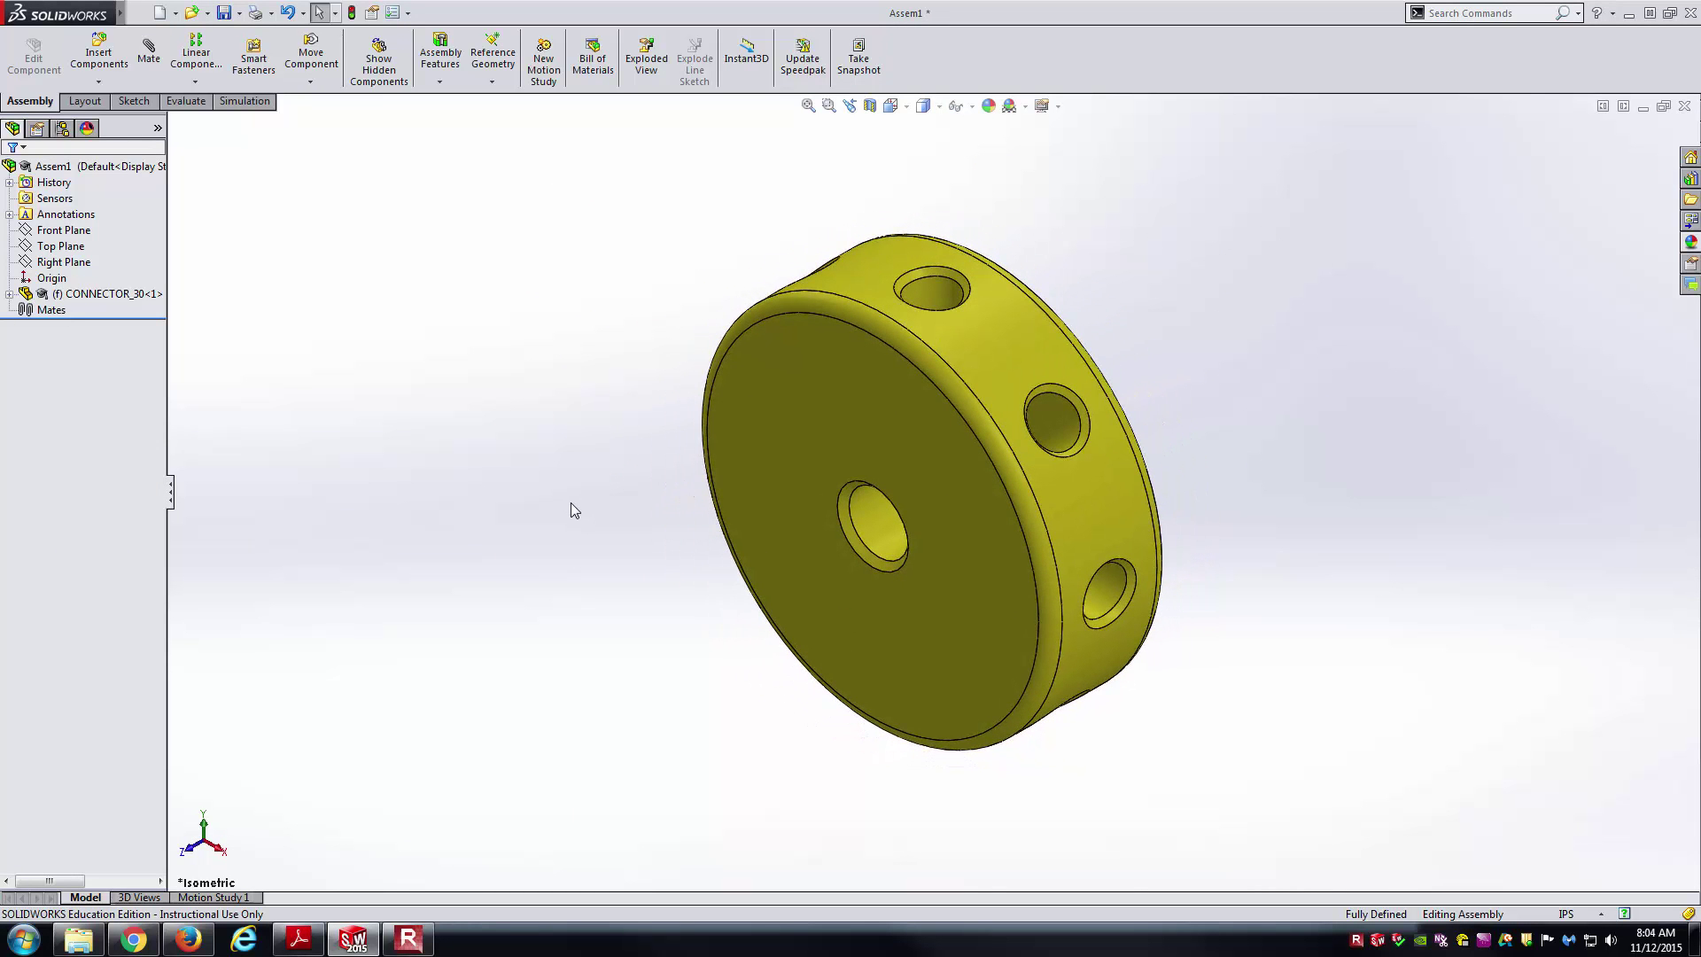
key("f")
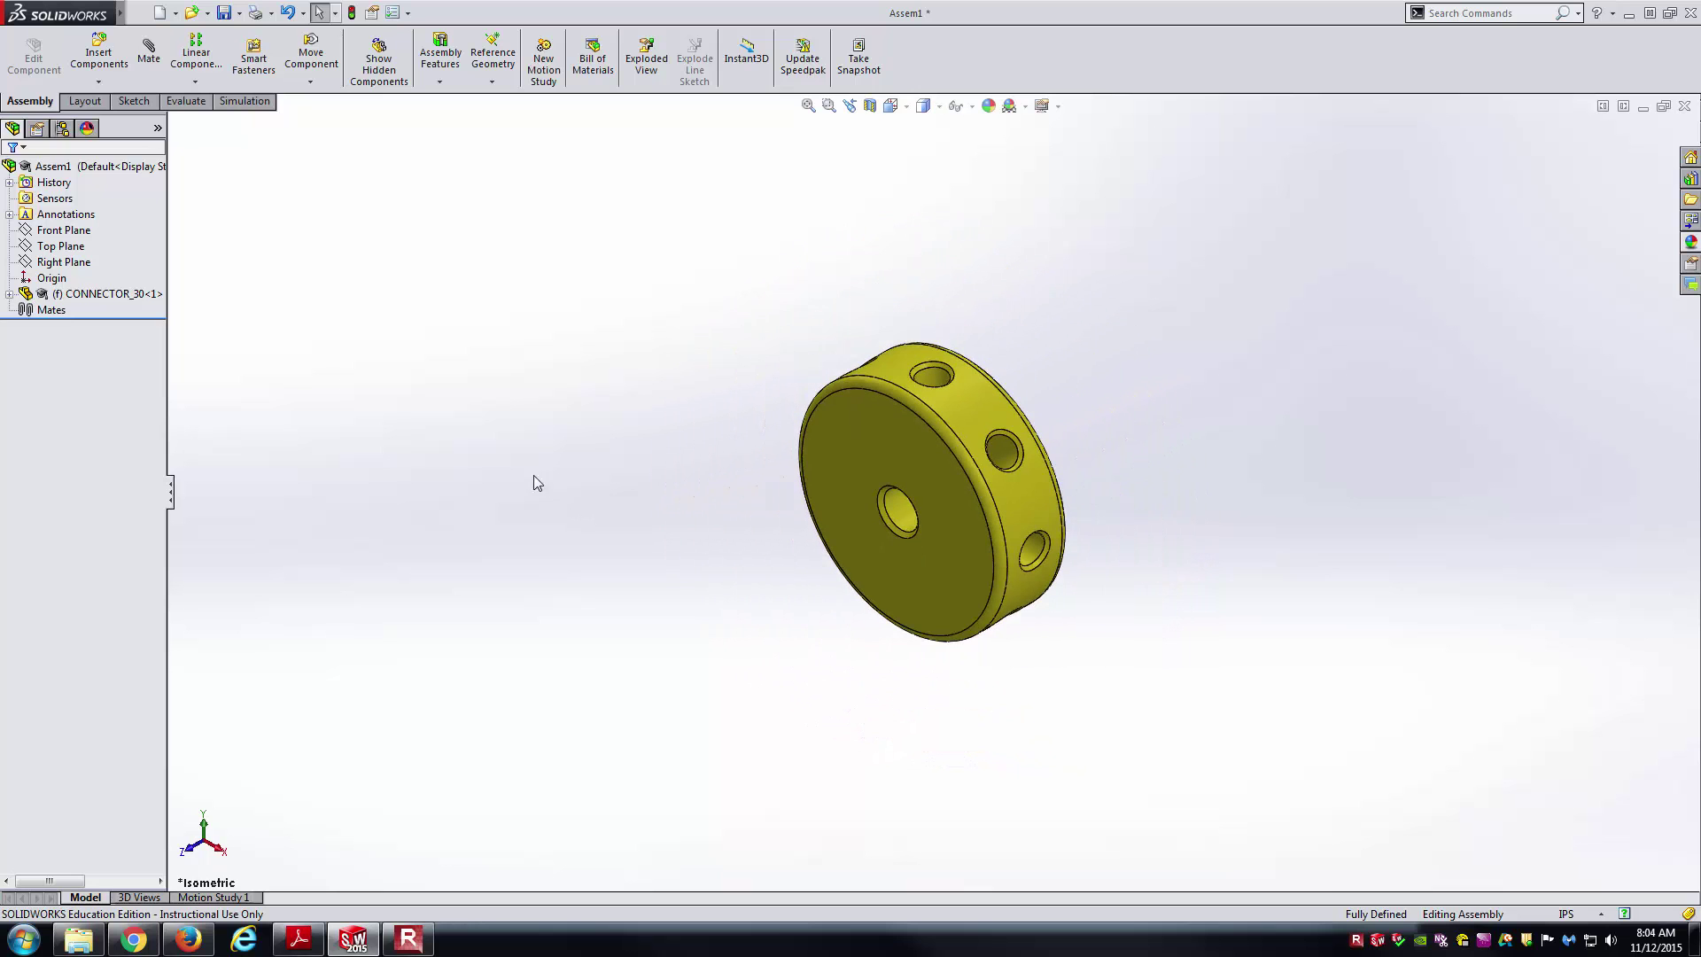
left_click(94, 292)
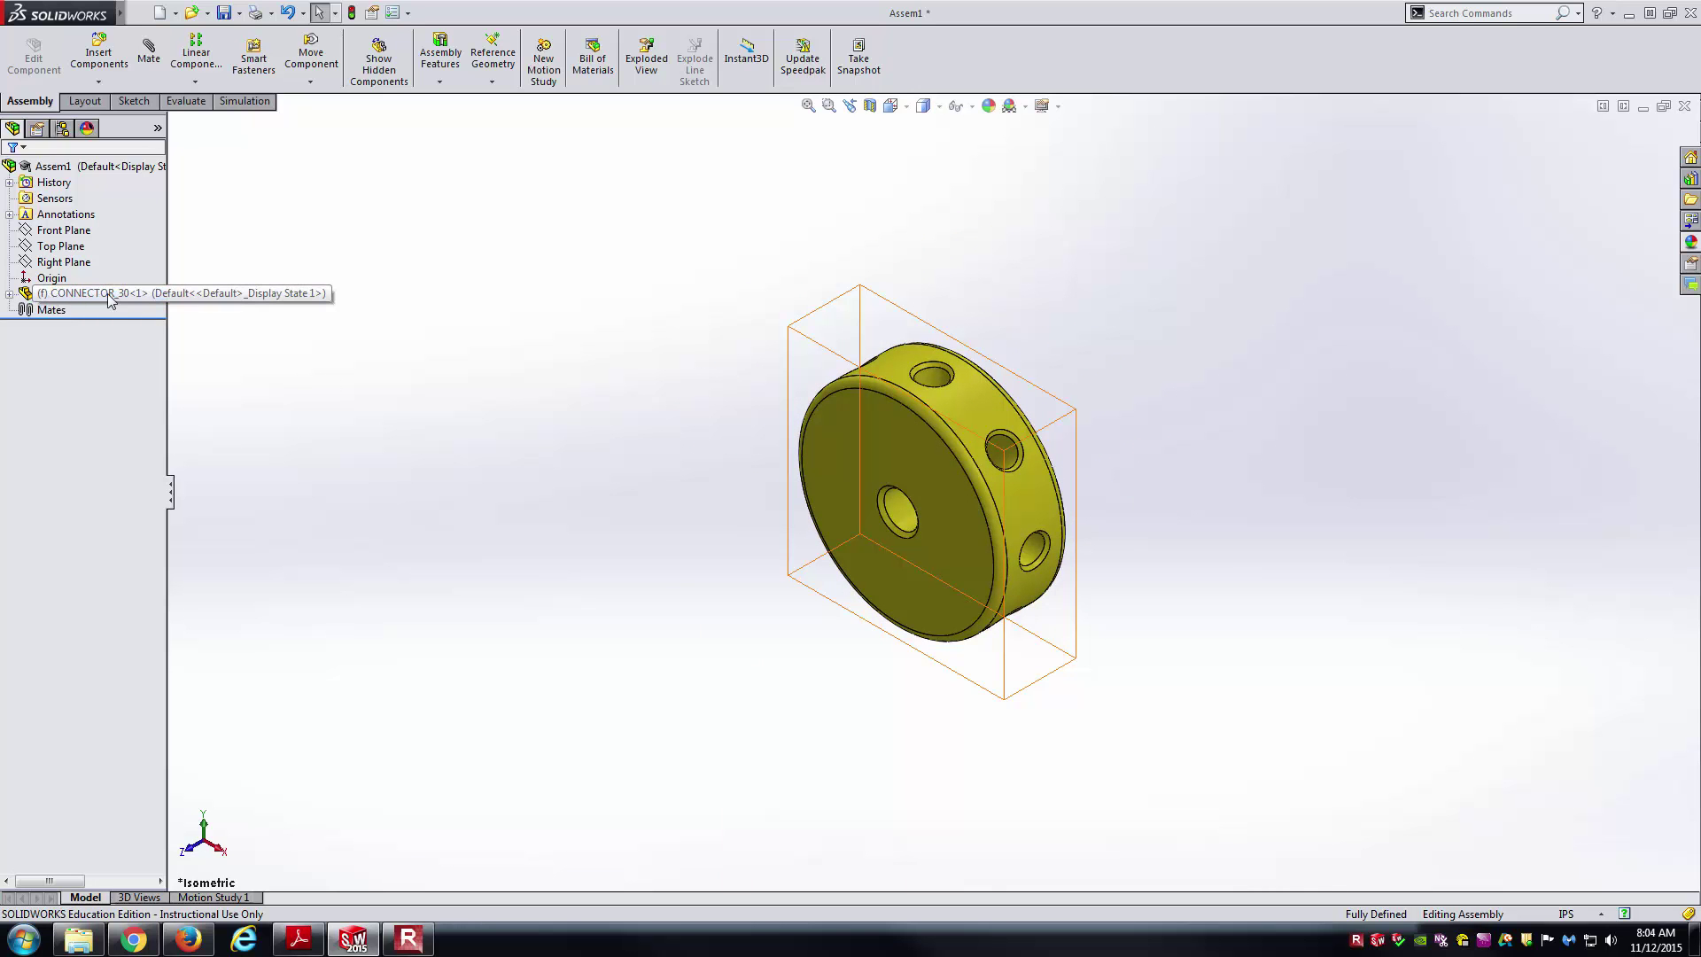
left_click(352, 342)
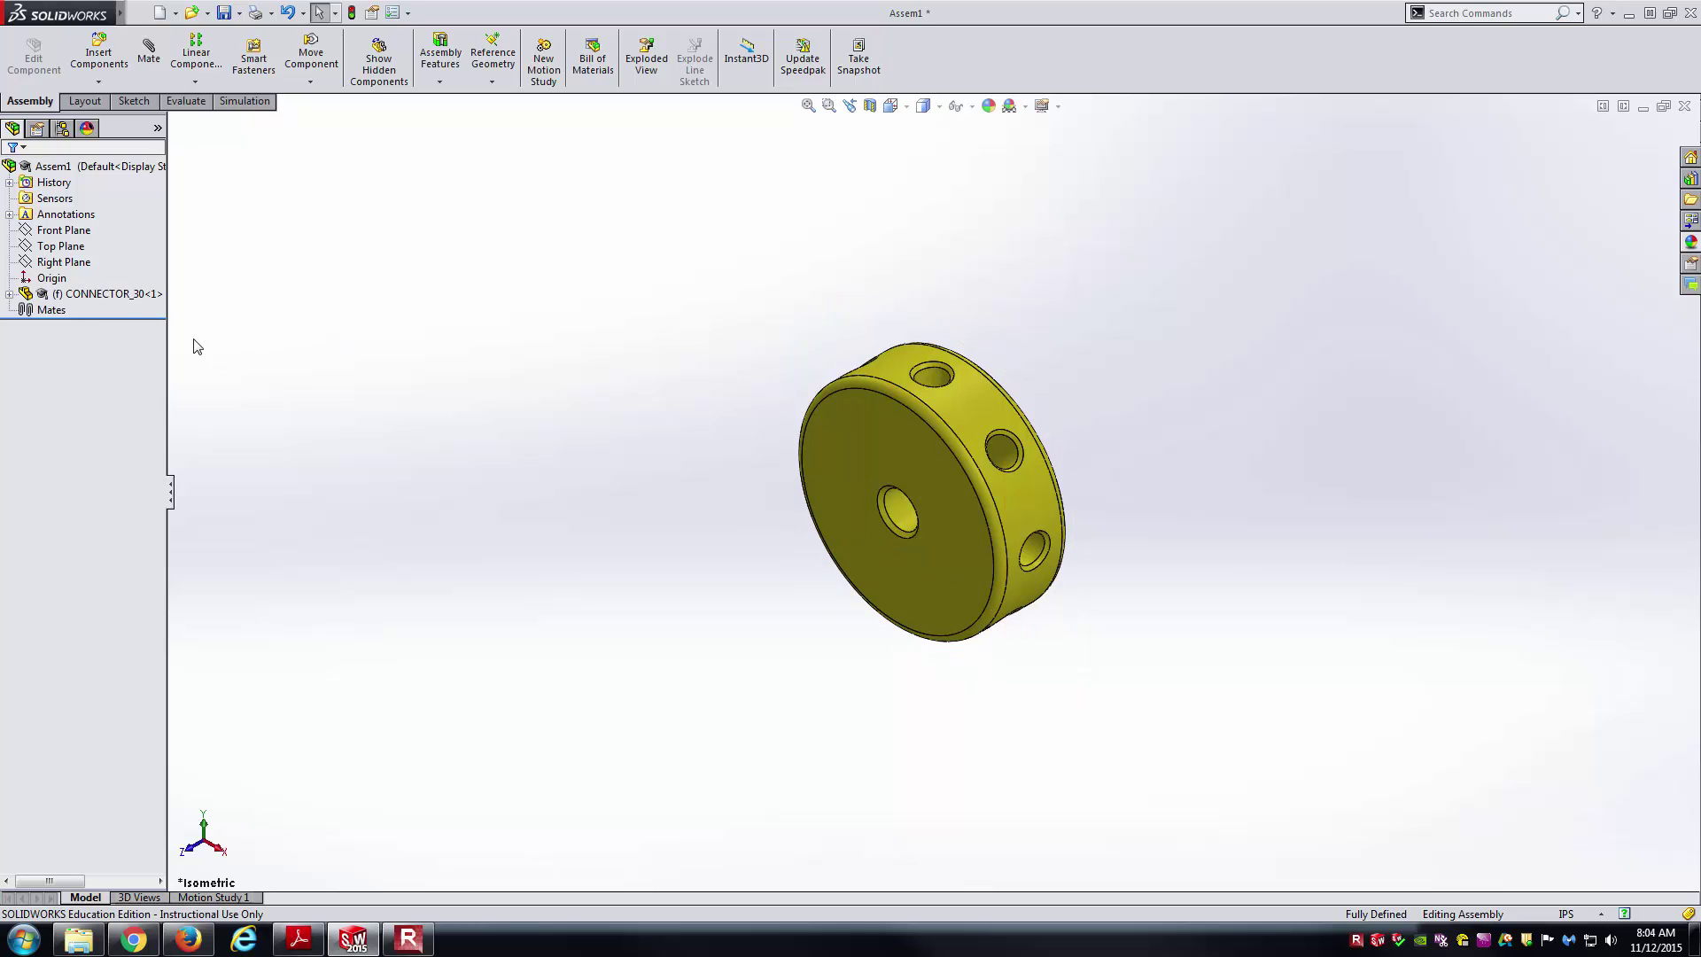
right_click(134, 295)
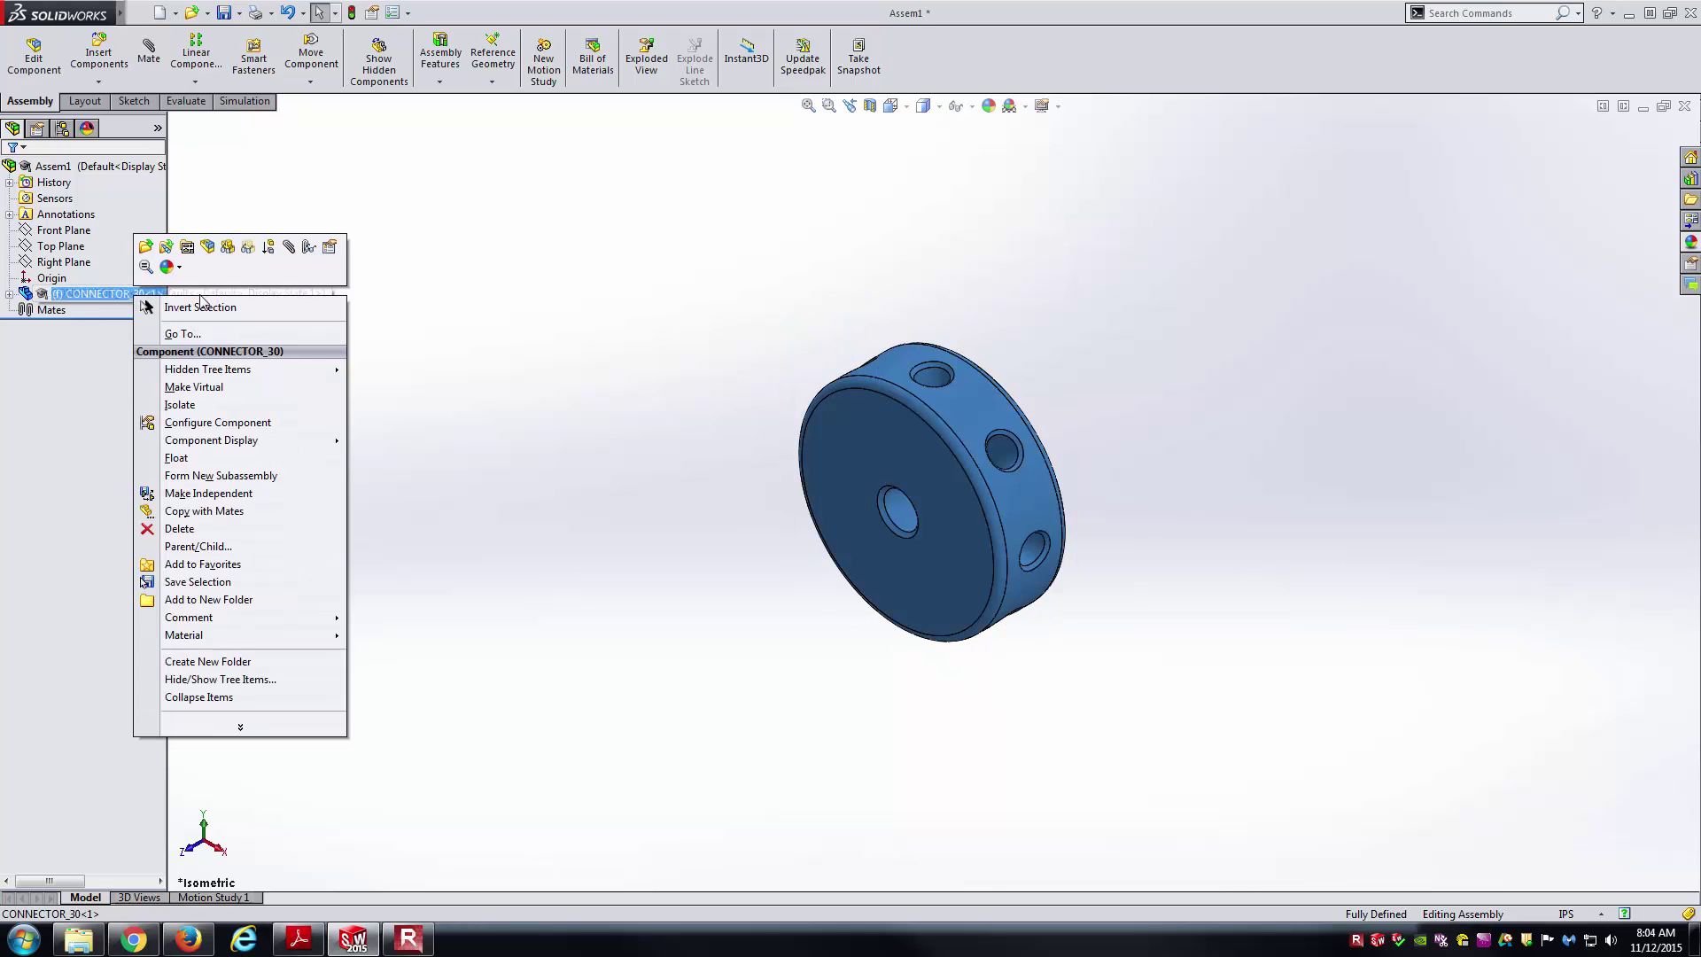
left_click(177, 458)
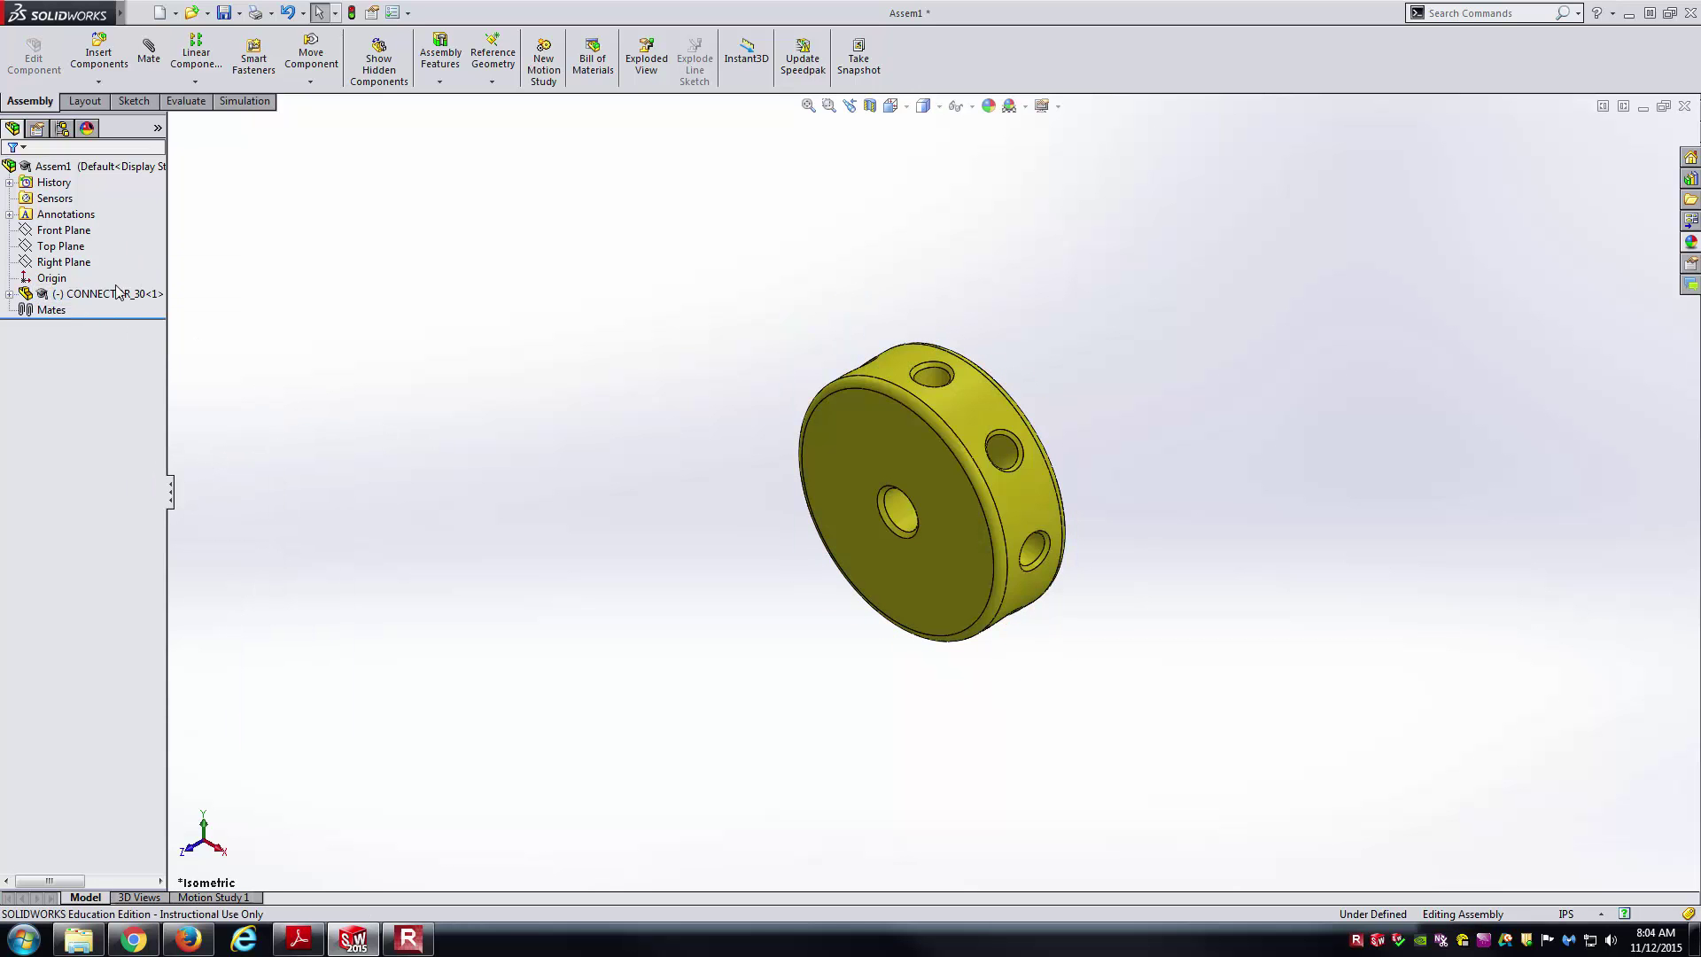
- Show the assembly and connector origins and hide them again
left_click(47, 279)
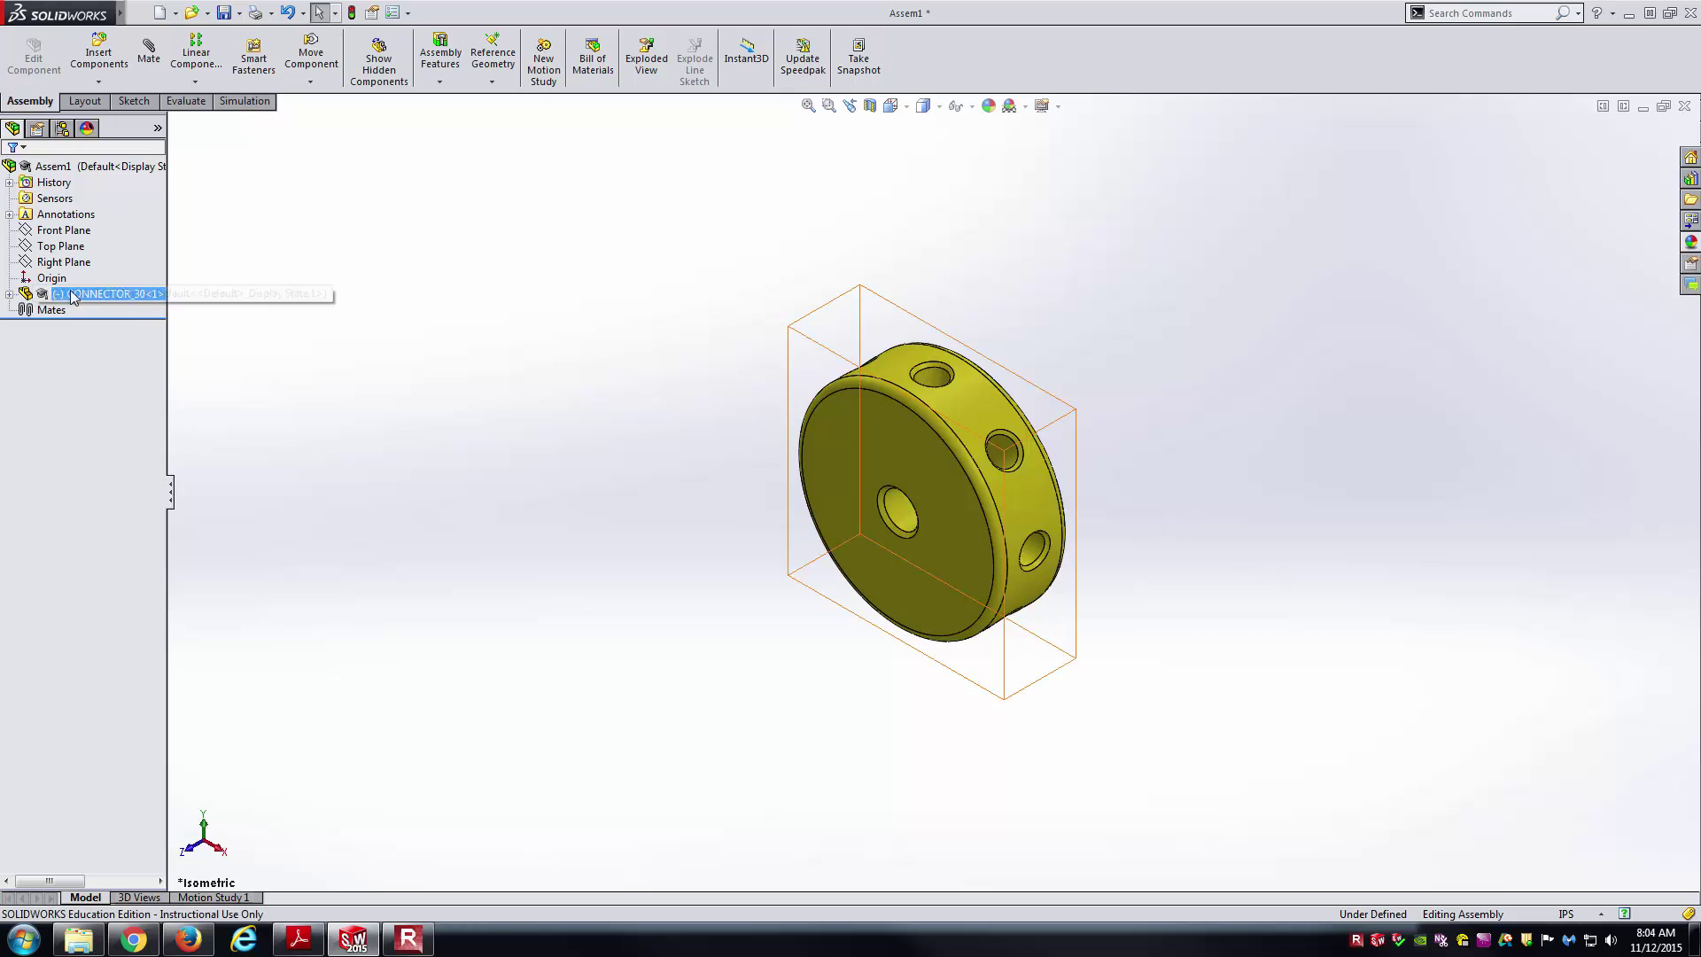
left_click(177, 13)
mouse_move(205, 13)
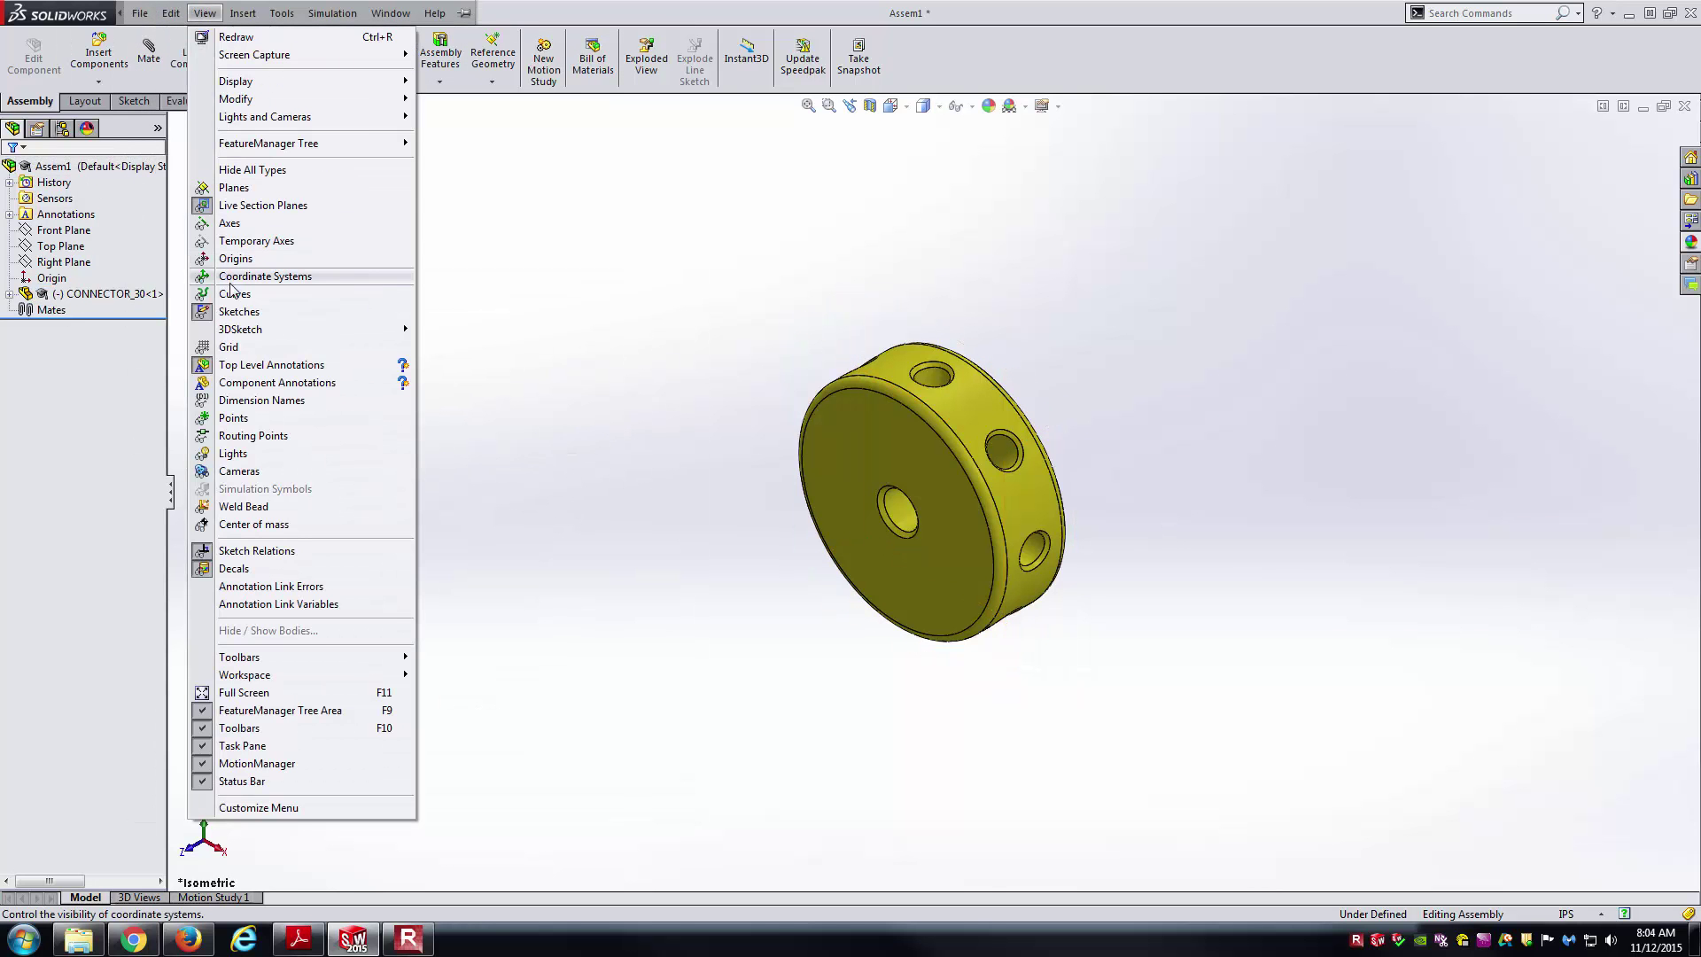
left_click(256, 259)
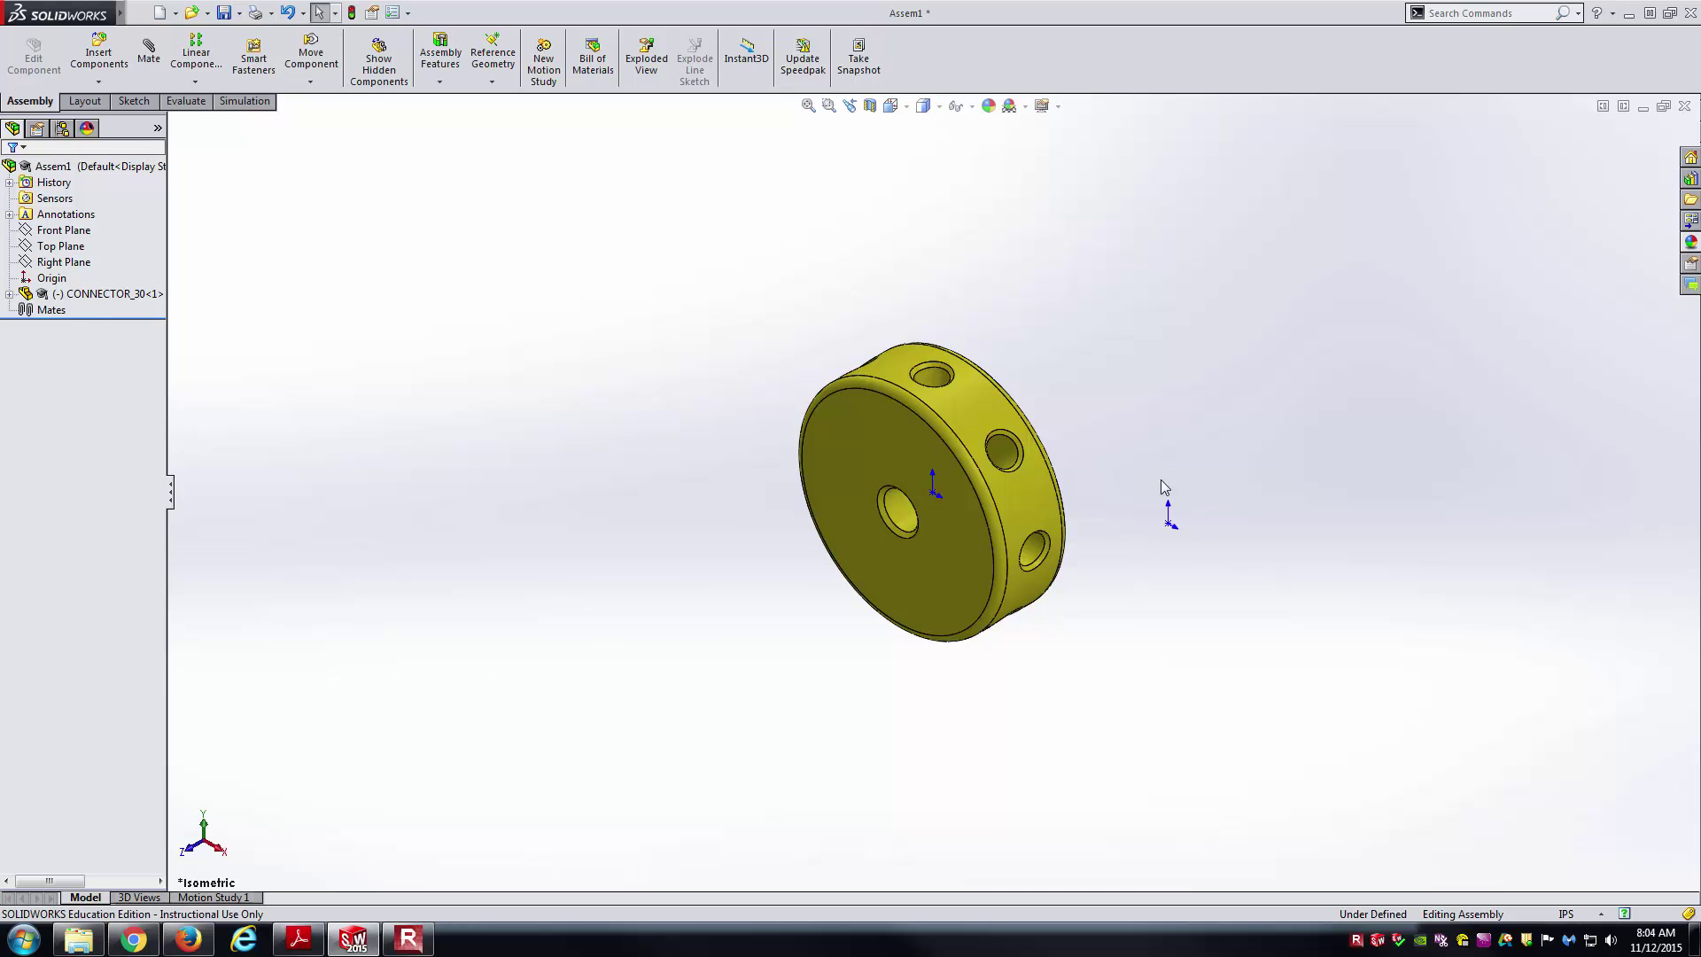
left_click(205, 13)
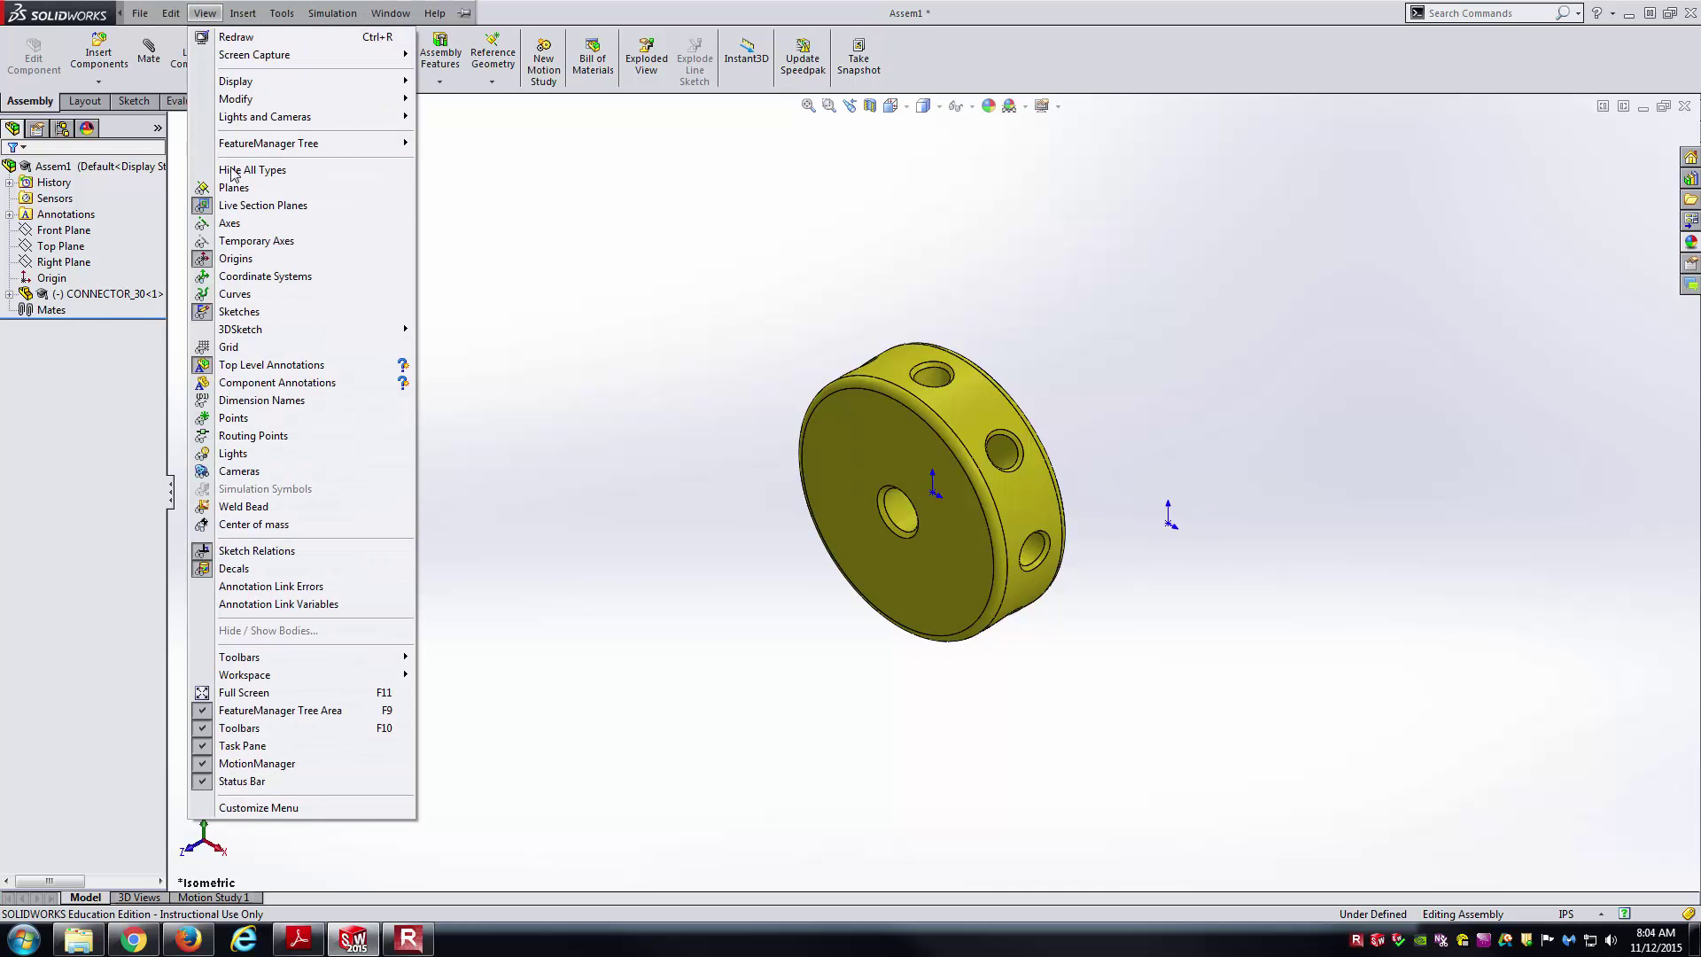
left_click(269, 265)
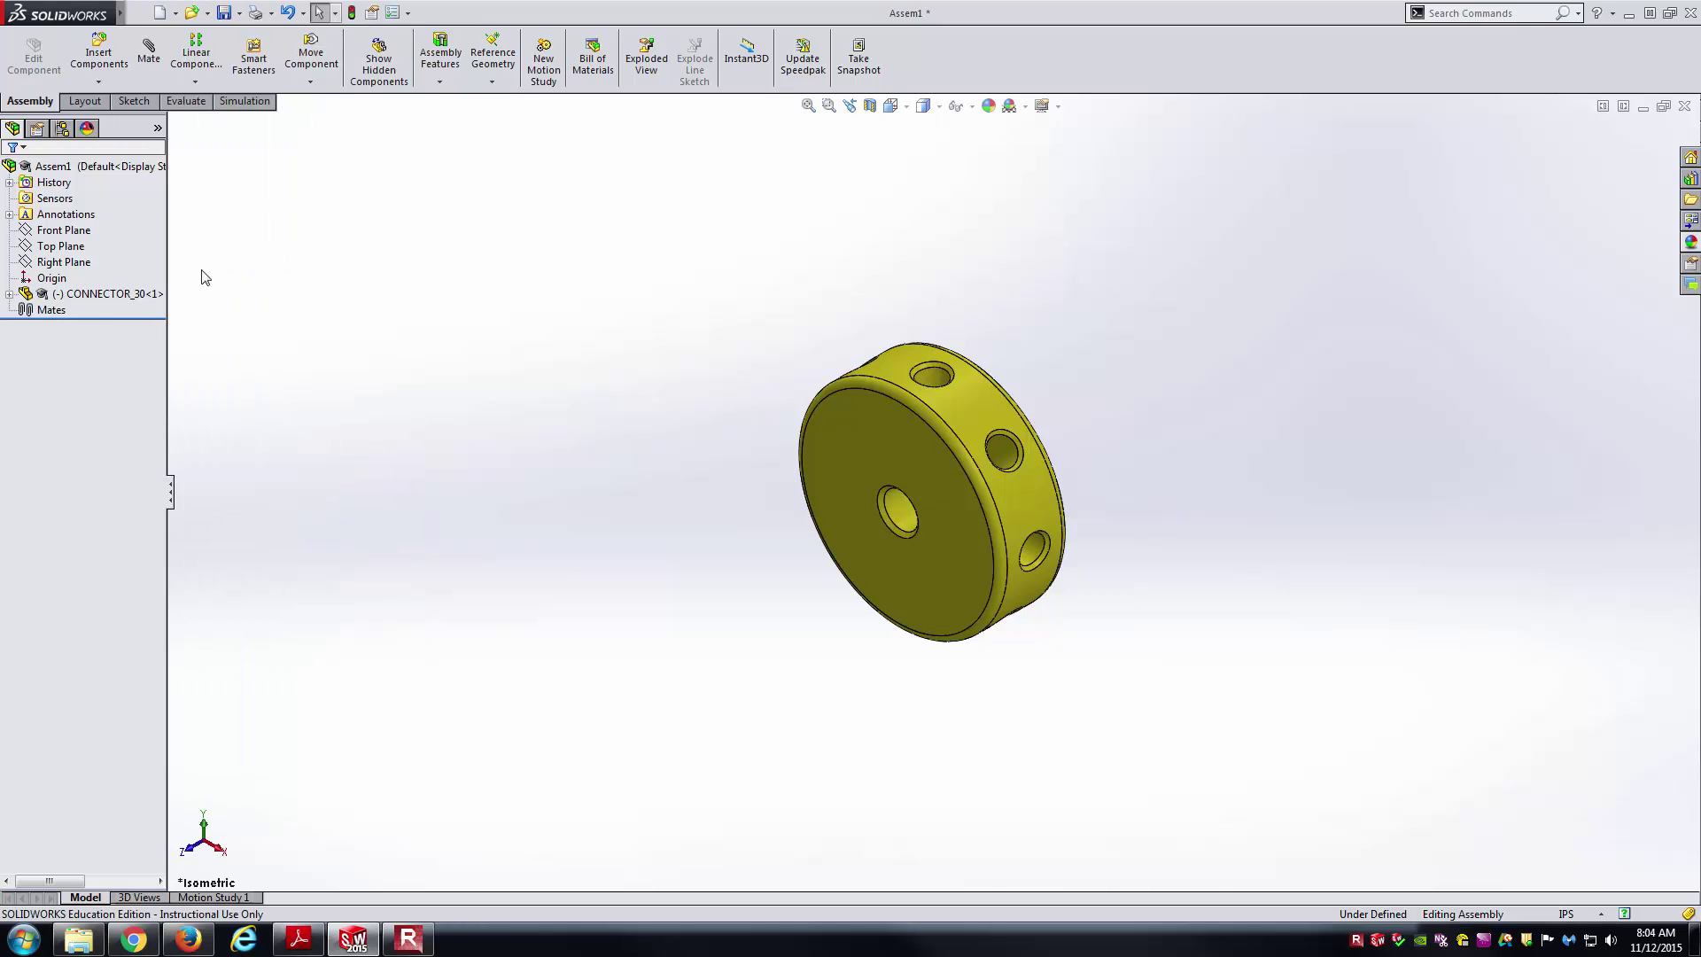
- Show the assembly's Front, Top and Right planes and turn on the display of planes
left_click(9, 294)
scroll(440, 316, "up", 2)
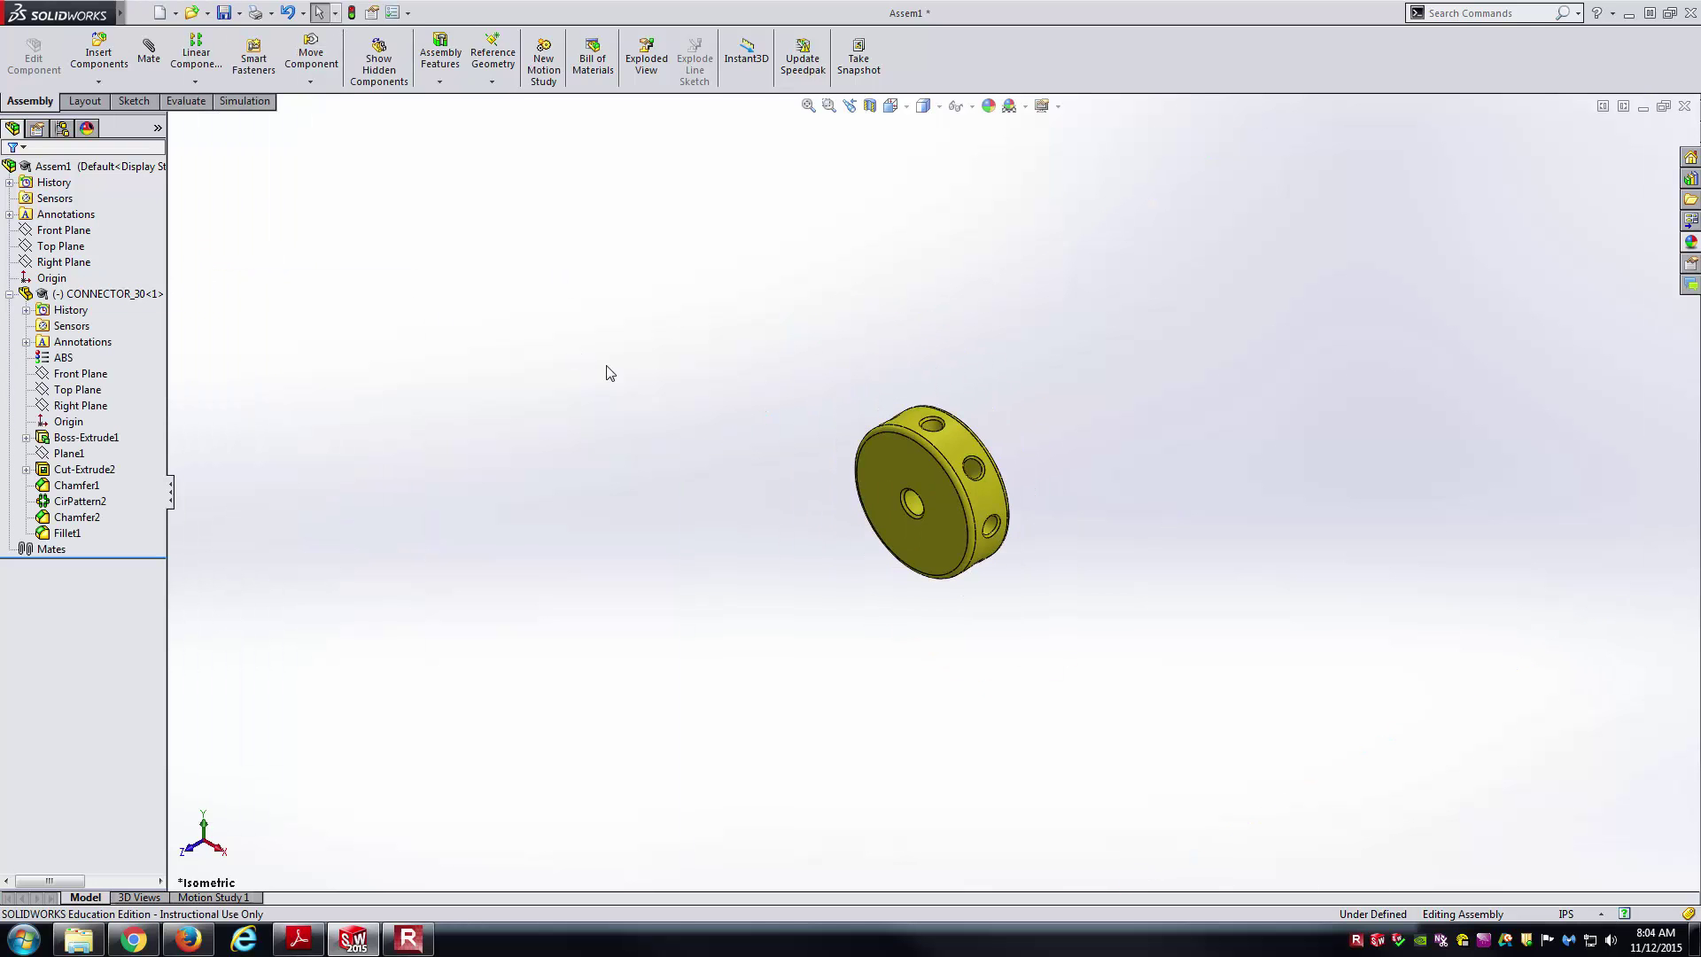
left_click(79, 231)
left_click(82, 261, "shift")
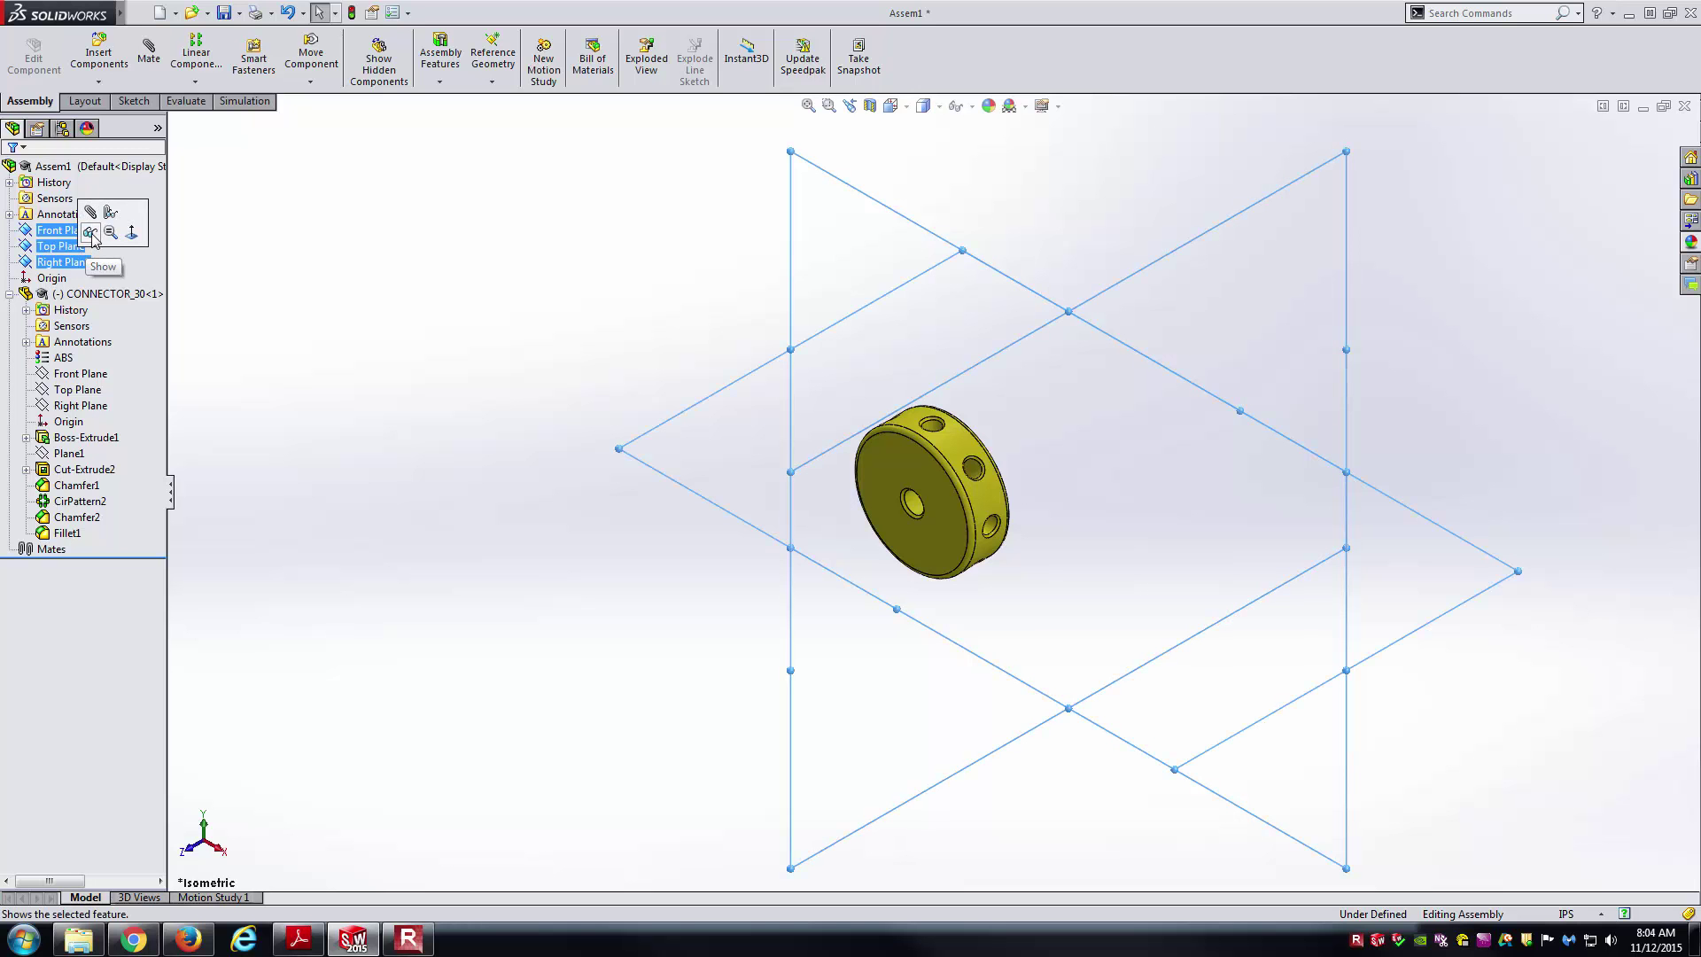
left_click(91, 235)
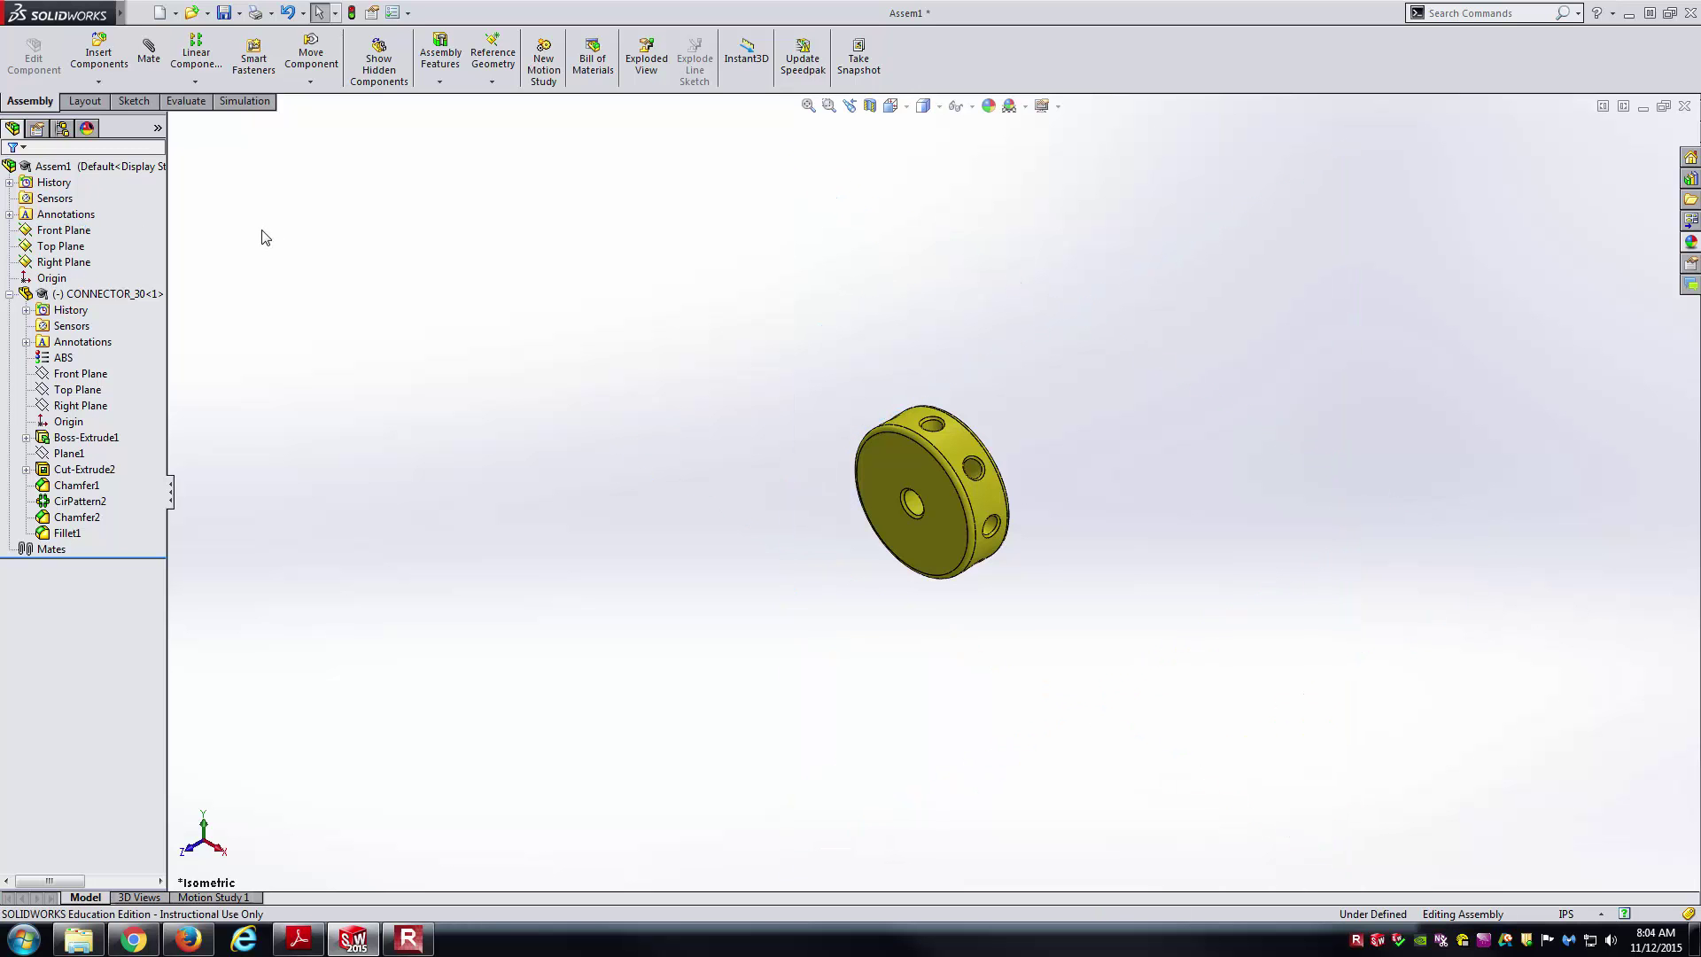
mouse_move(147, 16)
left_click(204, 13)
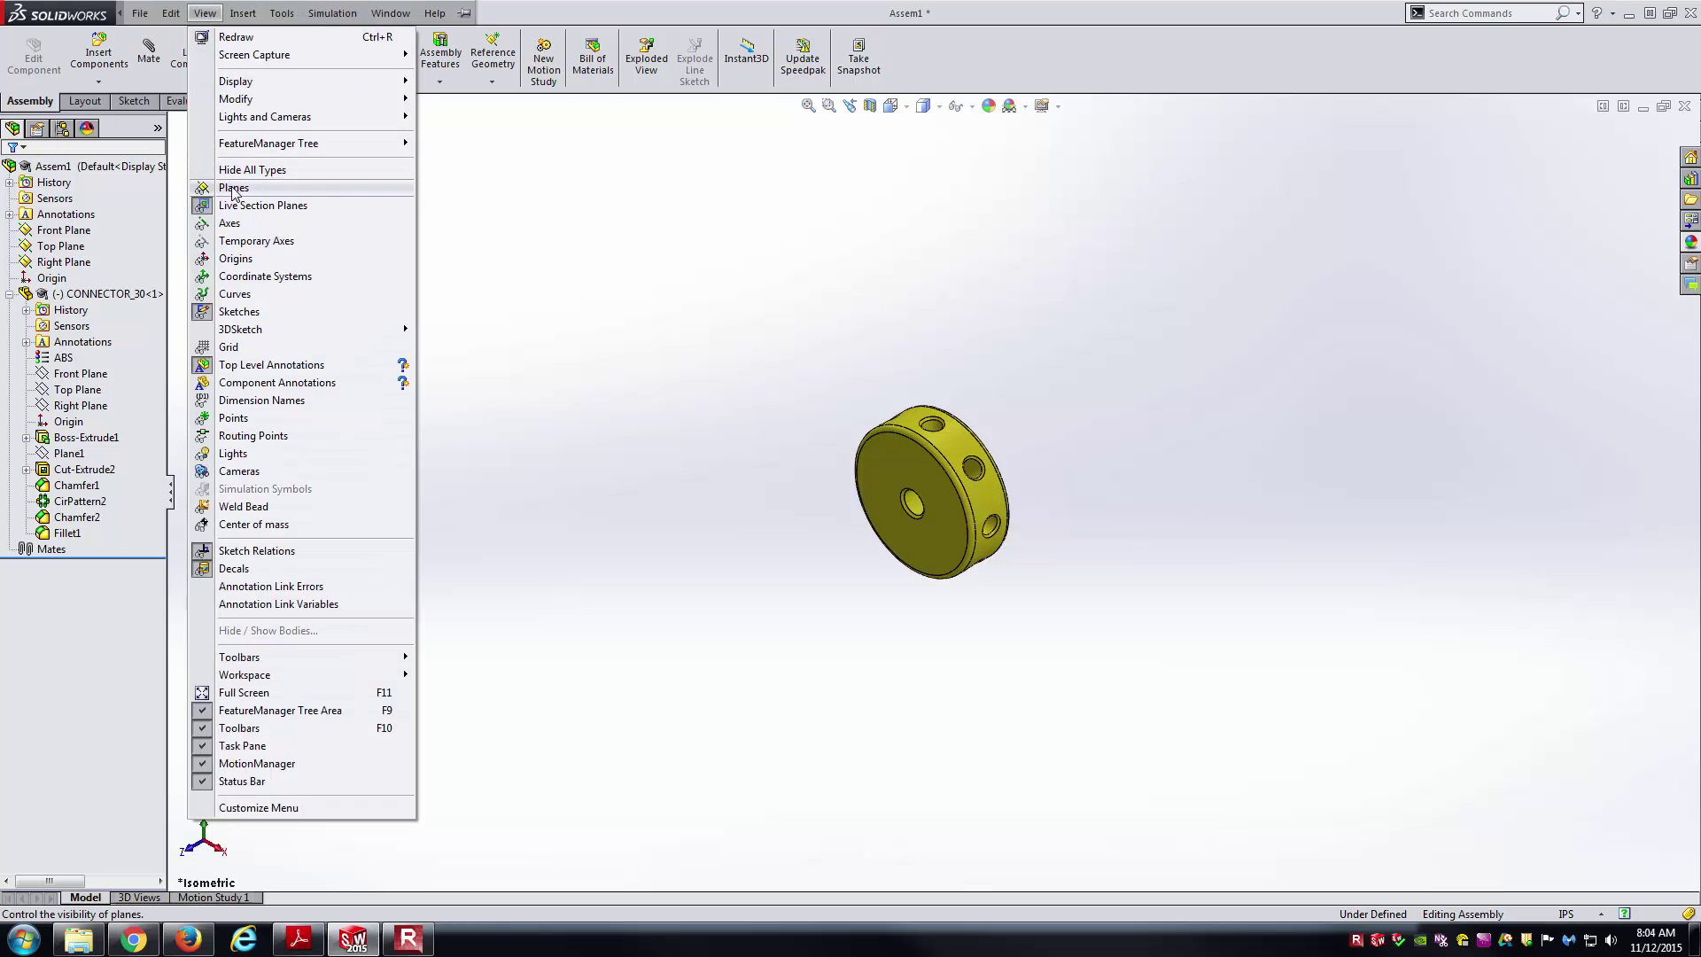
left_click(241, 180)
- Show the Front, Top and Right planes of the CONNECTOR_30 component
left_click(80, 373)
left_click(78, 390, "ctrl")
left_click(80, 406, "ctrl")
left_click(93, 367)
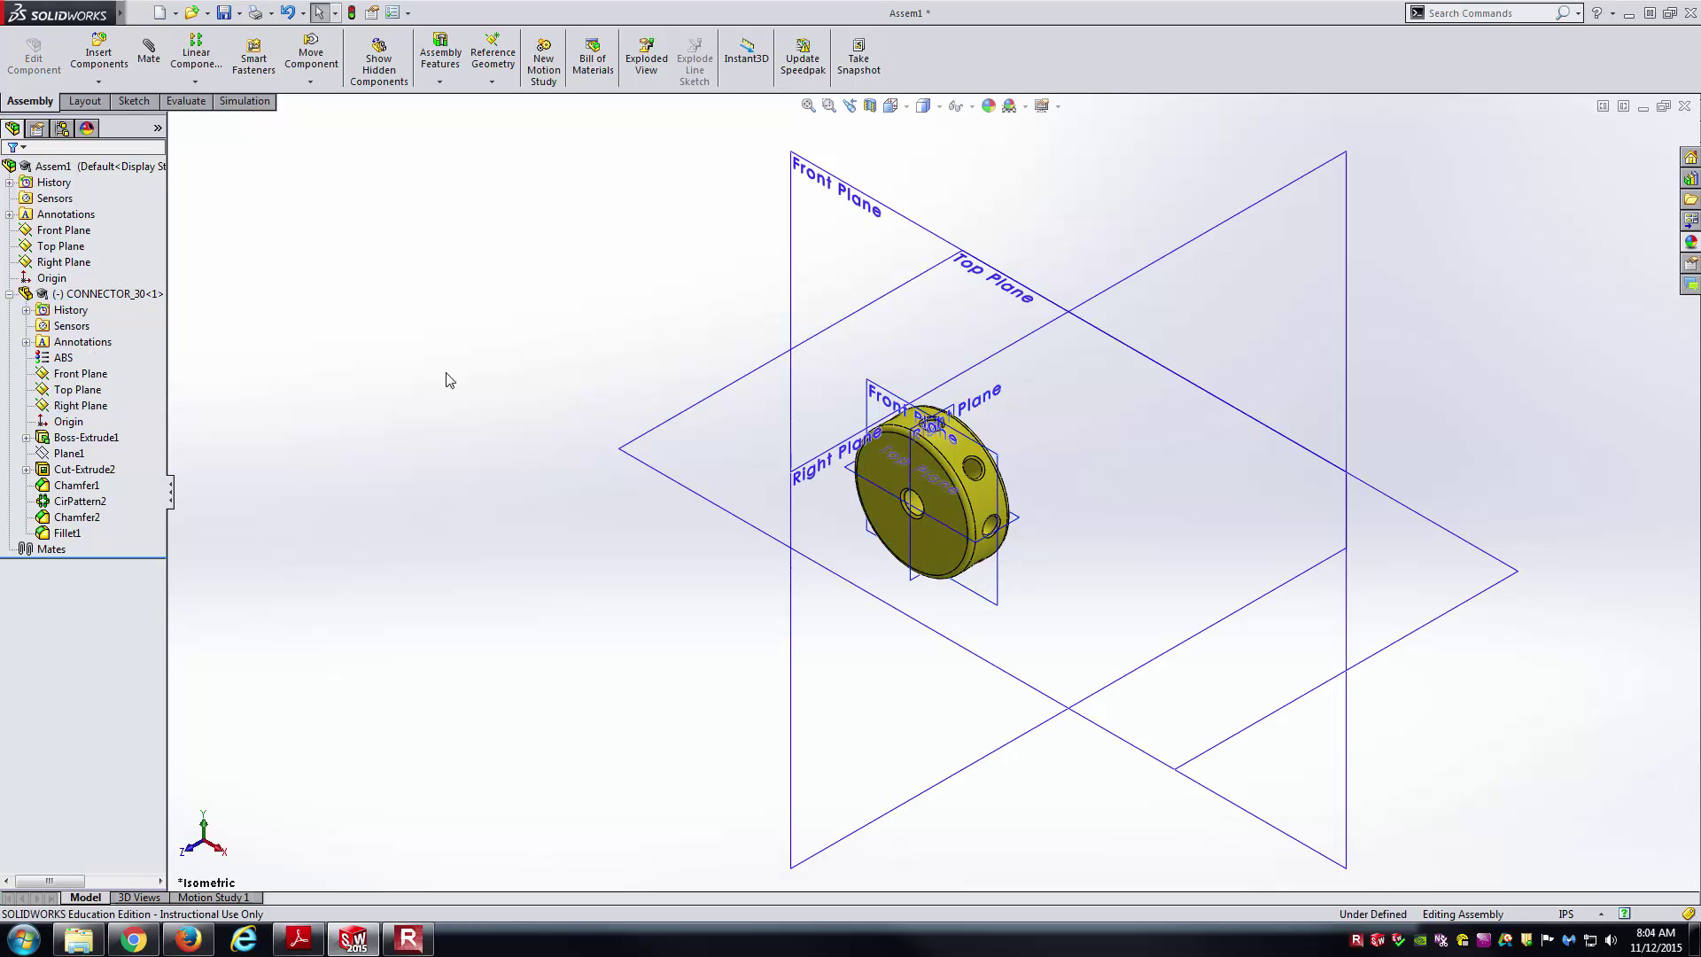
- Mate the front face of CONNECTOR_30 coincident with the assembly's Front Plane
middle_click_drag(1154, 479, 878, 413)
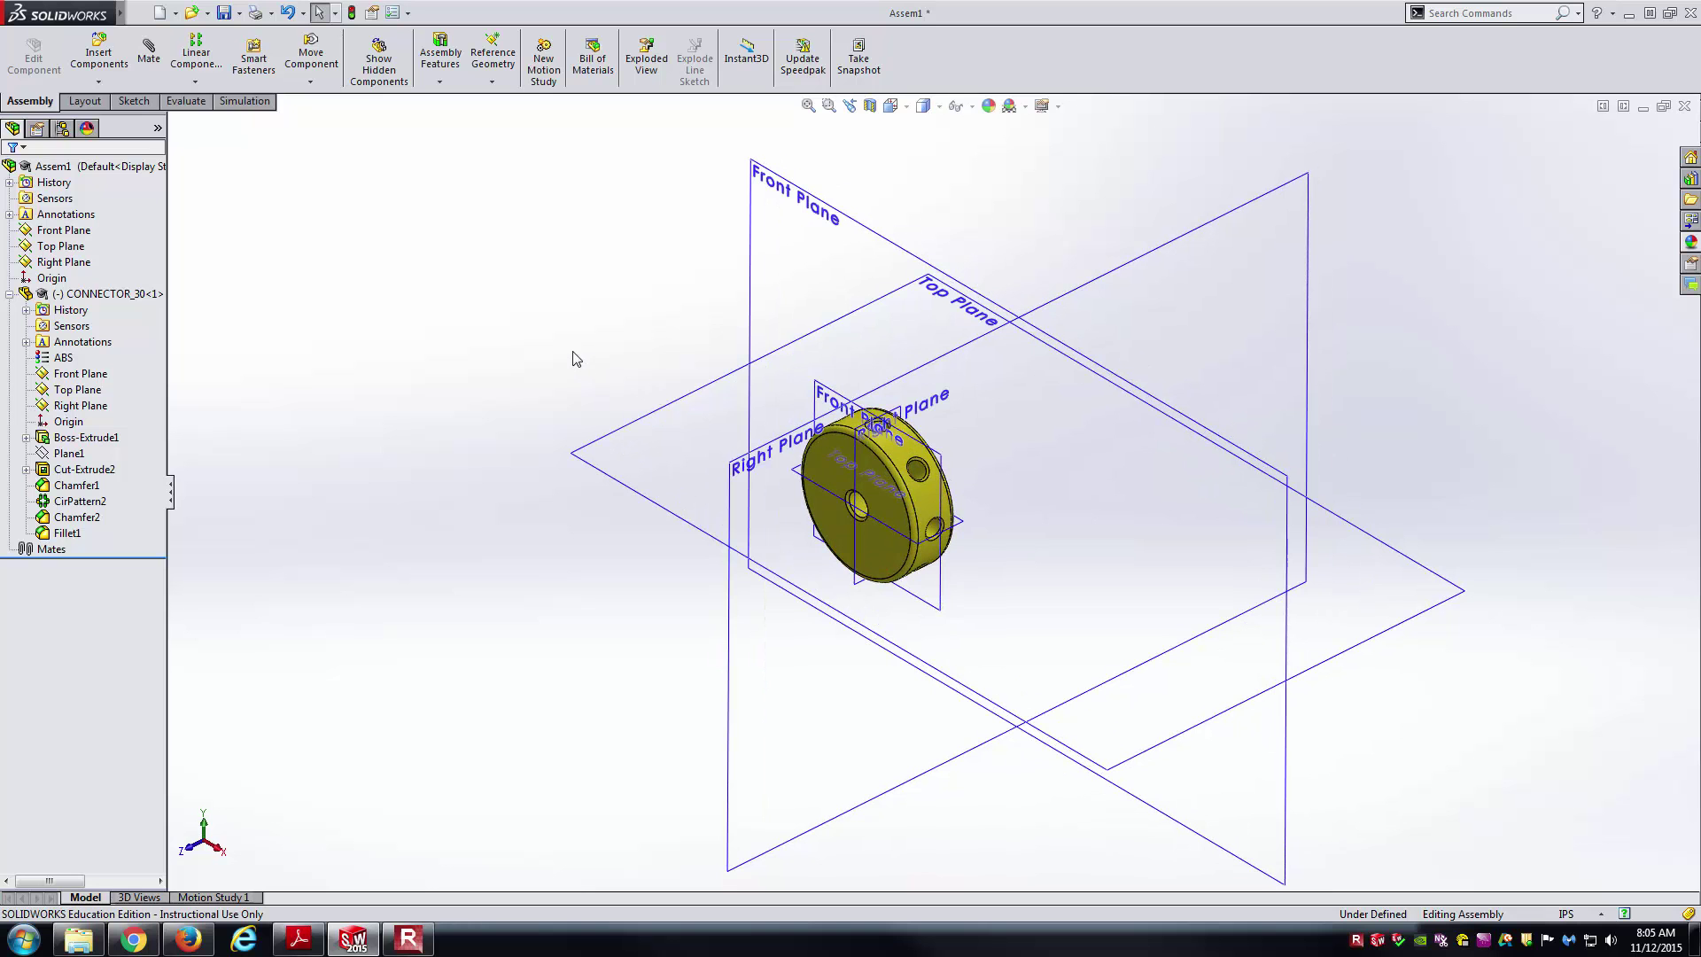
left_click(149, 53)
left_click(825, 464)
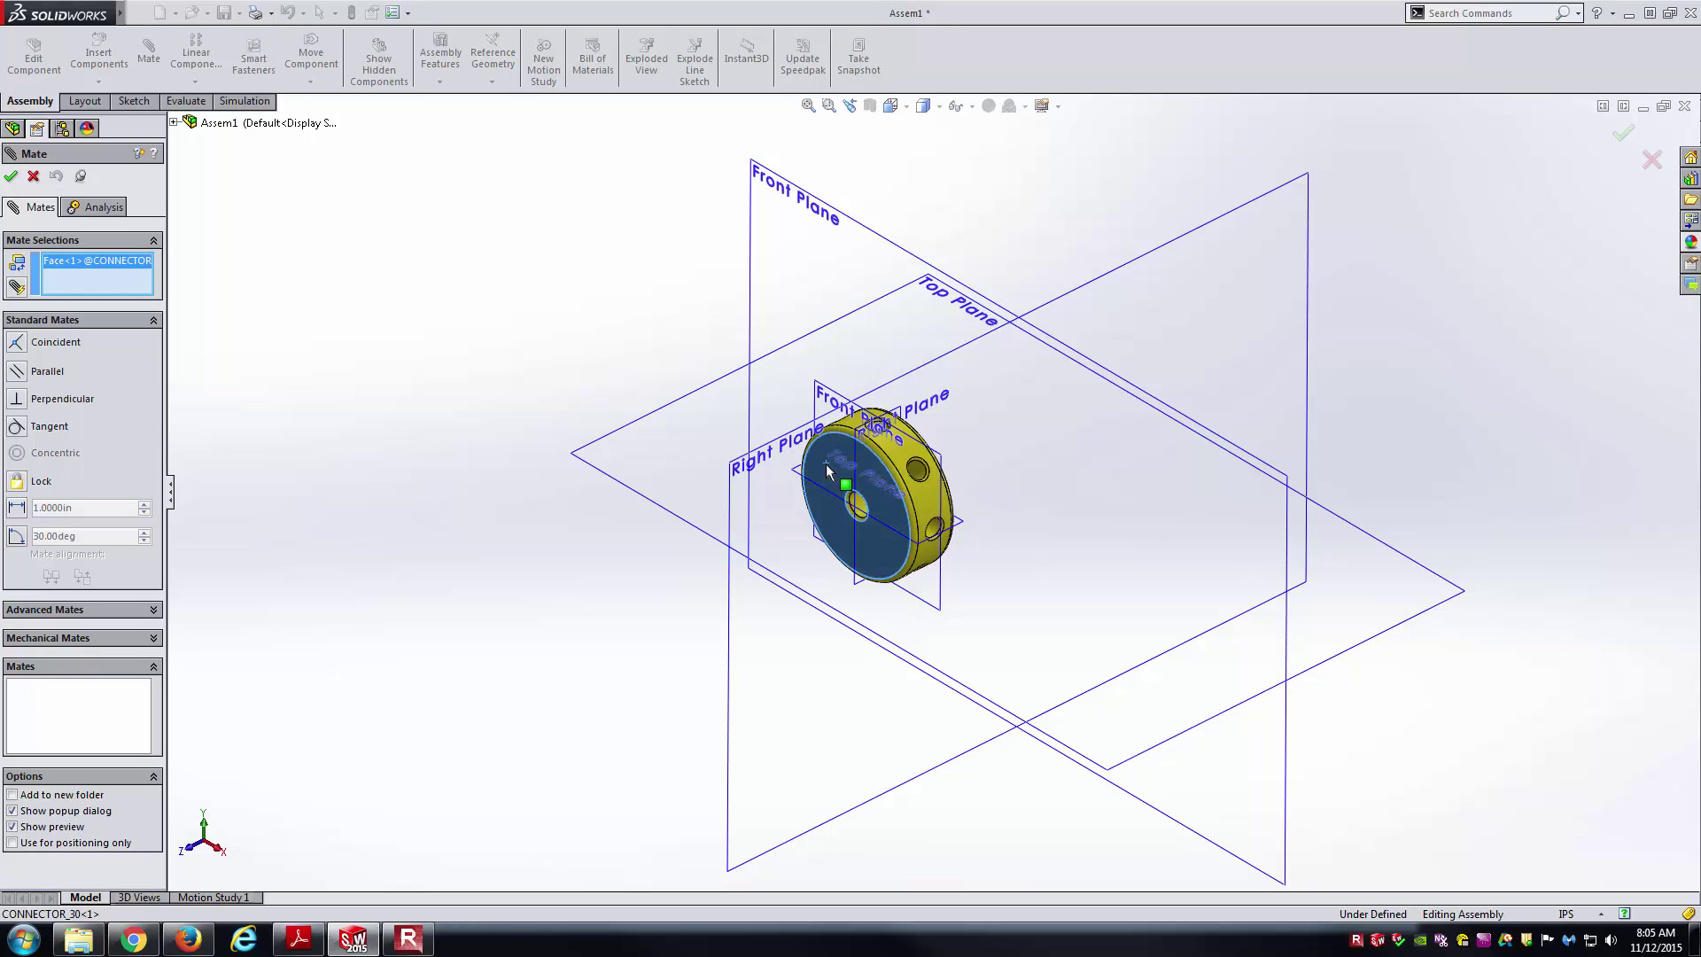
left_click(776, 180)
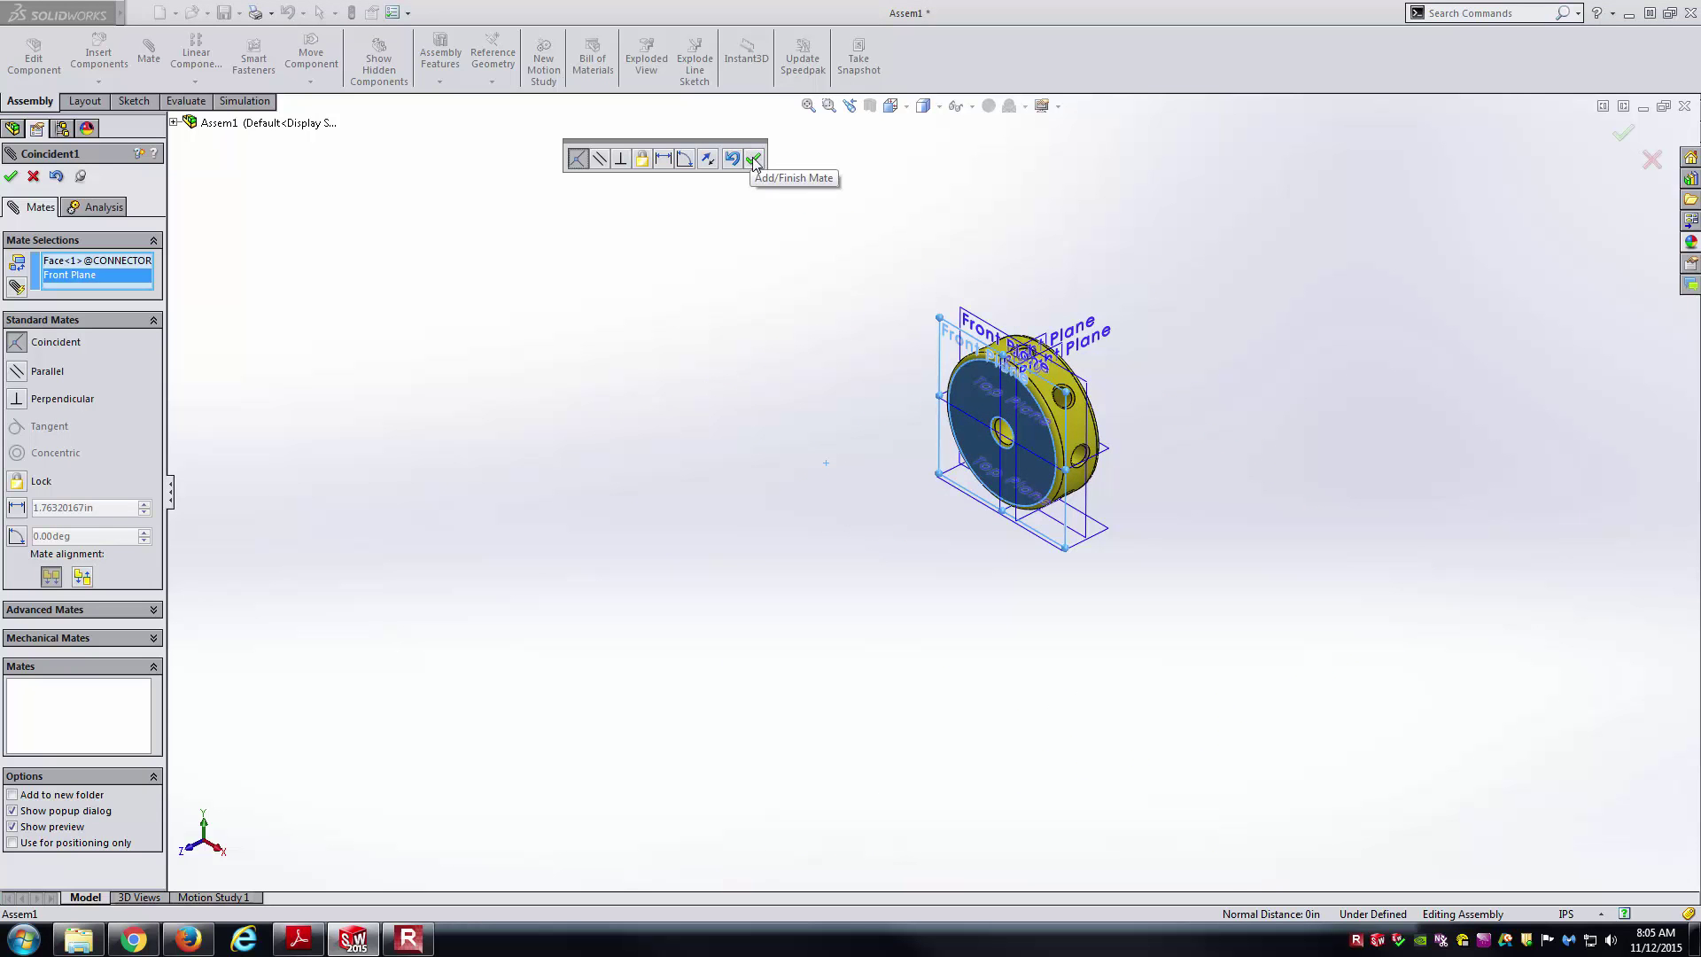
left_click(753, 159)
- Mate the connector's Right Plane coincident with the assembly's Right Plane and finish mating
scroll(930, 328, "down", 3)
left_click(1178, 367)
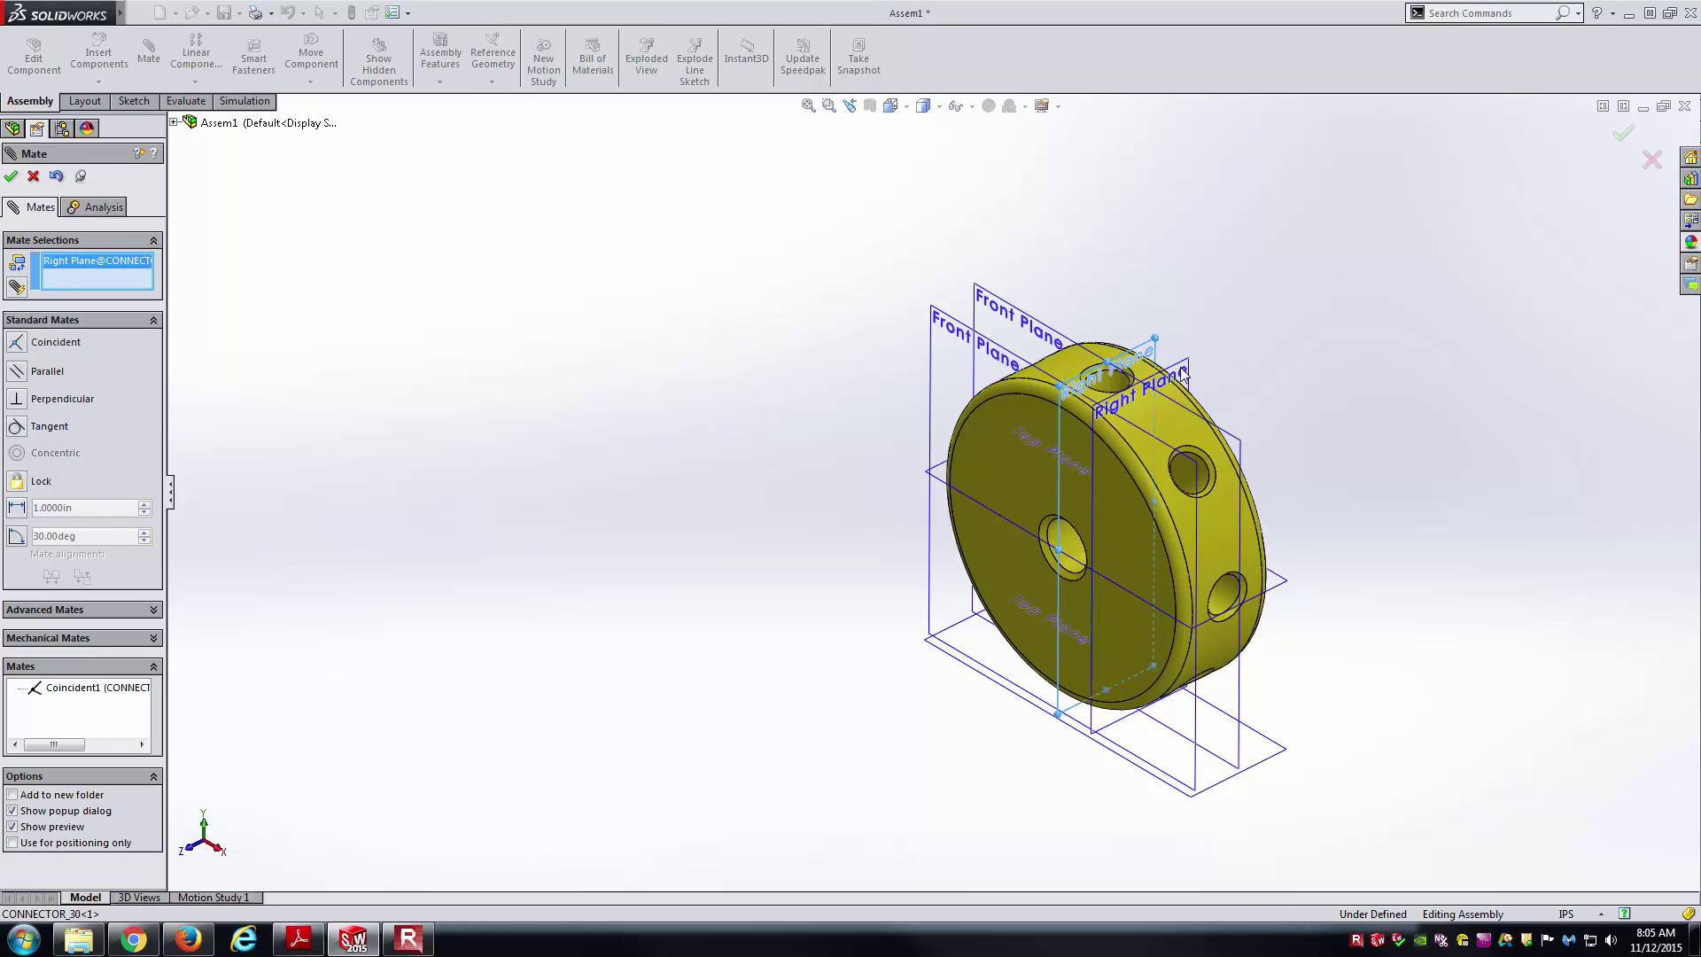
left_click(1111, 354)
key("Return")
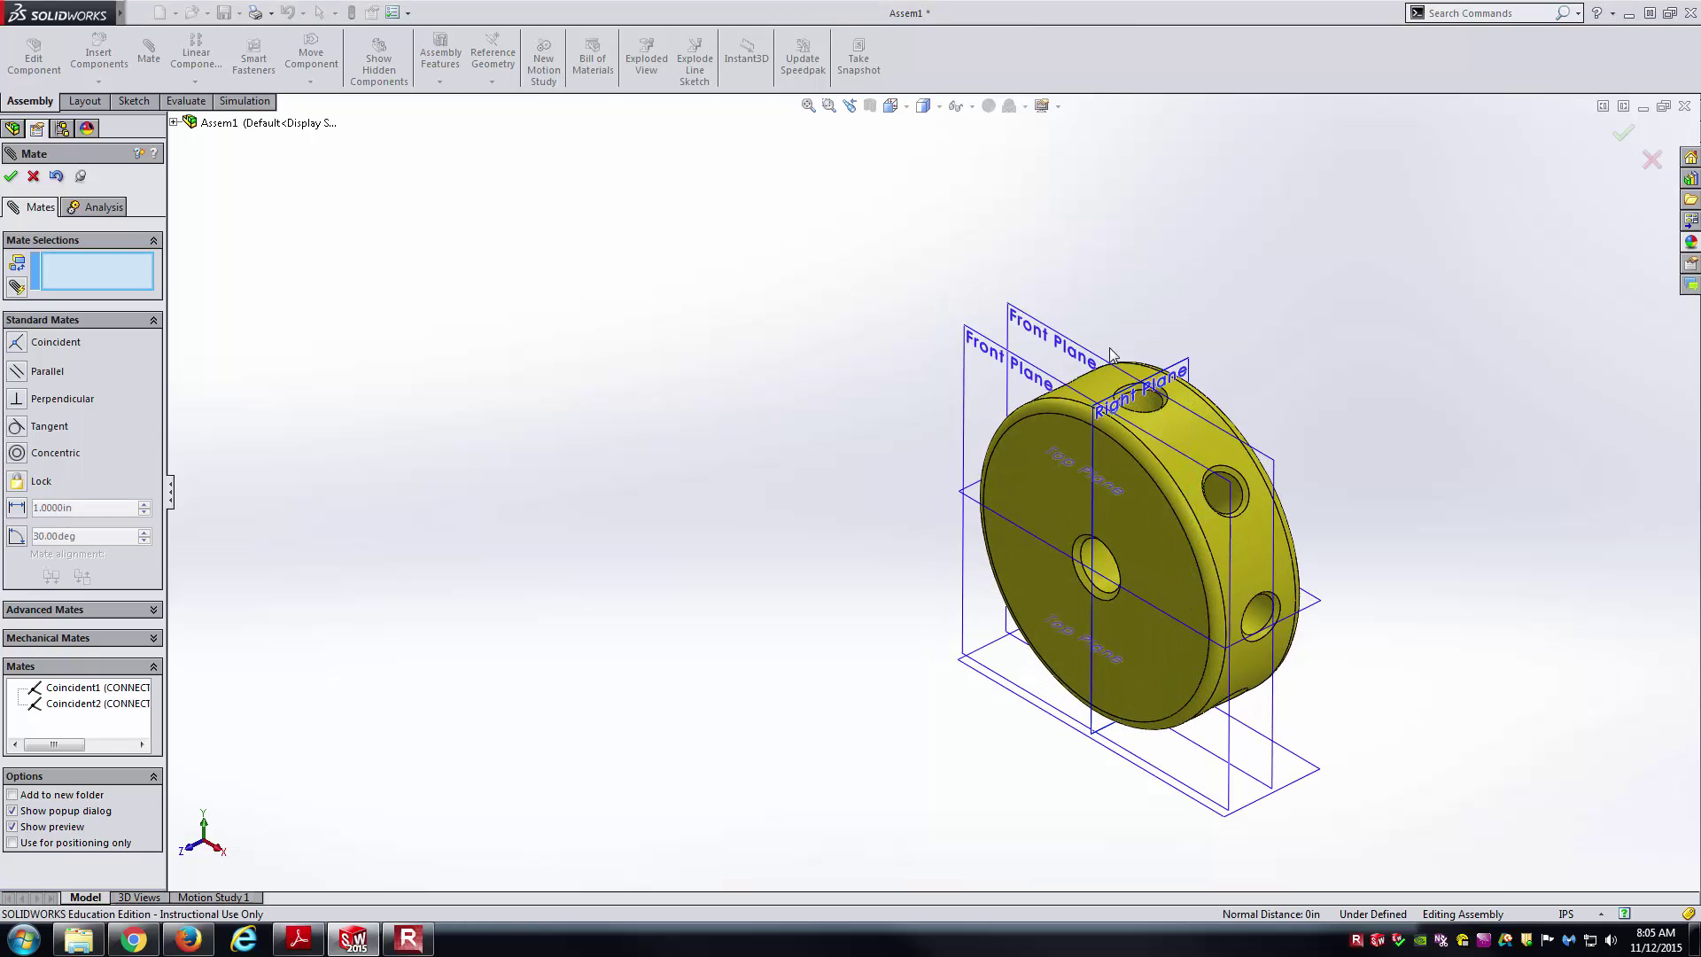
key("Return")
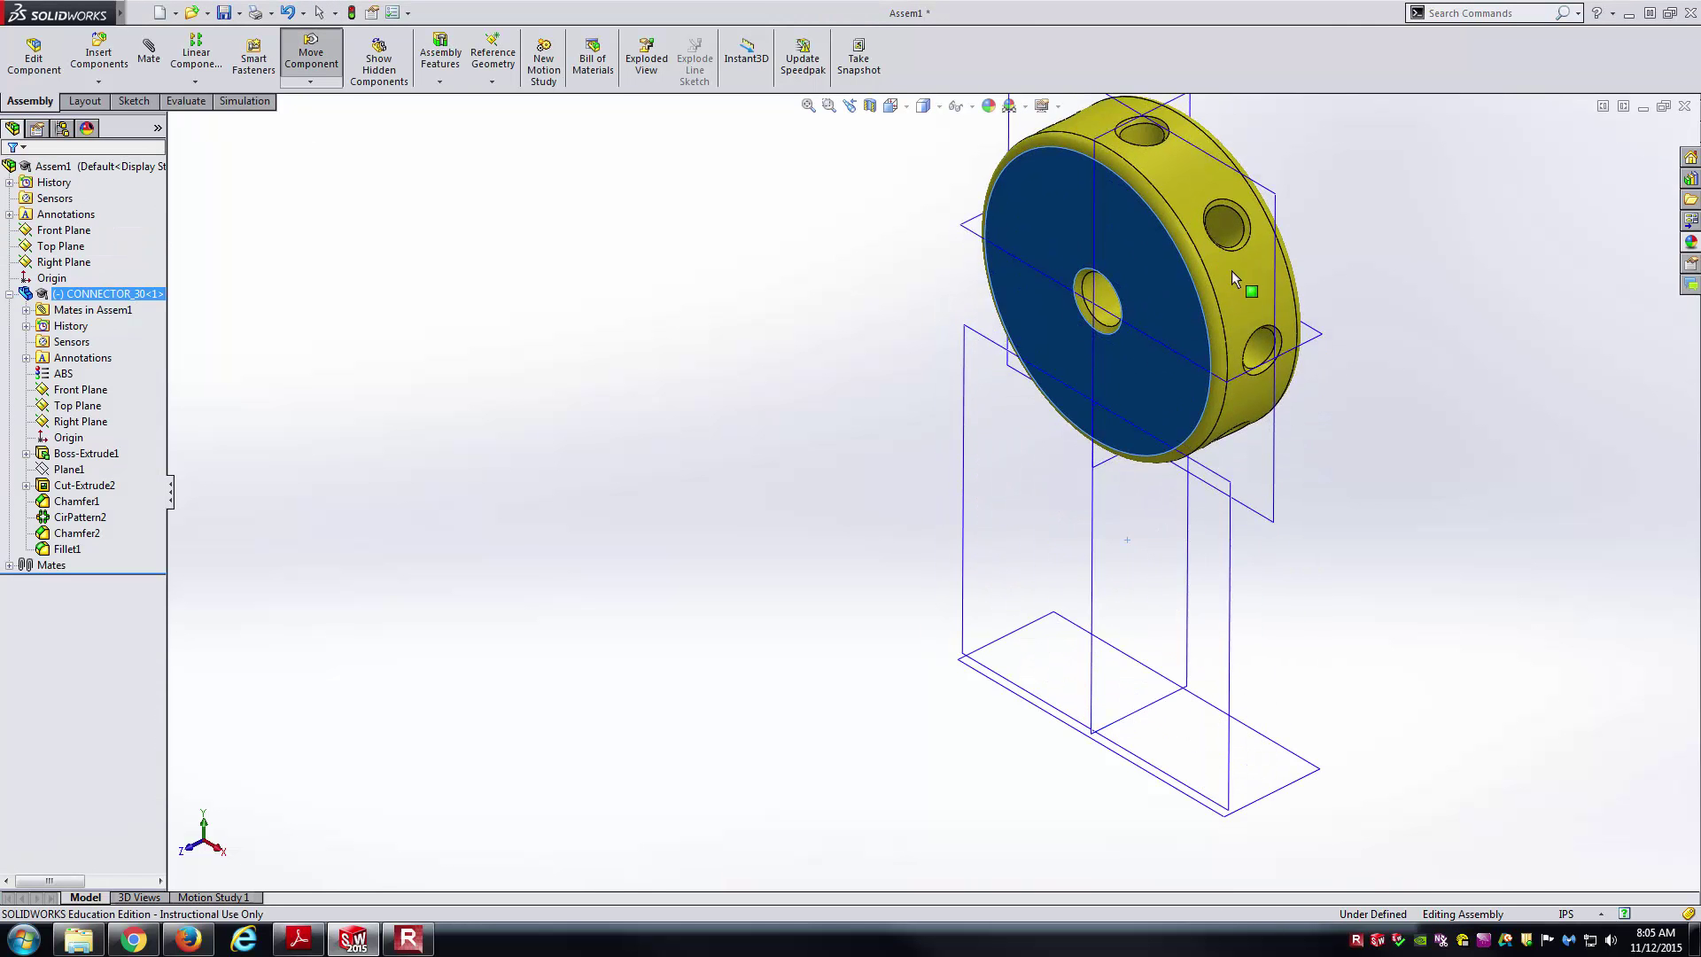
- Move the connector along its free direction, and mate its Top Plane coincident with the assembly's Top Plane
left_click_drag(1231, 332, 1293, 402)
key("Escape")
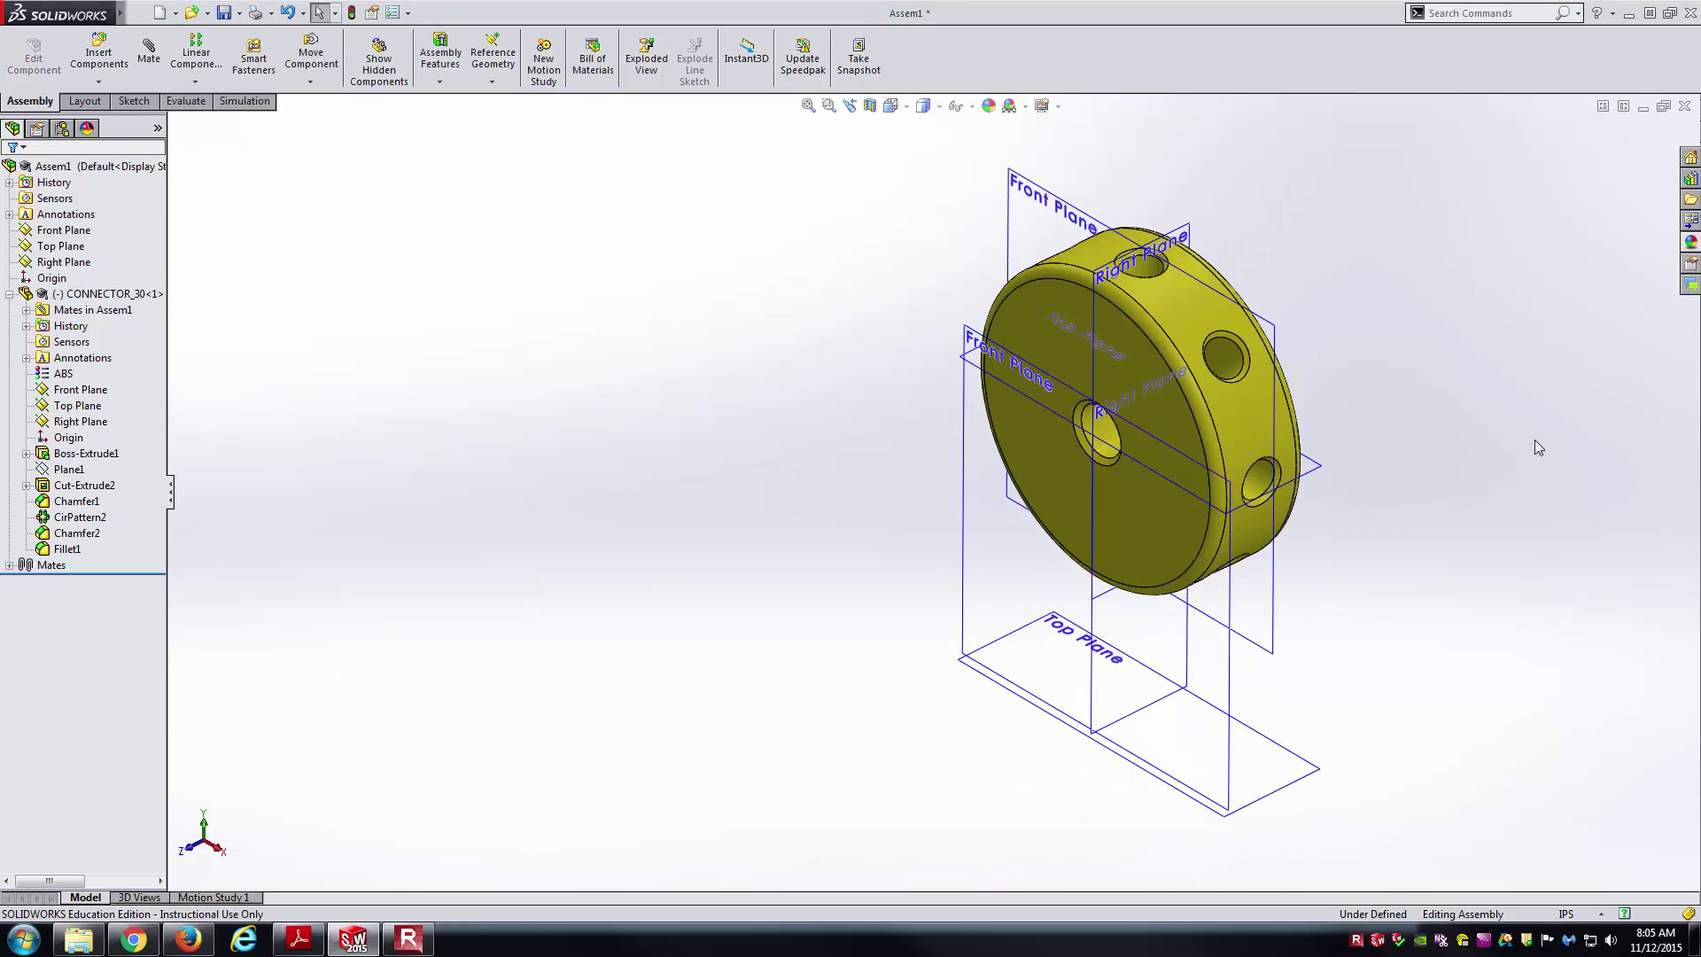
left_click(1317, 482)
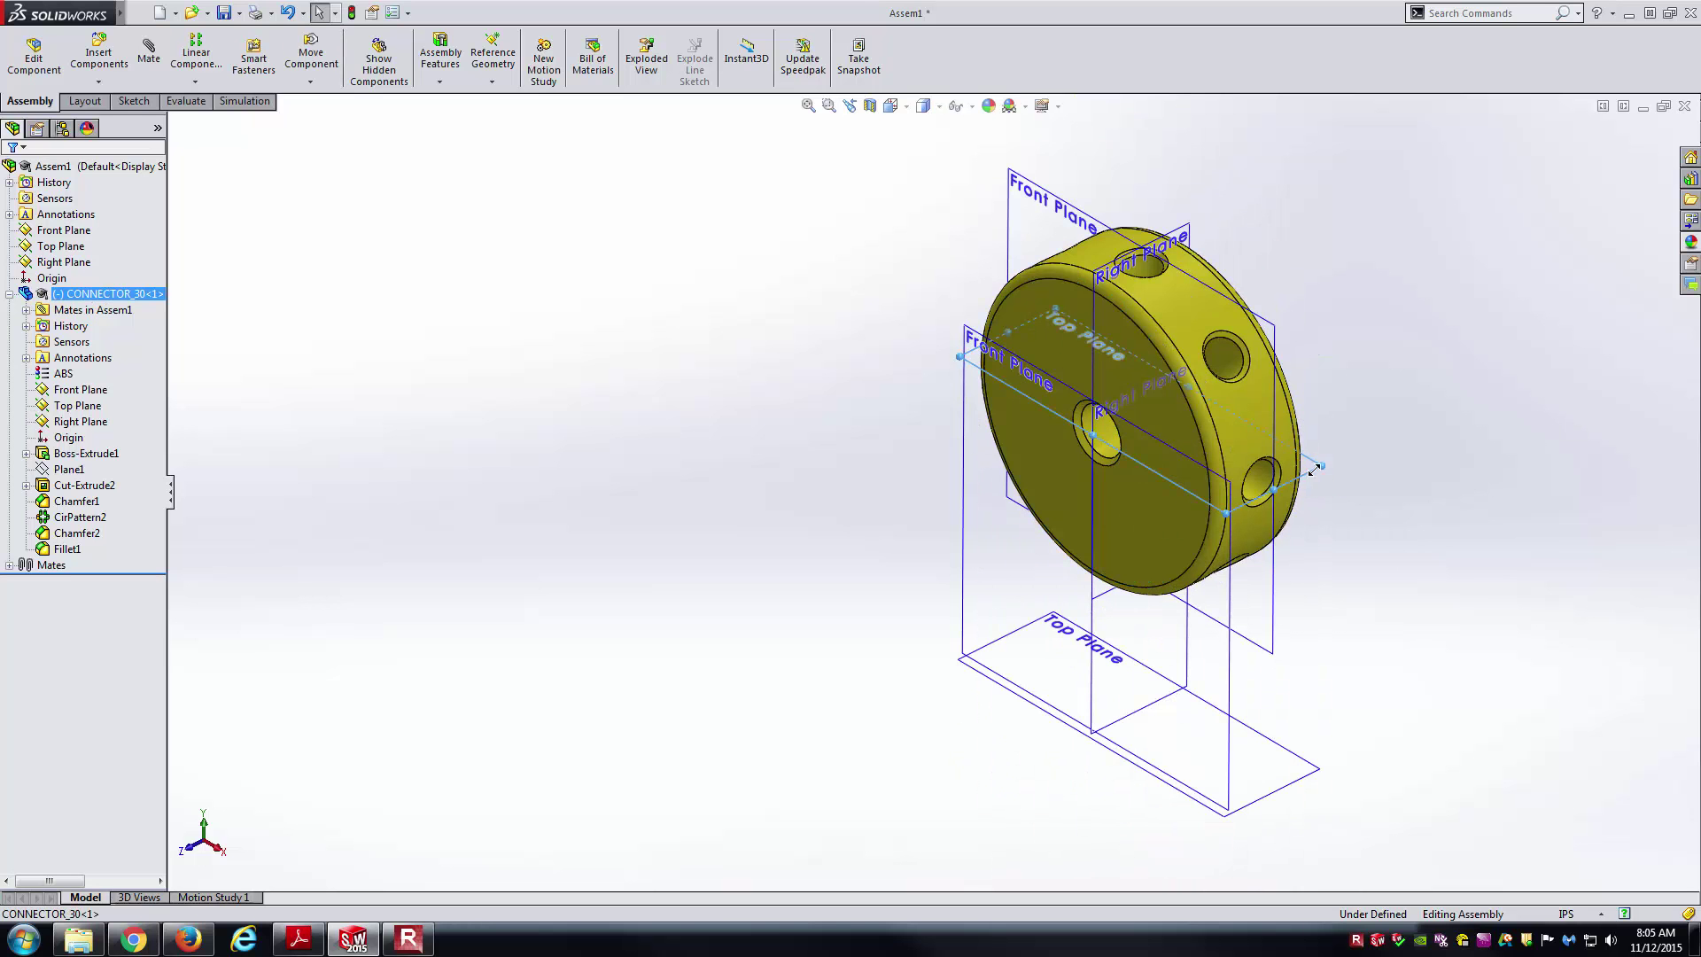
left_click(1320, 783)
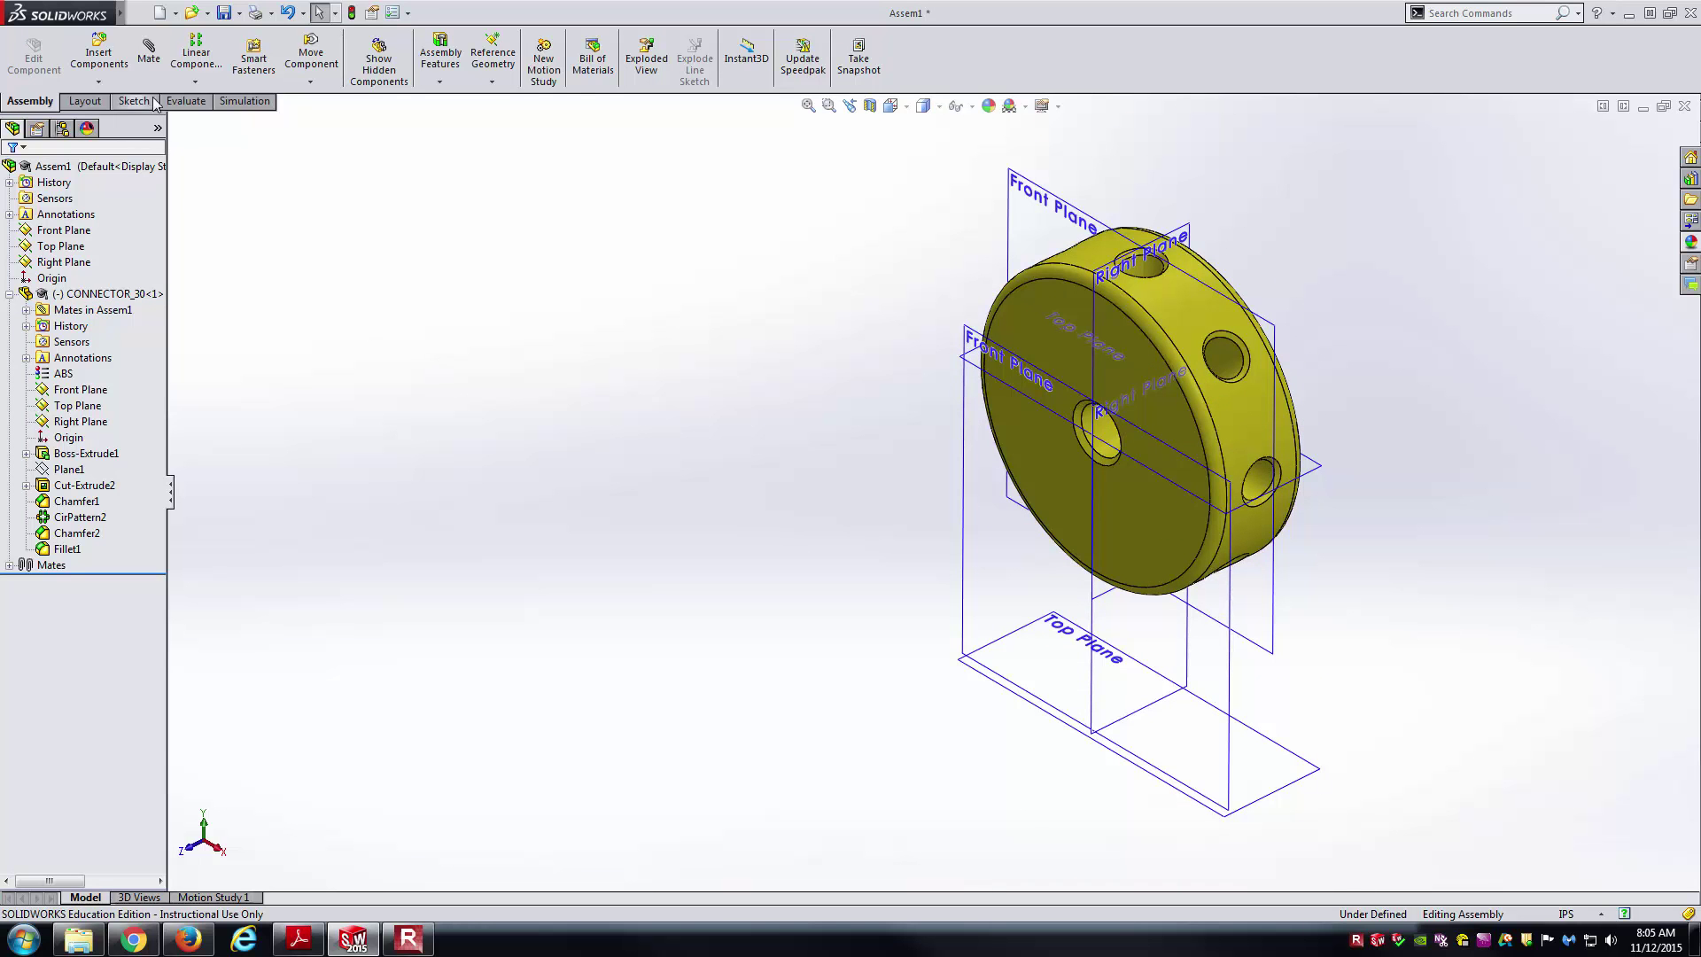
left_click(149, 55)
left_click(1324, 466)
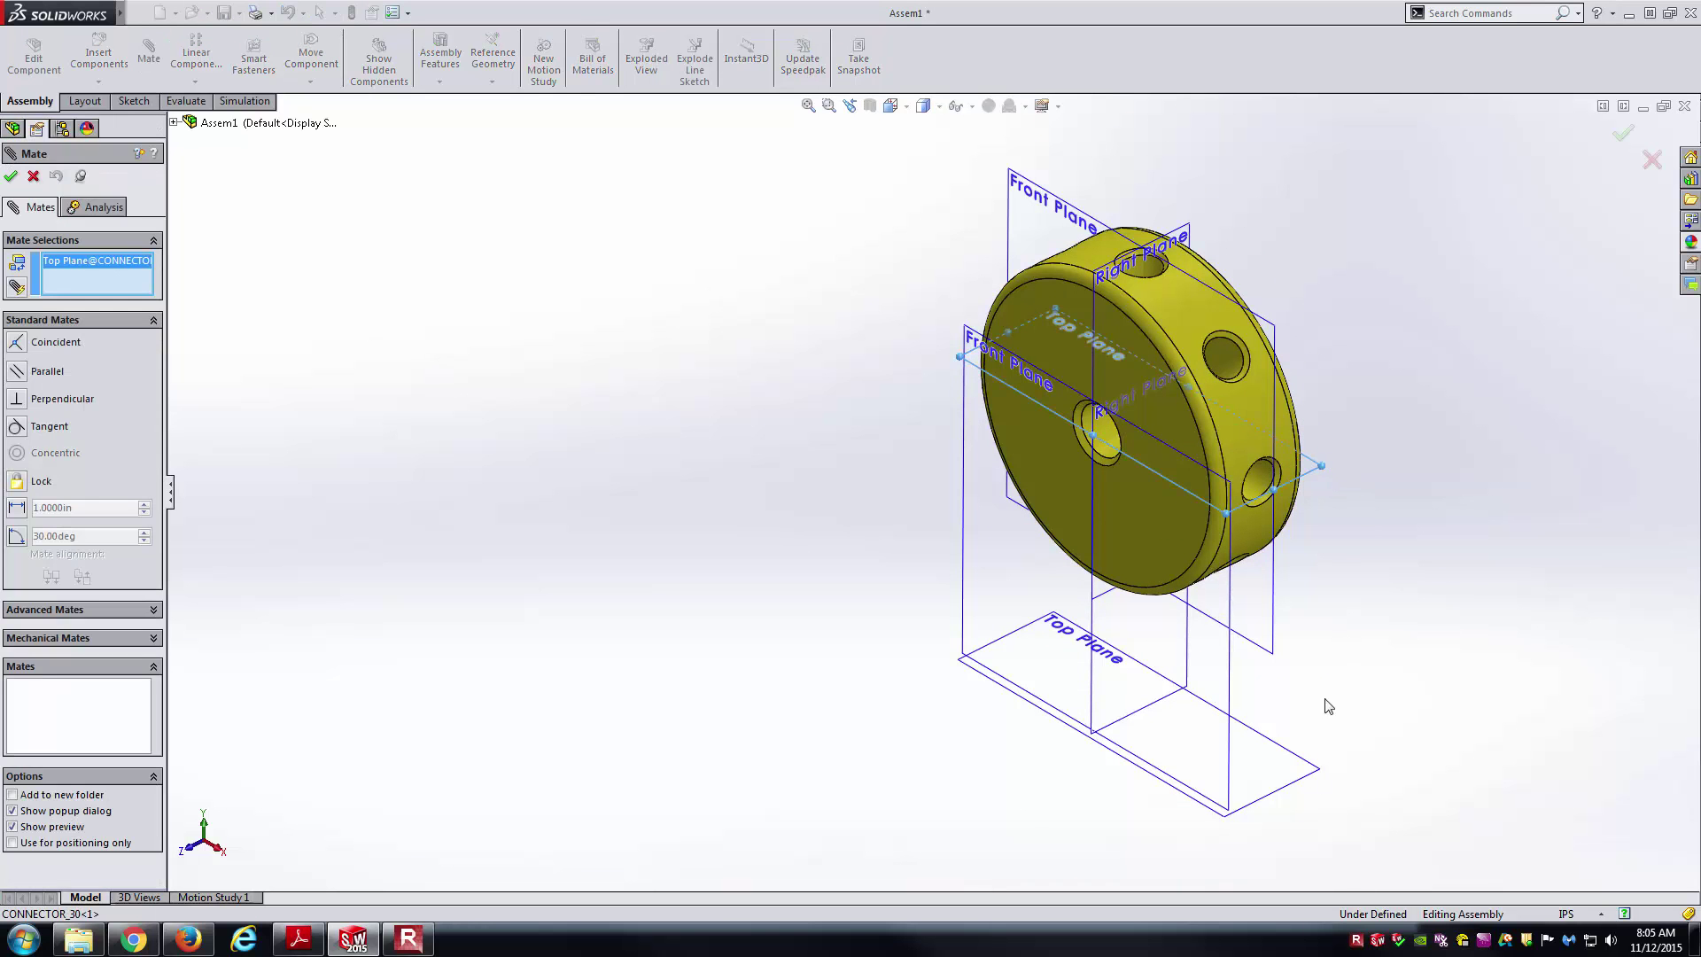
left_click(1313, 771)
key("Return")
key("Return")
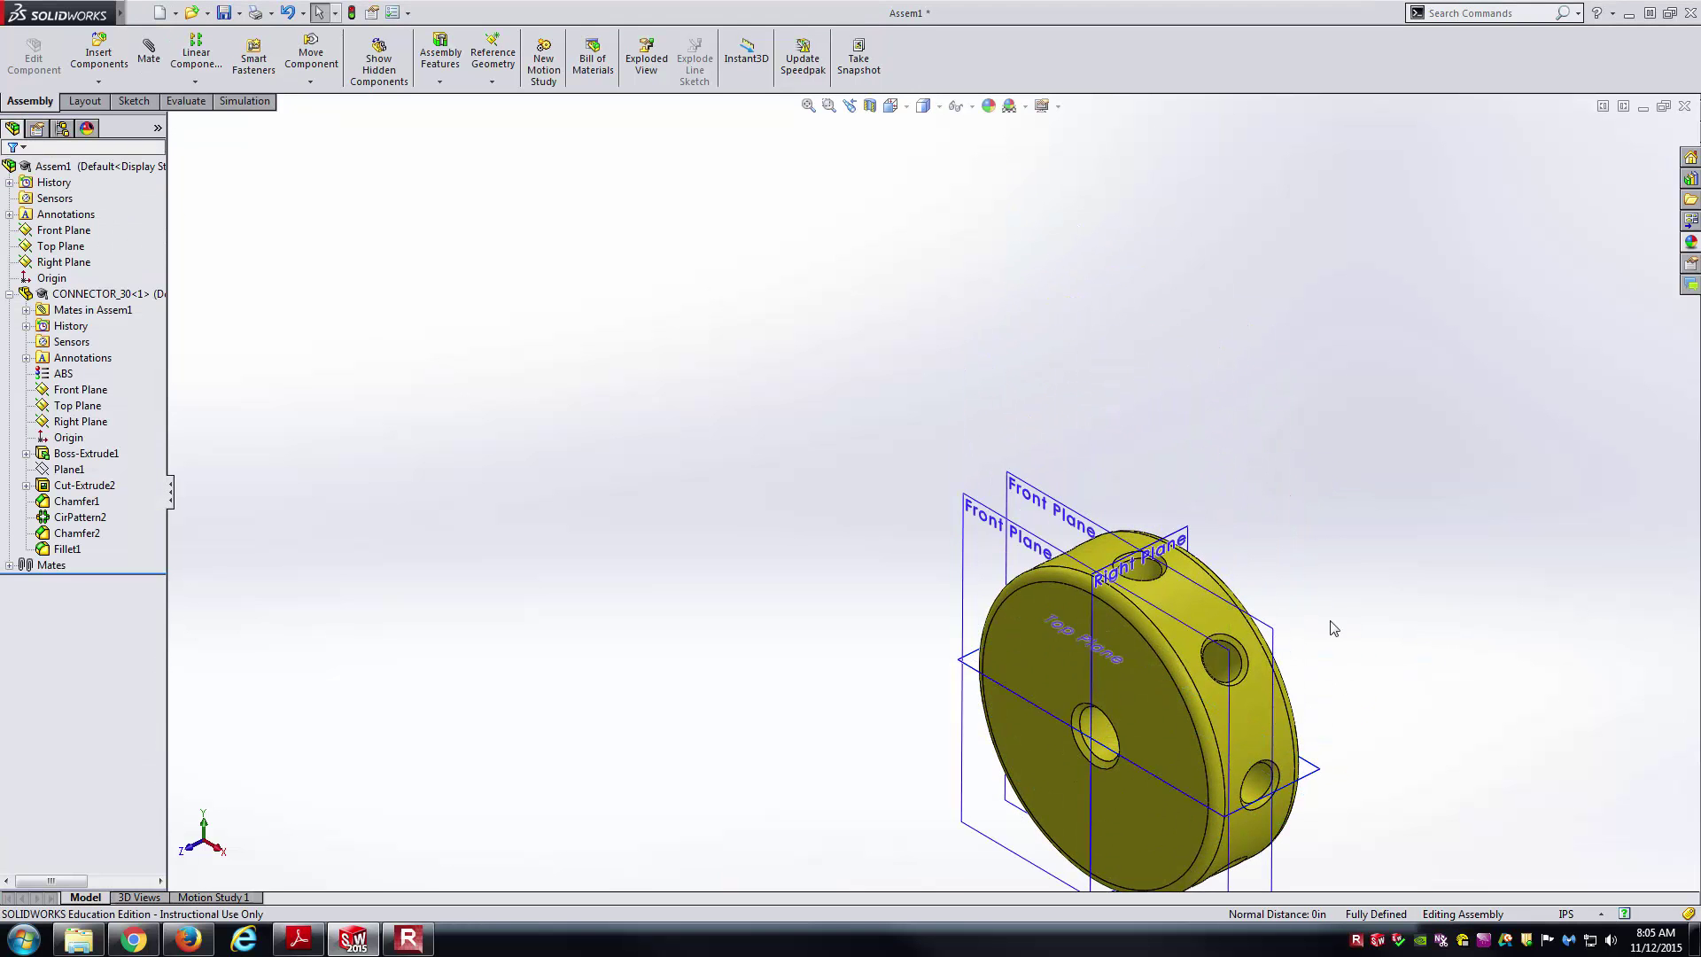
key("f")
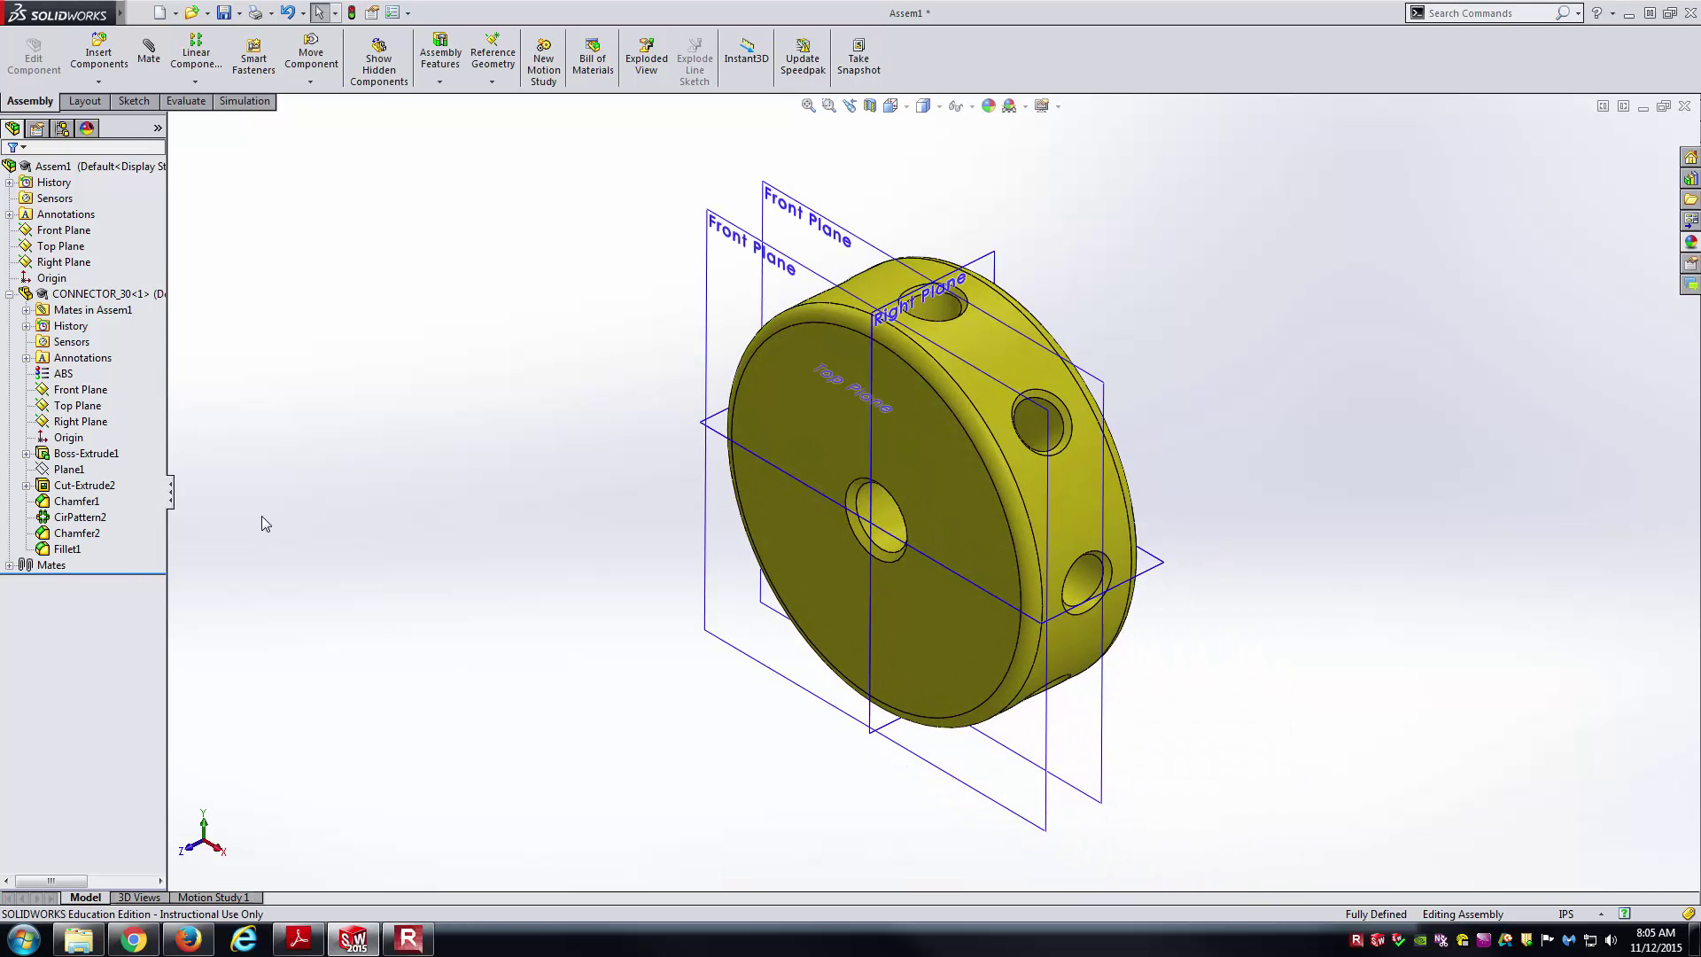
- Review the mates listed under CONNECTOR_30, collapse its tree entries and test whether the component can still be moved
left_click(27, 309)
left_click(113, 325)
key("Escape")
left_click(26, 309)
left_click(9, 293)
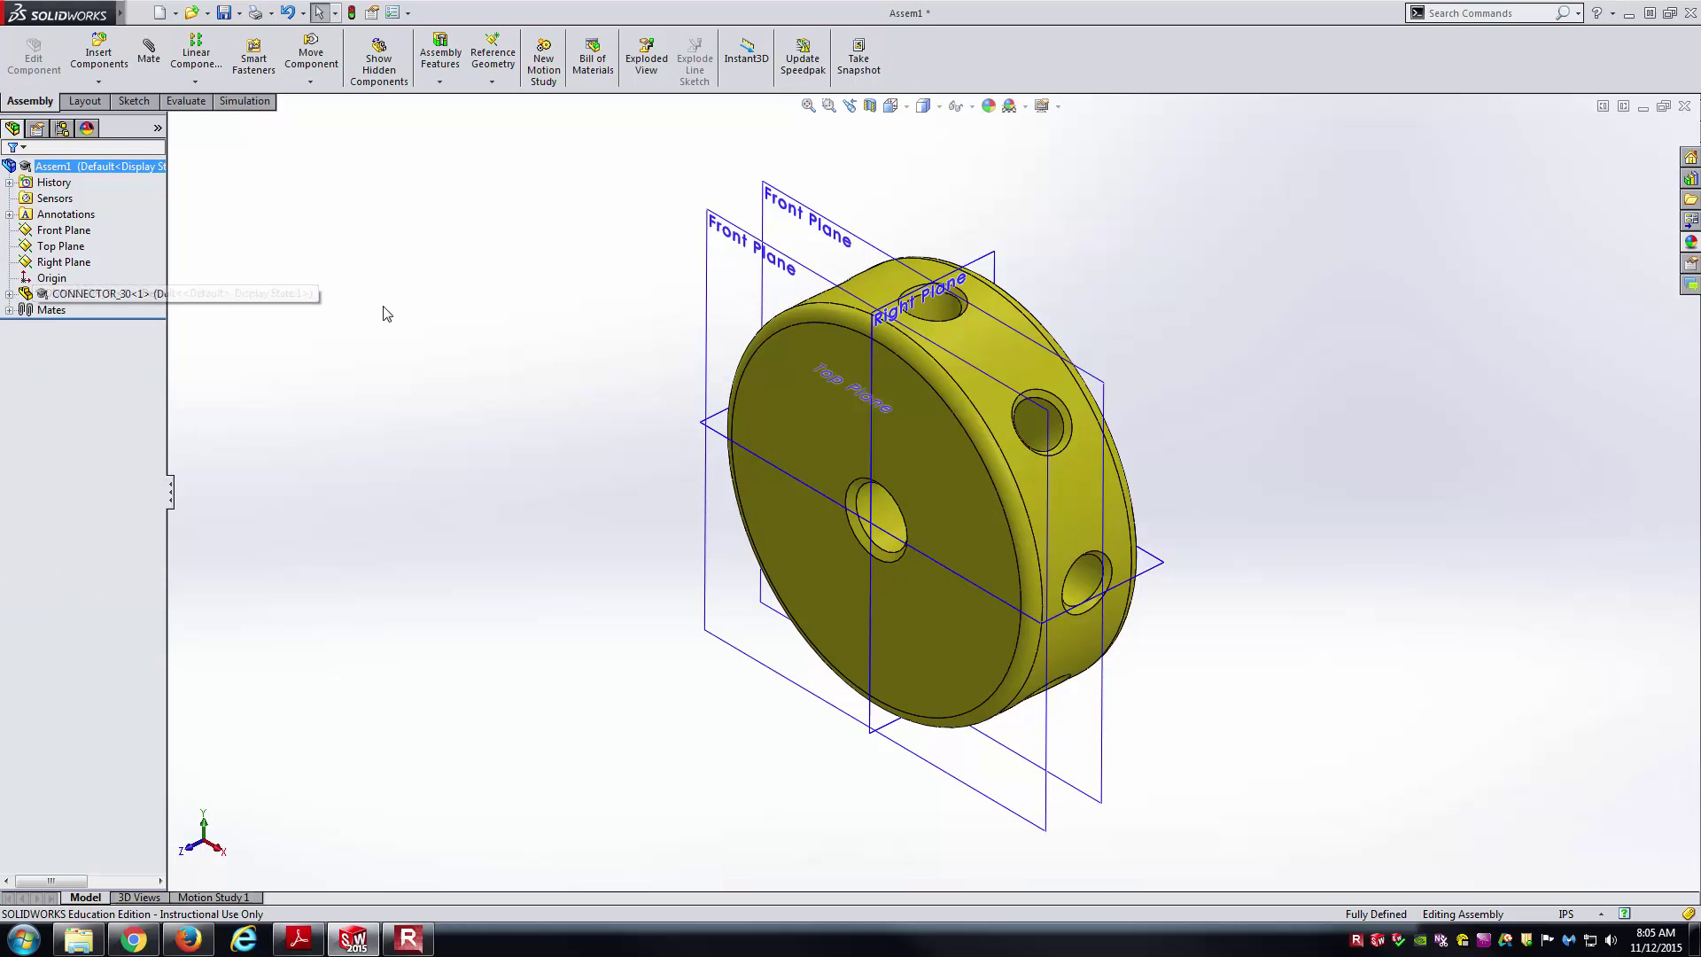
left_click_drag(842, 434, 752, 326)
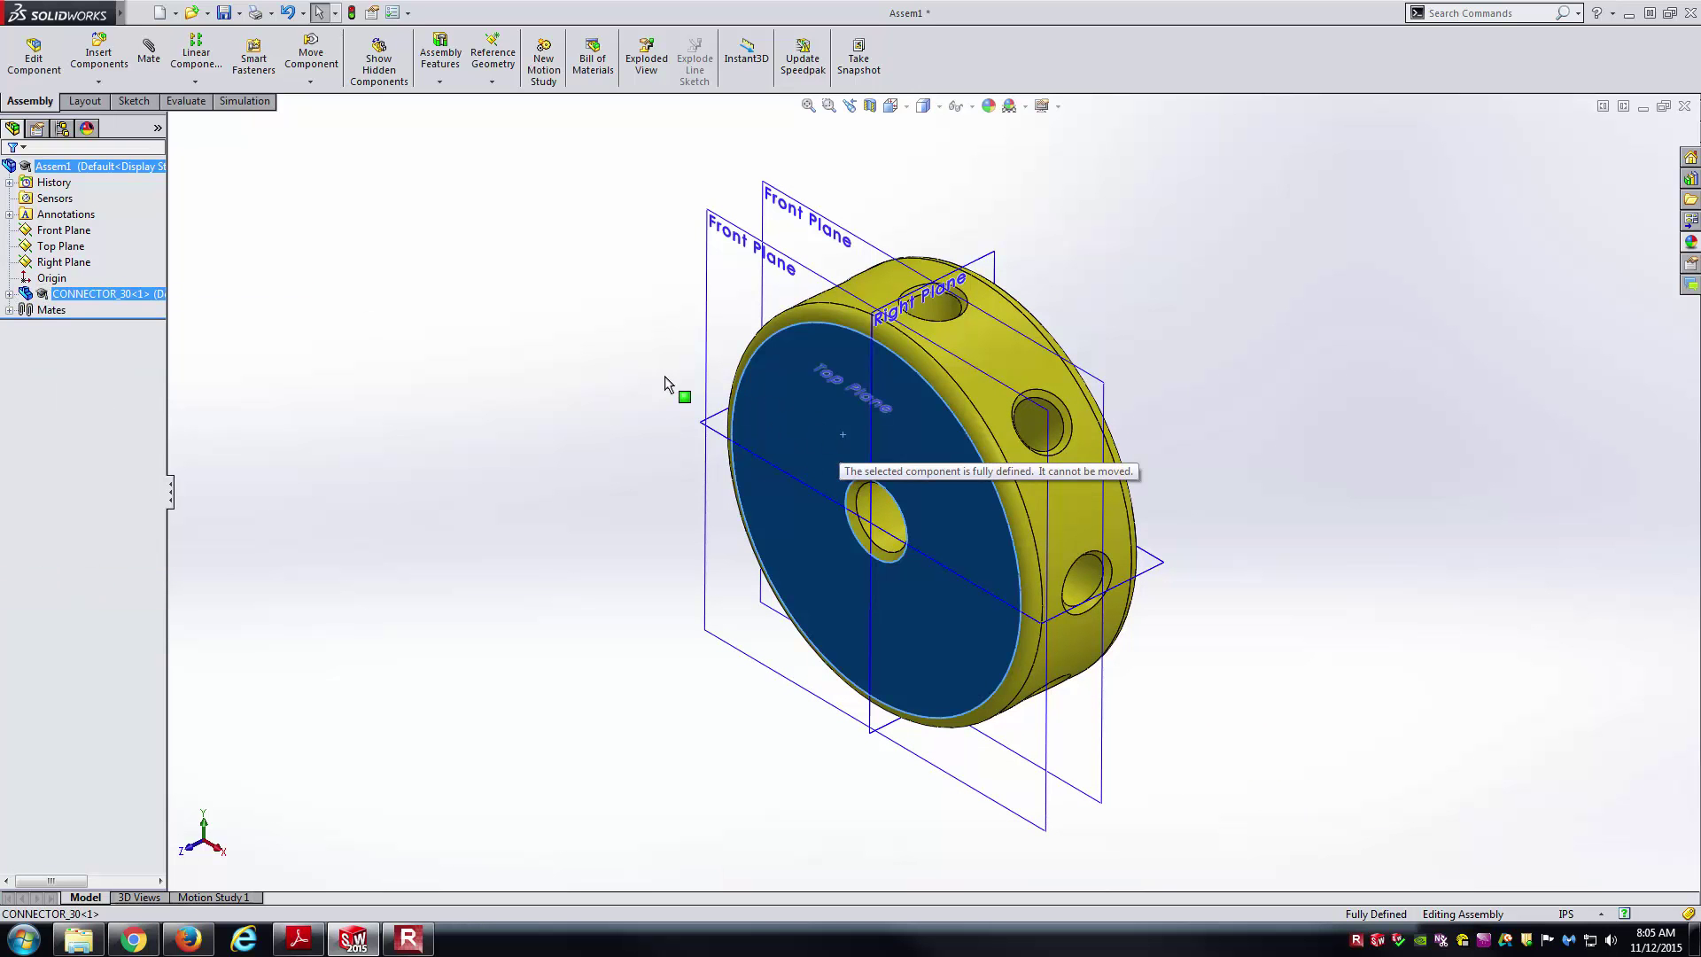
key("Escape")
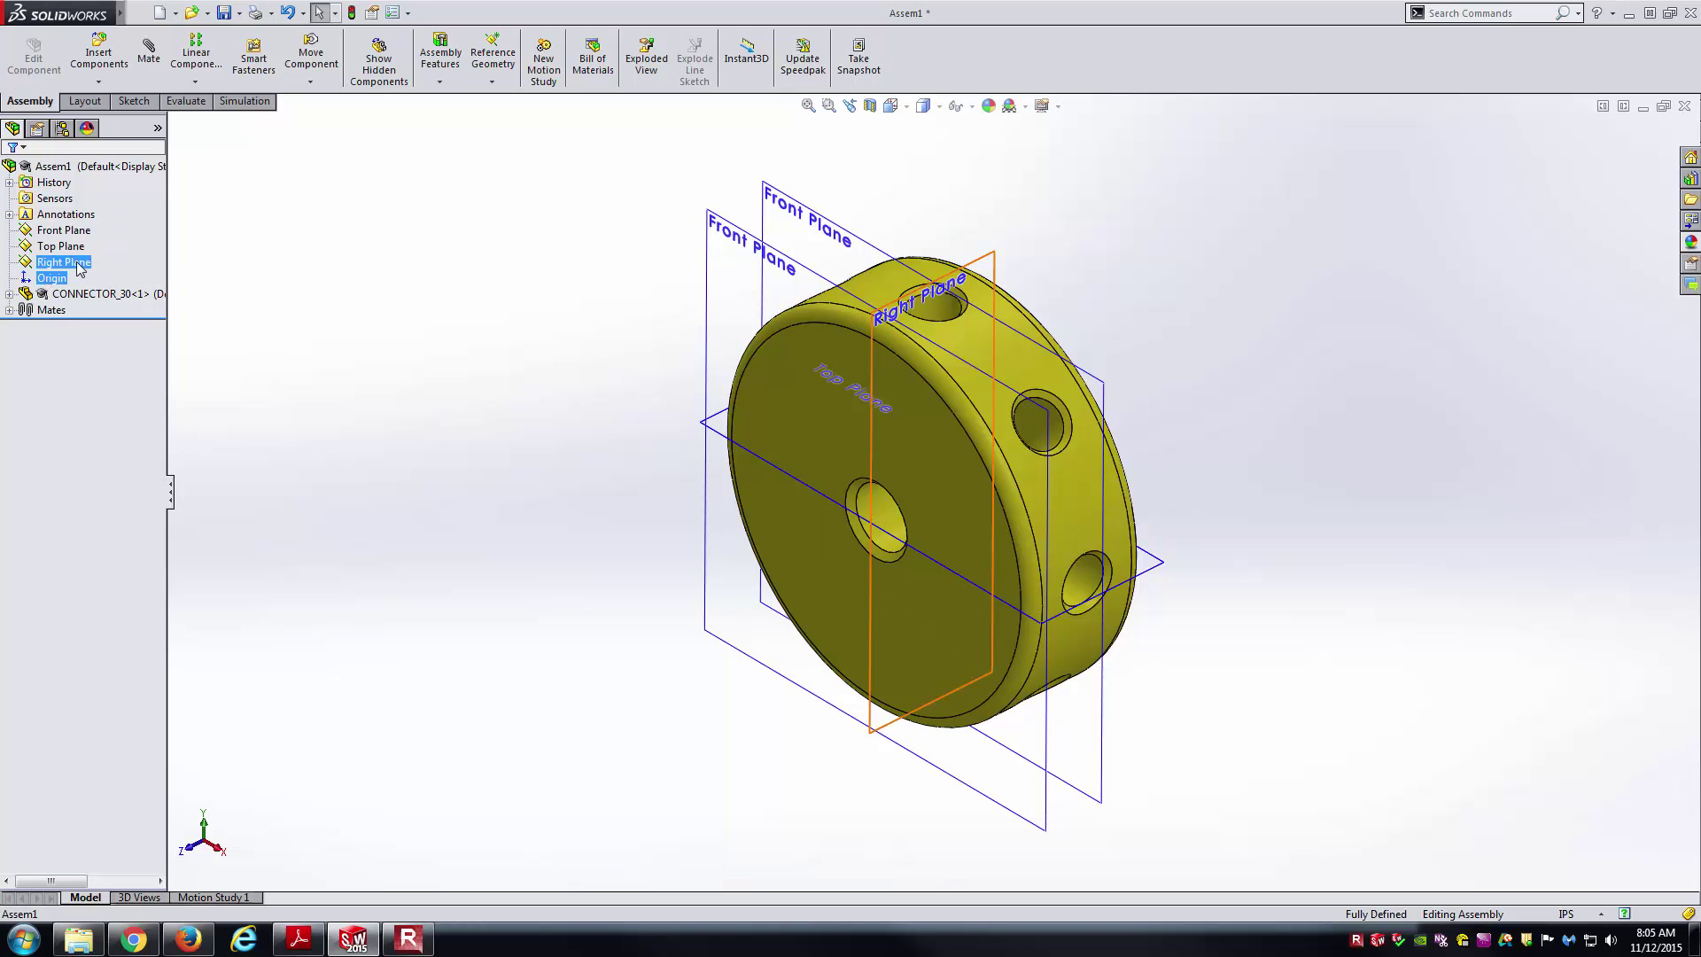
left_click(272, 293)
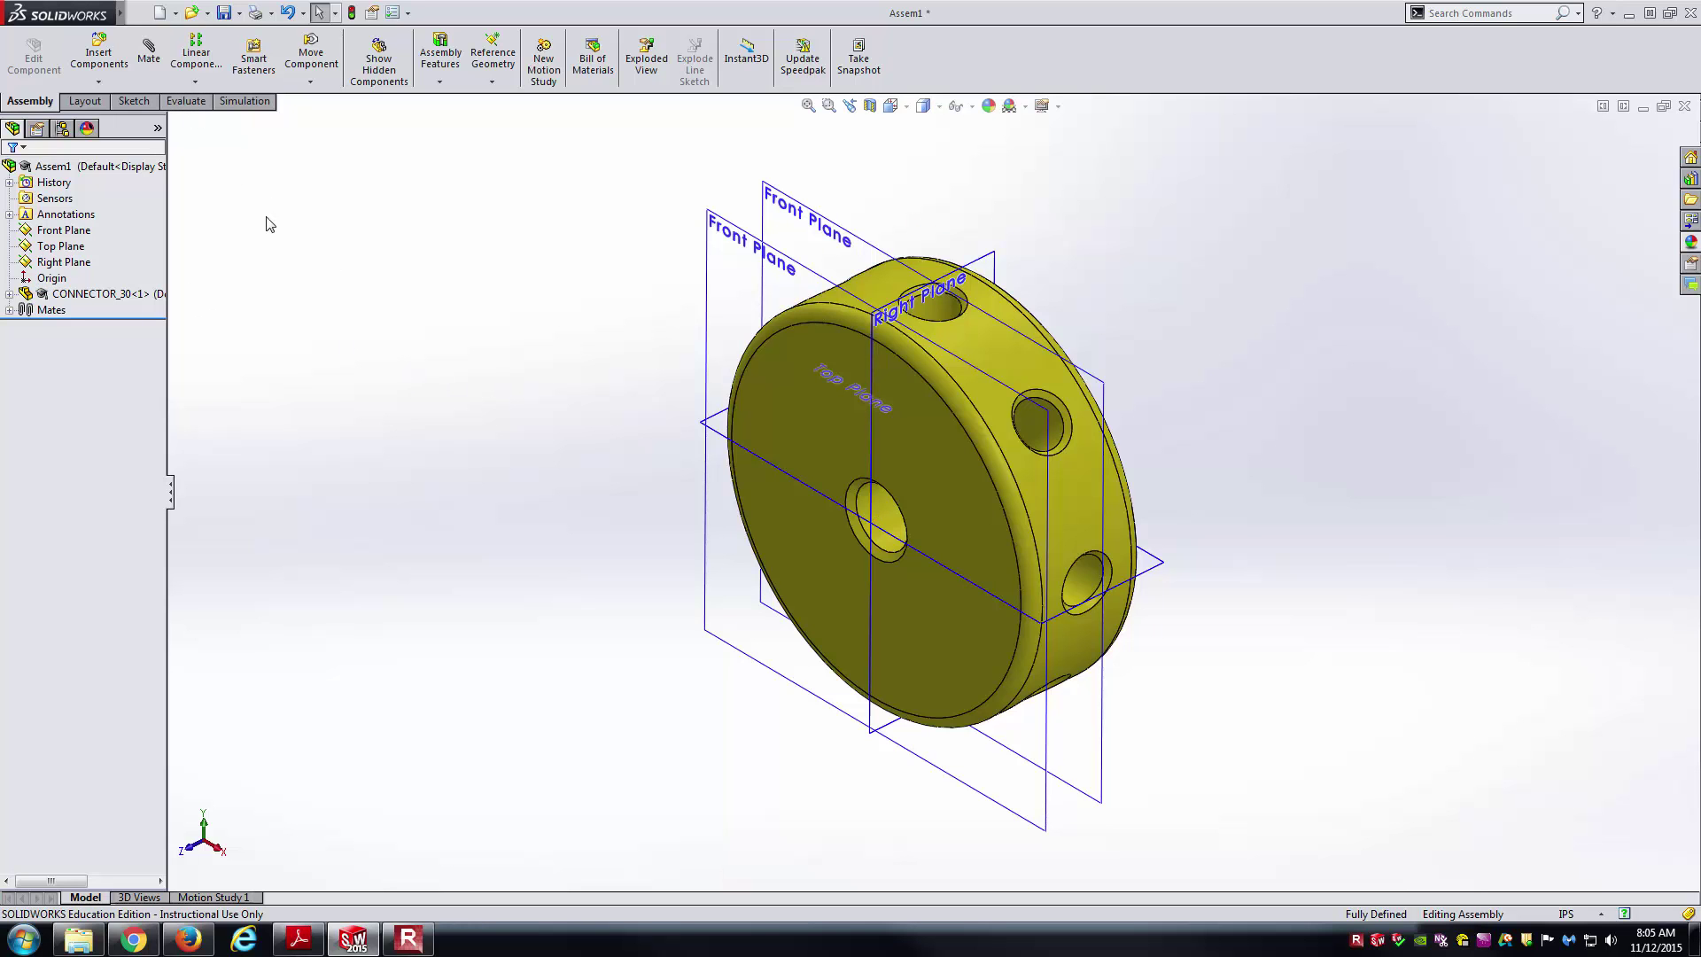
- Turn off the display of planes and check the lecture example drawing in Adobe Reader before returning to the SOLIDWORKS assembly
left_click(193, 13)
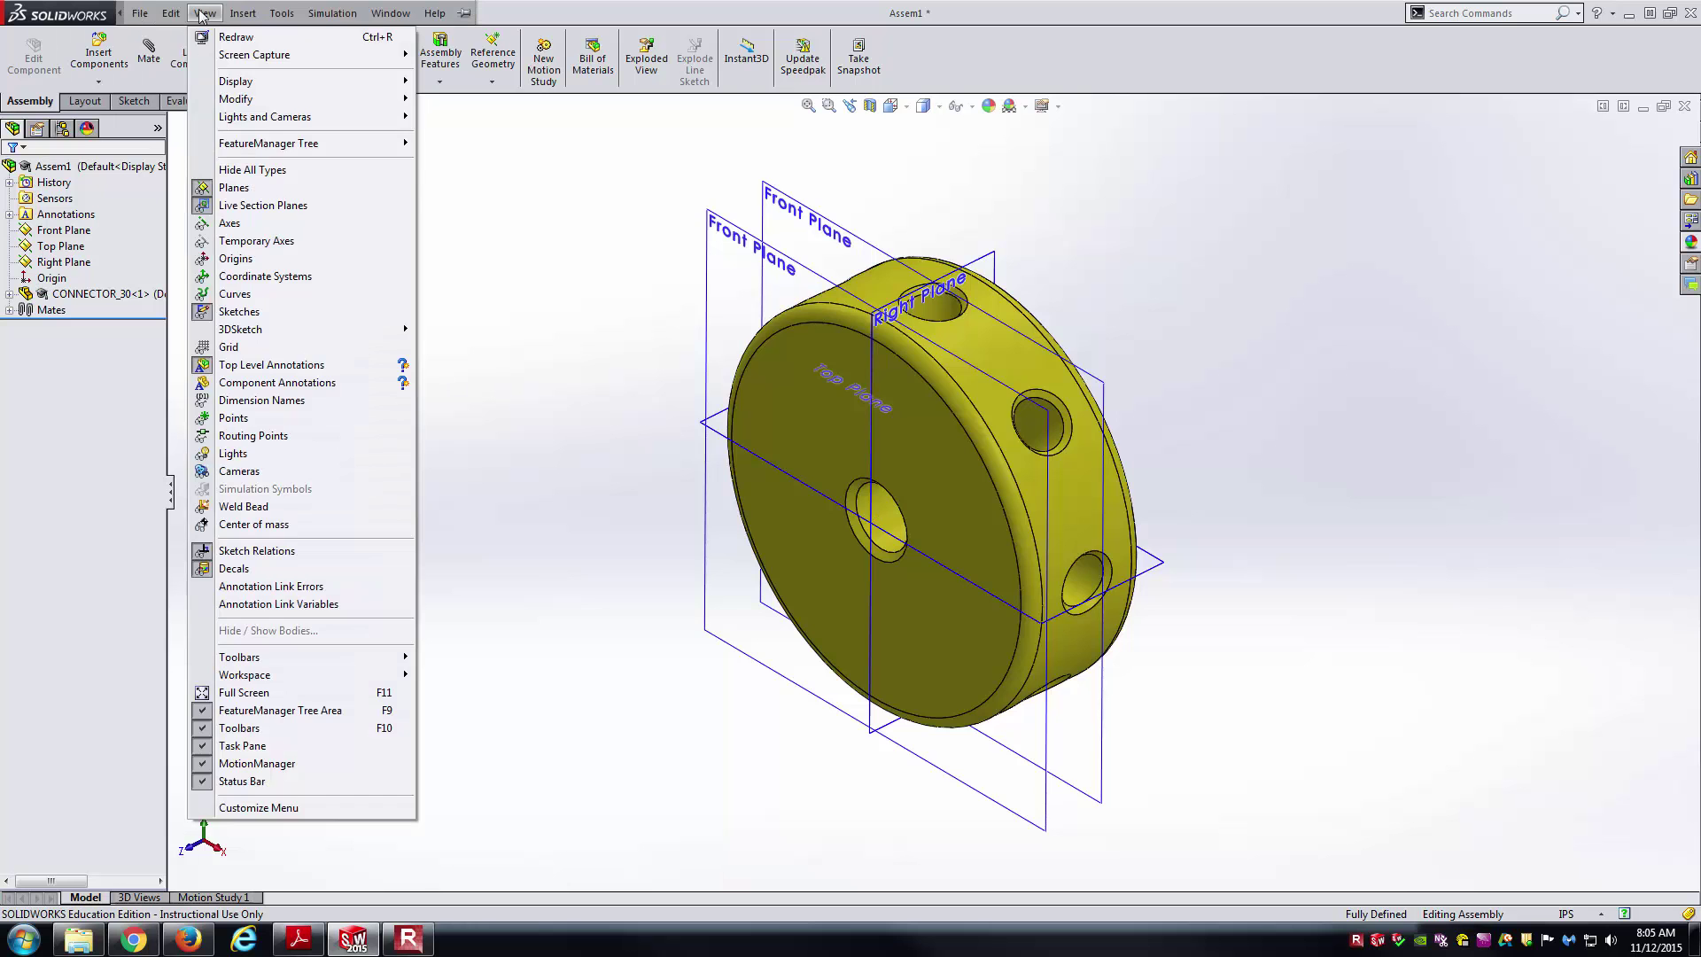
left_click(232, 187)
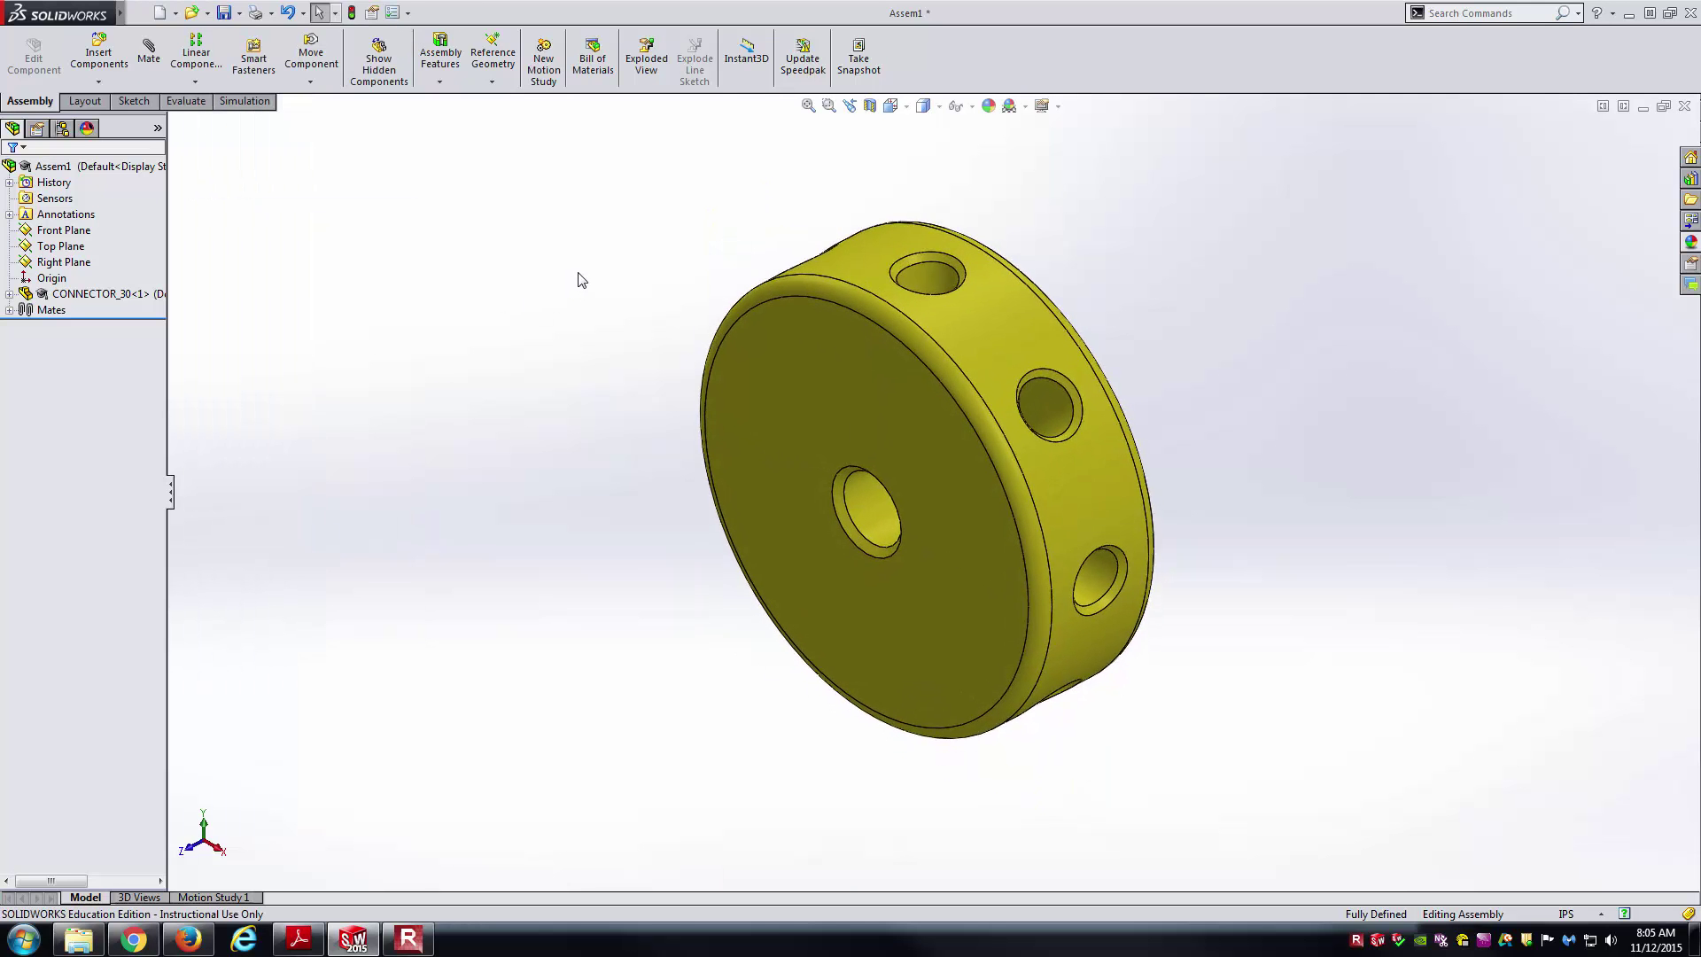
key("alt+Tab")
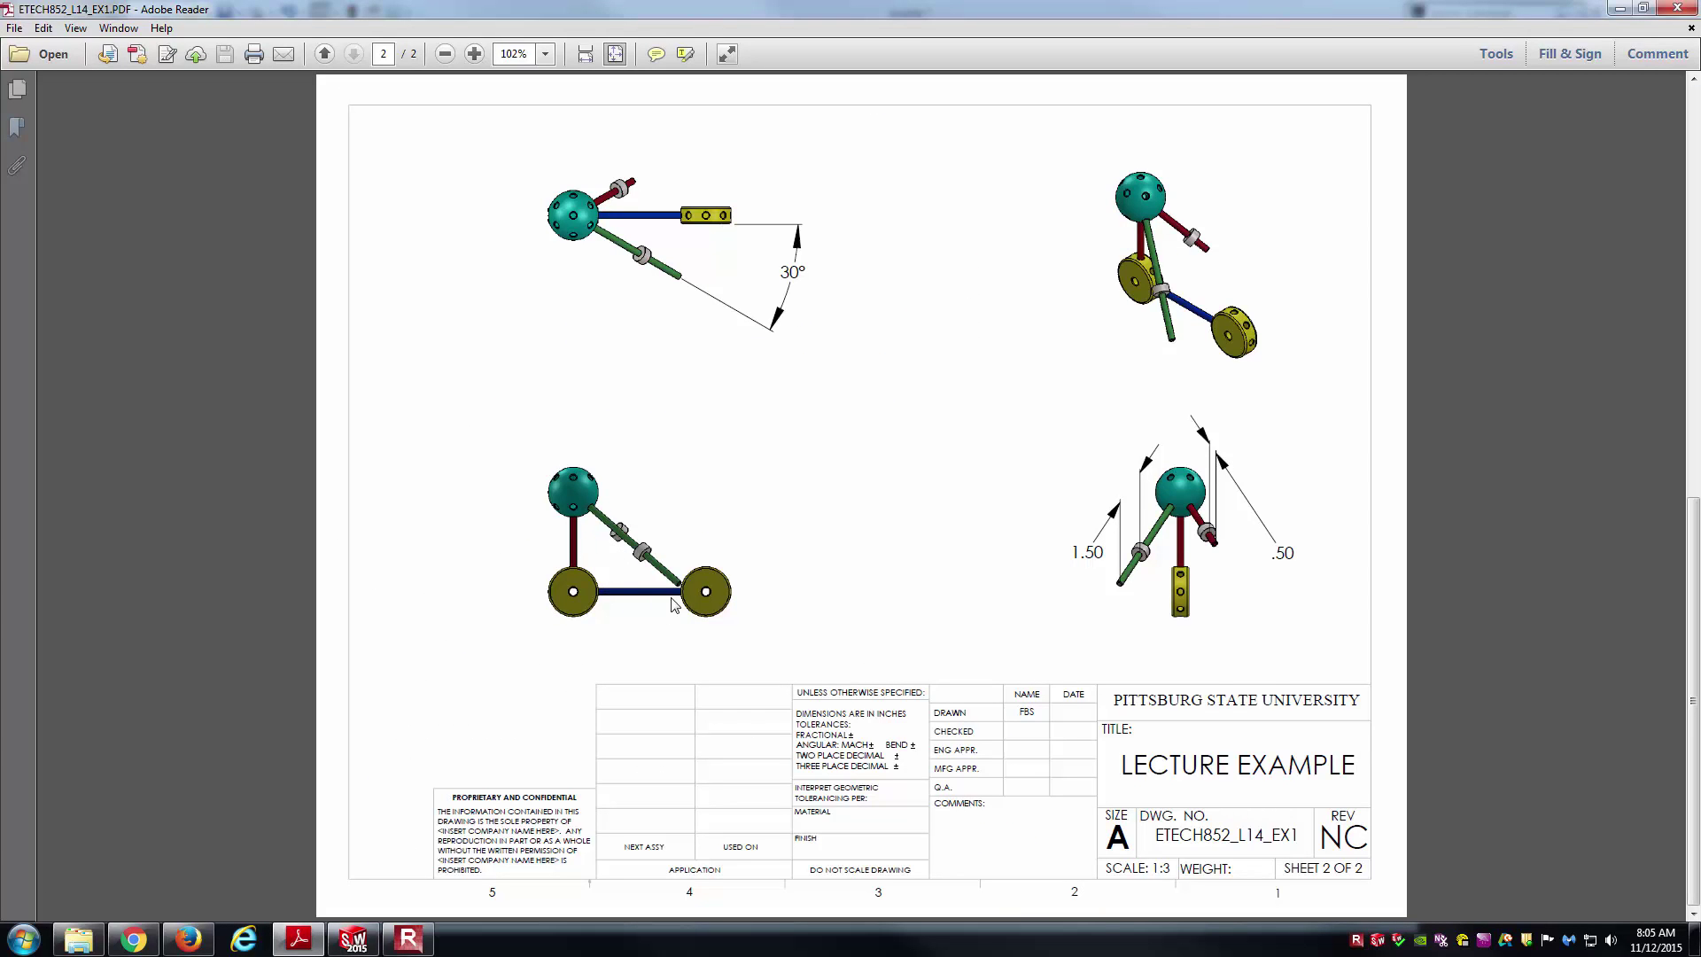
key("alt+Tab")
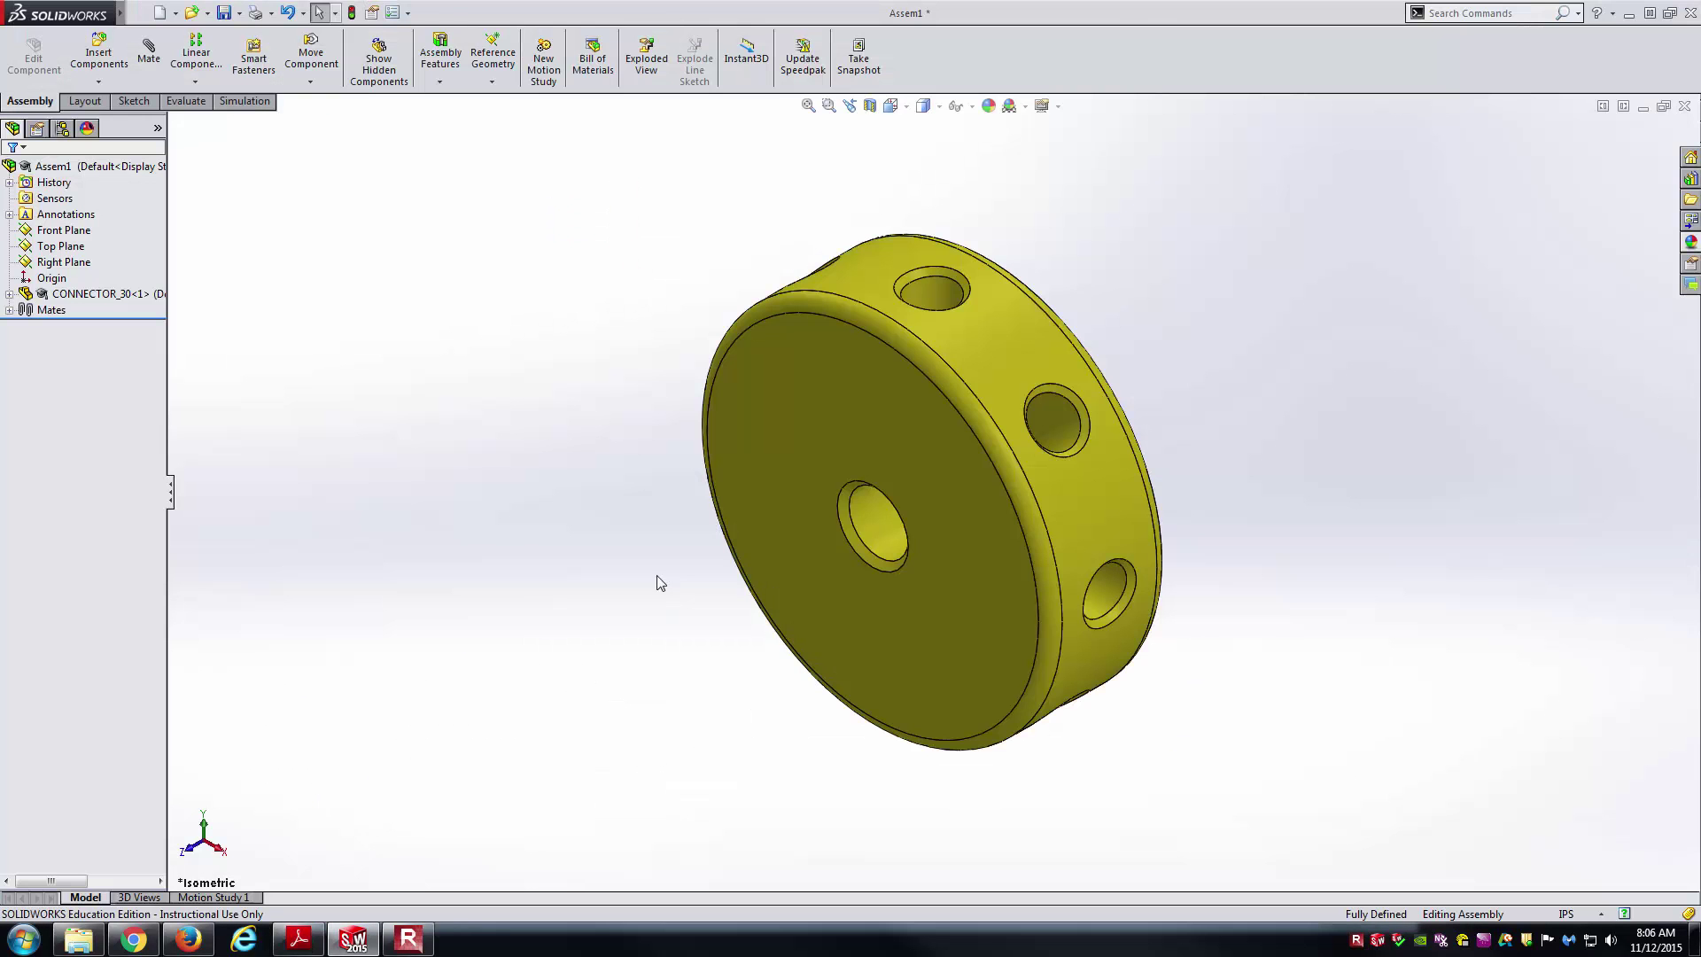
left_click(193, 13)
key("Escape")
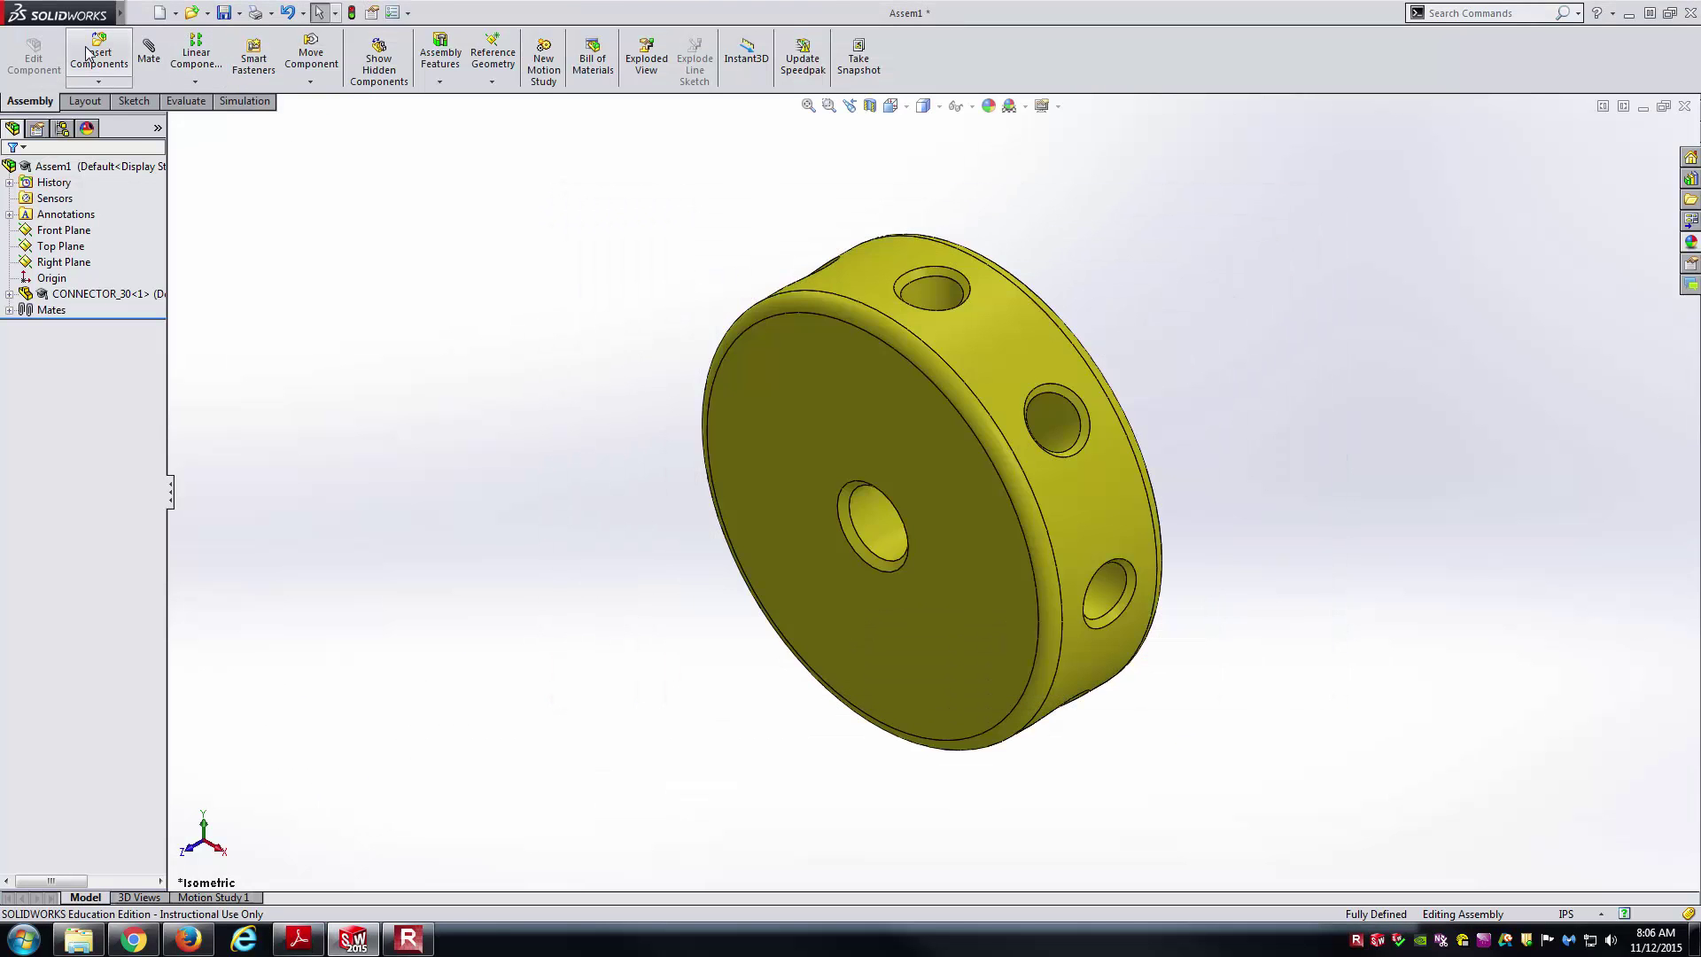
- Insert the ROD_3.25 part beside the connector, showing the part files as large icons to find it
left_click(100, 55)
left_click(79, 486)
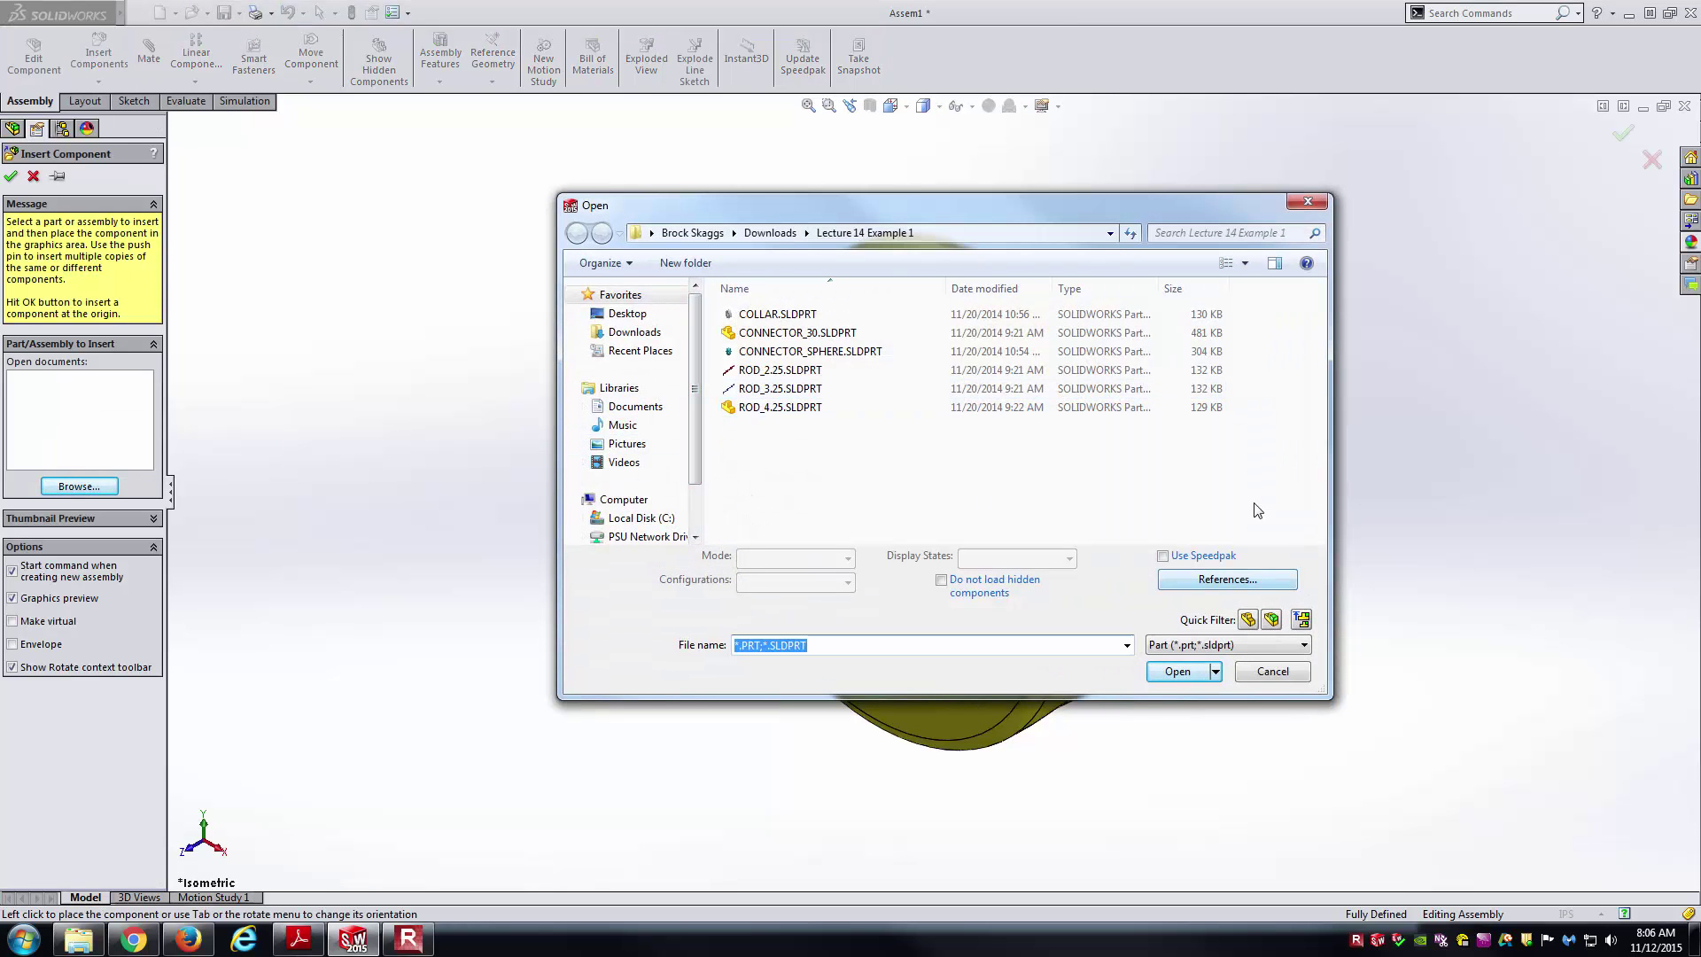
left_click(1244, 263)
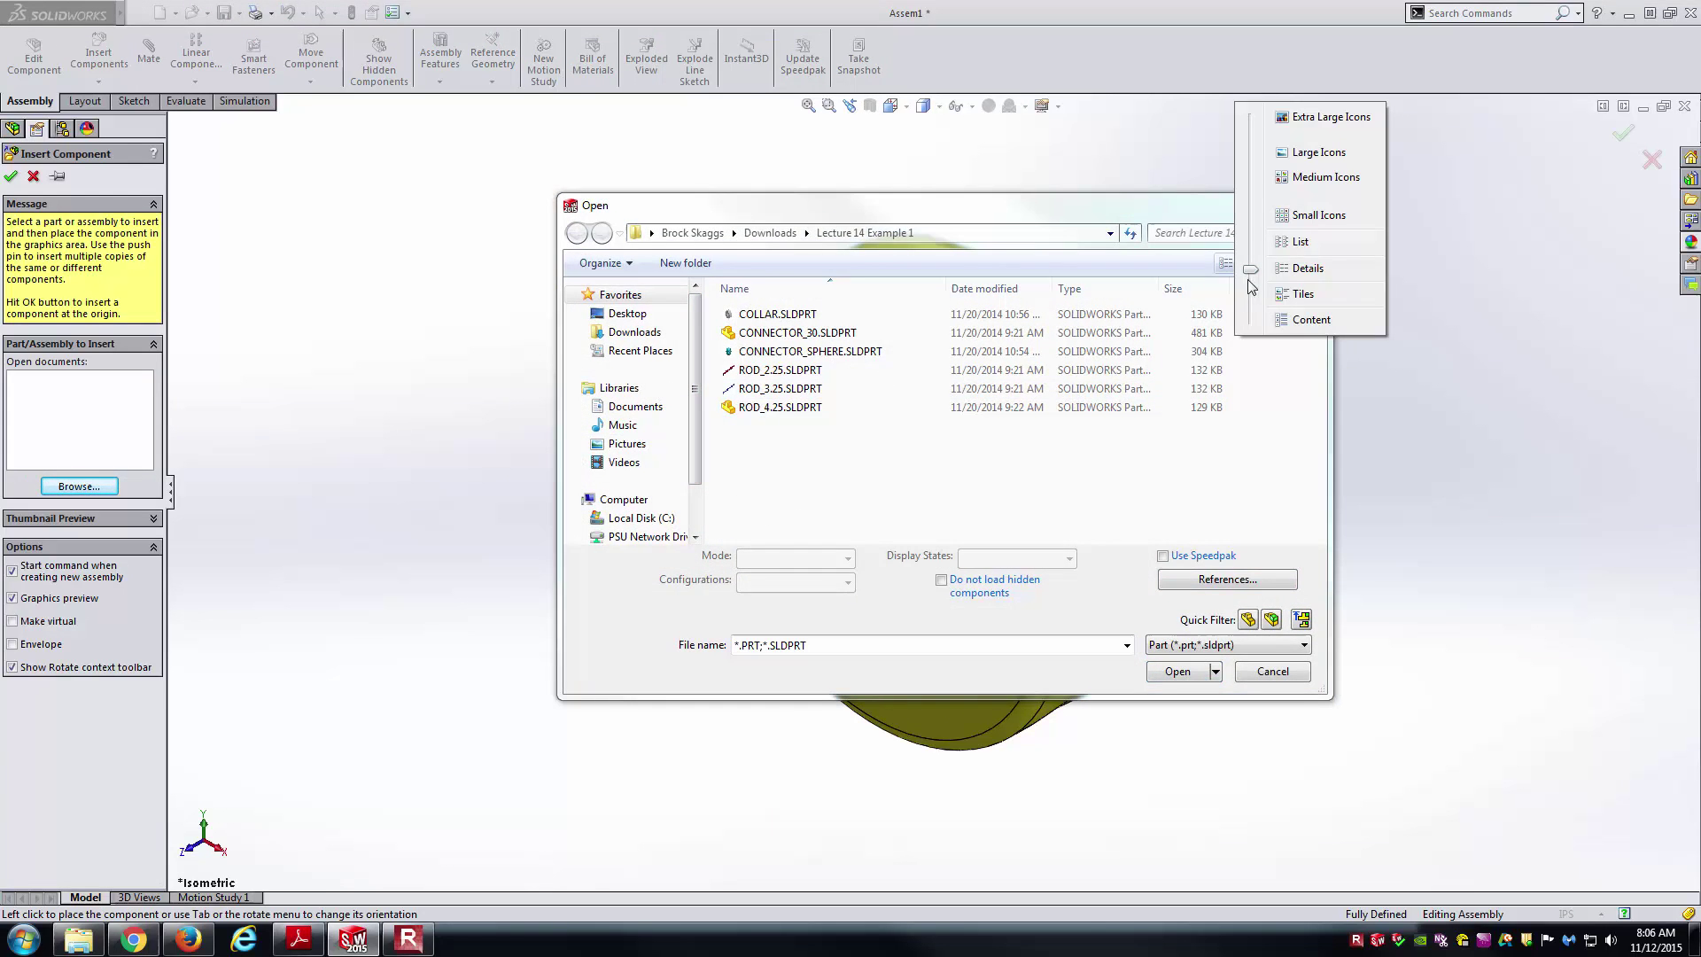
left_click(1317, 152)
left_click(1165, 363)
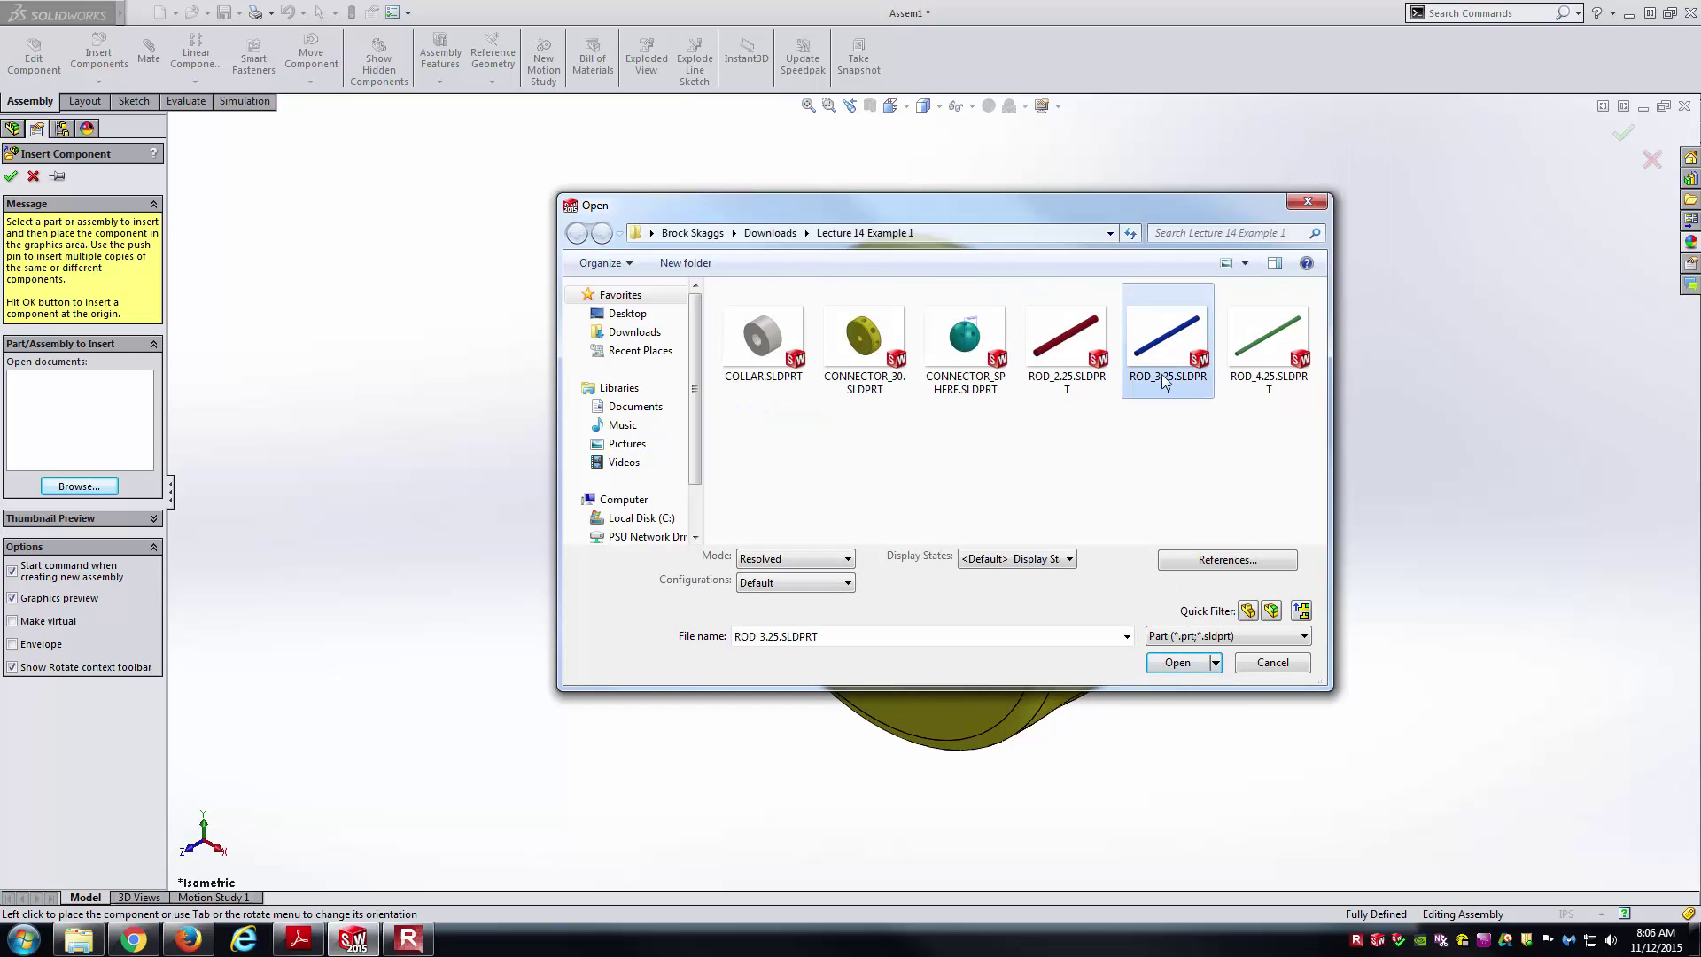
left_click(1176, 664)
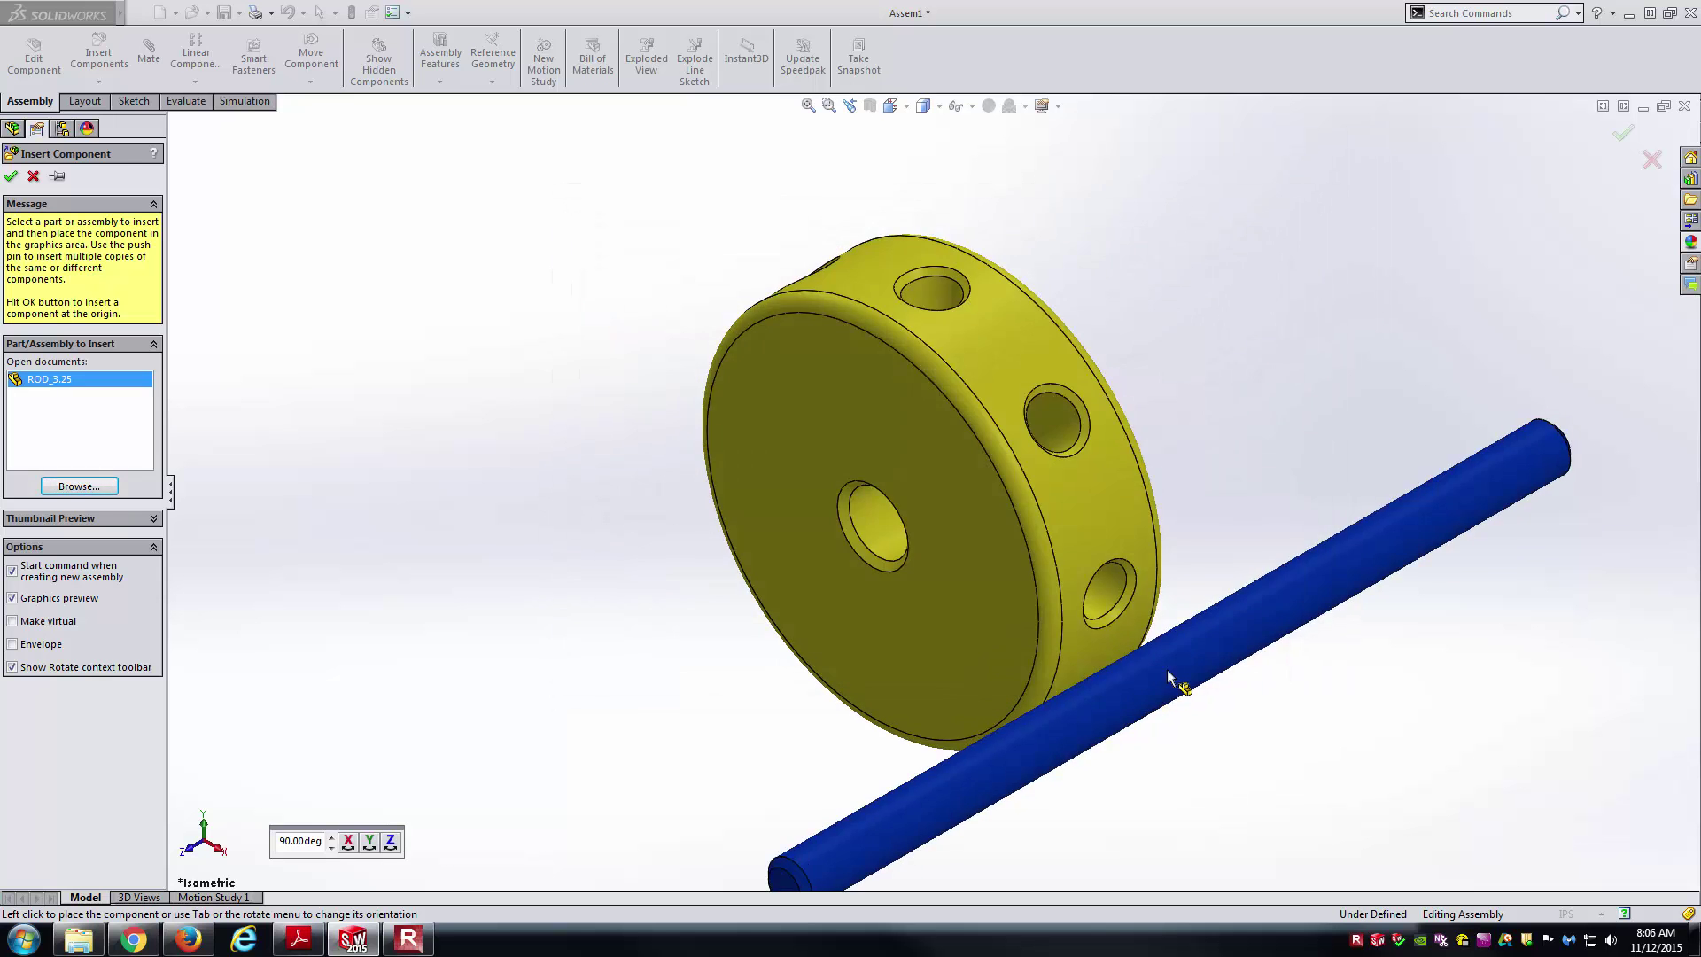
left_click(1297, 438)
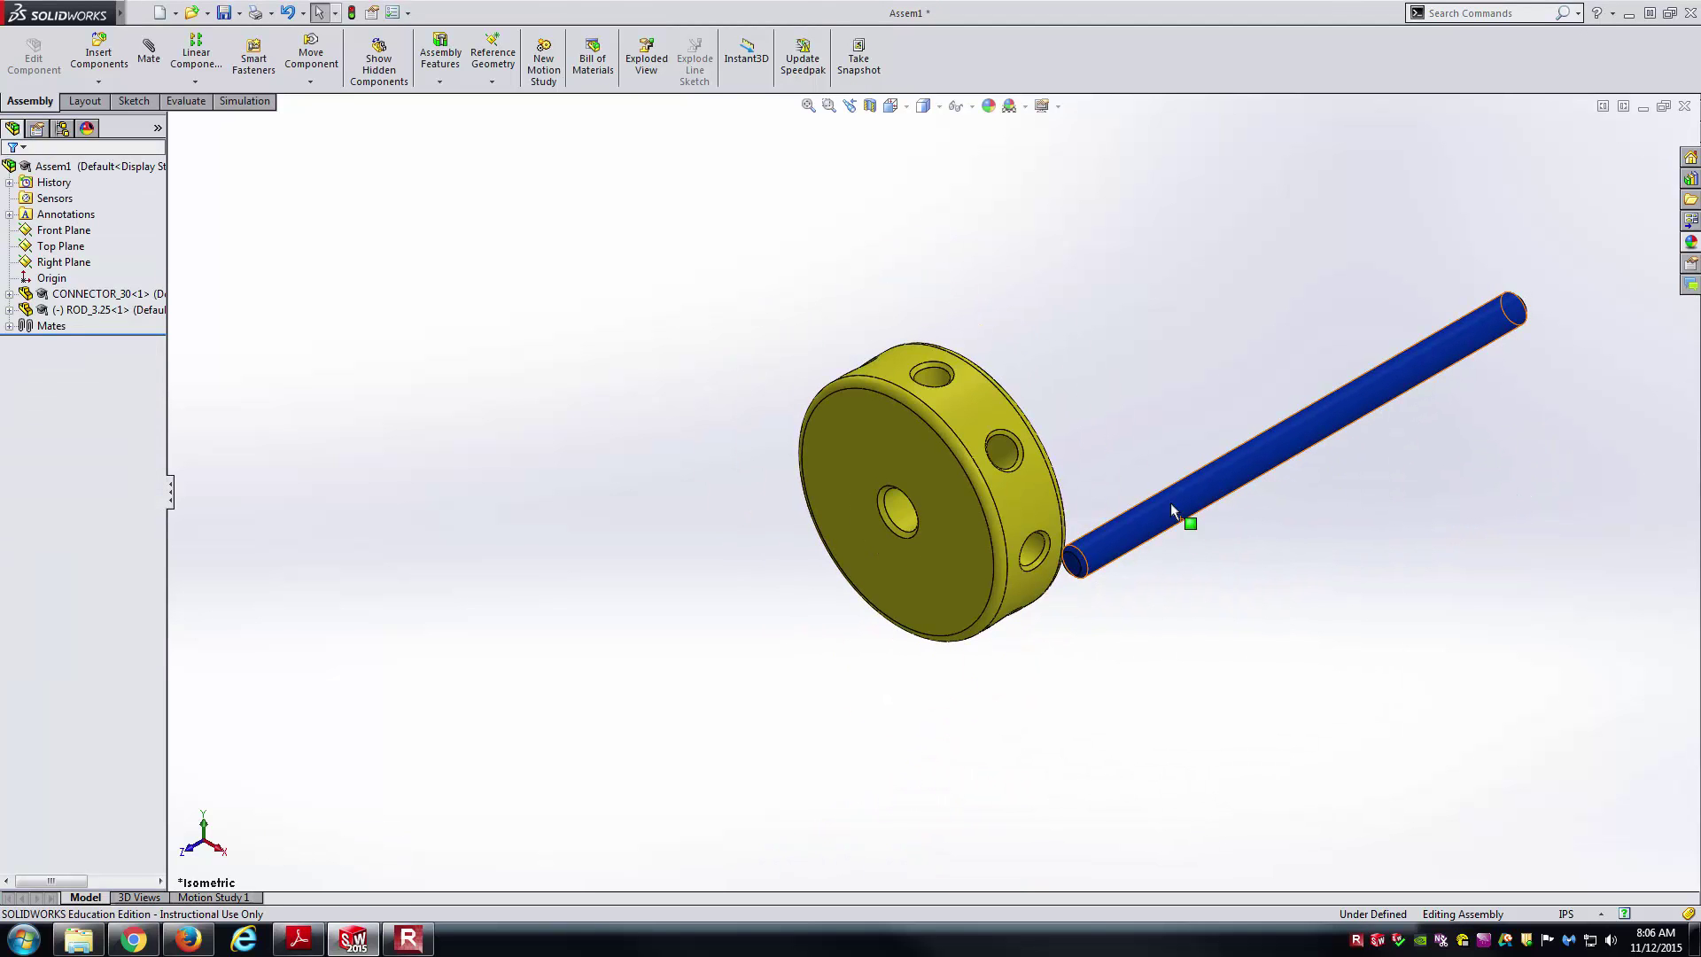
key("f")
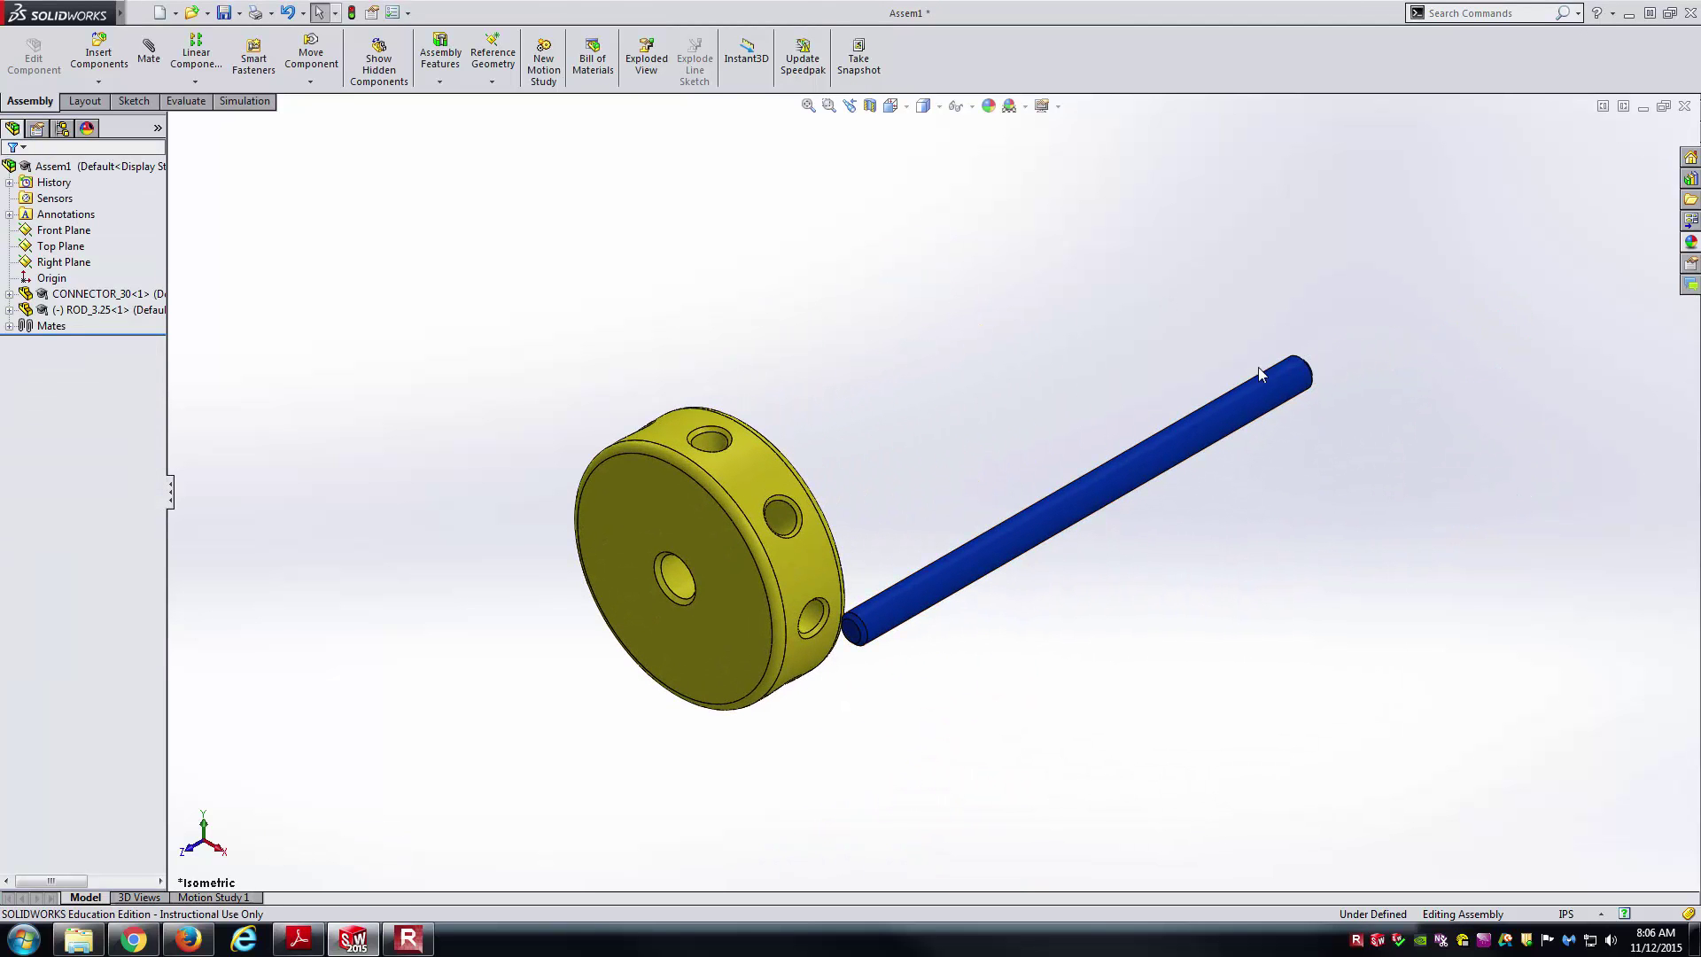
- Rotate the blue rod freely so that it points roughly along the connector's horizontal rim hole
left_click(310, 82)
left_click(354, 113)
left_click_drag(1187, 447, 1212, 668)
key("Escape")
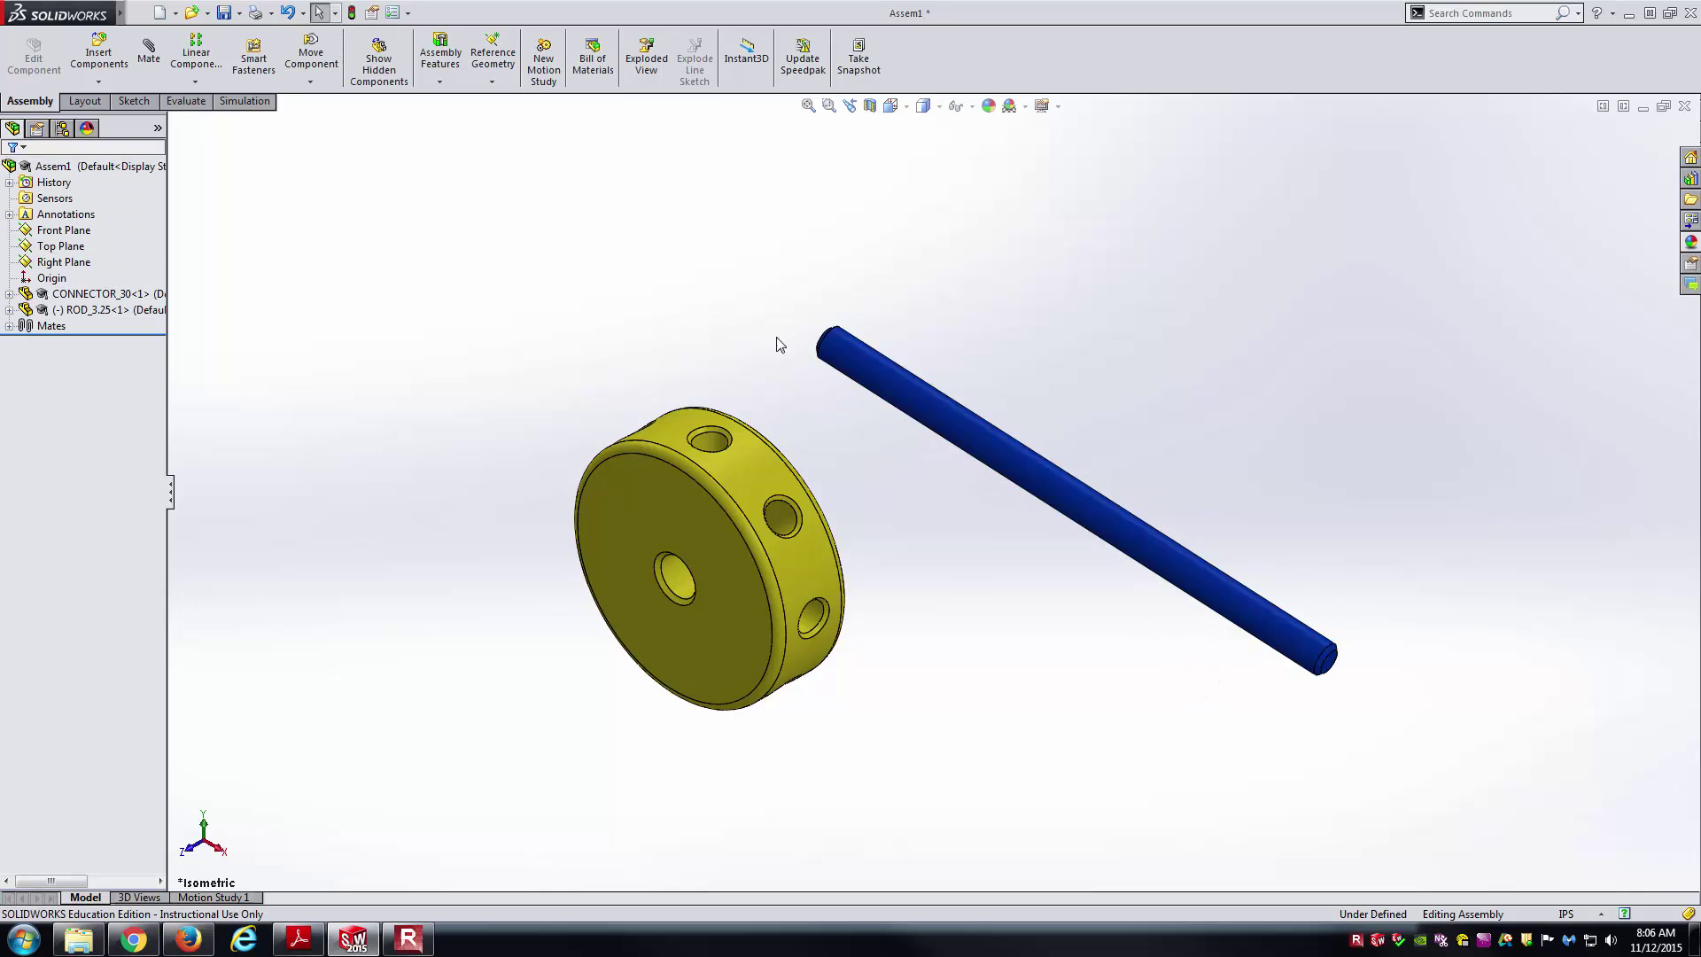
- Add a concentric mate between the rod's cylindrical face and the connector's horizontal rim hole
left_click(147, 52)
left_click(945, 415)
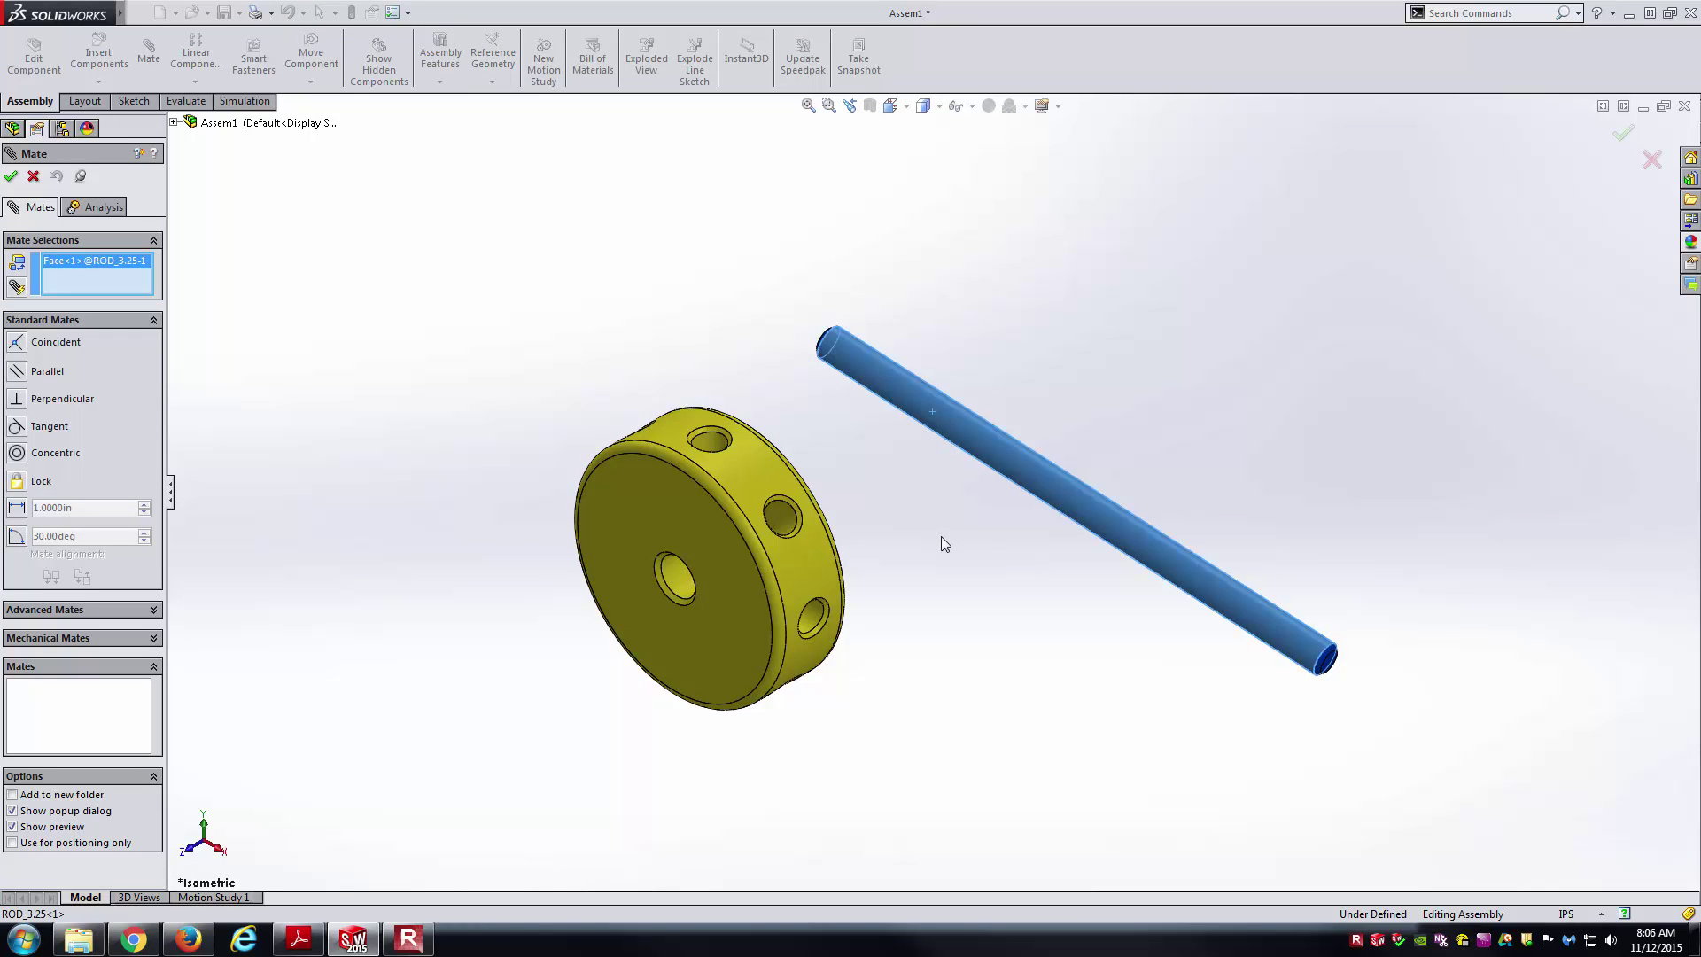
scroll(938, 576, "down", 5)
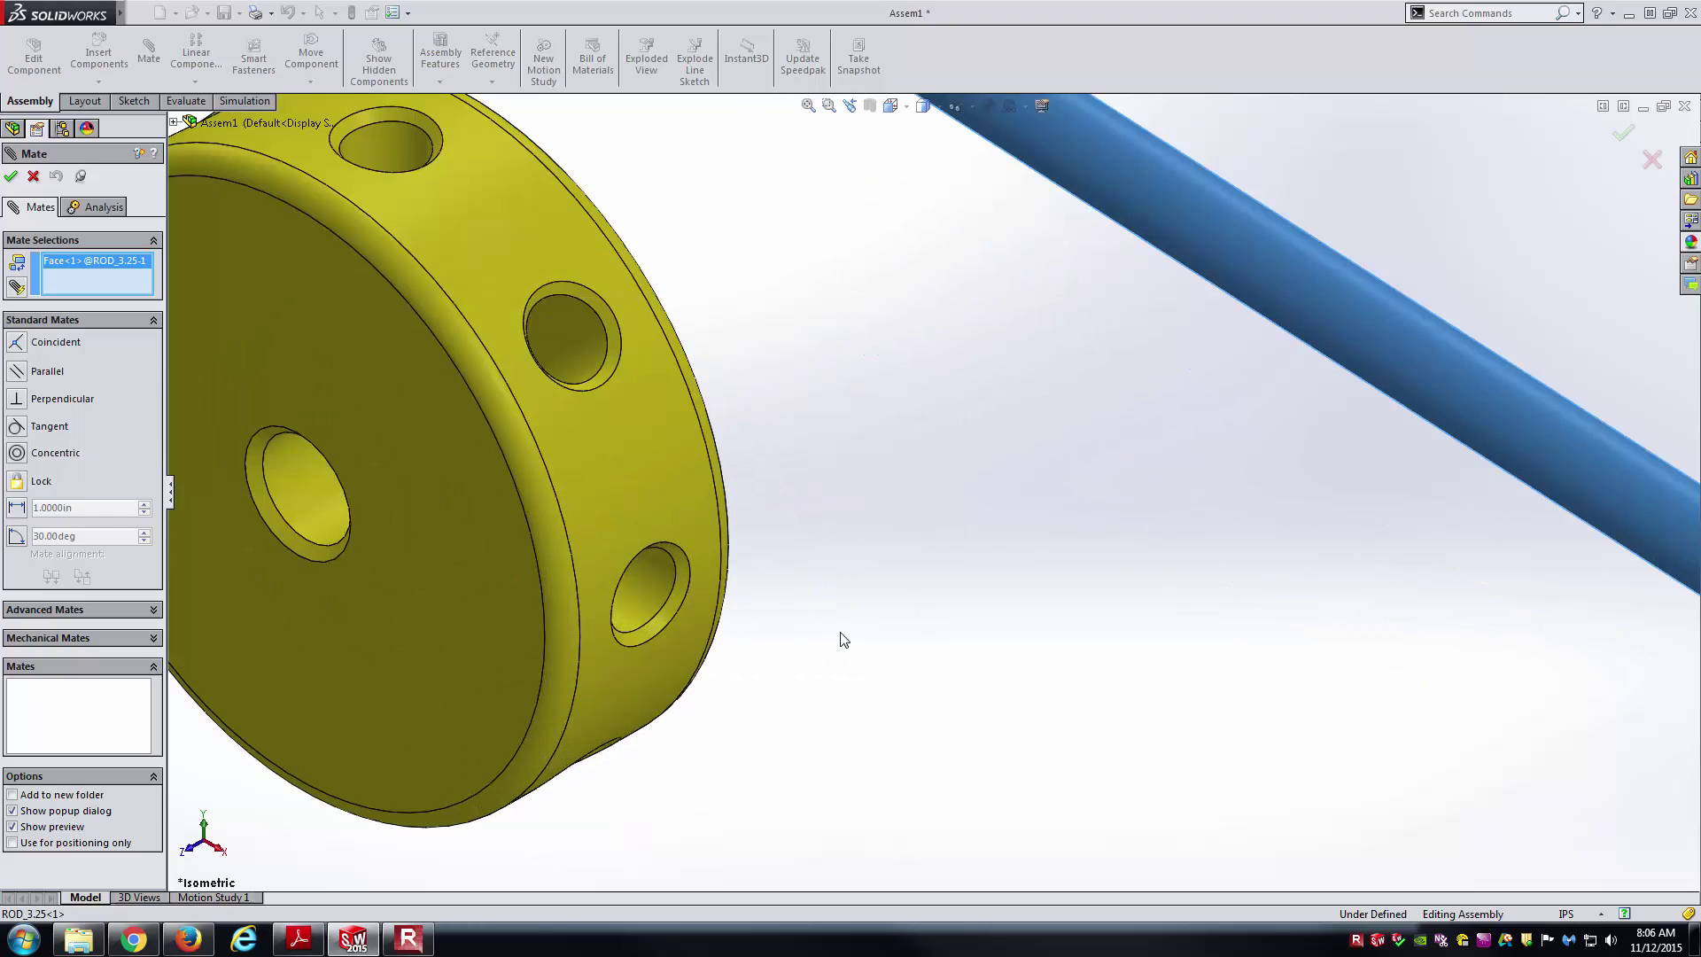
left_click(638, 606)
scroll(778, 527, "up", 5)
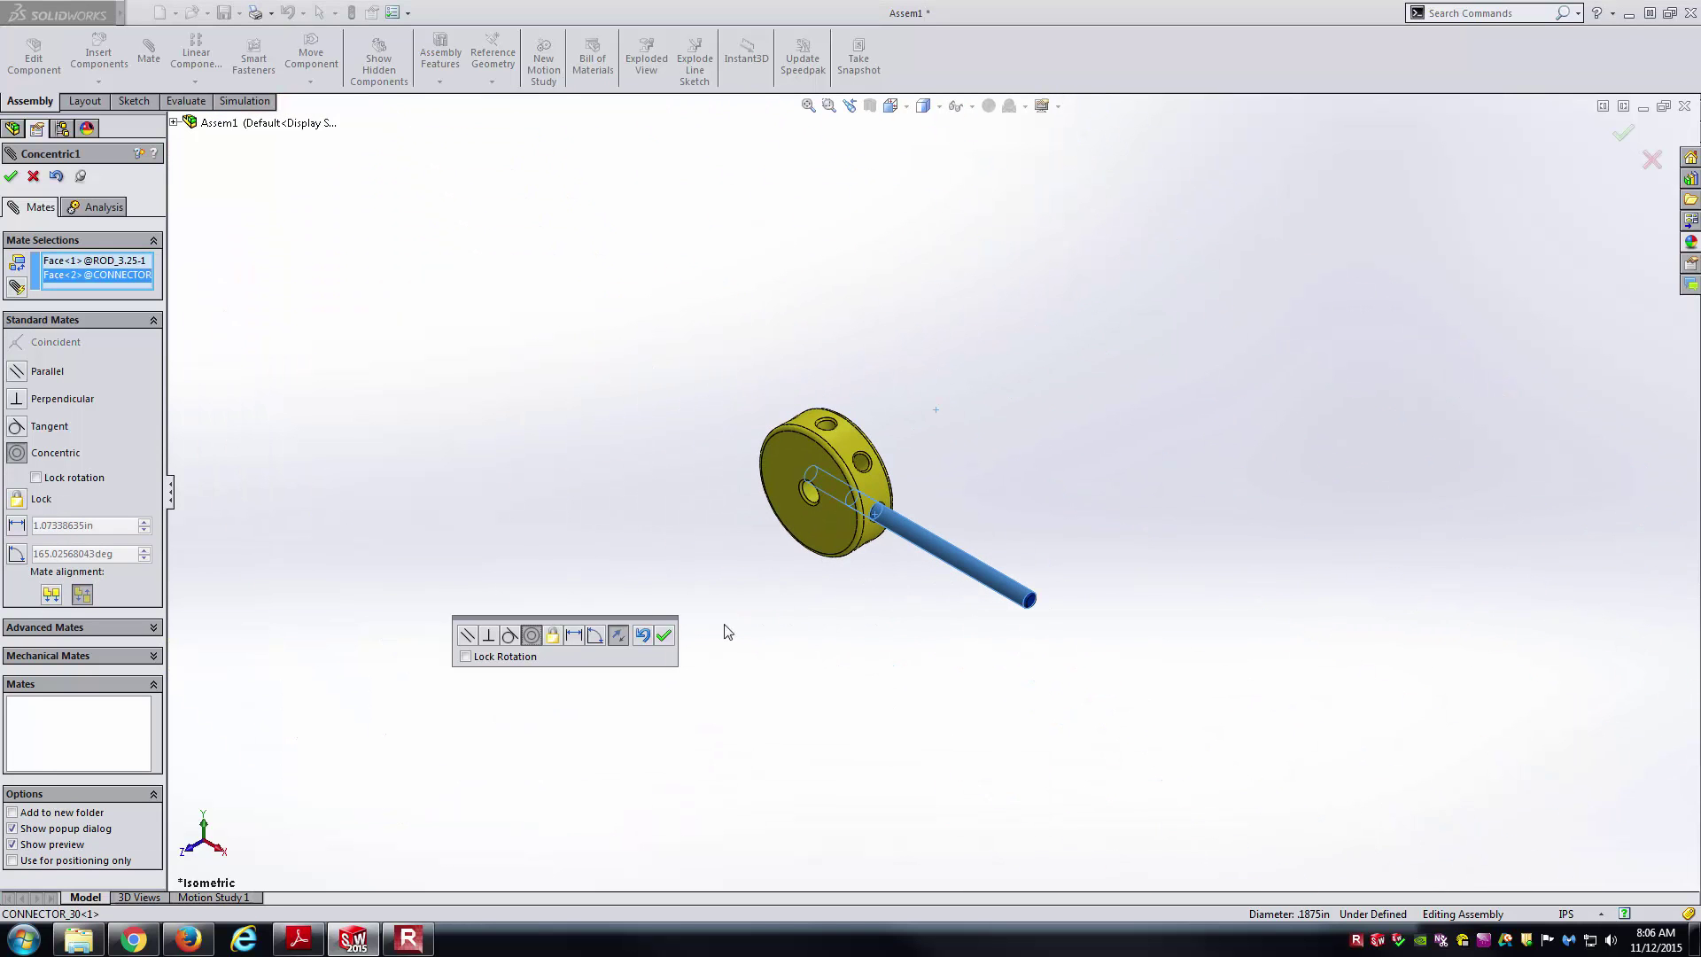
left_click(664, 634)
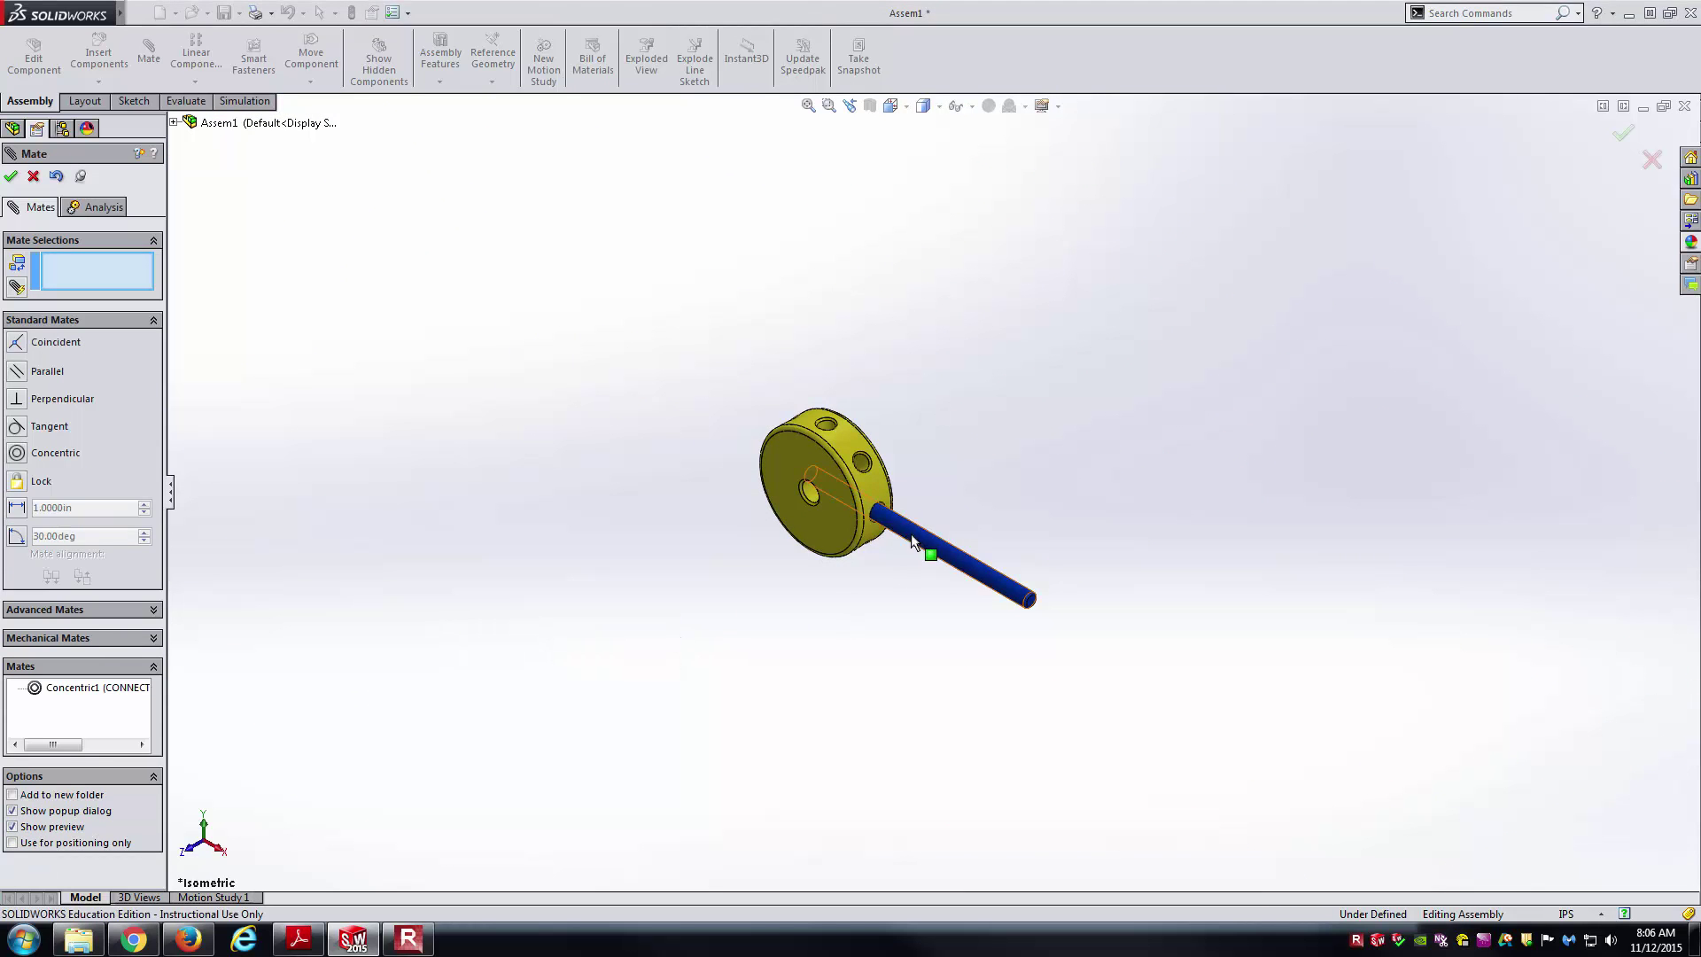
- Slide the rod clear of the connector and add a coincident mate between its near end face and the flat bottom of the horizontal rim hole
left_click_drag(914, 533, 1021, 657)
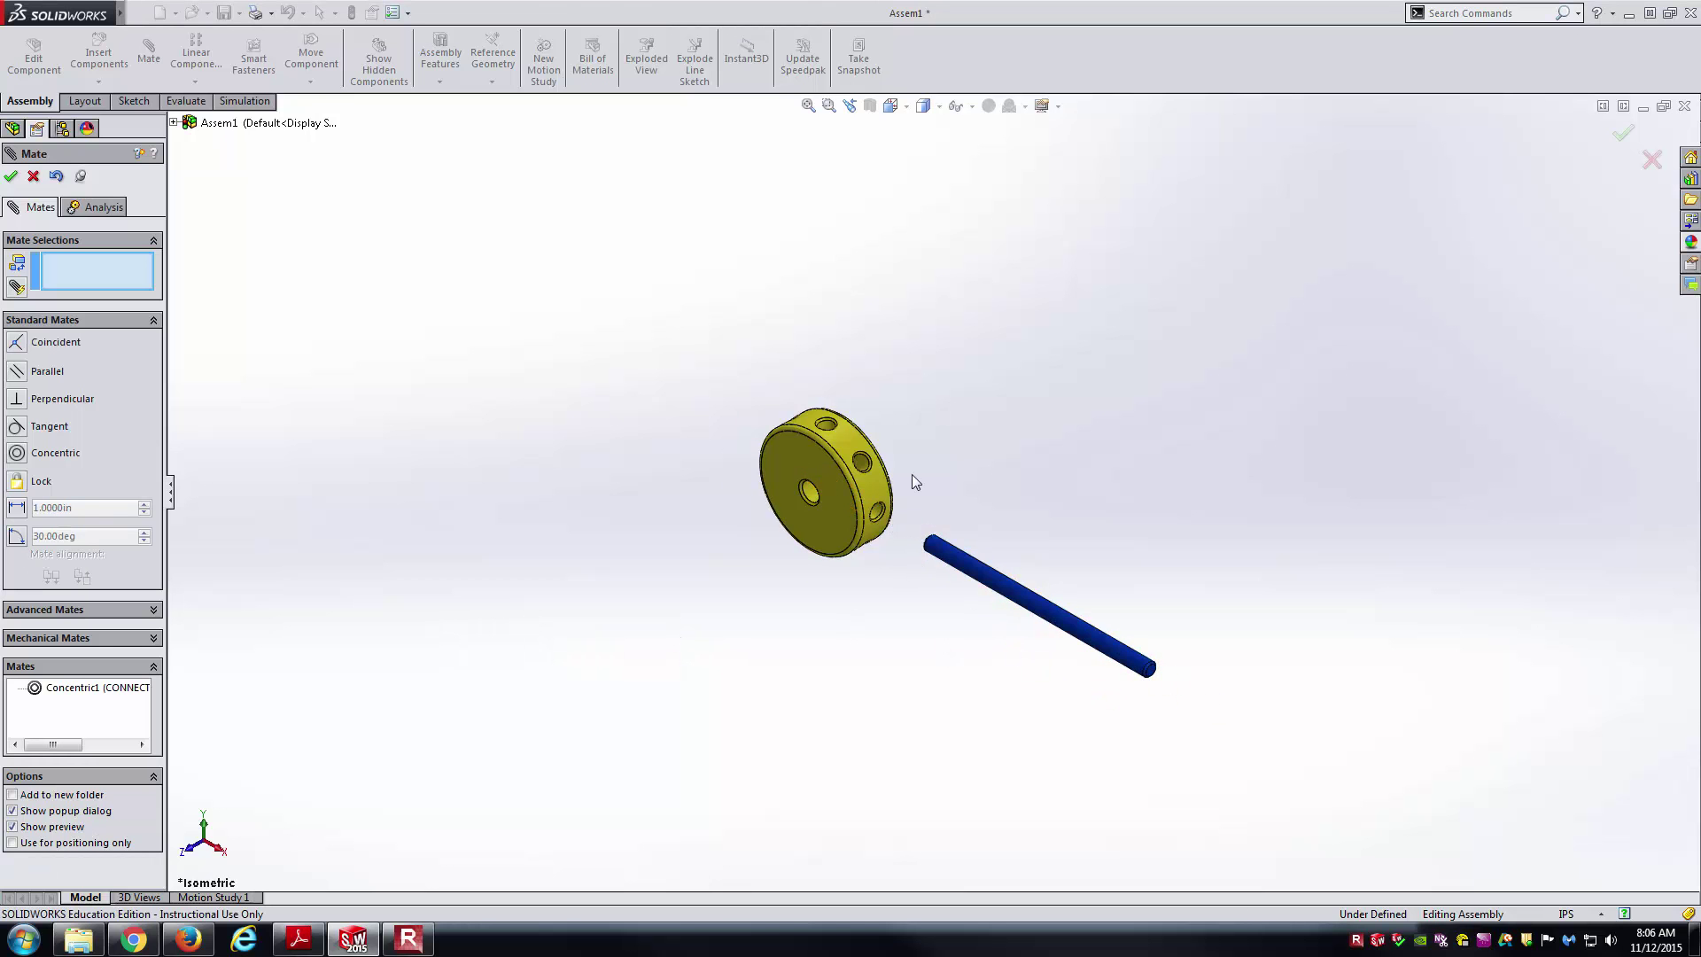
scroll(915, 480, "down", 1)
scroll(912, 478, "down", 2)
middle_click_drag(911, 479, 813, 487)
scroll(829, 549, "down", 2)
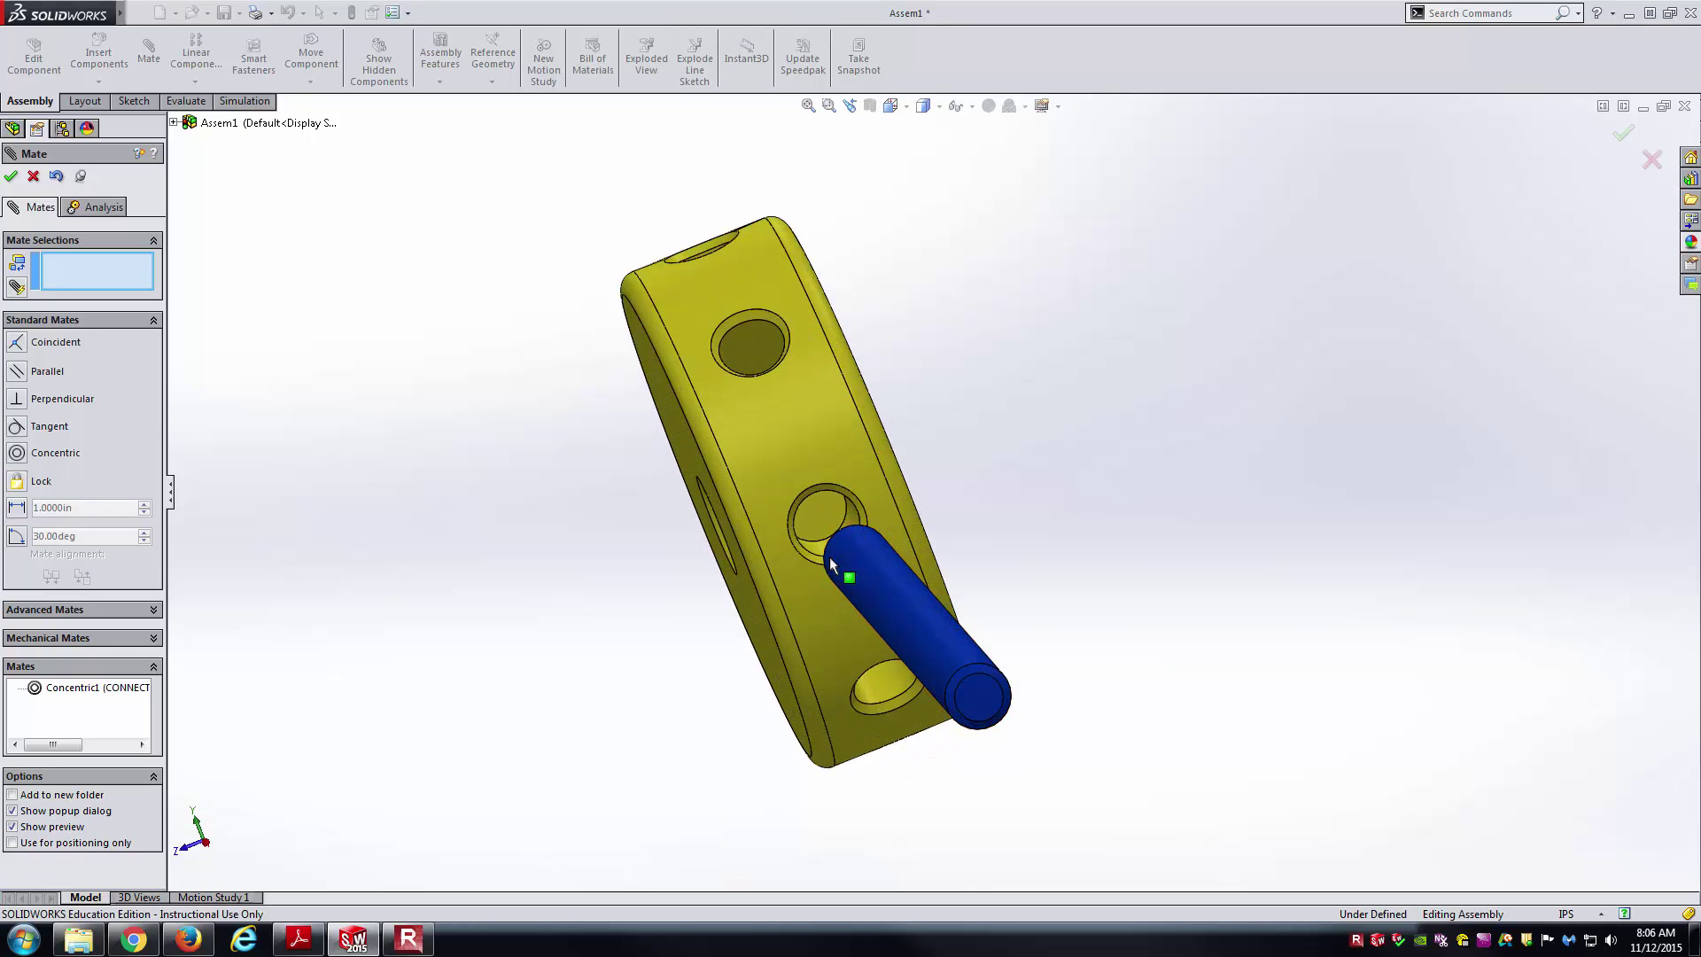
scroll(829, 547, "down", 2)
left_click(827, 493)
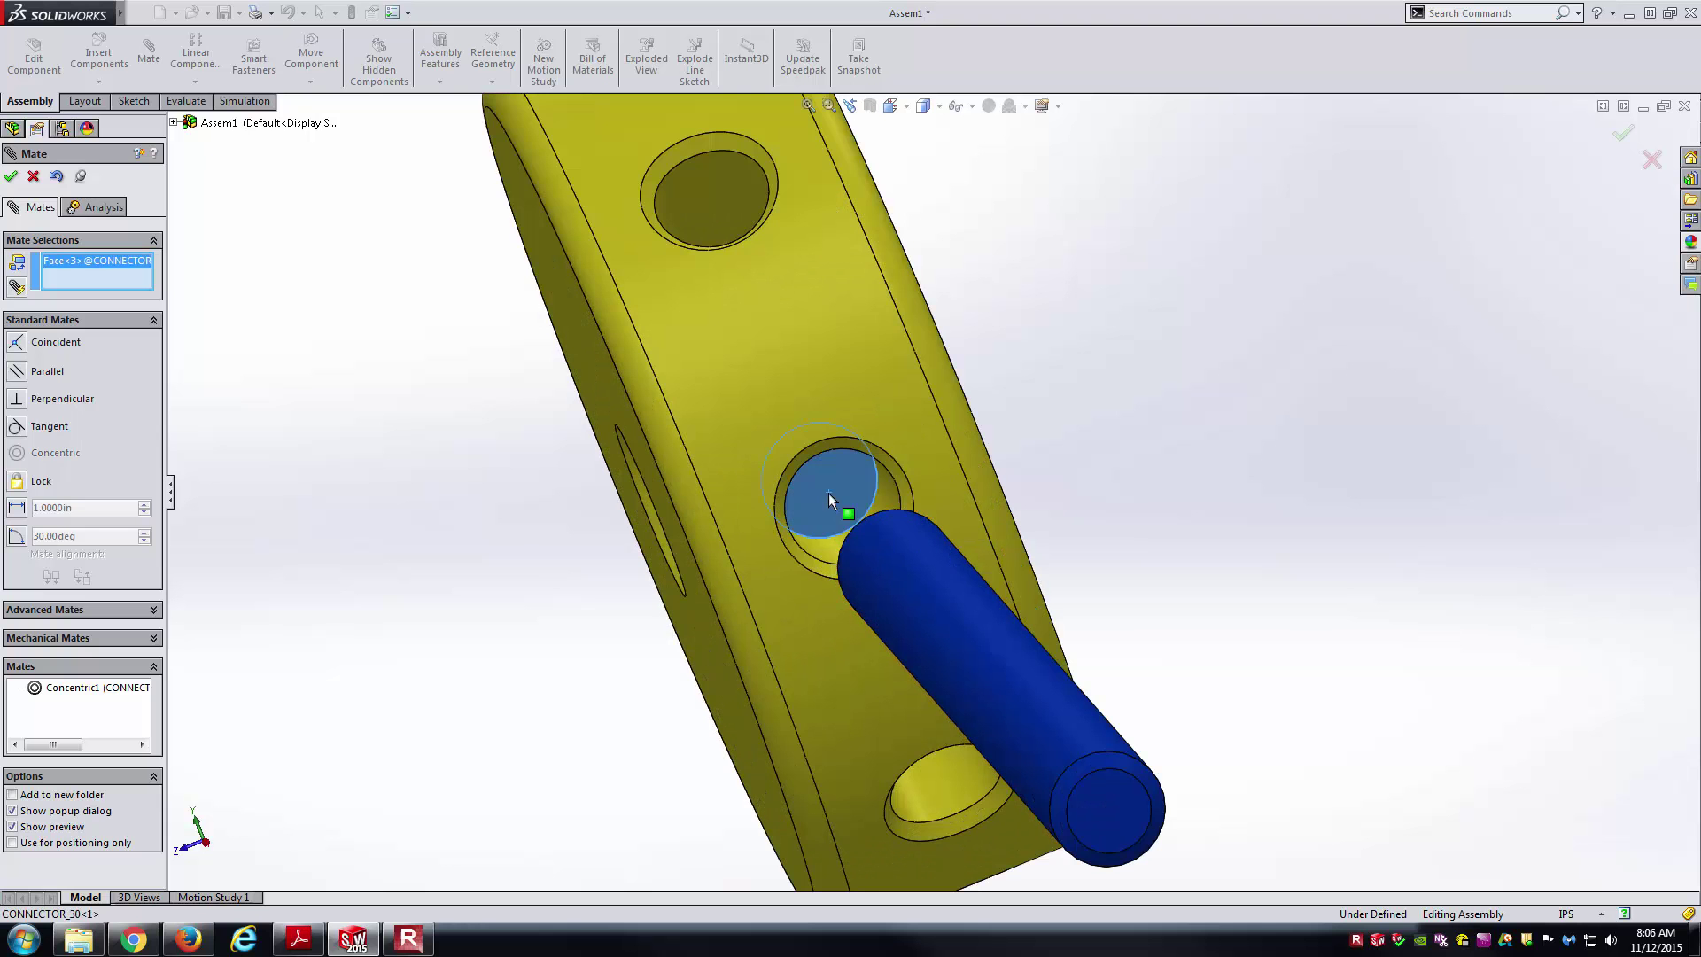
middle_click_drag(828, 507, 1176, 502)
left_click(1241, 472)
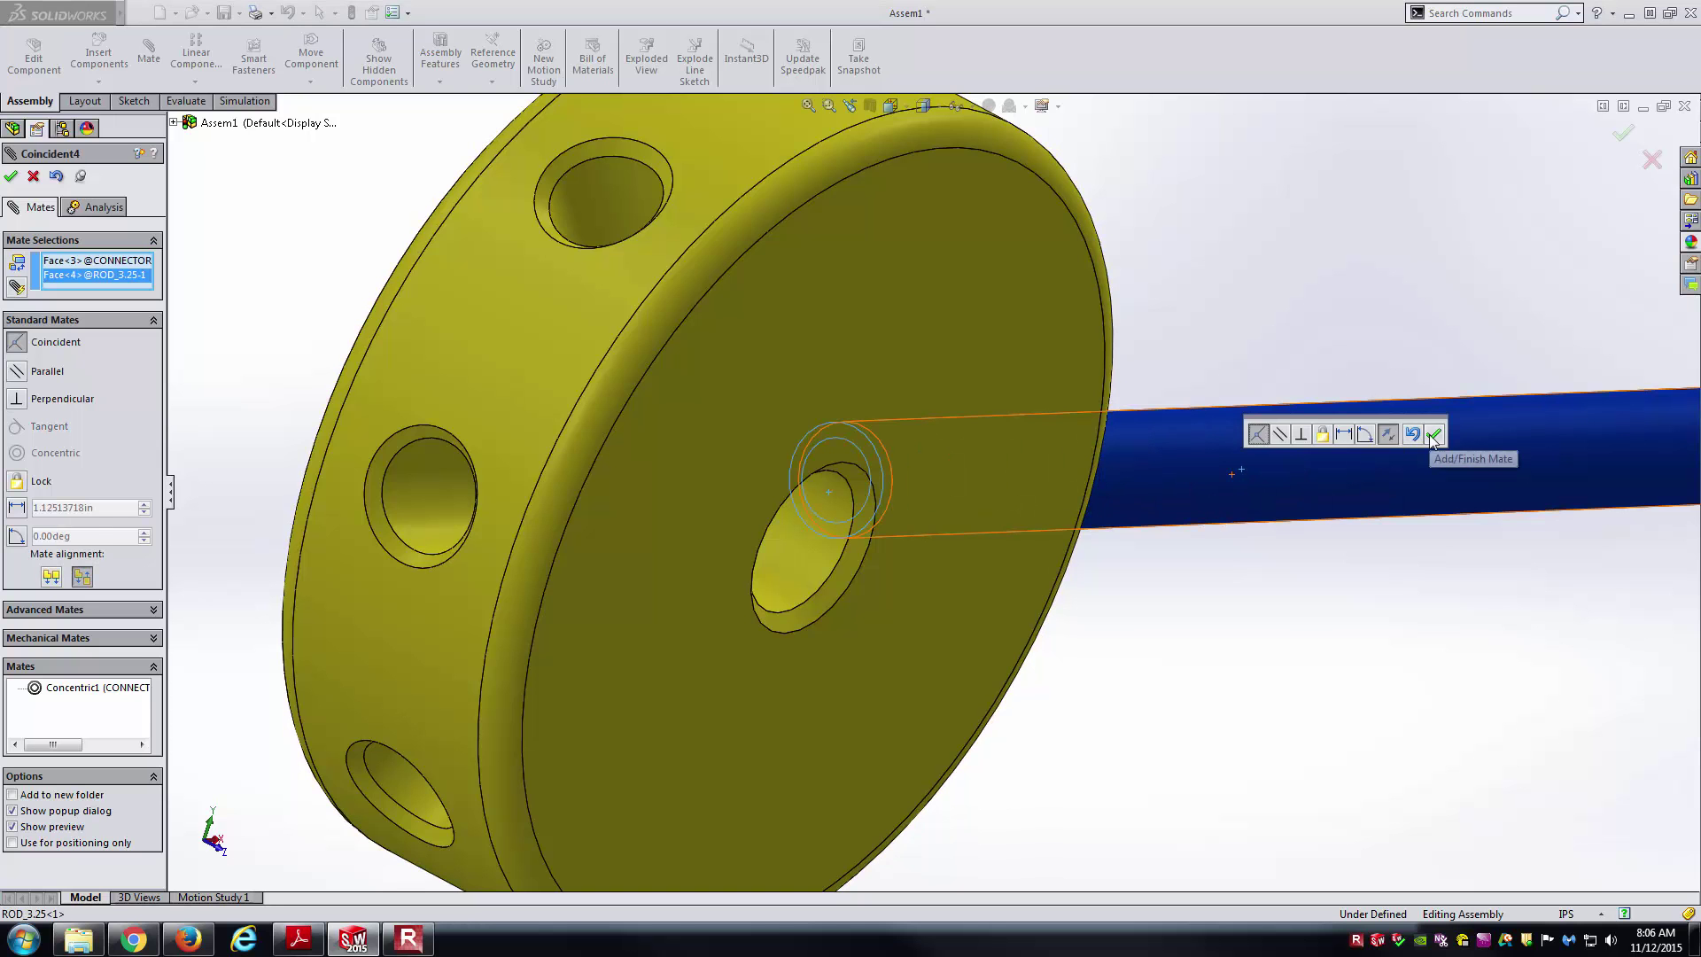
left_click(1433, 435)
key("f")
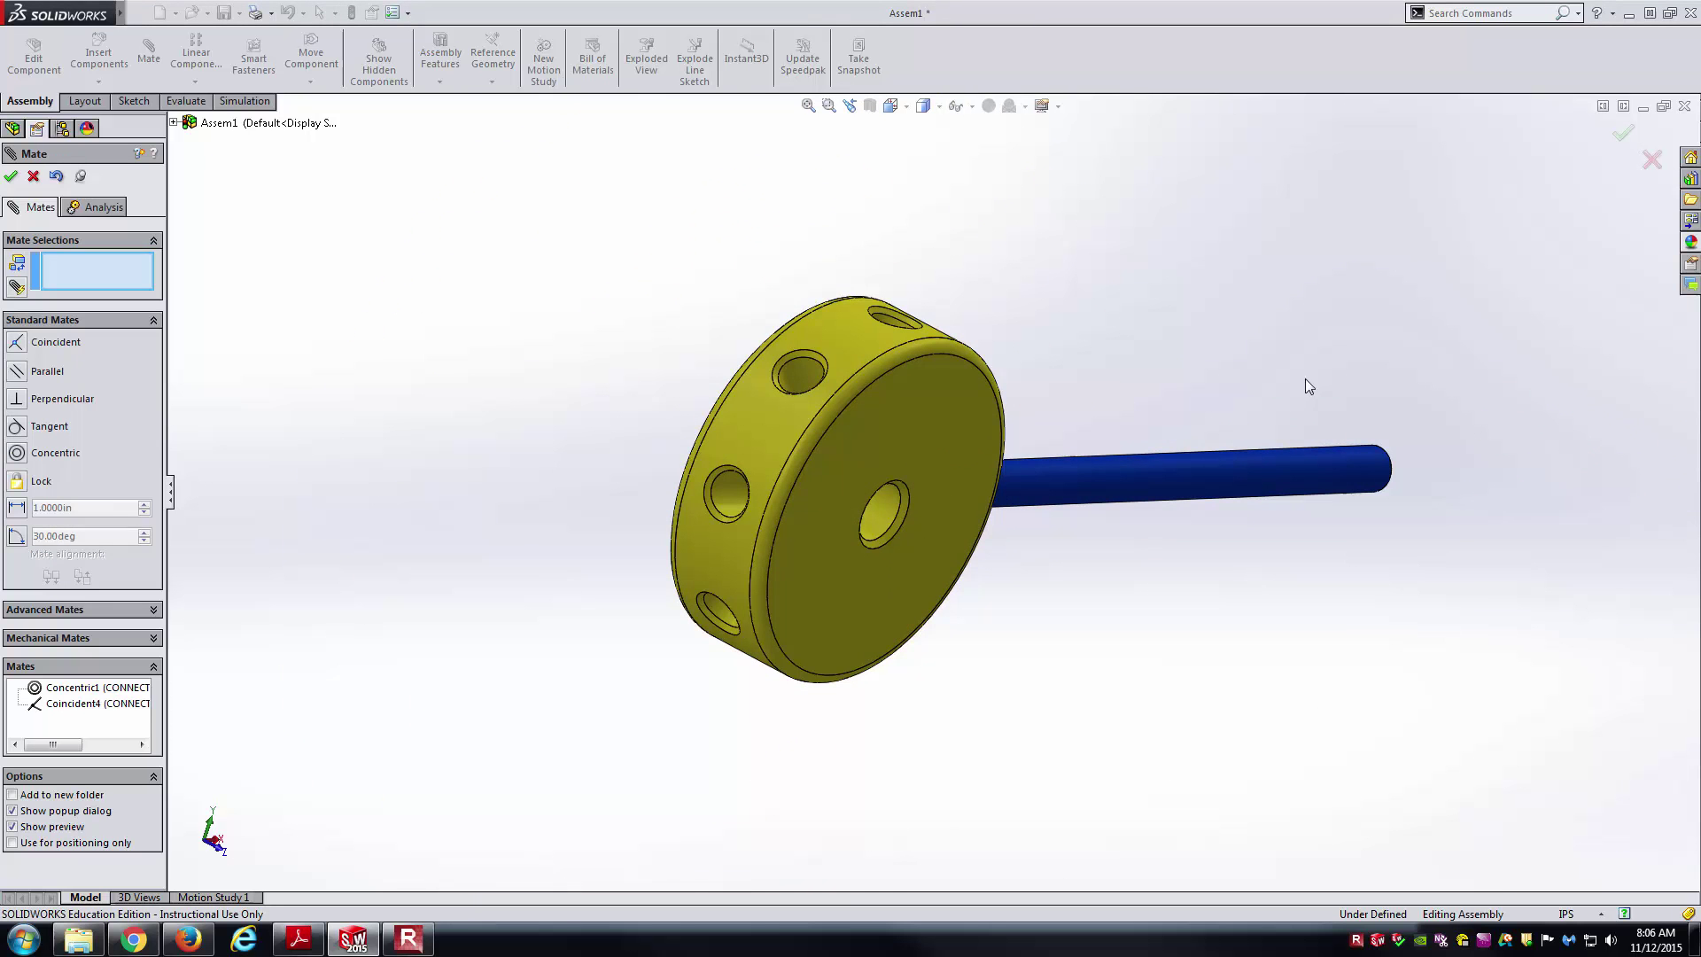
left_click(11, 175)
key("ctrl+7")
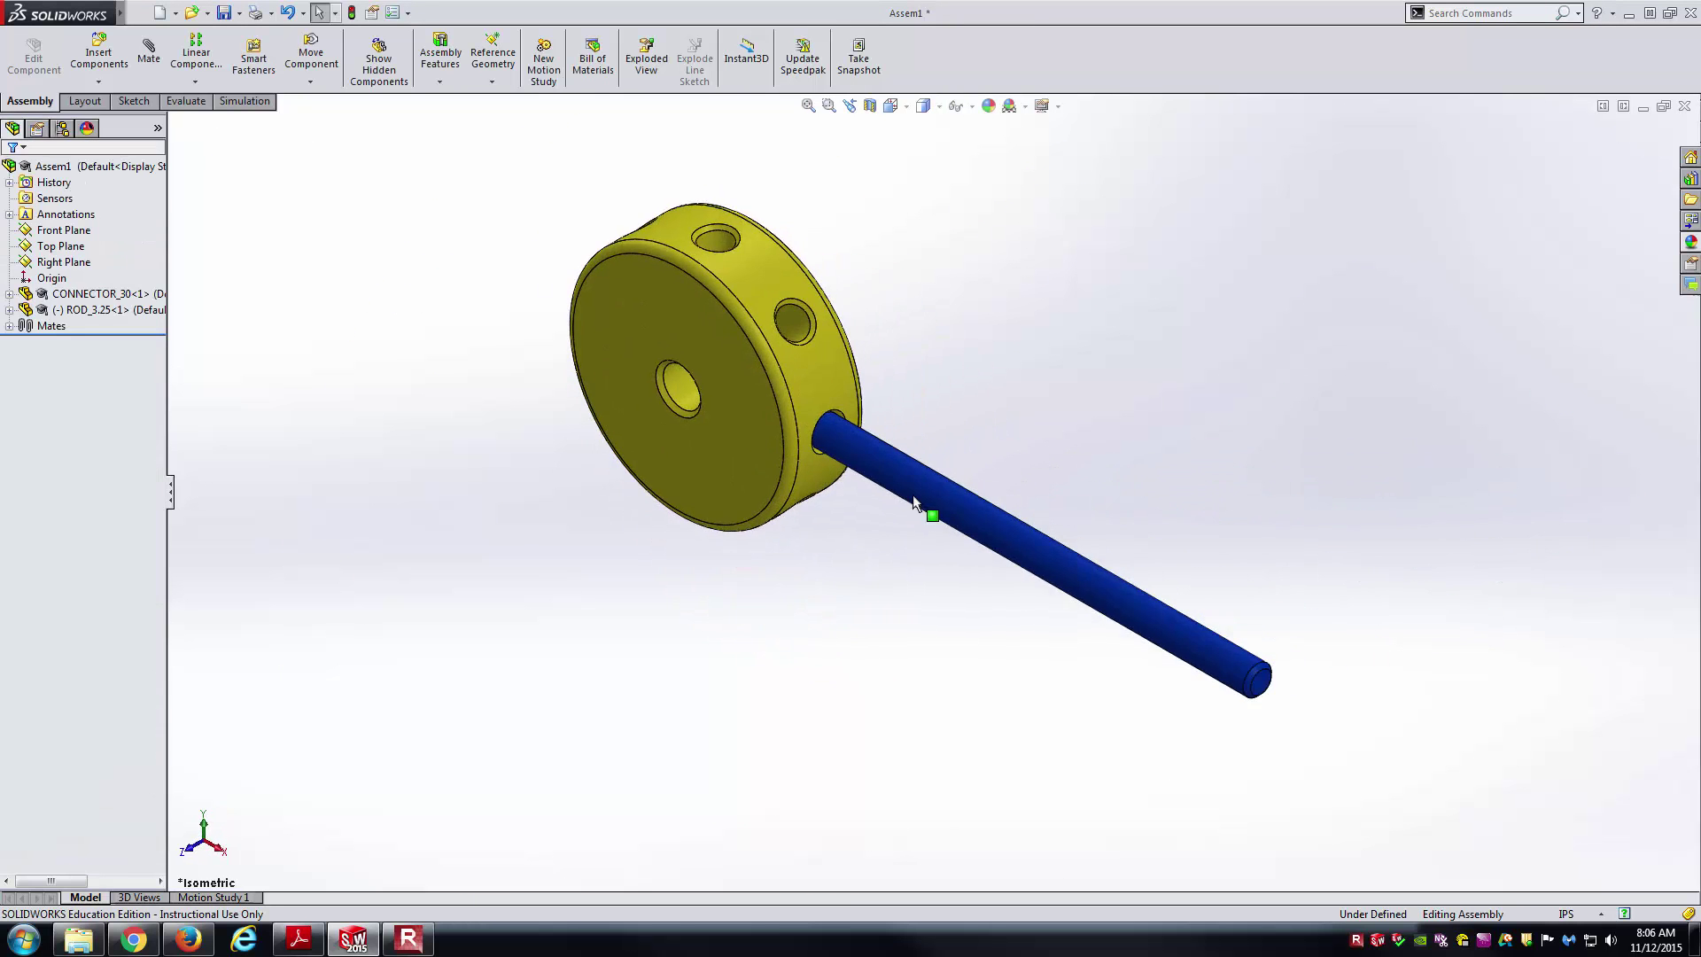
- Test whether the mated rod still moves and look up its Top Plane in the ROD_3.25 feature tree
left_click_drag(932, 491, 1010, 504)
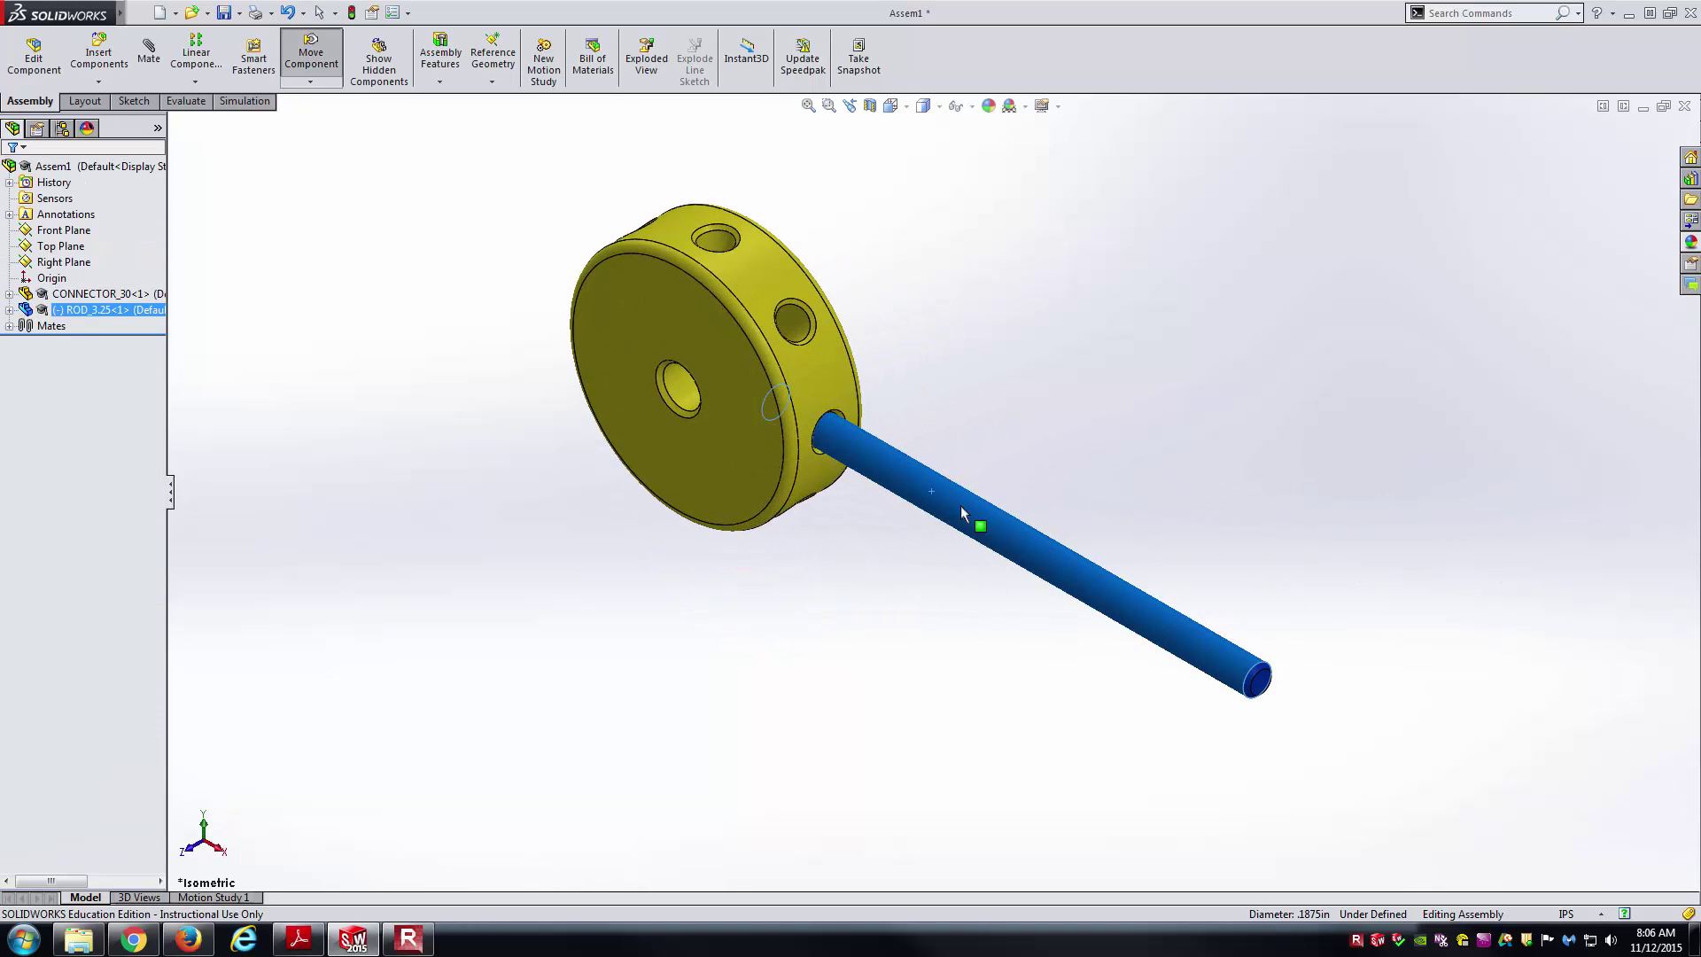
left_click(912, 629)
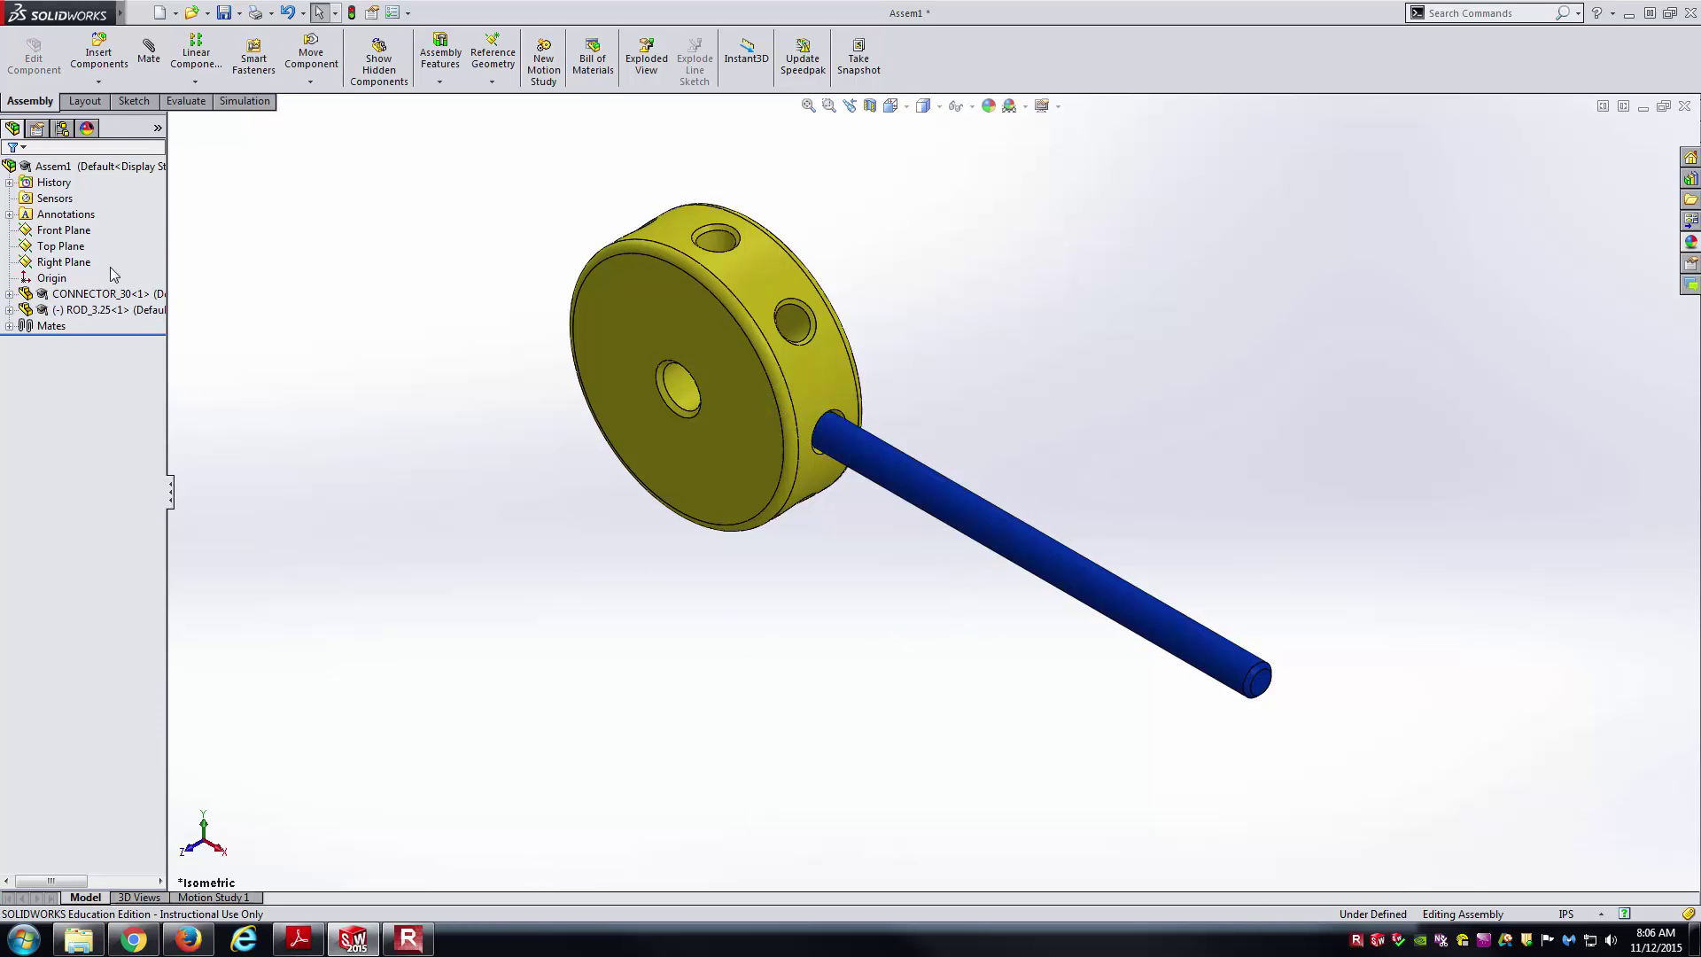
left_click(9, 309)
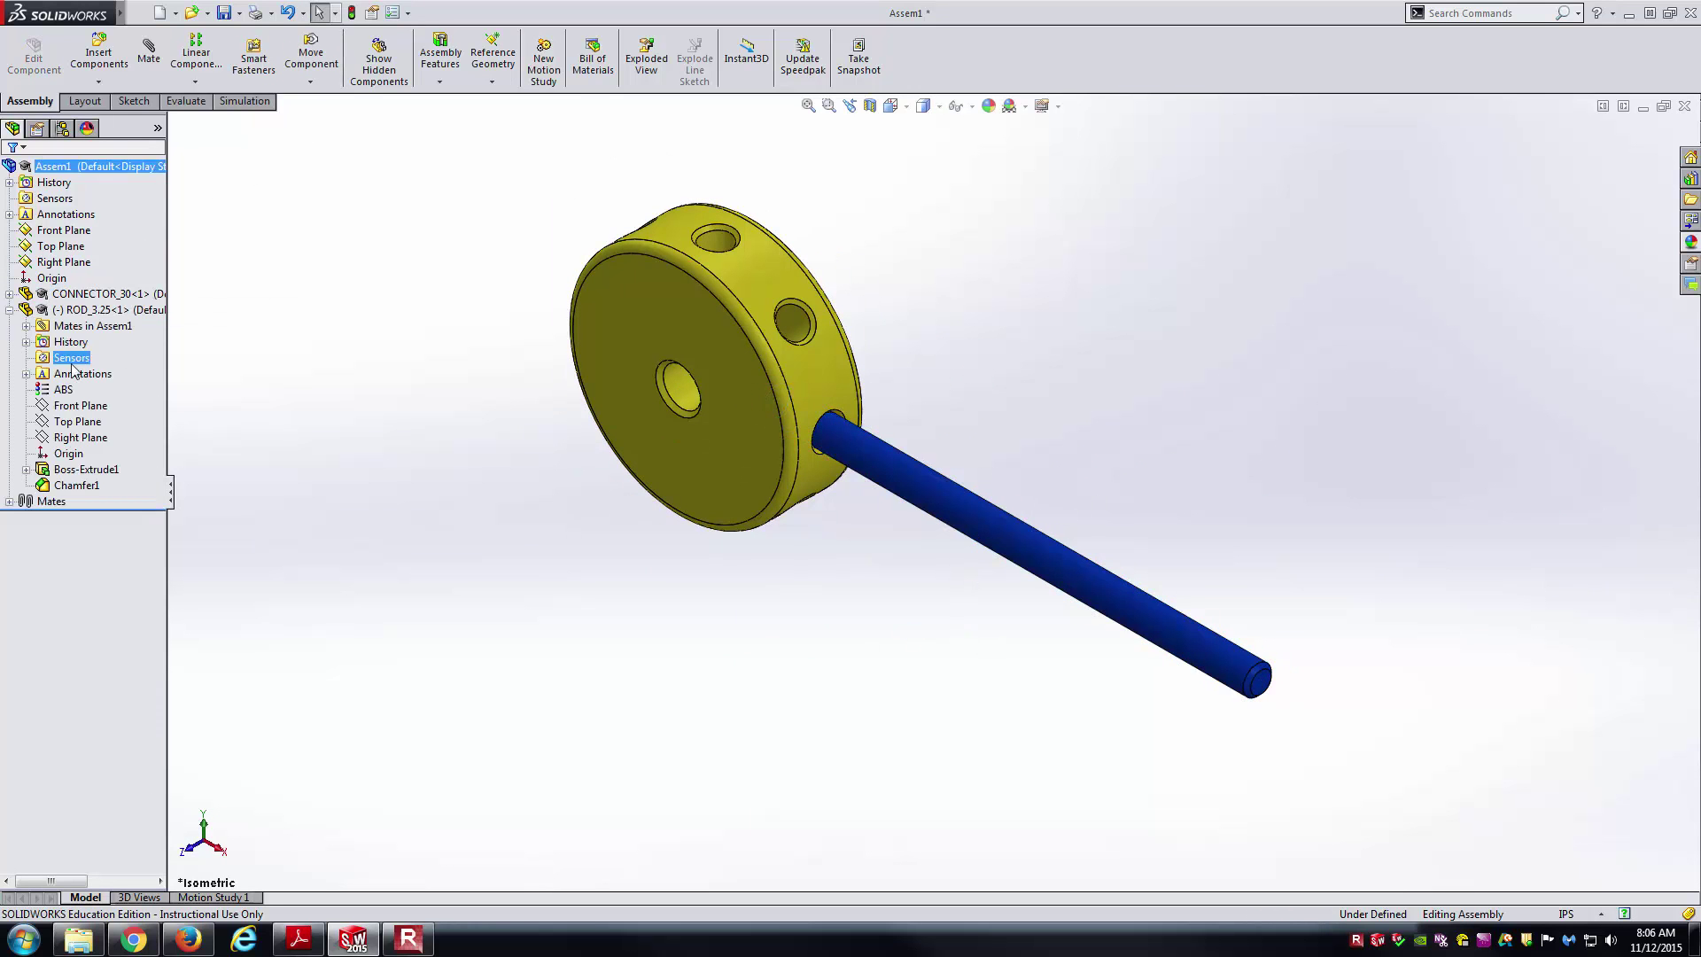
left_click(76, 422)
left_click(228, 216)
- Turn on the display of planes and spin the rod about its axis to inspect its remaining rotational freedom
mouse_move(45, 13)
left_click(205, 12)
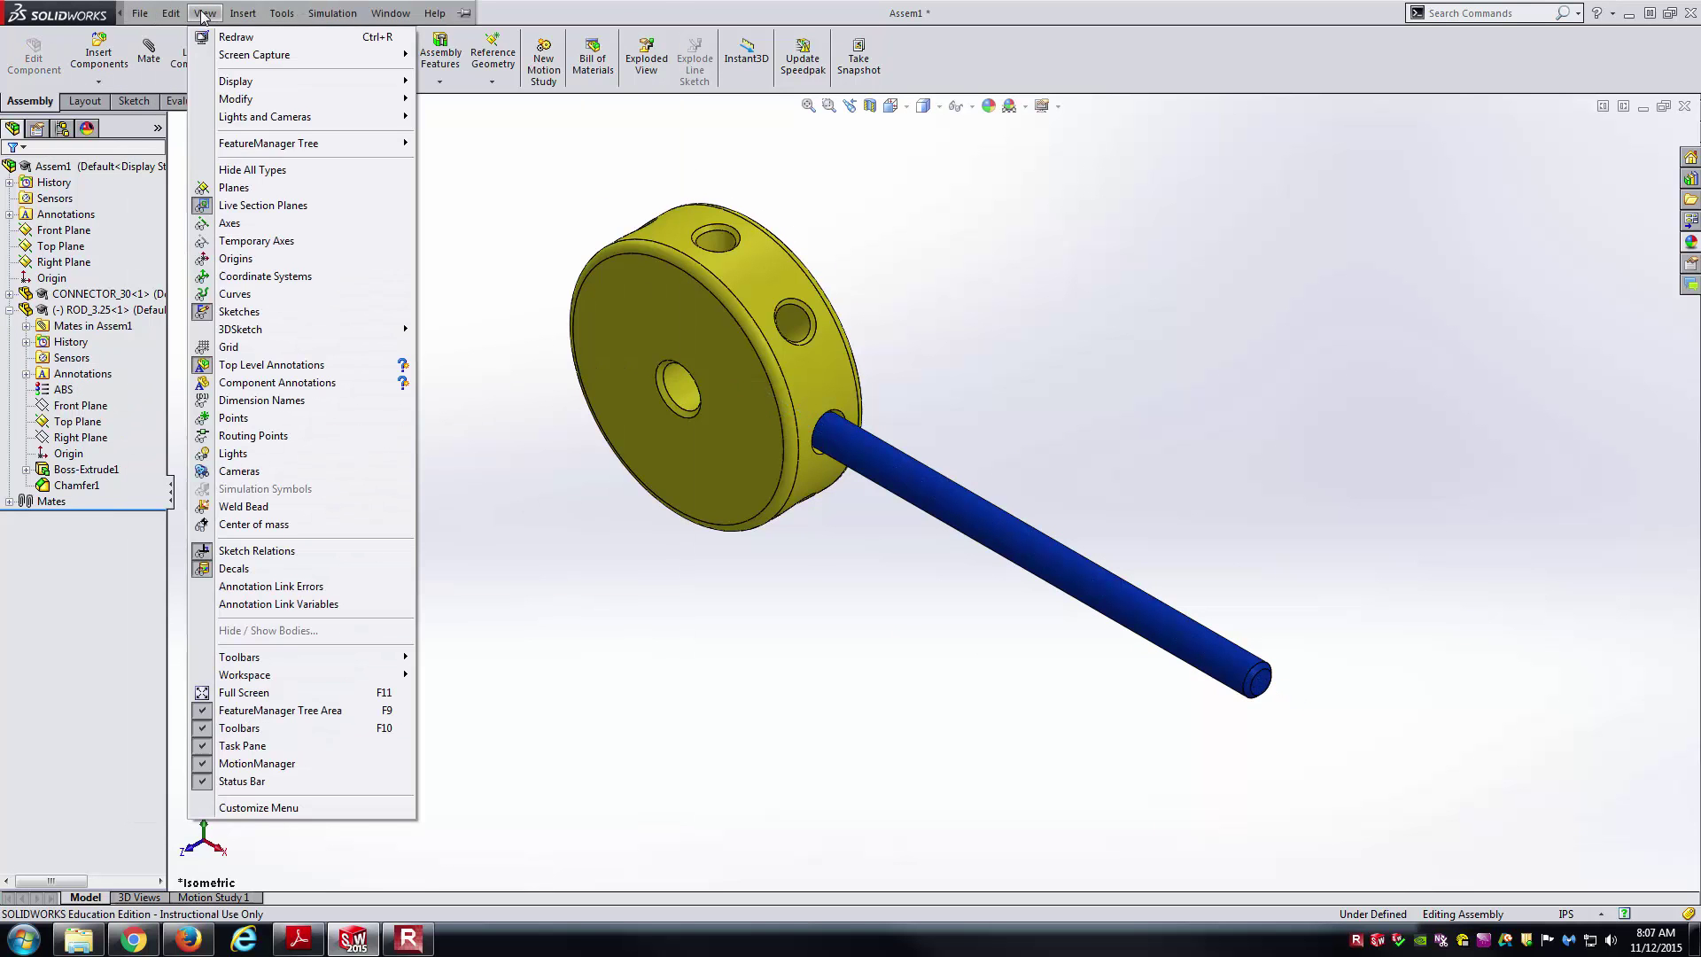
left_click(230, 187)
scroll(965, 633, "down", 4)
left_click(981, 496)
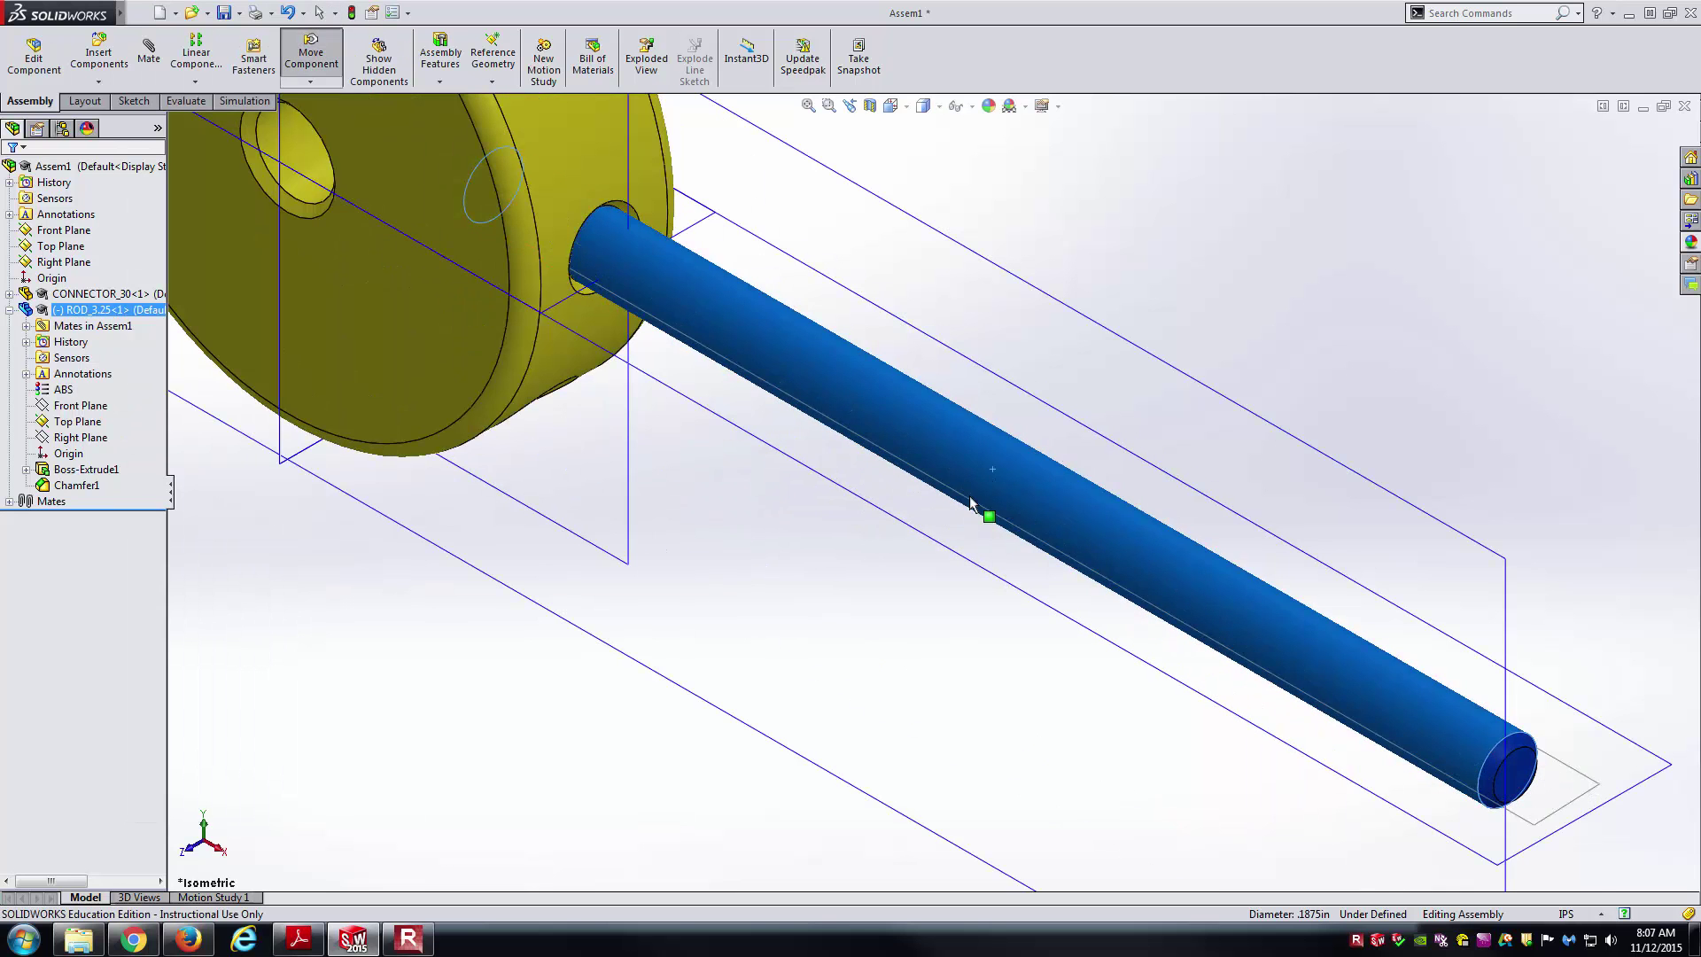
left_click_drag(979, 492, 941, 448)
scroll(941, 448, "down", 3)
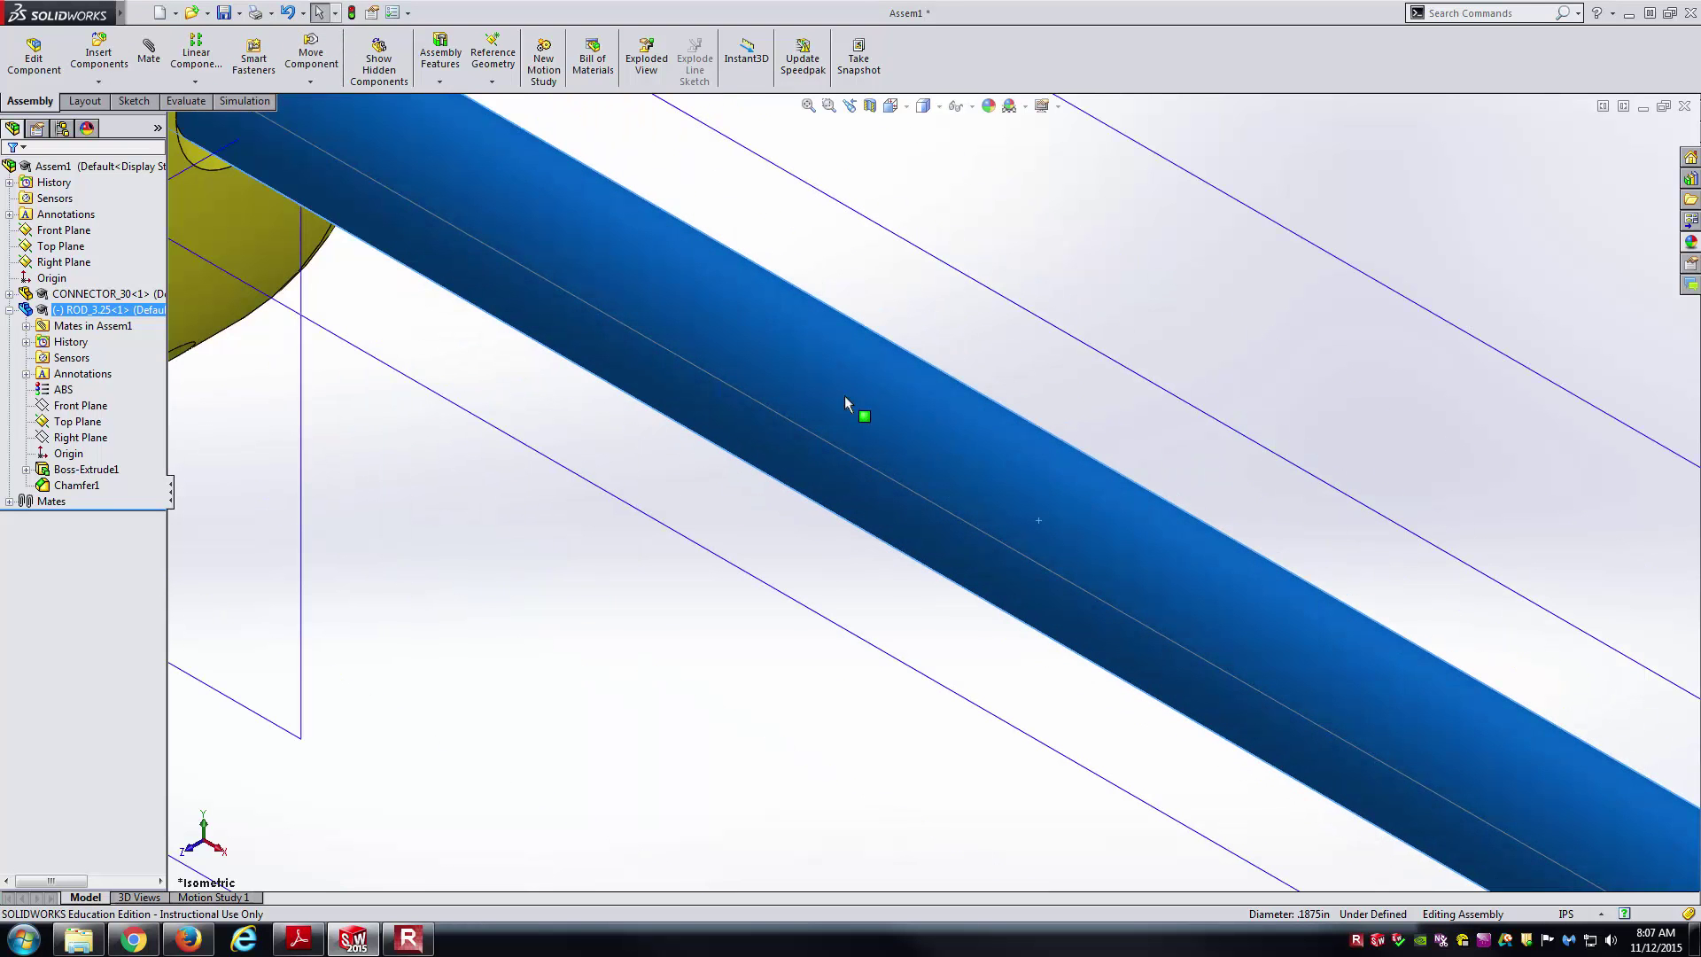
mouse_move(815, 438)
left_mouse_down()
mouse_move(845, 509)
mouse_move(869, 464)
mouse_move(837, 398)
mouse_move(897, 471)
mouse_move(829, 473)
mouse_move(911, 448)
mouse_move(859, 469)
mouse_move(841, 548)
left_mouse_up()
key("Escape")
key("f")
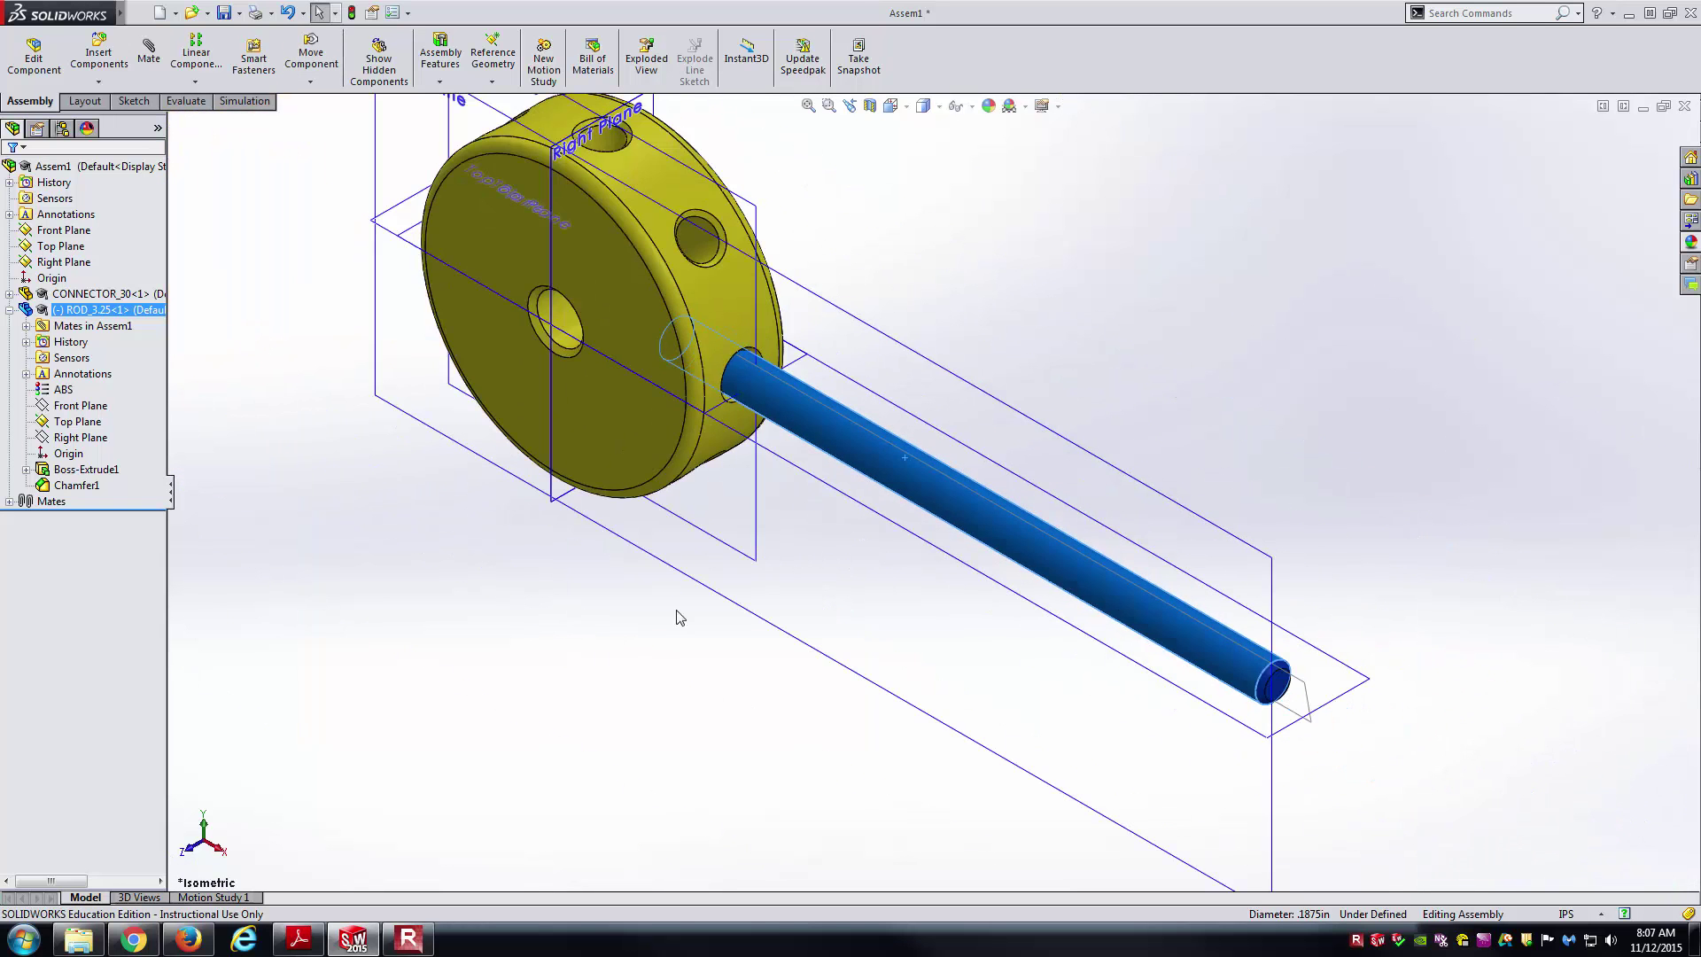
- Turn off the display of planes and spin the rod about its axis again
left_click(632, 575)
left_click(204, 13)
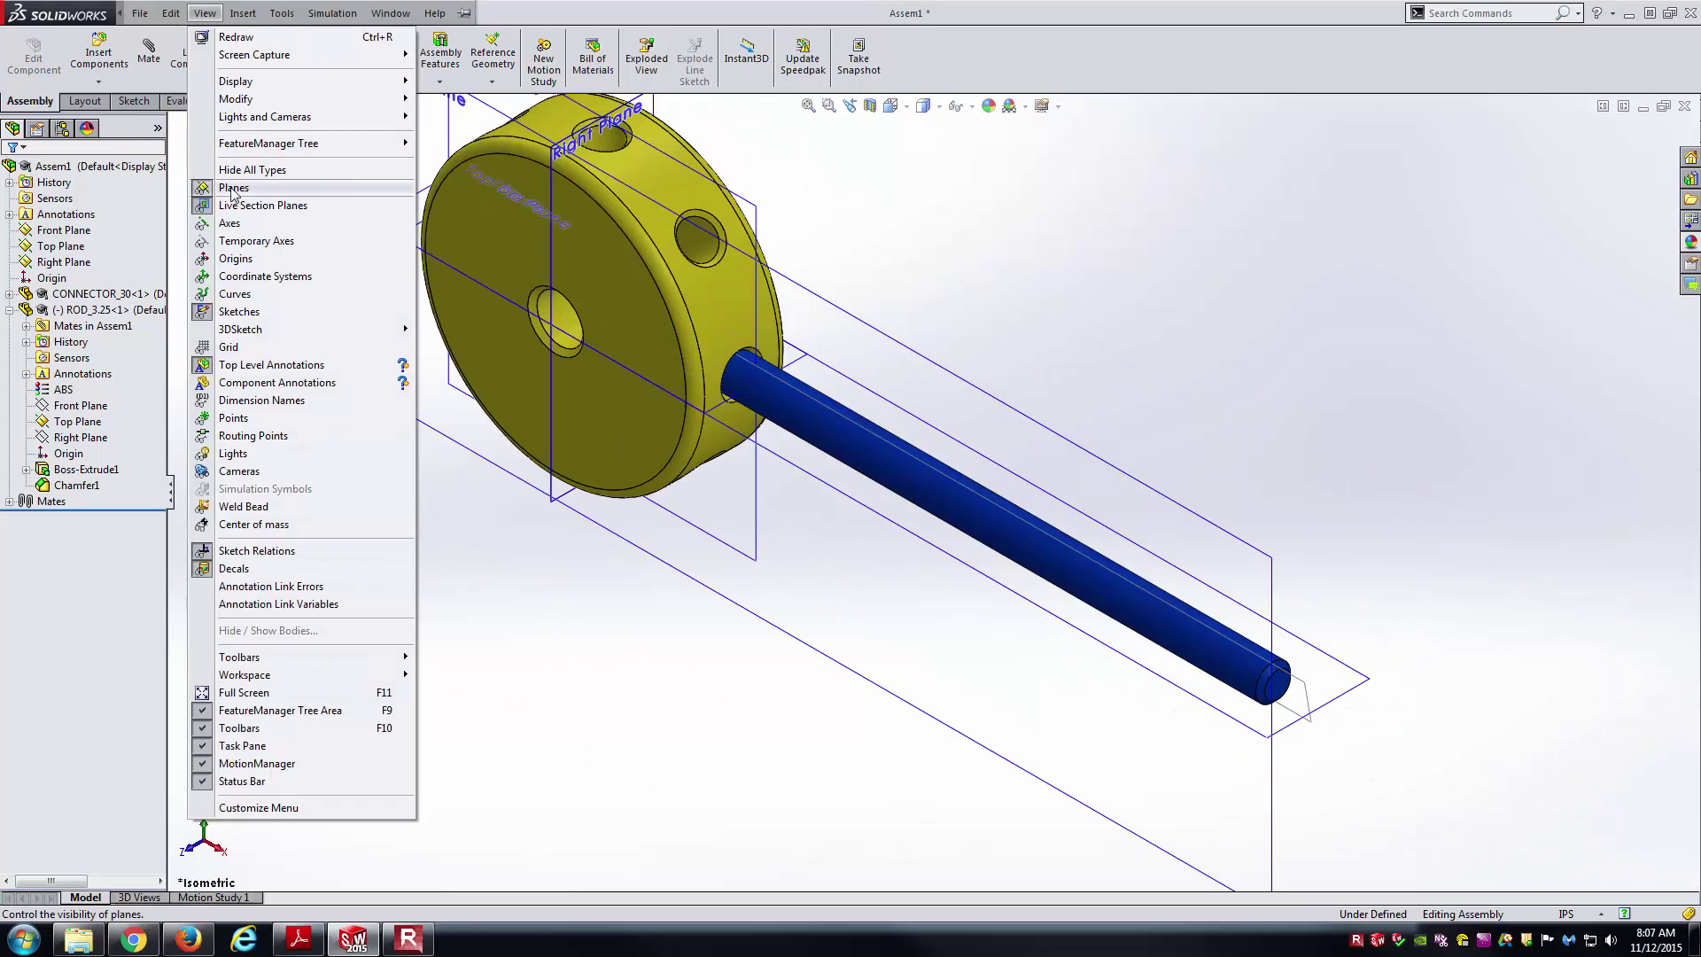
left_click(285, 323)
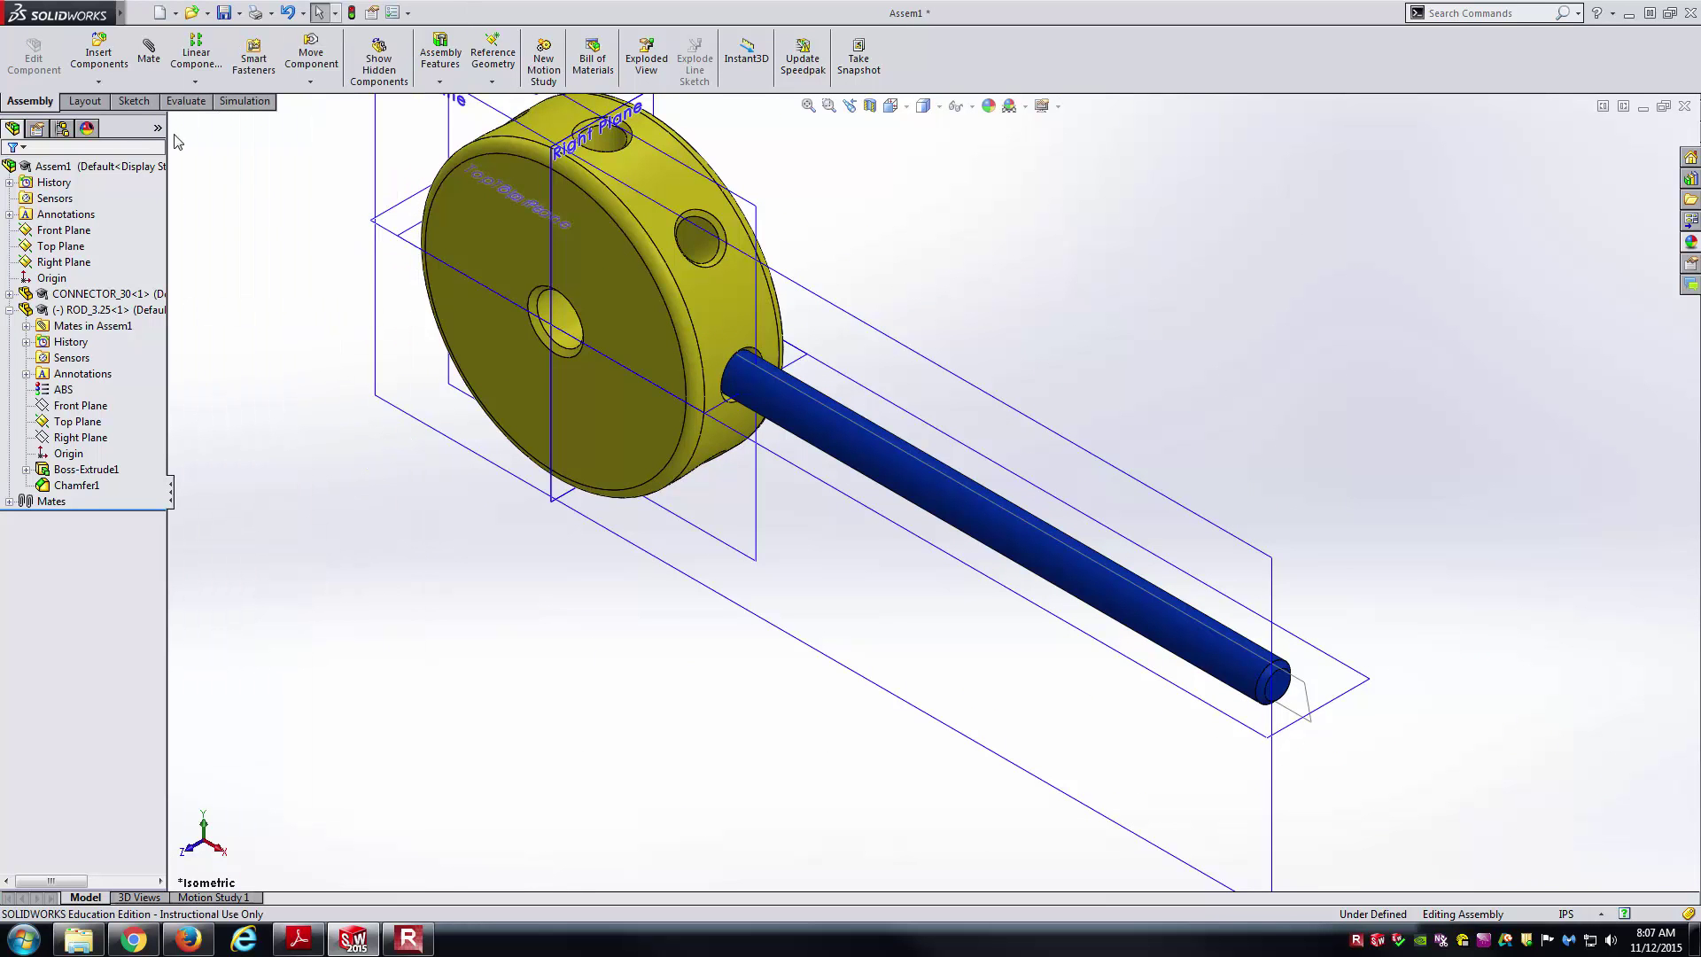
left_click(204, 13)
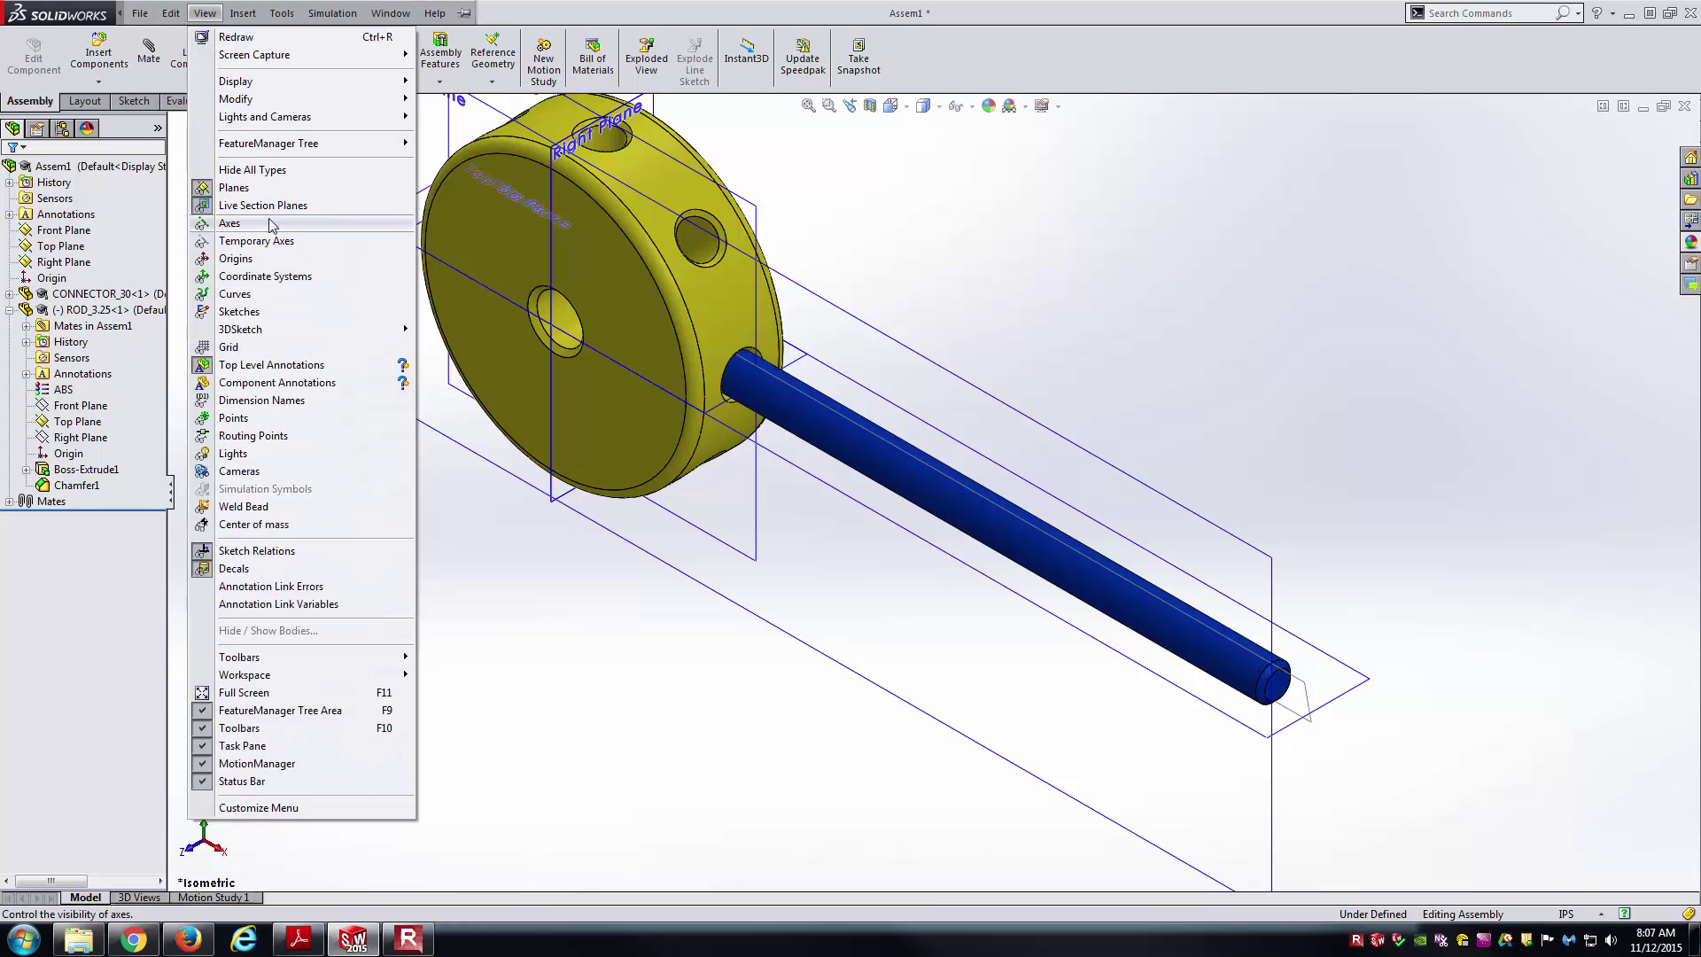
left_click(234, 187)
scroll(886, 460, "down", 5)
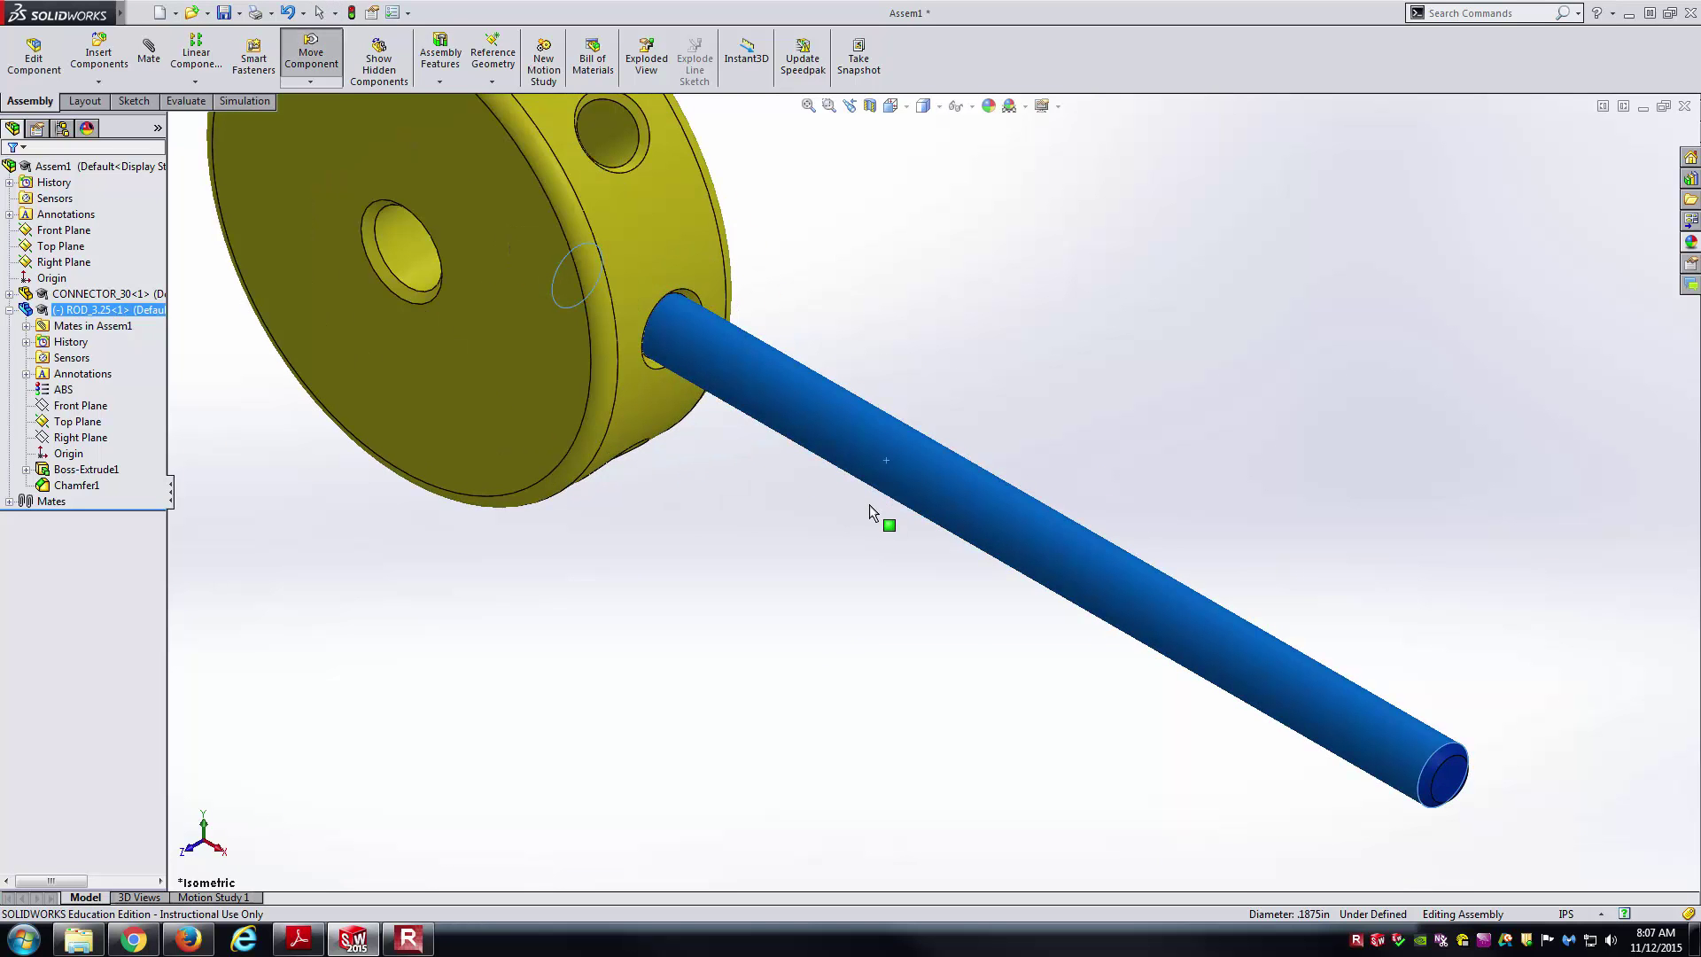
left_click_drag(874, 503, 842, 453)
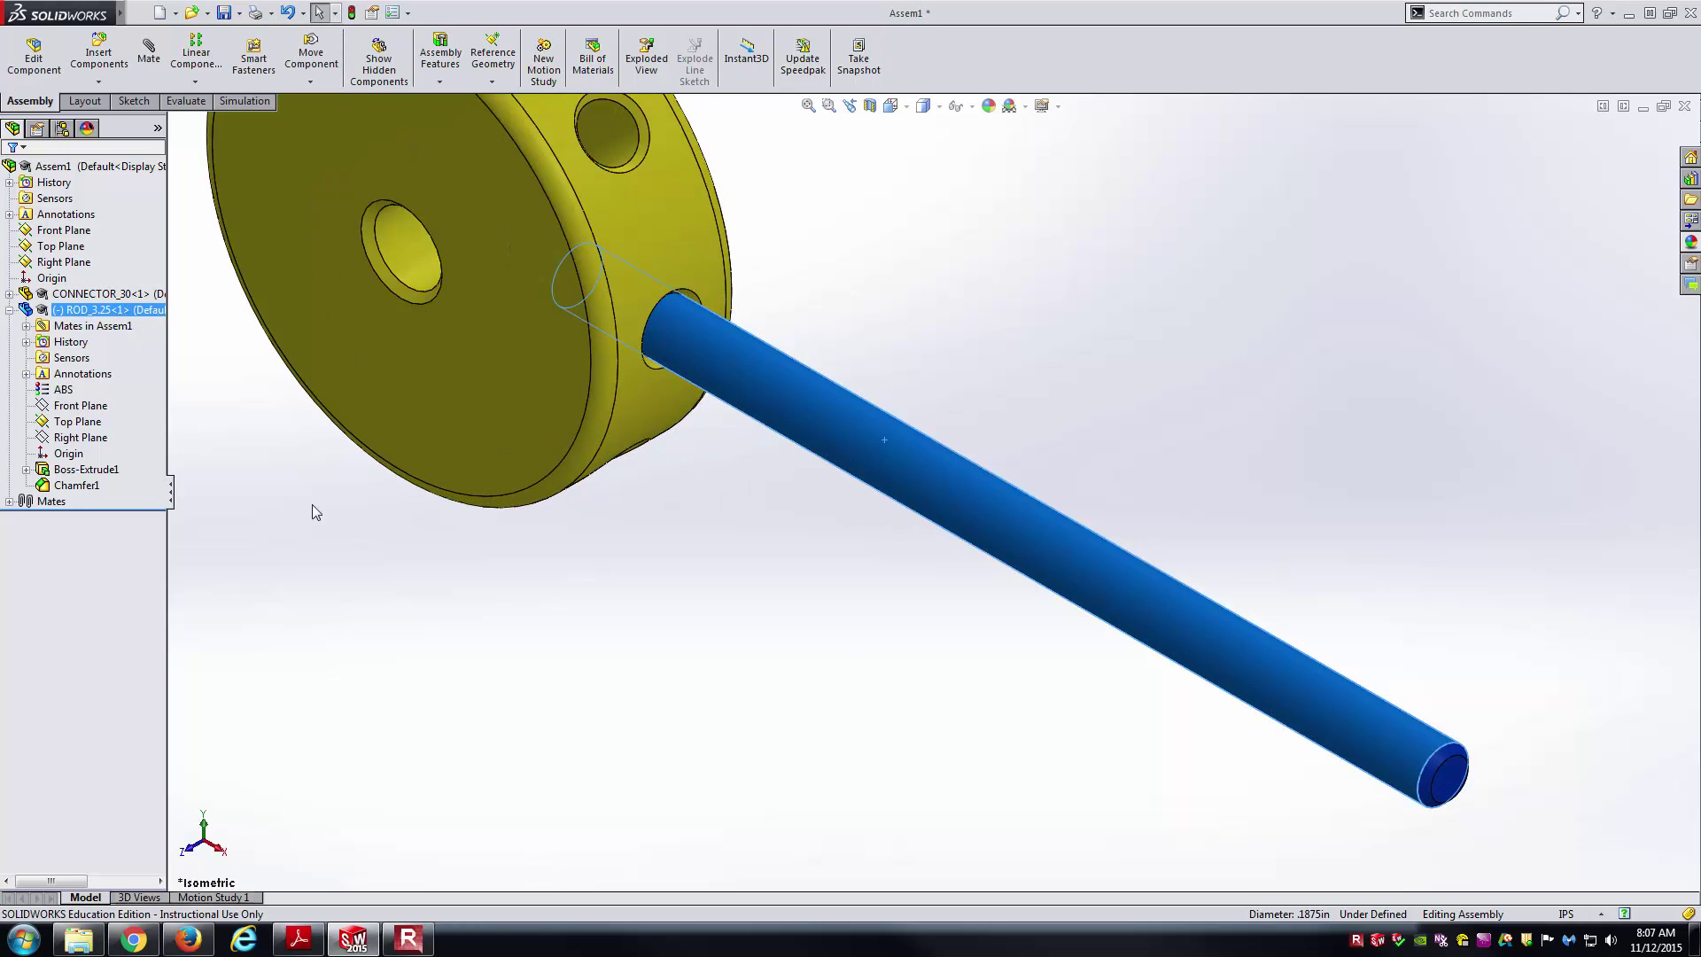
- Add a coincident mate between ROD_3.25's Top Plane and the assembly's Top Plane, and restore the isometric view
right_click(84, 421)
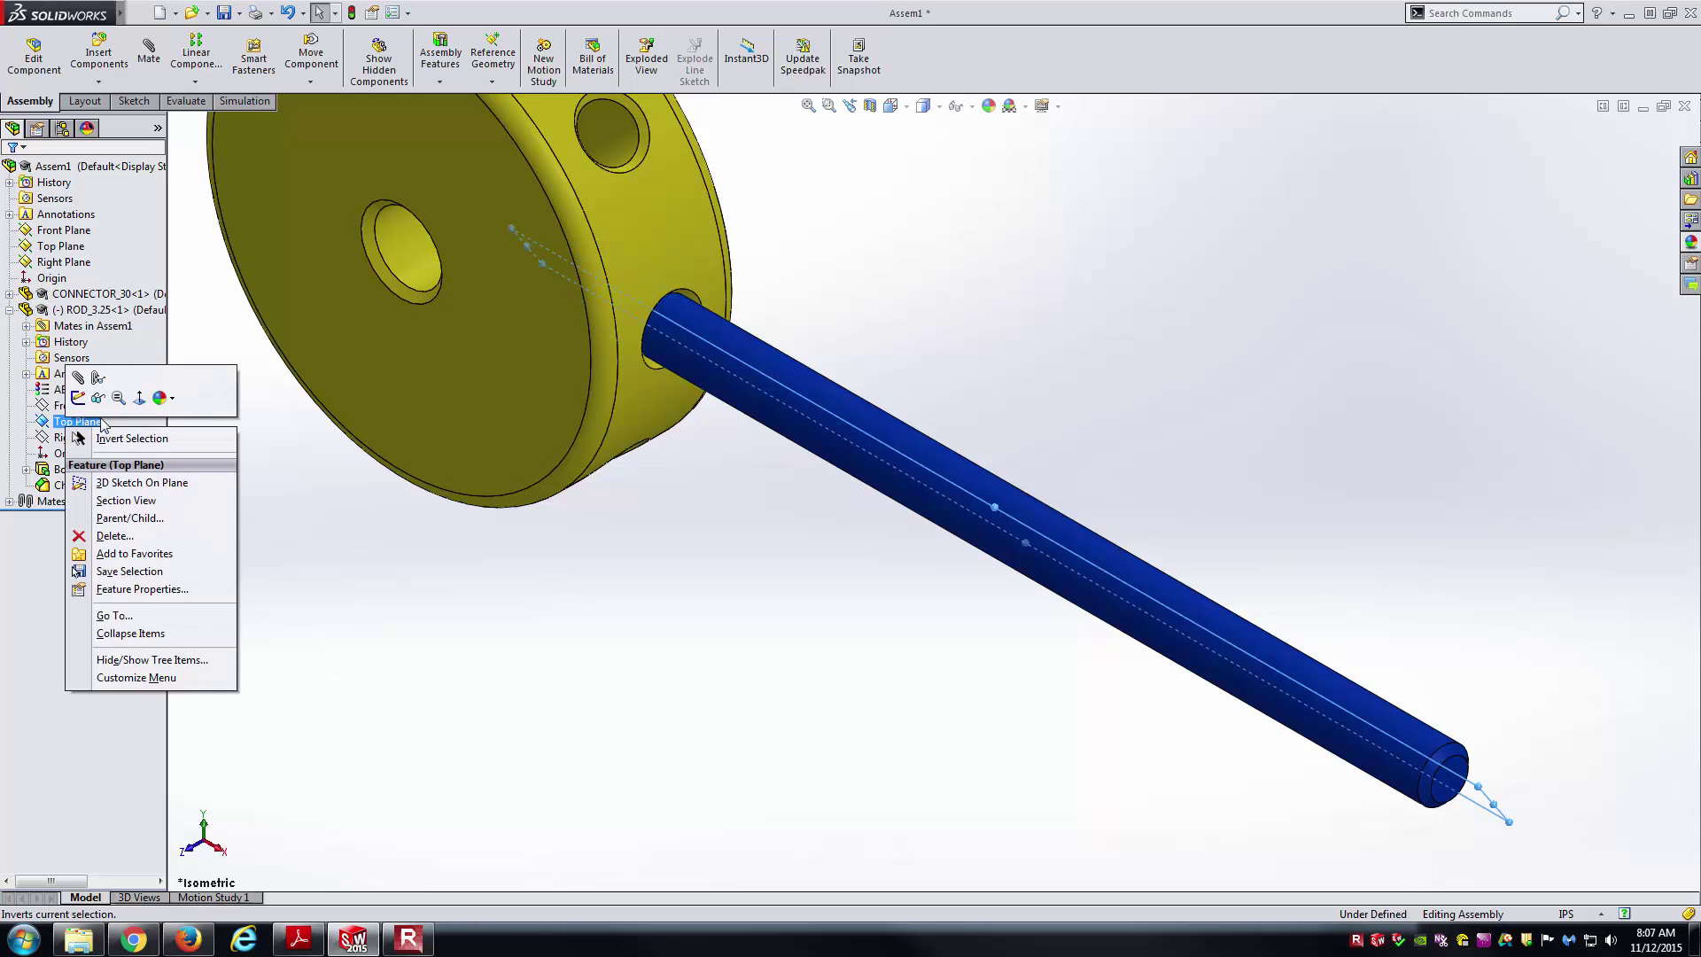
left_click(360, 494)
left_click(84, 422)
left_click(77, 247, "ctrl")
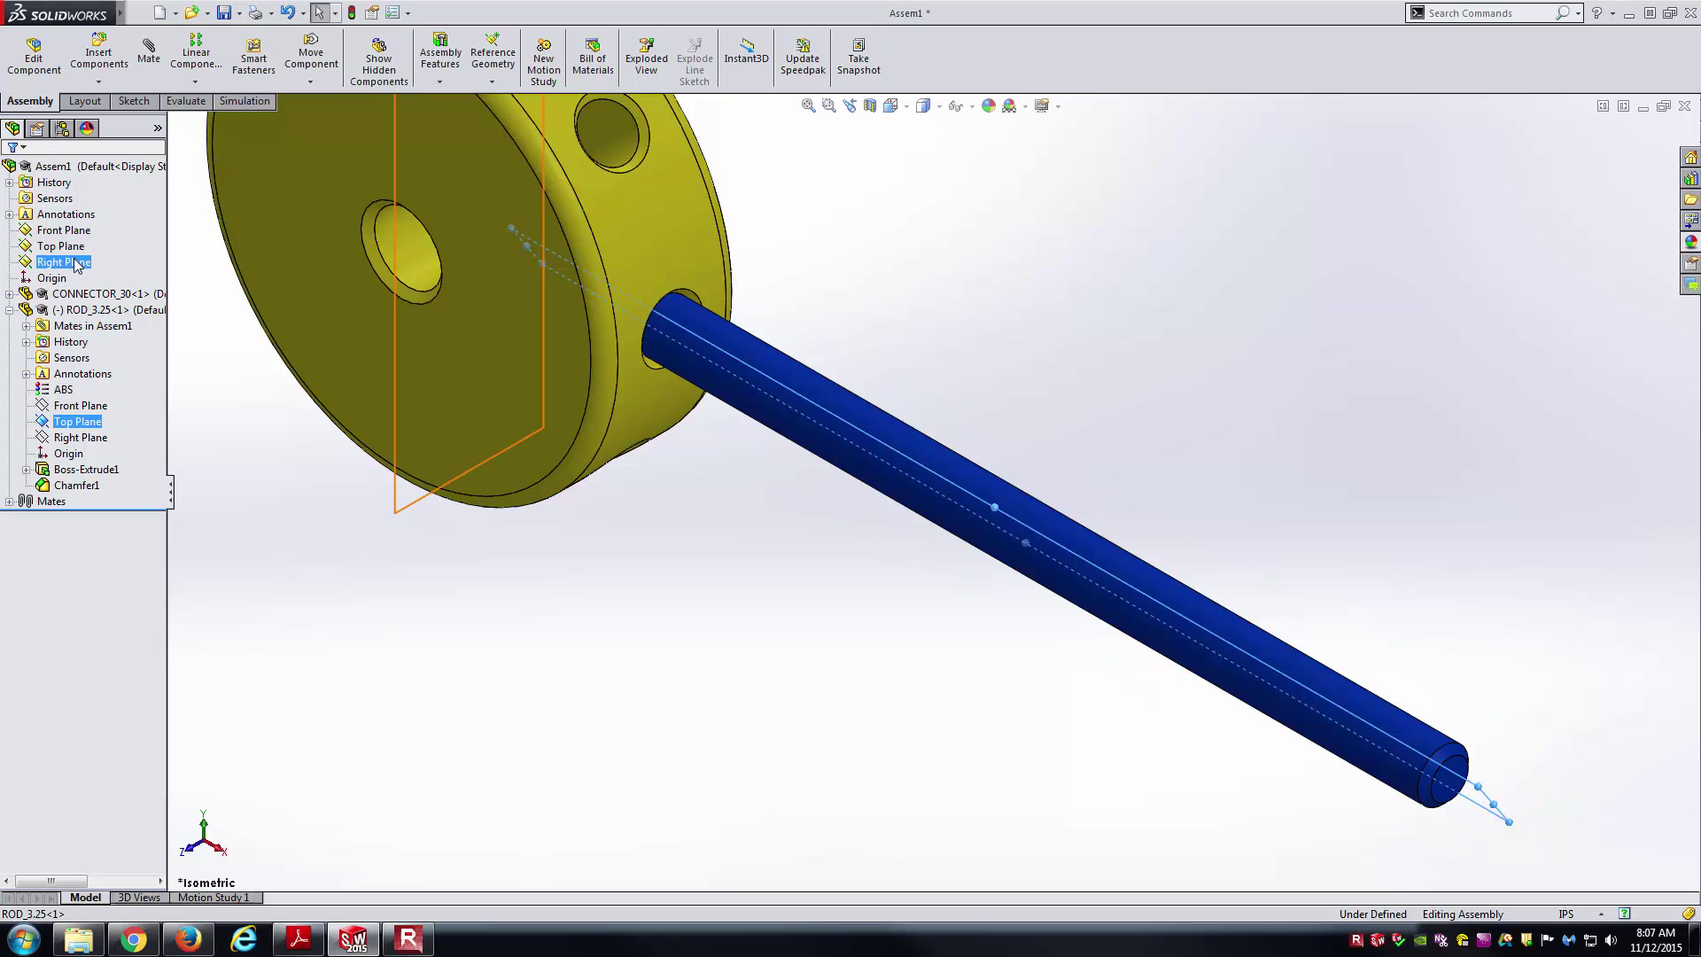
scroll(532, 447, "down", 3)
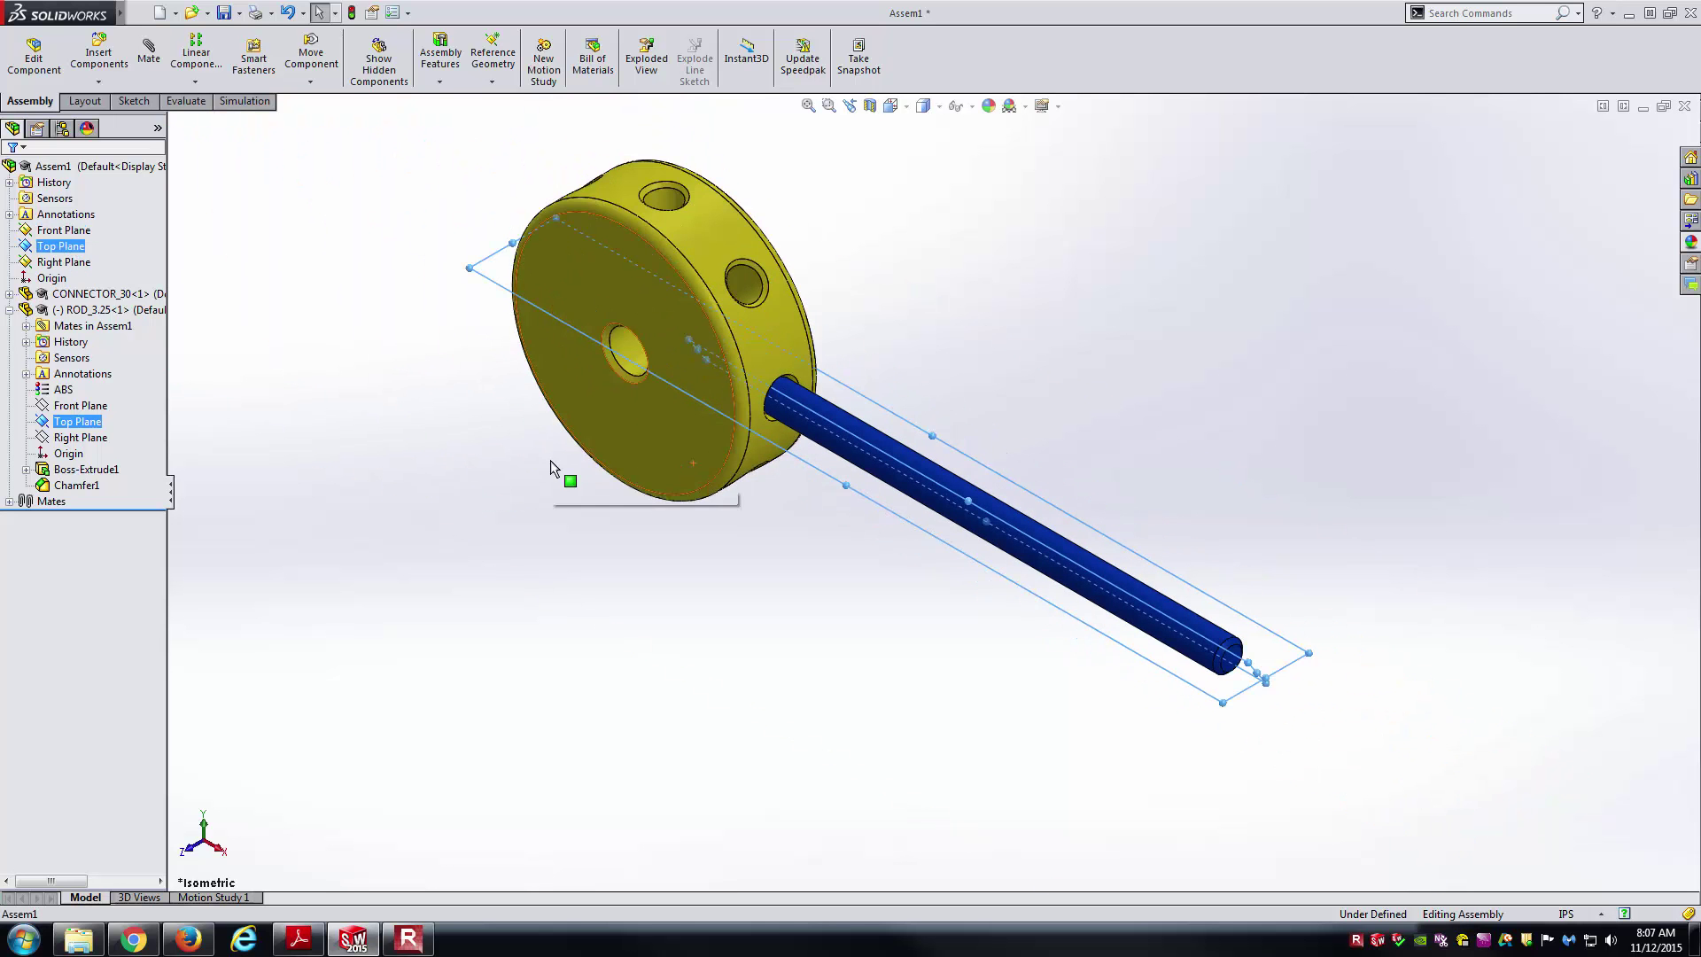
middle_click_drag(550, 460, 416, 372)
left_click(148, 51)
middle_click_drag(361, 299, 617, 470)
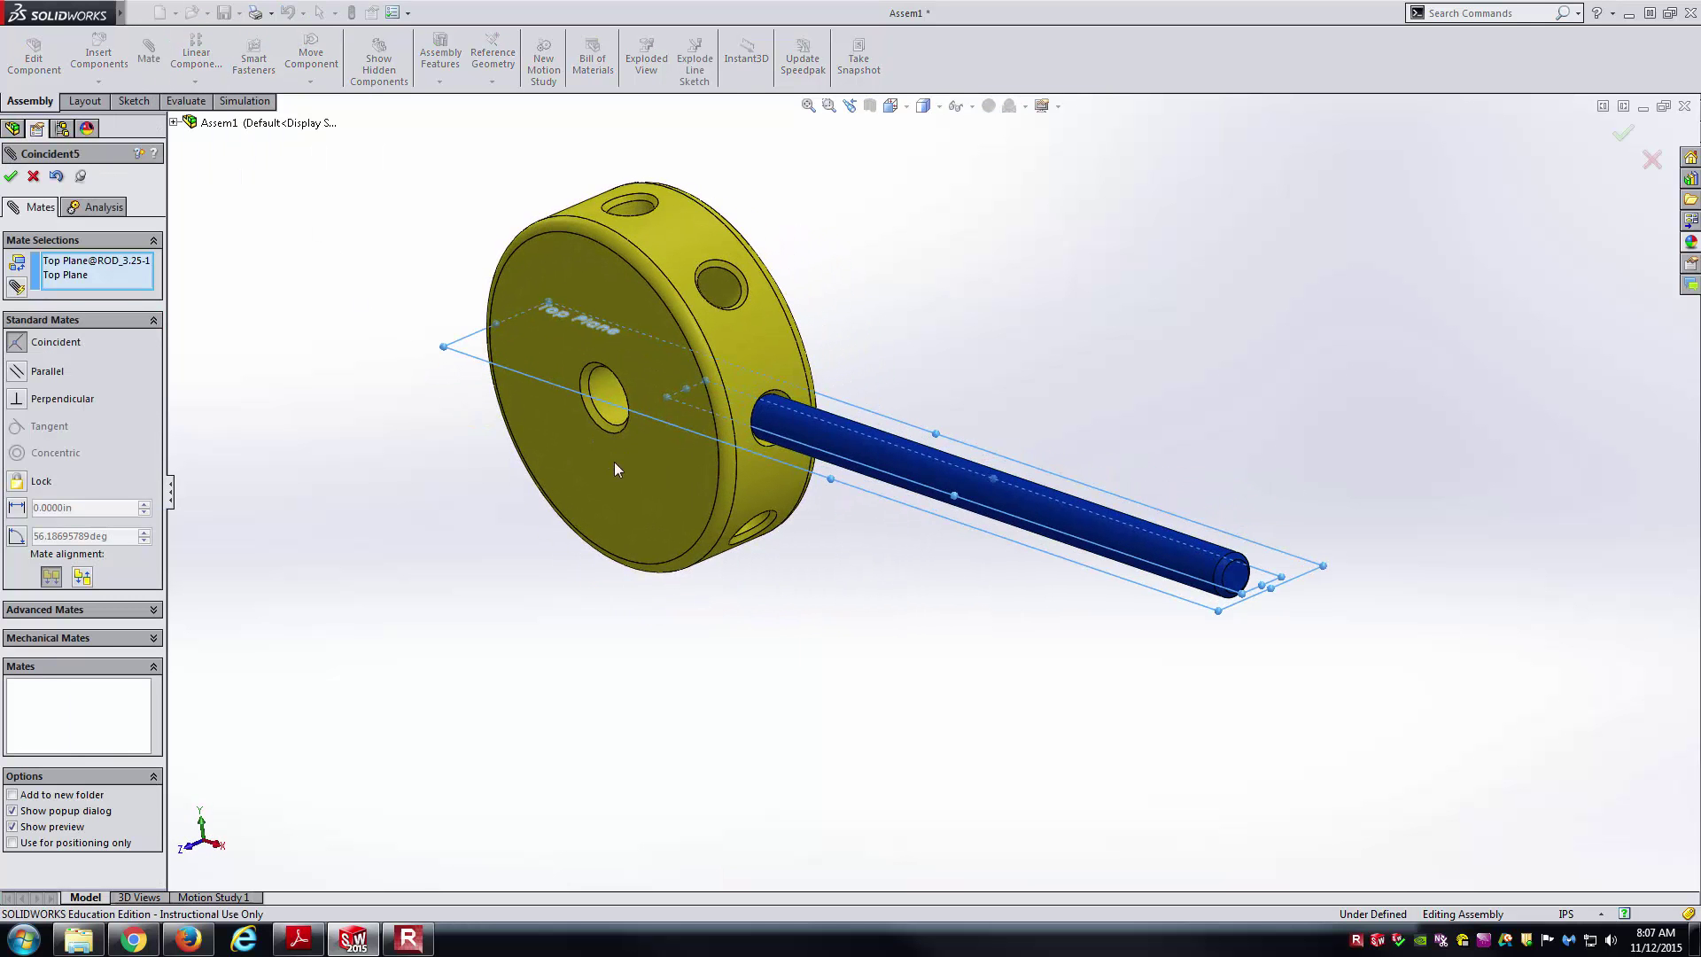
left_click(14, 179)
left_click(14, 179)
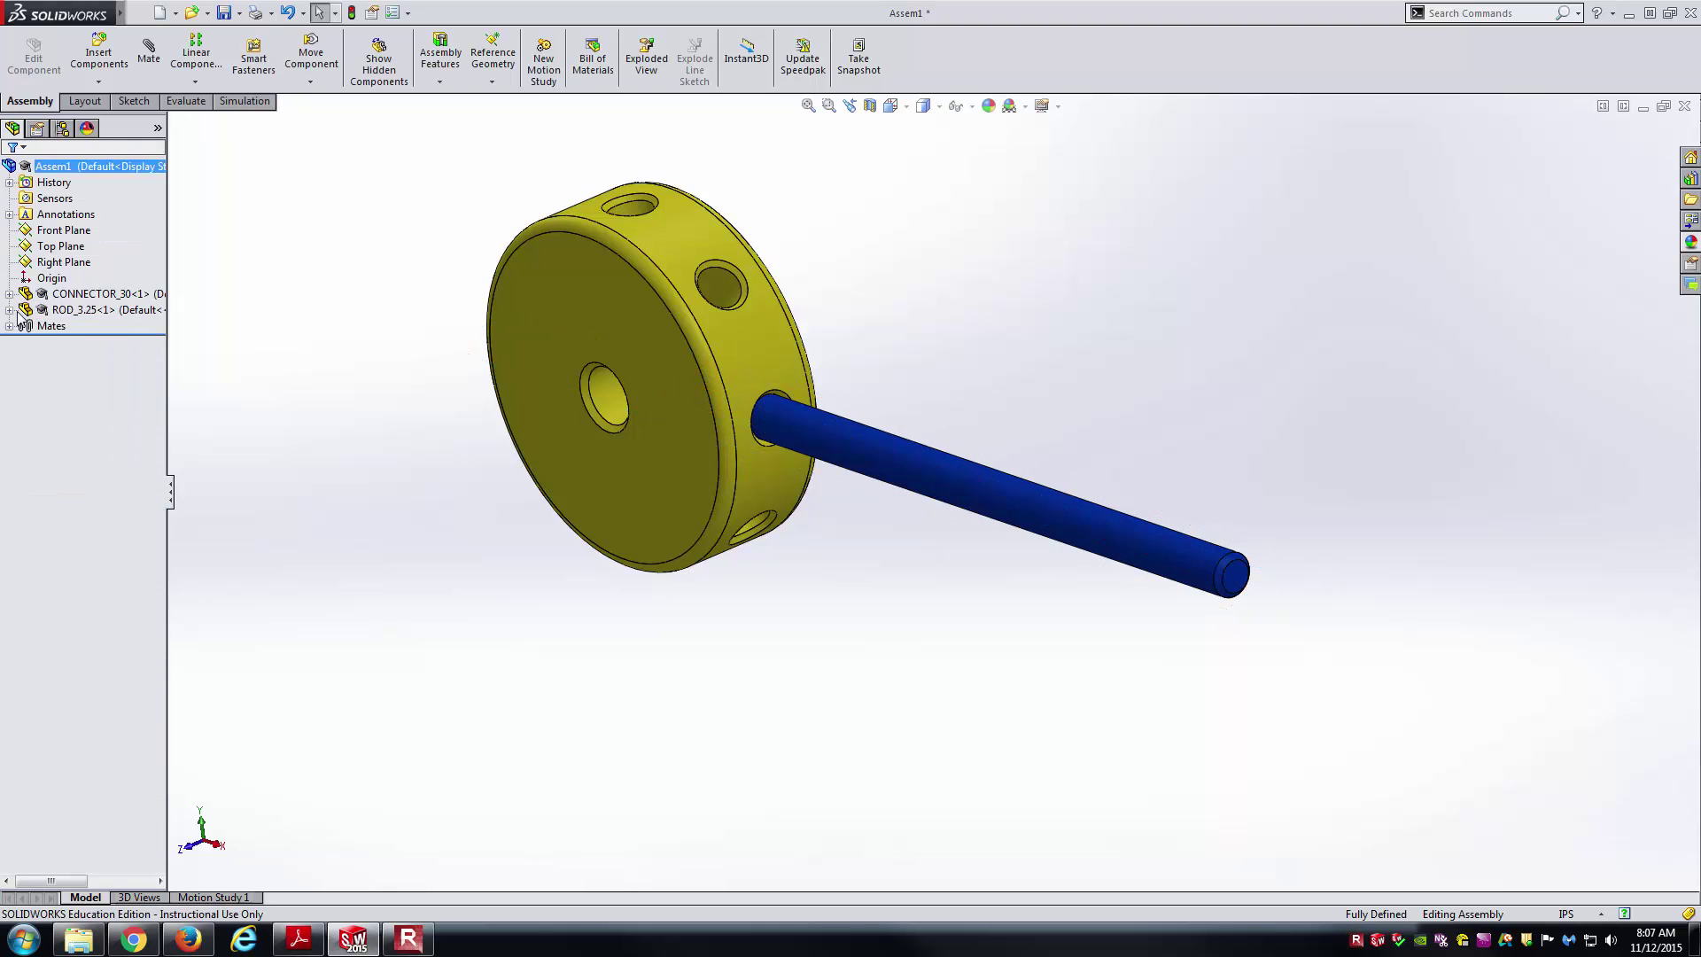
key("ctrl+7")
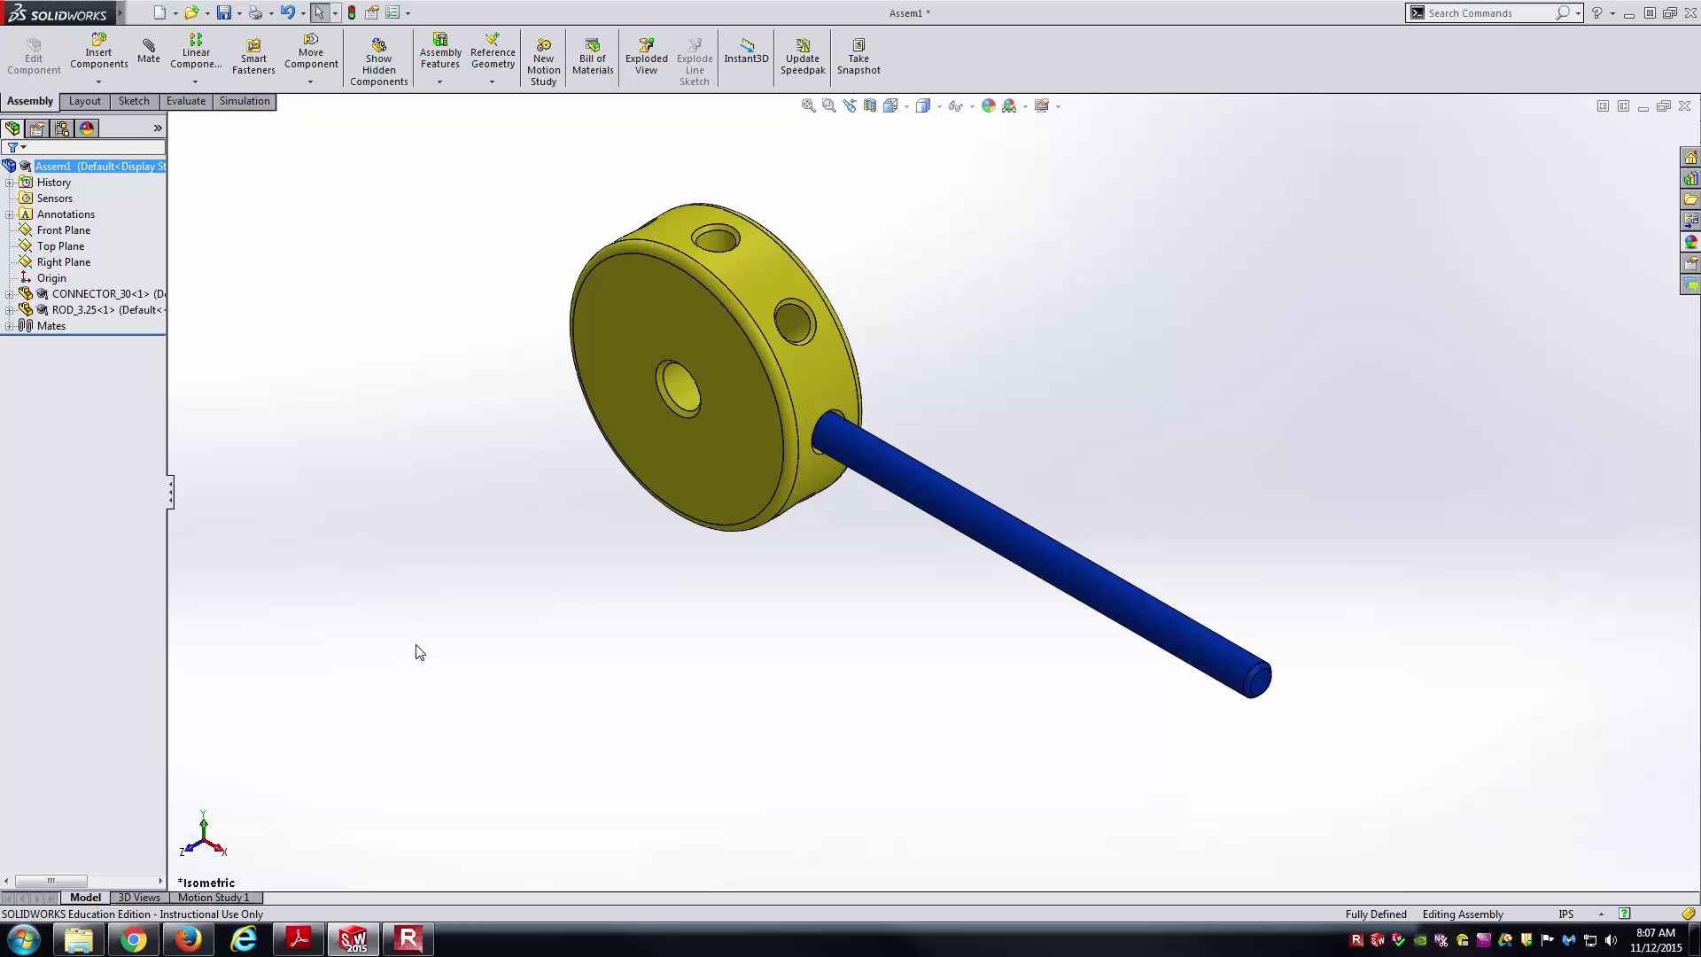
- Check the drawing in Adobe Reader, return to SOLIDWORKS and place a second copy of CONNECTOR_30 beyond the rod's free end
left_click(305, 946)
left_click(302, 946)
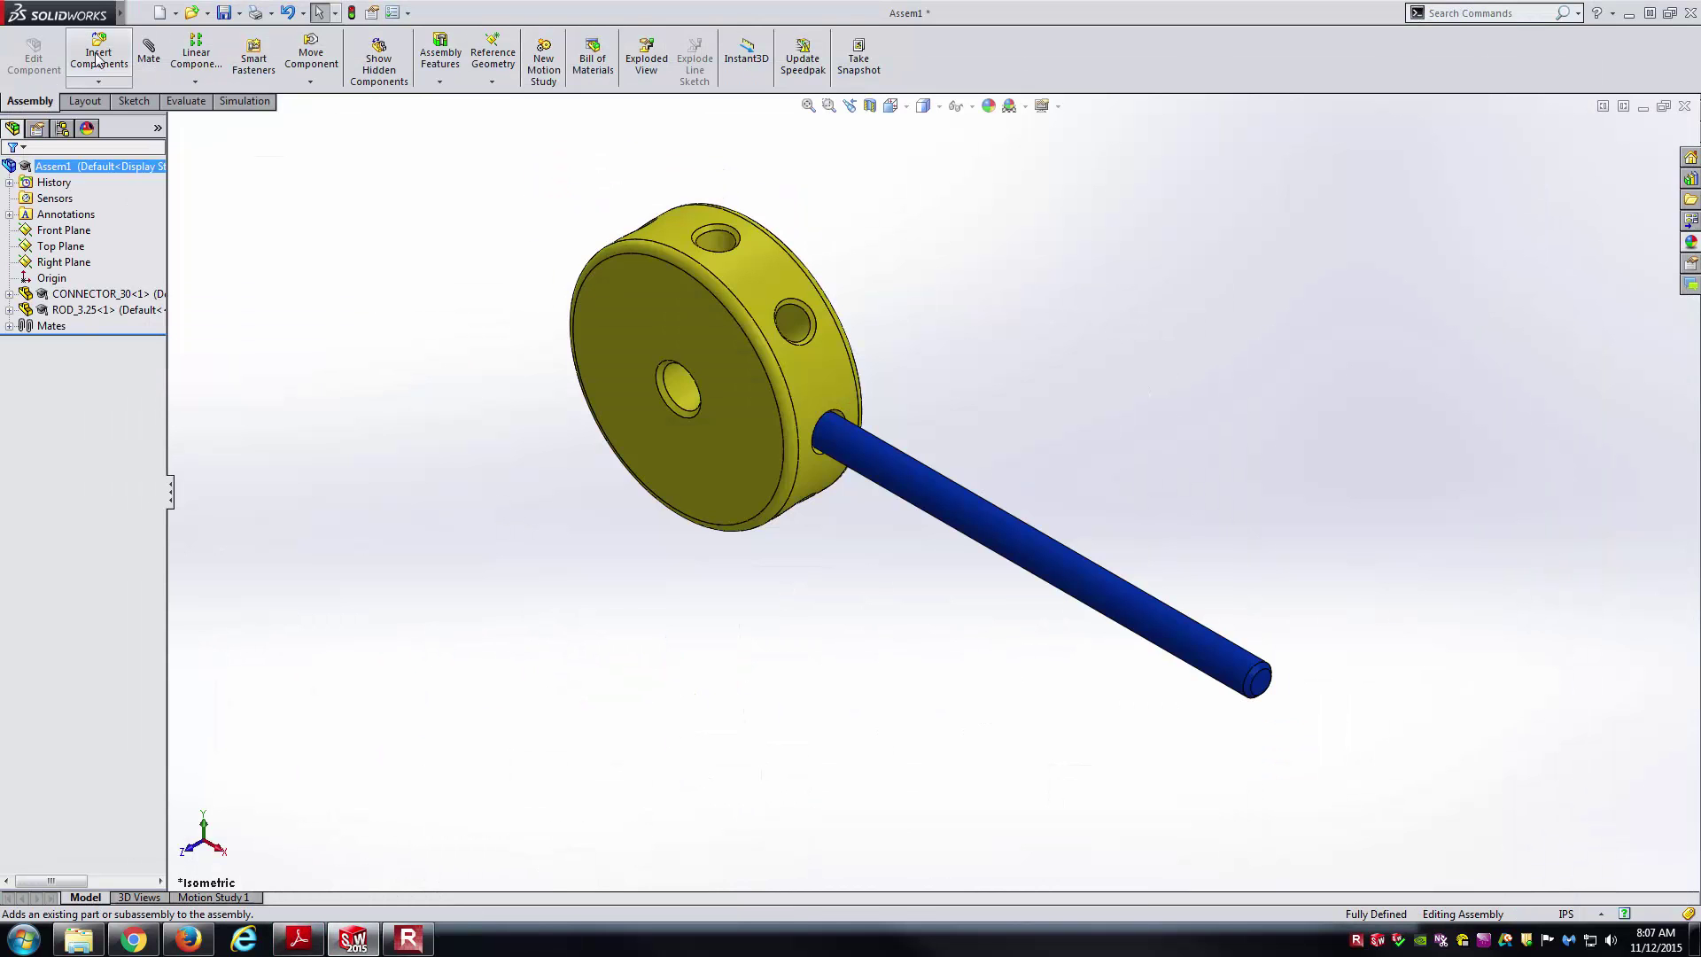
key("z")
middle_click_drag(1330, 420, 1218, 440, "ctrl")
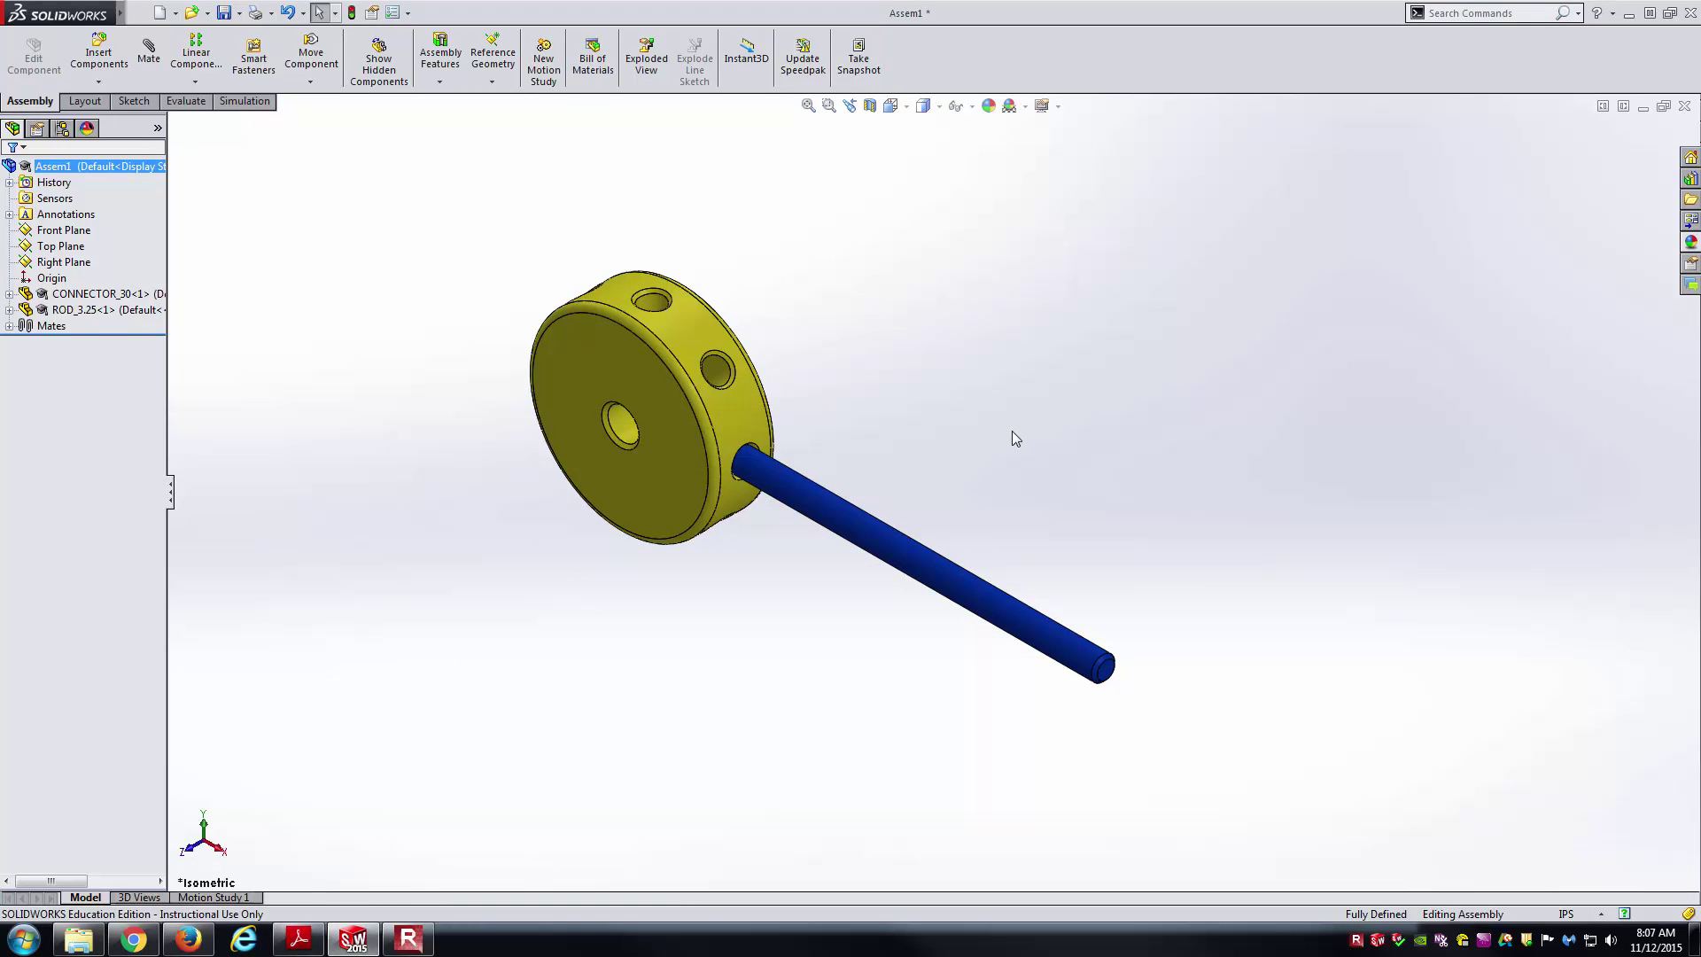
left_click_drag(683, 414, 1312, 649, "ctrl")
left_click(1085, 428)
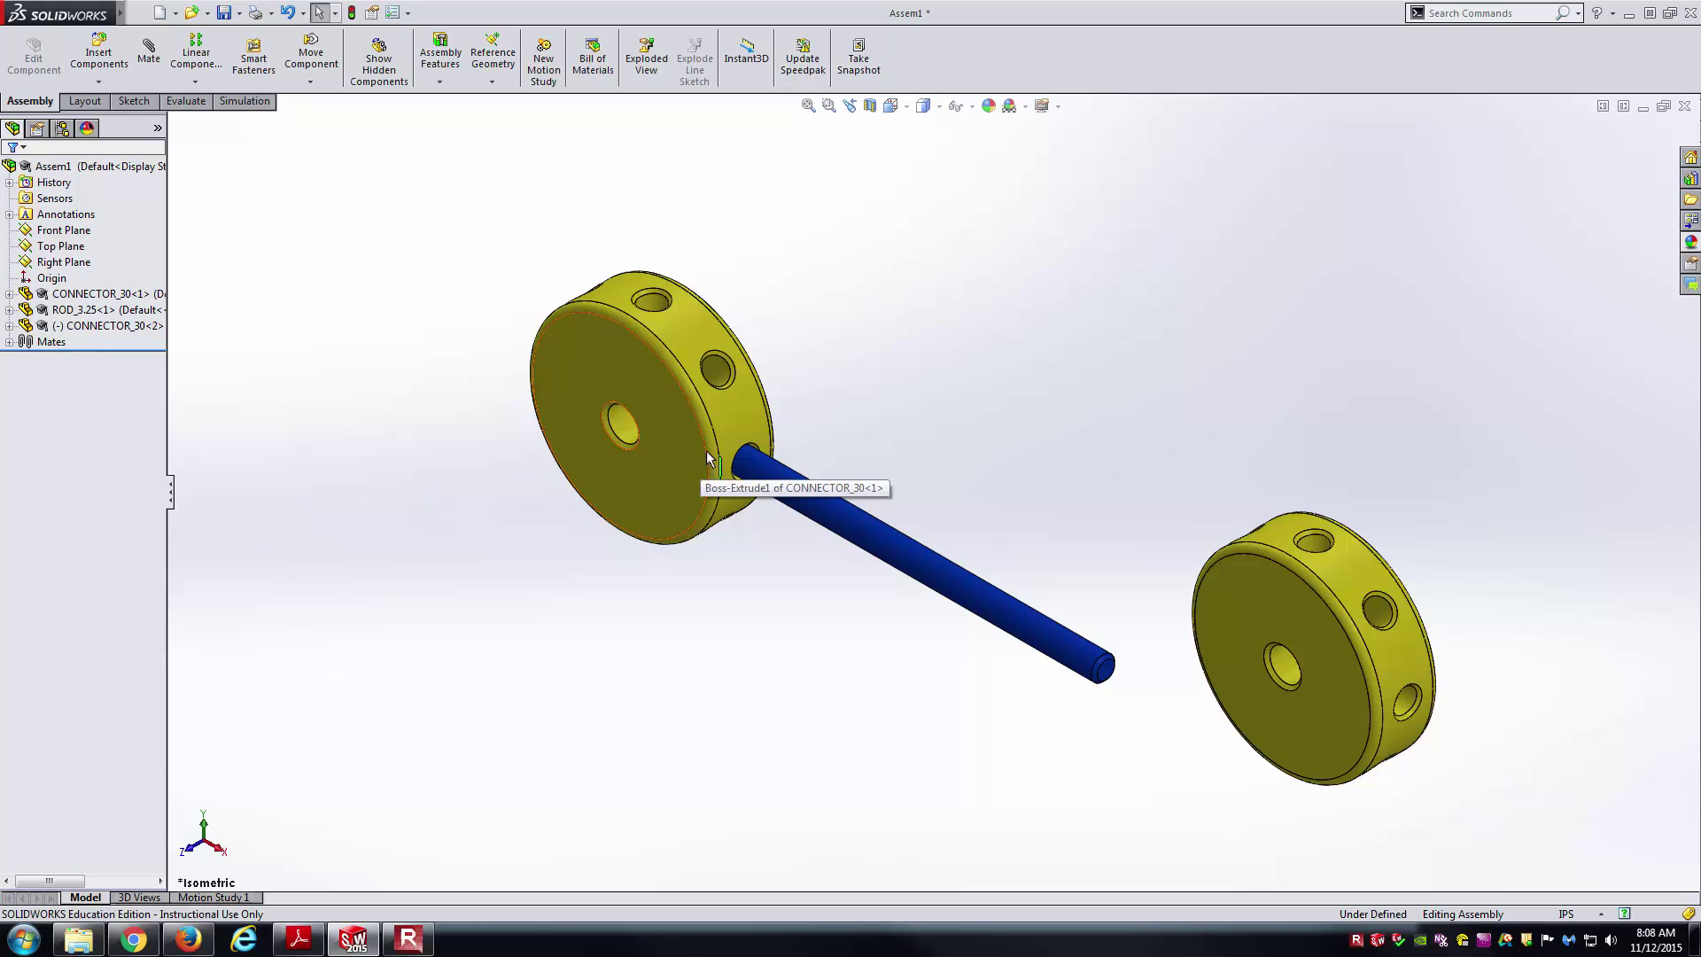
left_click(746, 399)
left_click(917, 441)
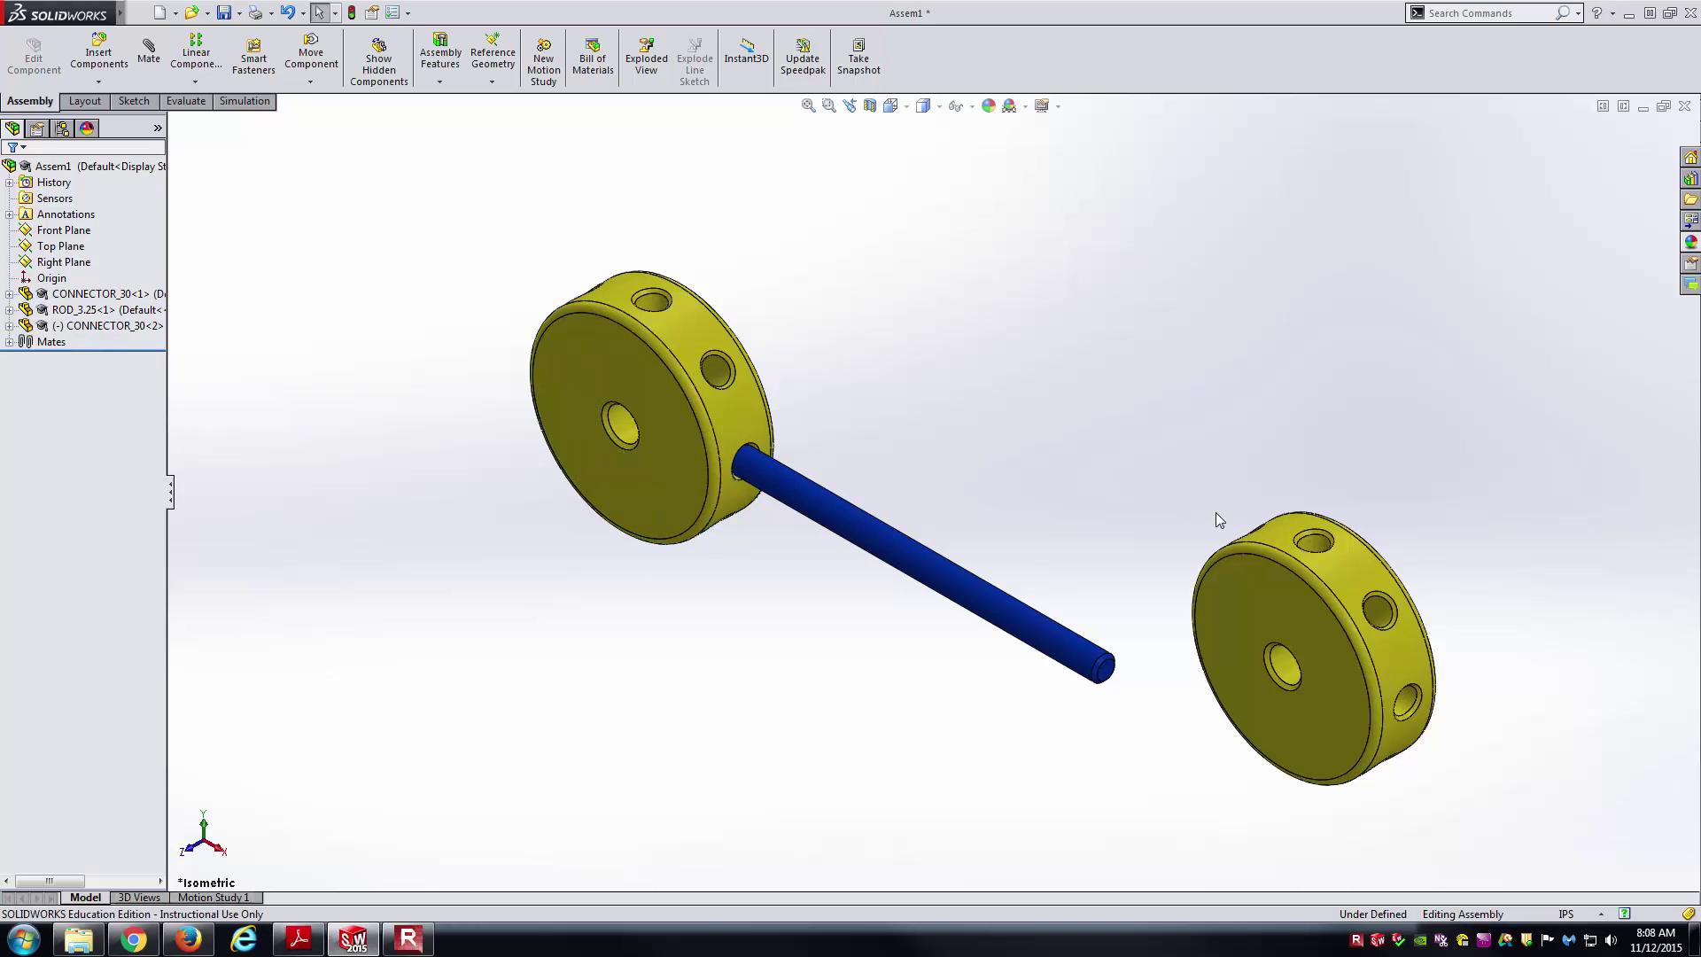
mouse_move(1257, 539)
left_mouse_down()
mouse_move(1231, 508)
mouse_move(1245, 528)
left_mouse_up()
left_click(1116, 521)
- Add a concentric mate between the rod's cylindrical face and the facing rim hole of the second connector
middle_click_drag(1116, 521, 512, 296)
left_click(150, 62)
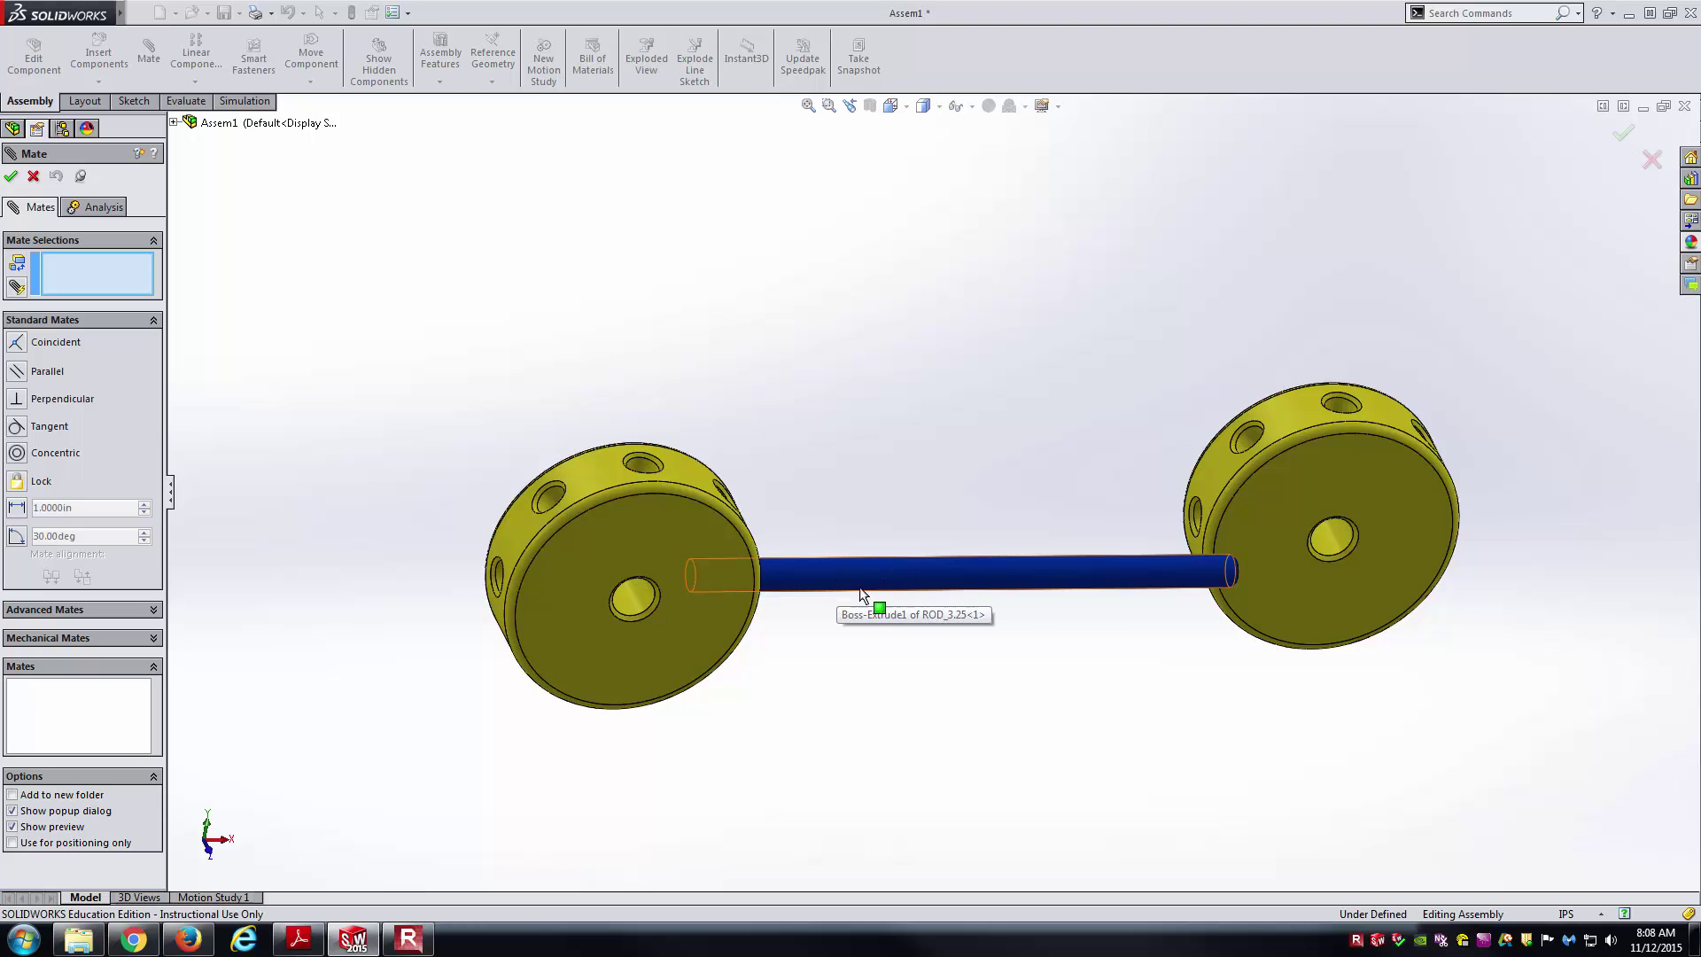
middle_click_drag(921, 585, 1229, 553)
scroll(1229, 554, "down", 3)
left_click(1149, 558)
left_click(985, 457)
key("Return")
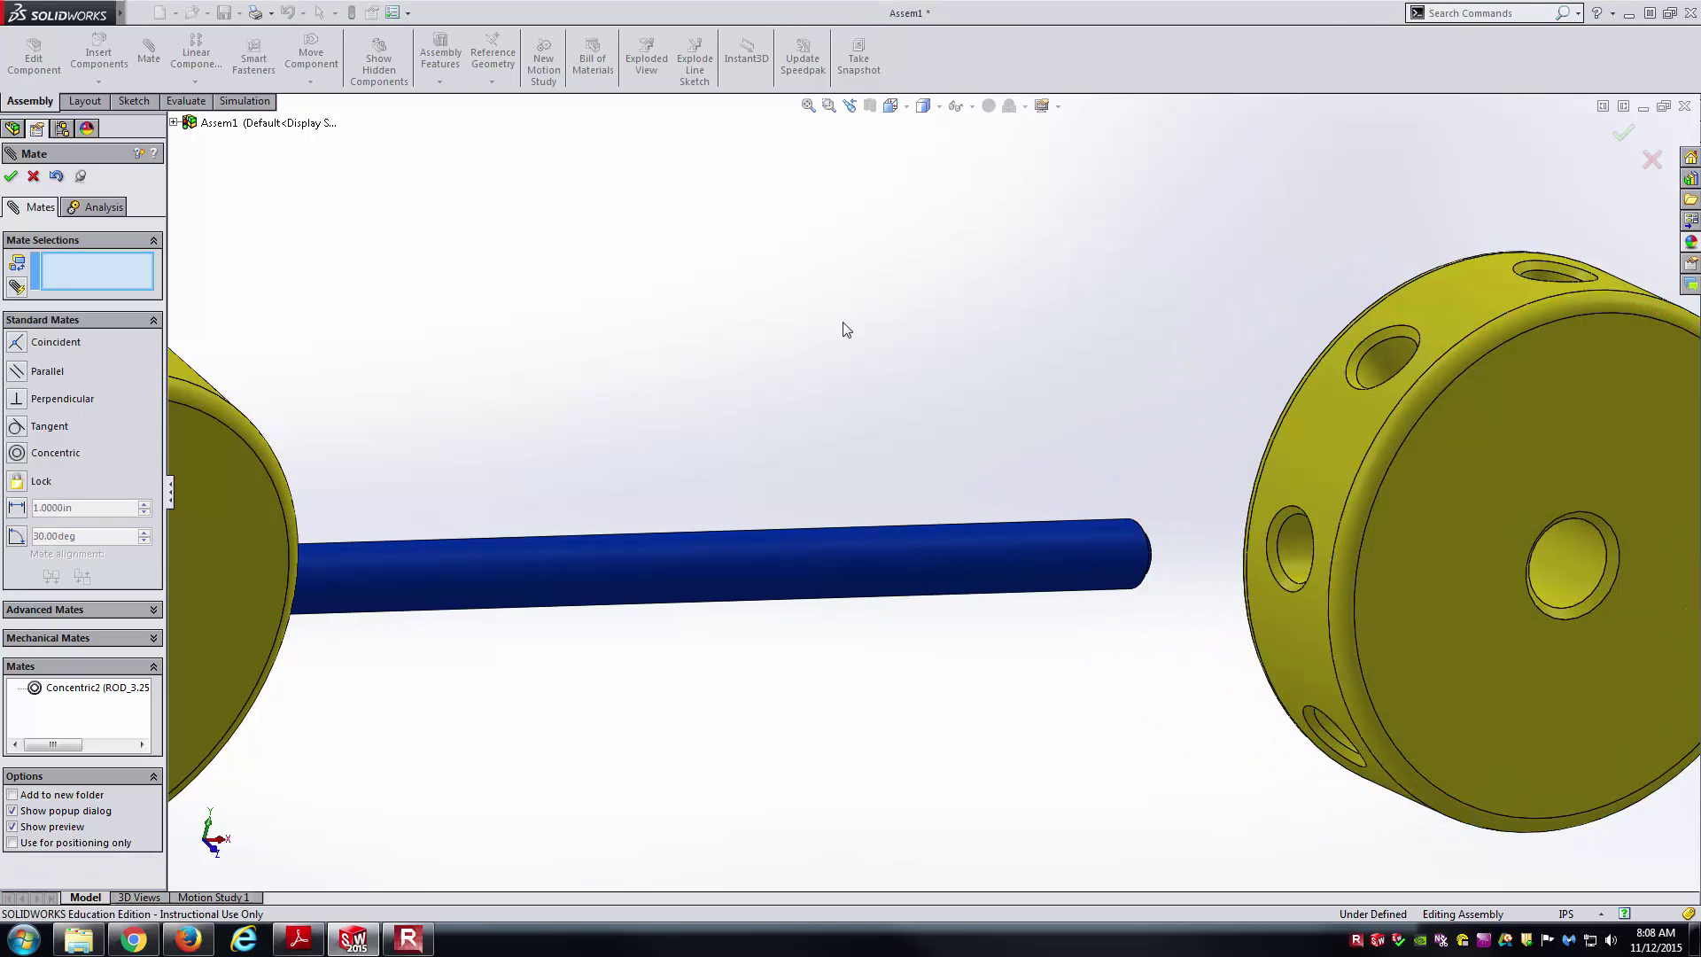
- Add a coincident mate between the rod's free end face and the flat bottom of the second connector's rim hole
scroll(1180, 520, "up", 3)
left_click(1337, 540)
left_click(1156, 567)
key("Return")
middle_click_drag(911, 532, 1125, 464)
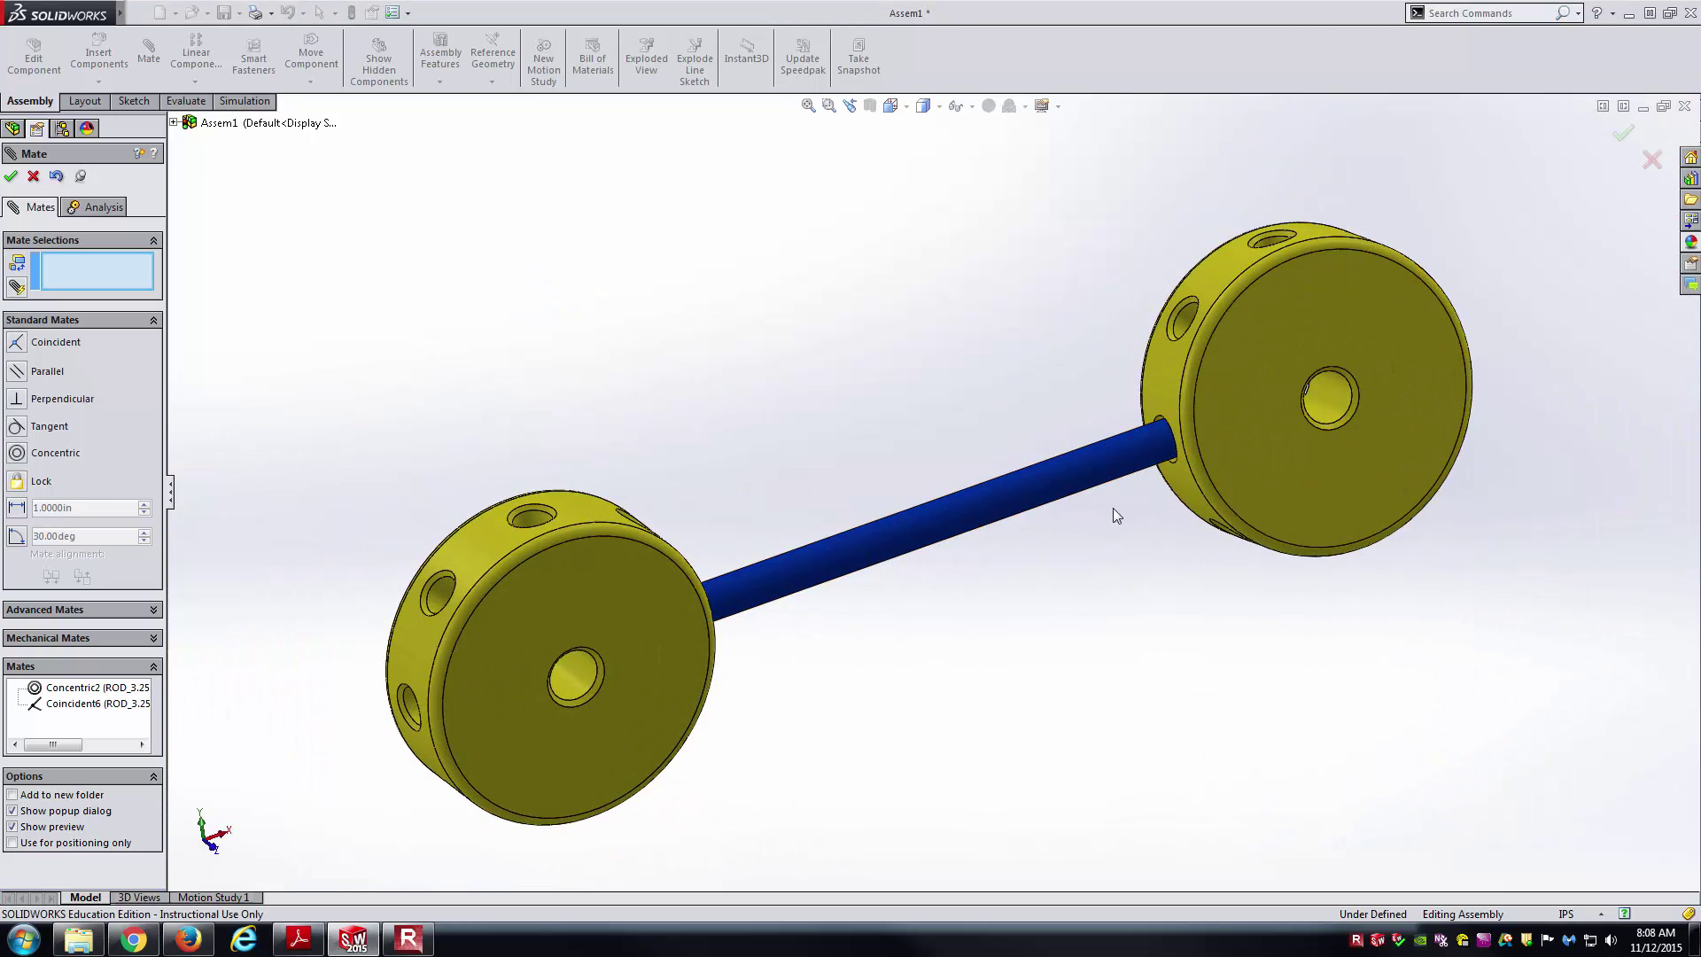
- Add a coincident mate between the front faces of the two connectors, close the Mate command and restore the isometric view
left_click(565, 616)
left_click(1246, 437)
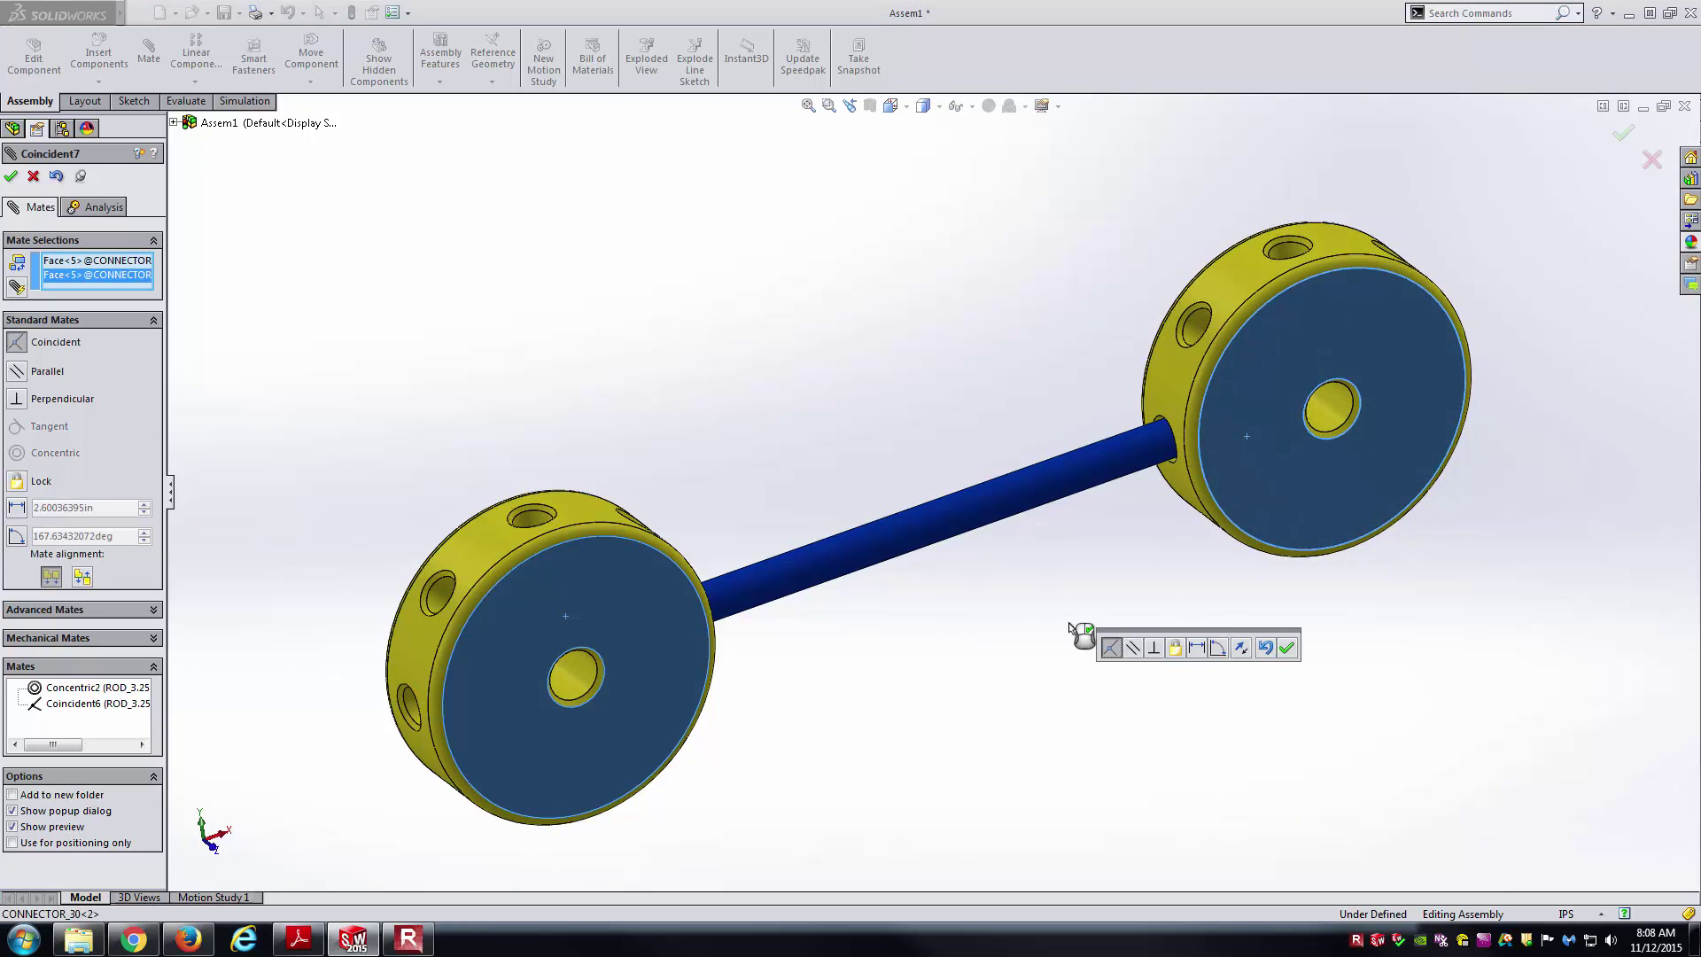
key("Return")
left_click(1248, 431)
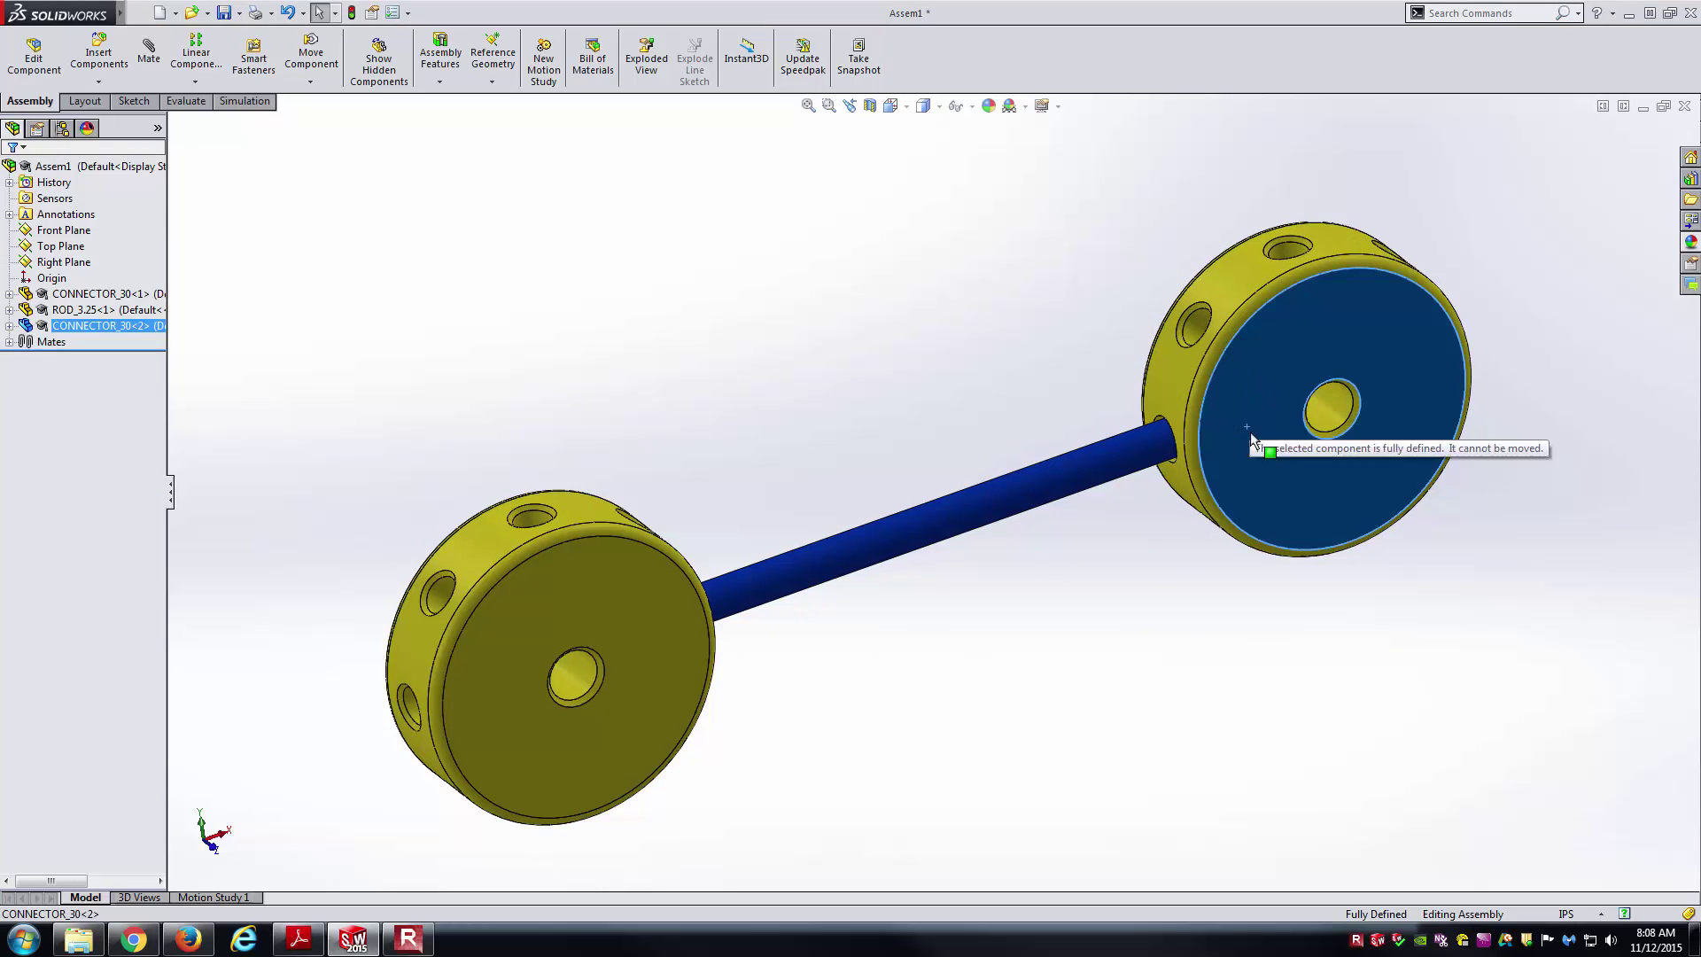
left_click(954, 310)
key("ctrl+7")
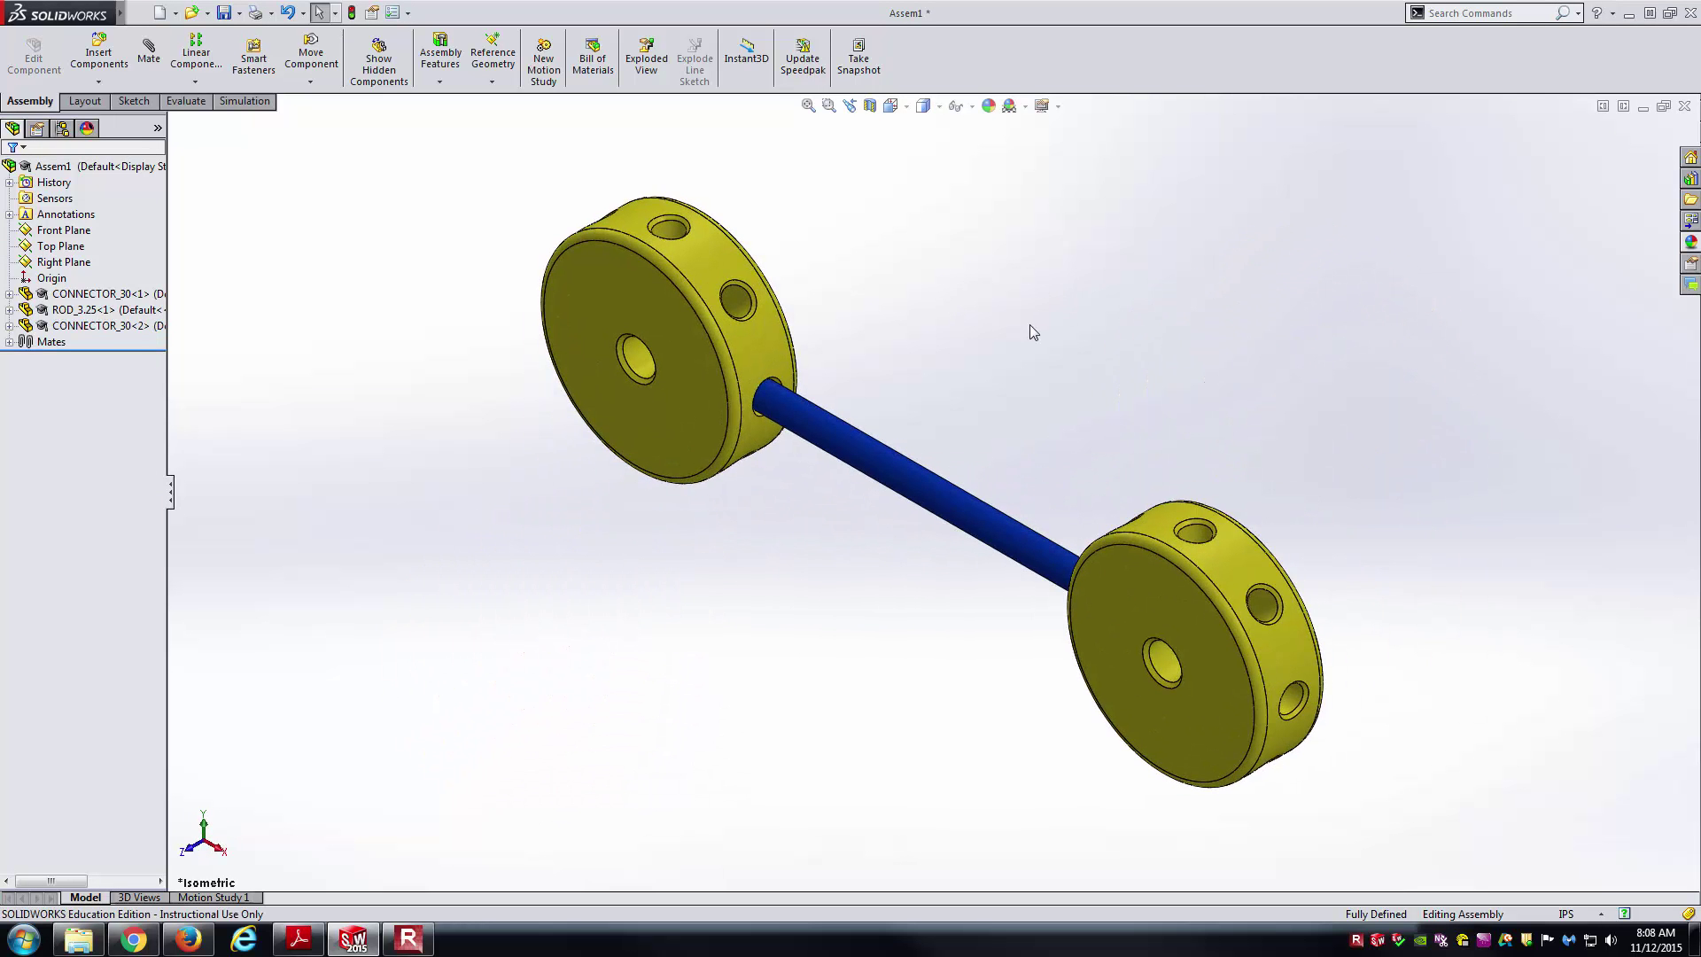
- Insert one ROD_2.25 part and place it above the first yellow connector
key("alt+Tab")
left_click(99, 55)
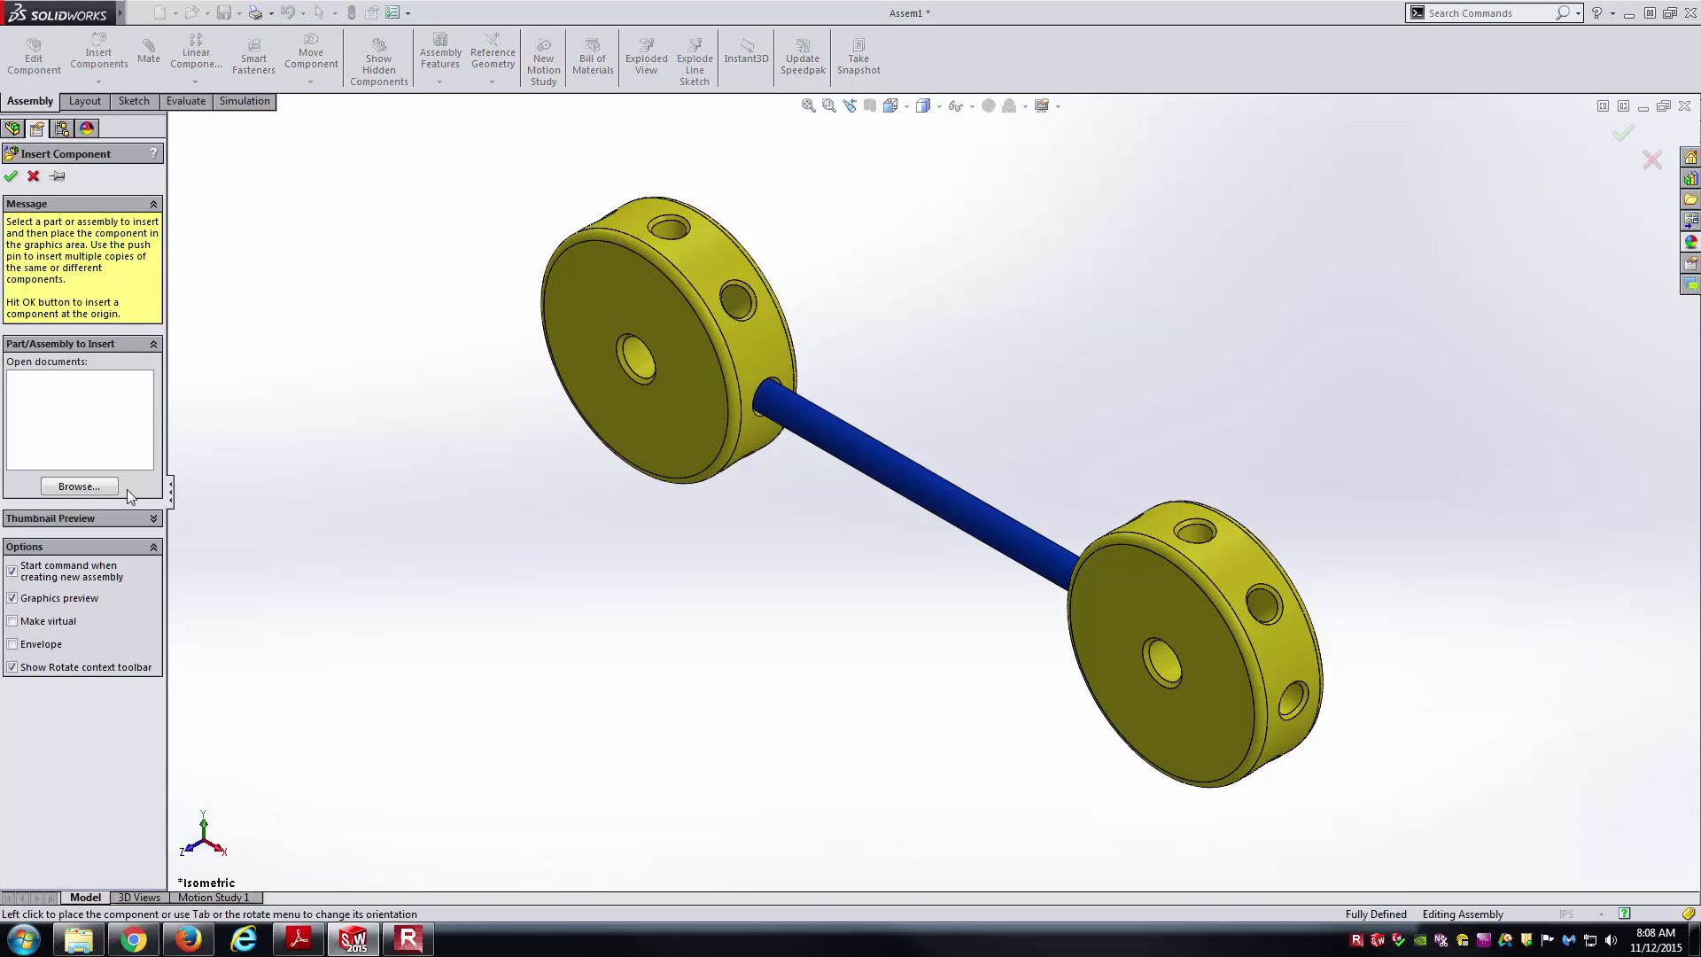
left_click(80, 489)
left_click(1081, 329)
double_click(1080, 329)
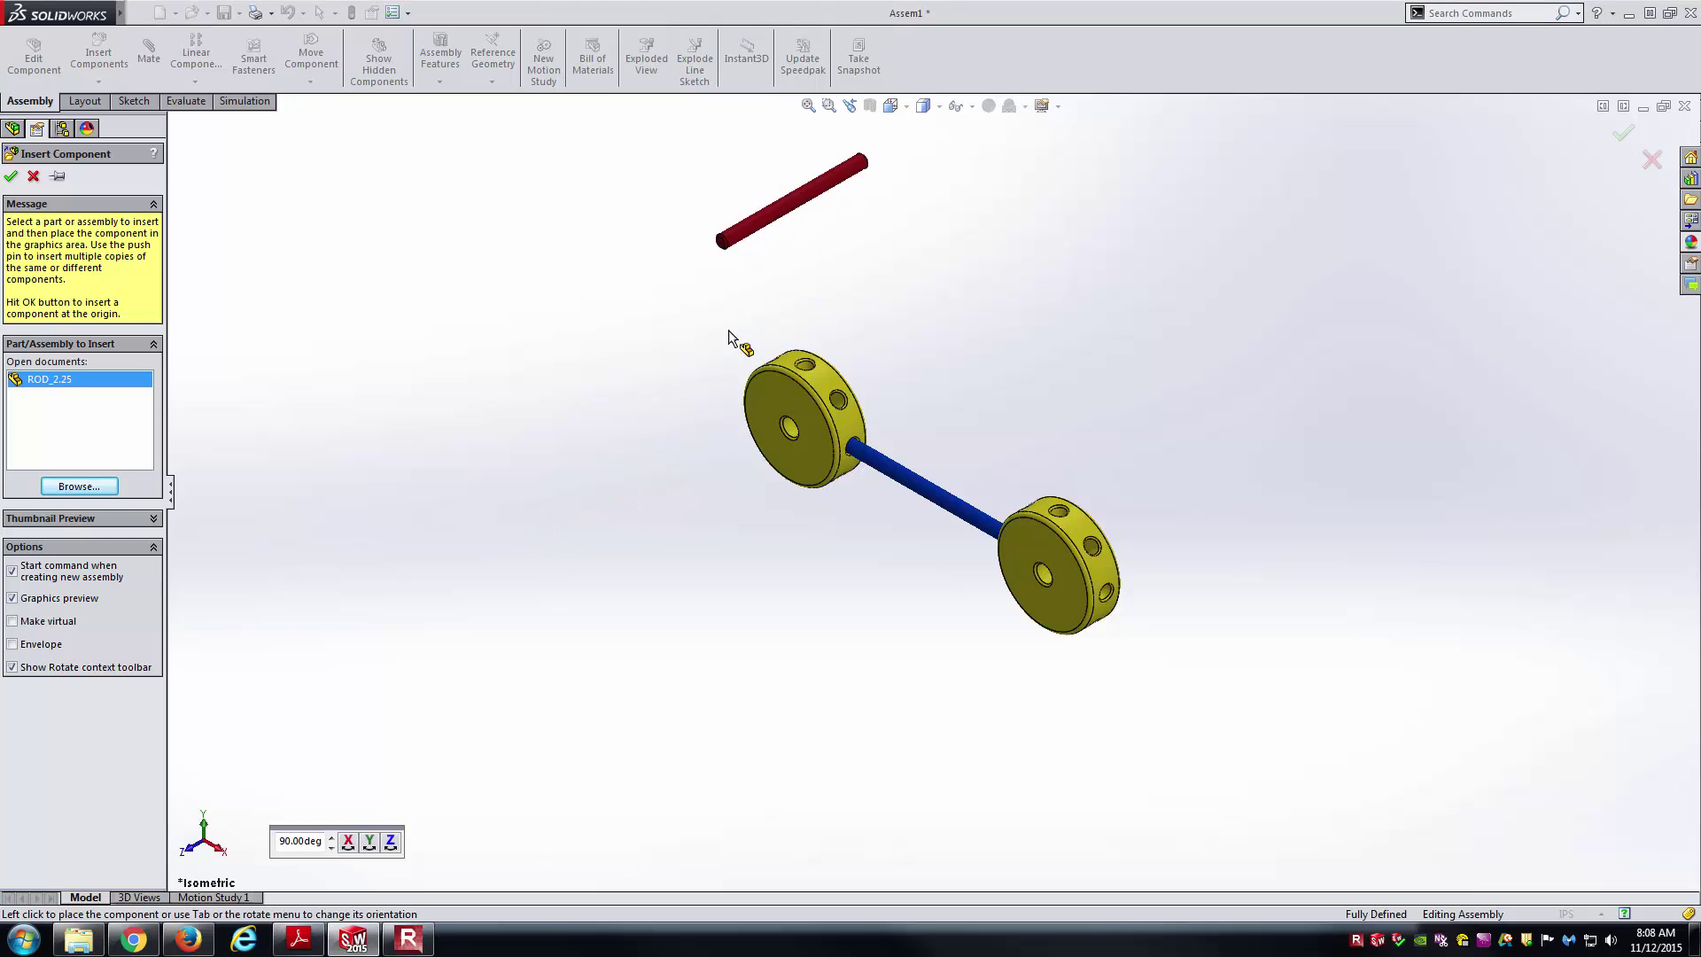
left_click(729, 330)
key("f")
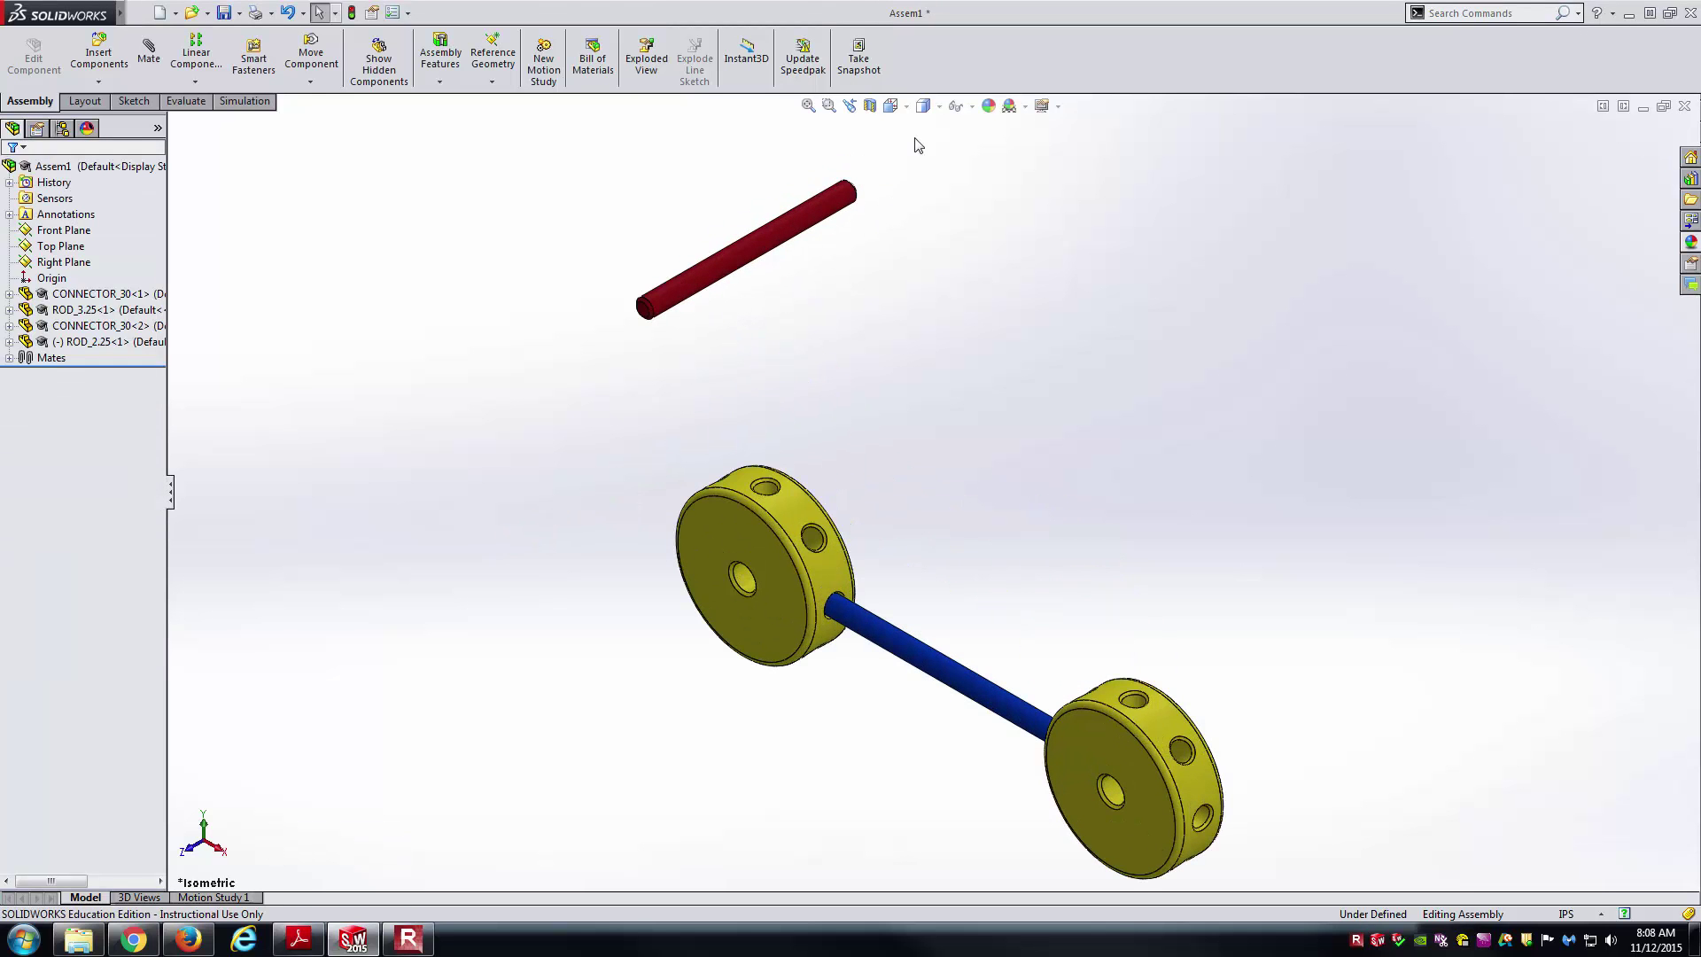
- Rotate the red ROD_2.25 freely until it stands roughly vertical above the first connector
left_click(311, 55)
left_click(310, 81)
left_click(350, 115)
left_click_drag(834, 208, 620, 270)
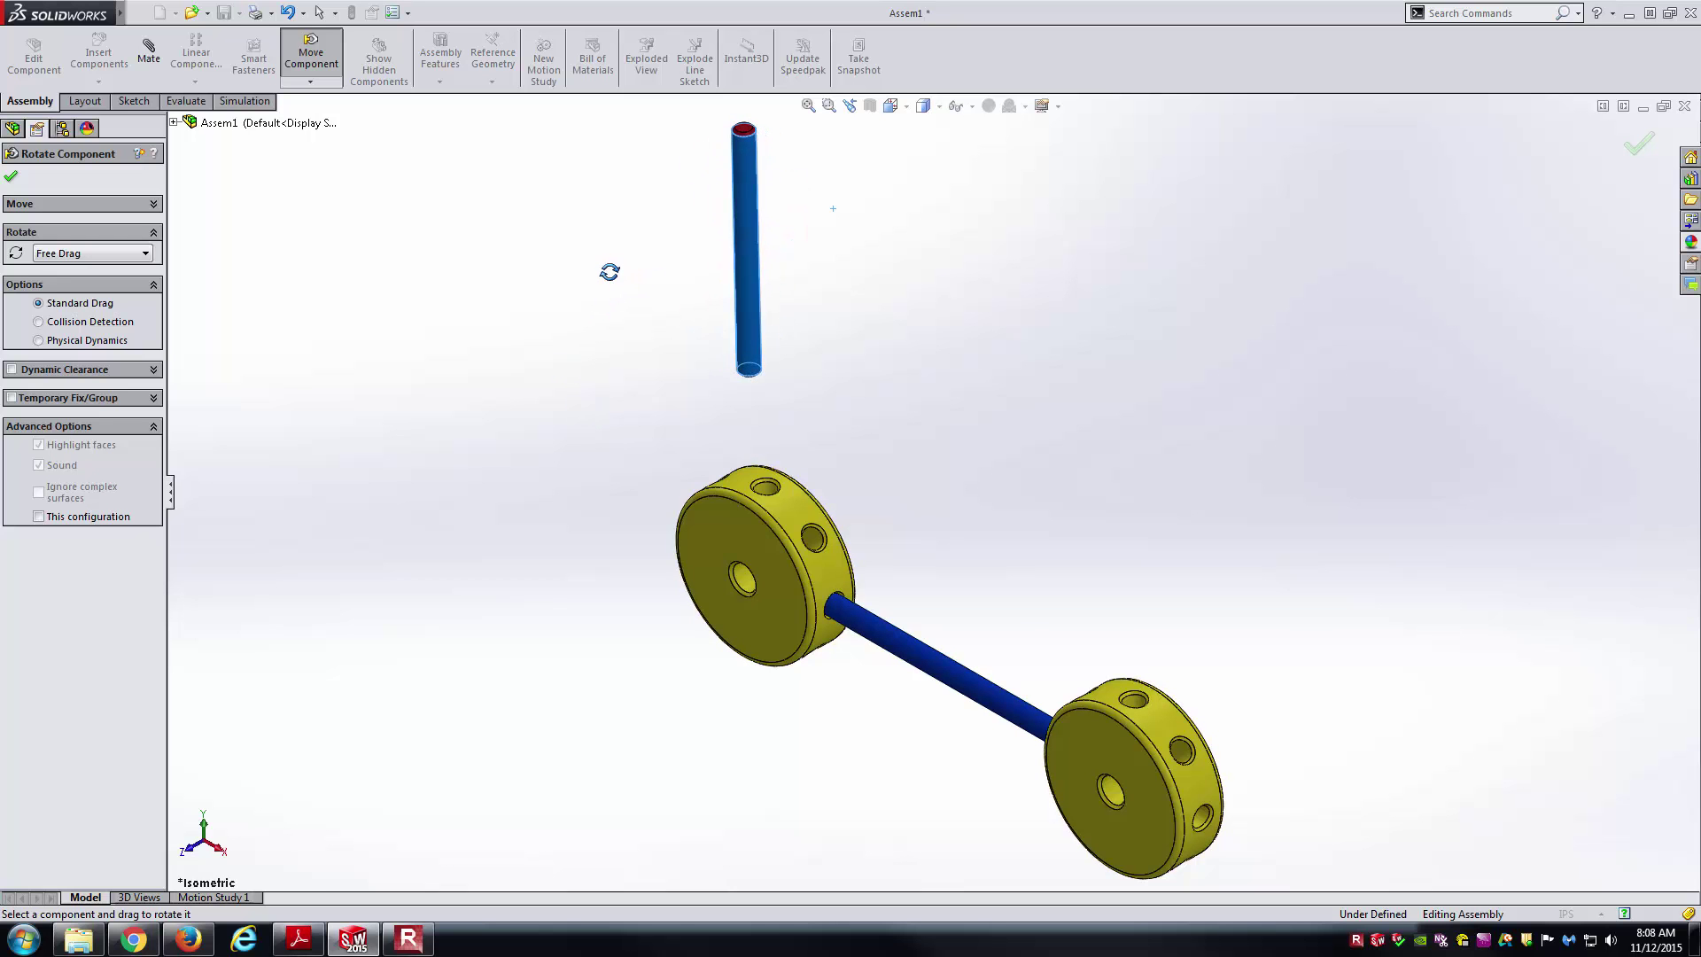
left_click(11, 177)
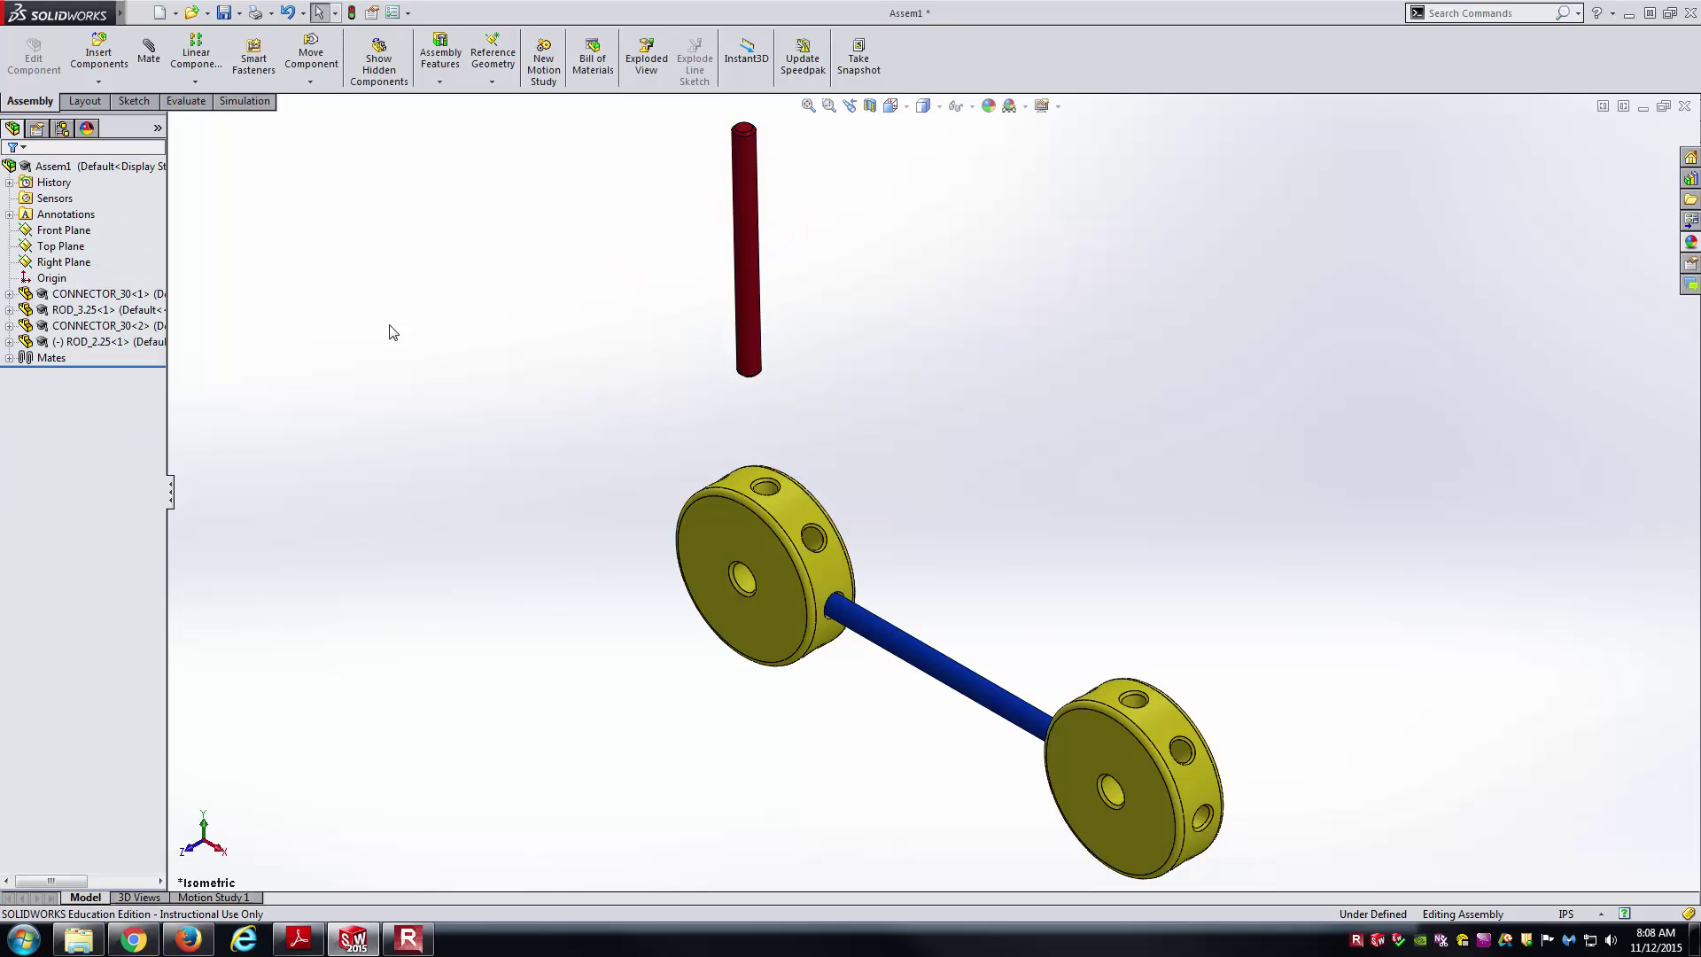
- Add a concentric mate between the red rod's cylindrical face and the top rim hole of the first connector
left_click(148, 55)
left_click(757, 315)
scroll(788, 481, "down", 3)
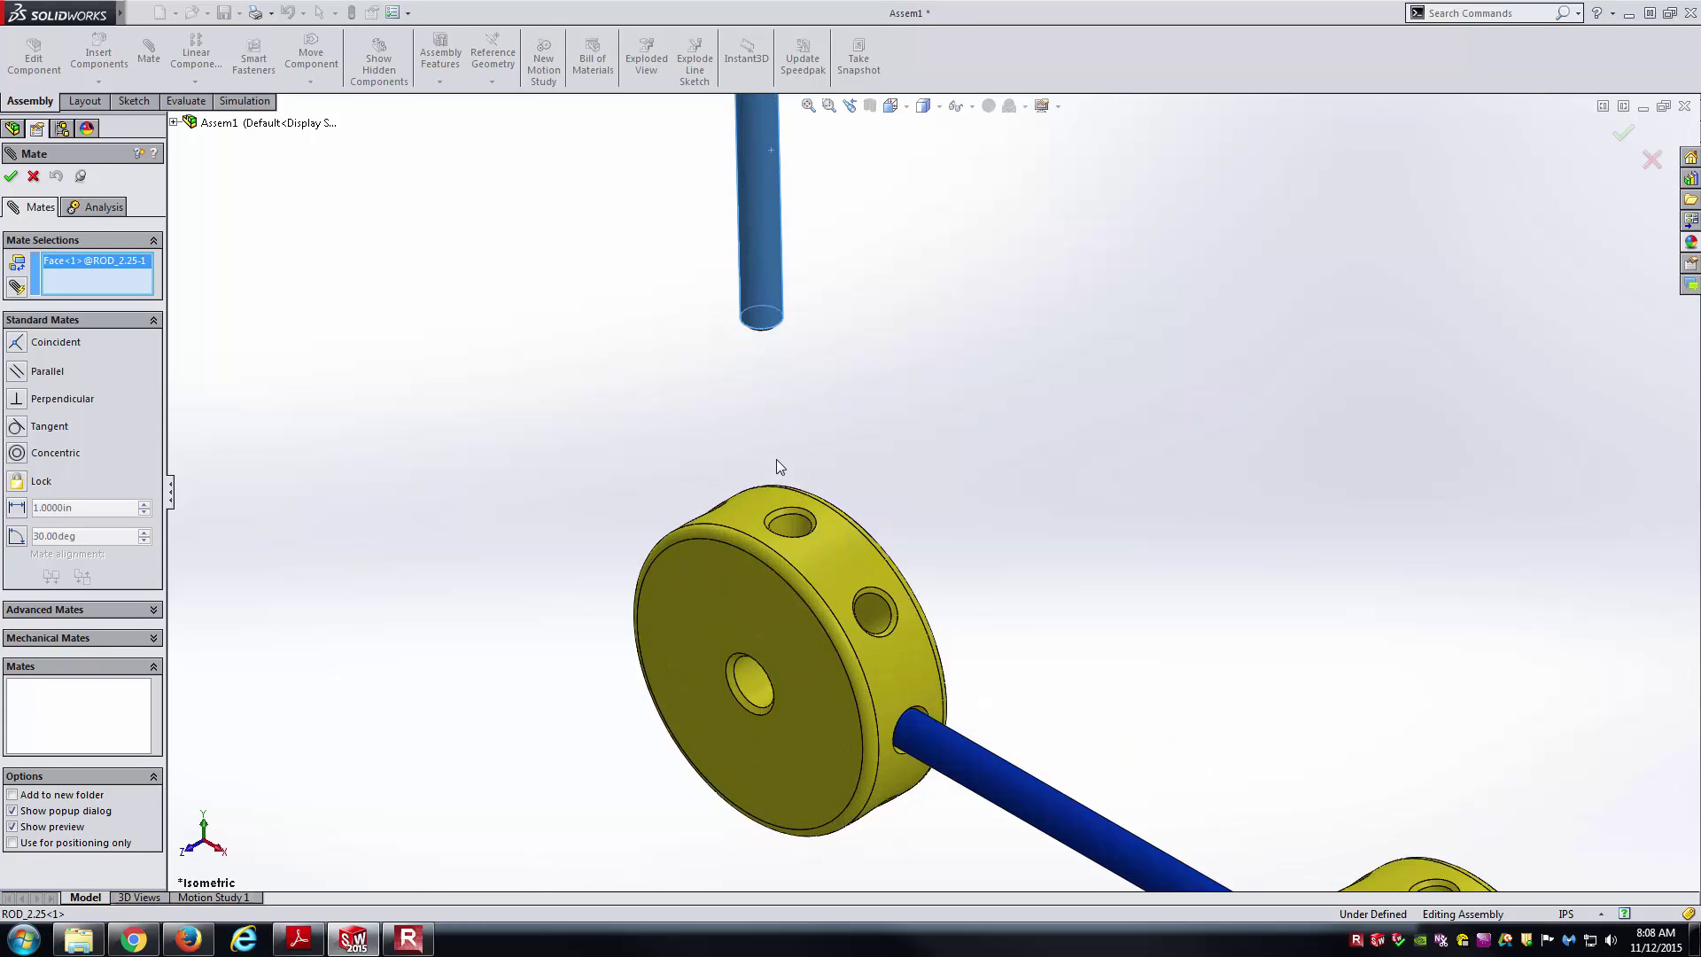
left_click(799, 528)
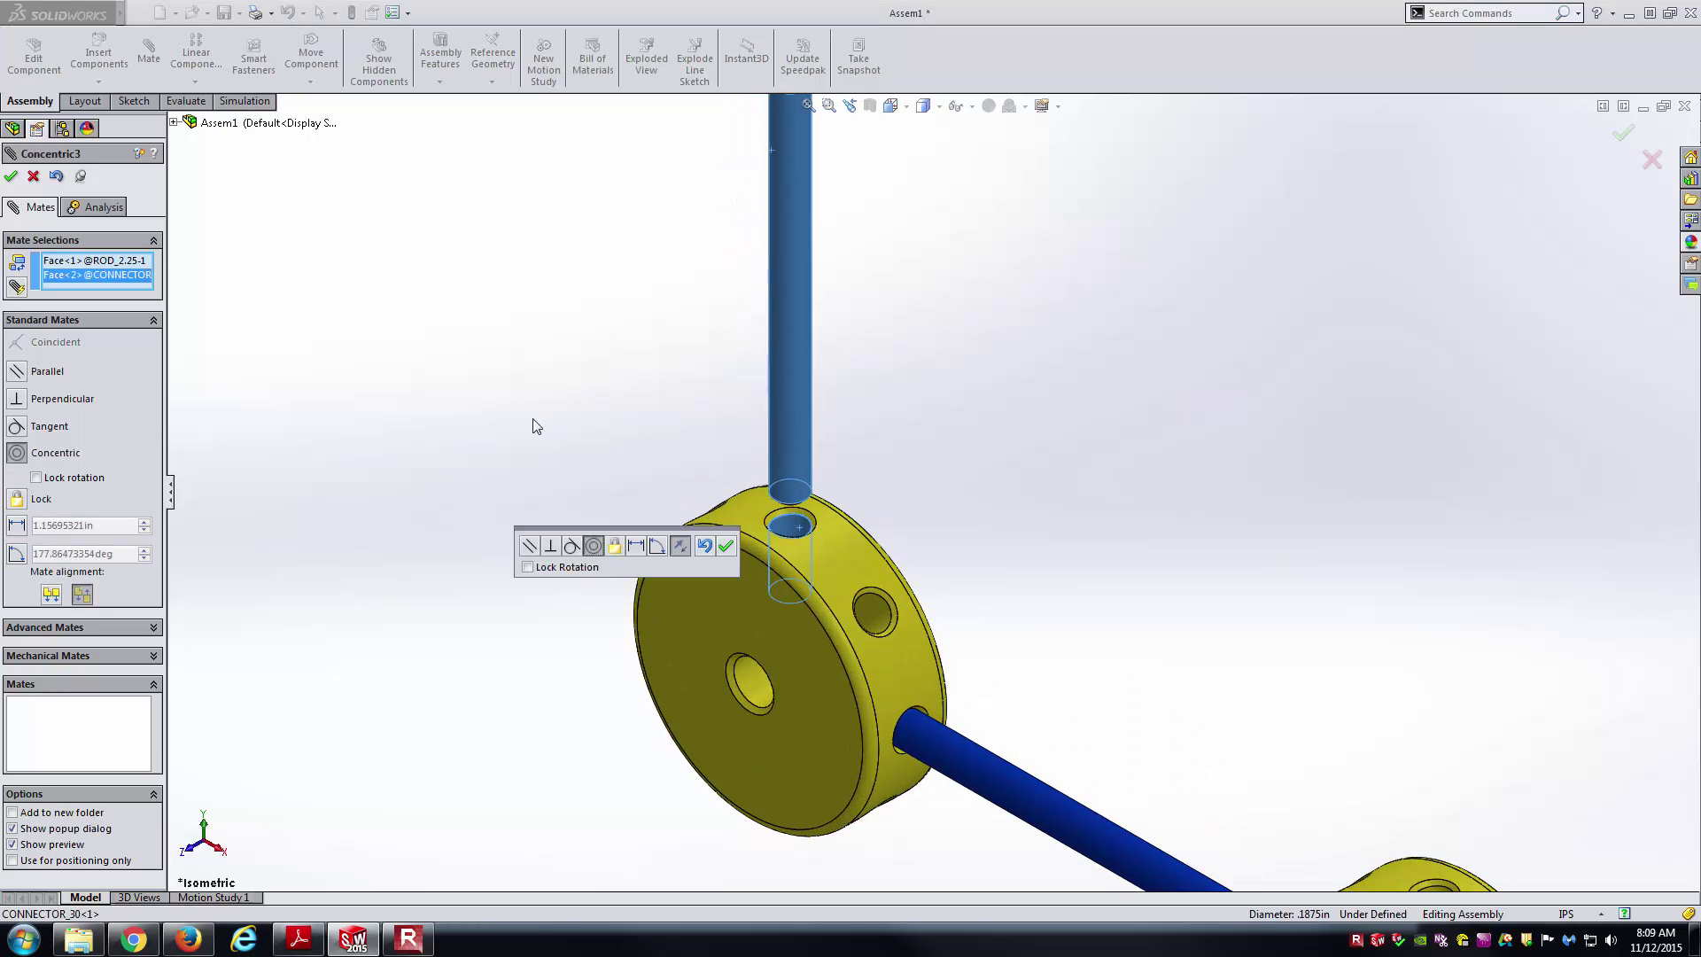
key("Return")
- Add a coincident mate between the flat bottom of the connector's top rim hole and the red rod's lower end face
left_click_drag(770, 377, 866, 259)
middle_click_drag(760, 499, 872, 275)
left_click(806, 535)
scroll(1108, 253, "down", 5)
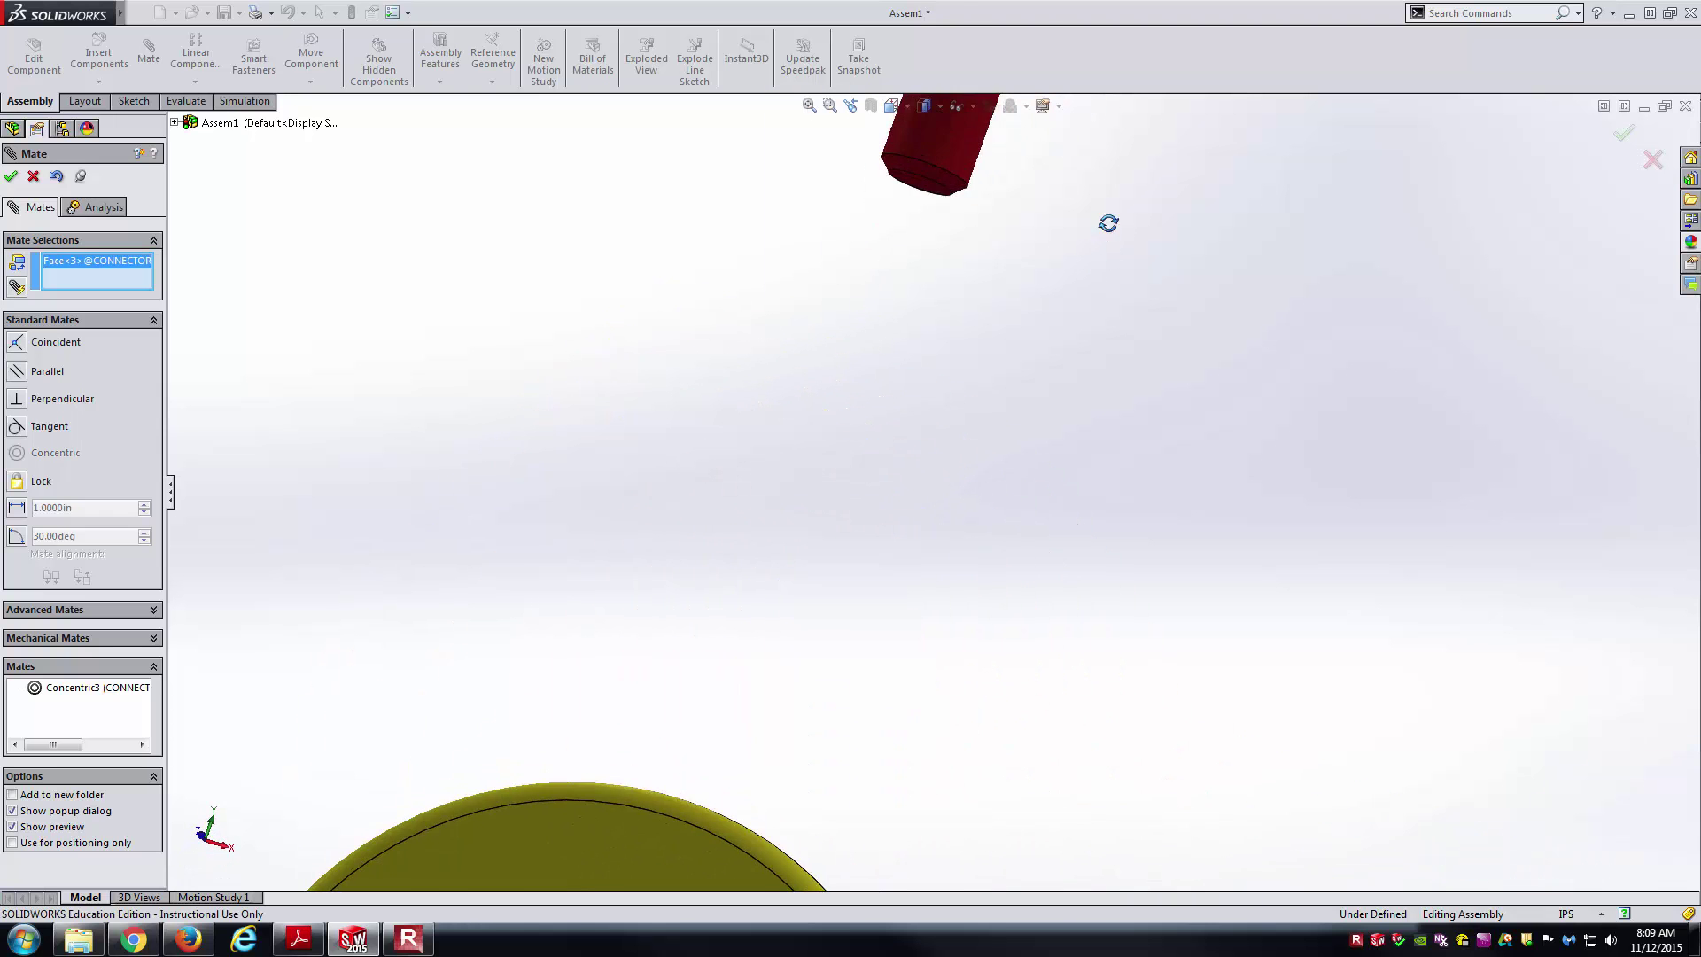
scroll(839, 231, "down", 4)
left_click(740, 305)
scroll(827, 475, "up", 5)
left_click(581, 521)
scroll(617, 528, "up", 3)
scroll(793, 493, "up", 3)
middle_click_drag(794, 493, 987, 497)
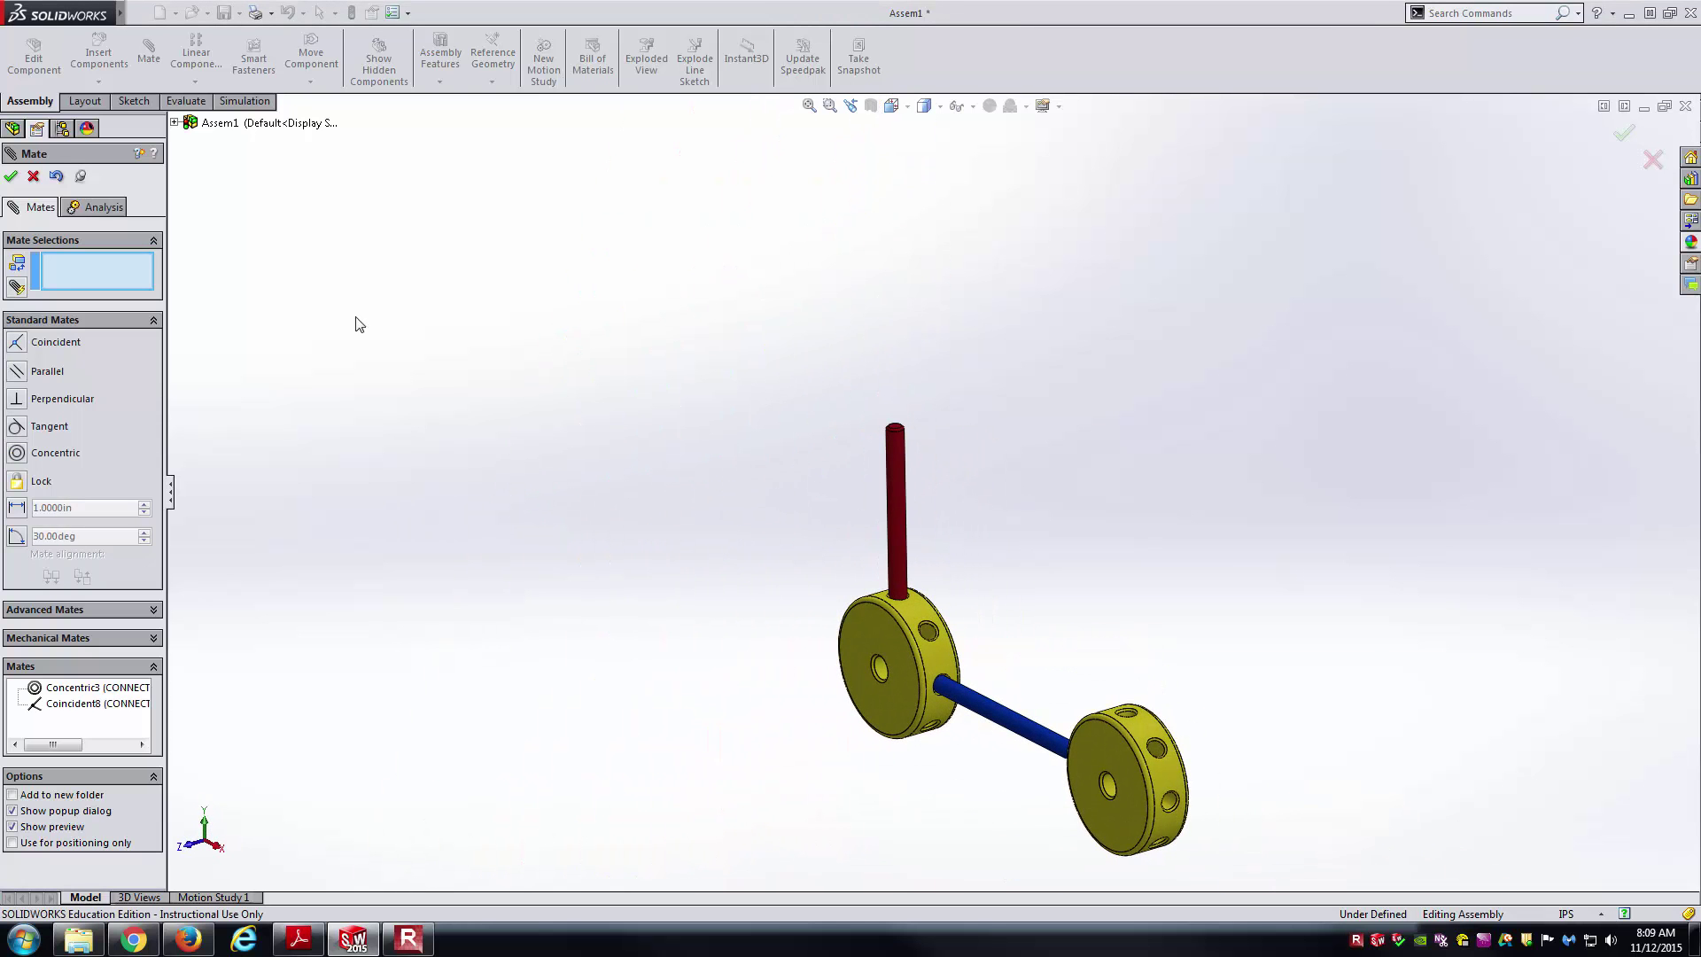
- Add a parallel mate between the red rod's Top Plane and the assembly's Front Plane, and close the Mate command
left_click(175, 123)
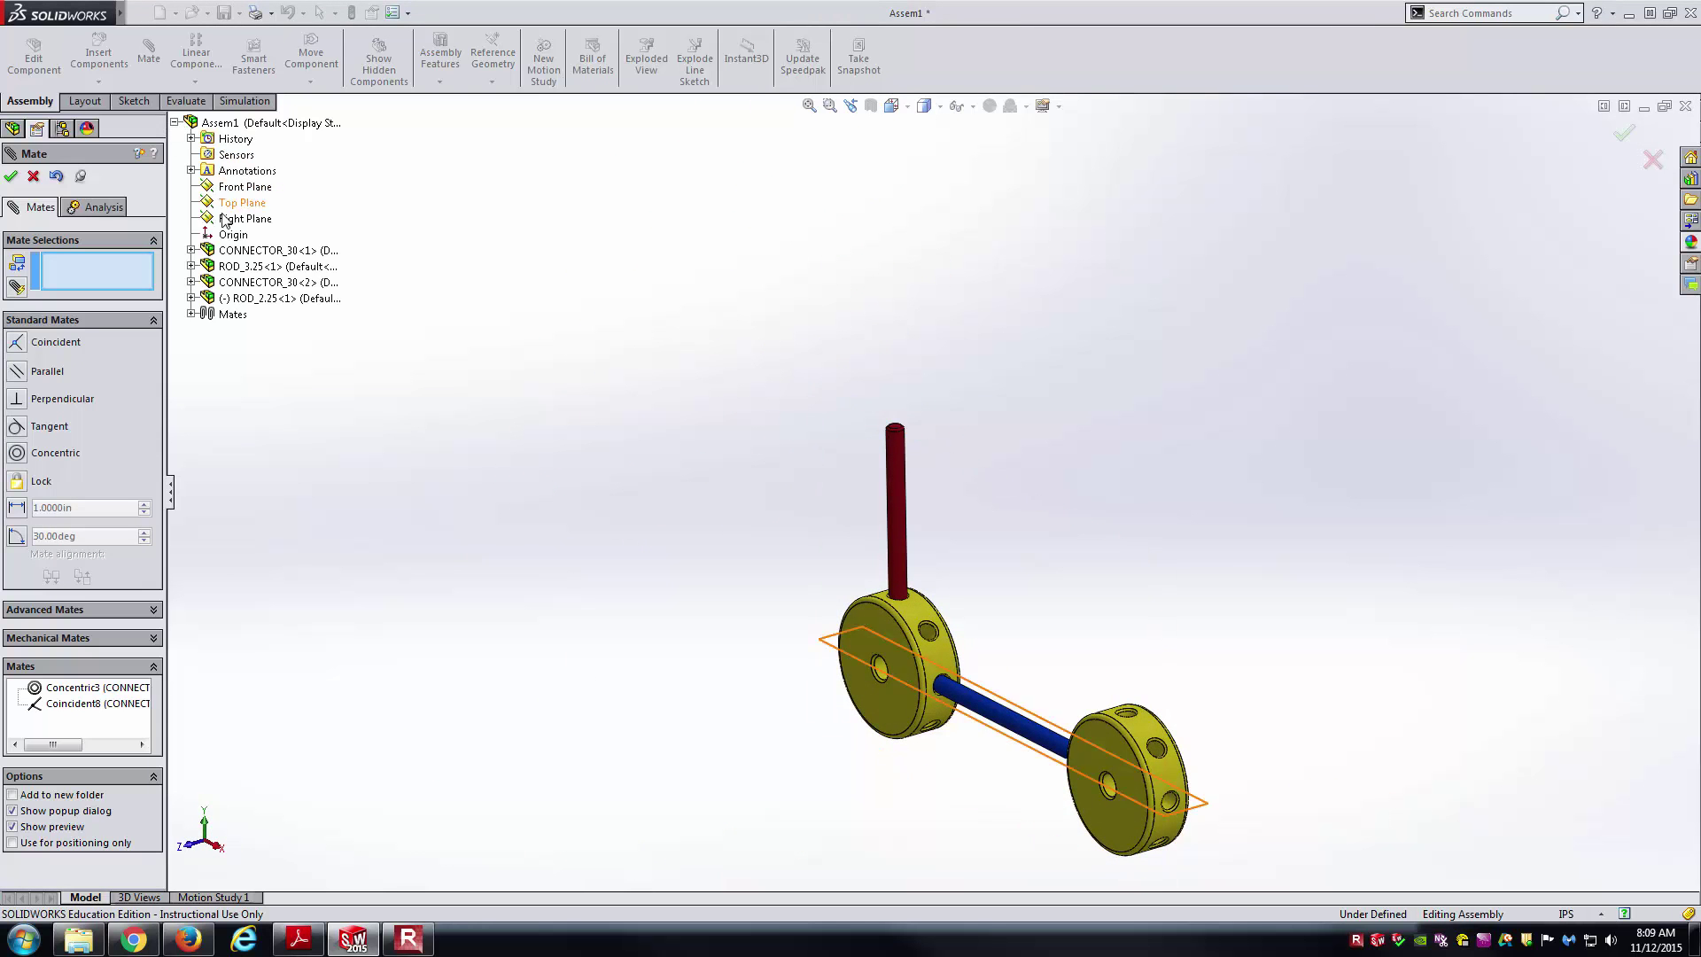
left_click(192, 299)
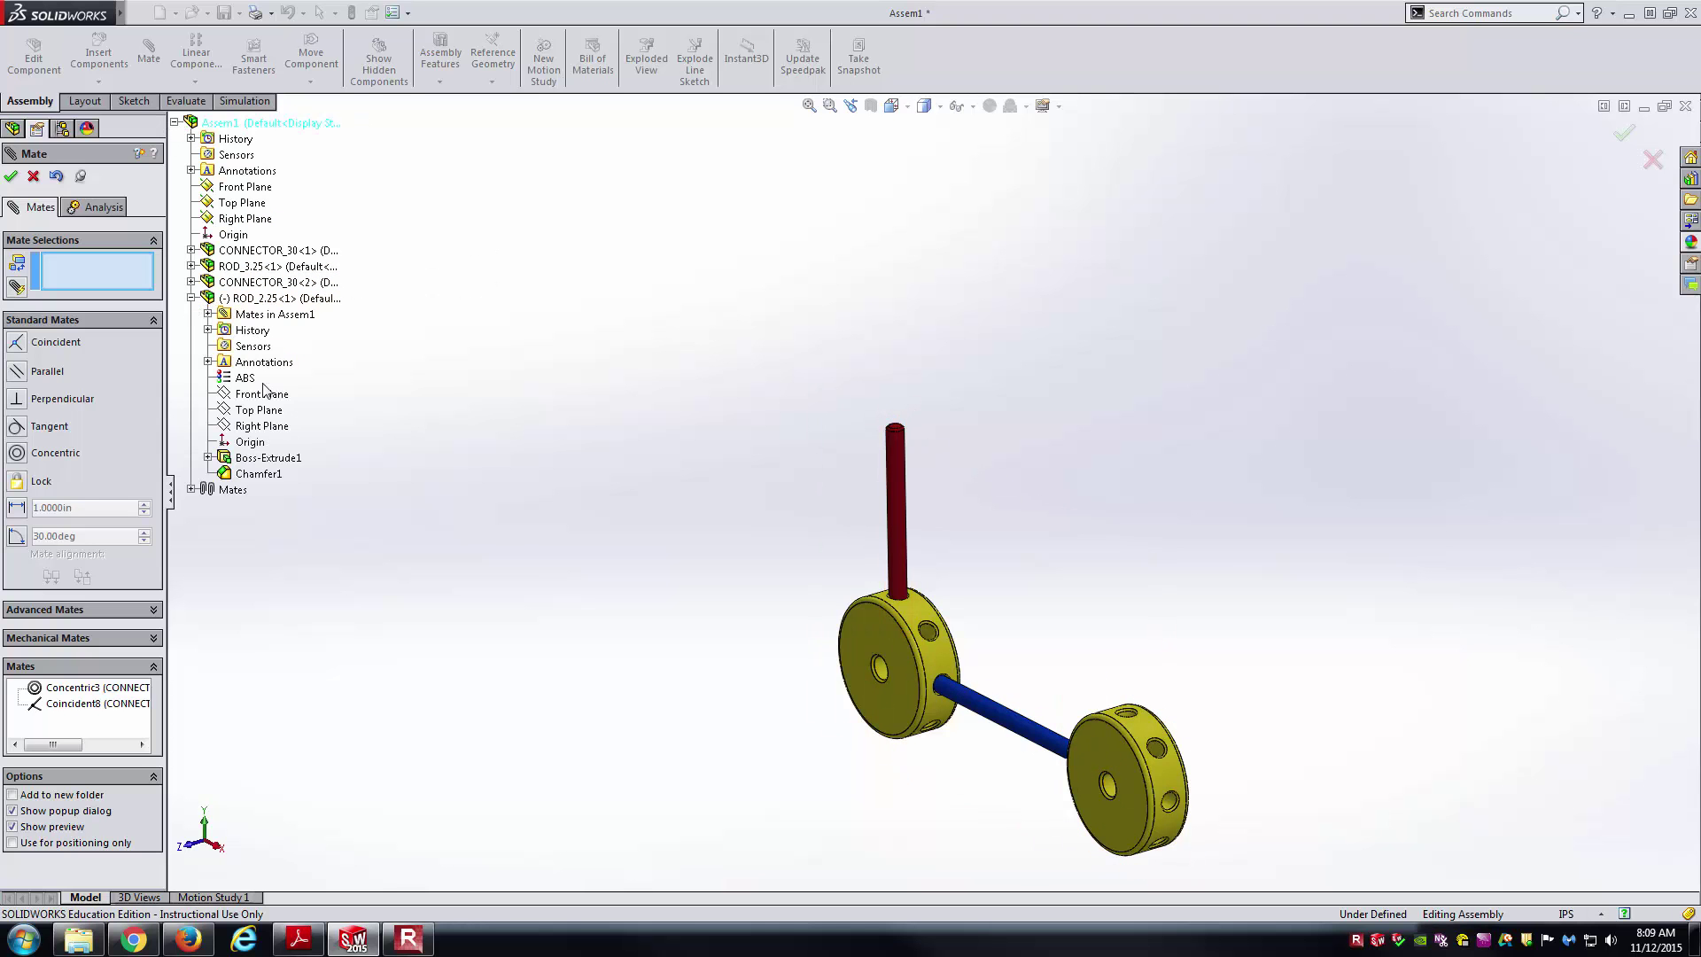
left_click(266, 411)
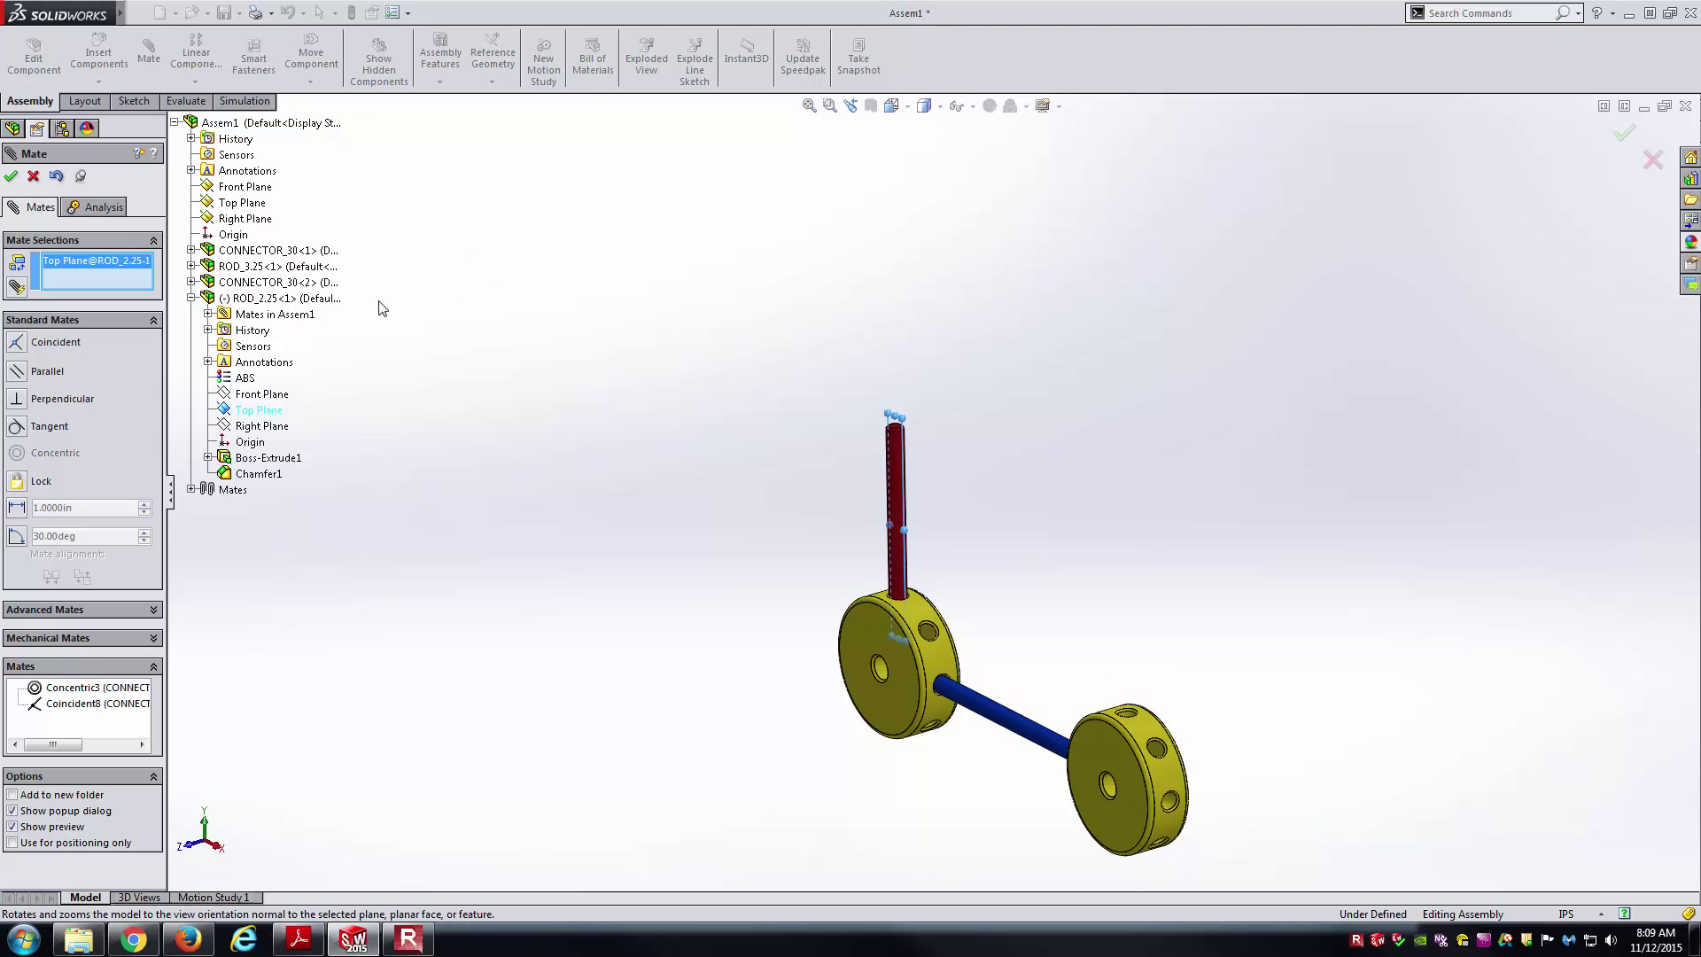
left_click(235, 187)
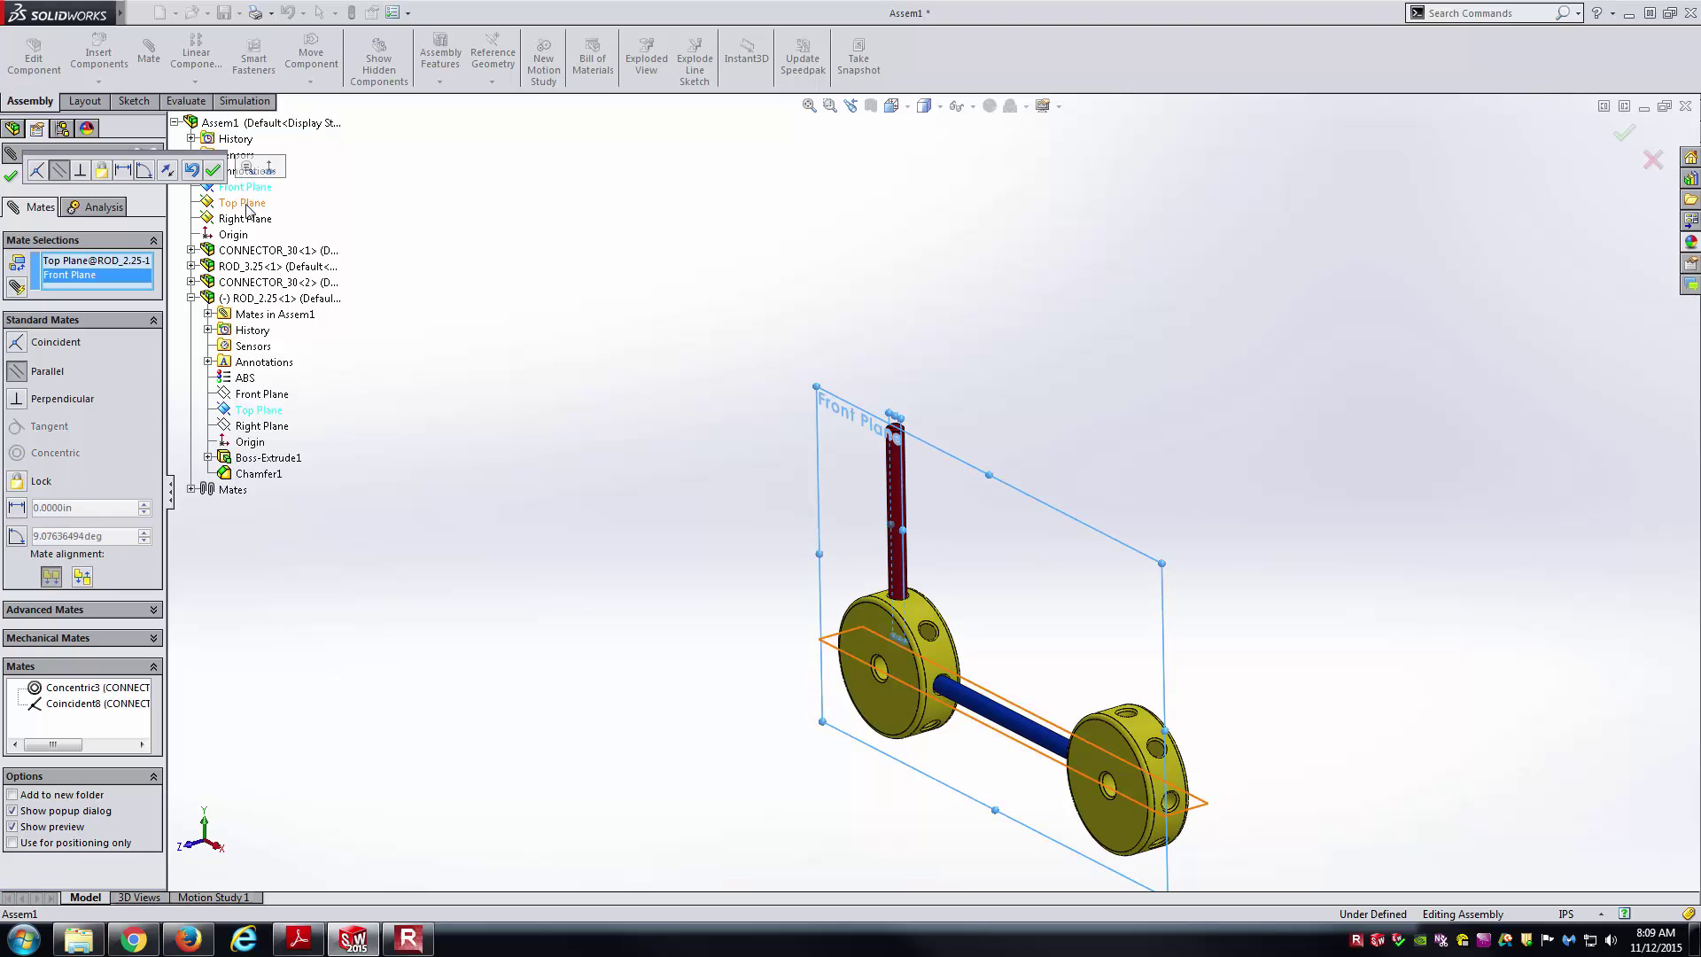
left_click(213, 170)
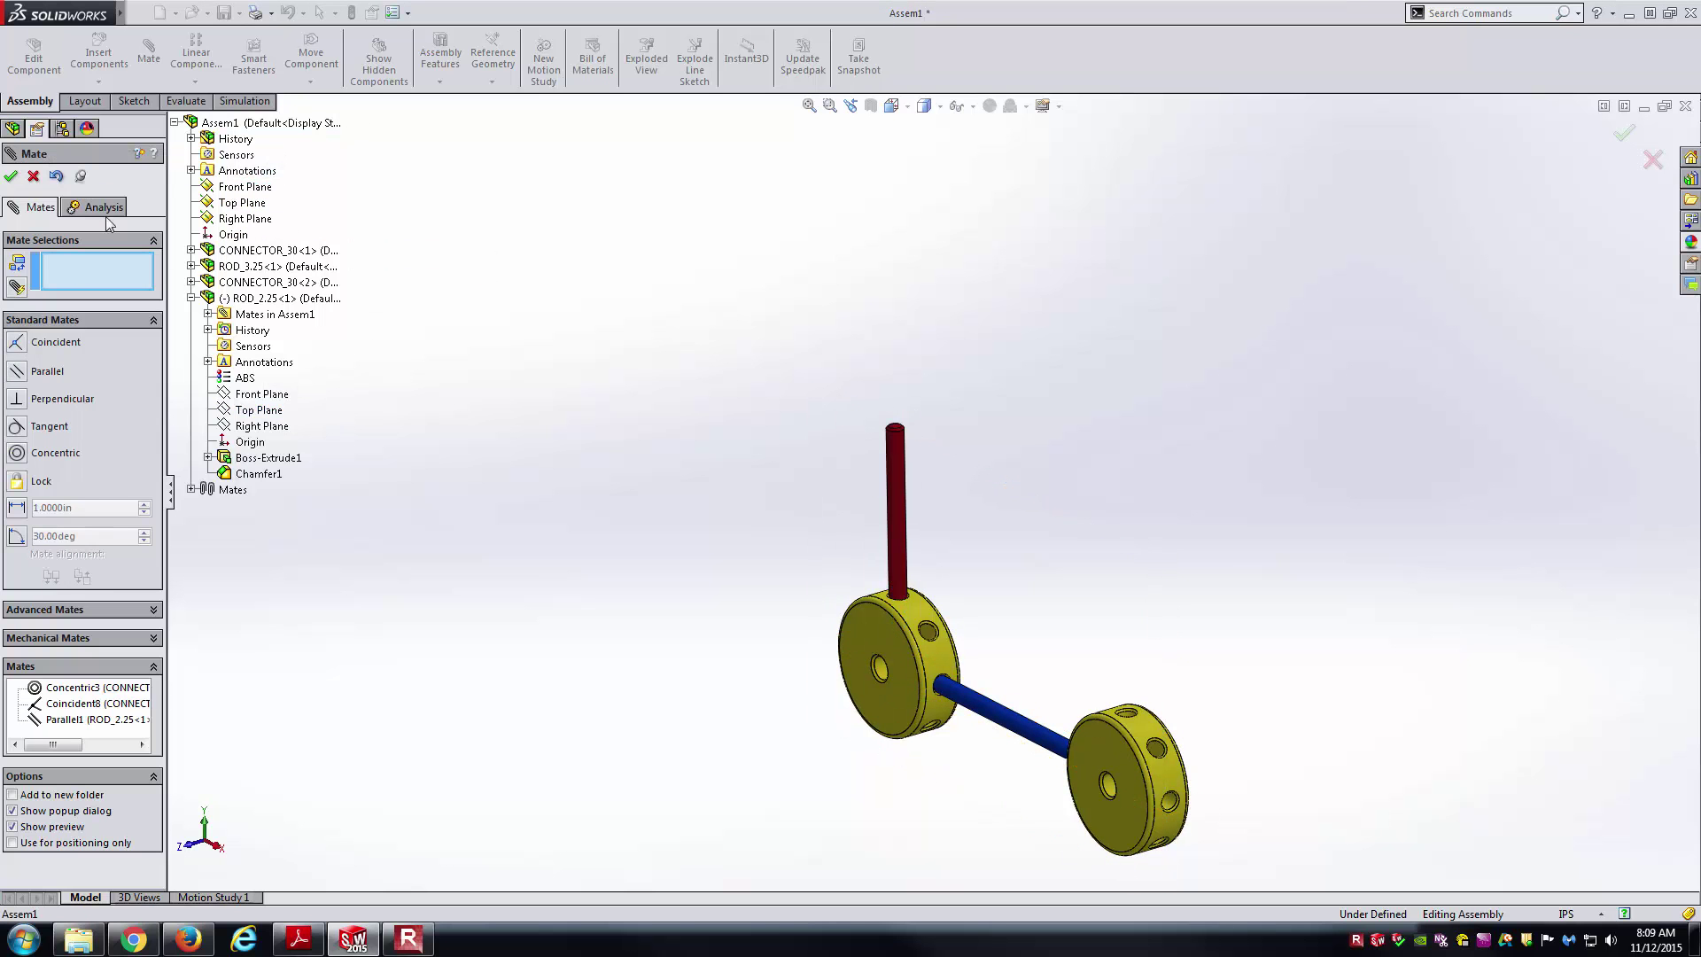
left_click(12, 177)
left_click(9, 342)
key("f")
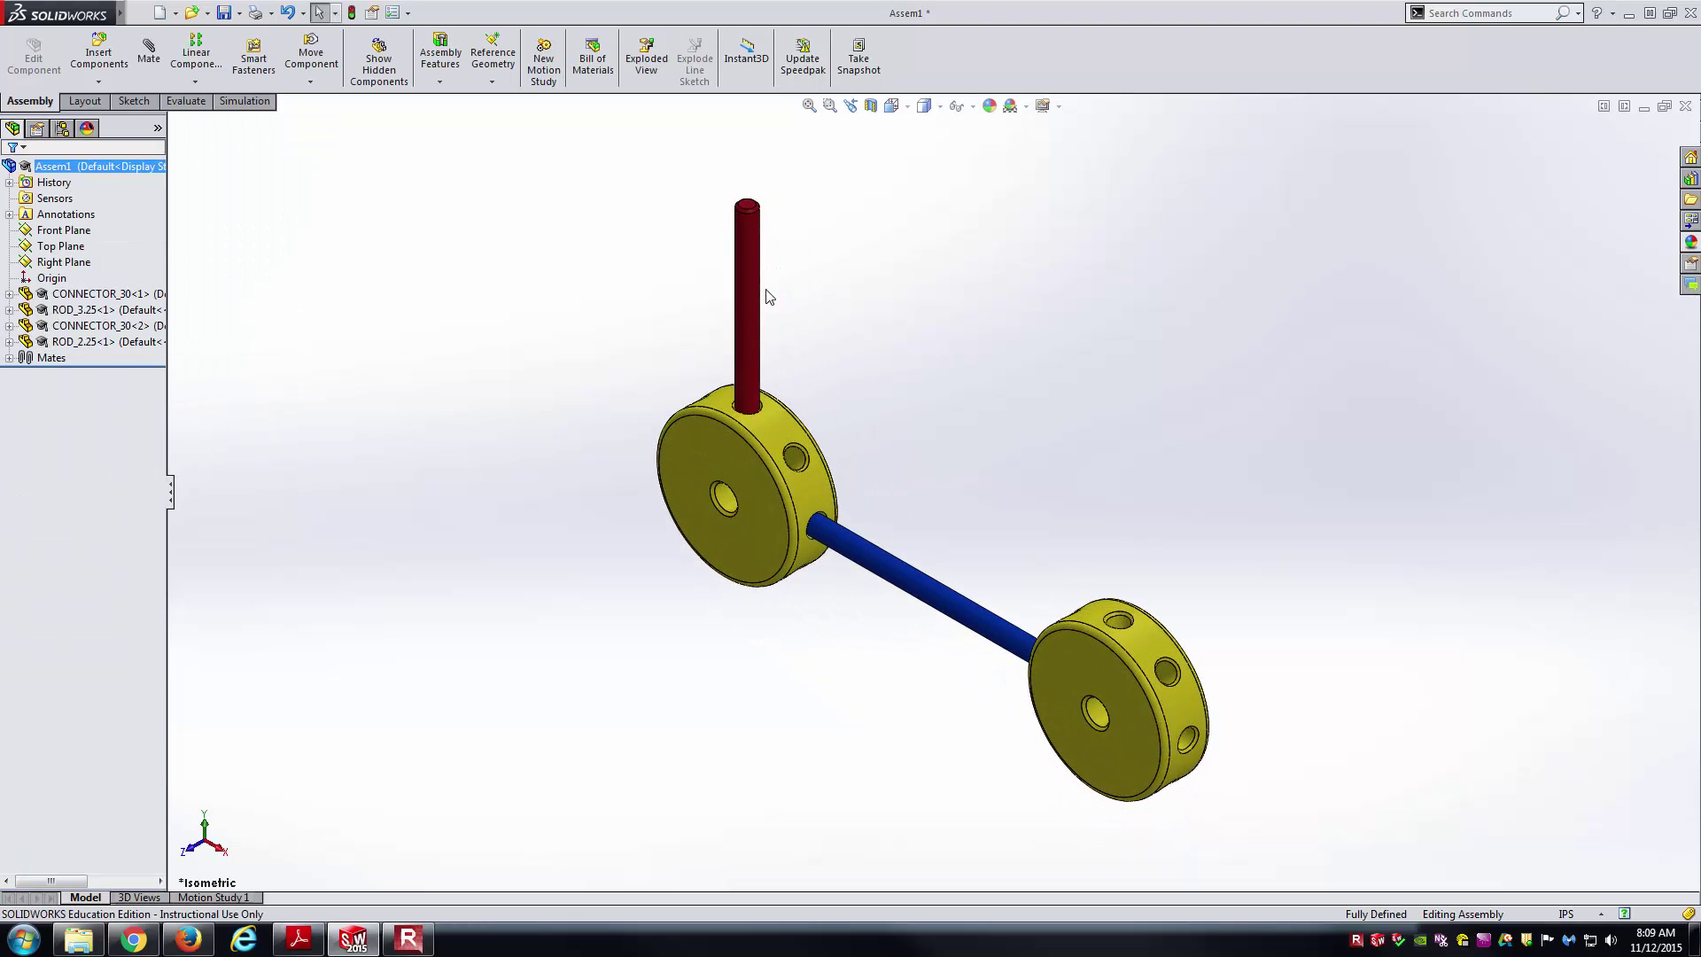
left_click_drag(756, 284, 725, 288)
left_click(922, 302)
- Check the drawing in Adobe Reader, return to SOLIDWORKS and place CONNECTOR_SPHERE above the red rod
key("alt+Tab")
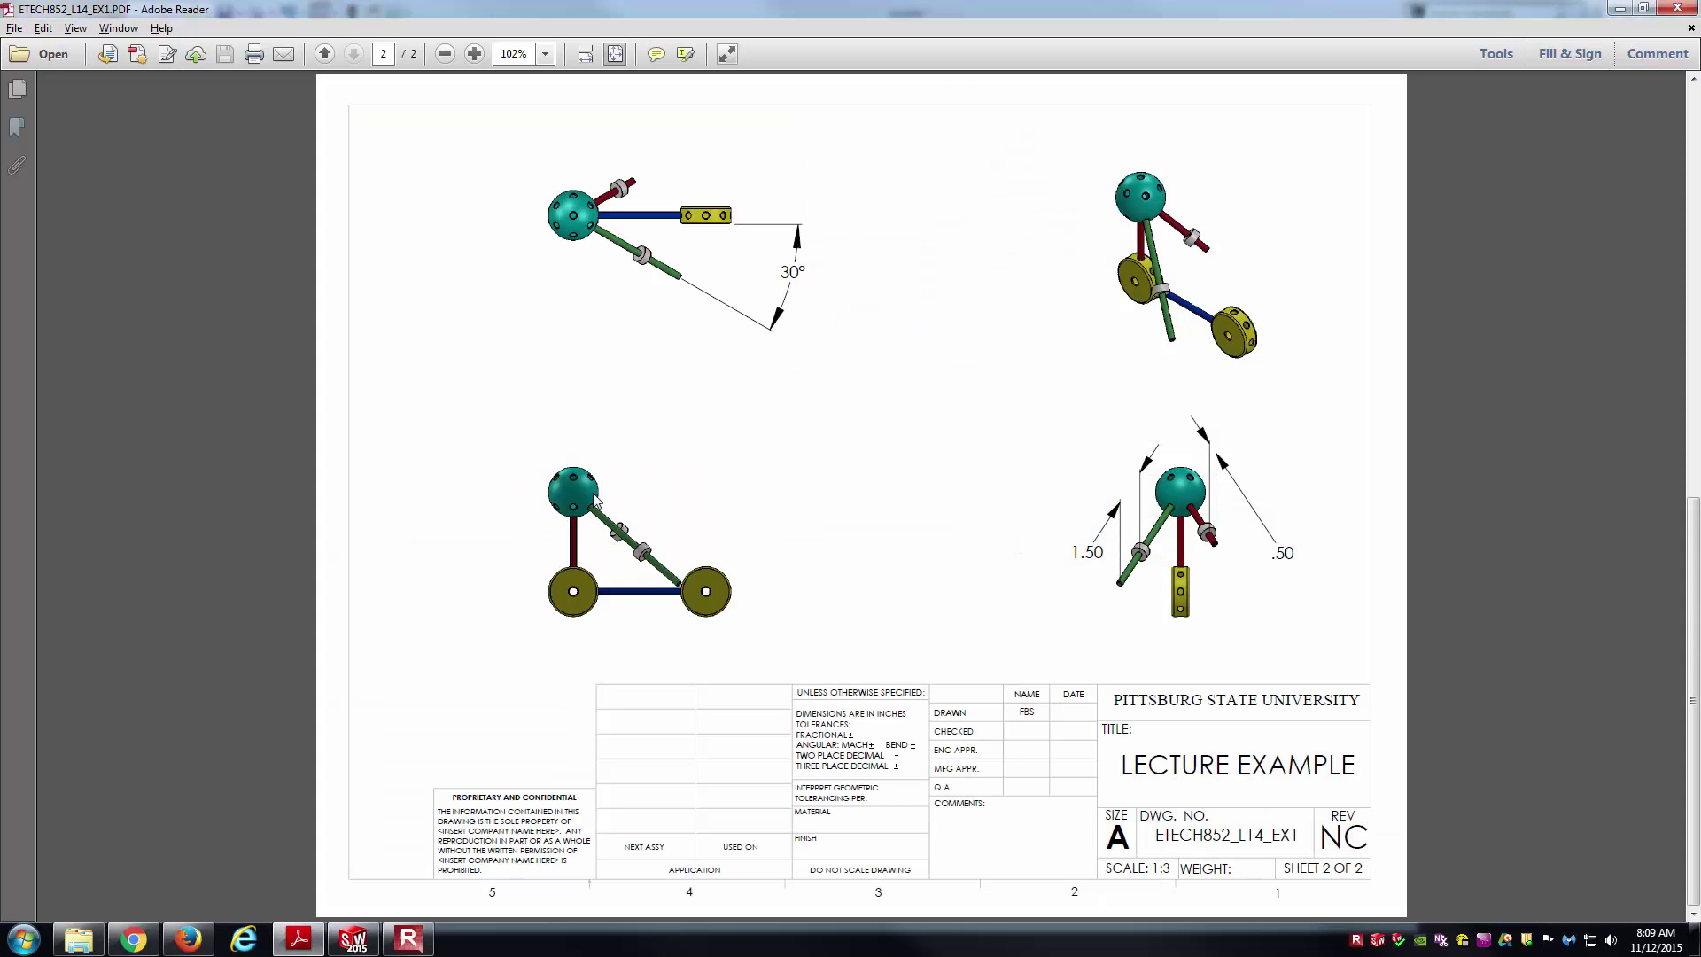
key("alt+Tab")
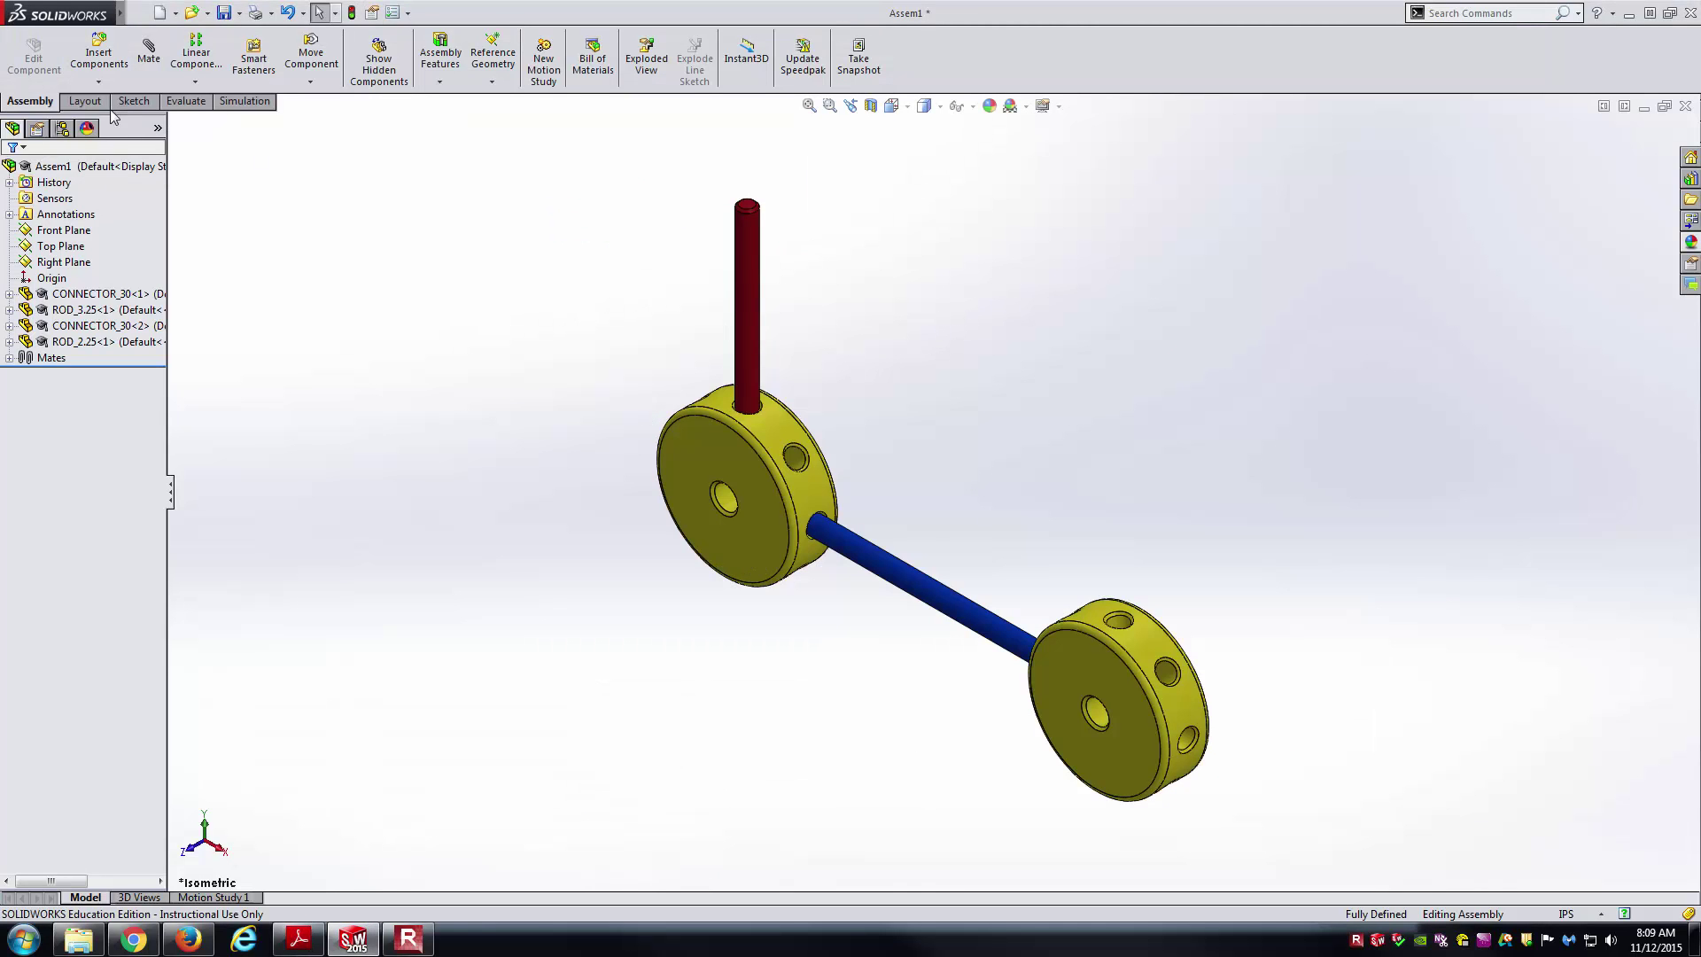
left_click(99, 56)
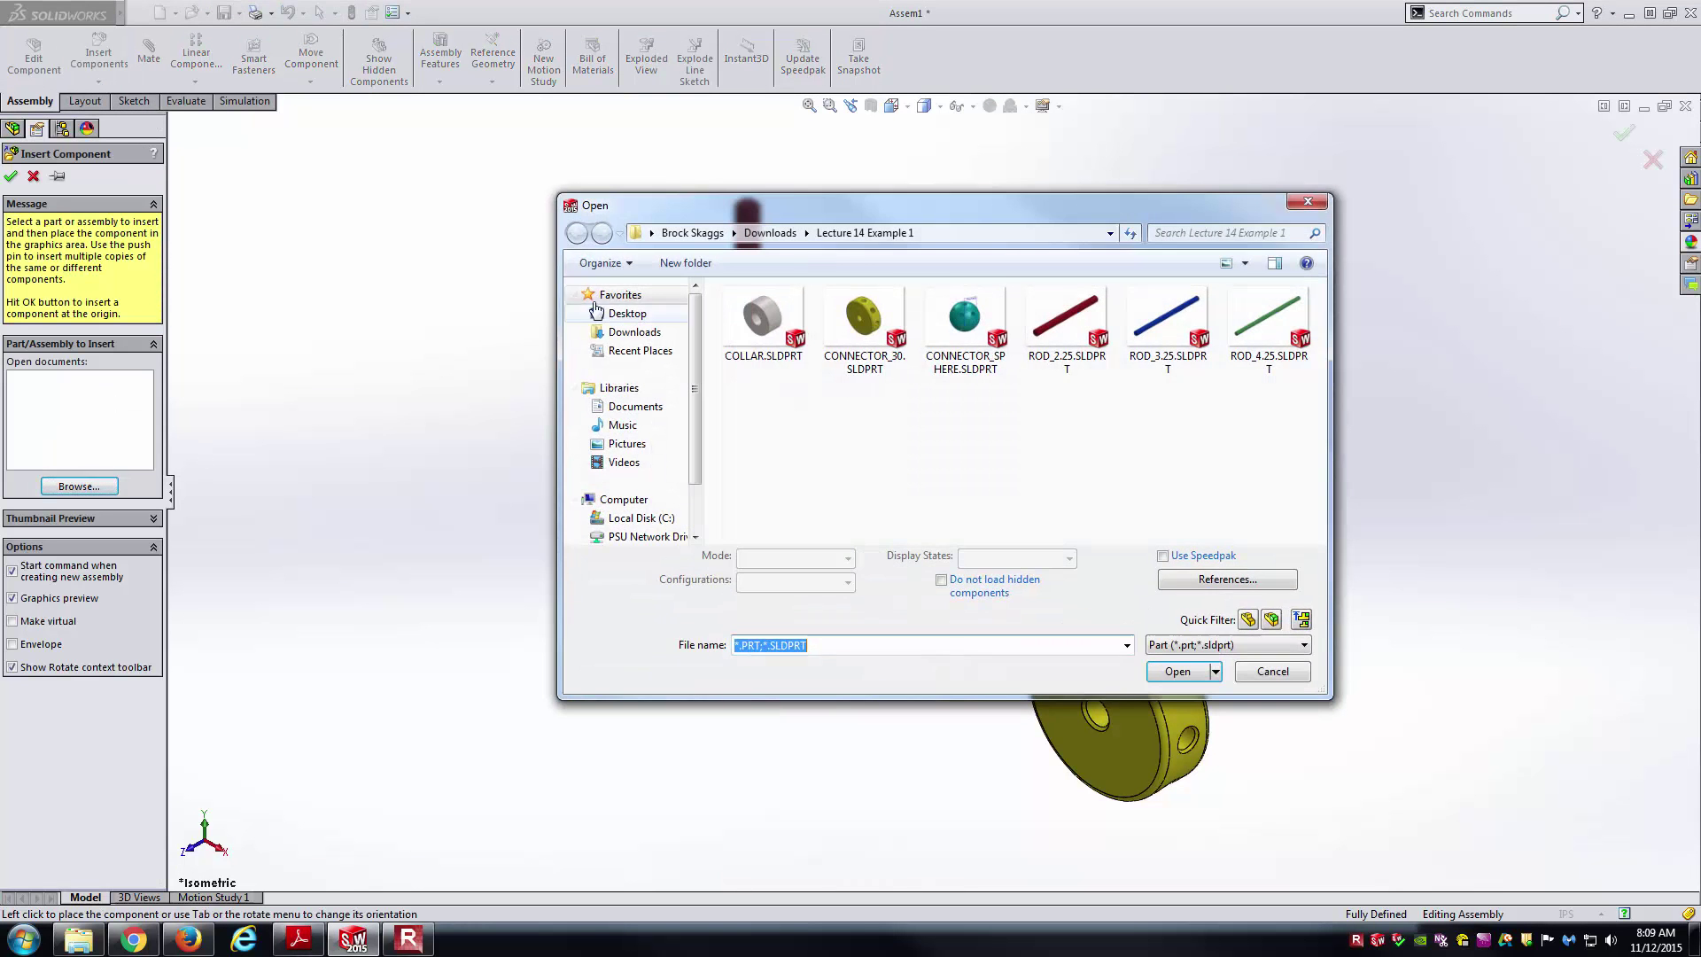
double_click(966, 341)
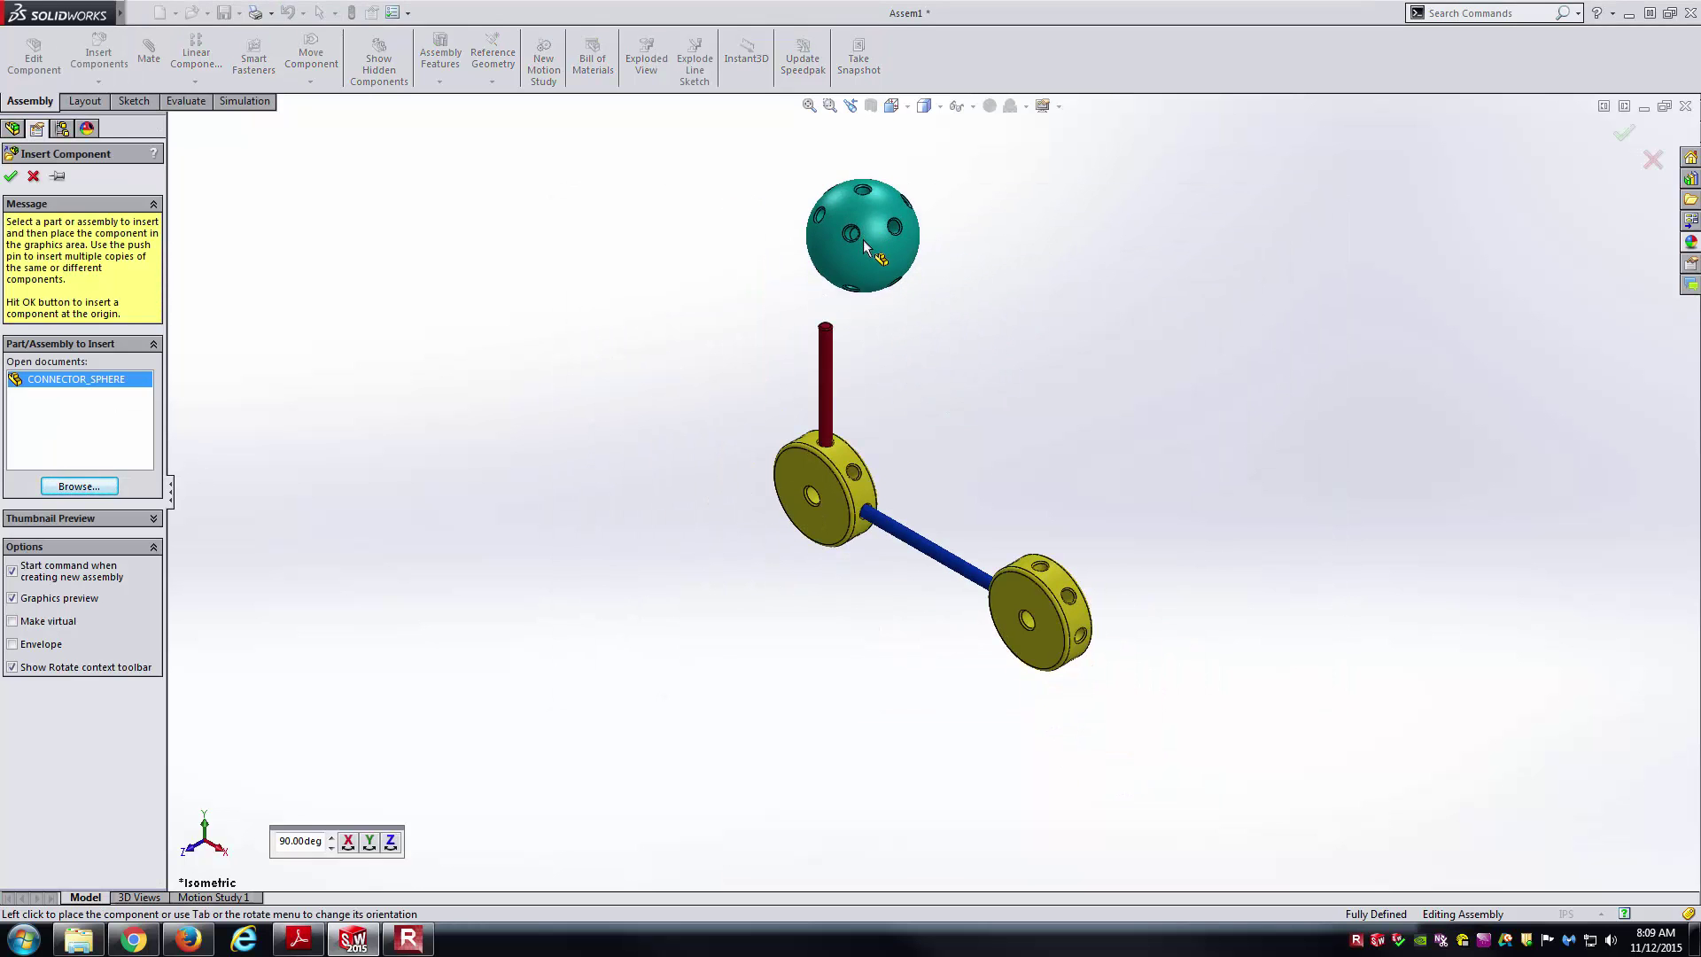
left_click(859, 253)
- Add a concentric mate between the red rod's cylindrical face and the bottom hole of the sphere connector
middle_click_drag(800, 249, 933, 472)
scroll(851, 461, "down", 2)
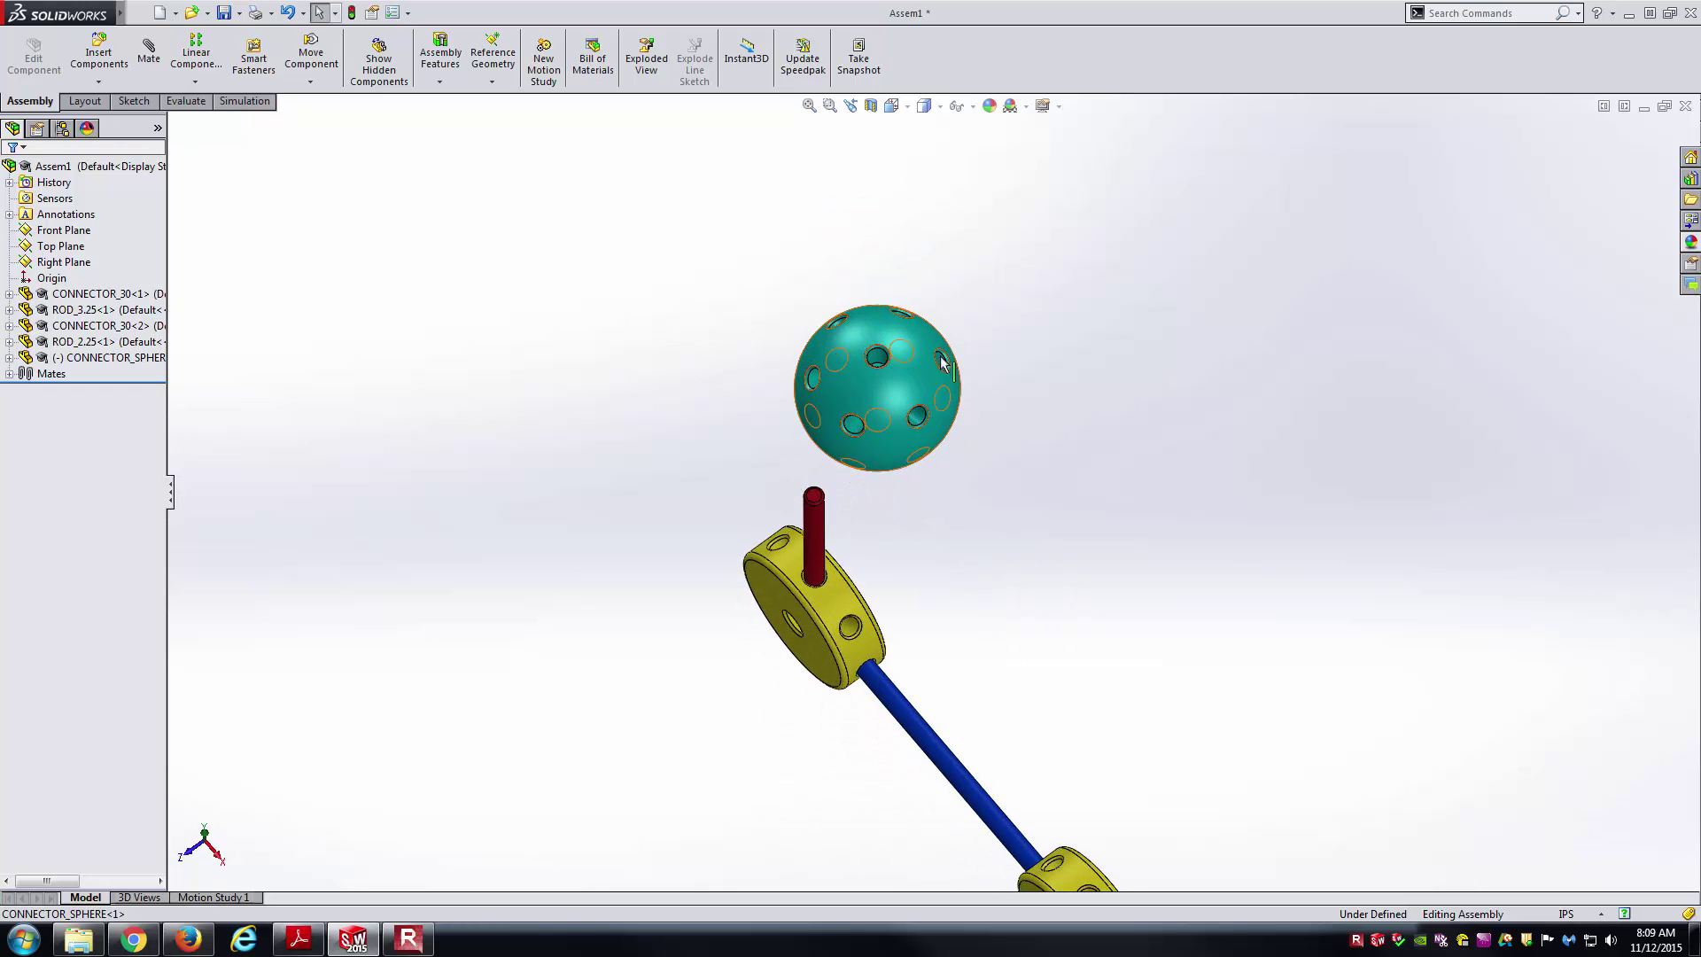
middle_click_drag(932, 372, 928, 336)
middle_click_drag(850, 415, 773, 381)
left_click(158, 80)
left_click(798, 544)
middle_click_drag(798, 544, 948, 340)
left_click(845, 419)
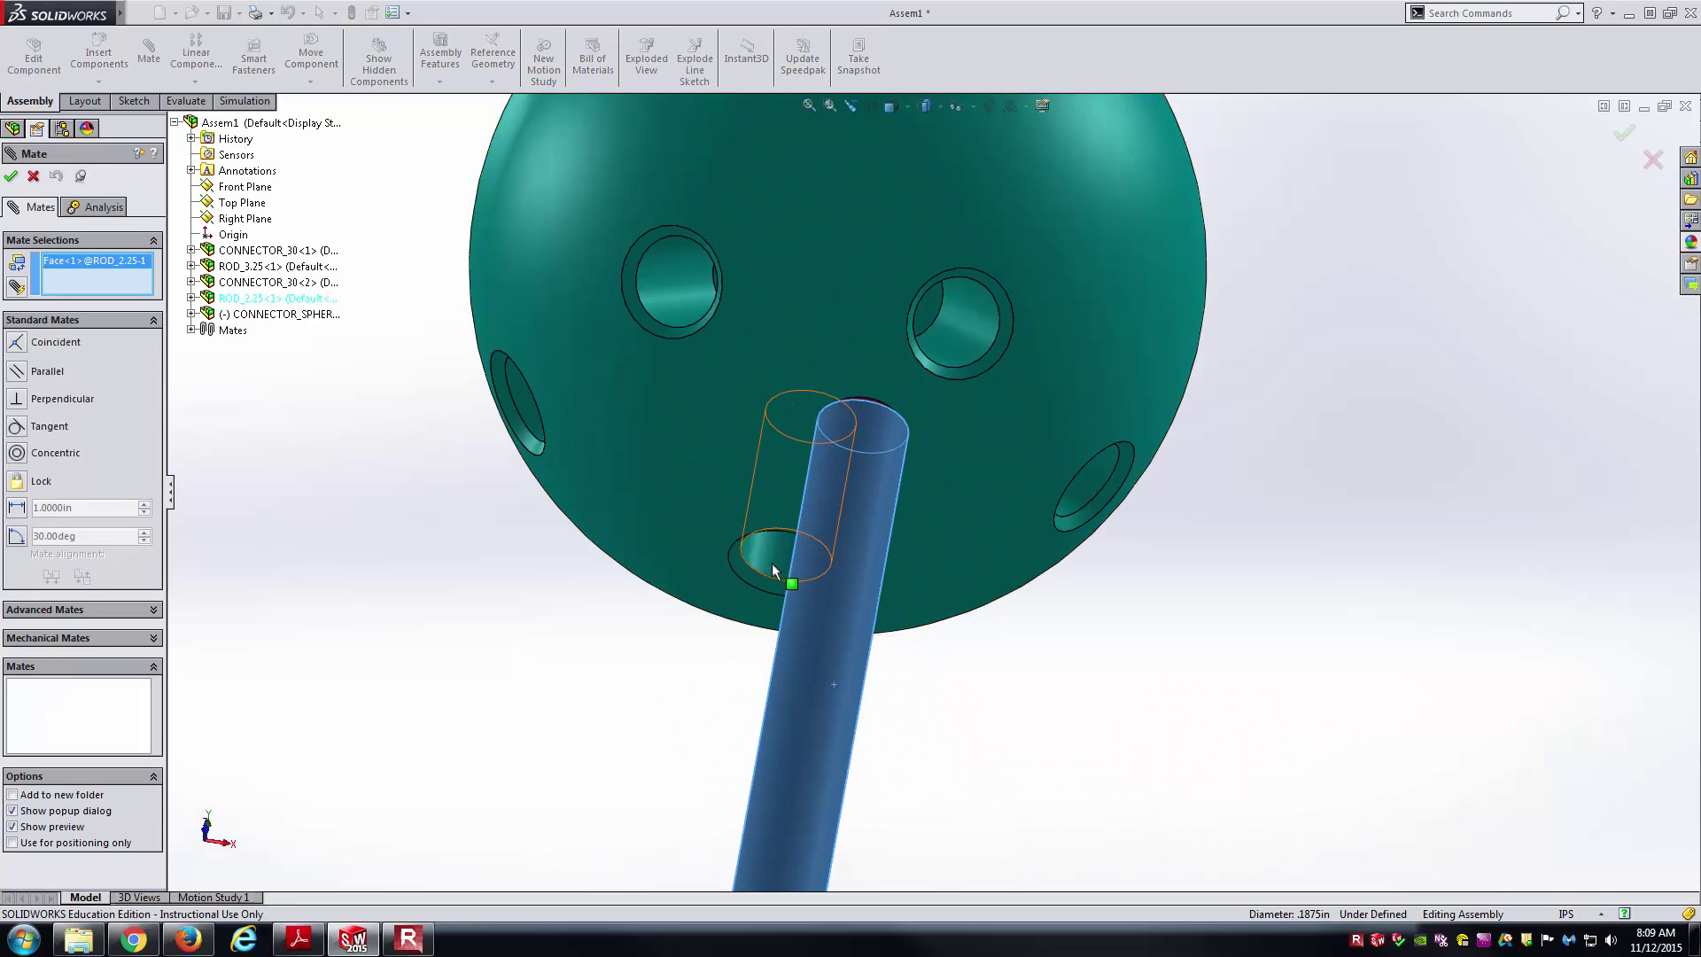
key("Return")
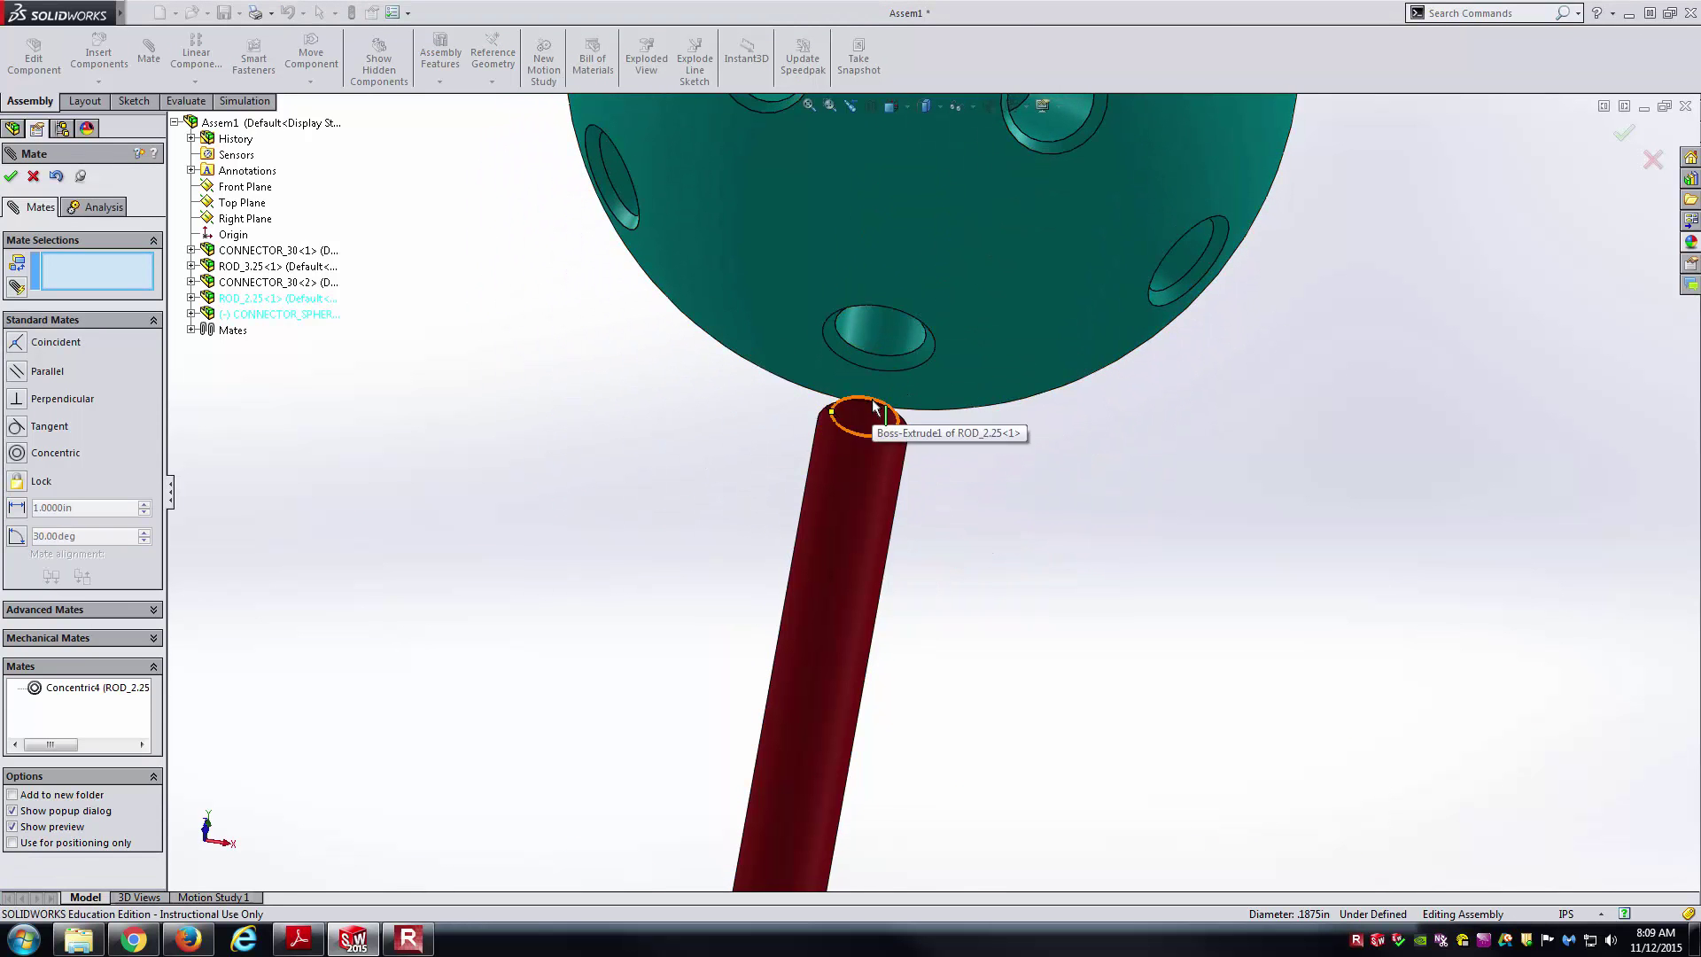
- Add a coincident mate between the flat bottom of the sphere's hole and the red rod's upper end face, and close the Mate command
middle_click_drag(875, 394, 901, 273)
left_click(902, 273)
key("ctrl+1")
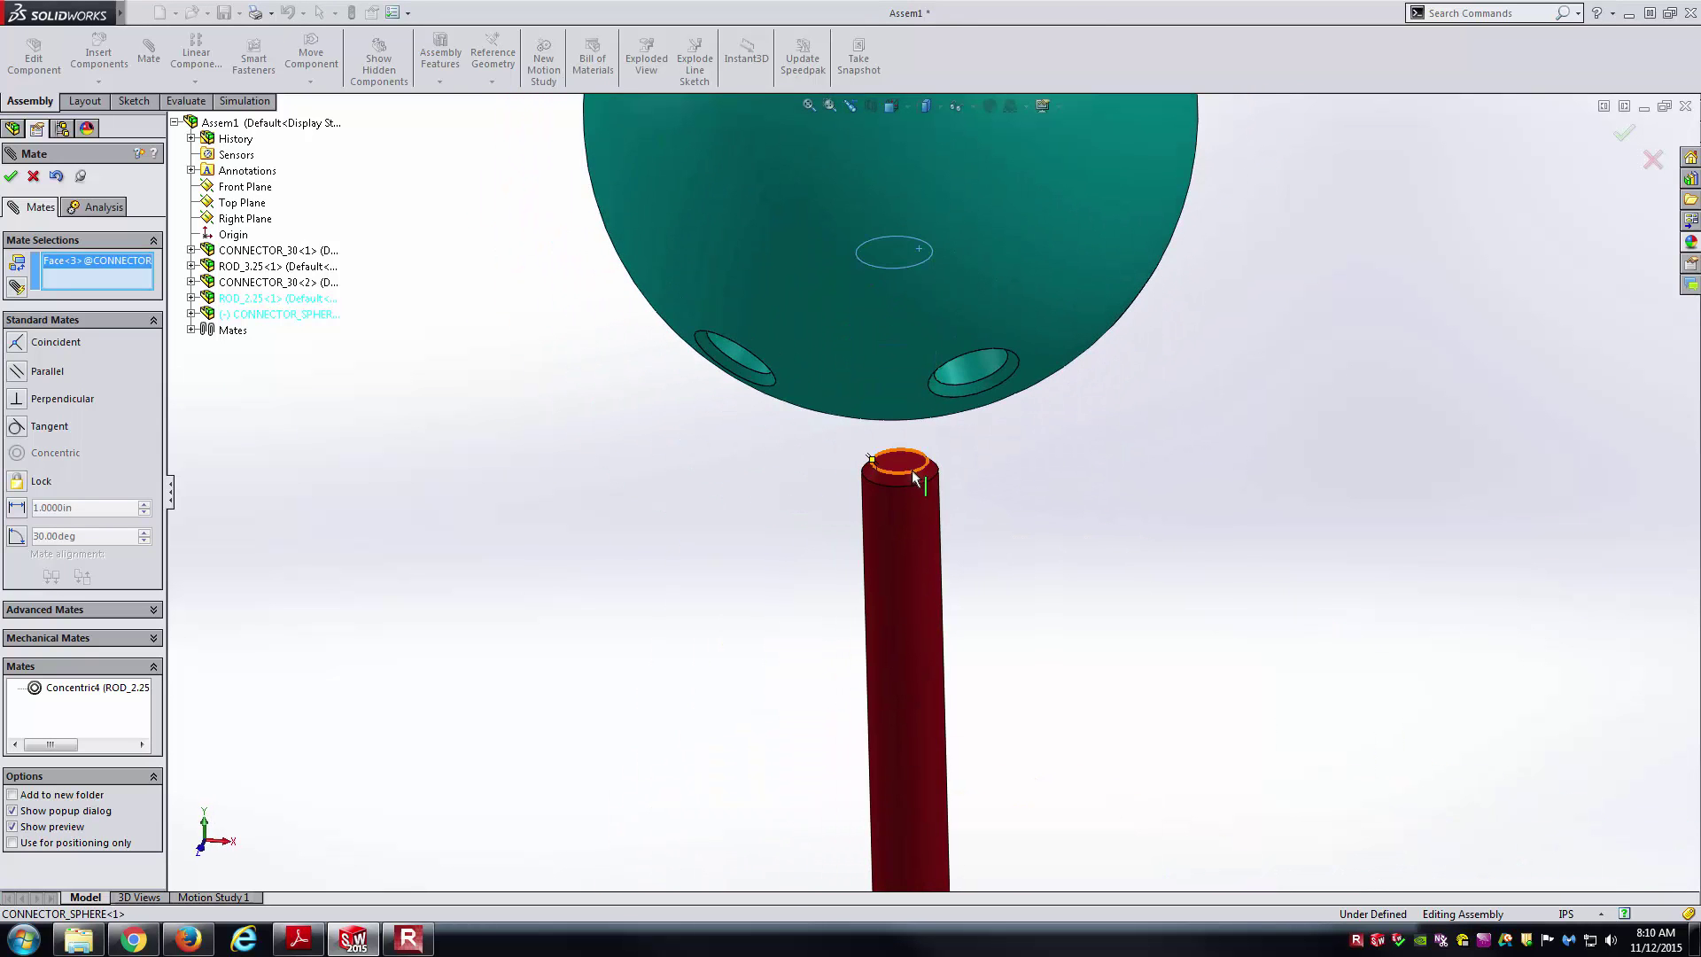
left_click(907, 465)
key("Return")
key("Return")
scroll(938, 433, "up", 2)
left_click_drag(938, 433, 738, 502)
key("ctrl+7")
key("Escape")
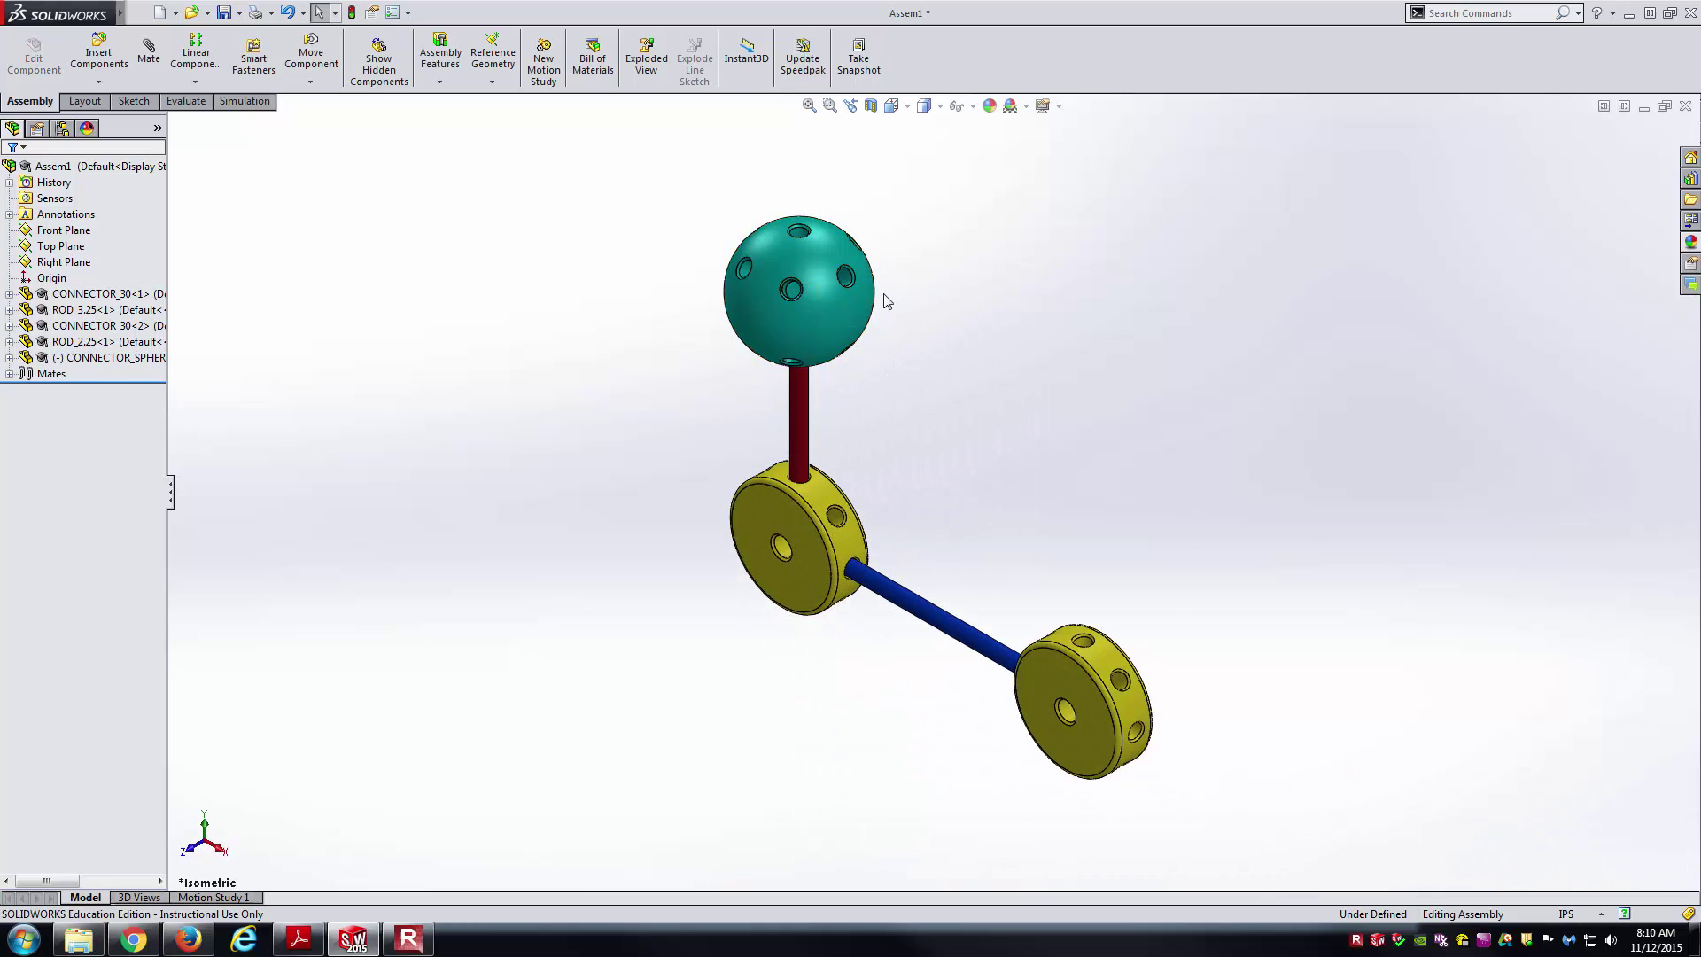
- Check the drawing's top view in Adobe Reader, return to SOLIDWORKS and rotate the sphere from above until two side holes straddle the blue rod
key("alt+Tab")
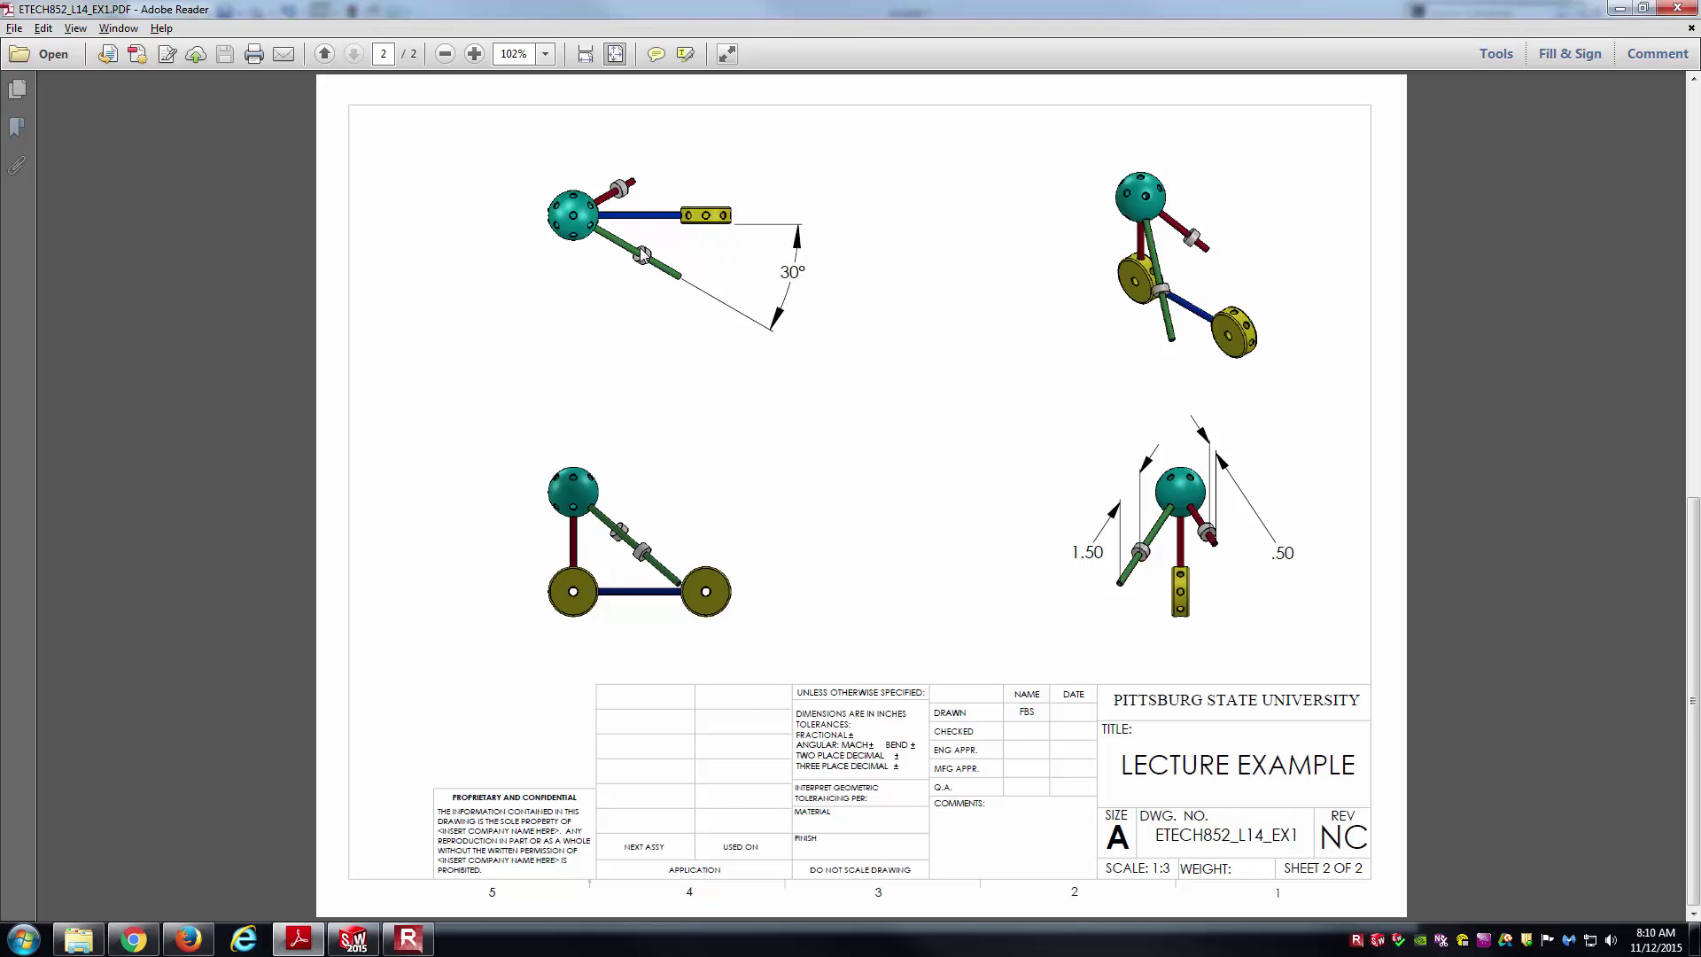
scroll(551, 212, "up", 5, "ctrl")
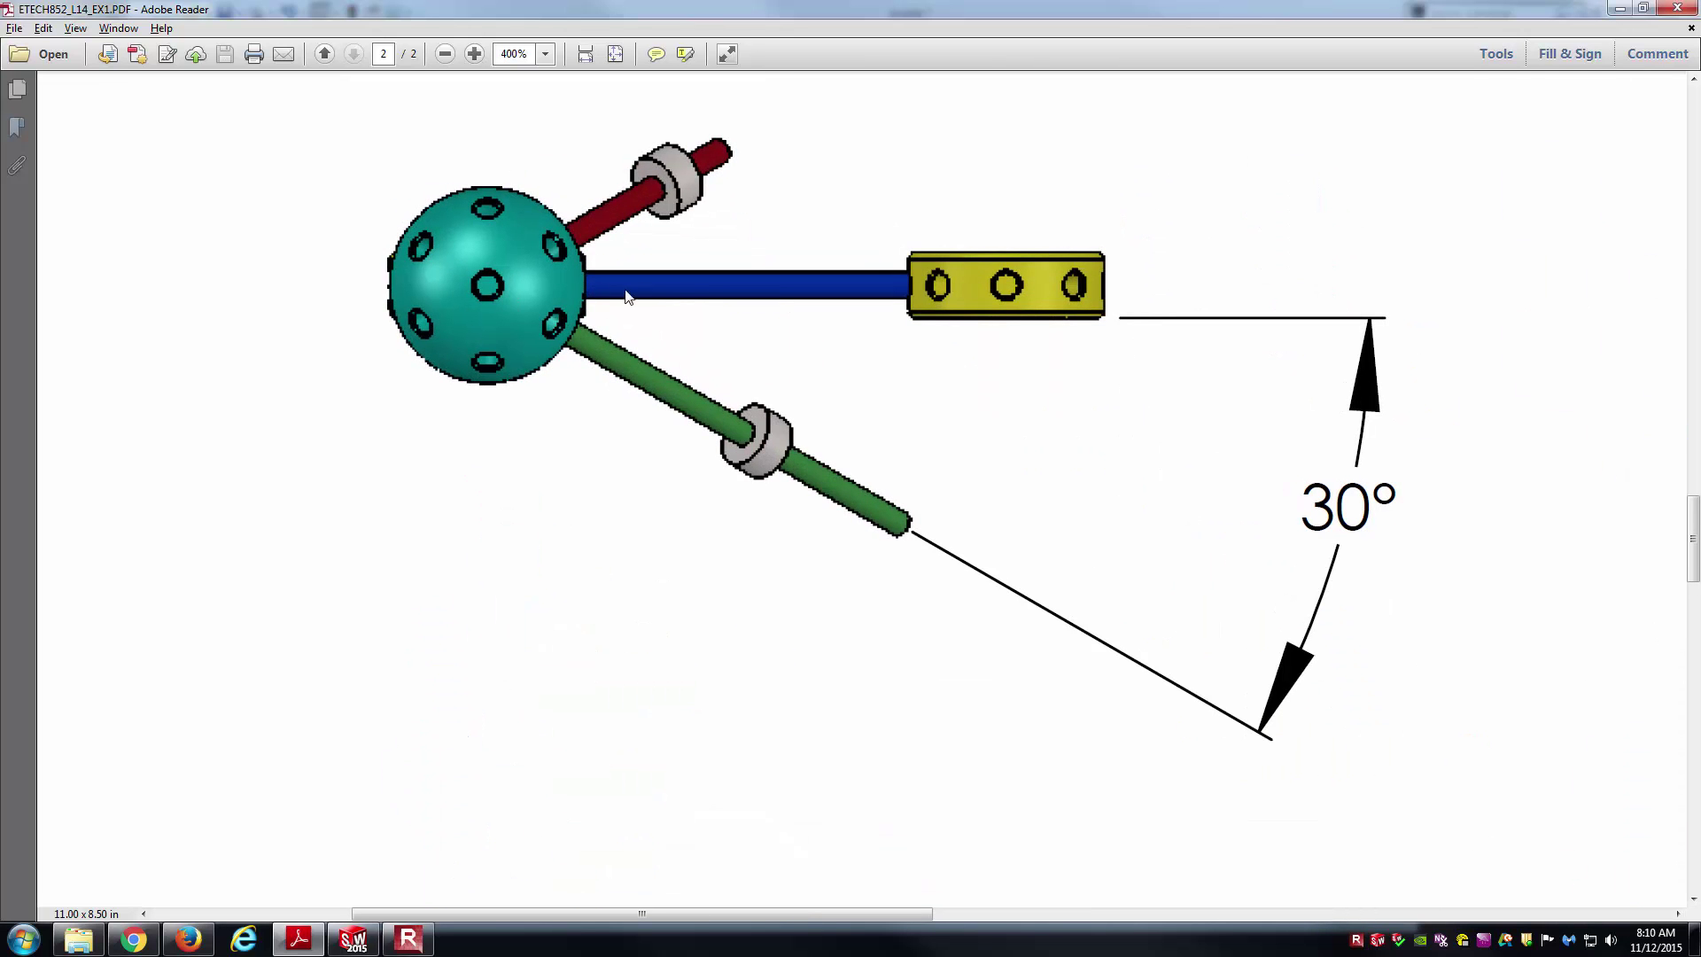
key("alt+Tab")
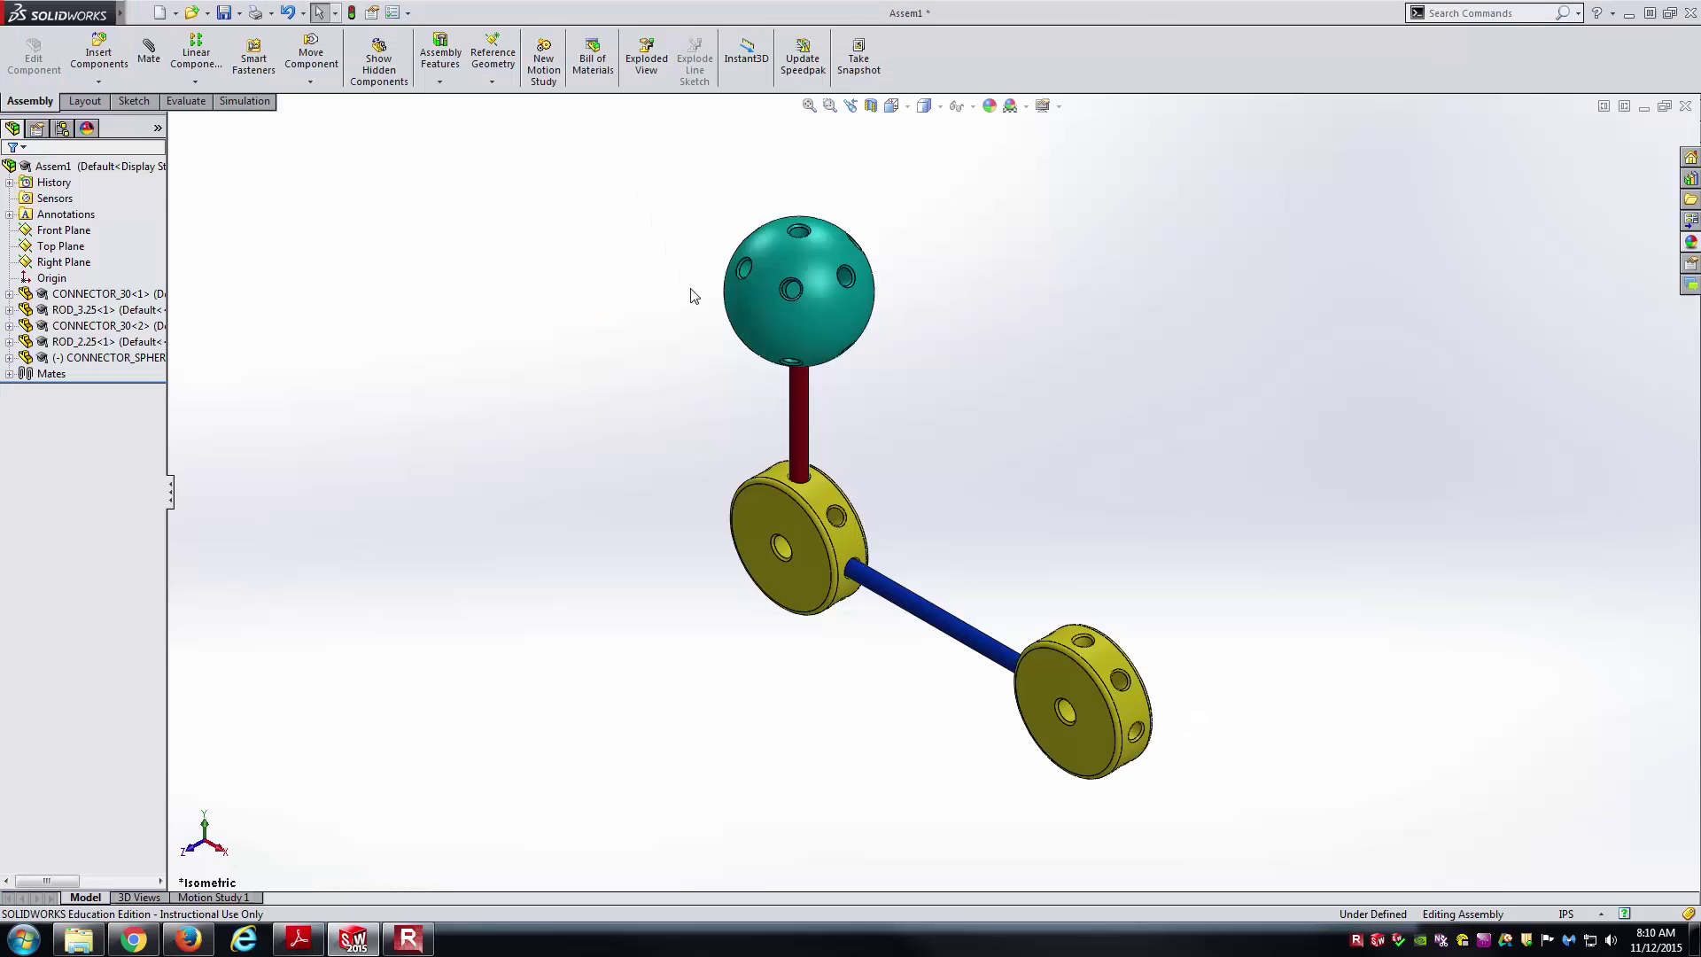
left_click(891, 106)
left_click(913, 155)
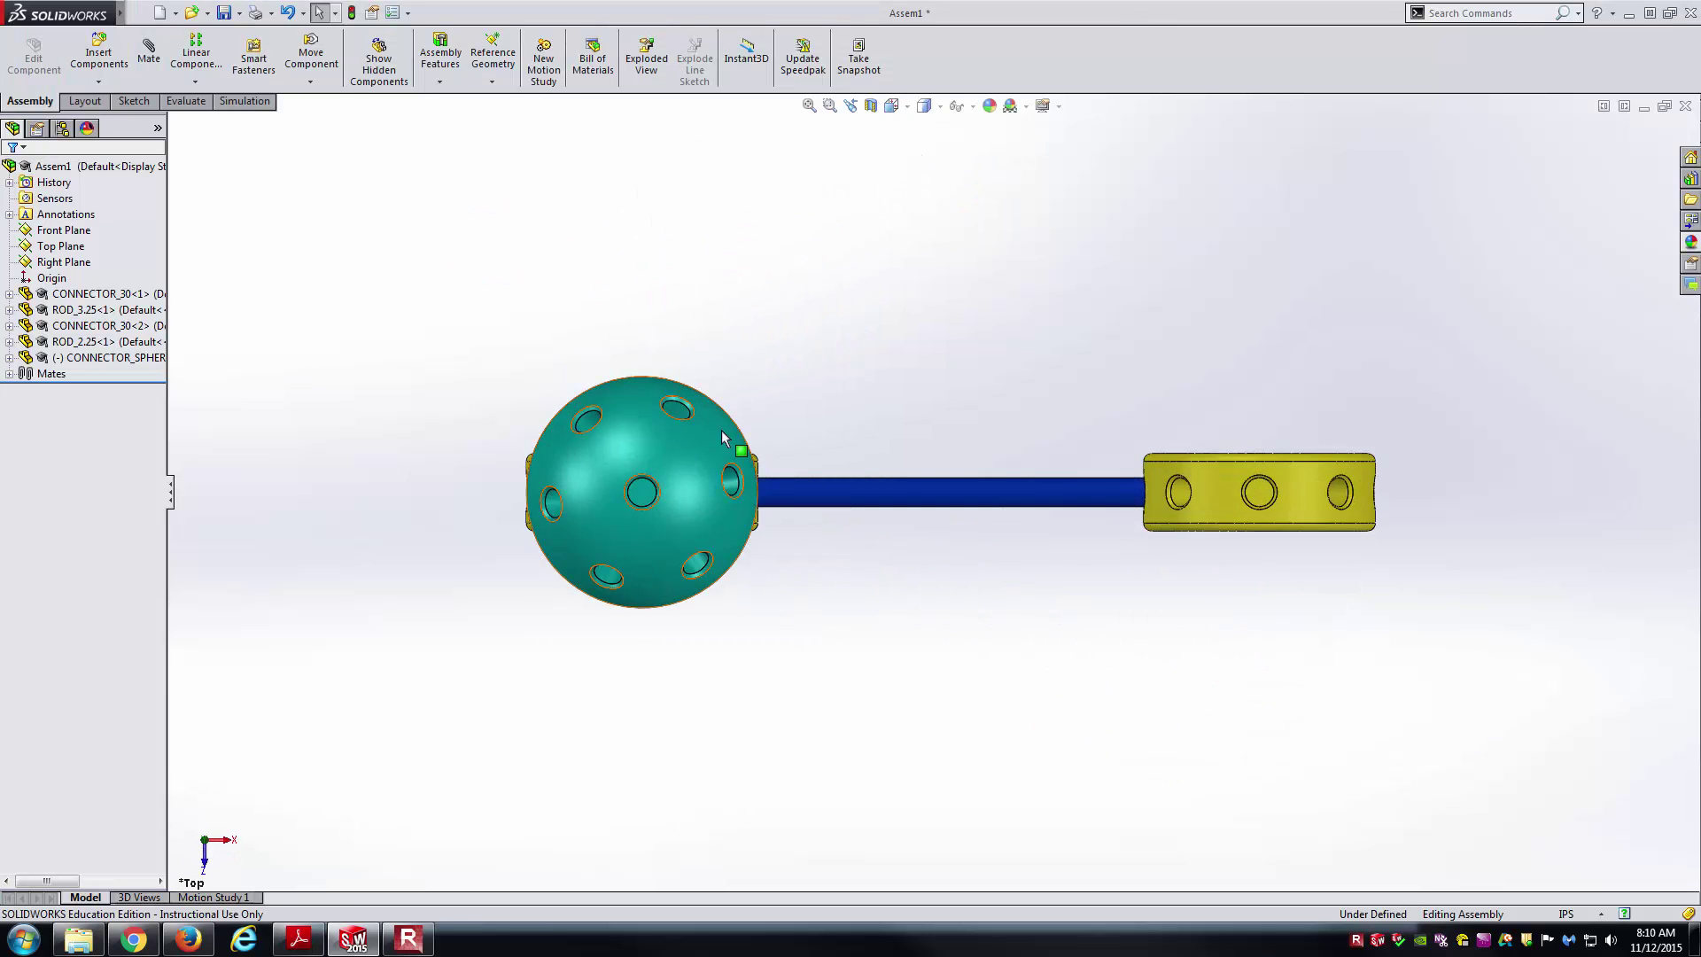
left_click_drag(721, 431, 731, 498)
key("Escape")
left_click(848, 376)
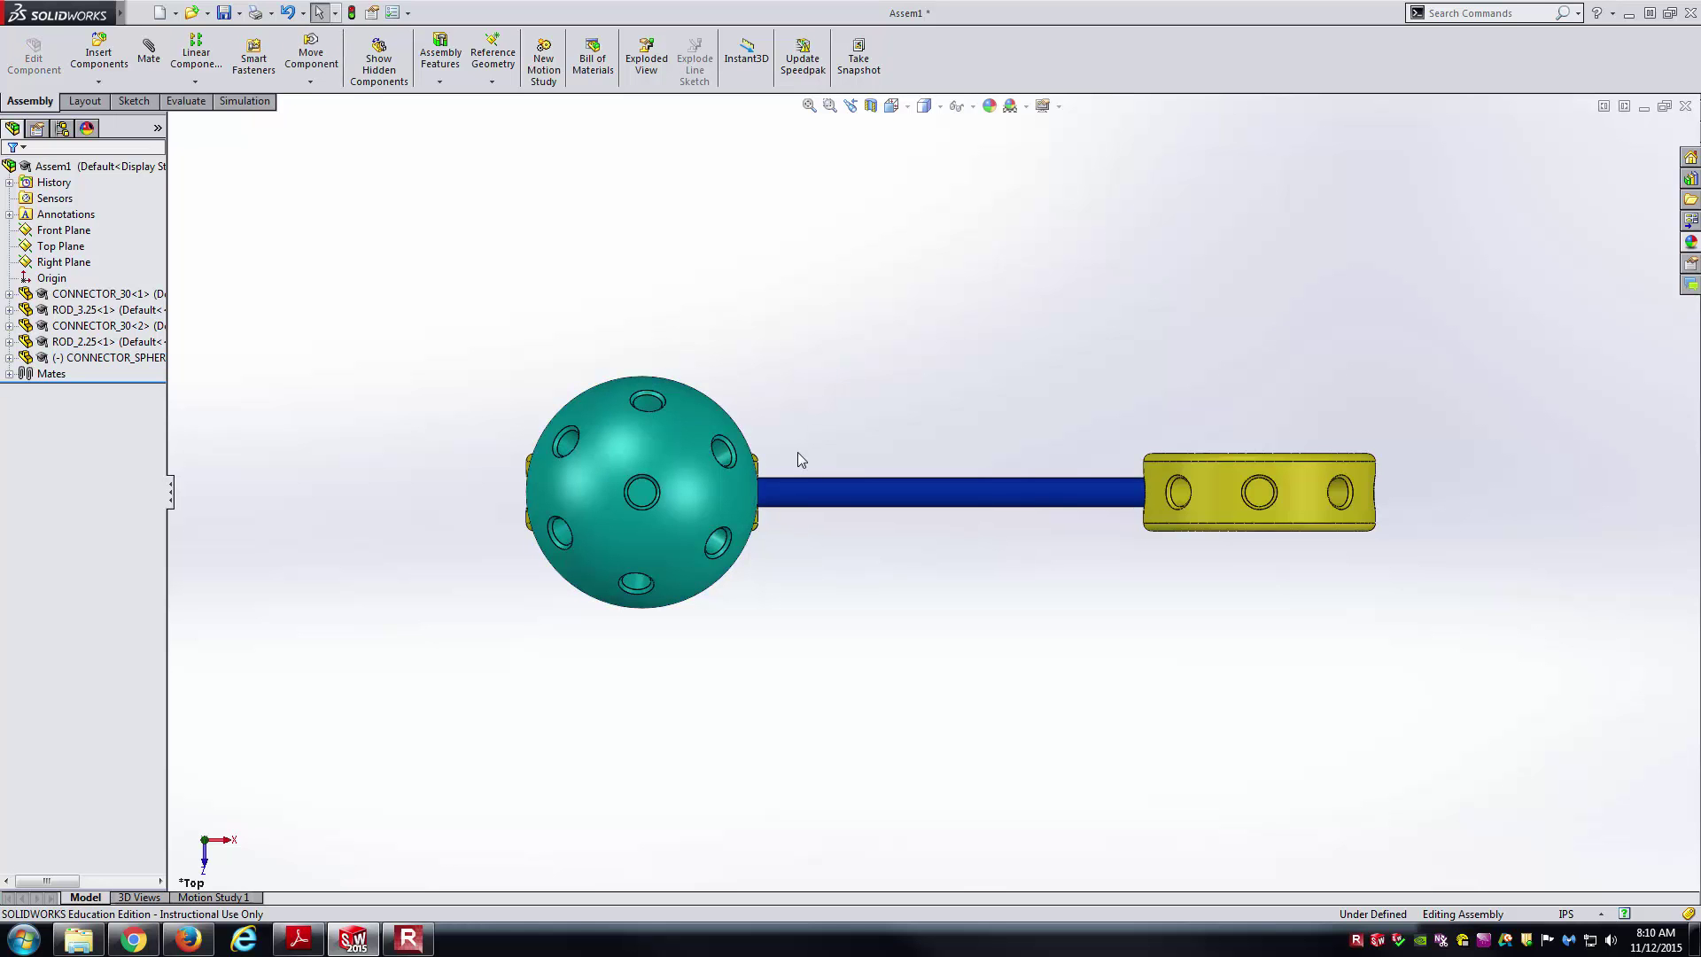
- List the sphere connector's features and highlight its Front Plane to examine how the plane lies relative to the holes
middle_click_drag(796, 454, 695, 269)
key("ctrl+5")
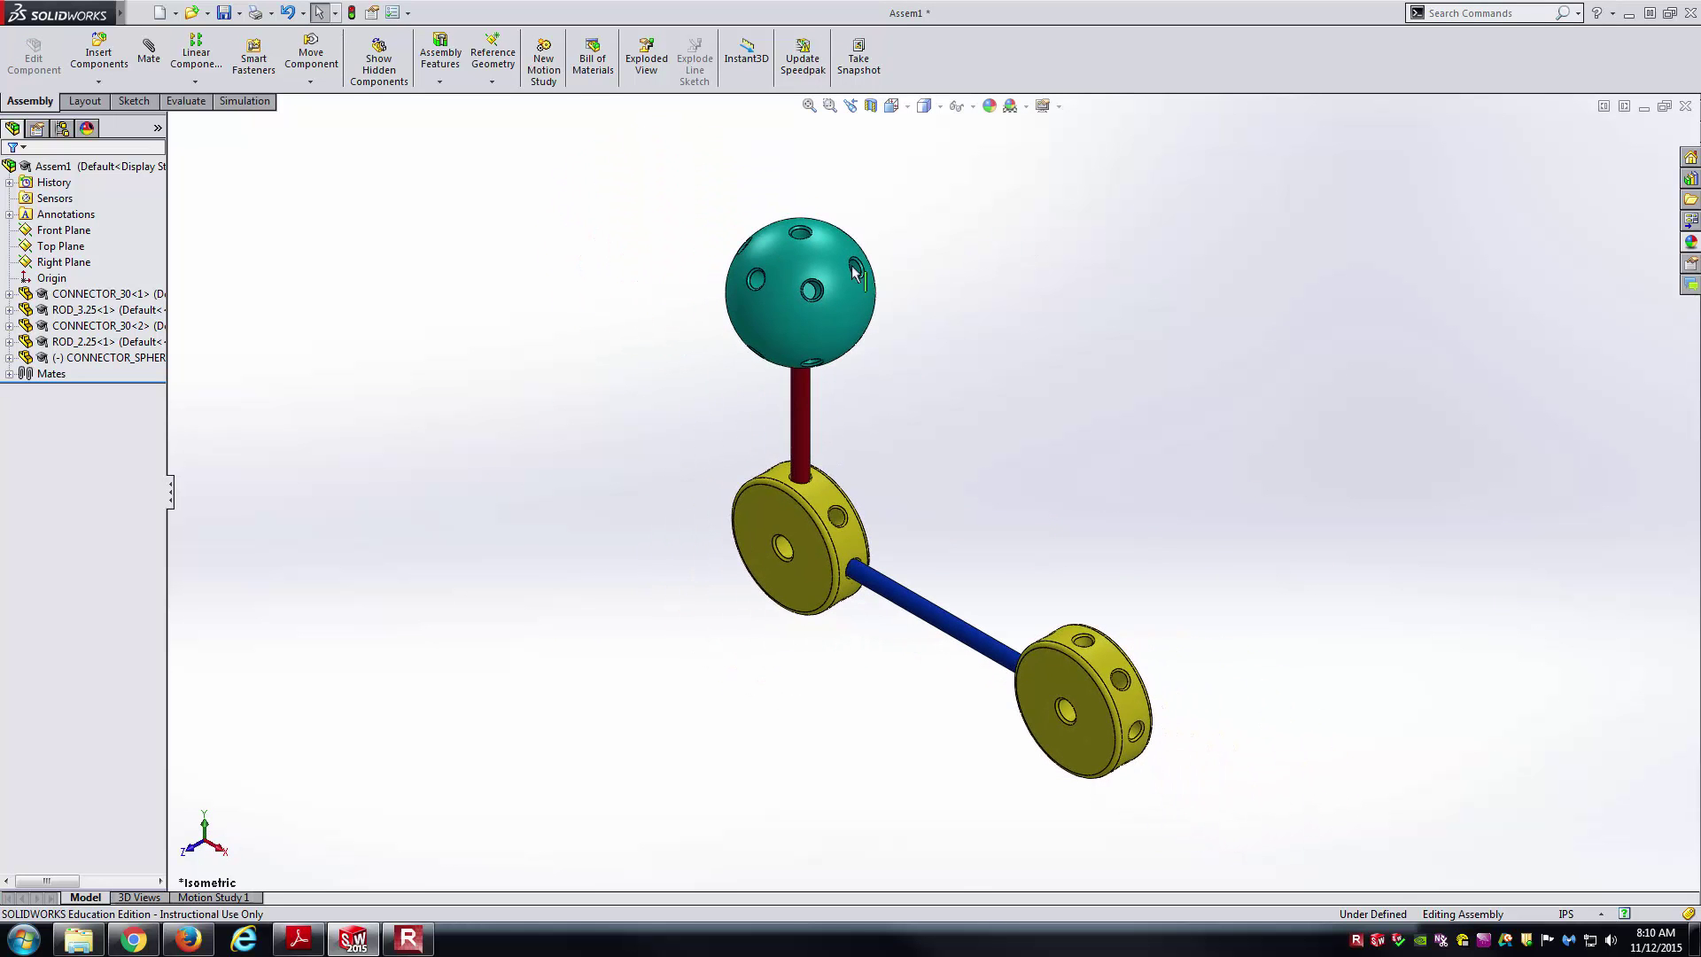
left_click(797, 285)
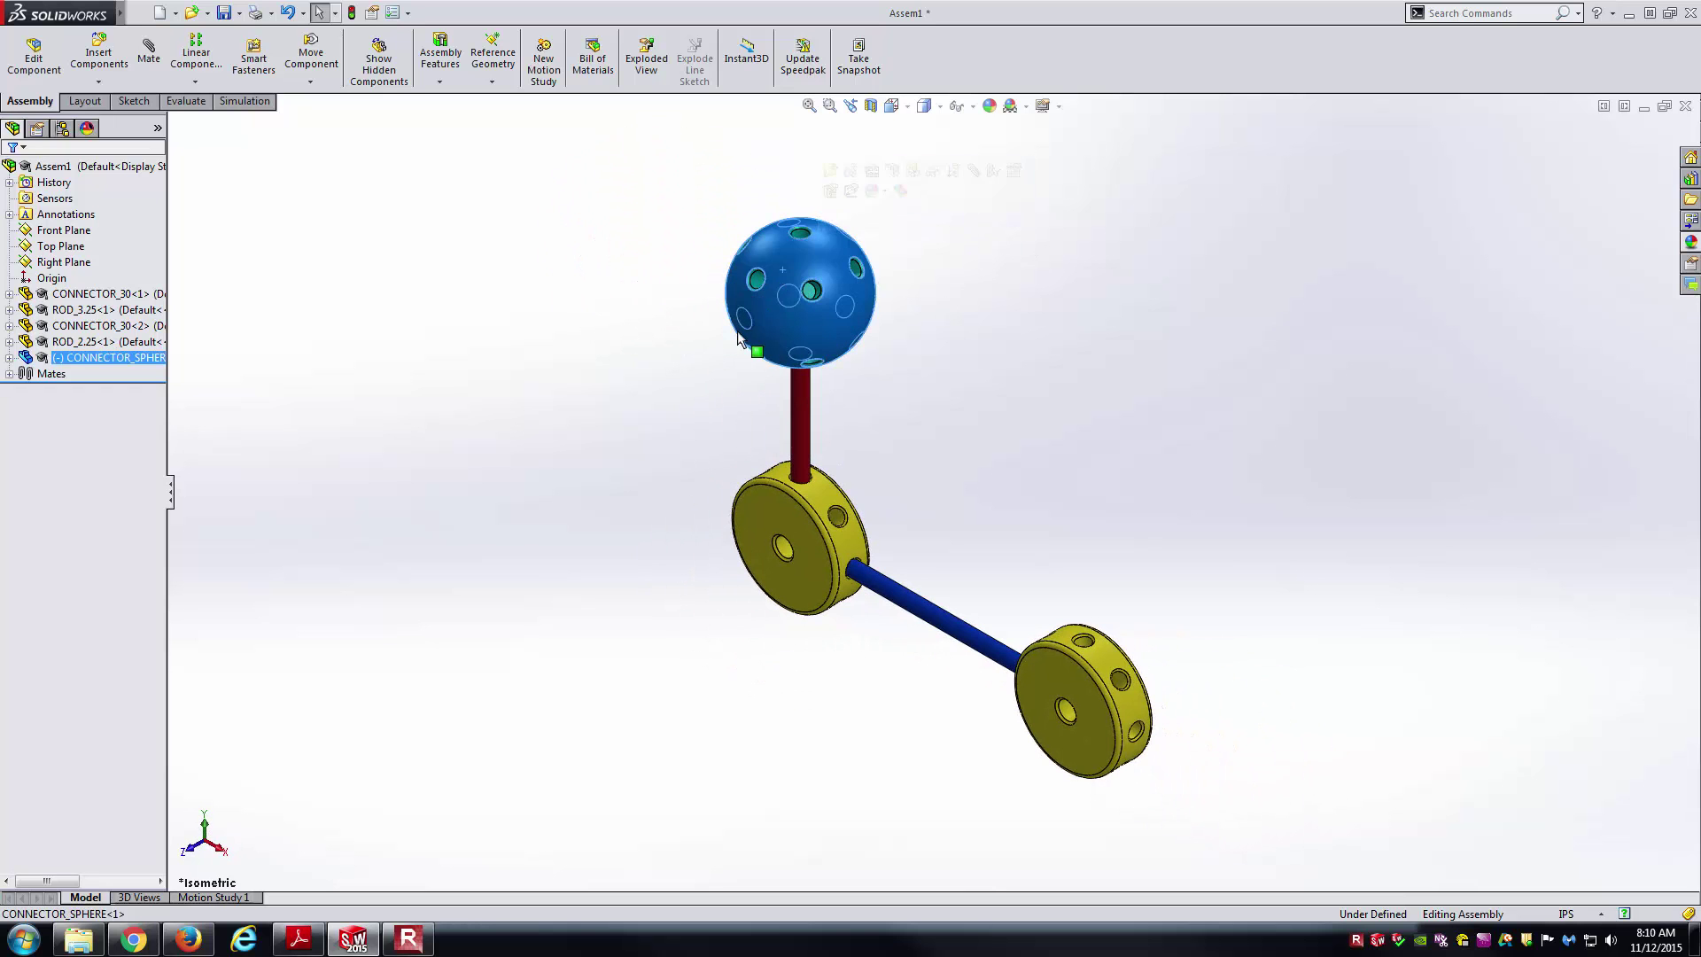
left_click(548, 378)
left_click(9, 358)
left_click(73, 469)
left_click(73, 470)
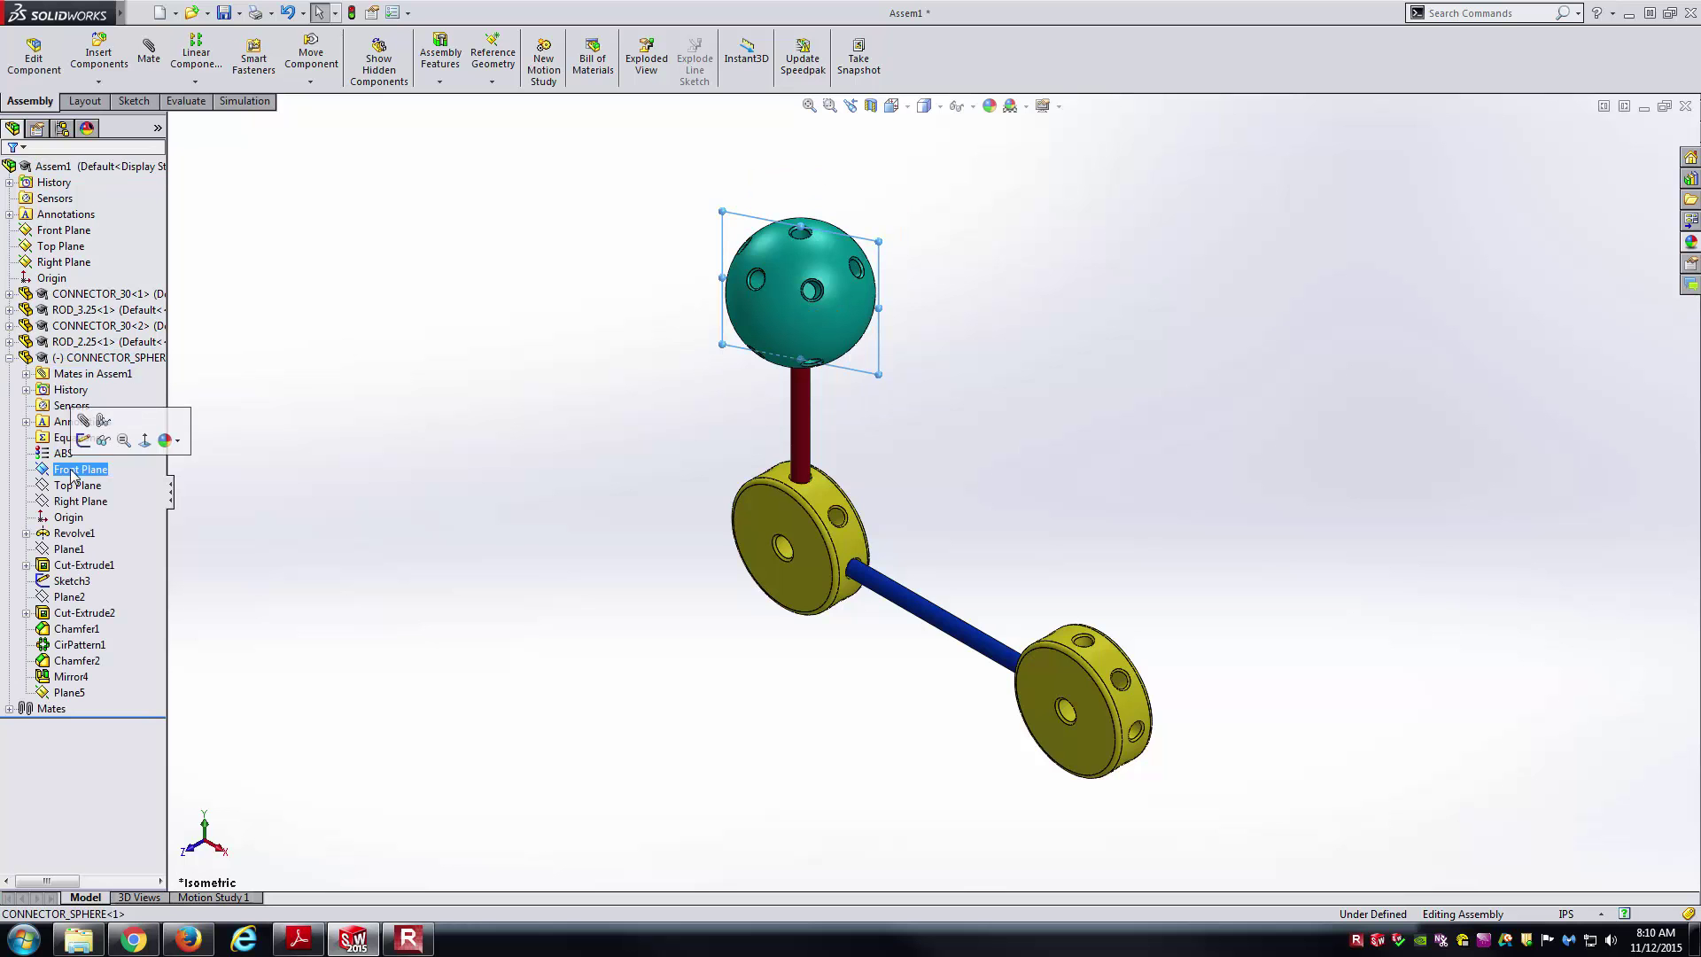
left_click(434, 431)
- Turn on the display of planes in the assembly to inspect those around the sphere connector
mouse_move(120, 13)
left_click(197, 12)
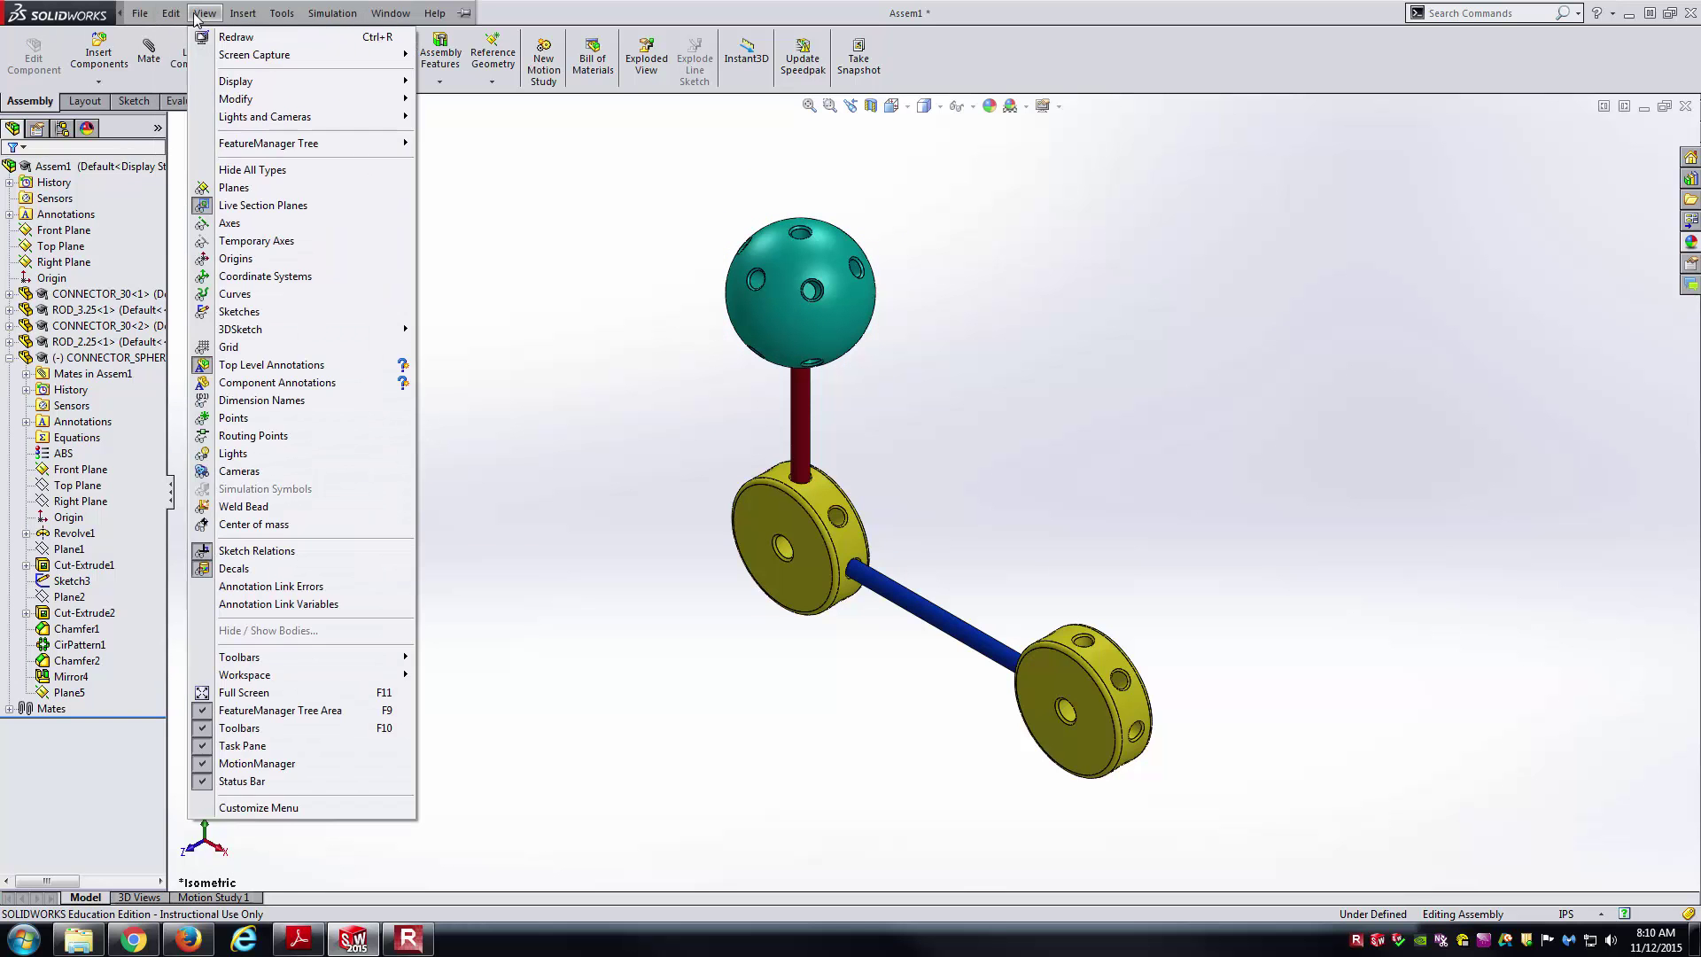
left_click(234, 188)
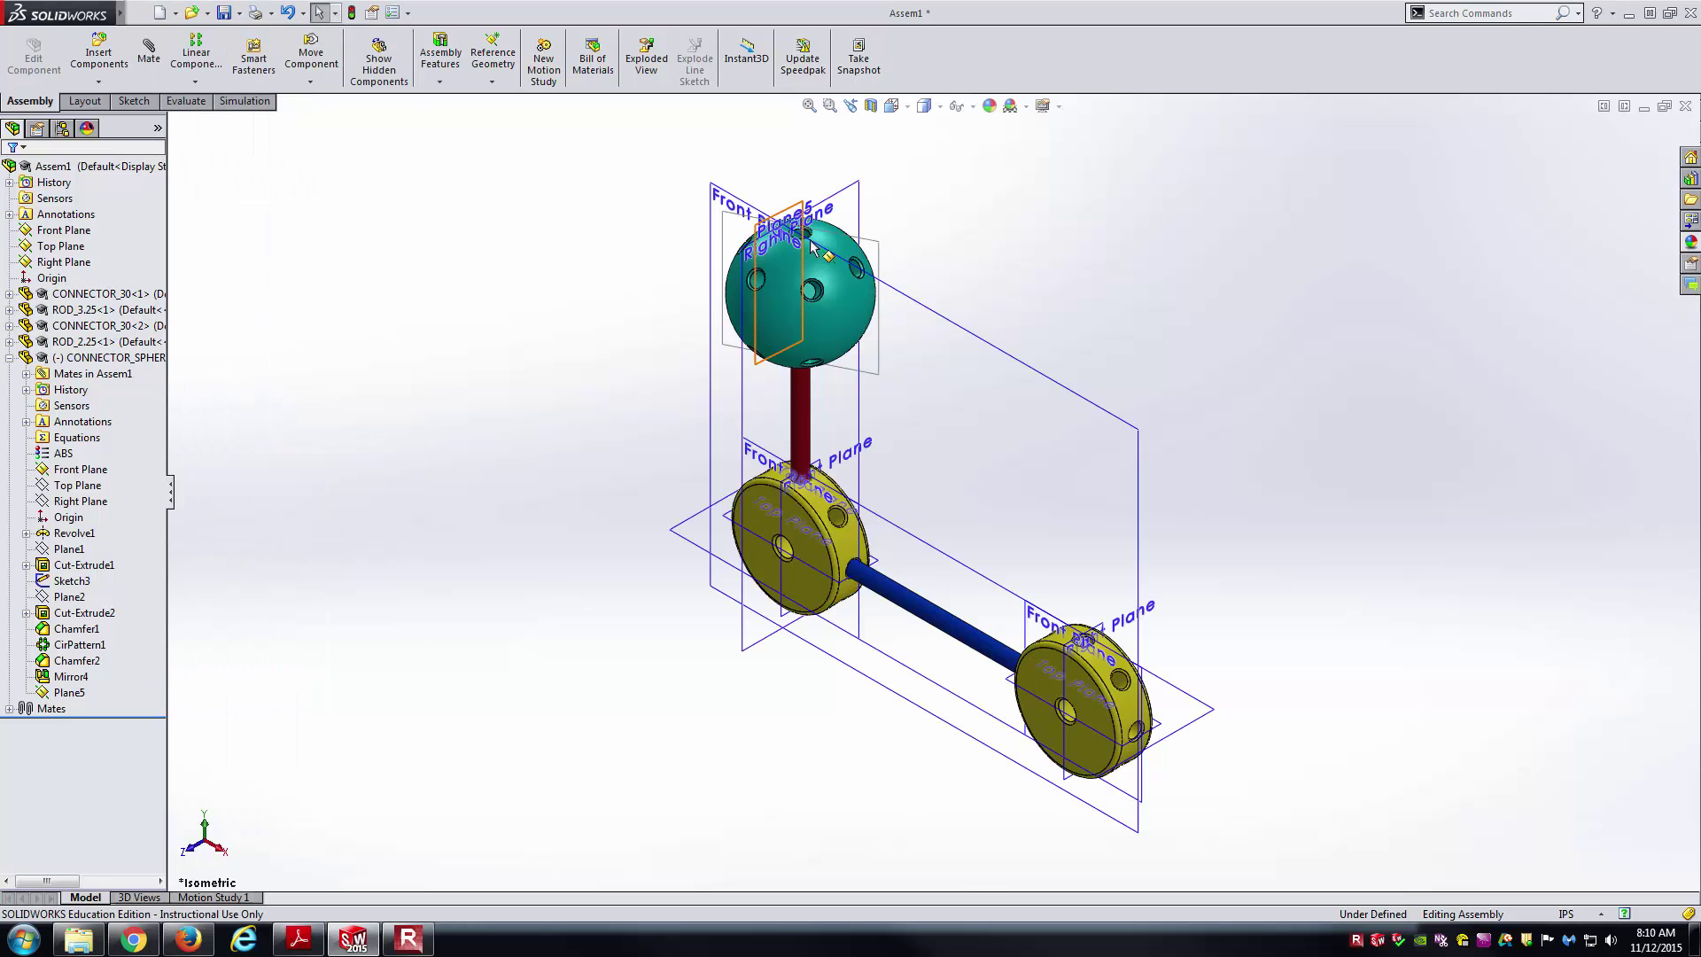
scroll(784, 168, "down", 2)
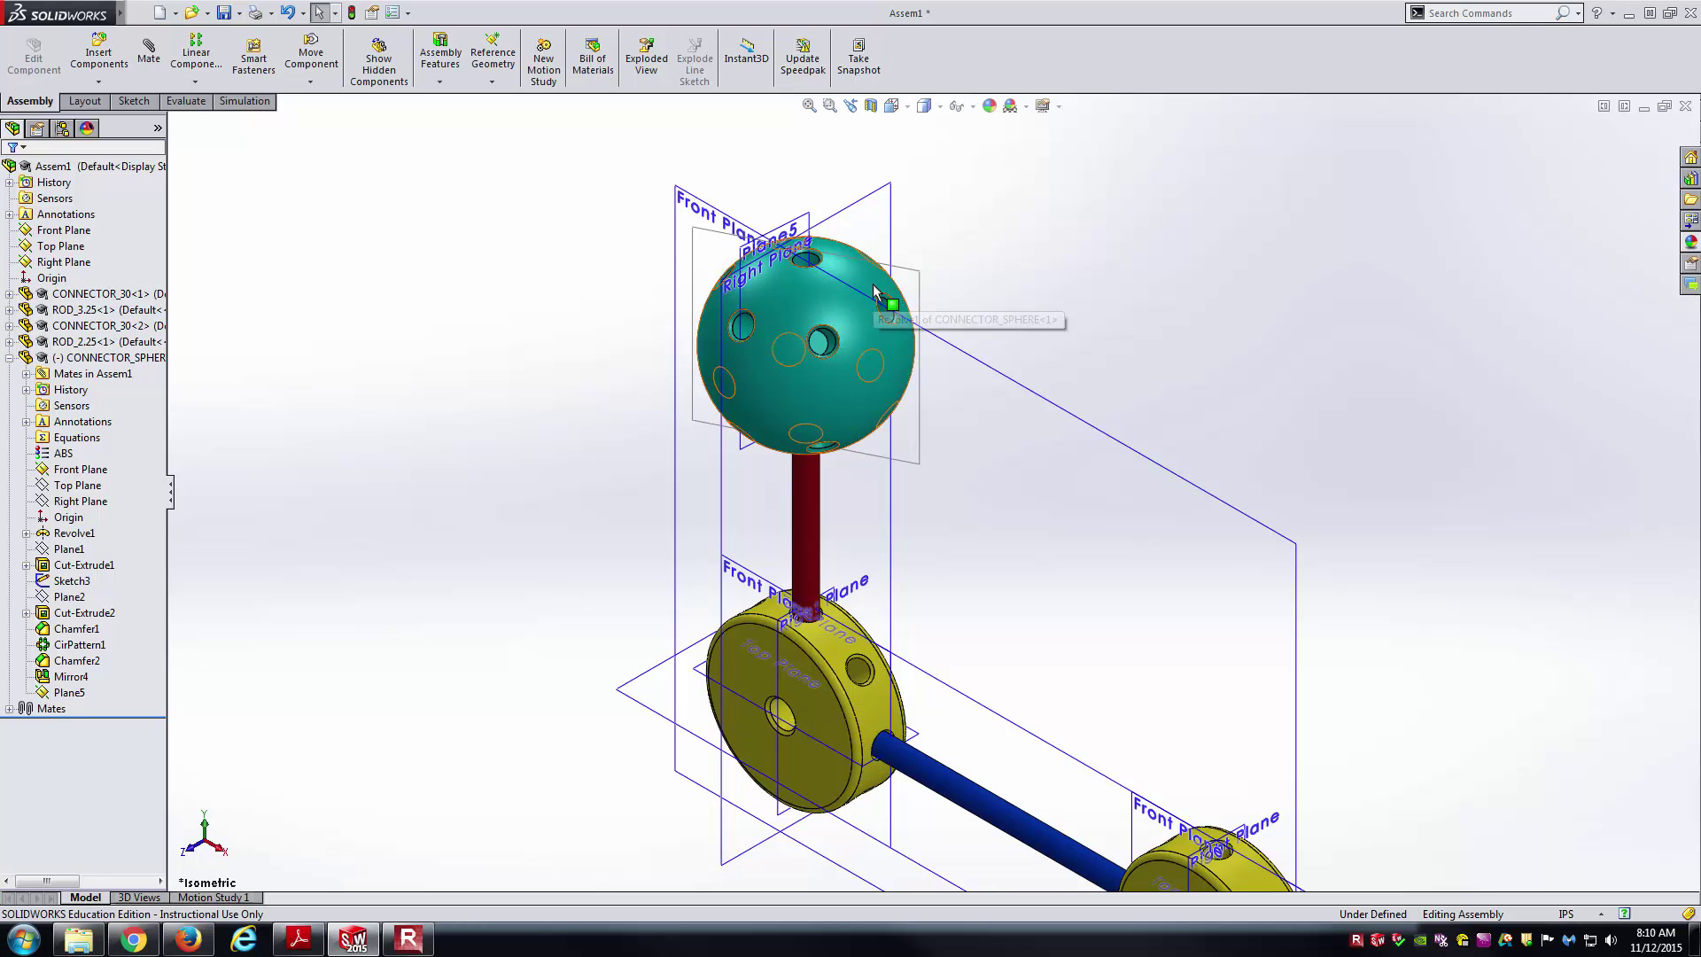
- Turn the sphere on the red rod and highlight its Plane5, examining how the sphere's planes lie relative to the side holes from above
left_click_drag(874, 292, 817, 355)
key("Escape")
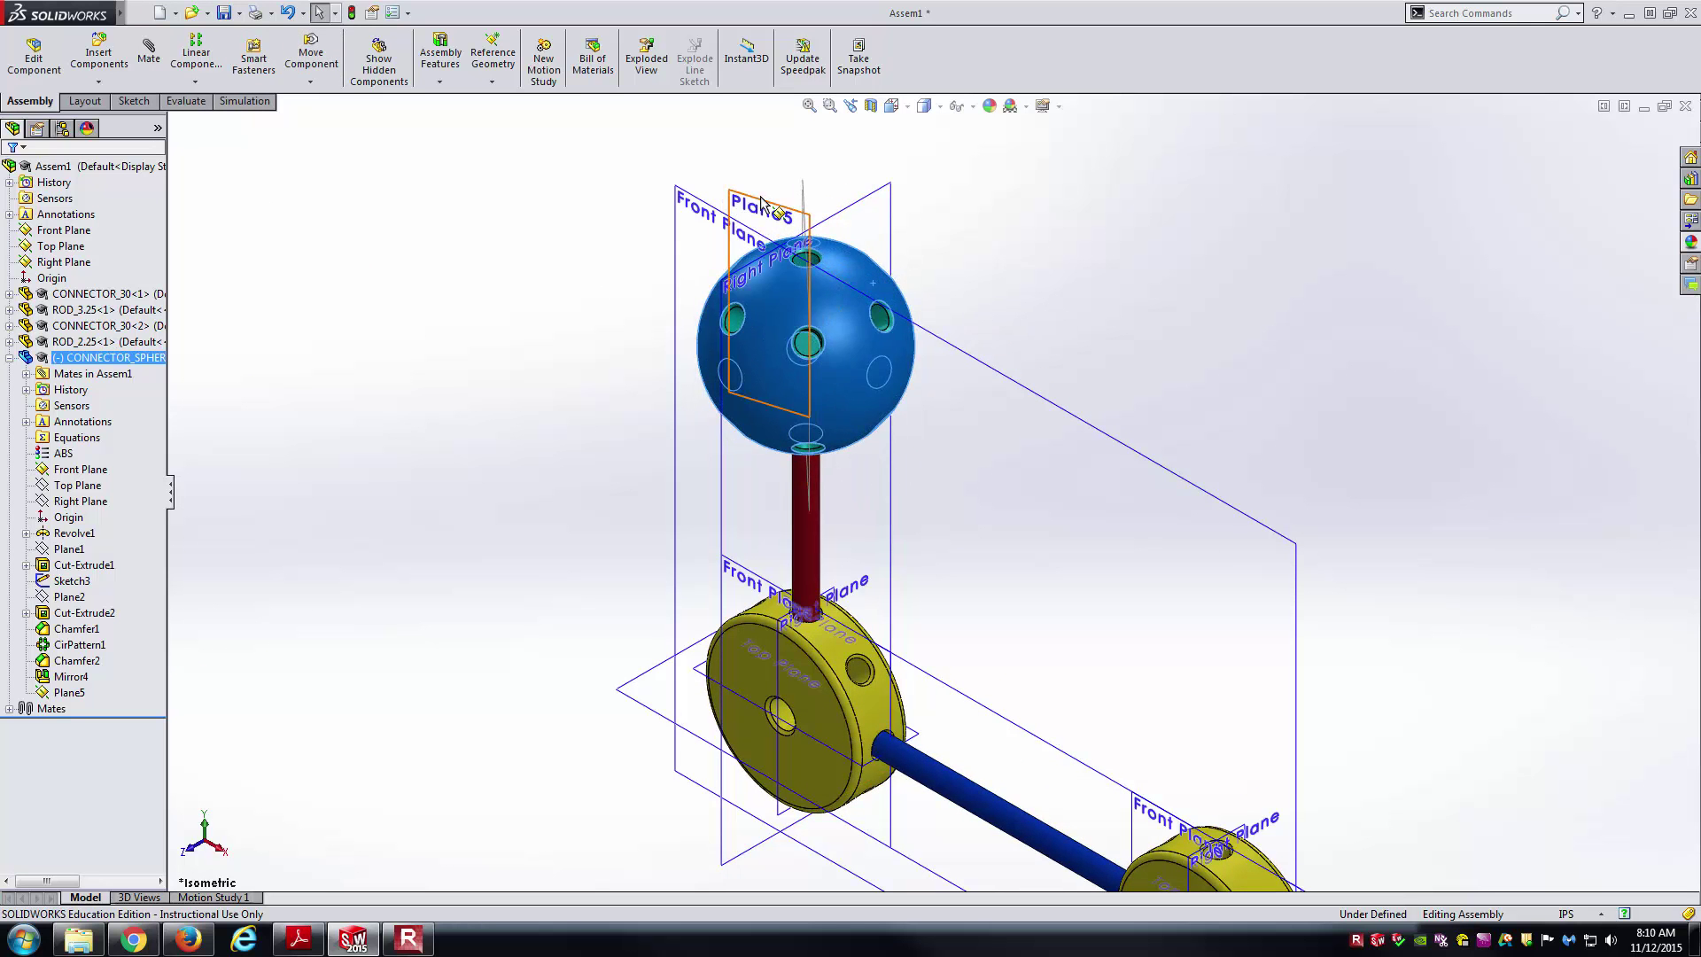
left_click(760, 200)
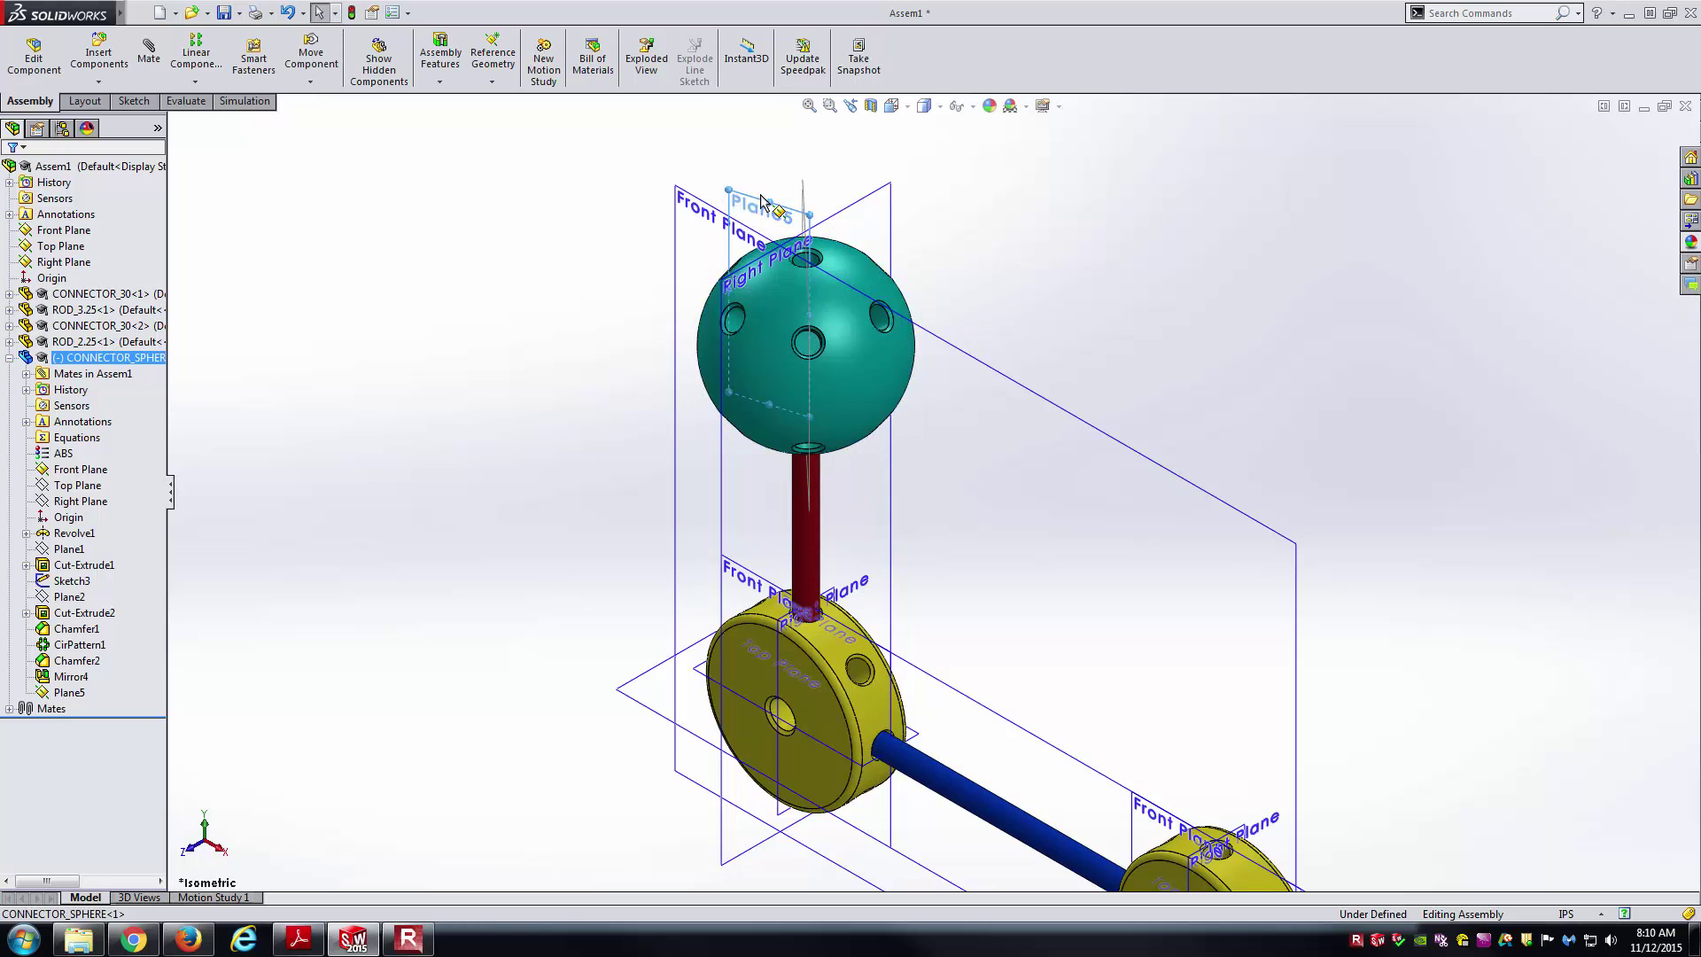
left_click(76, 676)
middle_click_drag(877, 332, 921, 523)
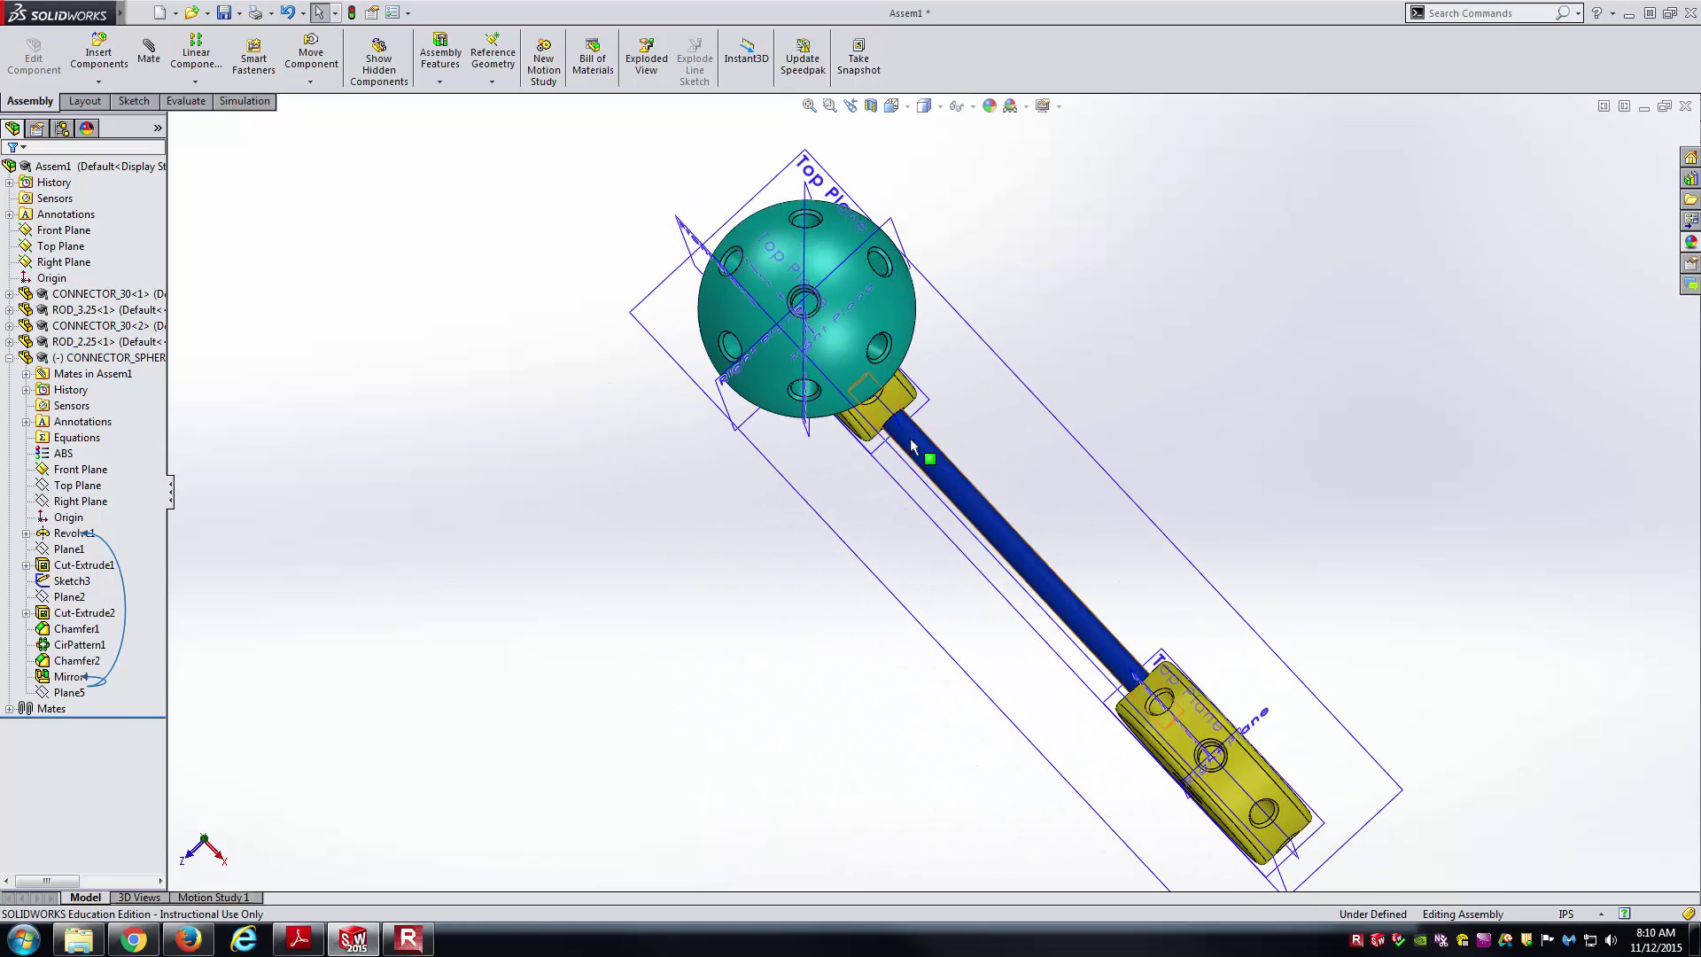
left_click(891, 105)
left_click(914, 150)
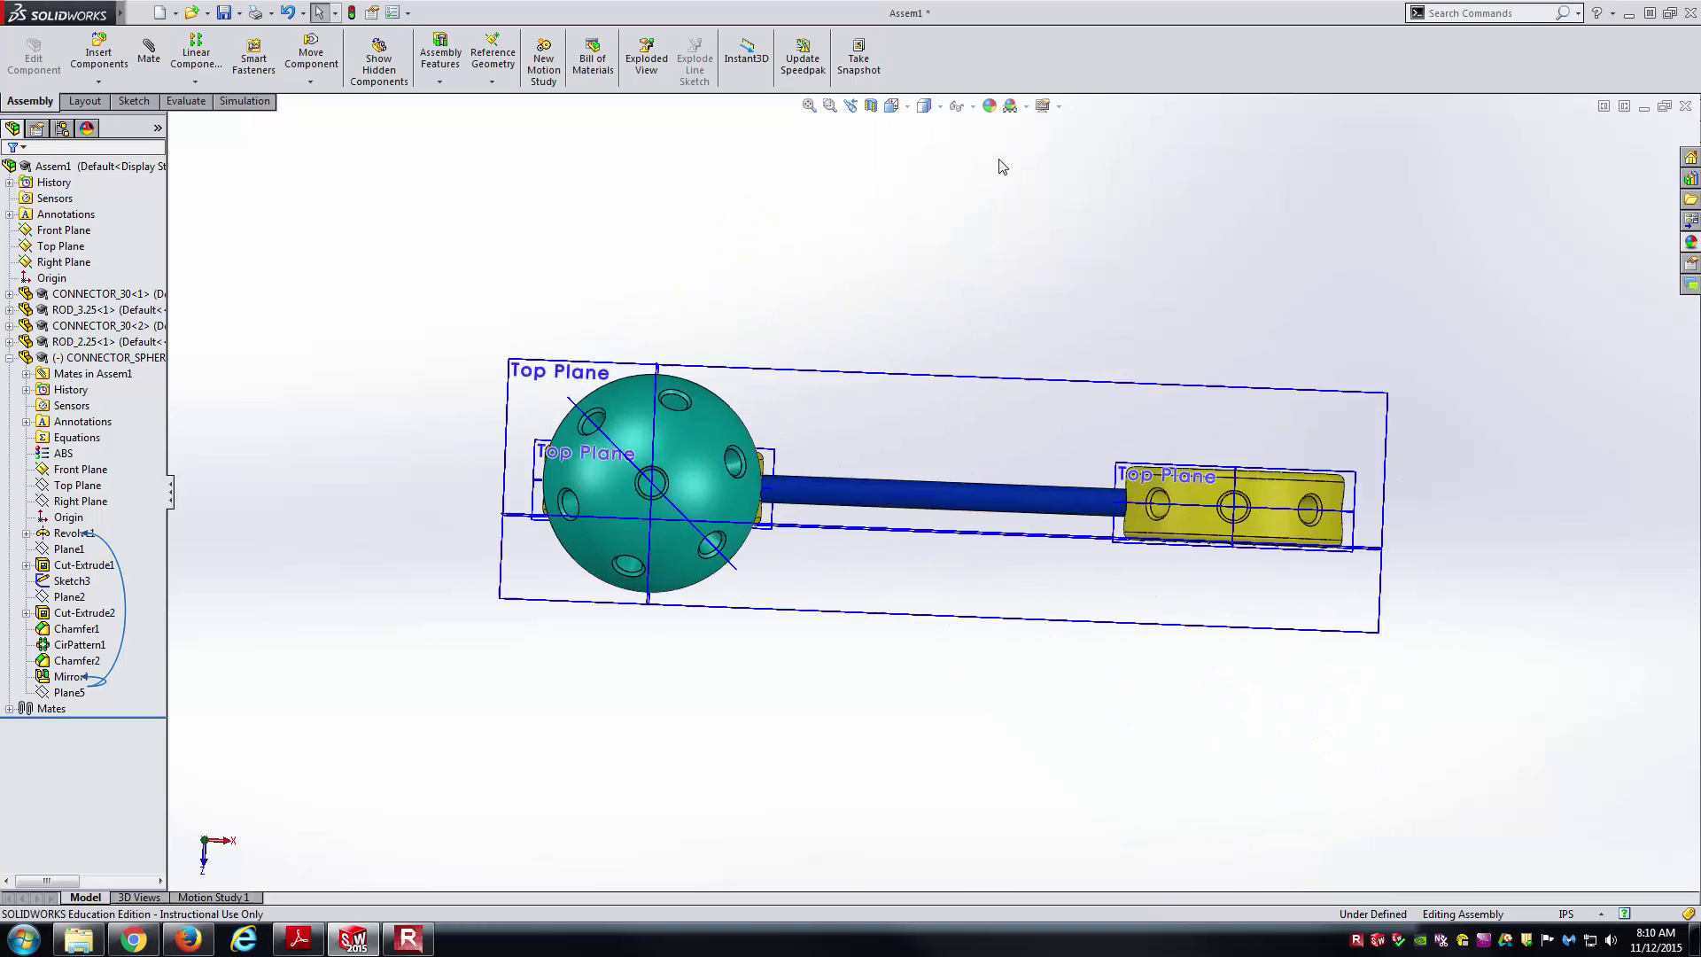
- Rotate the sphere slightly, stretch its Front Plane's outline beyond the sphere, and highlight the assembly's Front Plane for comparison
left_click_drag(720, 422, 727, 384)
left_click(790, 700)
left_click(745, 563)
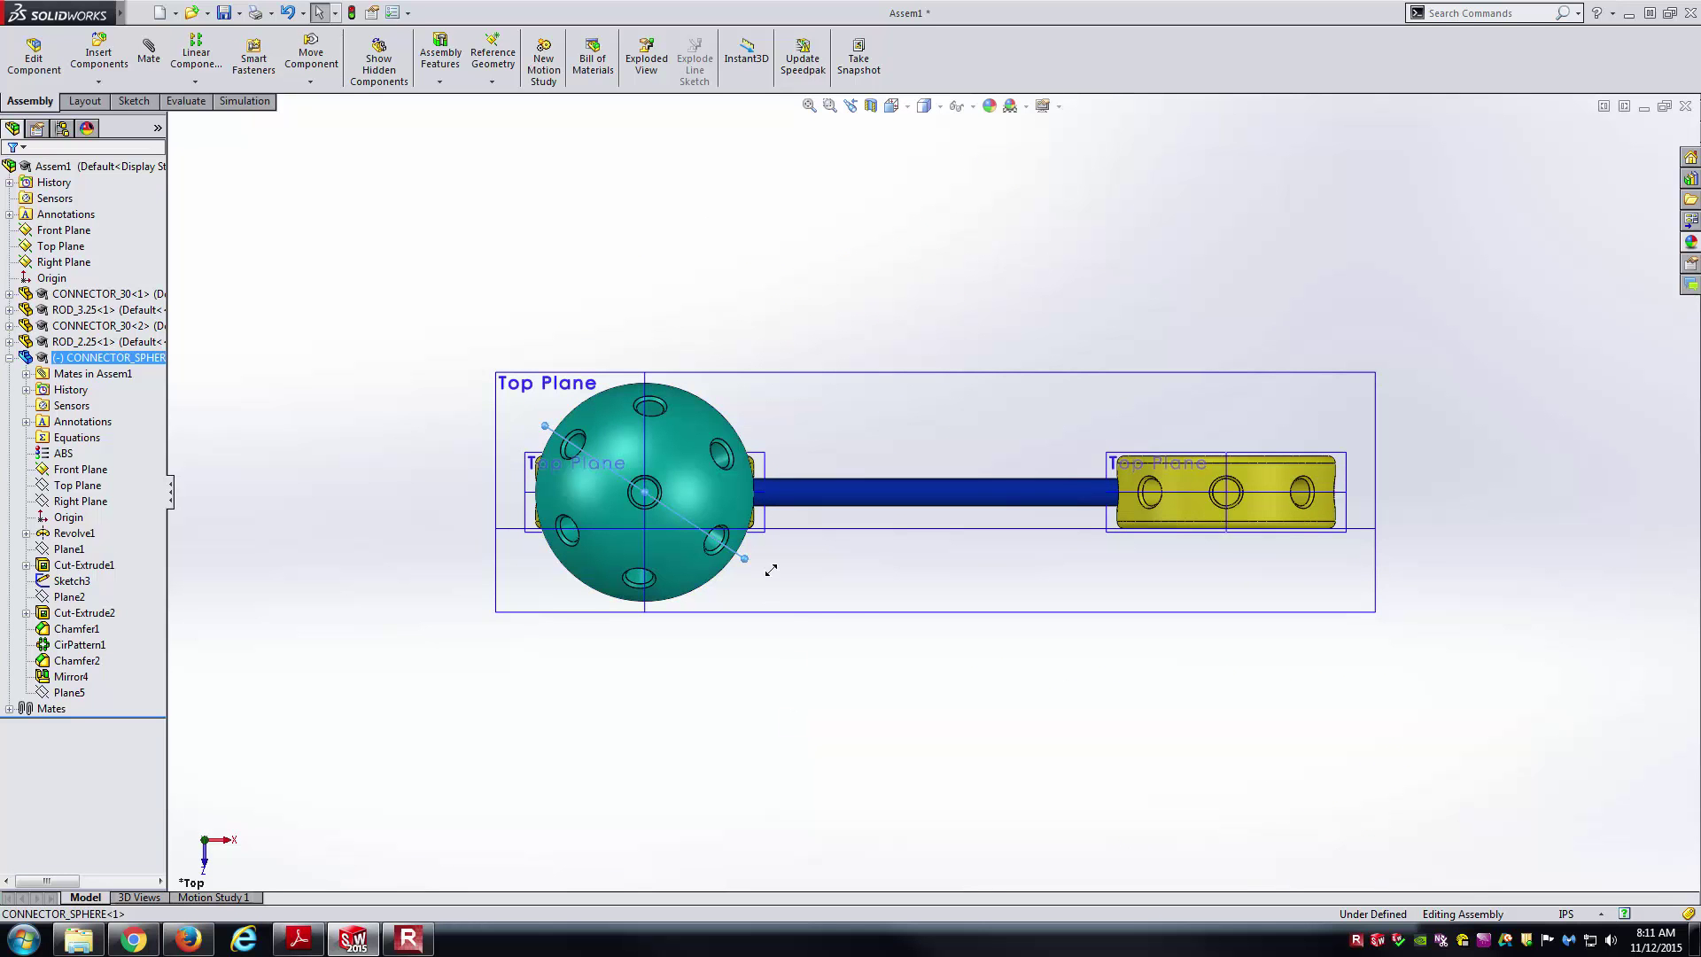
left_click(804, 673)
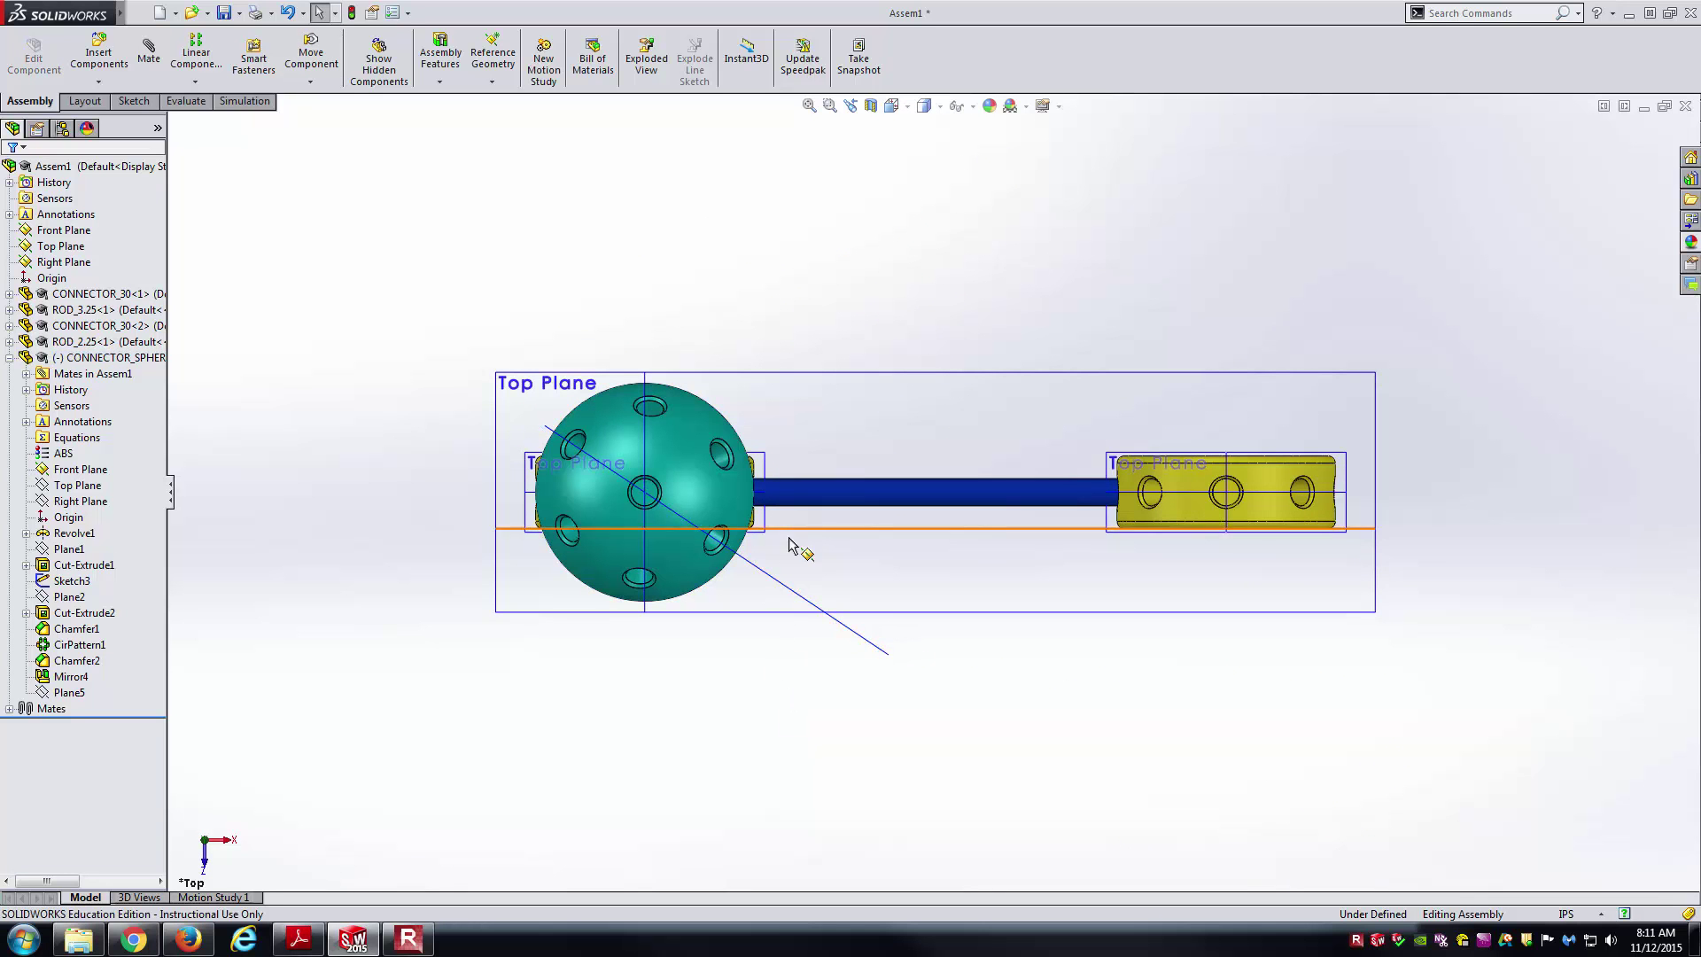
left_click(802, 532)
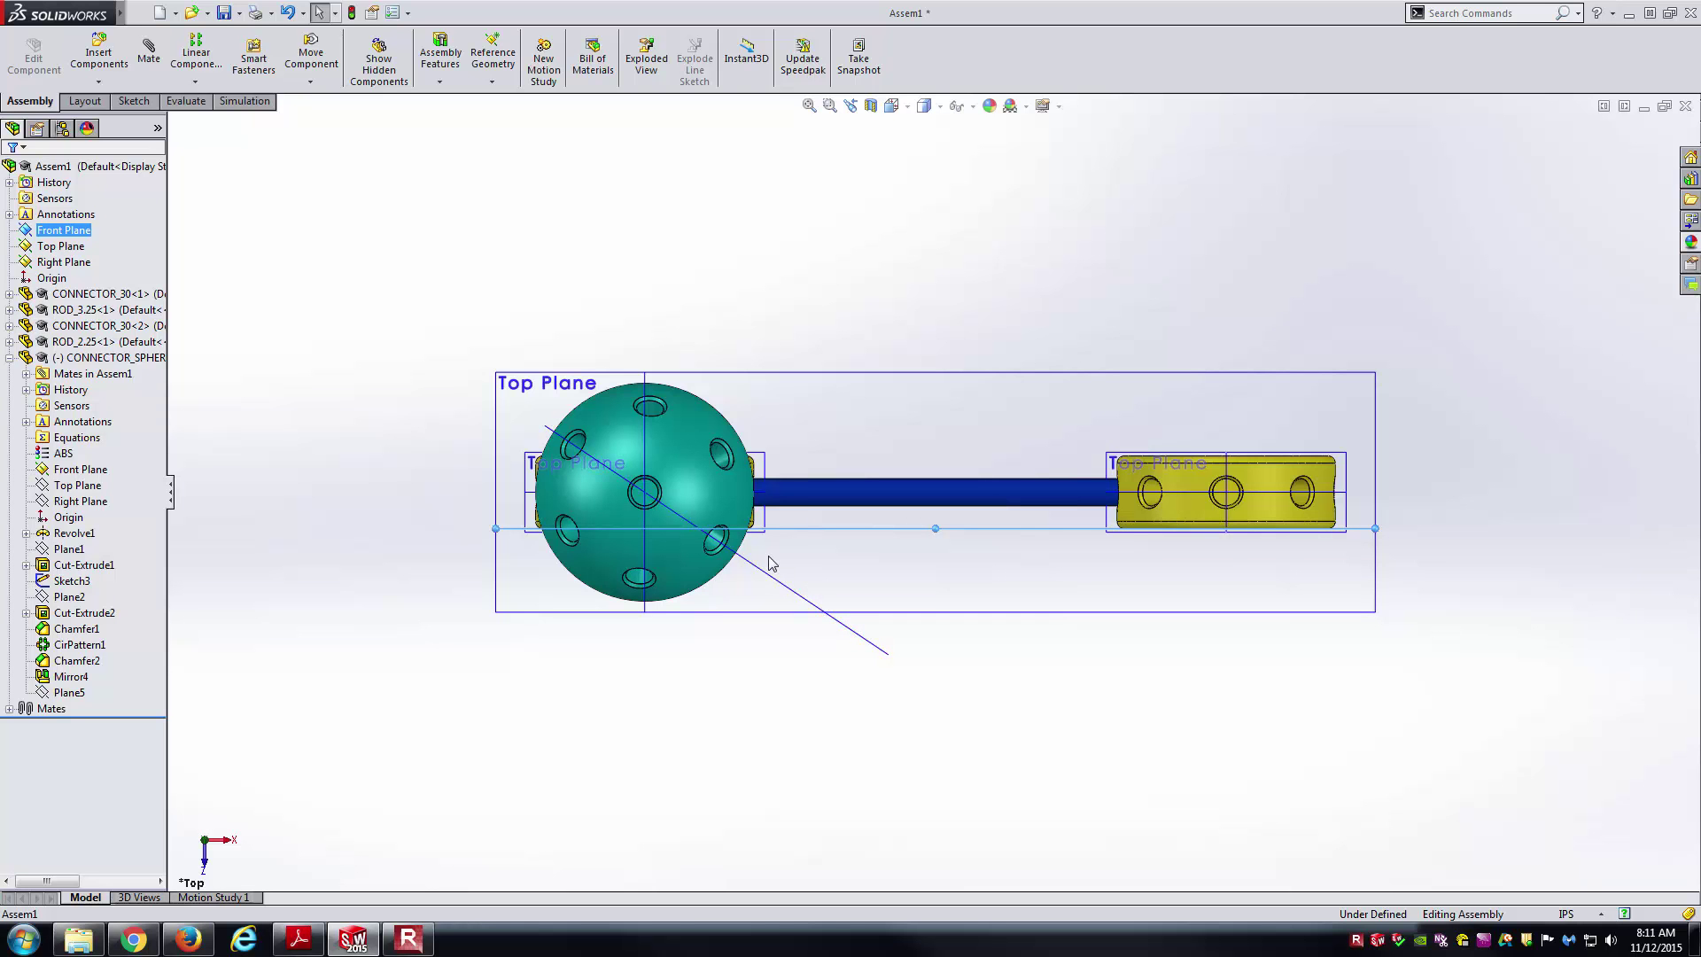
- Start a mate between the sphere connector's Front Plane and the assembly's Front Plane, and view it from the top
middle_click_drag(771, 571, 776, 447)
left_click(832, 288)
left_click(155, 78)
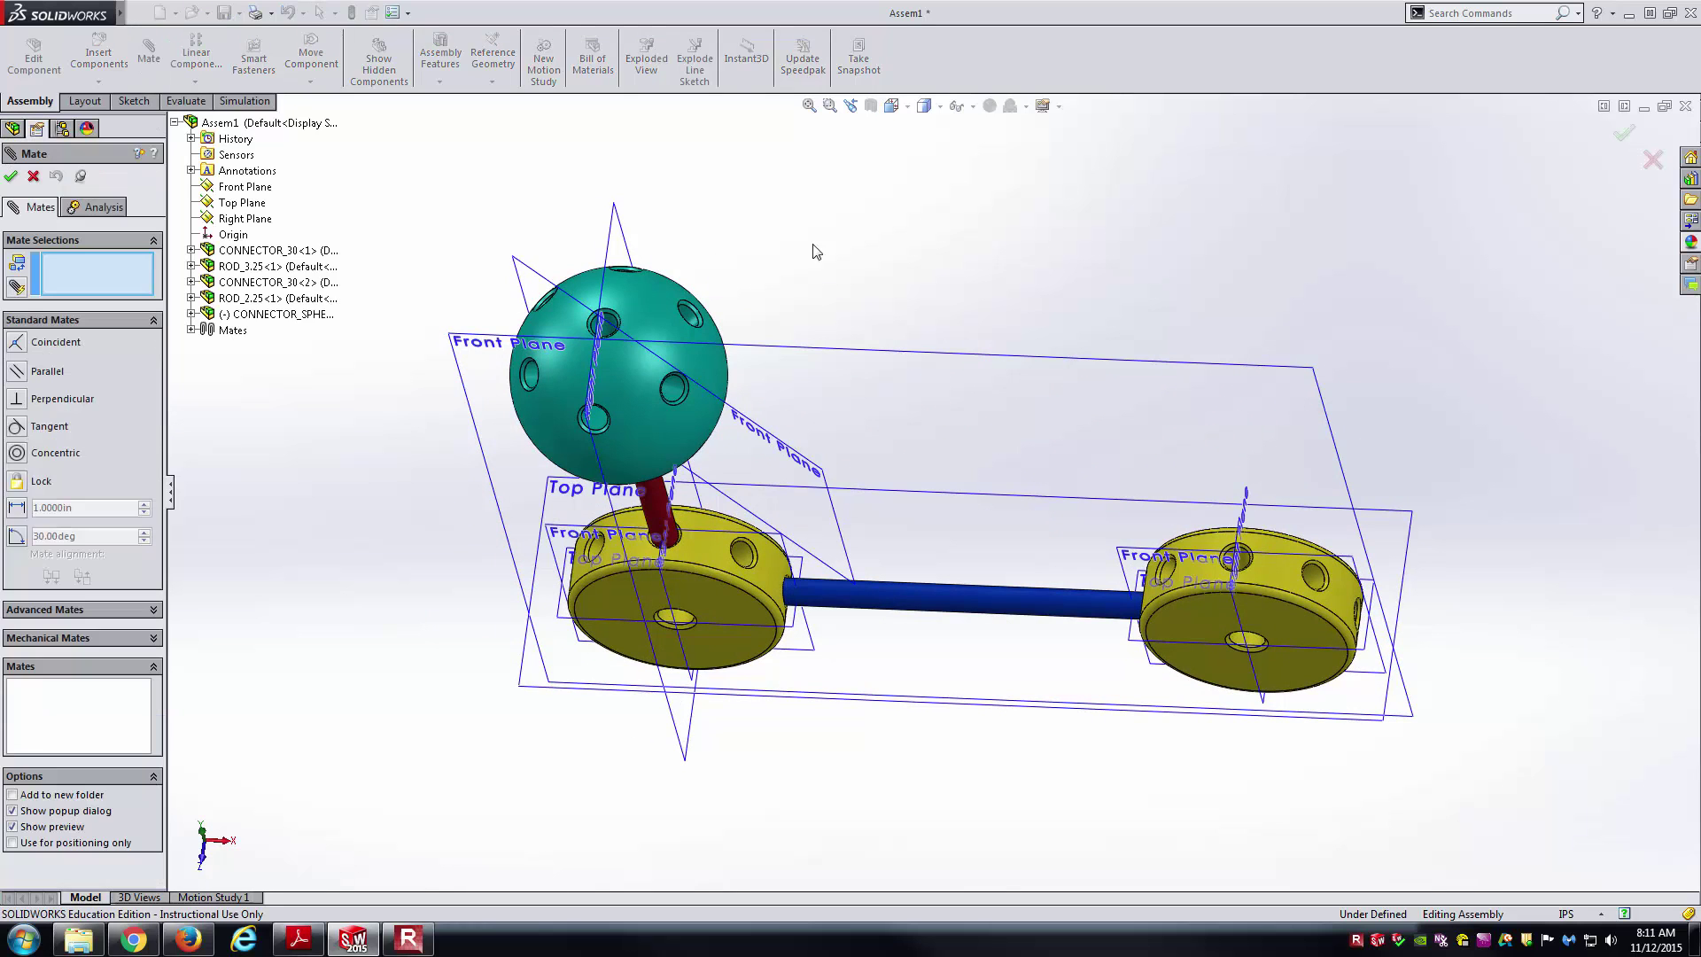
left_click(778, 441)
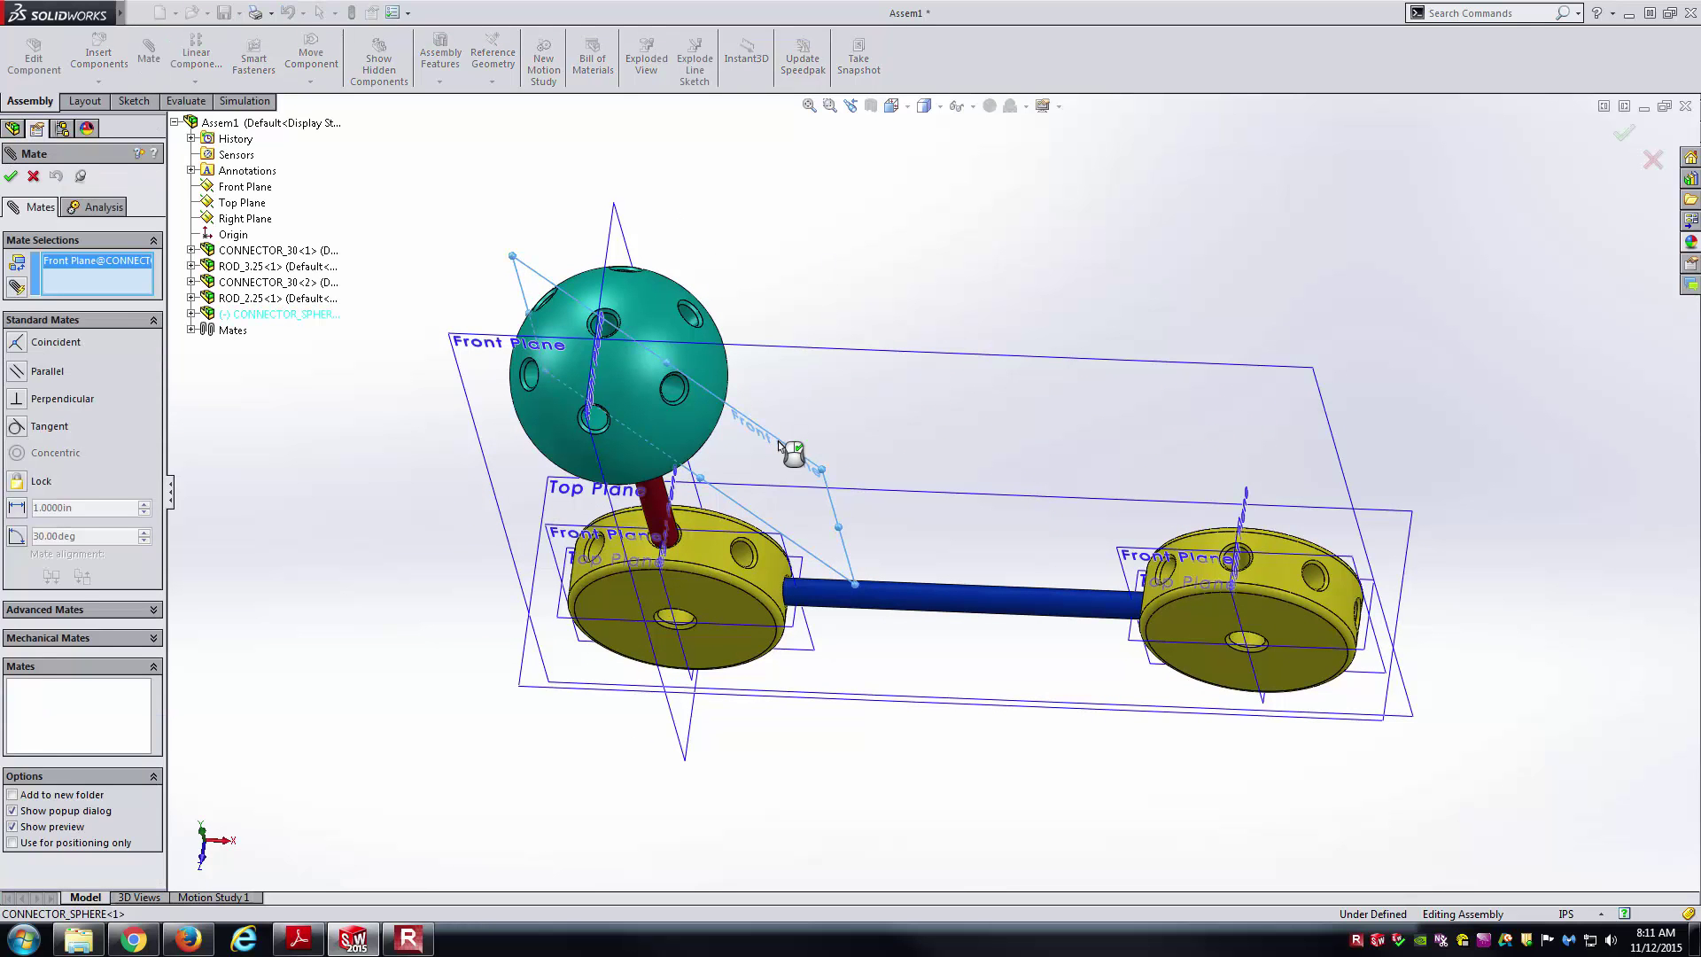
left_click(820, 351)
key("ctrl+5")
left_click(891, 106)
left_click(911, 156)
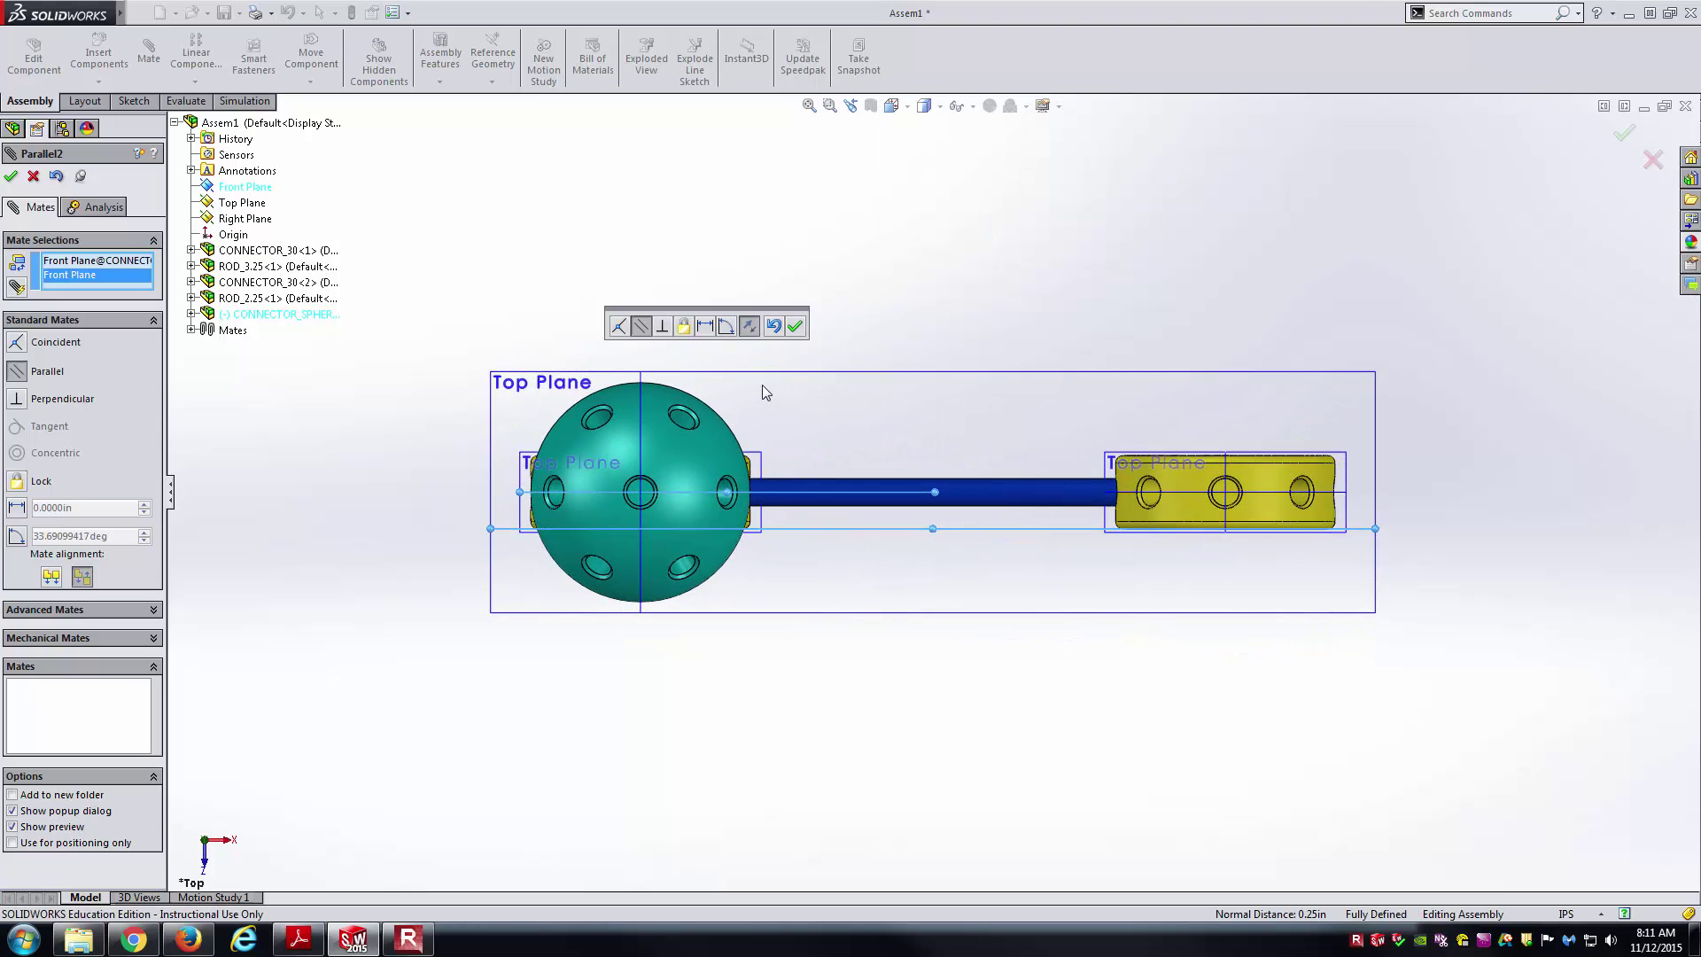
- Make the mate between the two front planes an angle mate of 30 degrees and close the Mate command
left_click(726, 328)
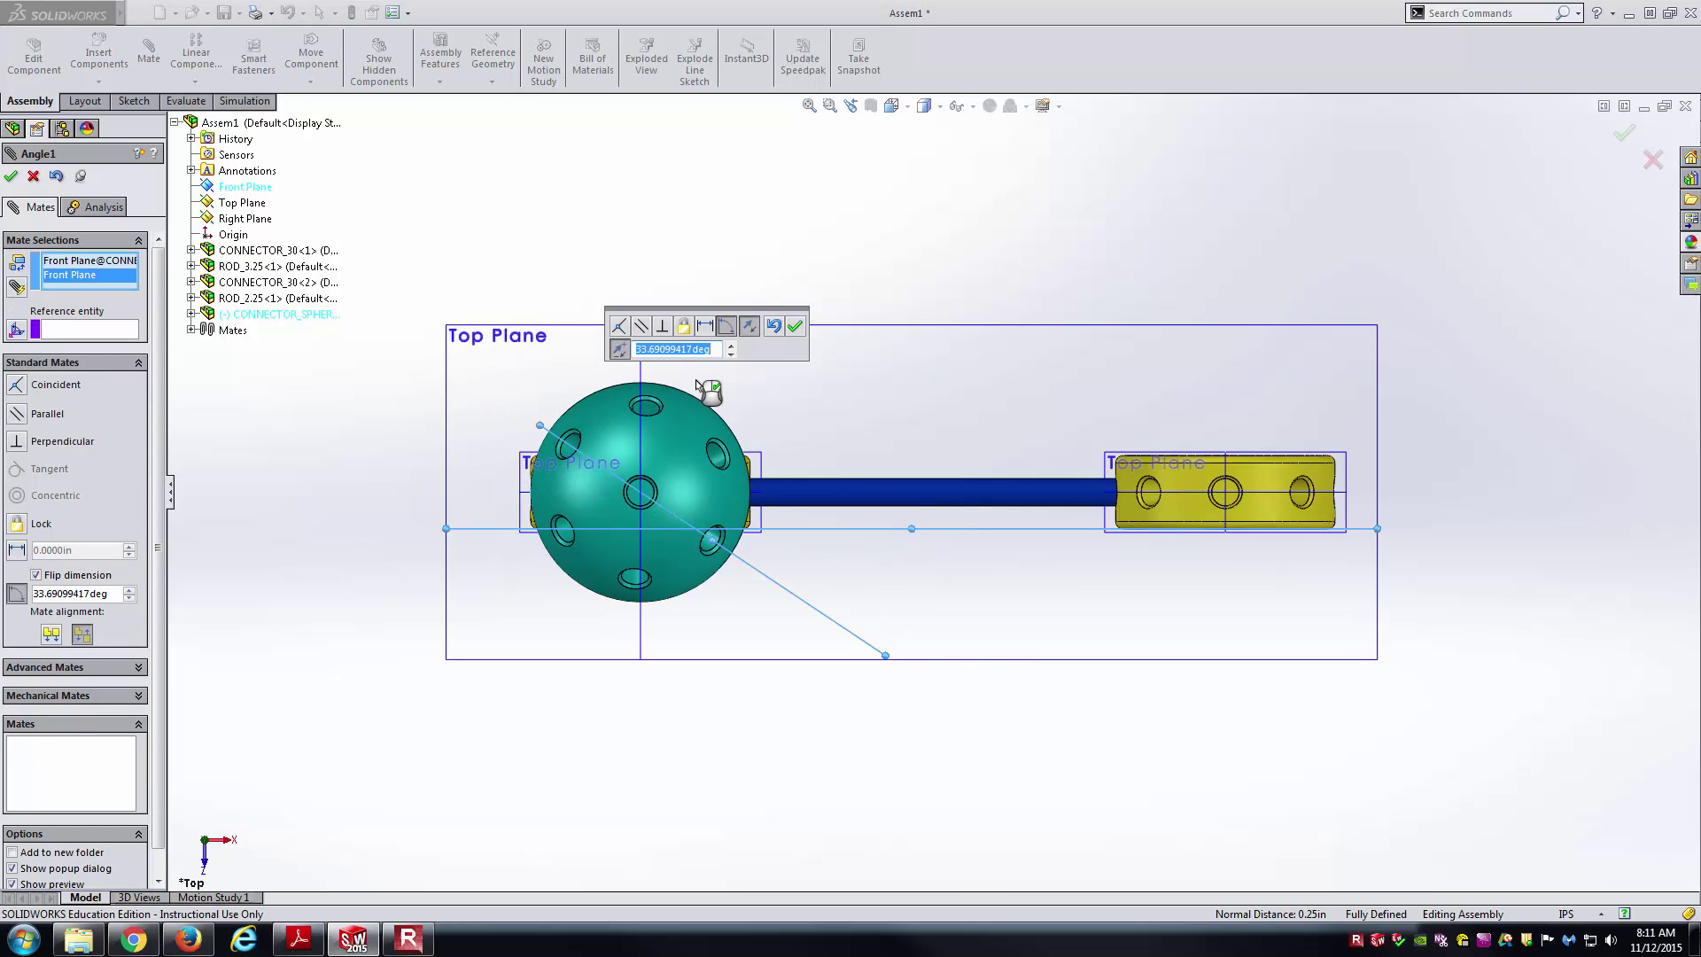
type("30")
key("Return")
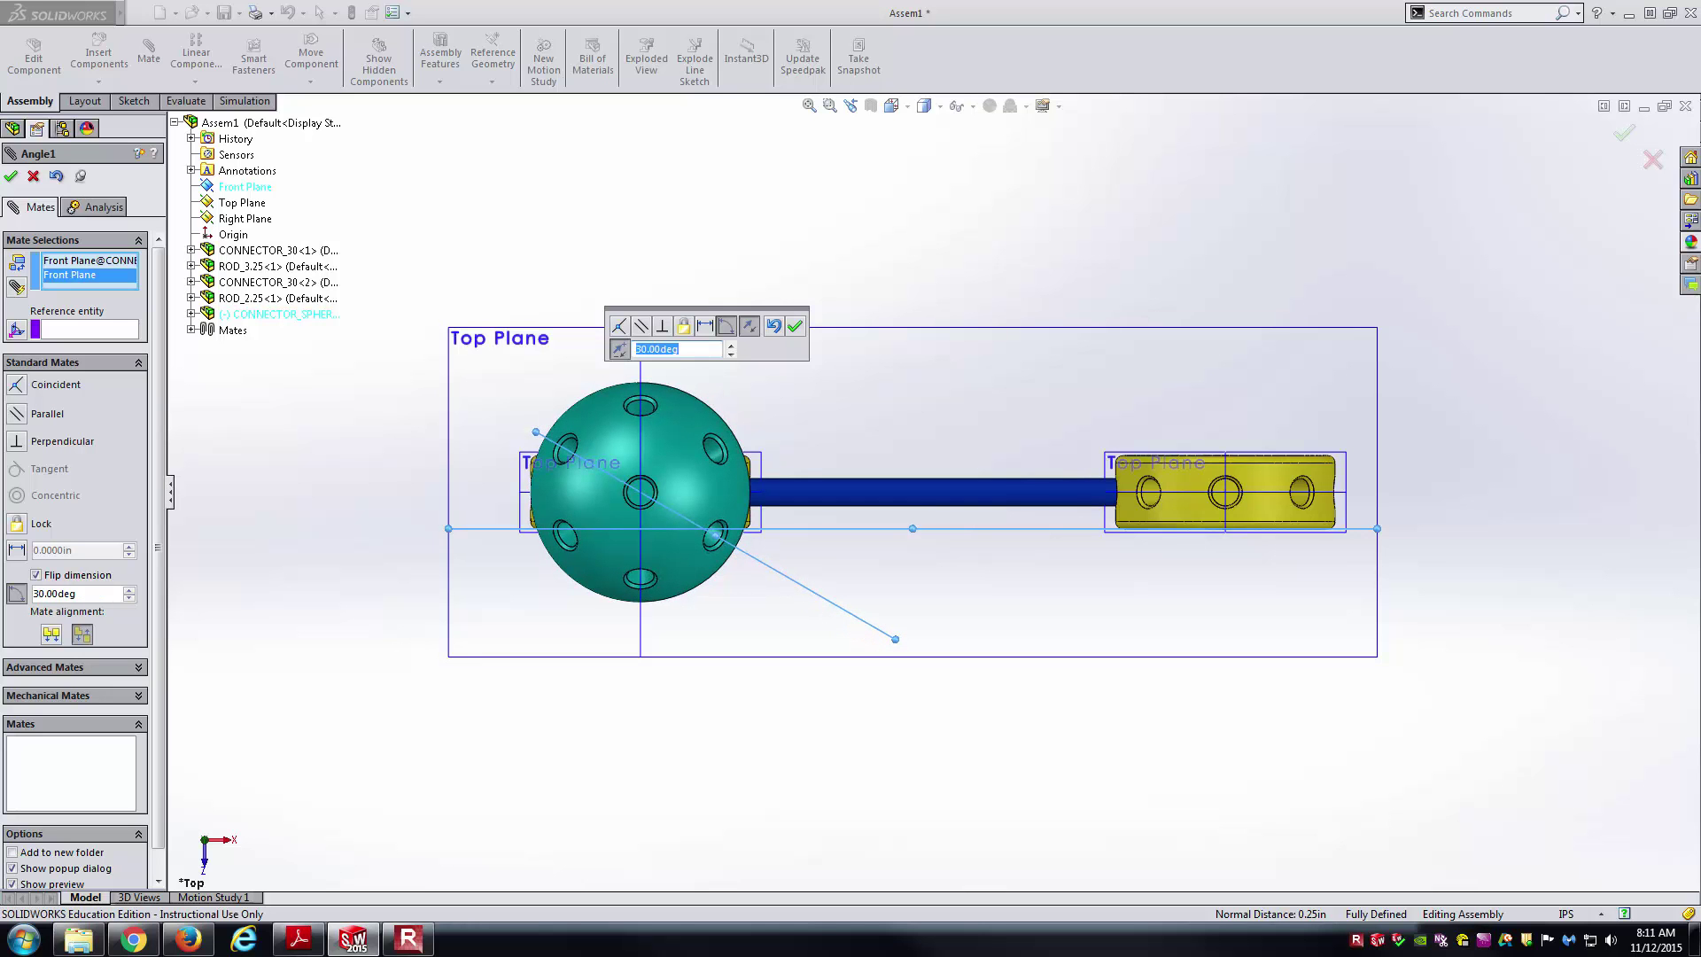
left_click(800, 329)
left_click(11, 175)
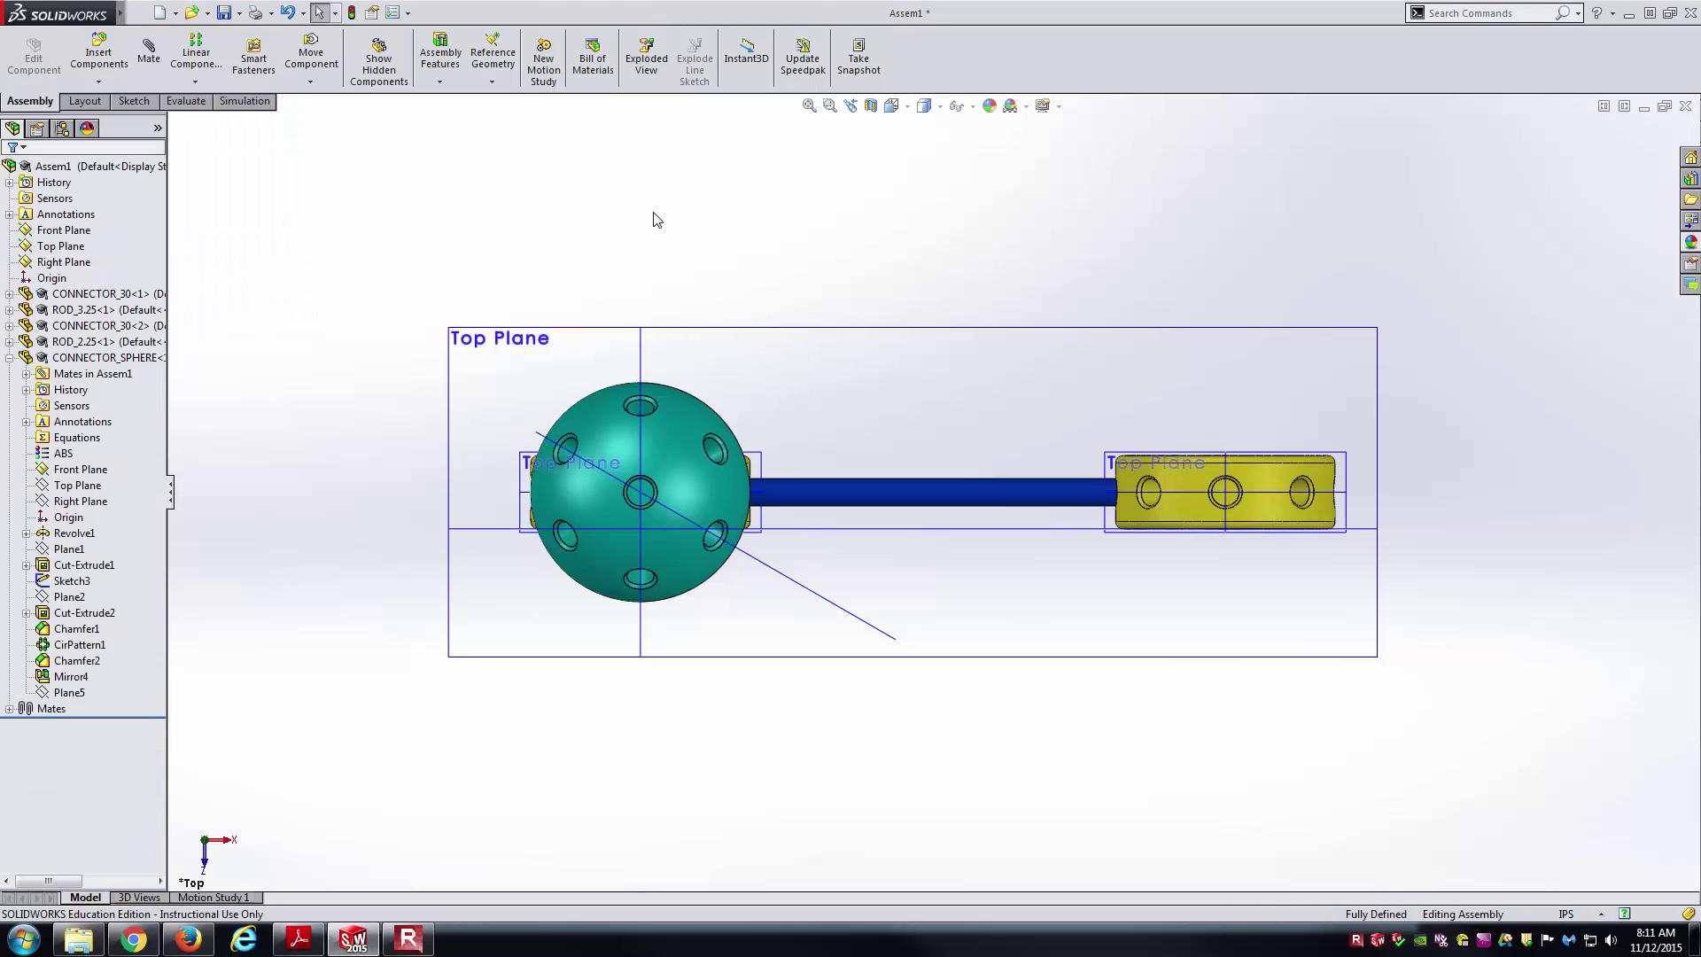
- Collapse the sphere connector's feature list and hide all planes in the assembly
key("ctrl+7")
left_click(863, 376)
left_click(388, 469)
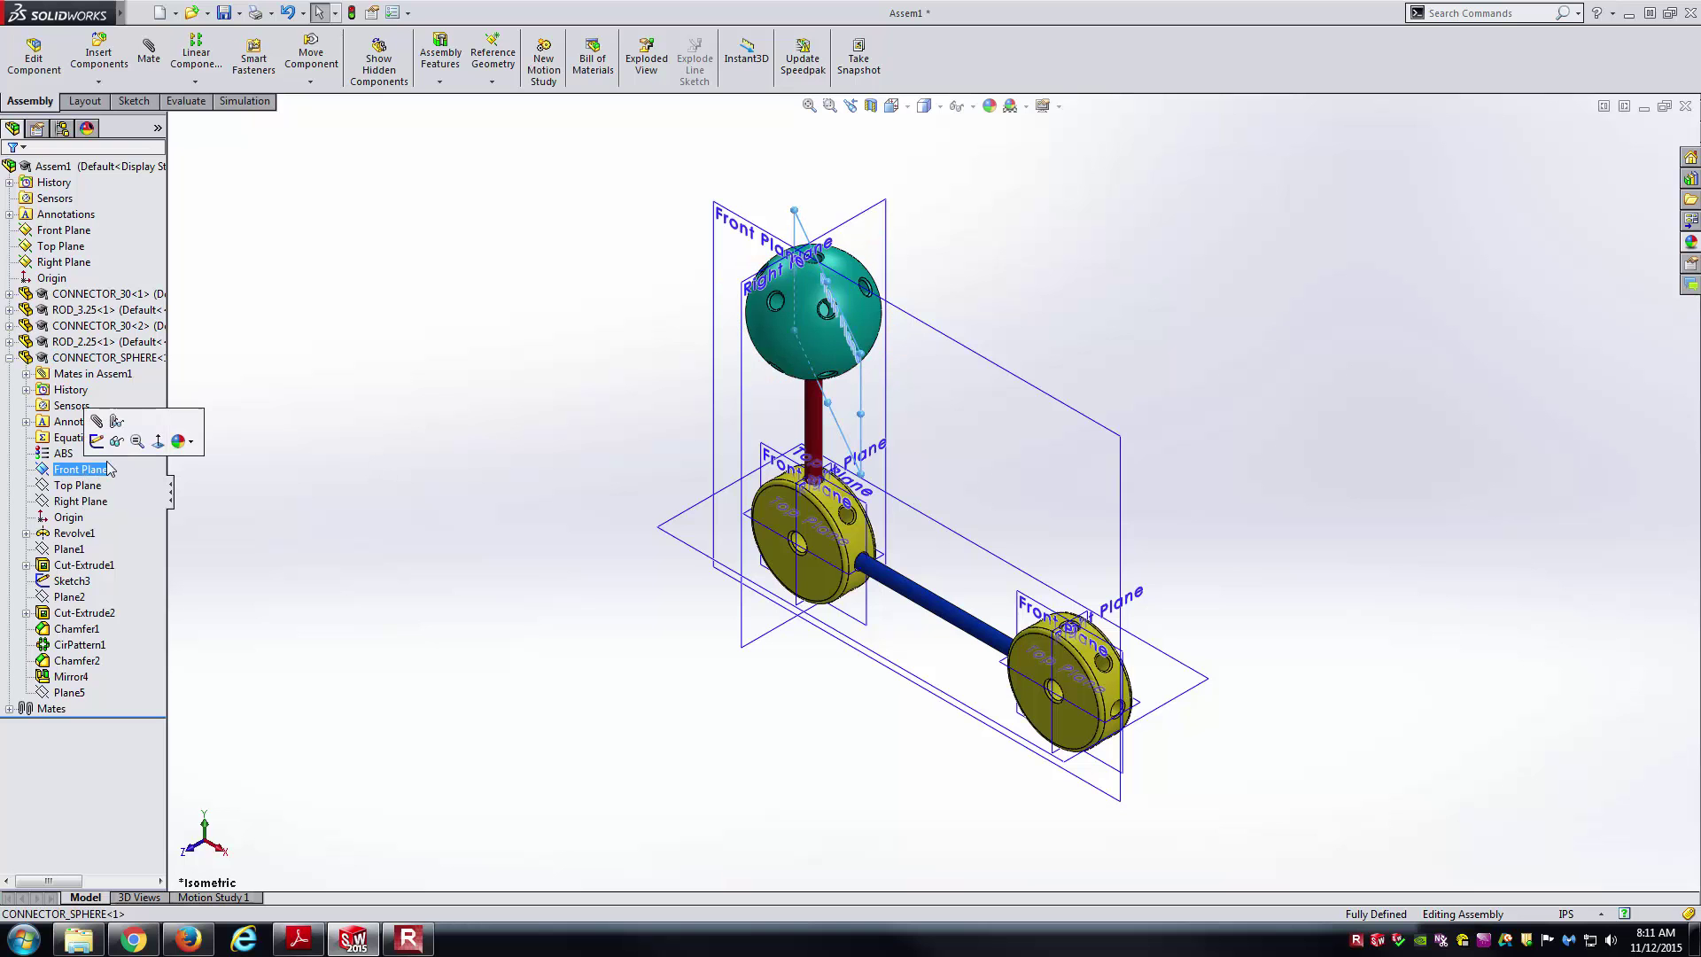
left_click(10, 358)
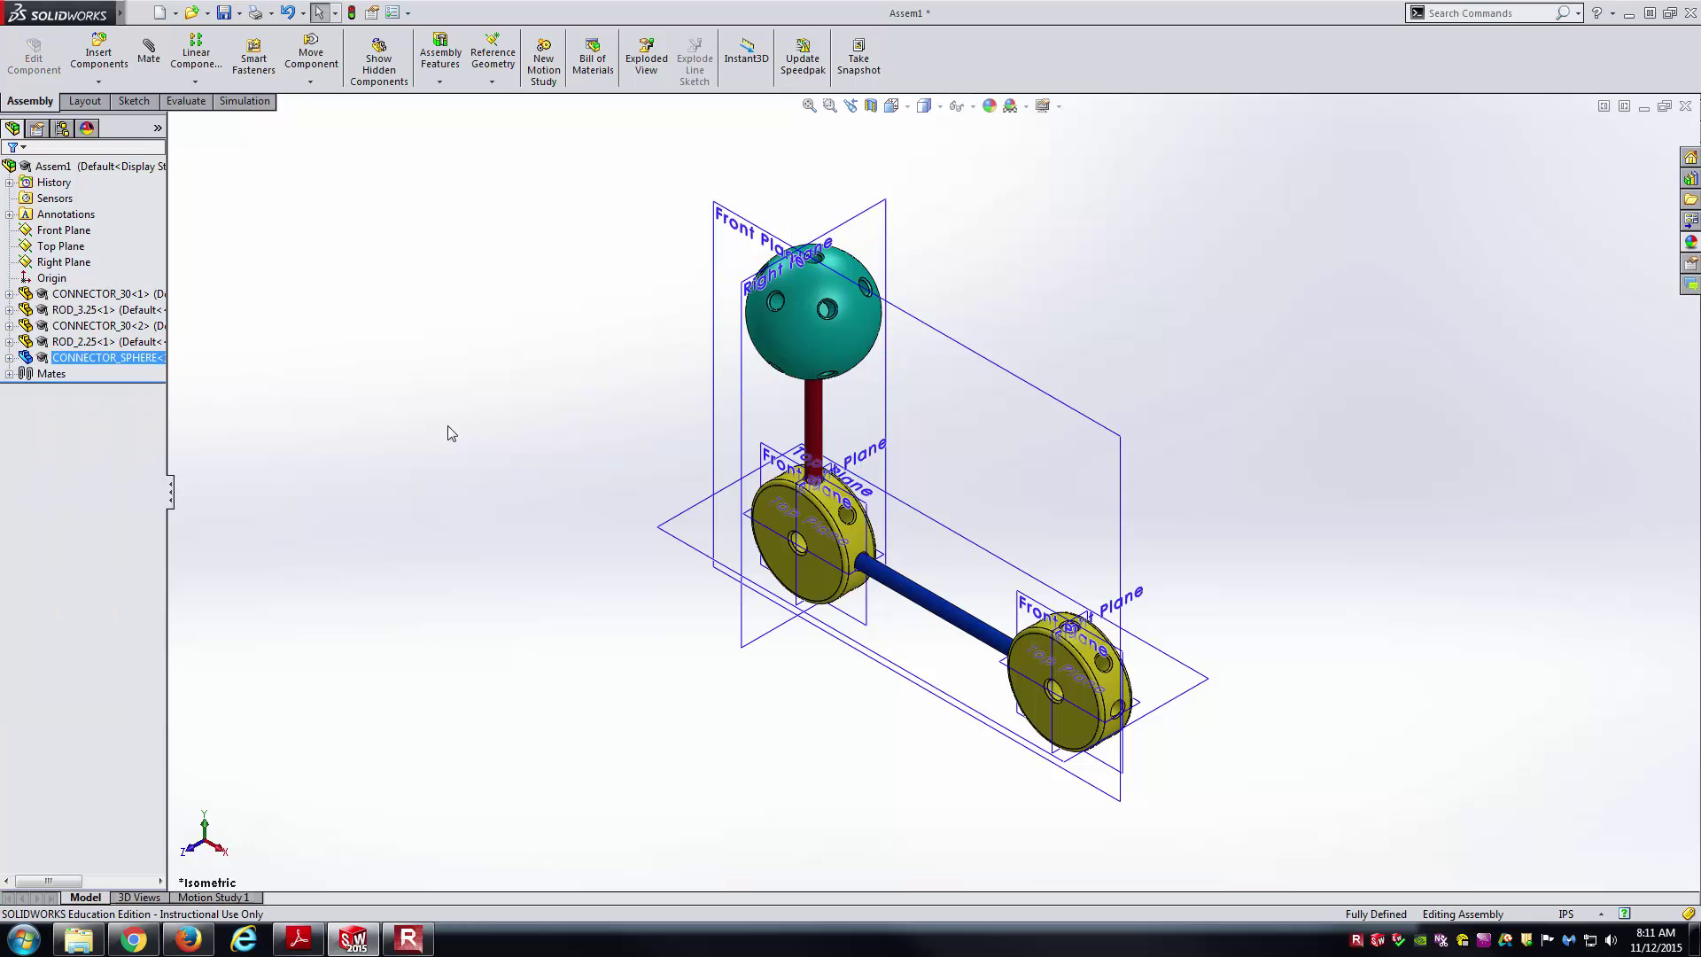
mouse_move(62, 12)
left_click(205, 13)
left_click(232, 188)
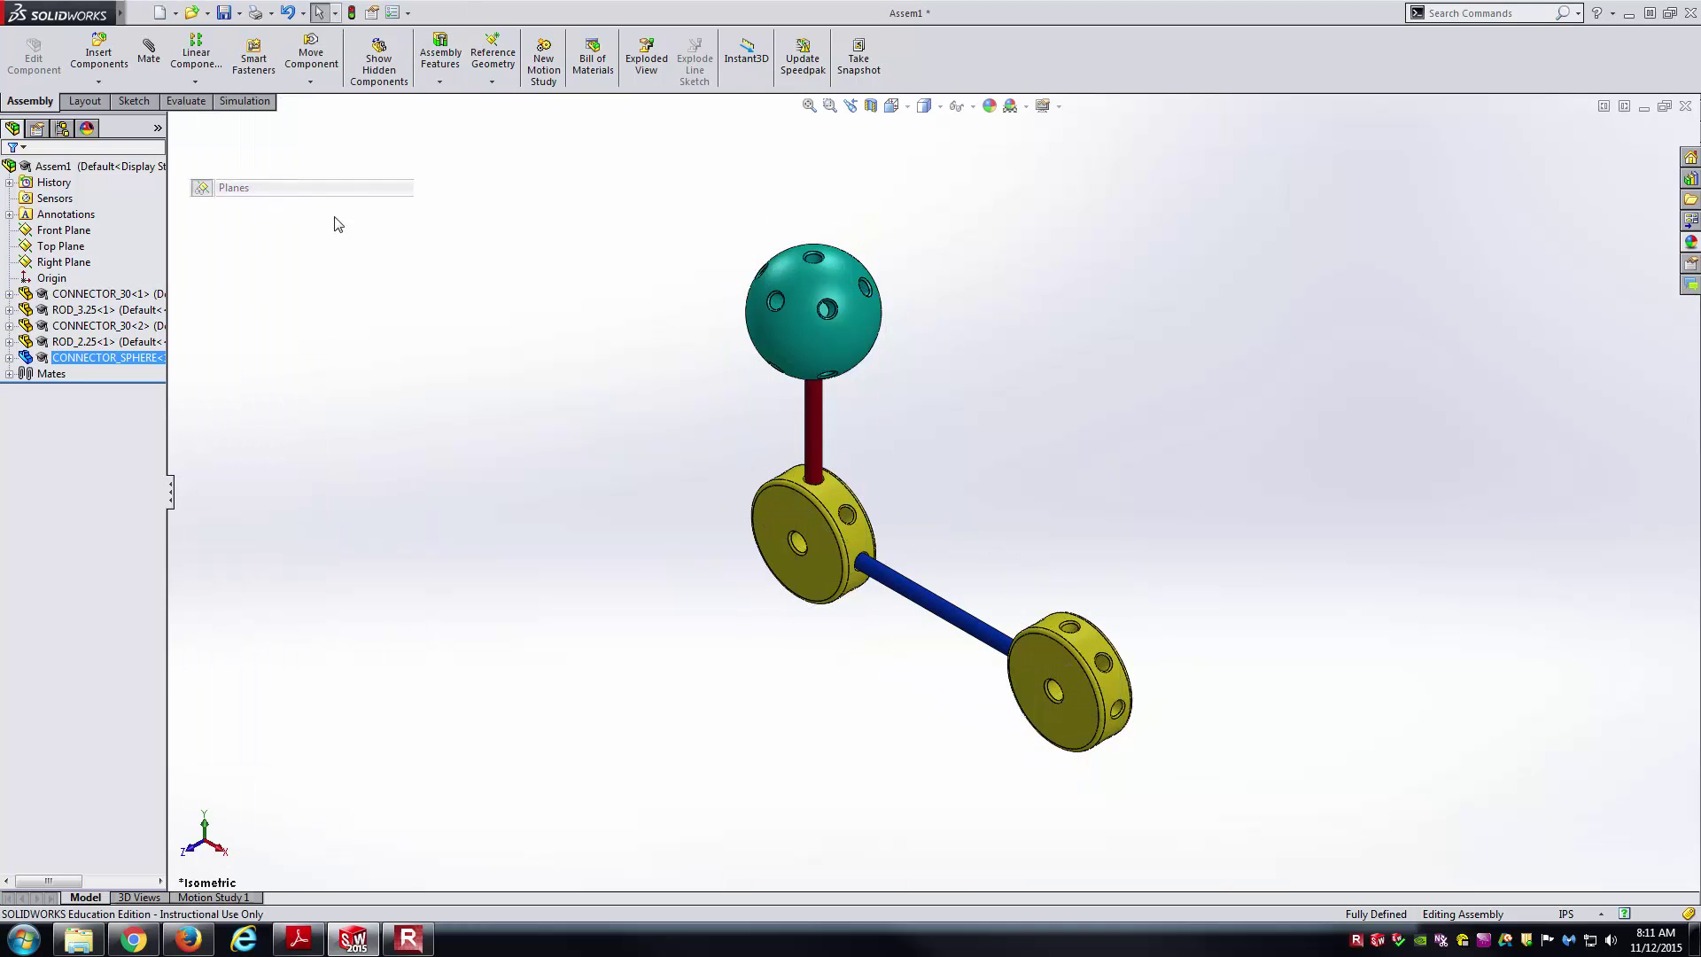
middle_click_drag(1139, 267, 1143, 257)
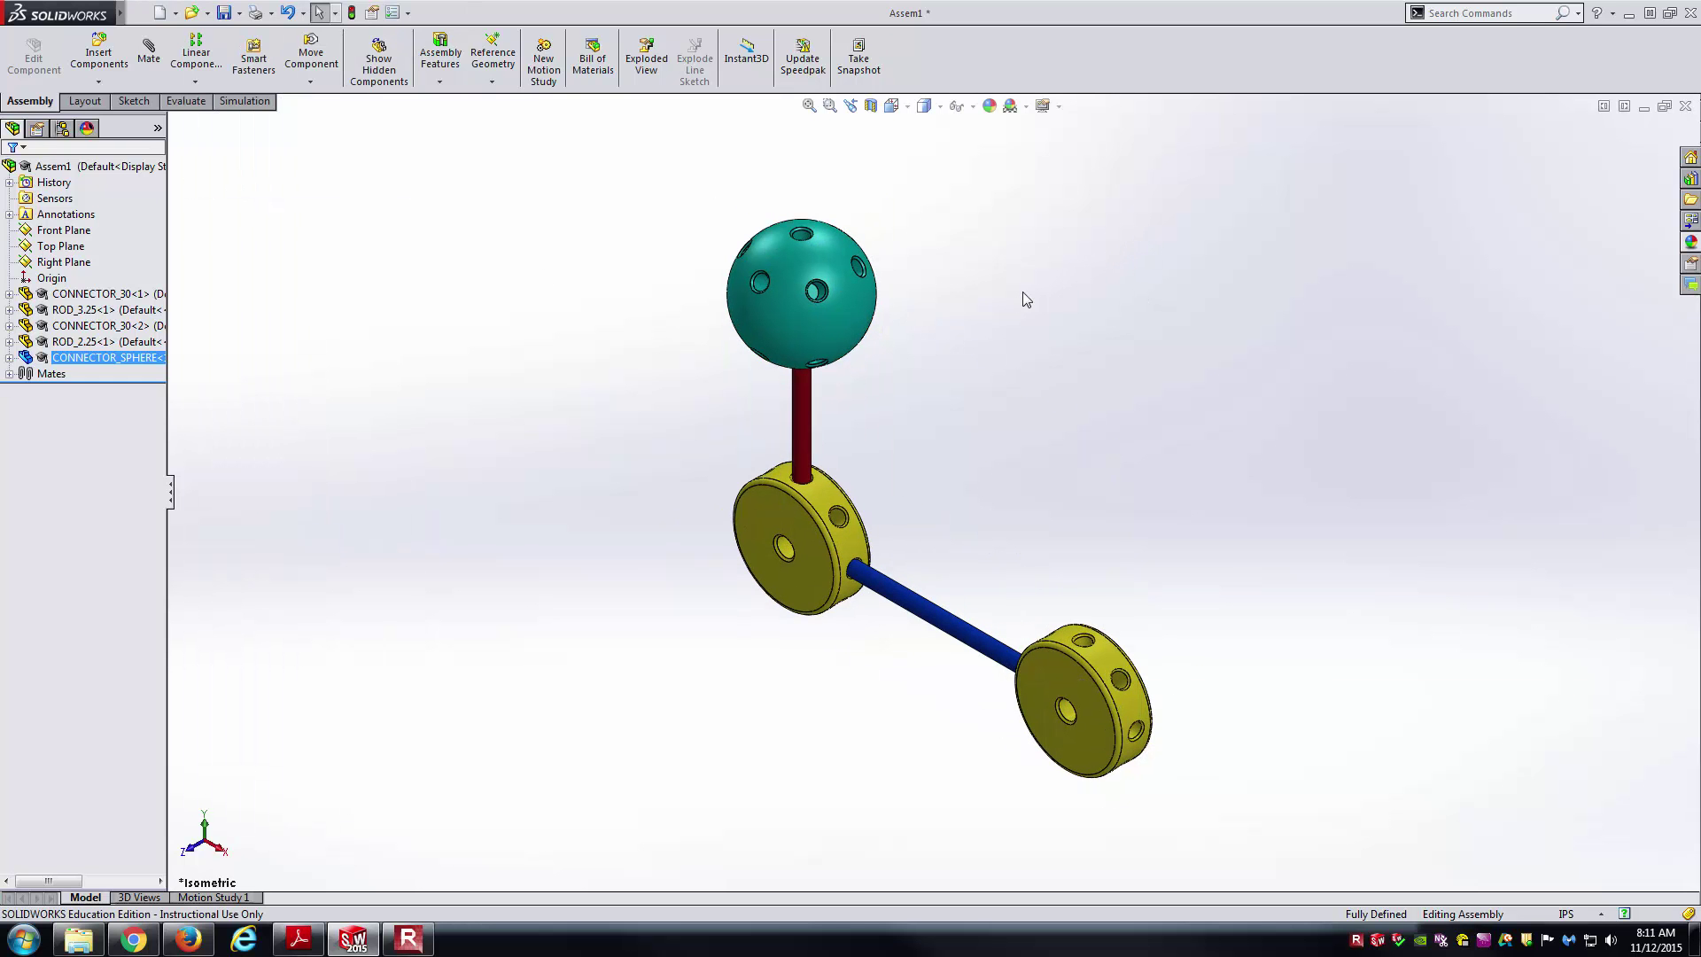
- Compare the drawing's views in Adobe Reader with the SOLIDWORKS model from several angles to identify the sphere hole for the green rod
key("alt+Tab")
key("alt+Tab")
key("alt+Tab")
scroll(925, 337, "down", 4, "ctrl")
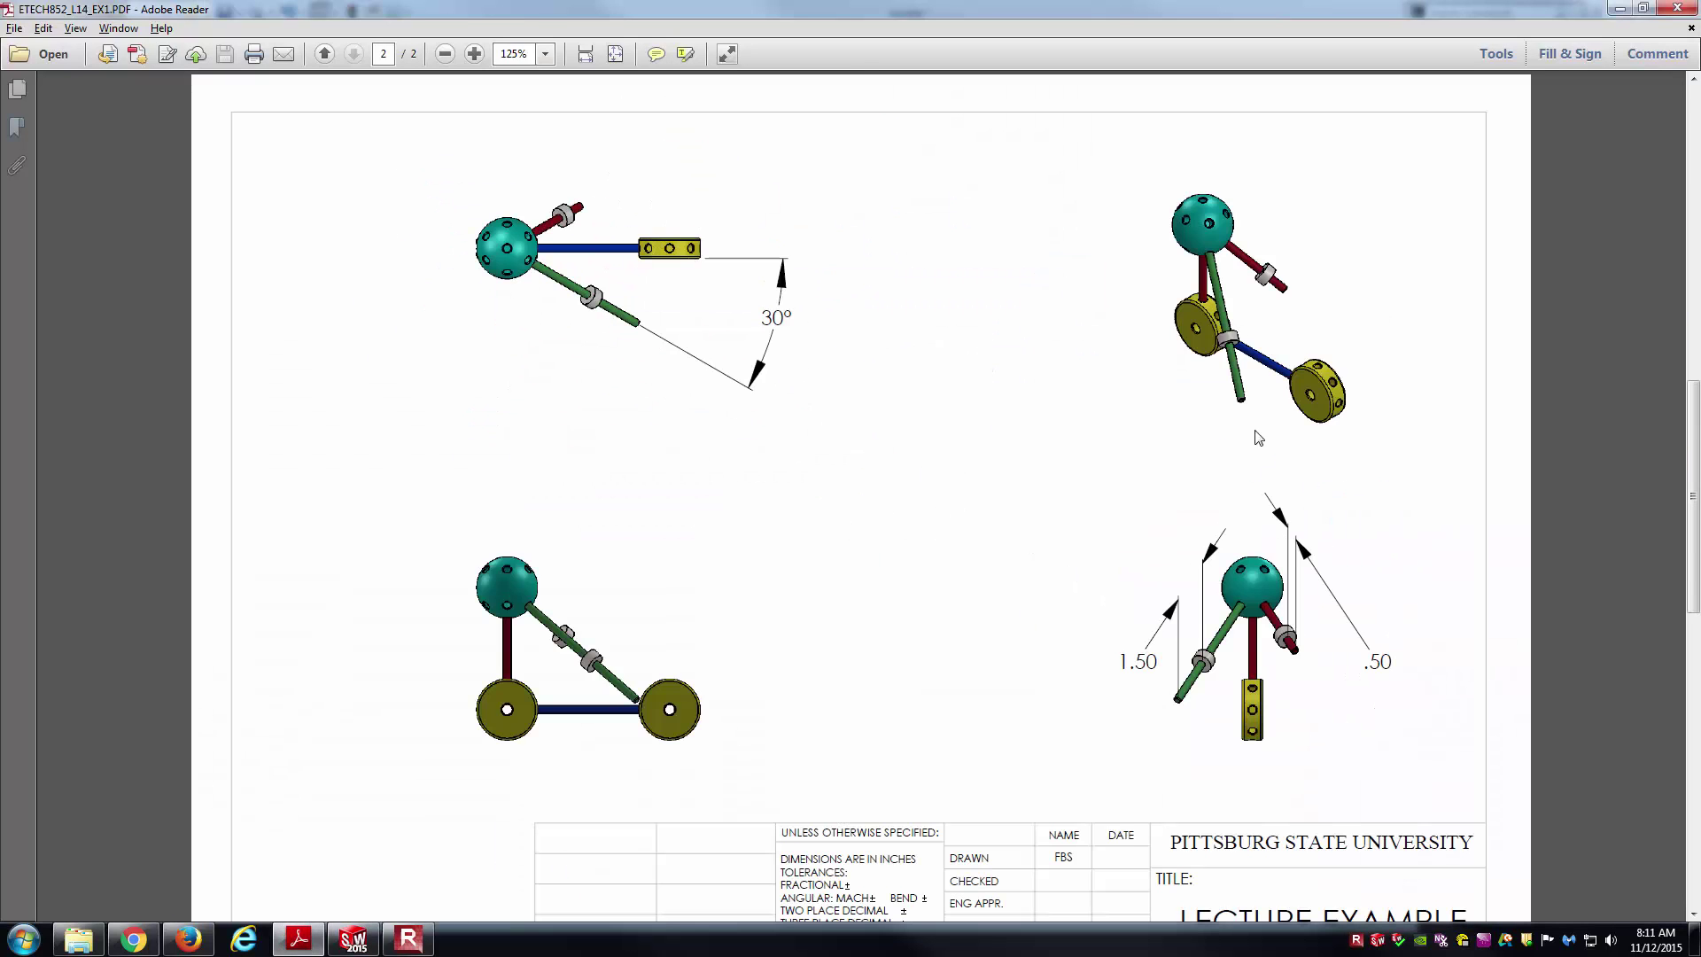
key("alt+Tab")
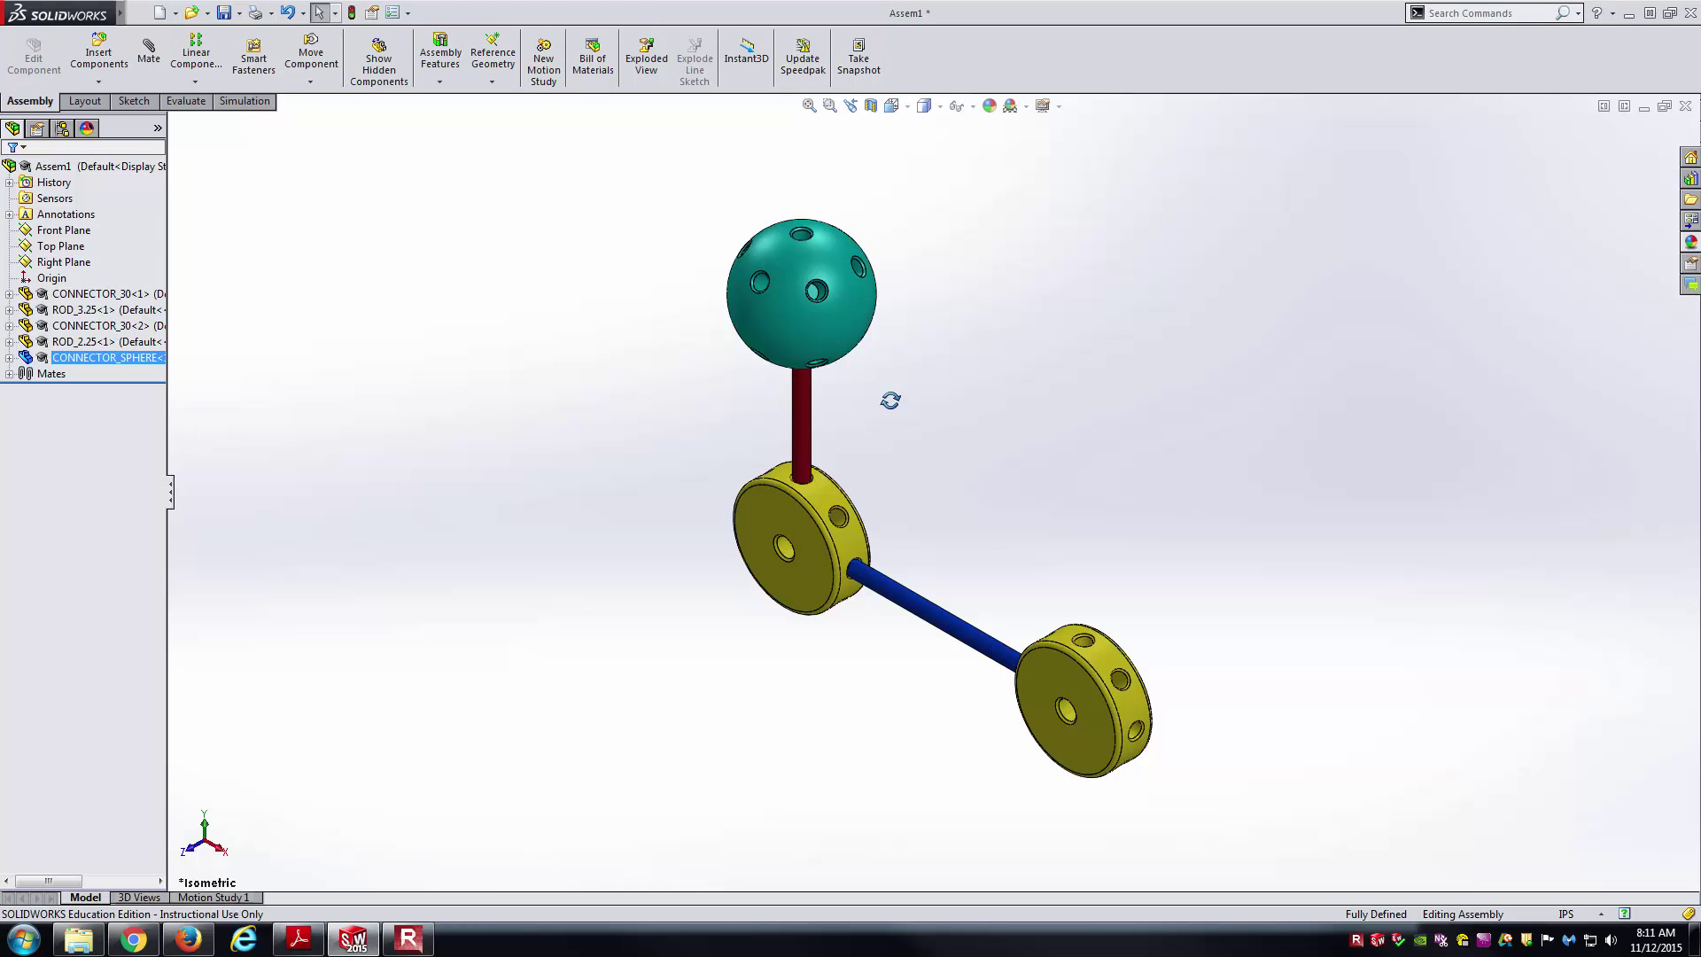
middle_click_drag(878, 392, 945, 318)
key("alt+Tab")
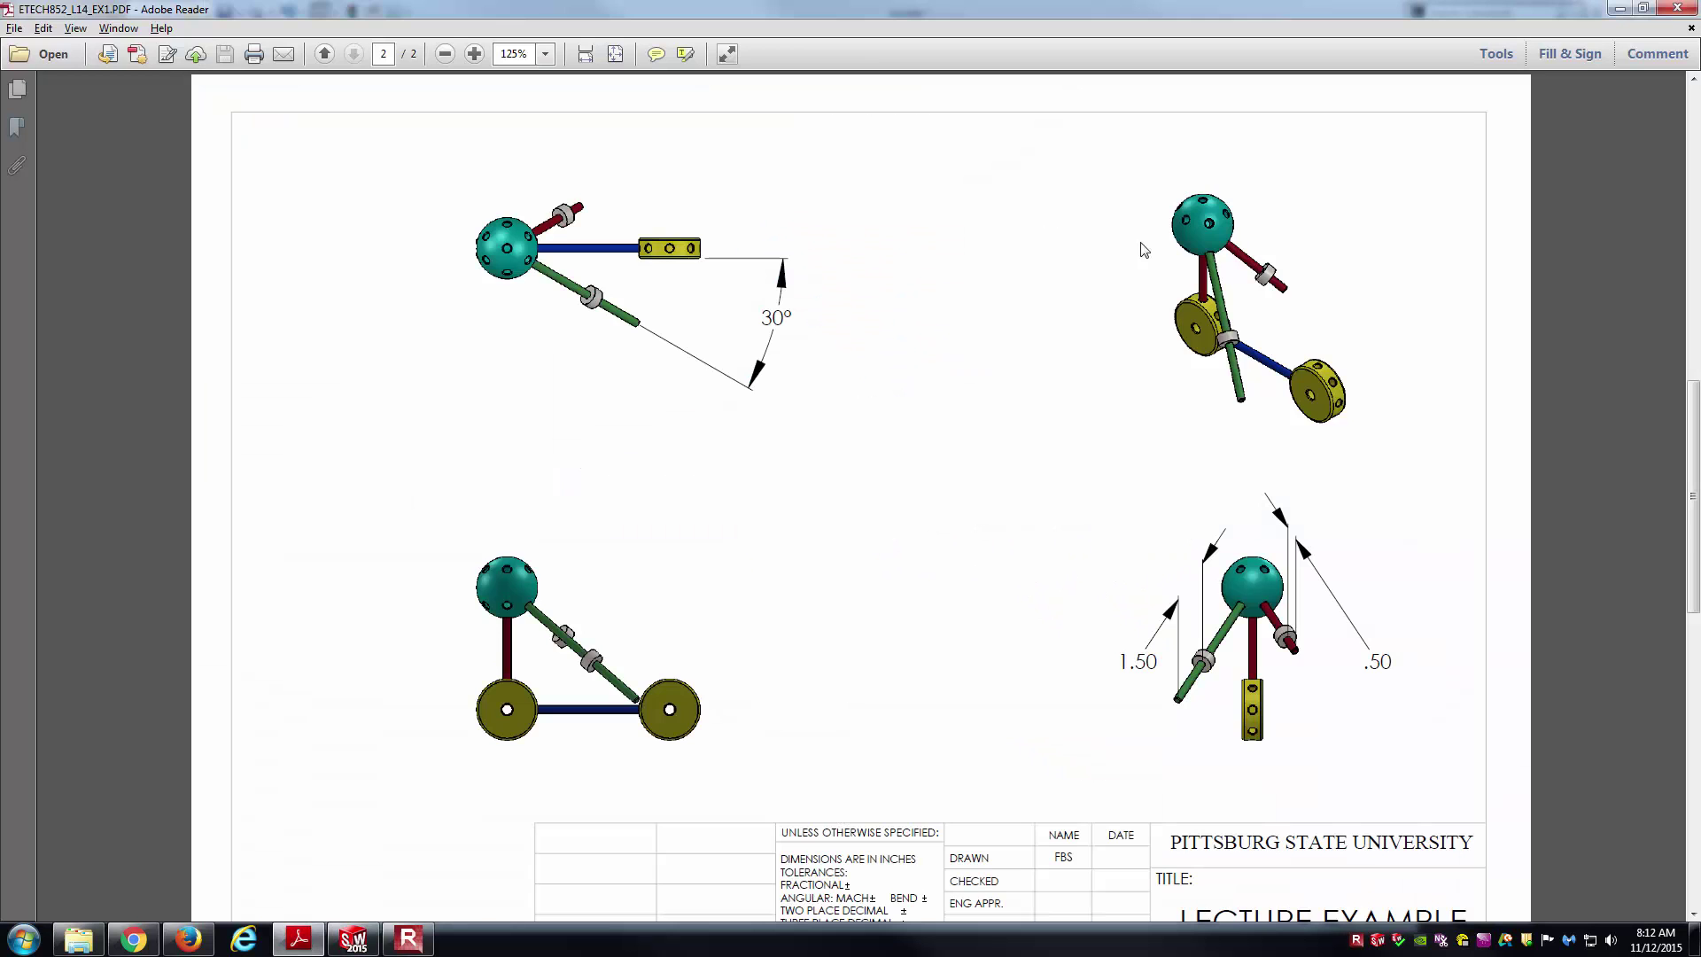
key("alt+Tab")
middle_click_drag(934, 402, 808, 352)
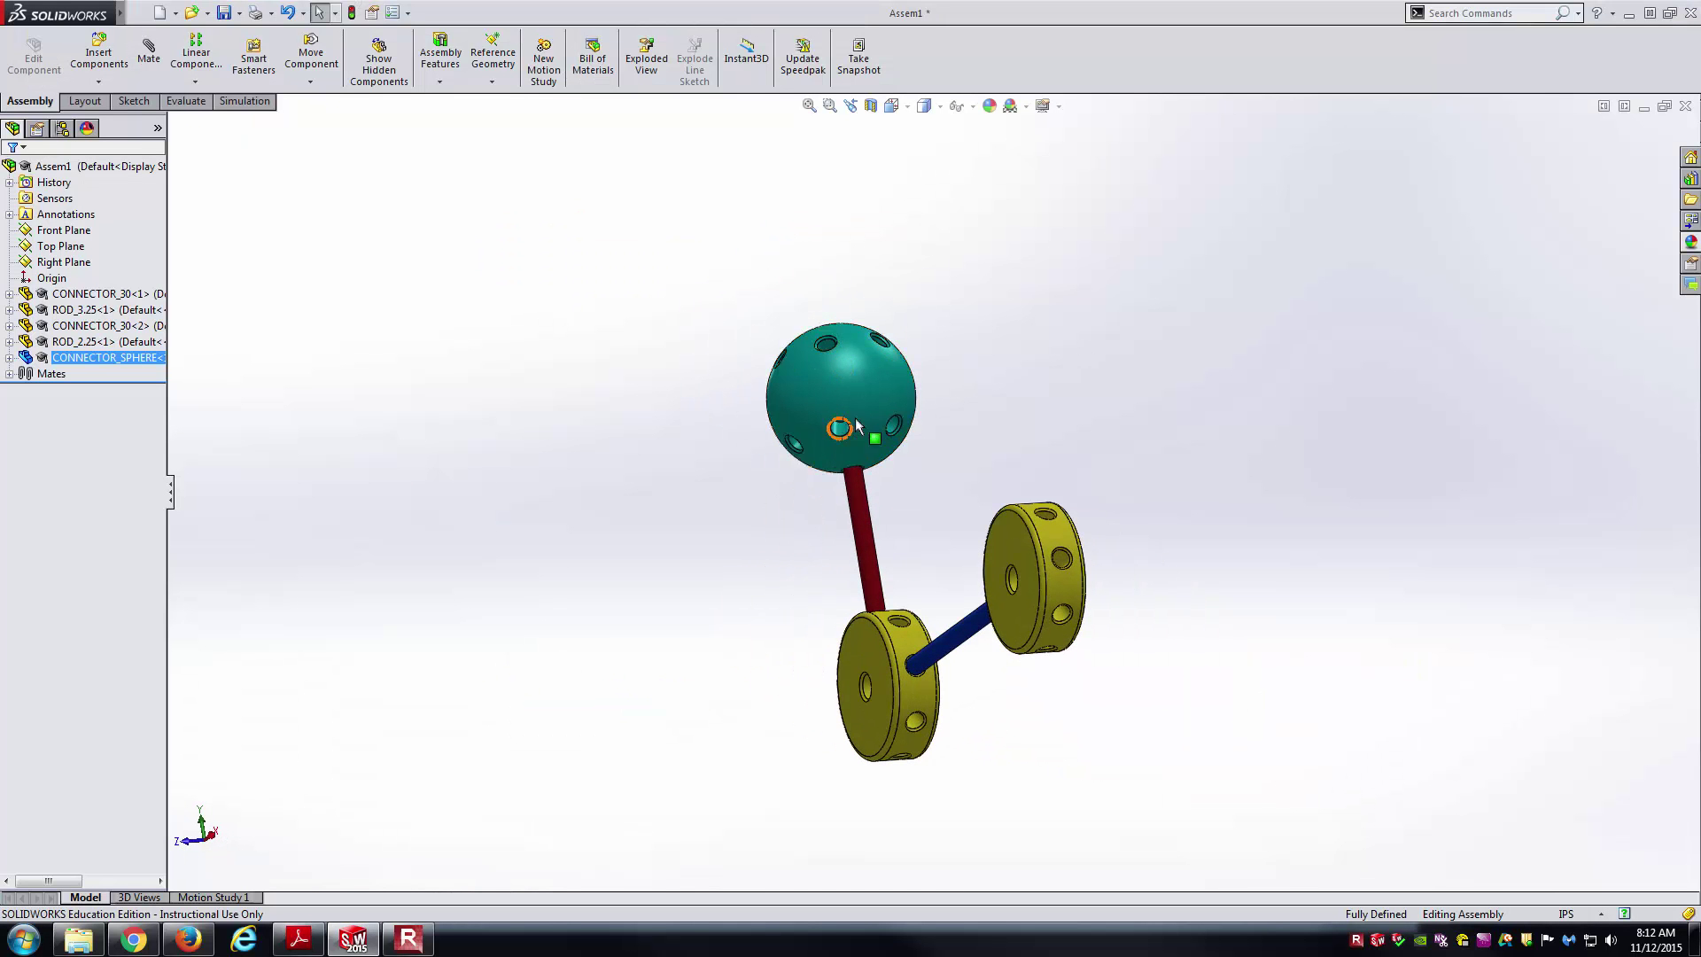
left_click(885, 414)
middle_click_drag(1020, 414, 1125, 565)
key("alt+Tab")
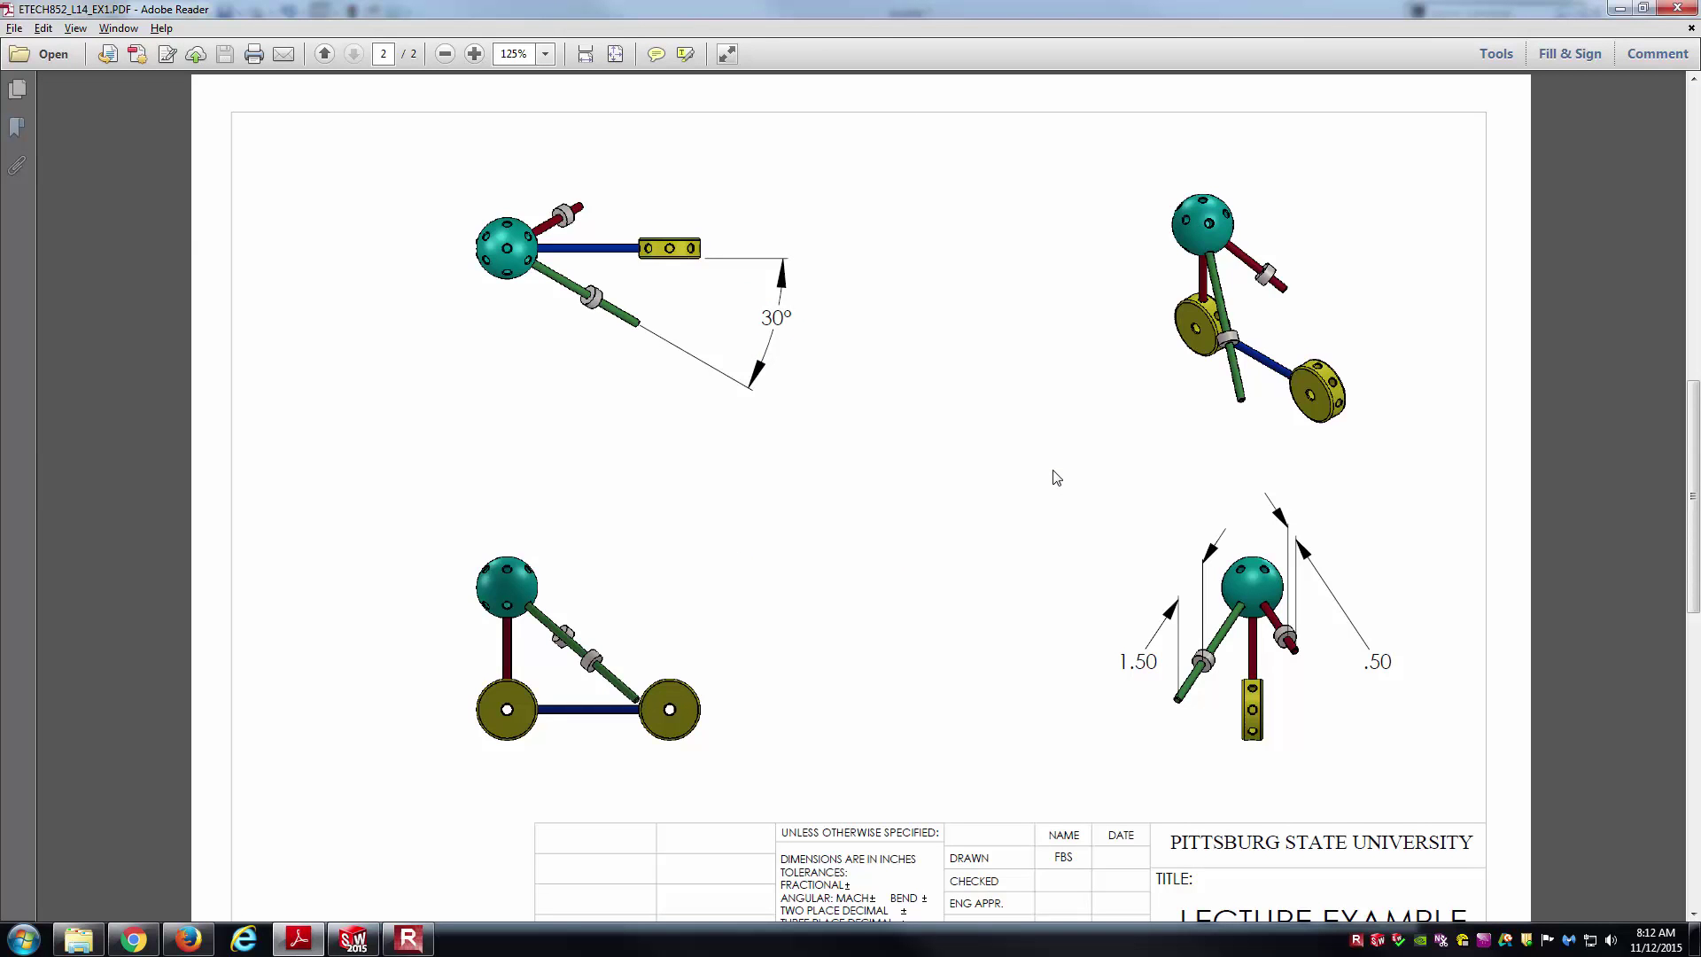
key("alt+Tab")
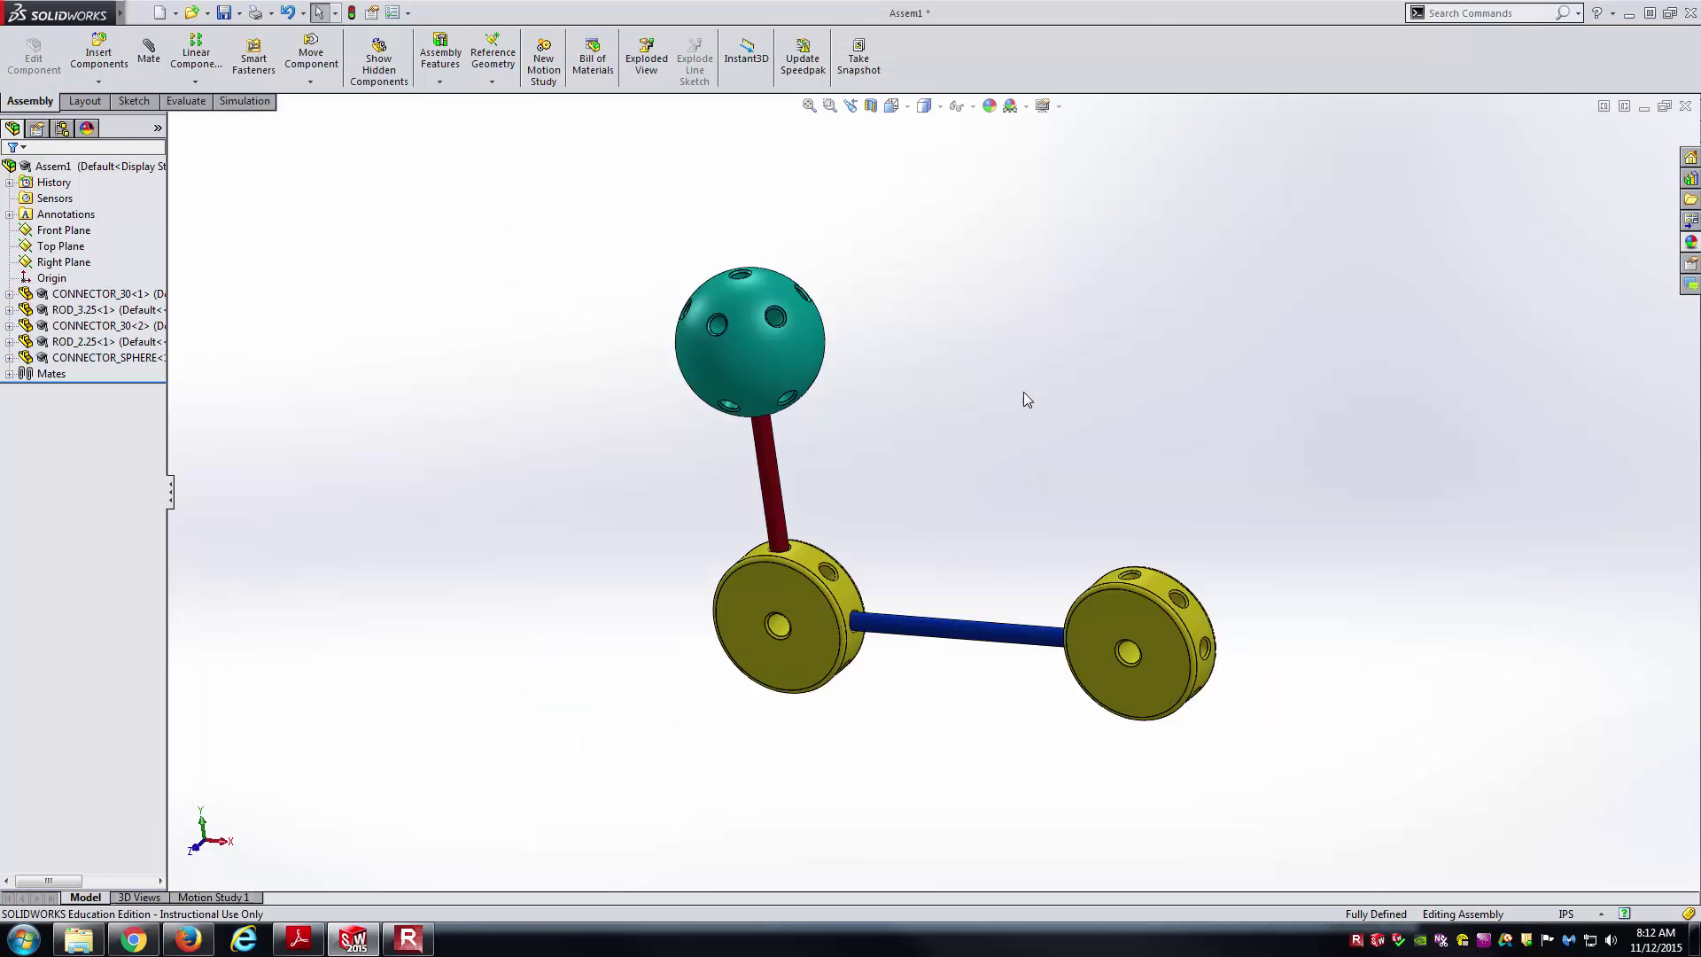
middle_click_drag(1023, 392, 1104, 376)
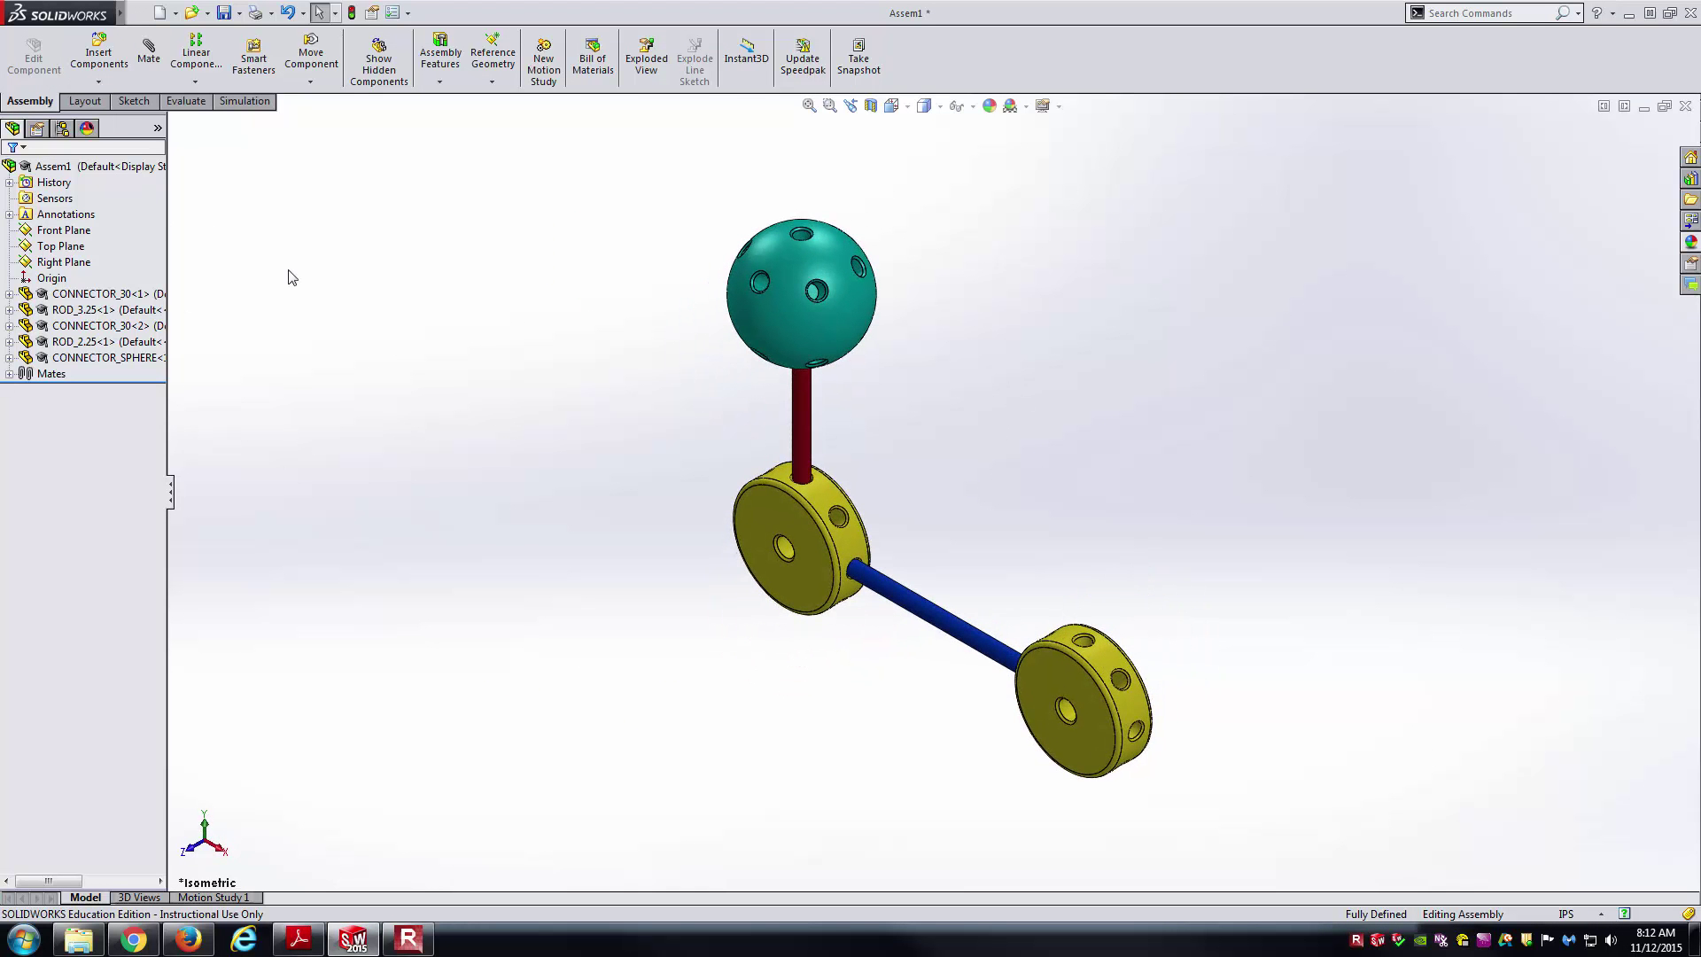
key("alt+Tab")
key("alt+Tab")
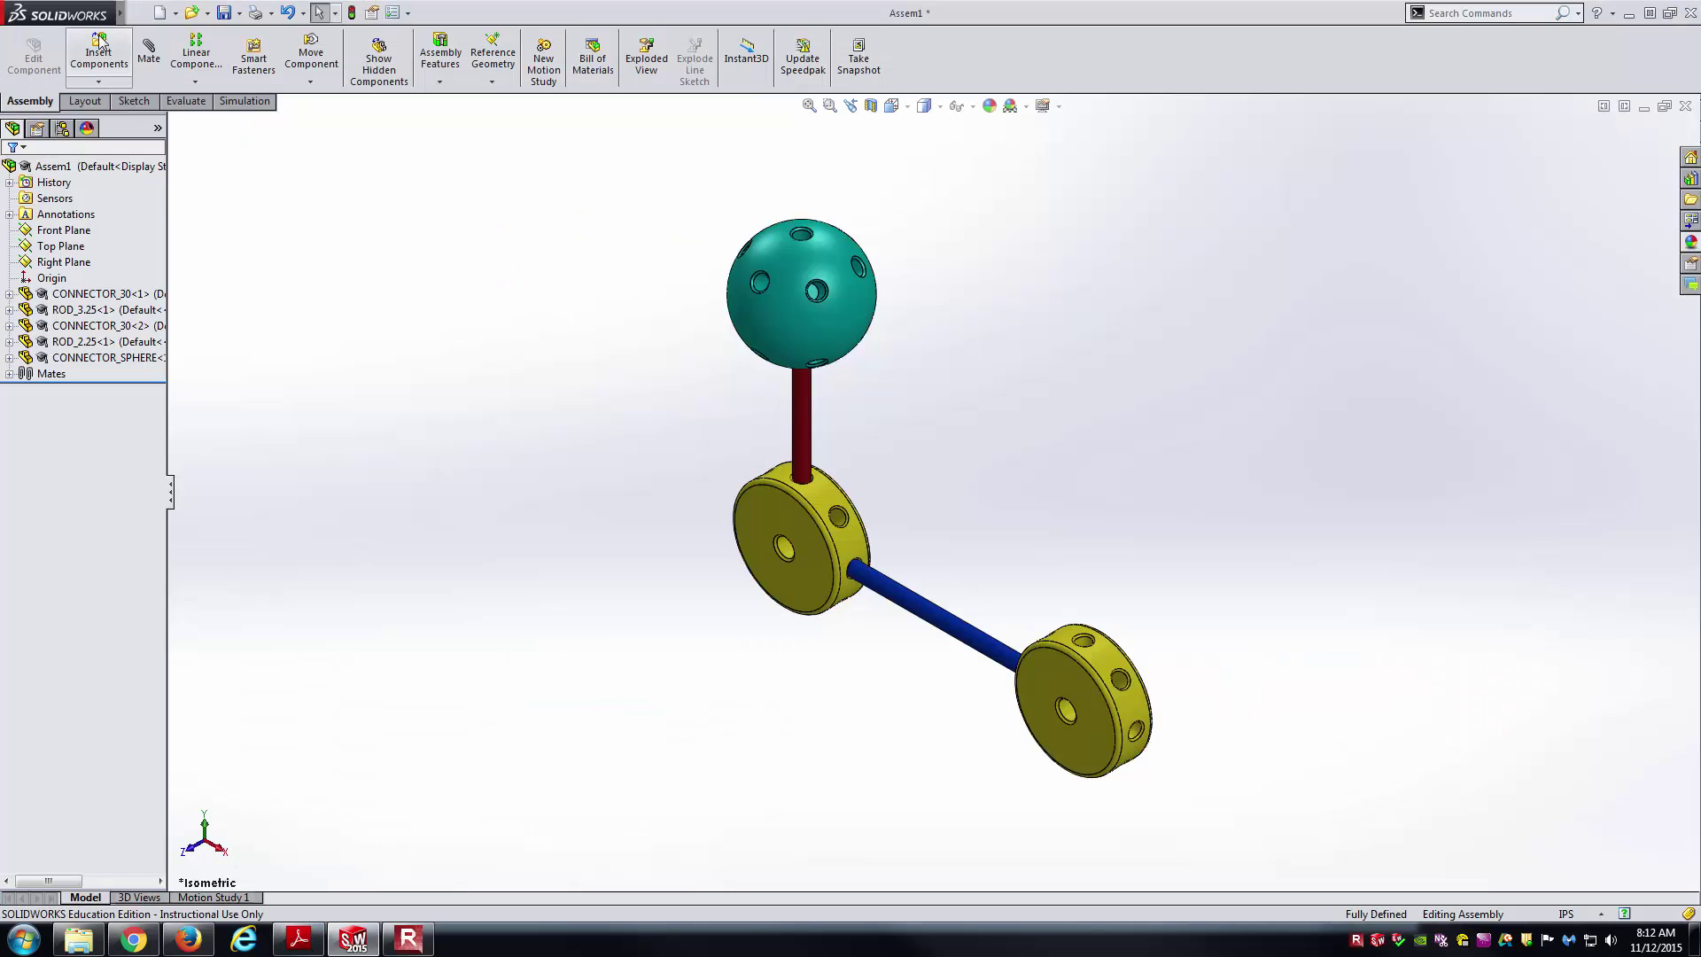
- Insert the green rod ROD_4.25 beside the assembly and rotate it until it stands nearly upright
left_click(99, 51)
left_click(79, 485)
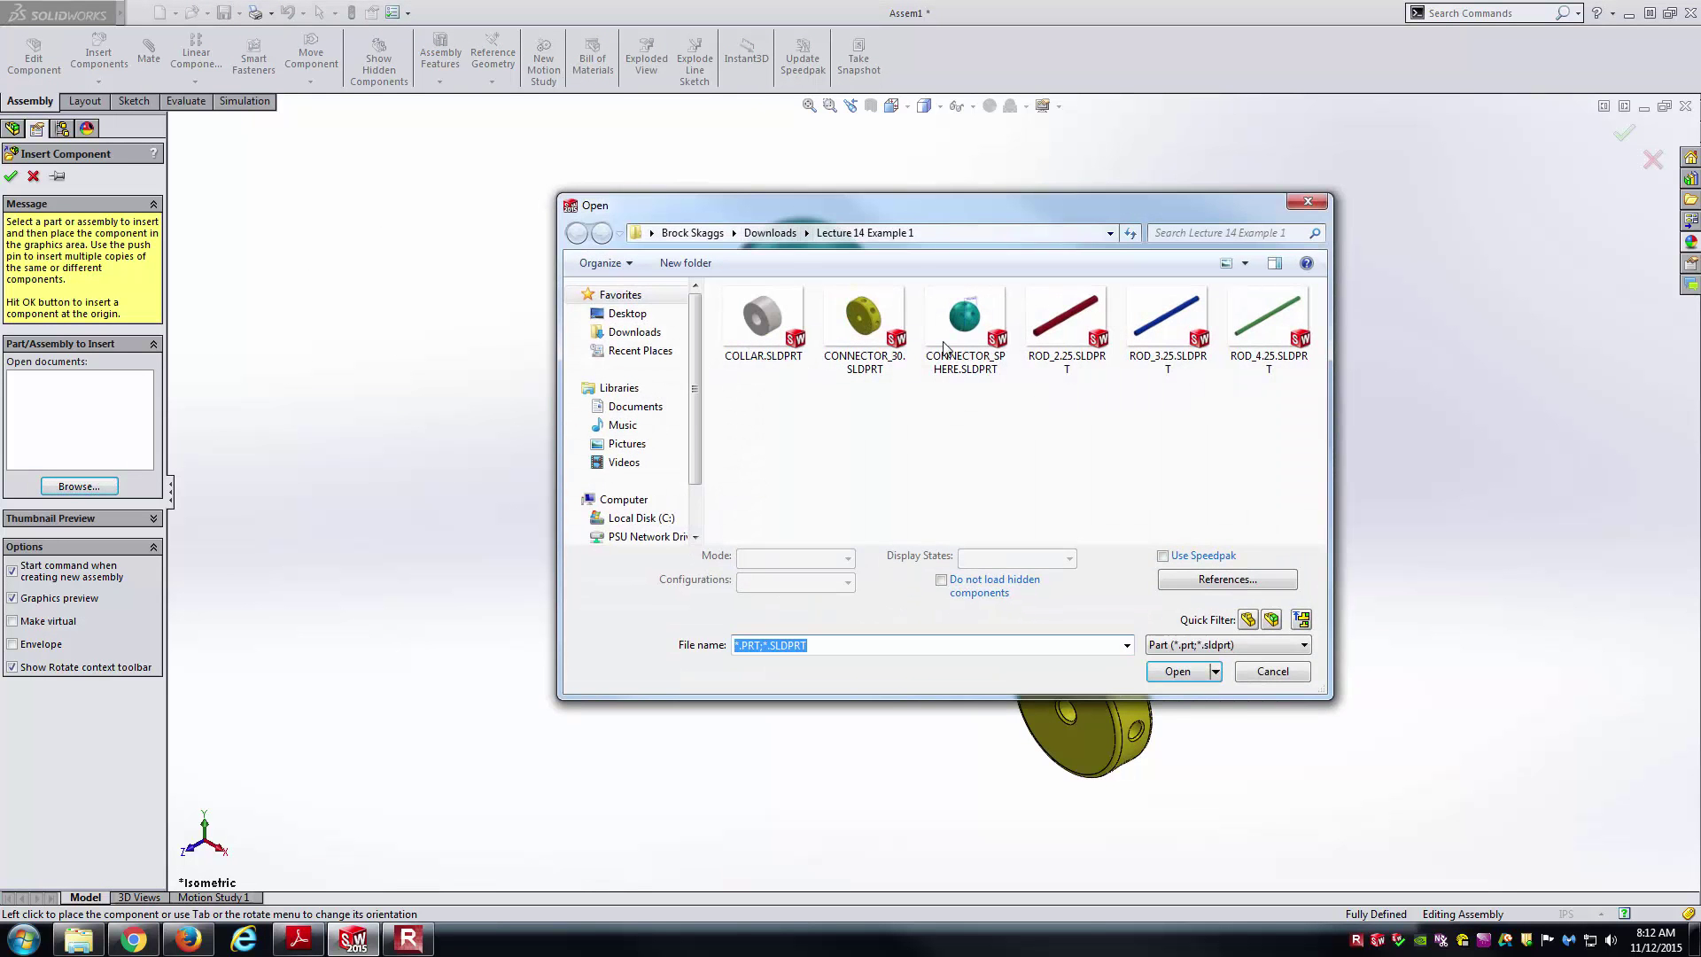
double_click(1248, 324)
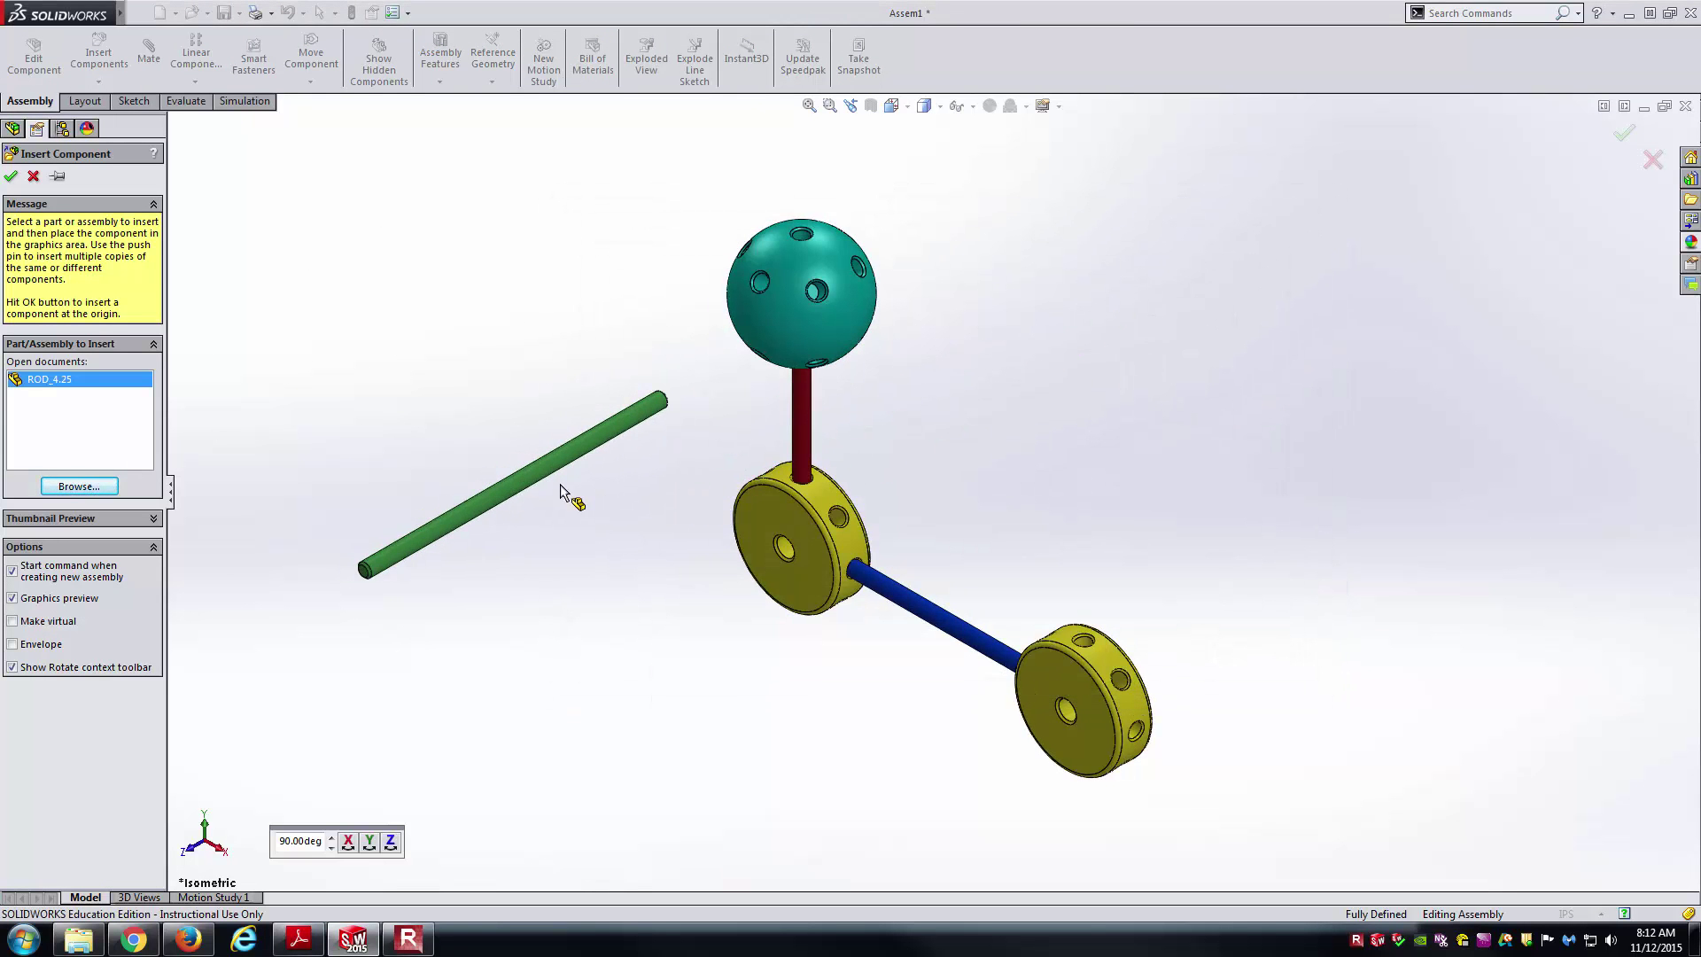
left_click(565, 493)
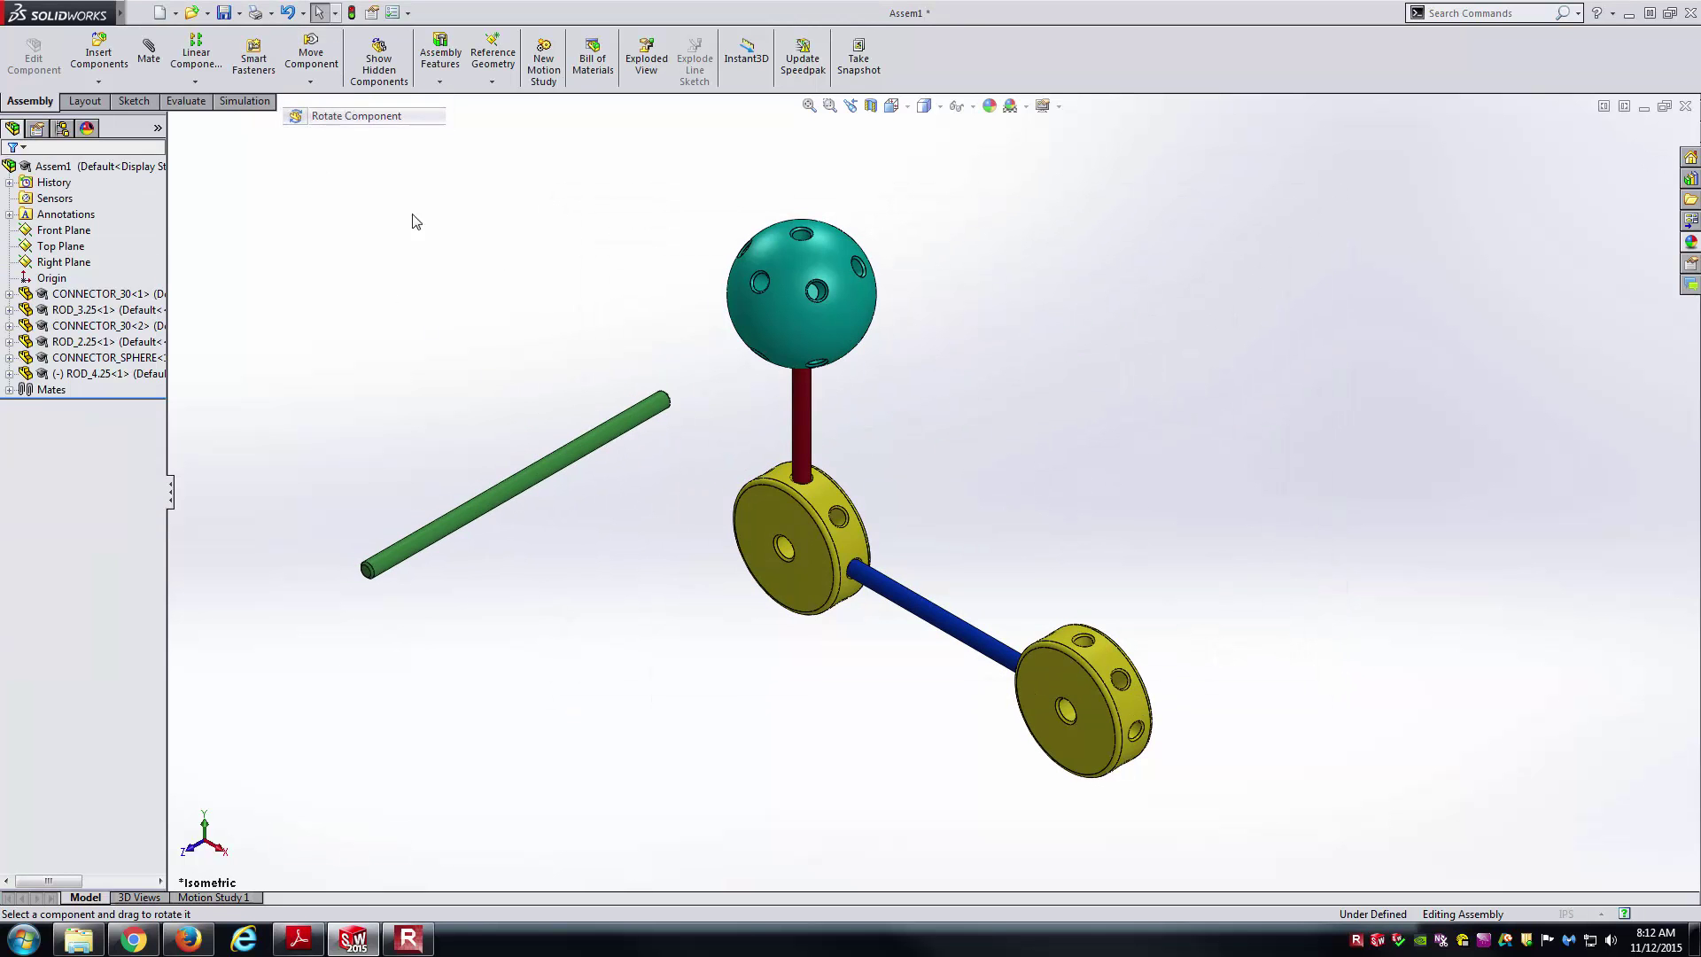
left_click(309, 81)
left_click(346, 116)
left_click_drag(441, 526, 513, 636)
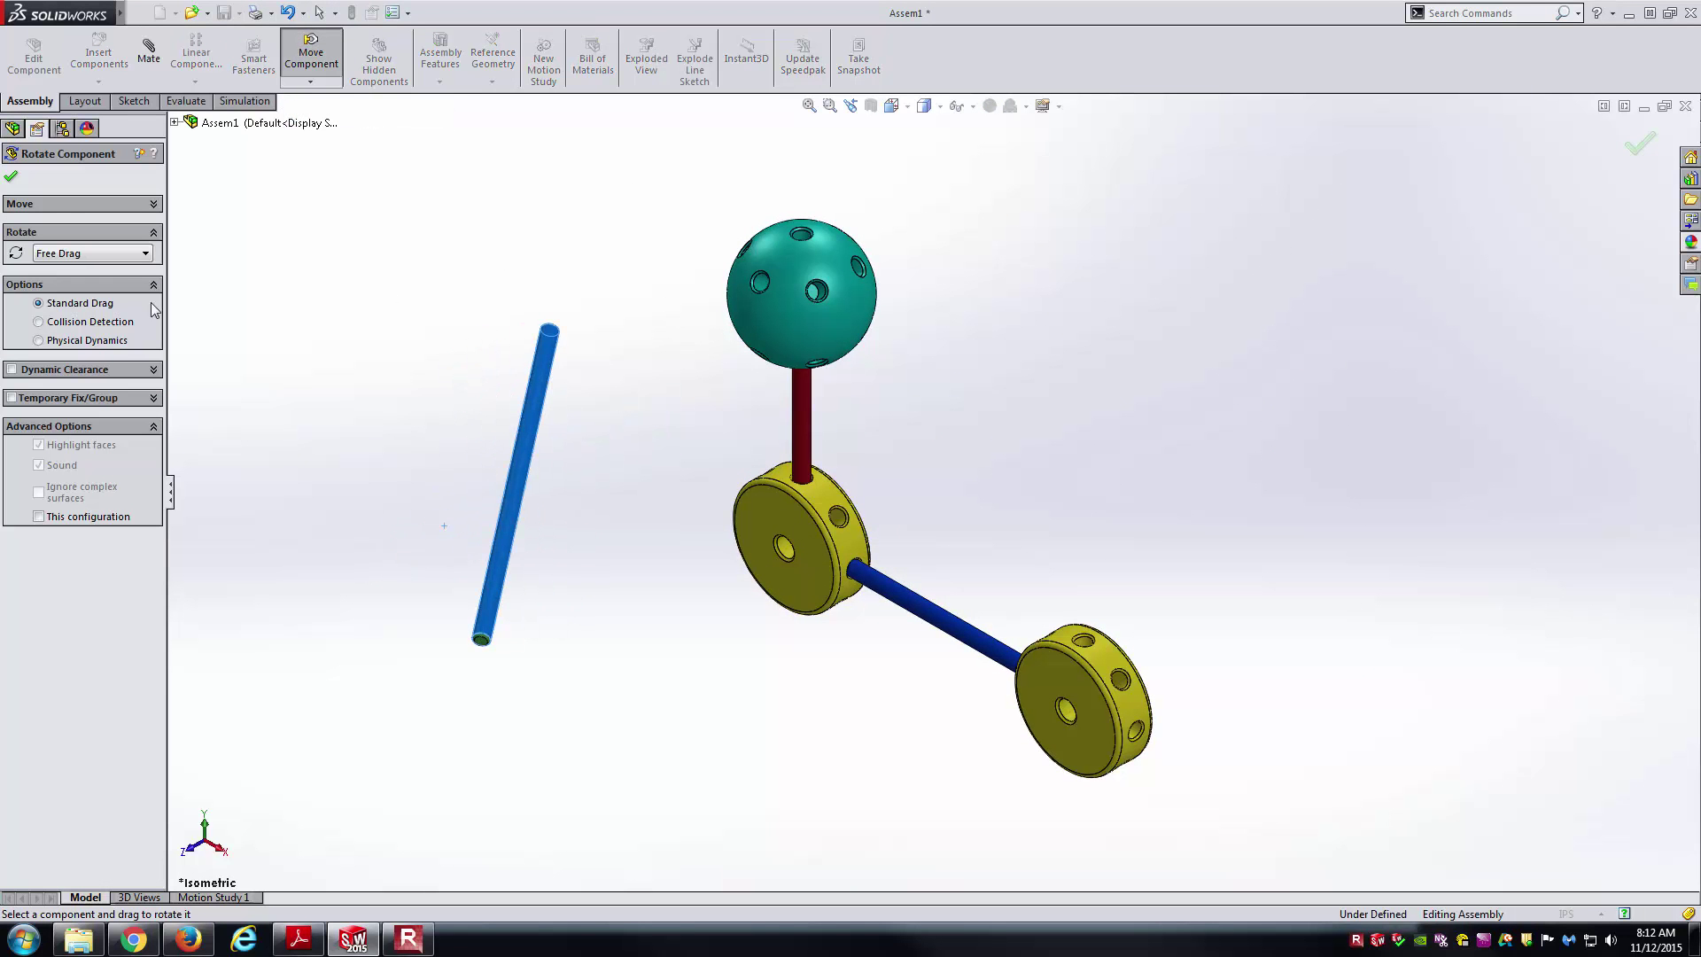
left_click(11, 178)
- Add a concentric mate between the green rod's cylindrical face and the inside of the sphere's matching lower side hole
left_click(148, 53)
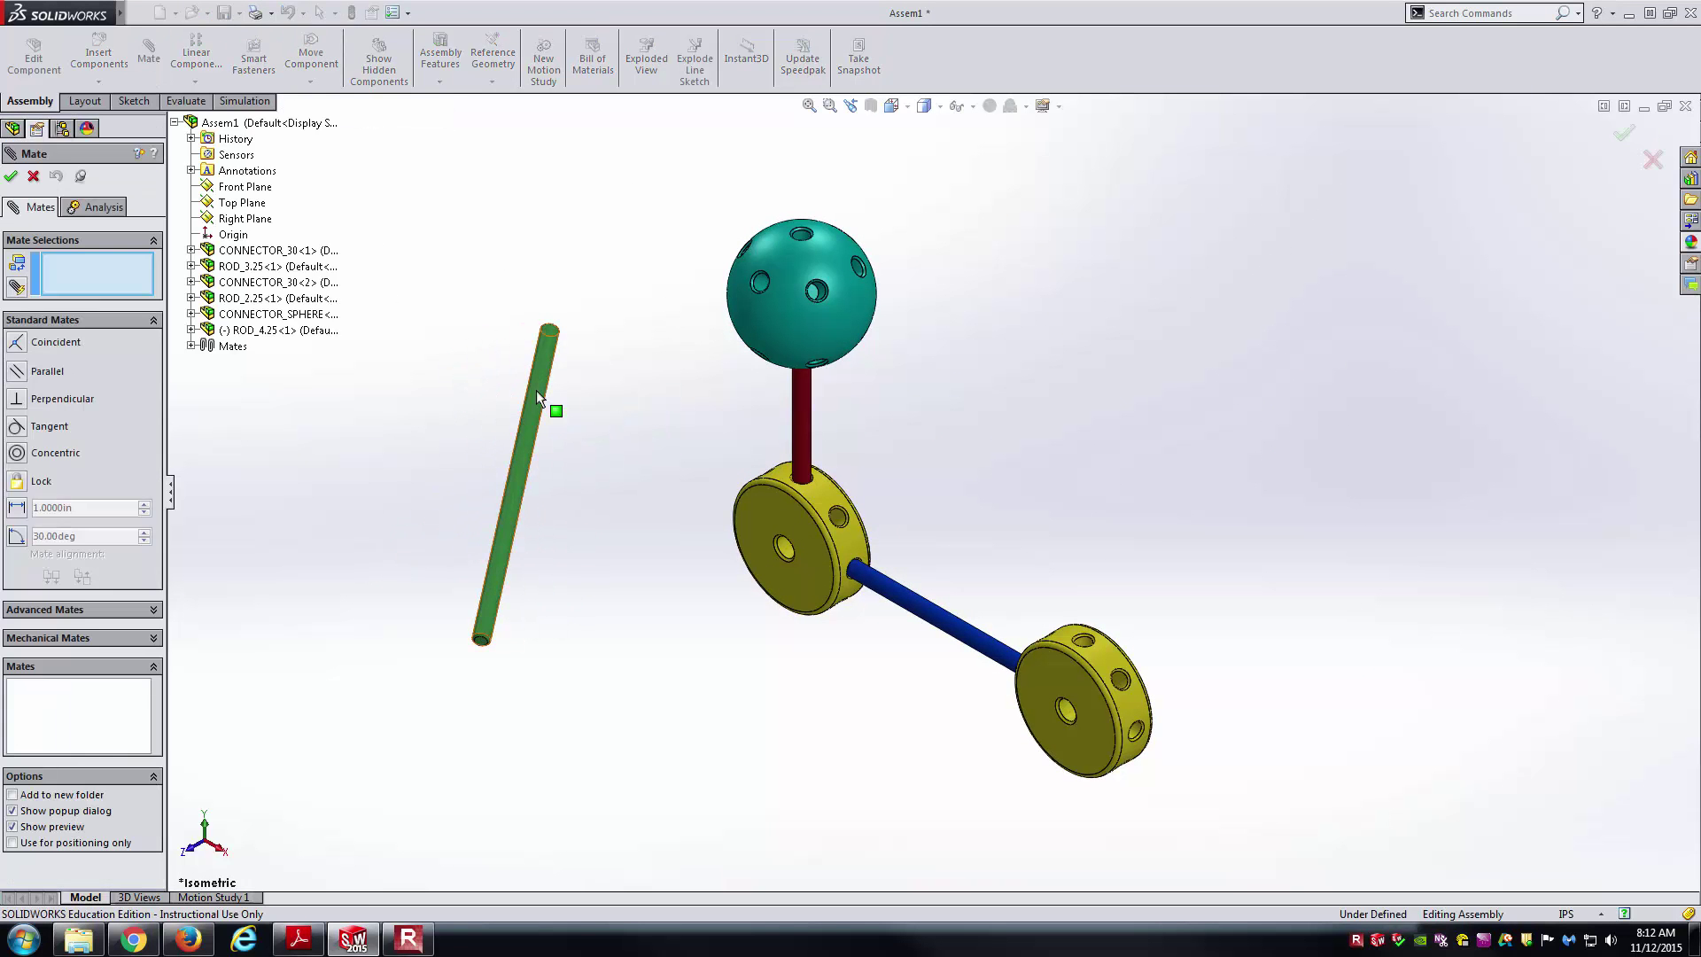
left_click(535, 390)
middle_click_drag(535, 390, 684, 245)
scroll(725, 409, "down", 4)
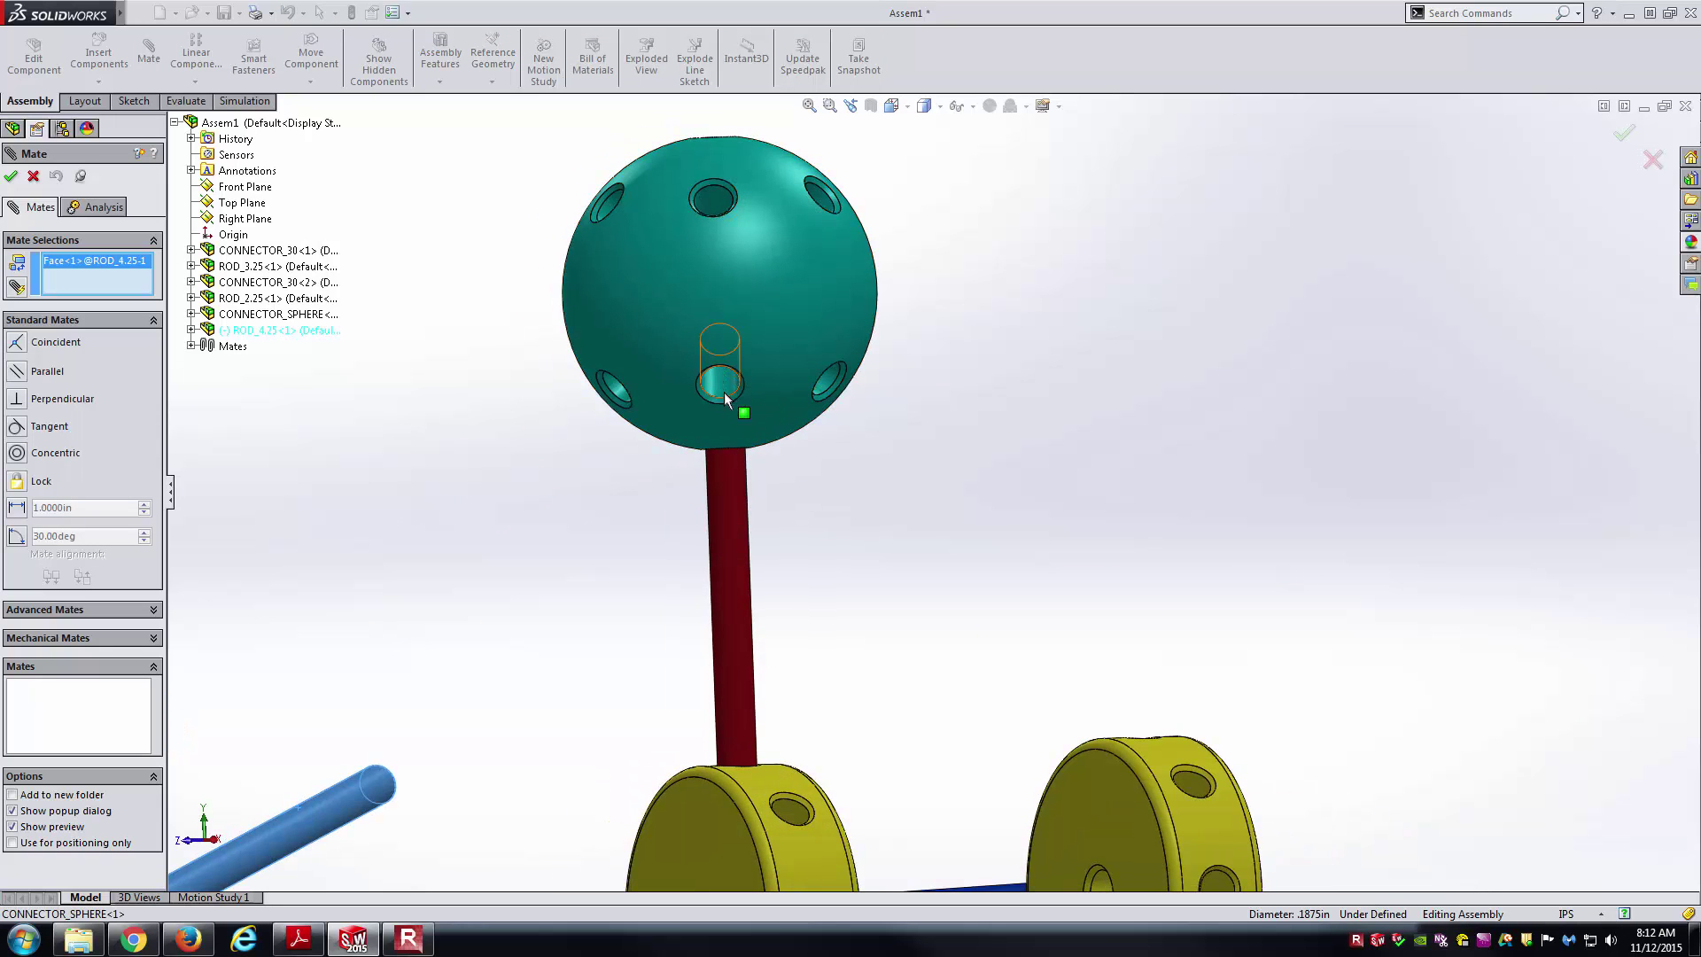
left_click(723, 391)
left_click(654, 384)
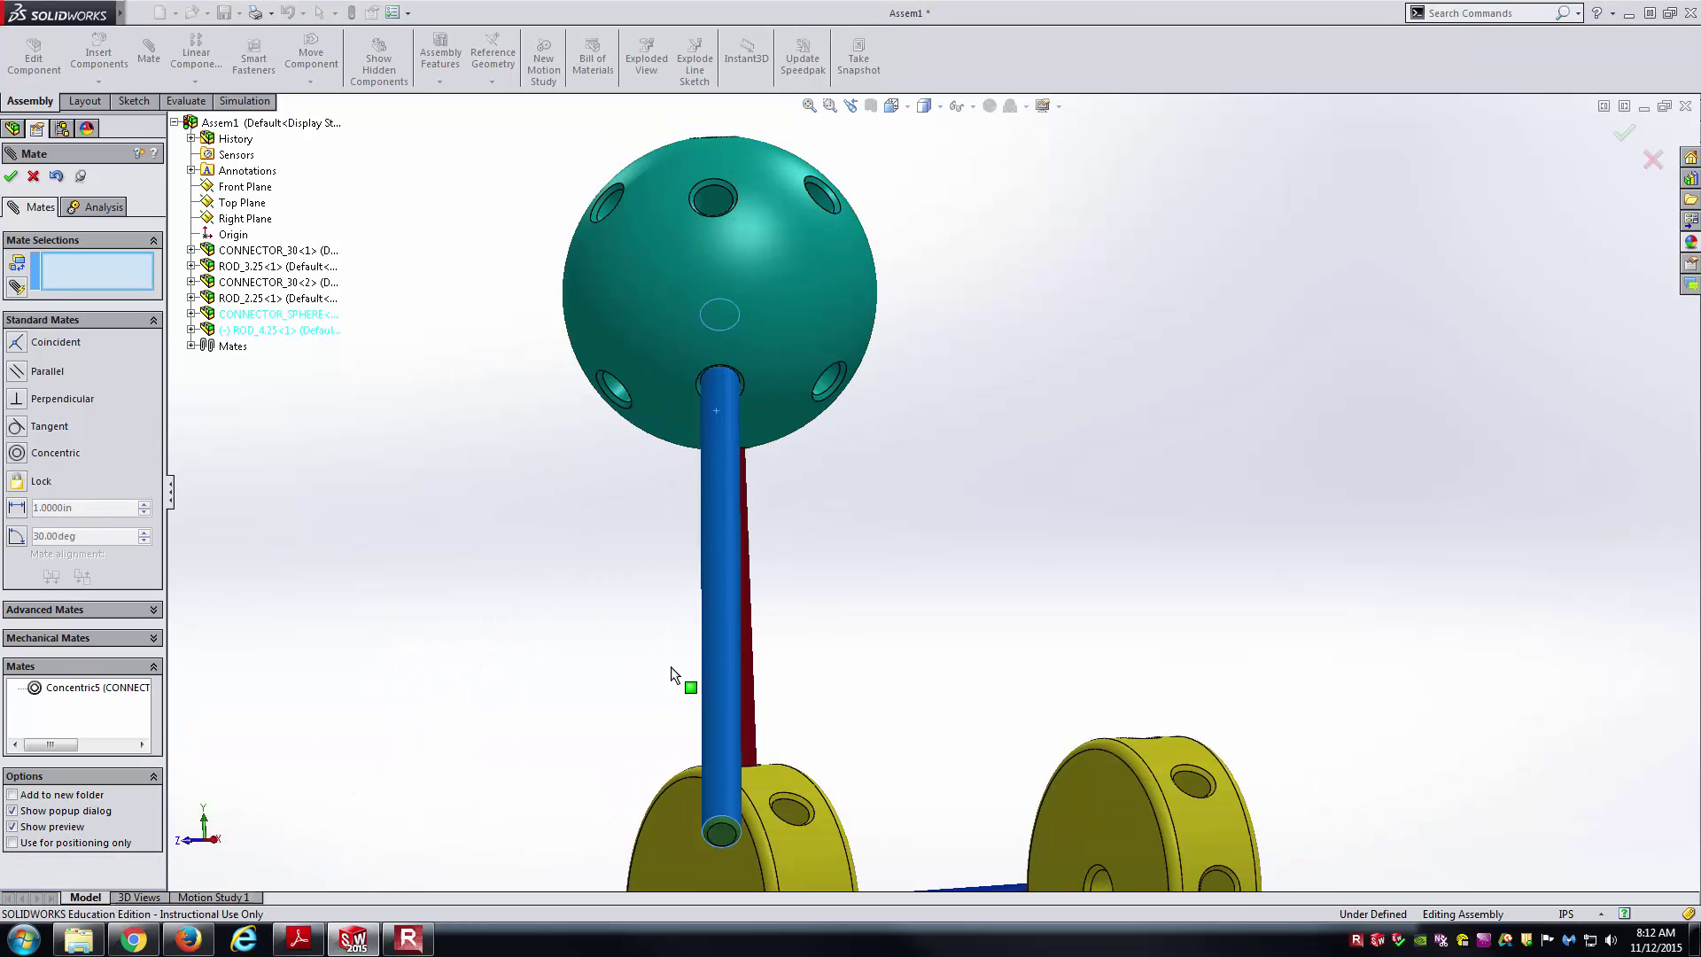
- Add a coincident mate between the flat bottom of that sphere hole and the green rod's end face
scroll(759, 436, "down", 4)
middle_click_drag(759, 437, 1111, 555)
left_click(794, 419)
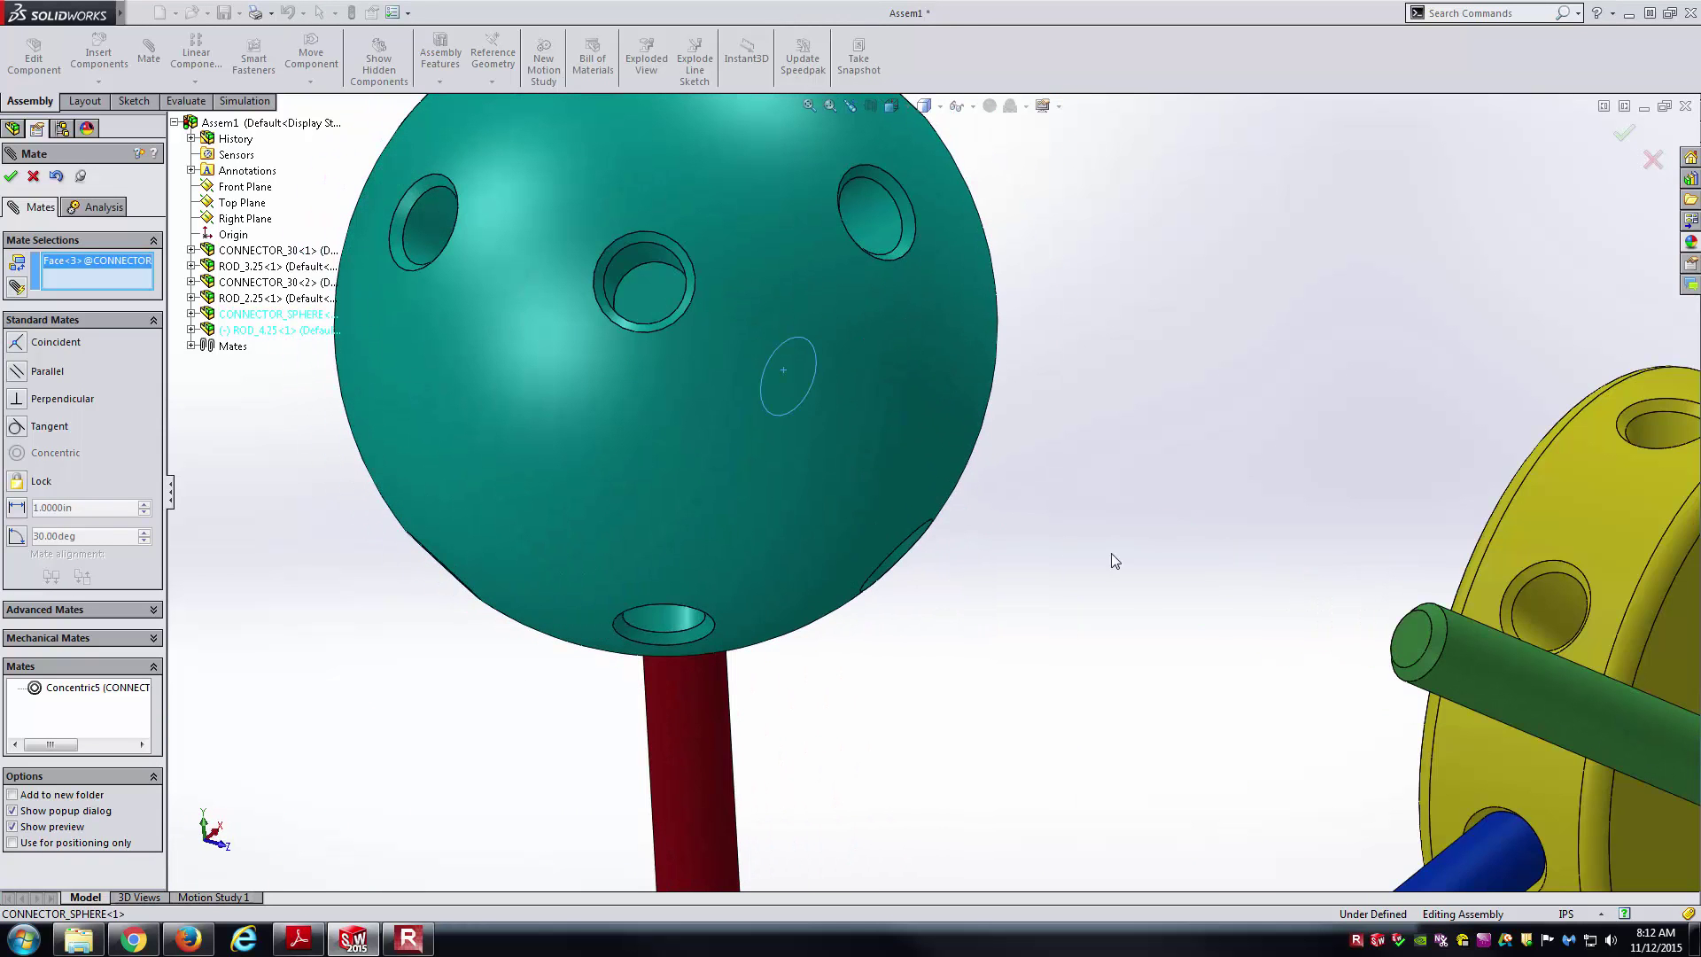
left_click(1403, 636)
left_click(1044, 530)
scroll(1087, 347, "up", 3)
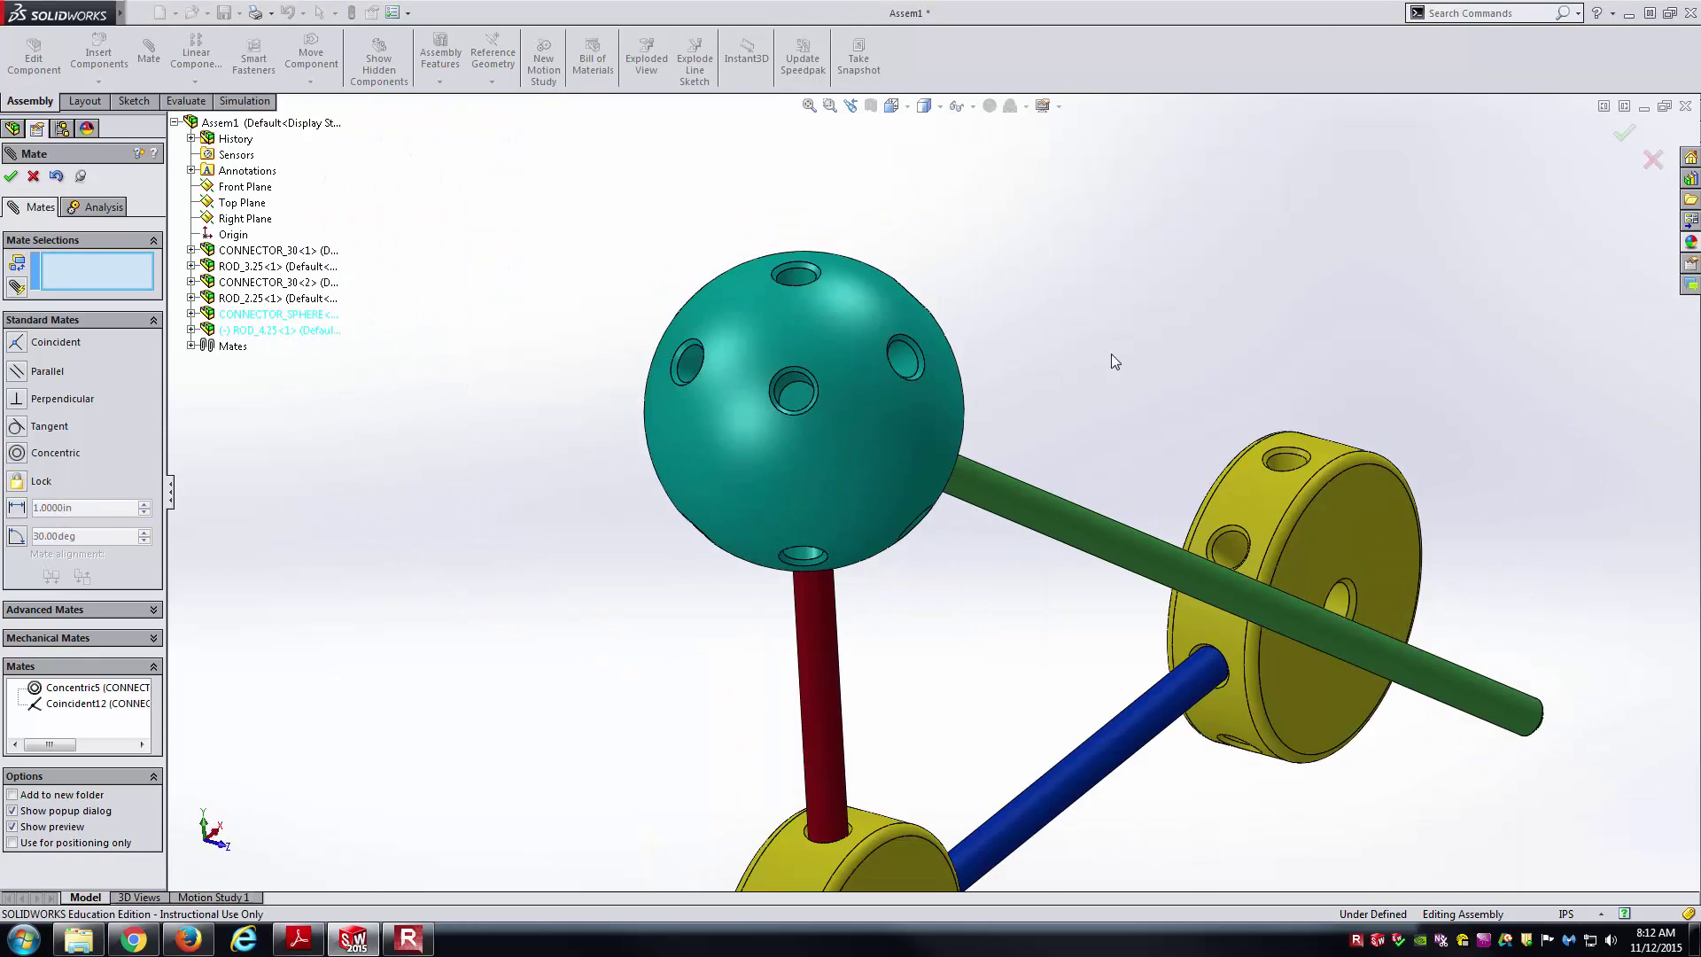
- Close the Mate command, return to the isometric view and try moving the green rod to check its fit in the sphere
middle_click_drag(1087, 346, 1034, 372)
key("Return")
key("ctrl+7")
left_click_drag(874, 443, 891, 443)
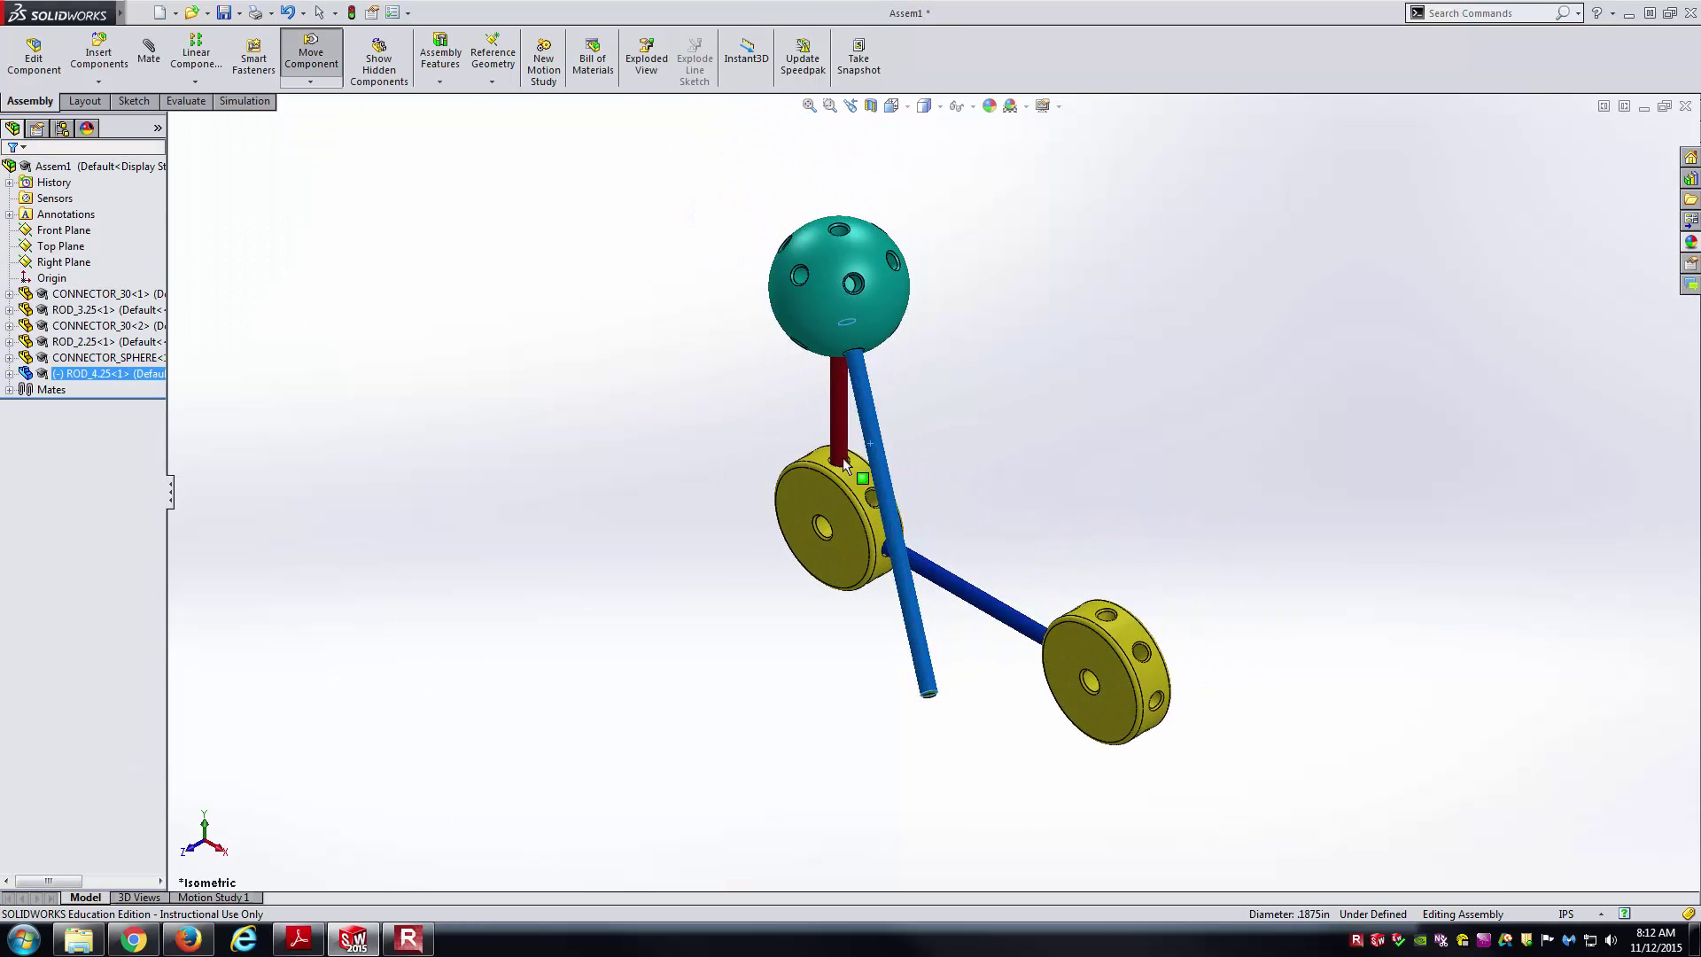
- Show the green rod's Front, Top and Right planes and turn on the display of reference planes in the assembly
left_click(472, 424)
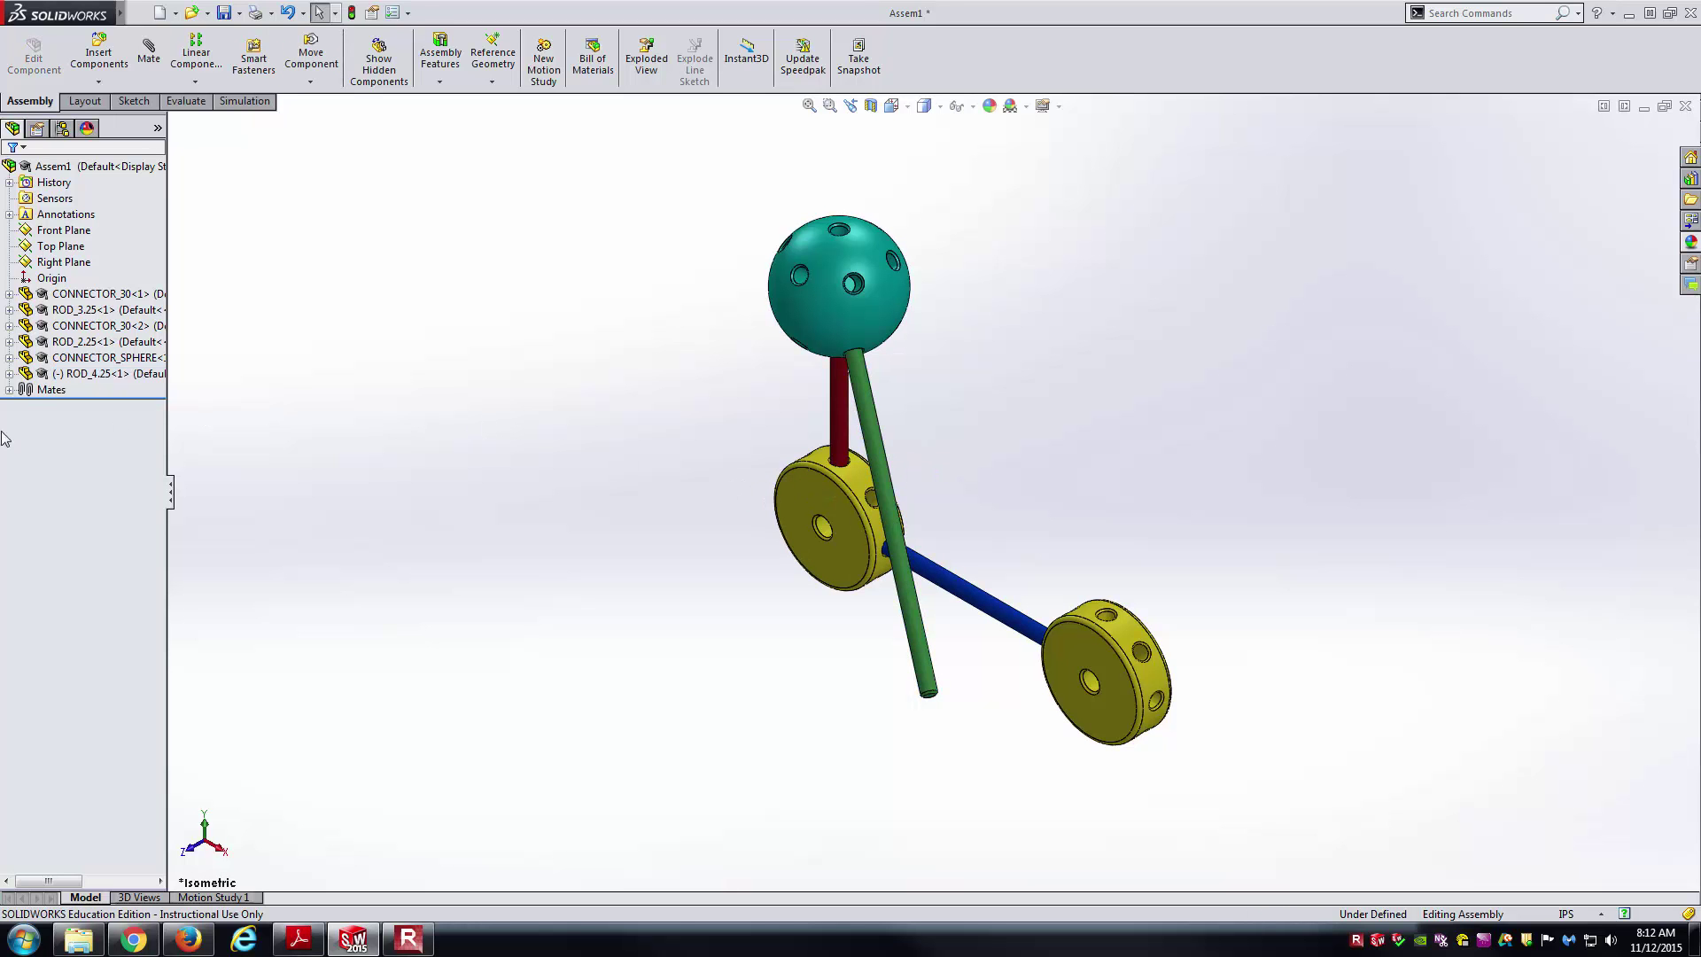
left_click(8, 374)
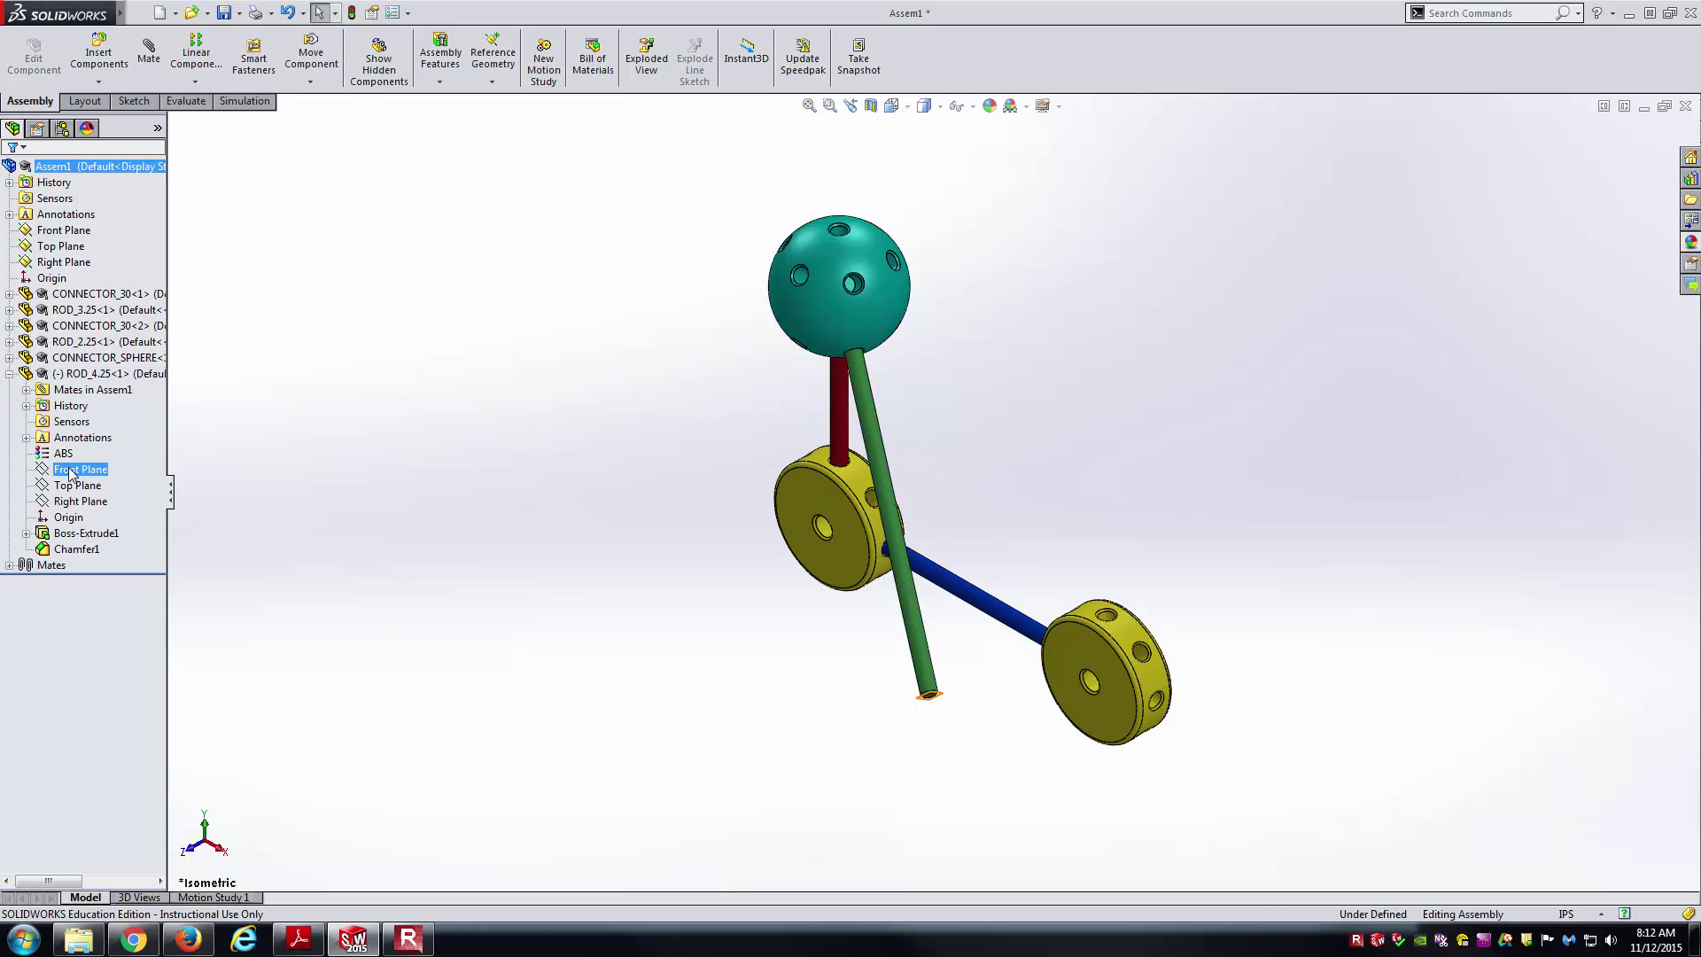
left_click(76, 504)
left_click(60, 473)
left_click(77, 486, "ctrl")
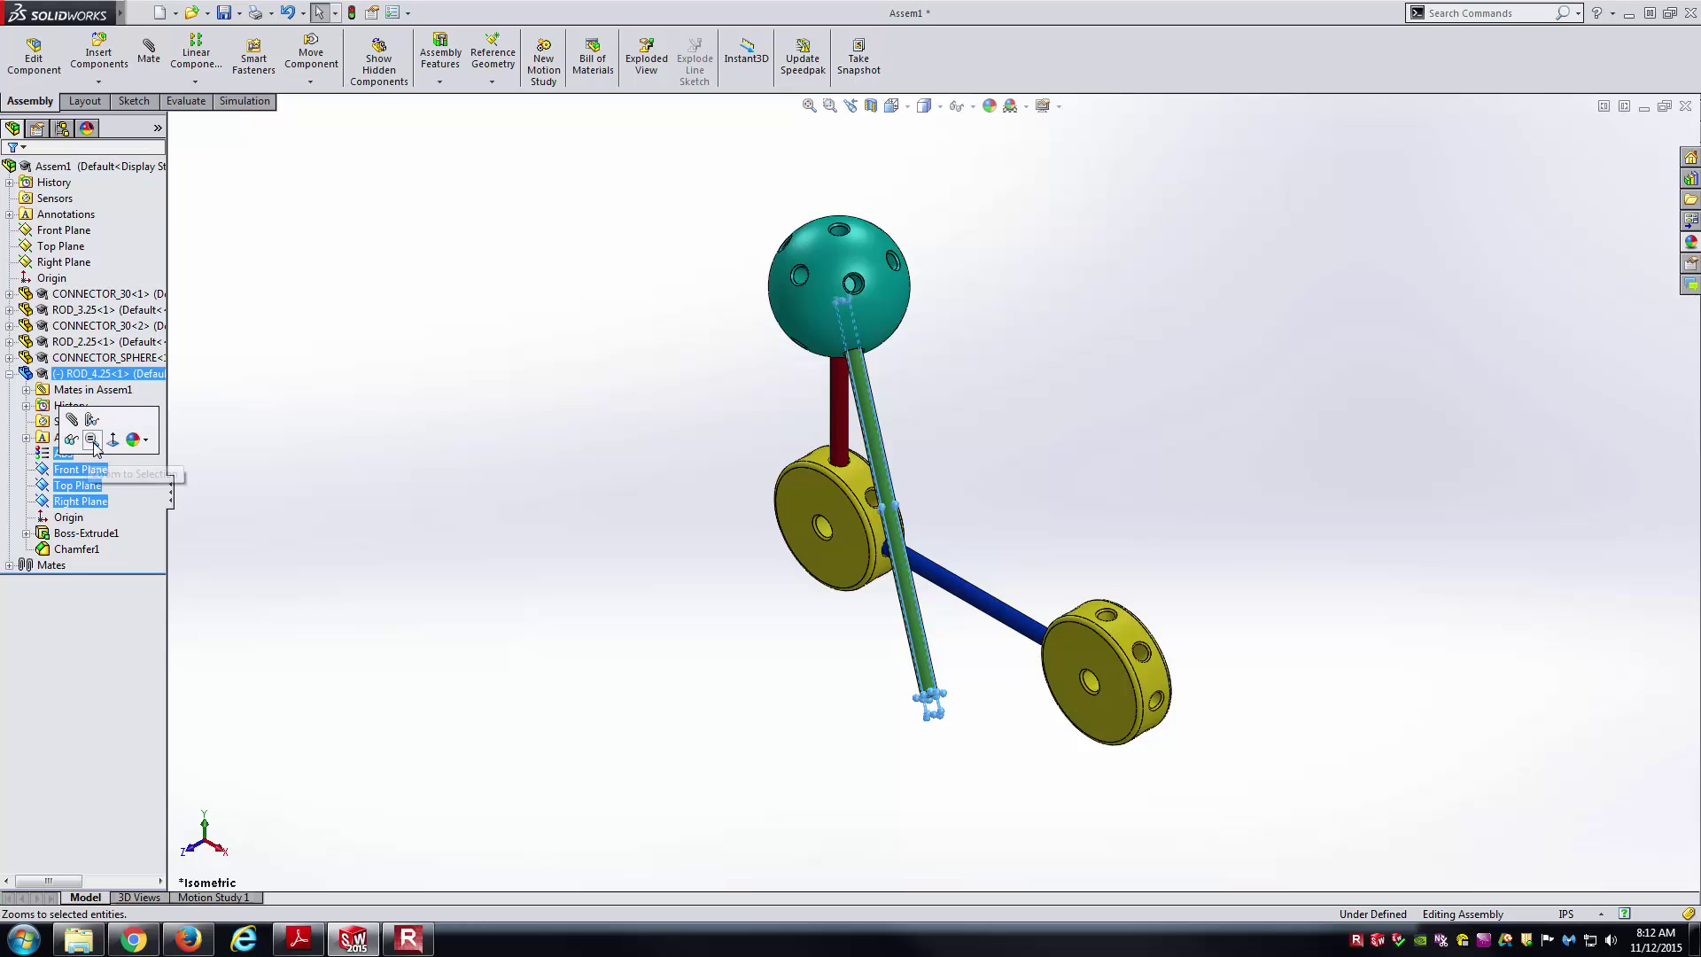
left_click(454, 415)
mouse_move(59, 13)
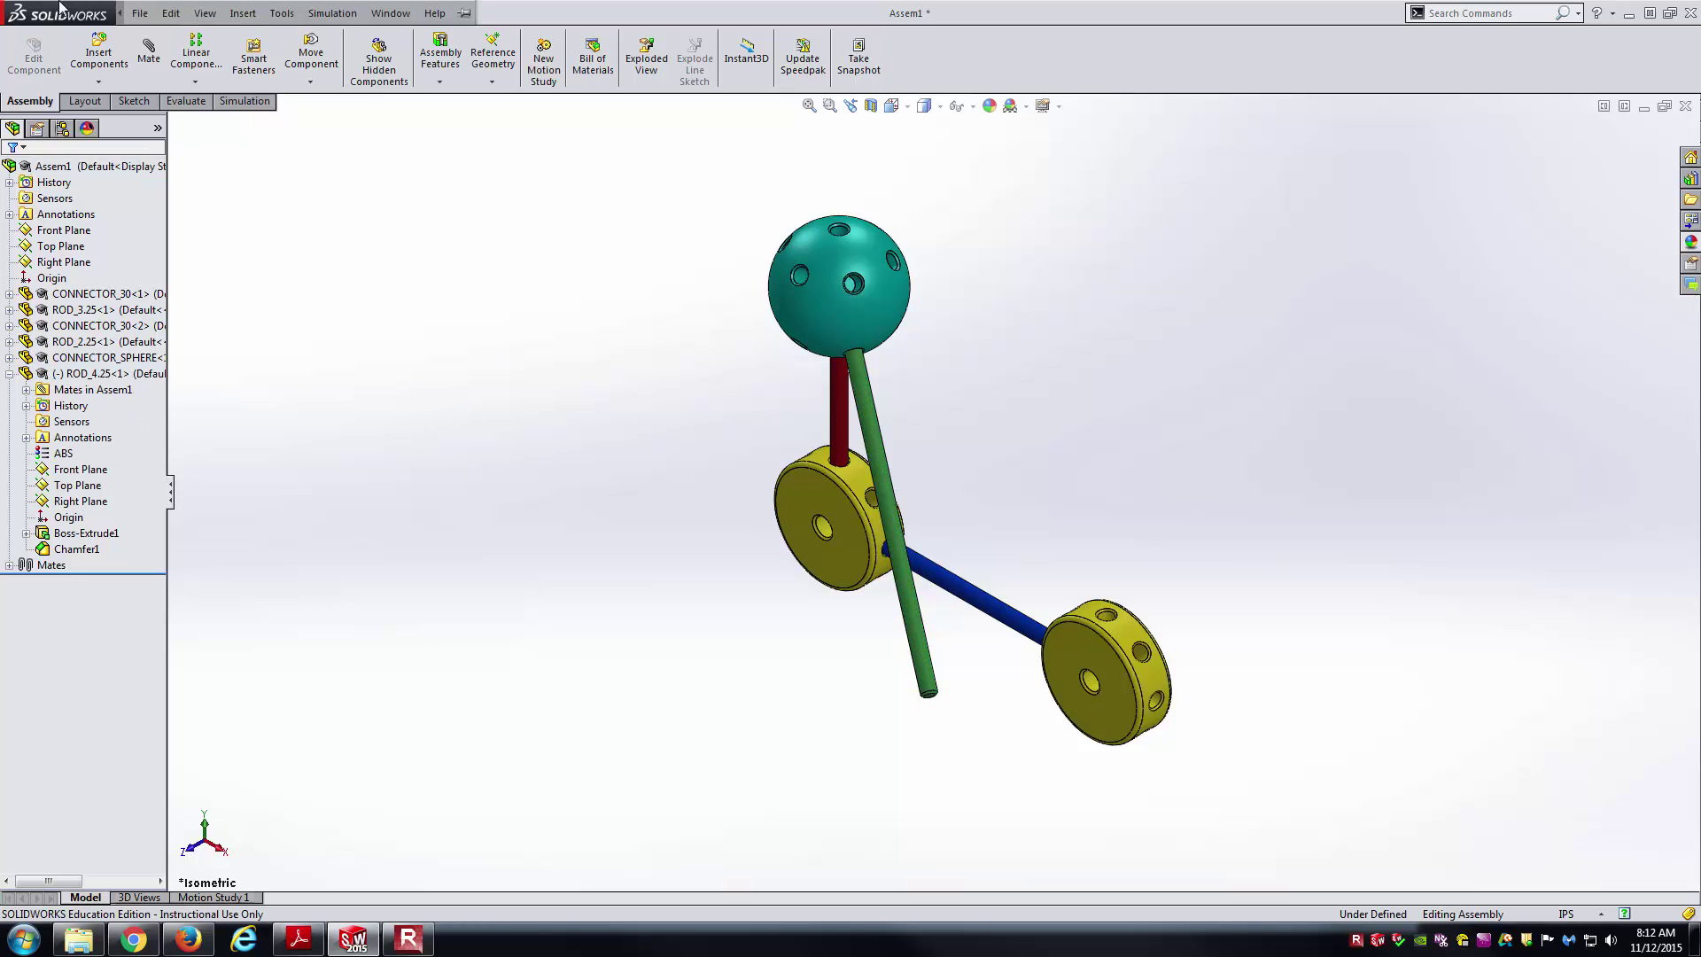
left_click(202, 12)
left_click(232, 187)
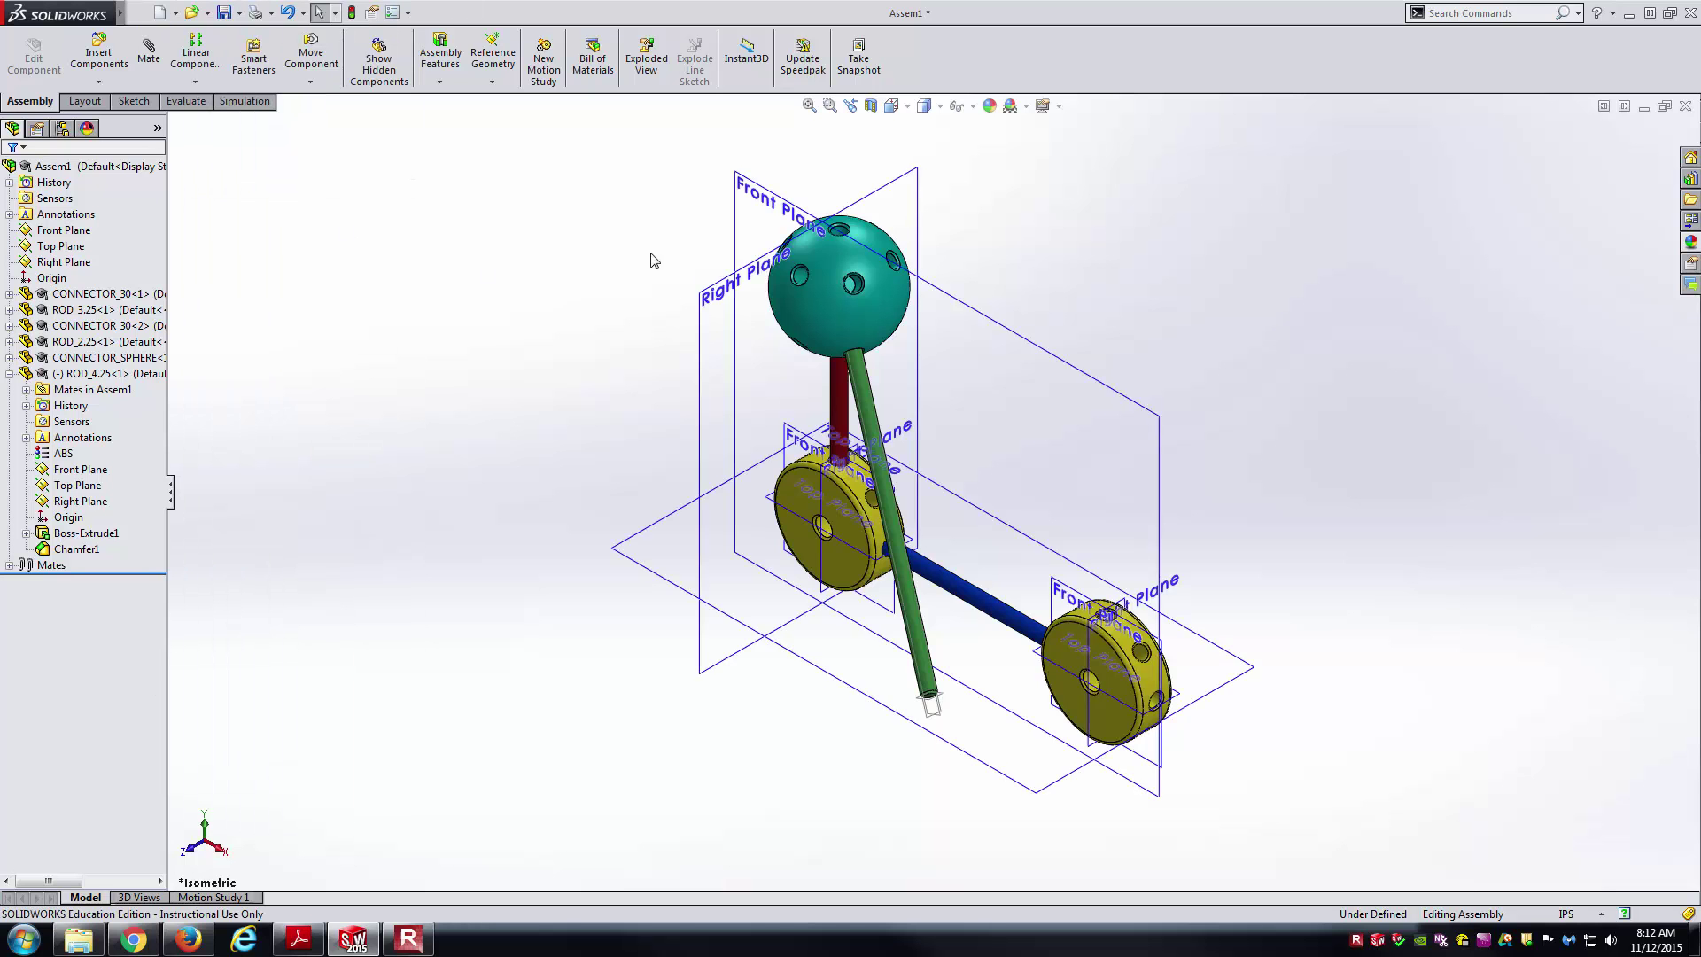
- Examine the green rod's planes up close and try turning the rod to check its remaining freedom of movement
middle_click_drag(649, 252, 645, 256)
middle_click_drag(953, 316, 948, 380)
scroll(899, 408, "down", 5)
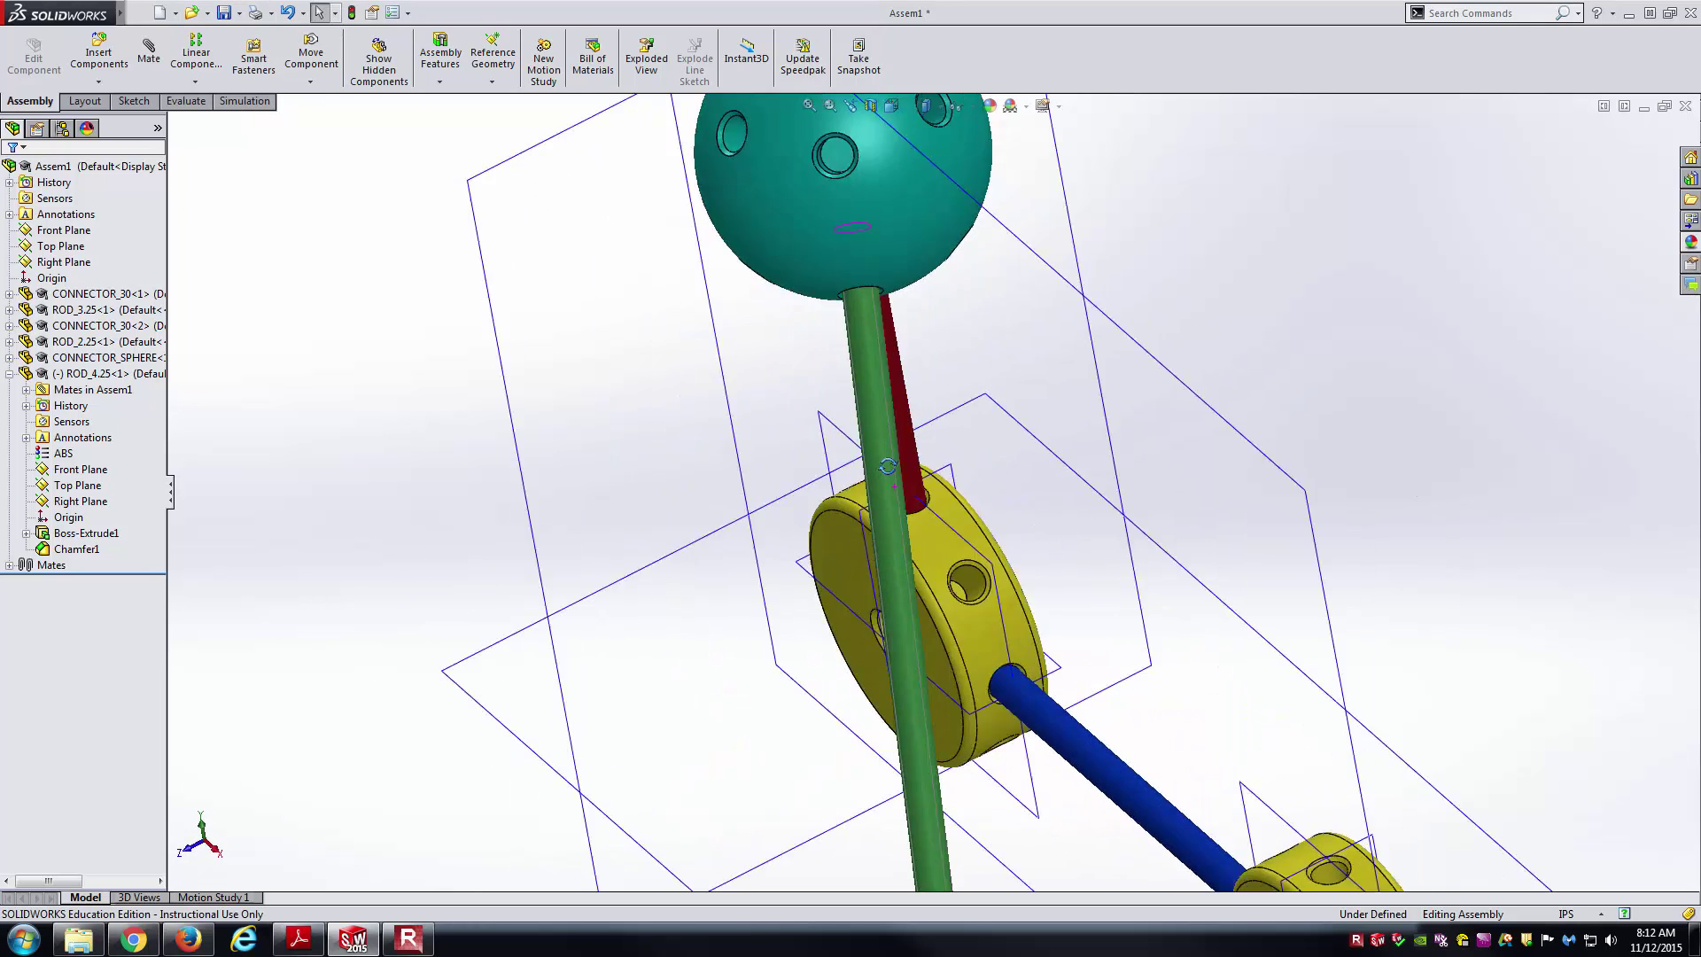
left_click(893, 451)
left_click_drag(894, 456, 899, 531)
scroll(767, 508, "up", 5)
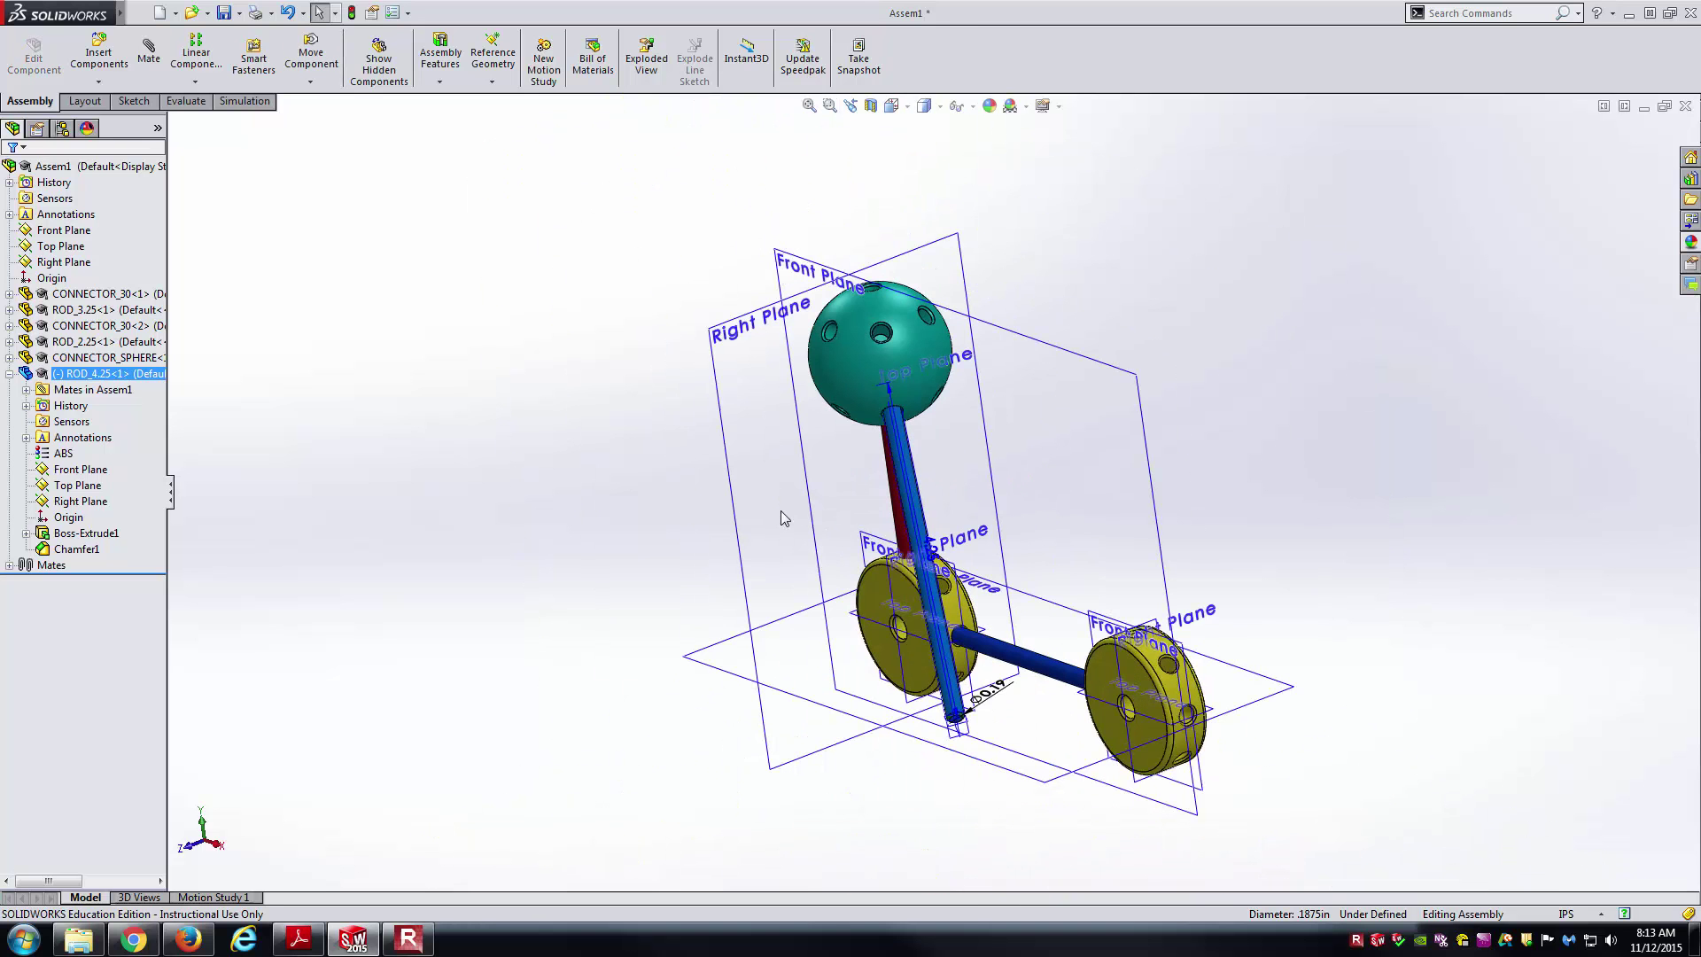
left_click(477, 322)
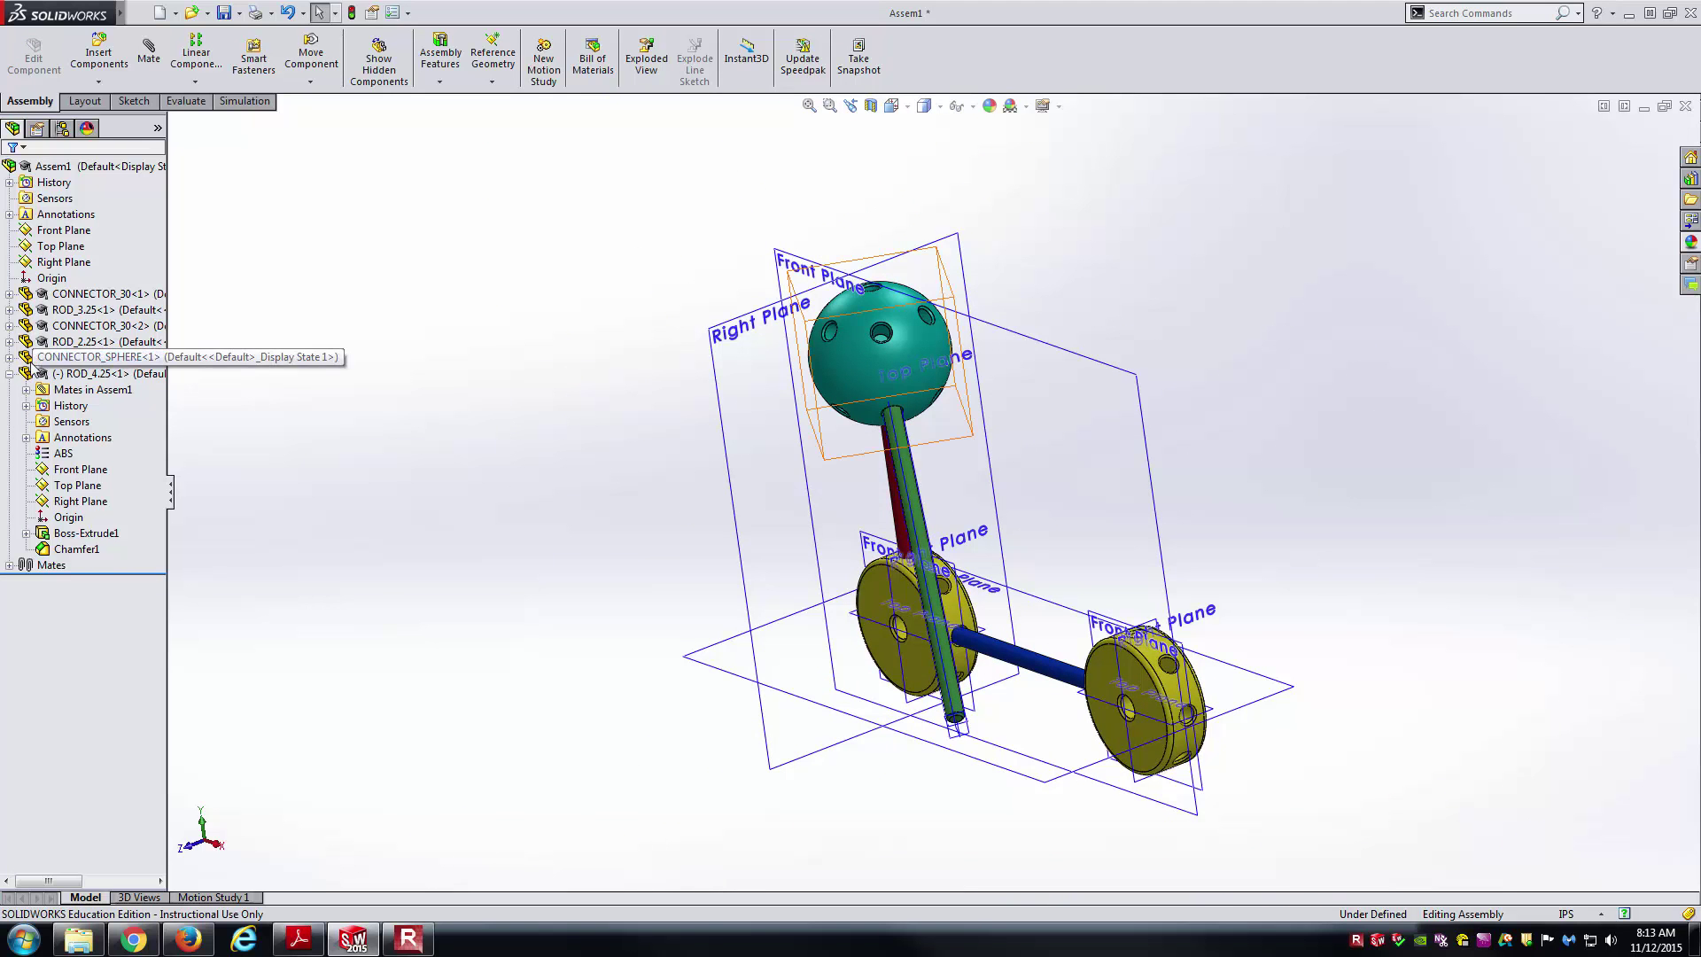
- Show the Front, Top and Right planes of the sphere connector
left_click(9, 356)
left_click(78, 438)
left_click(74, 550)
left_click(71, 470)
left_click(75, 485, "ctrl")
left_click(87, 500, "ctrl")
left_click(96, 474)
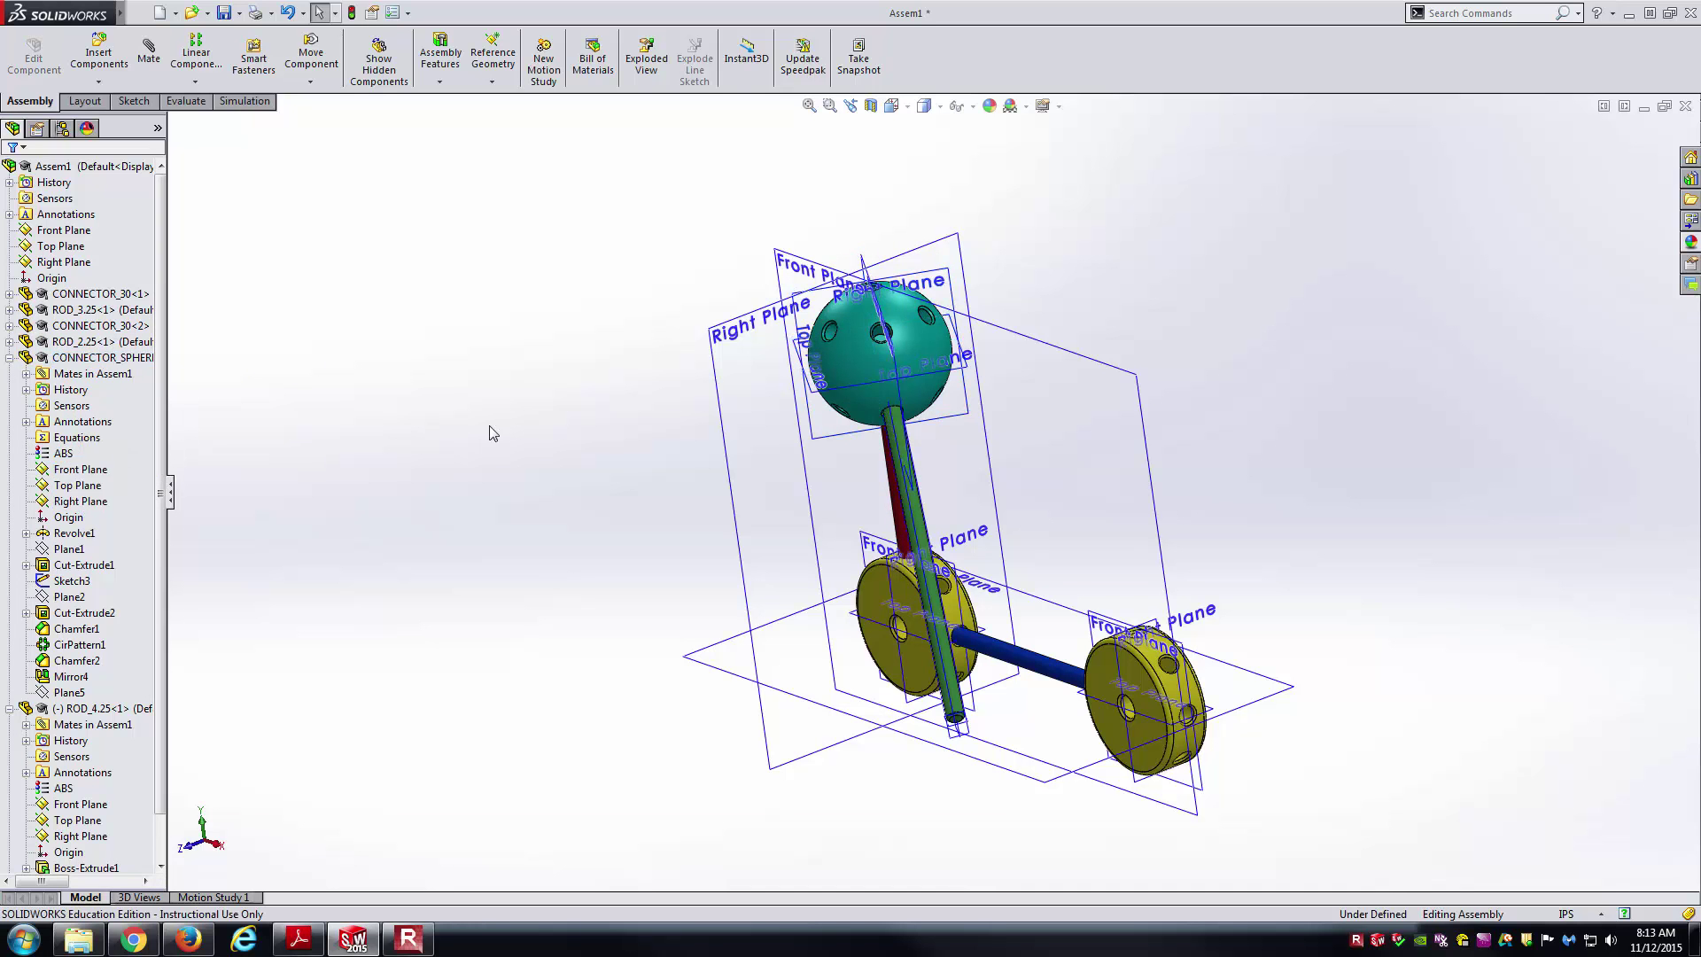
- Add a coincident mate between the green rod's Right Plane and the sphere connector's Front Plane, and close the Mate command
middle_click_drag(760, 321, 874, 481)
scroll(775, 348, "up", 3)
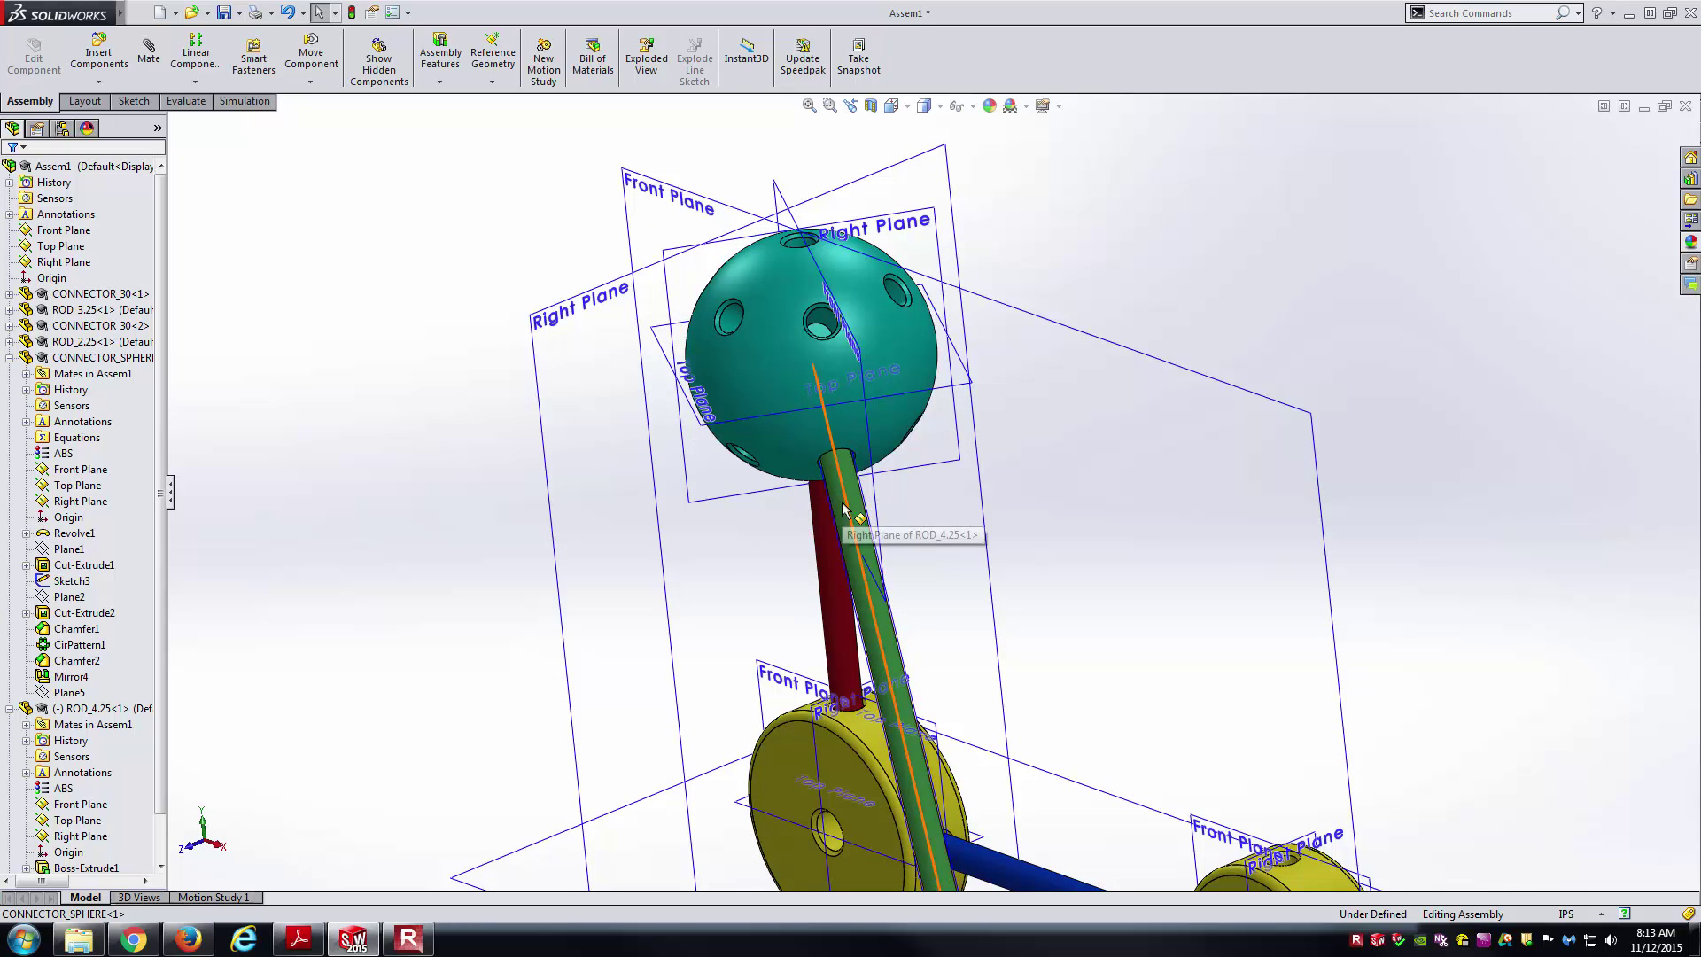
left_click(846, 505)
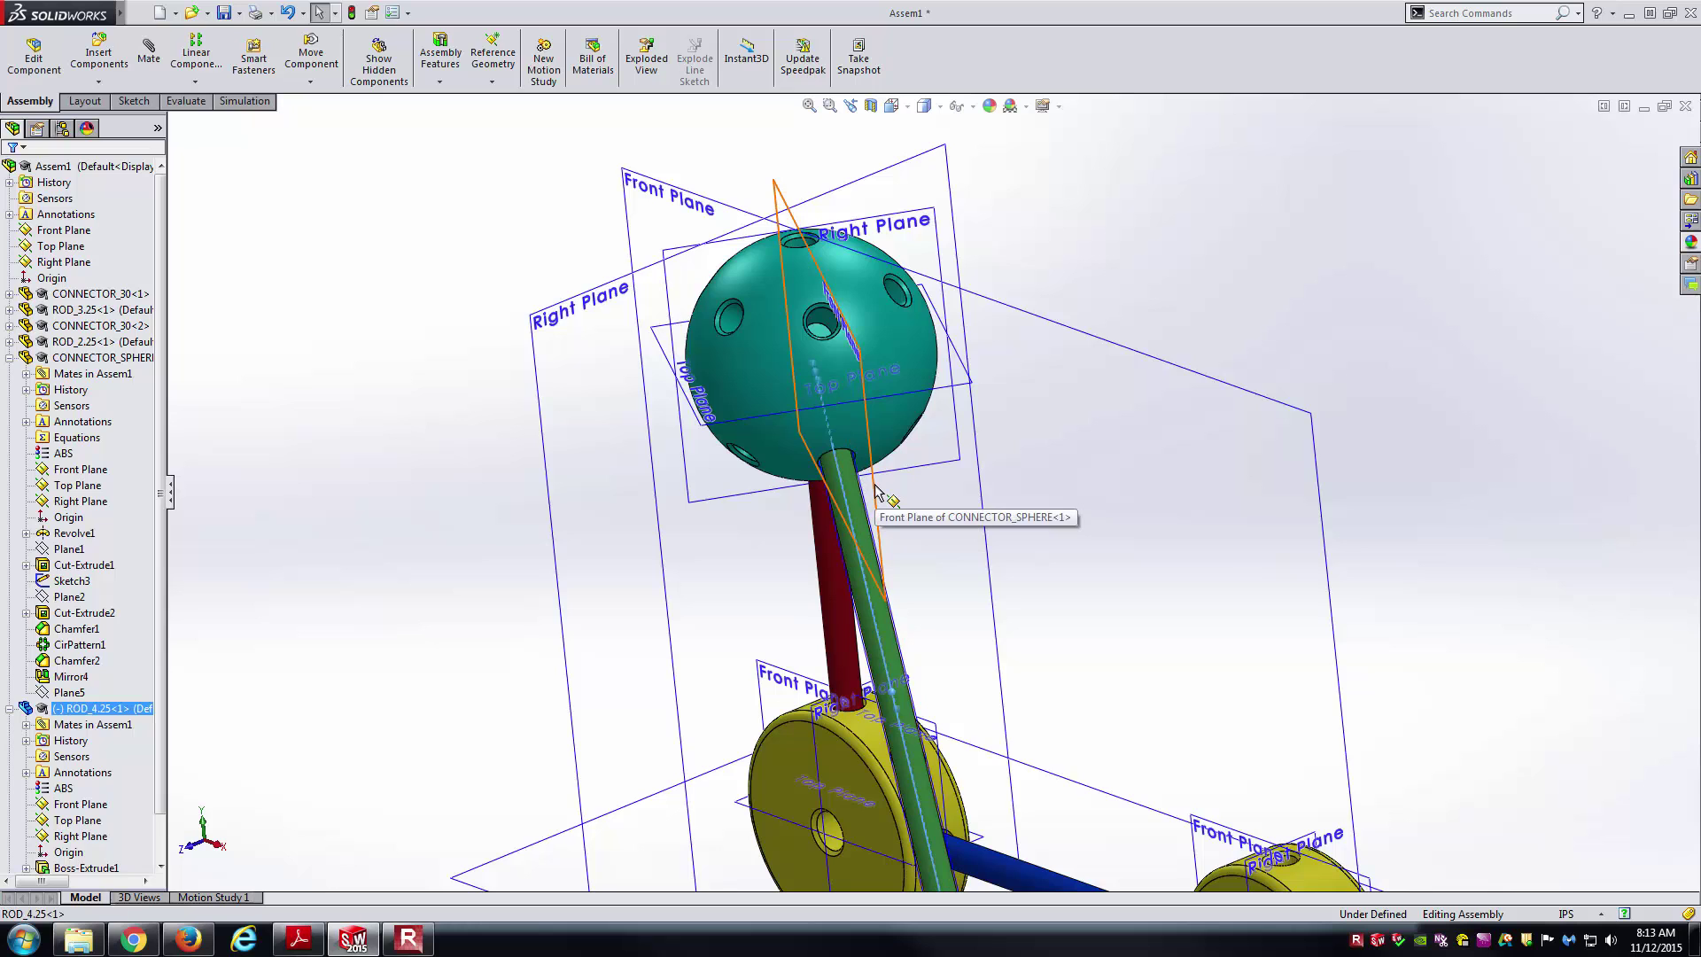
left_click(876, 489)
middle_click_drag(877, 489, 861, 549)
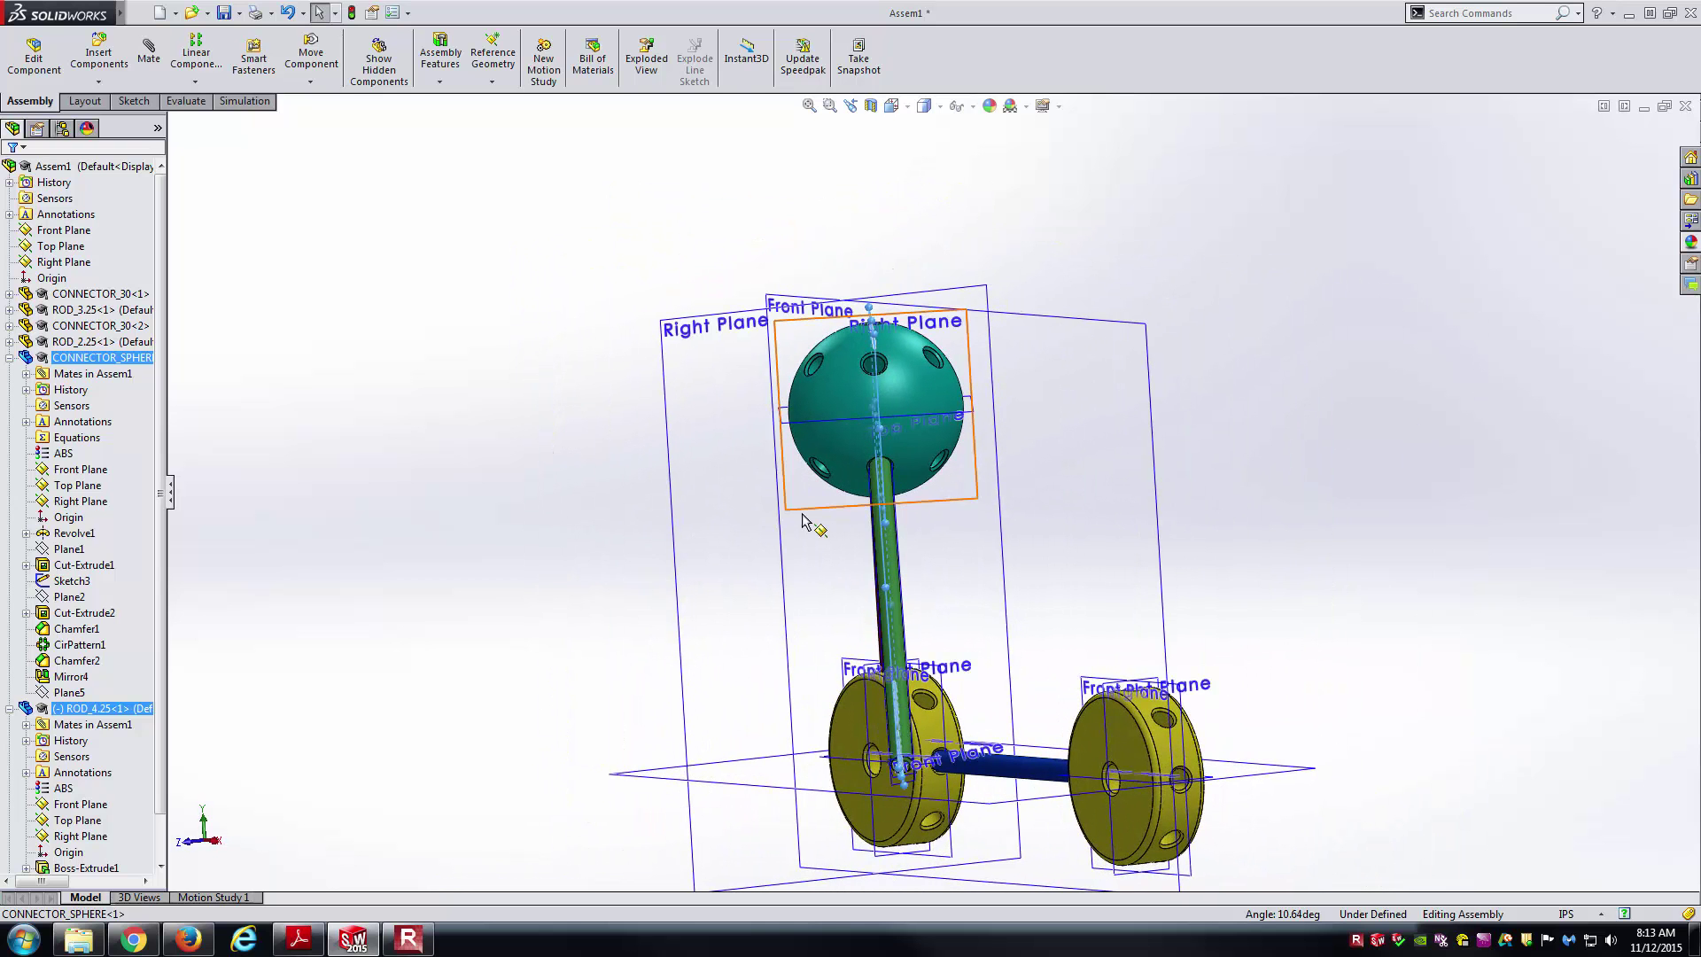
left_click(149, 53)
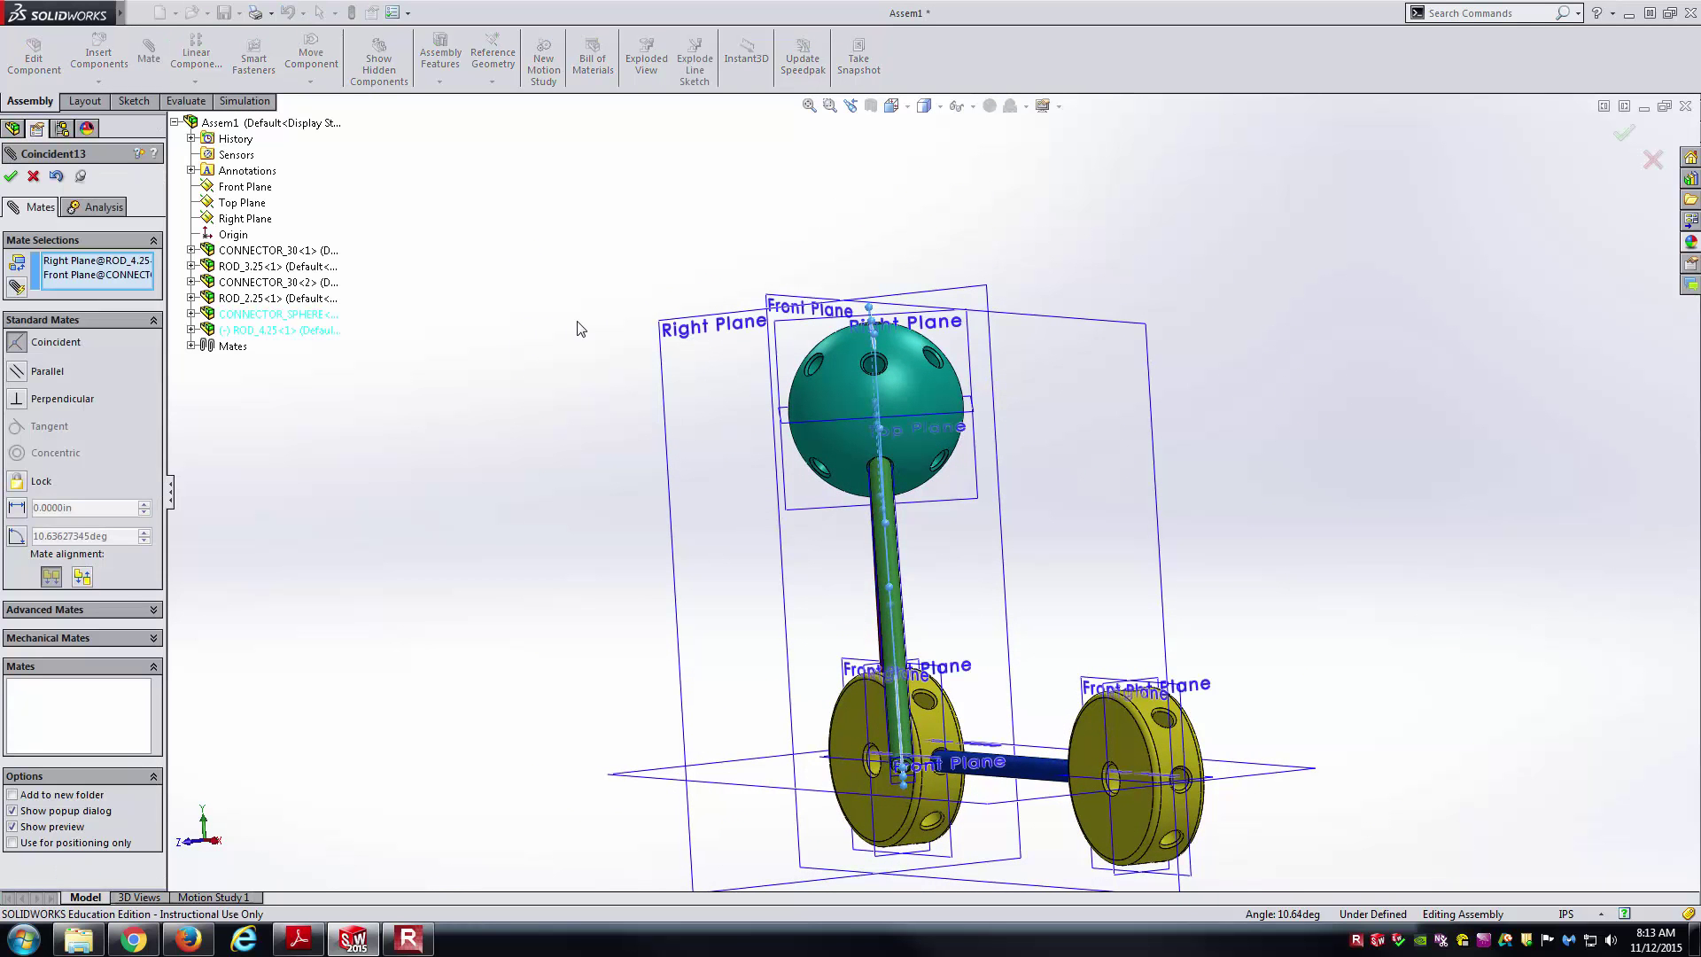
left_click(10, 177)
left_click(11, 177)
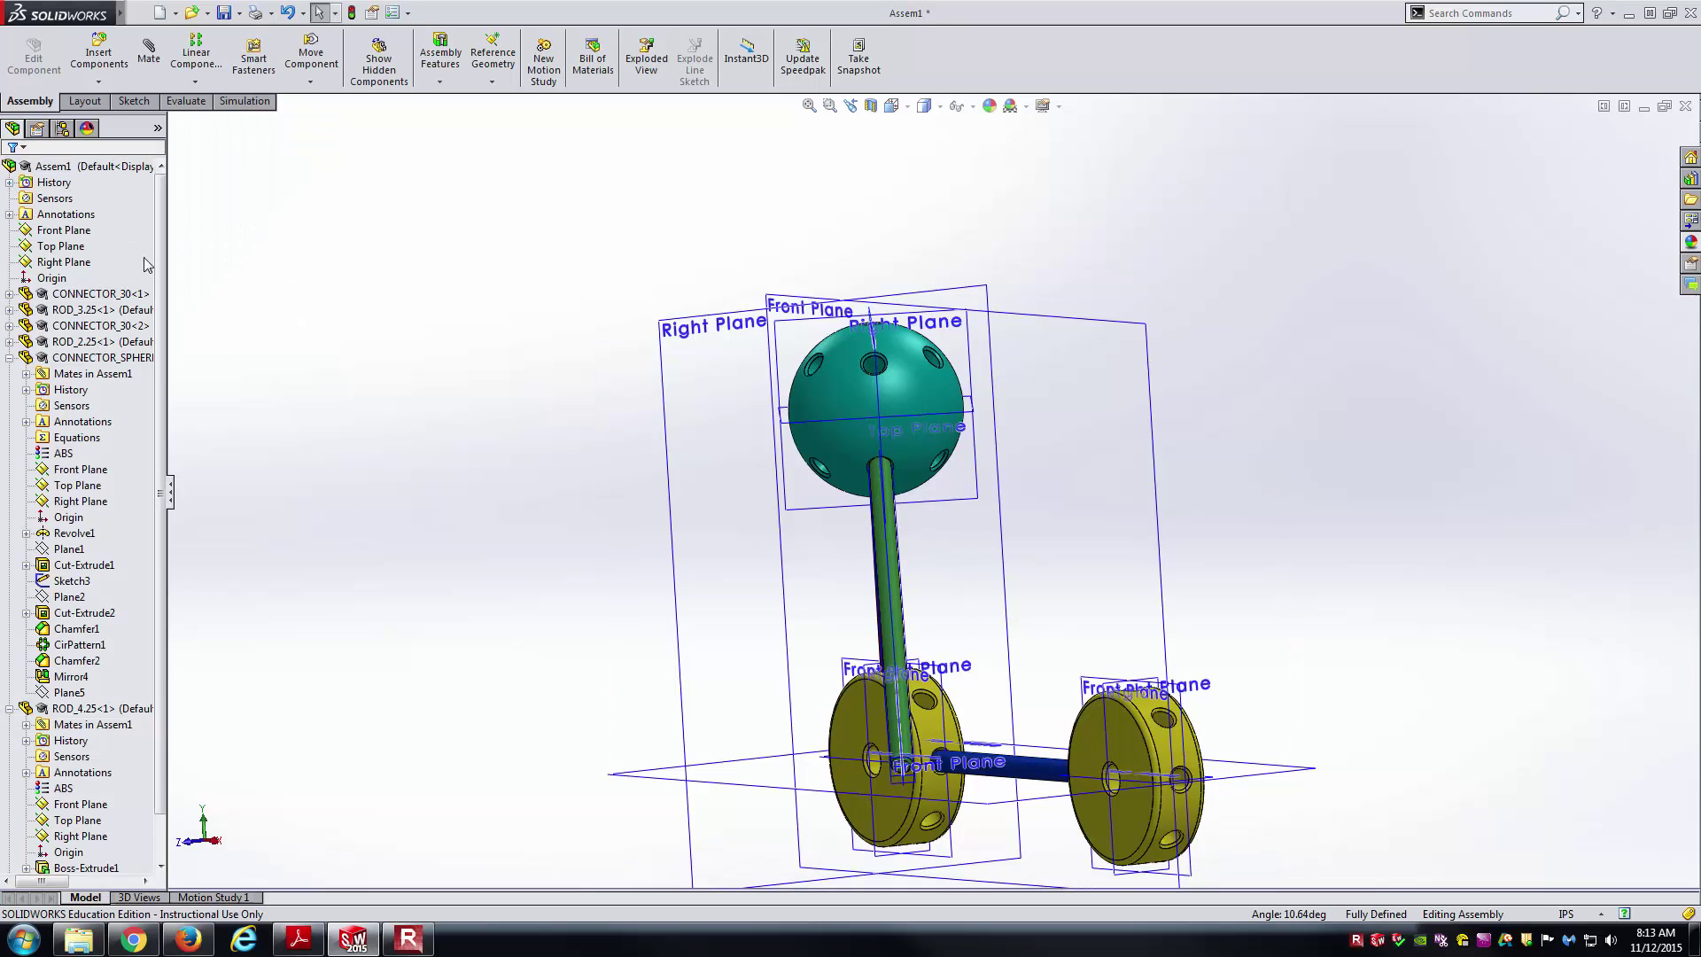
- Turn off the display of reference planes and try moving the green rod to check that it is fully constrained
left_click(9, 356)
left_click(10, 373)
middle_click_drag(519, 429, 957, 651)
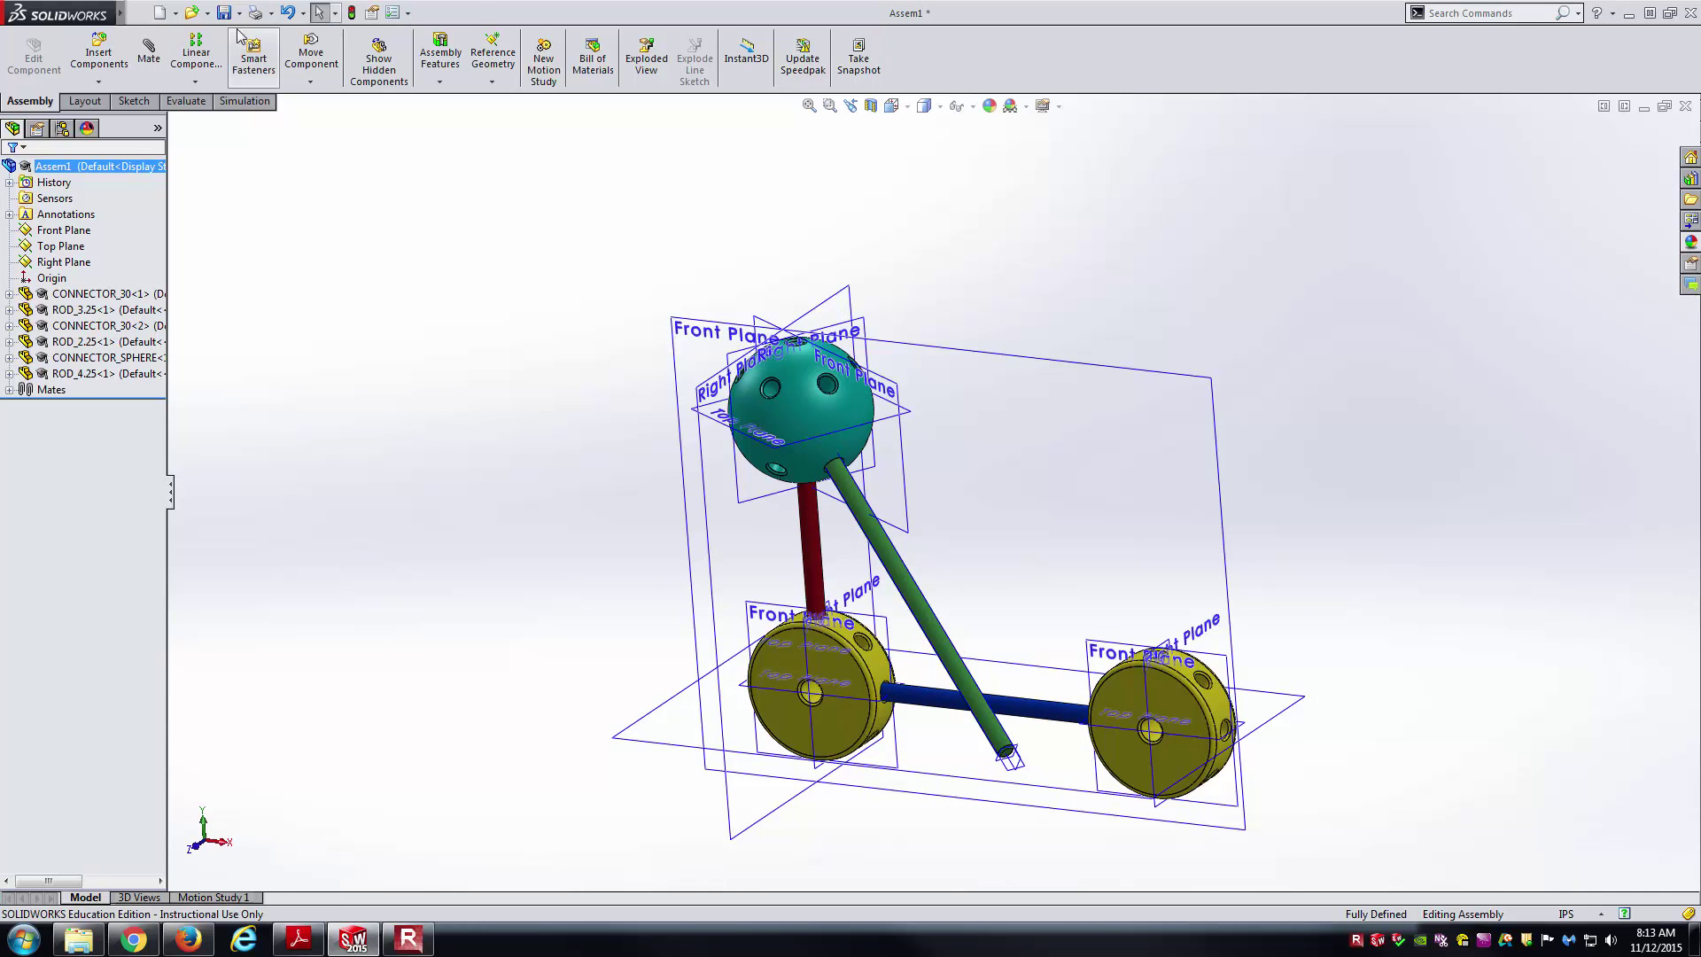
left_click(205, 12)
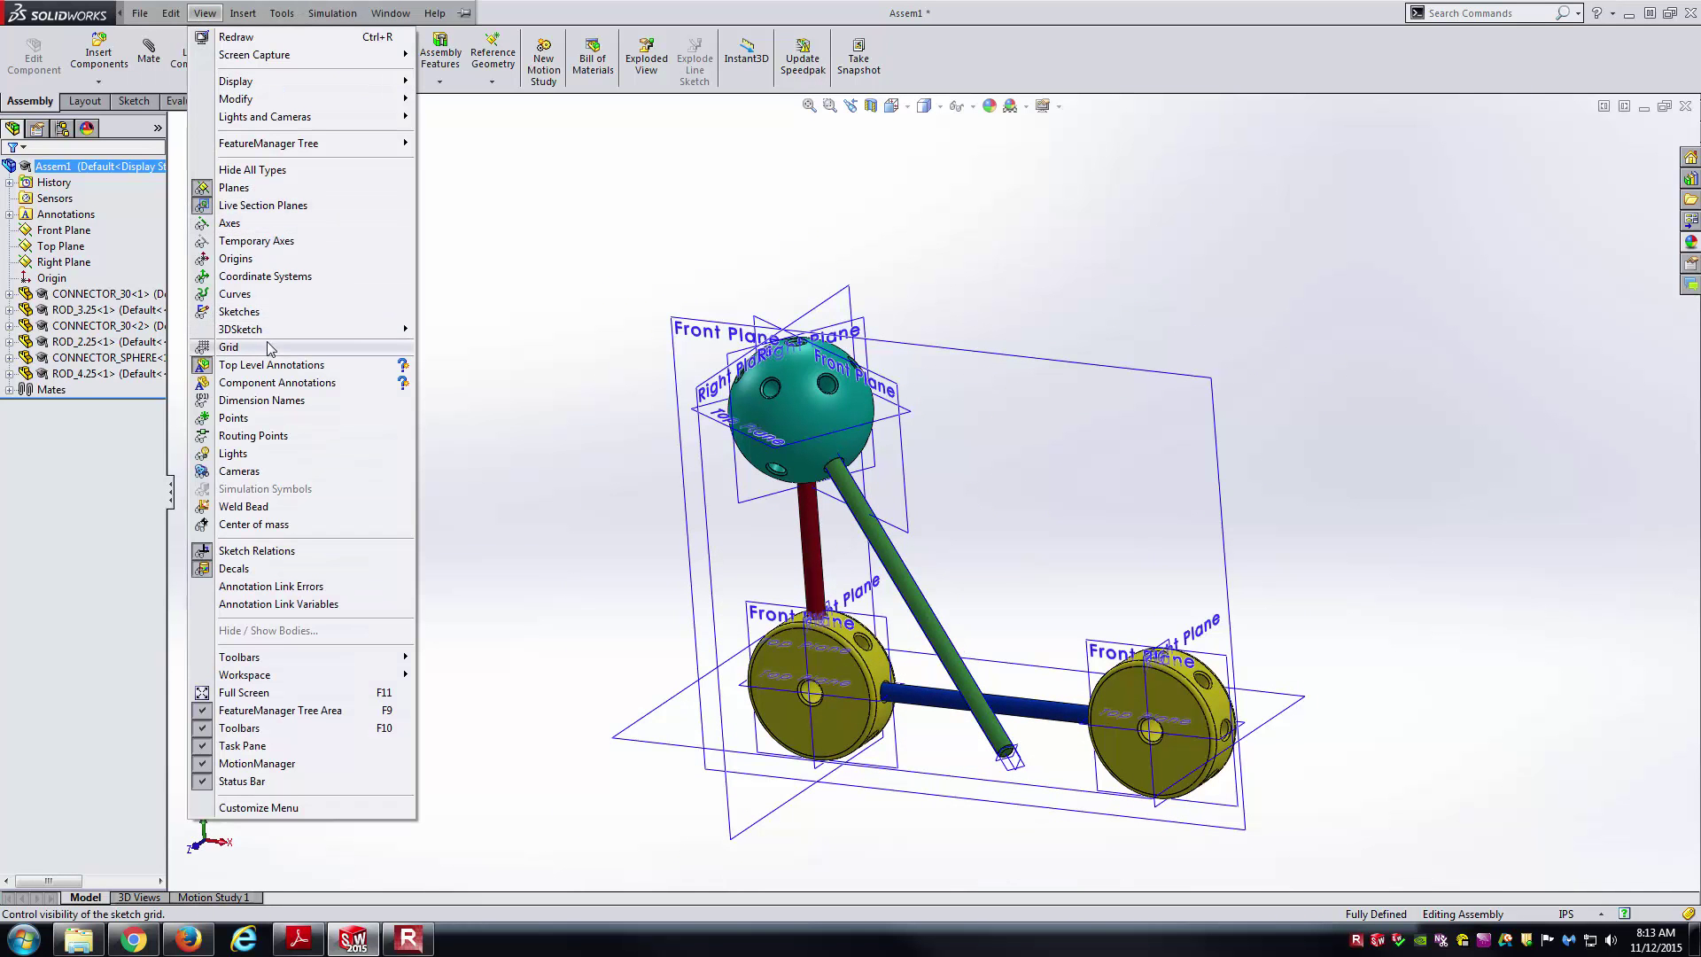
left_click(234, 187)
scroll(1093, 719, "down", 4)
left_click(769, 549)
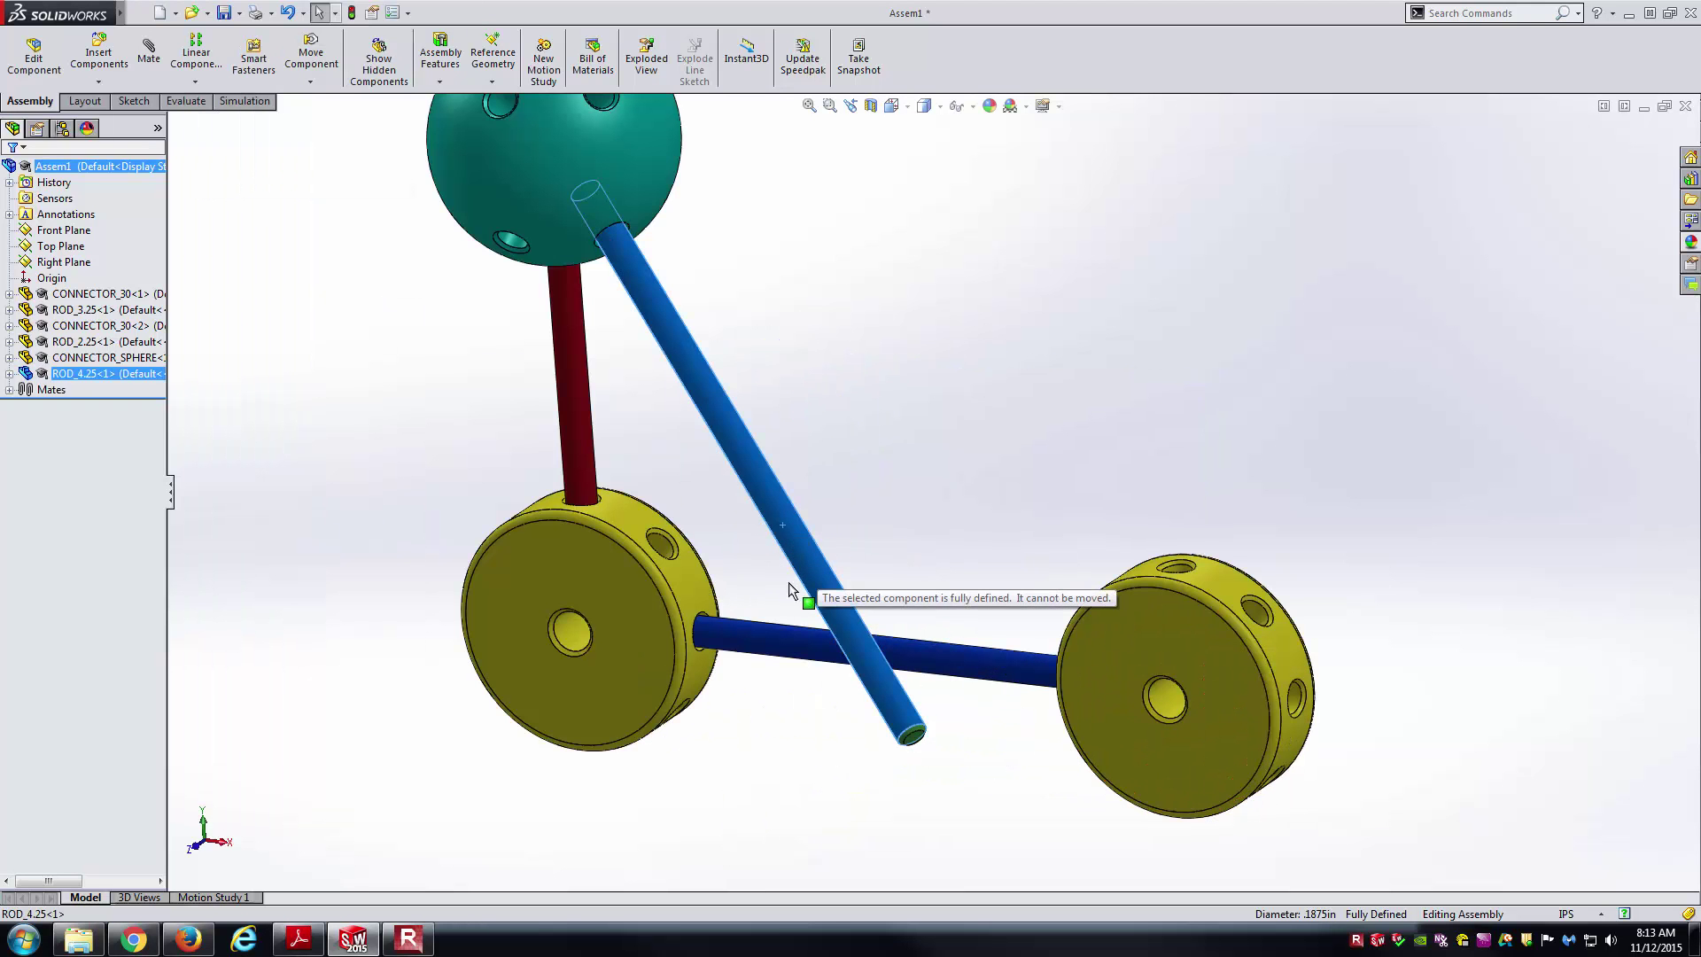
left_click(778, 445)
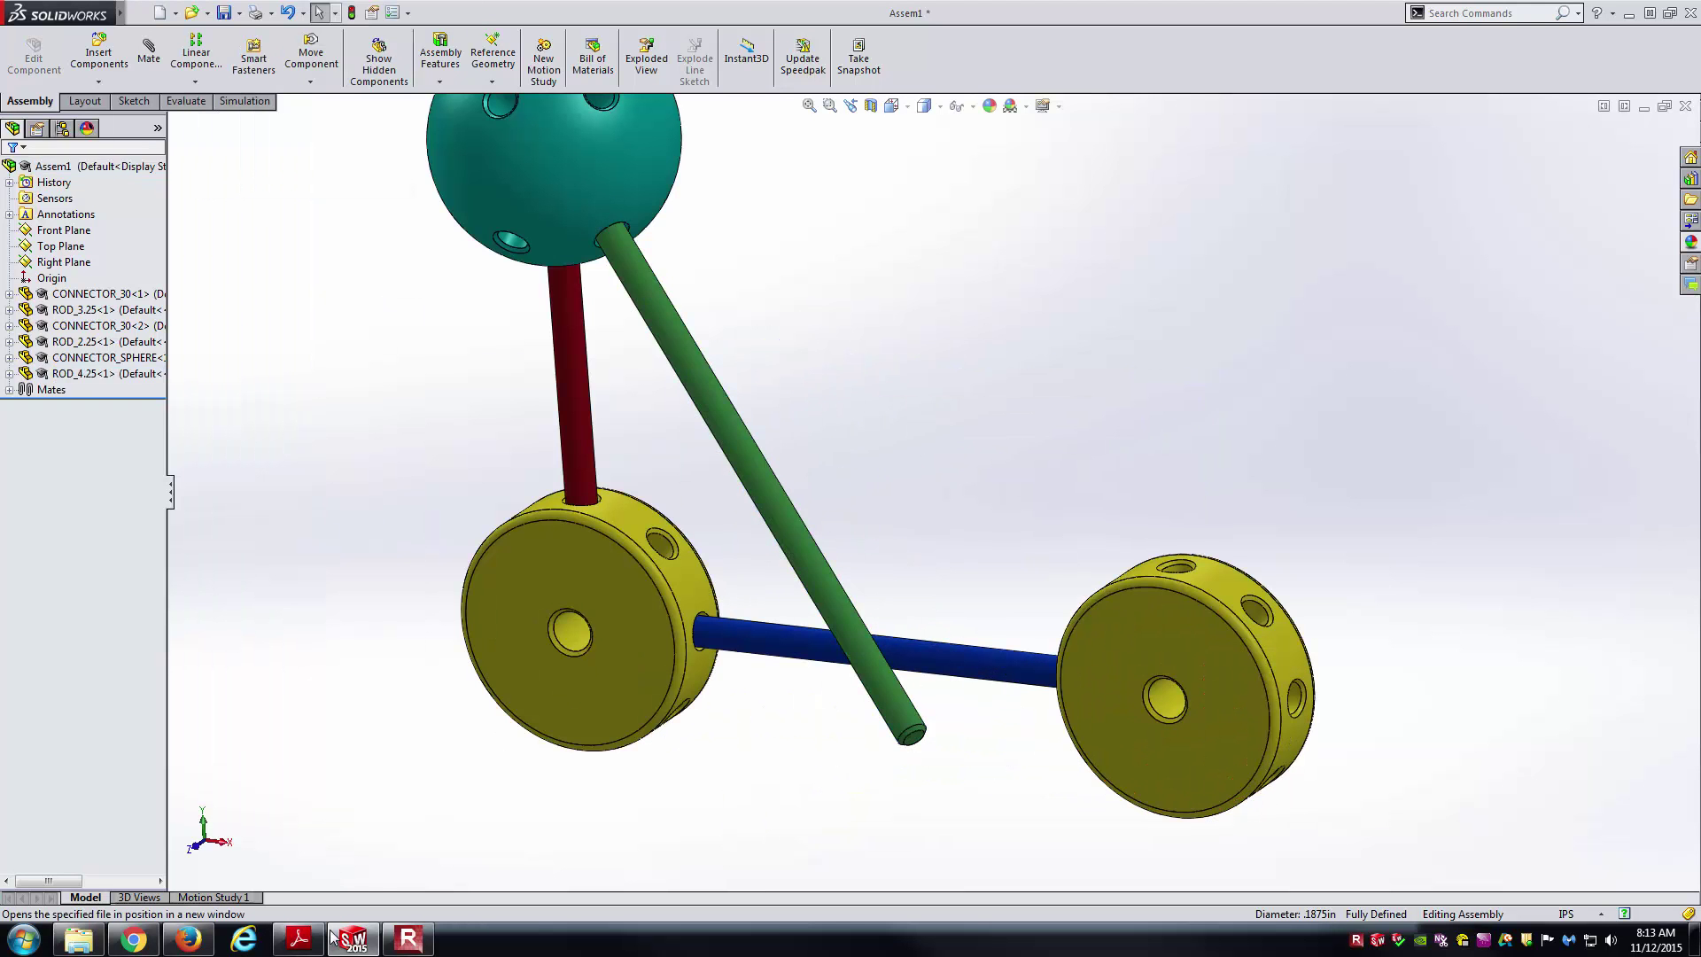
- Check the PDF drawing for the next rod to add to the sphere
left_click(298, 939)
left_click(298, 939)
left_click_drag(578, 409, 998, 319, "ctrl")
key("Escape")
left_click(865, 357)
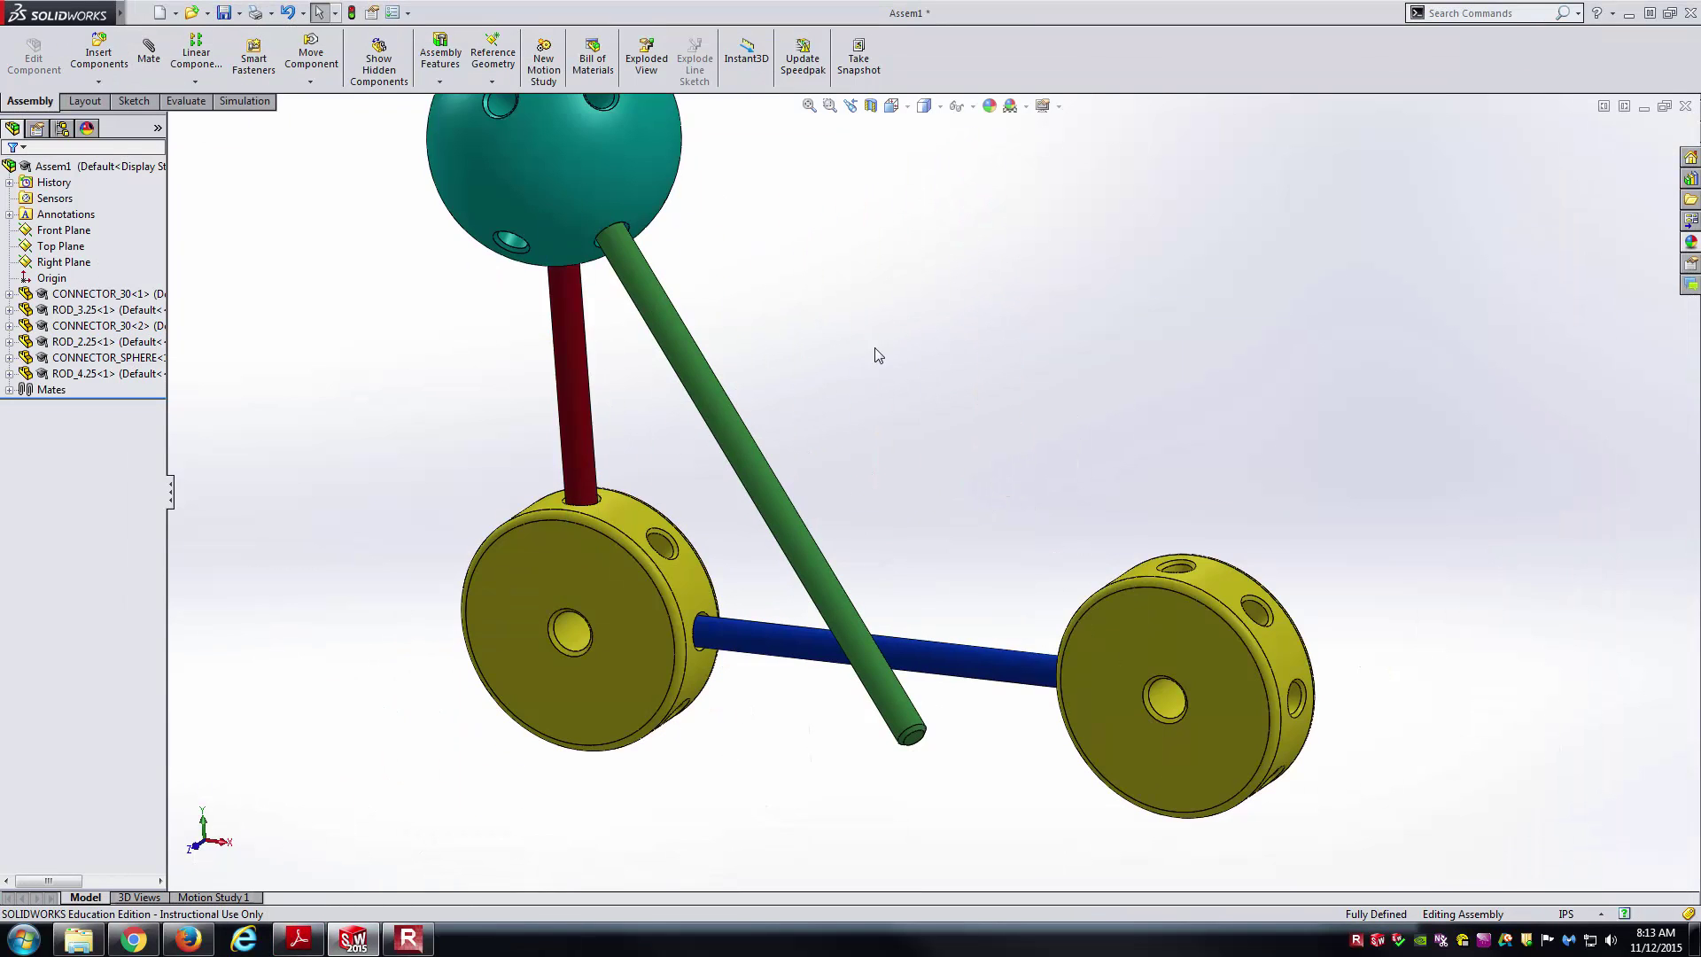
- Place a second copy of the red rod ROD_2.25 in the free space beside the assembly
key("f")
left_click_drag(743, 445, 1008, 386, "ctrl")
middle_click_drag(935, 461, 821, 336)
- Add a concentric mate between the red rod copy's cylindrical face and the inside of the sphere's other lower side hole
left_click(149, 53)
left_click(988, 500)
scroll(737, 270, "down", 3)
left_click(865, 364)
key("Return")
- Add a coincident mate between the flat bottom of that sphere hole and the red rod copy's end face
scroll(864, 372, "down", 2)
left_click(811, 397)
middle_click_drag(810, 397, 1008, 532)
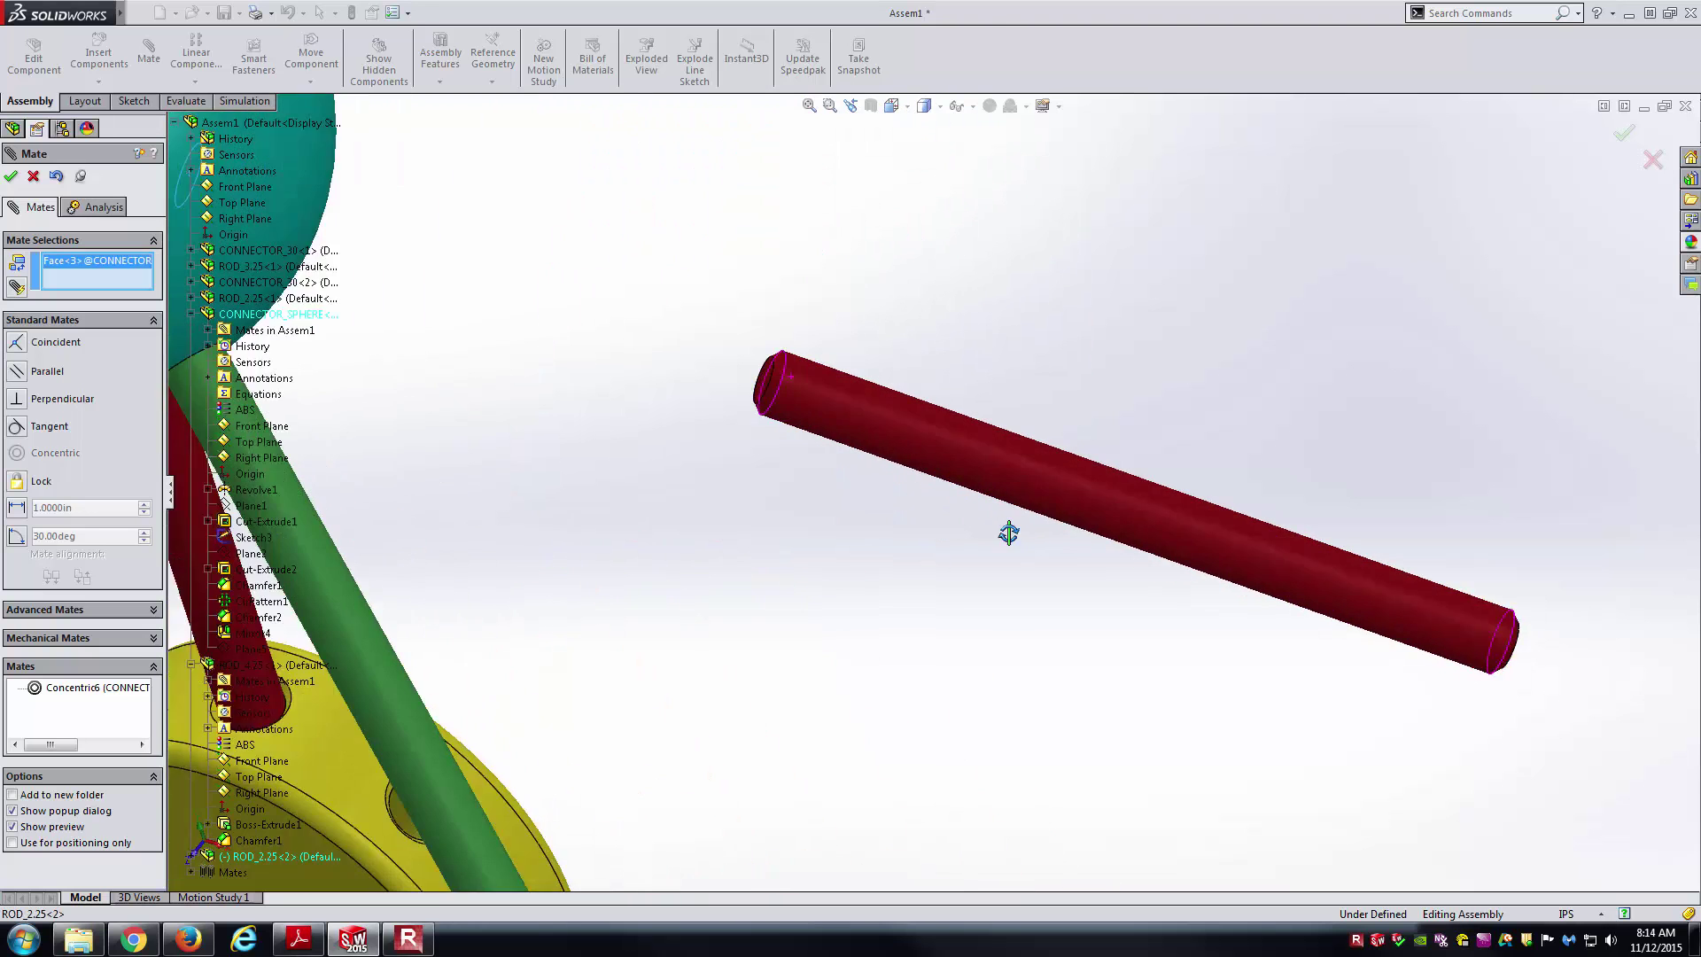
left_click(763, 391)
key("Return")
scroll(753, 460, "up", 5)
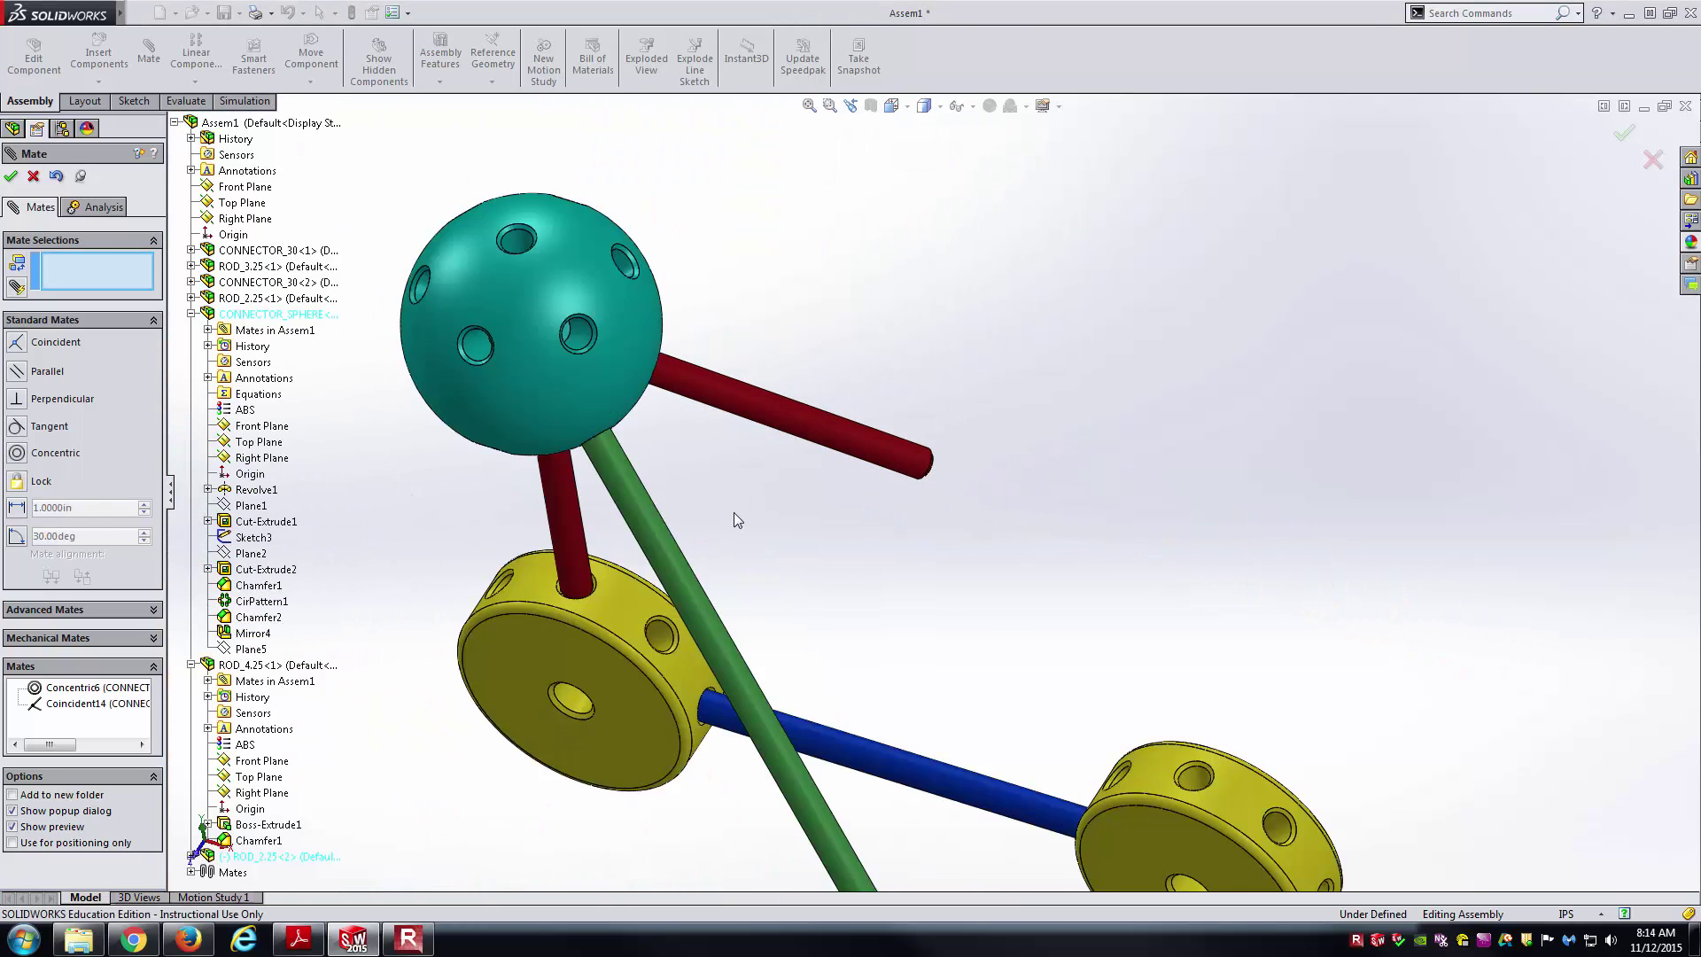
- Turn the display of reference planes back on to compare the sphere's planes with the red rod copy
middle_click_drag(742, 512, 844, 508)
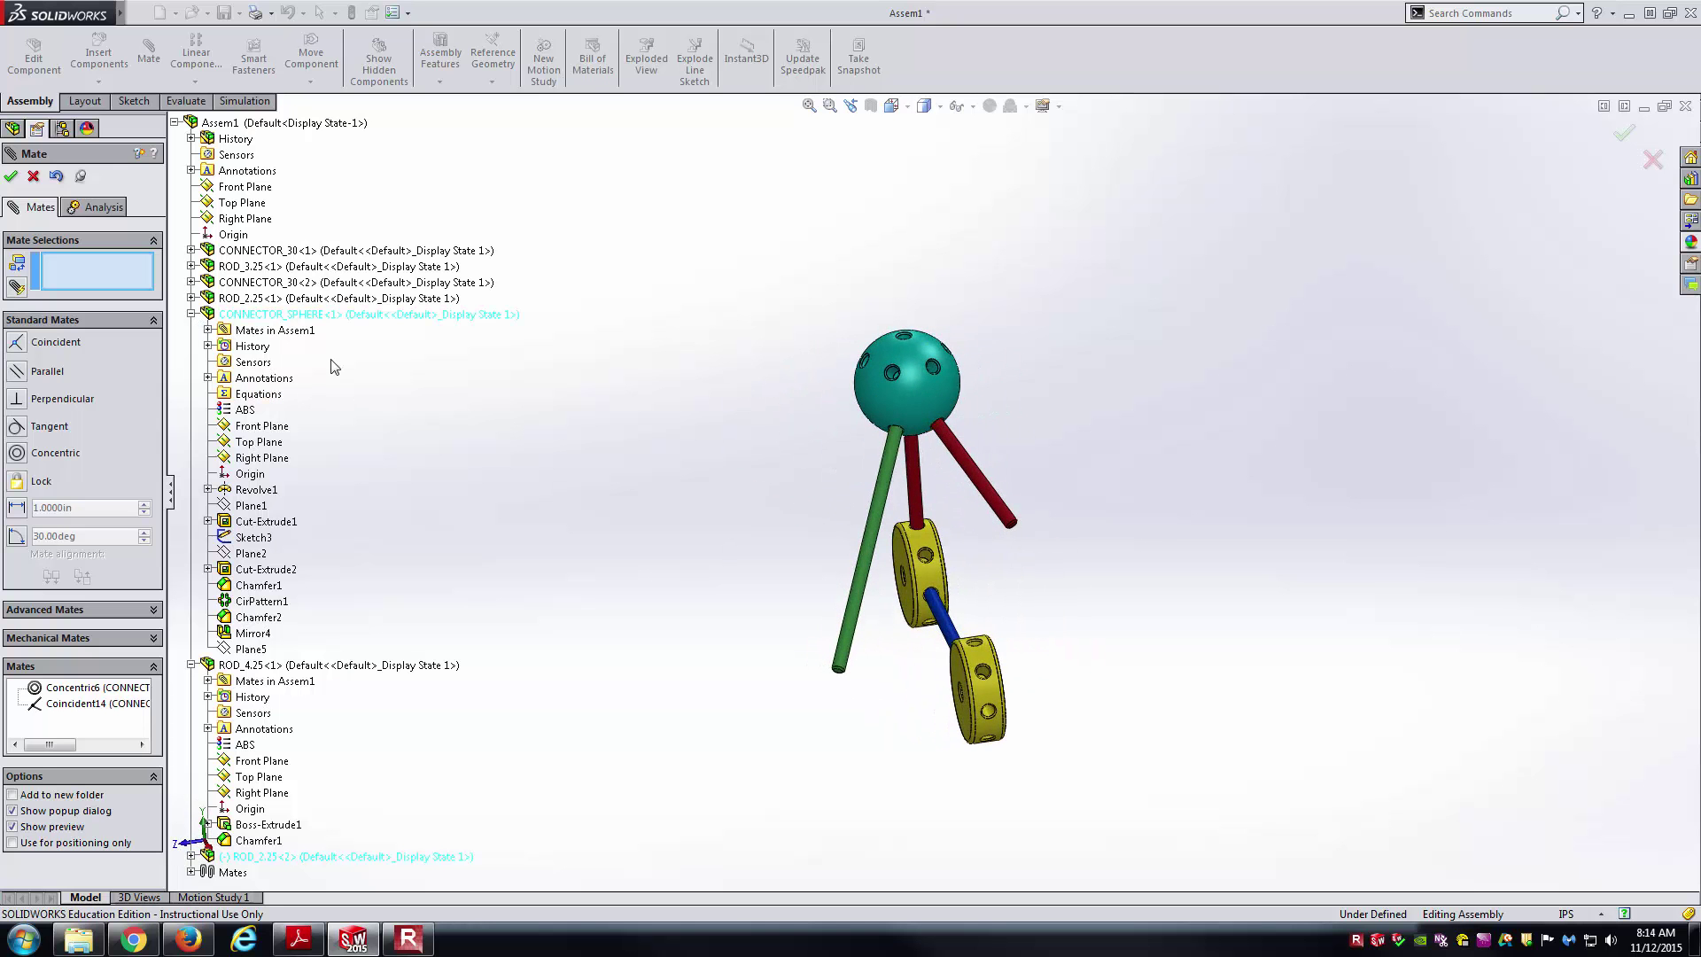
mouse_move(62, 12)
left_click(202, 12)
left_click(244, 182)
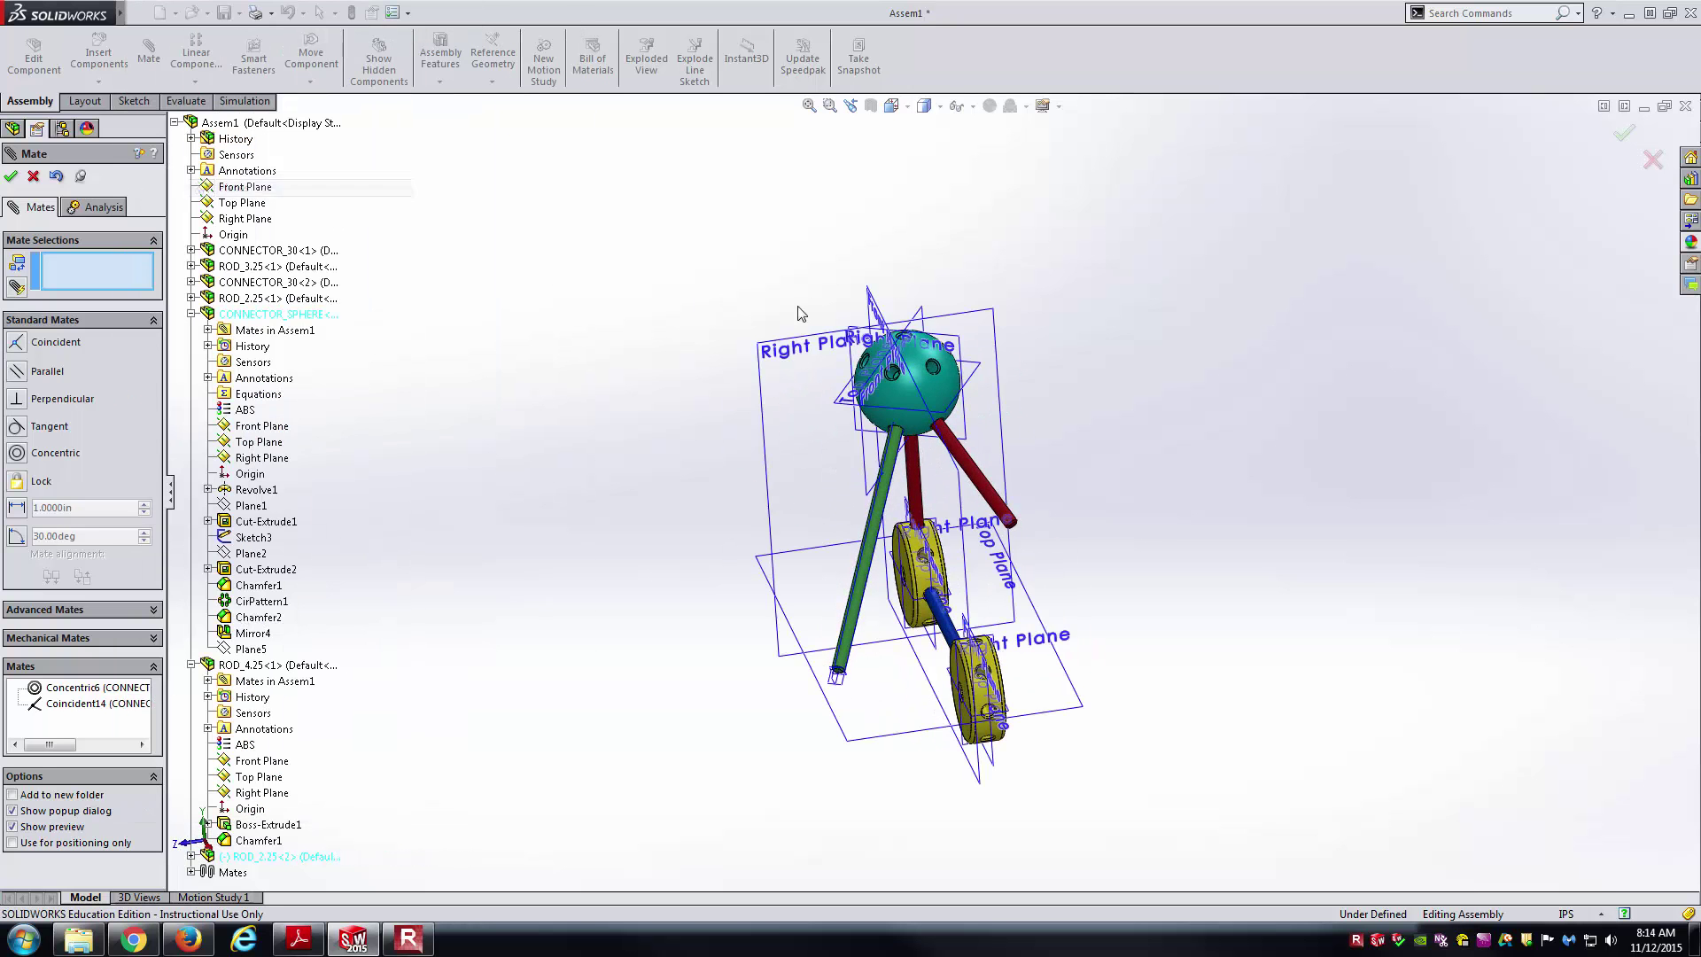
middle_click_drag(981, 282, 994, 578)
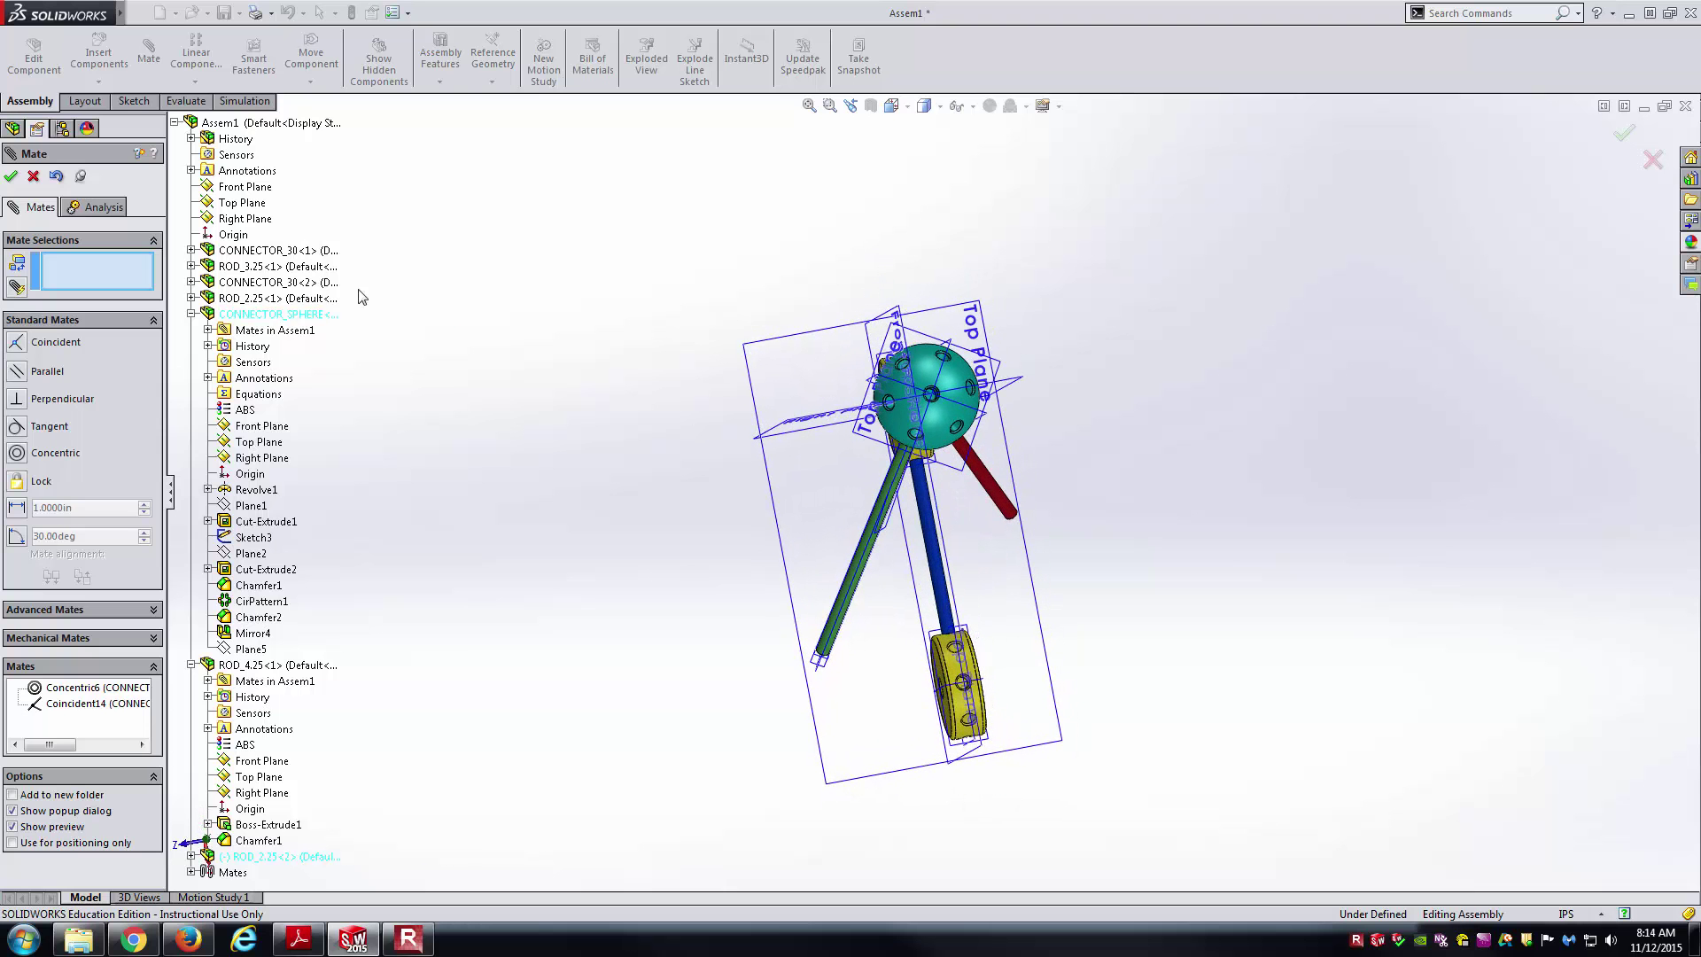
- Close the Mate command and show Plane5 of the sphere connector
left_click(191, 314)
left_click(191, 313)
left_click(252, 649)
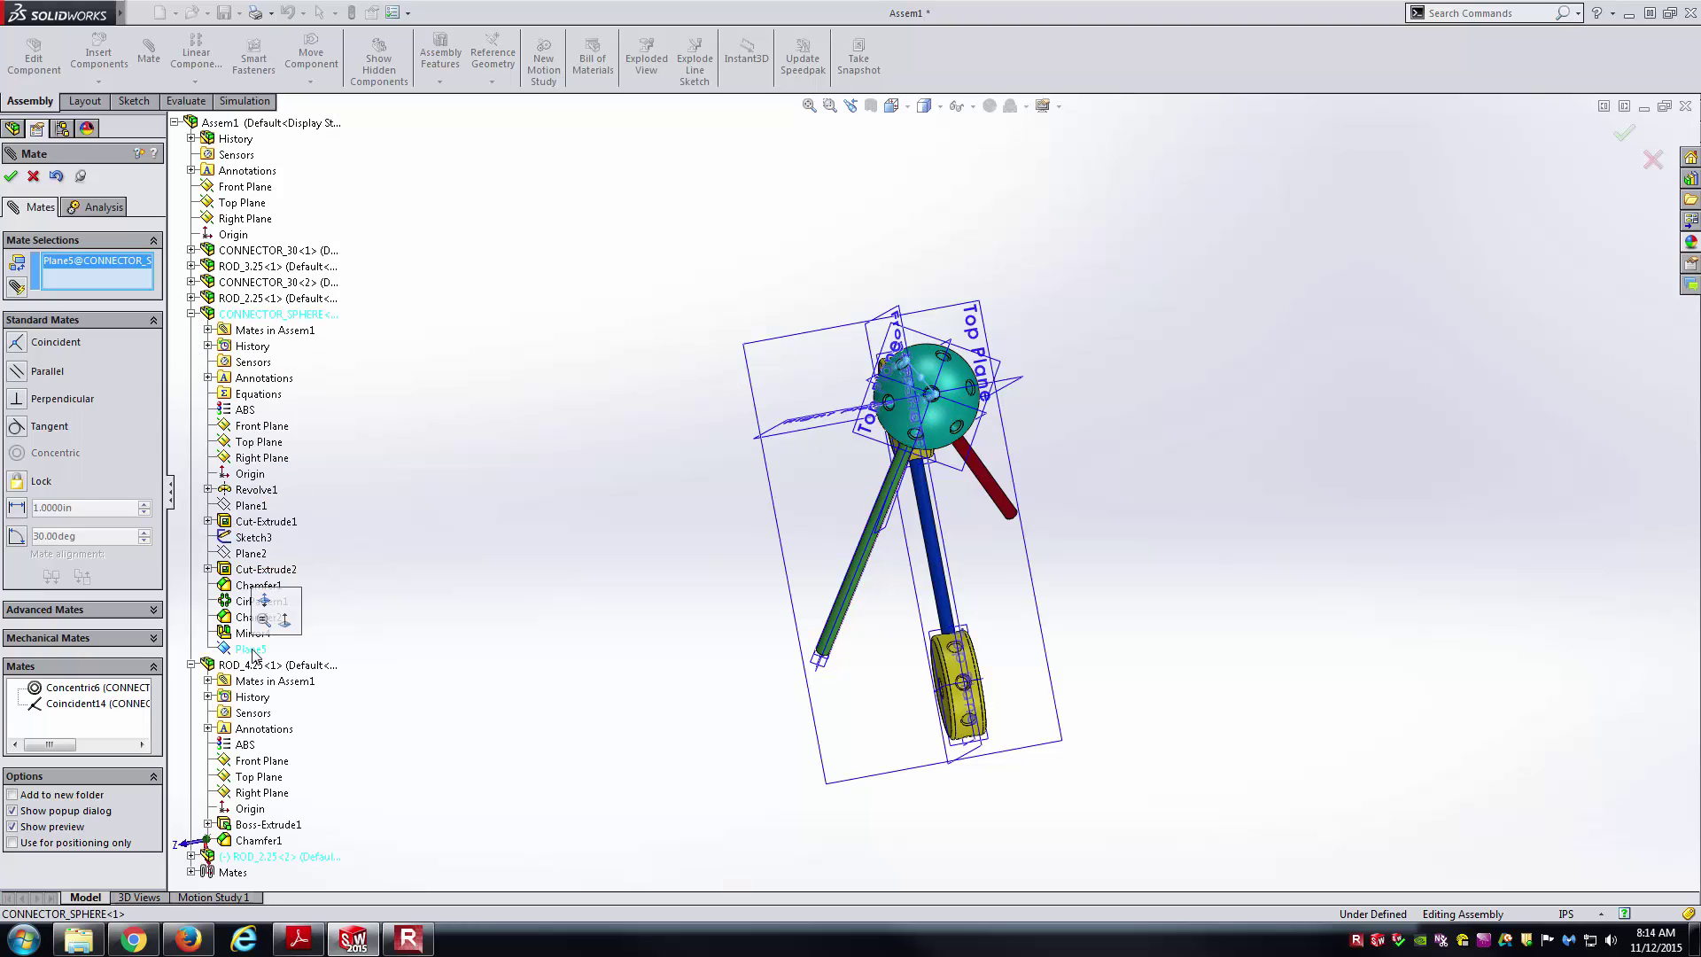
key("Escape")
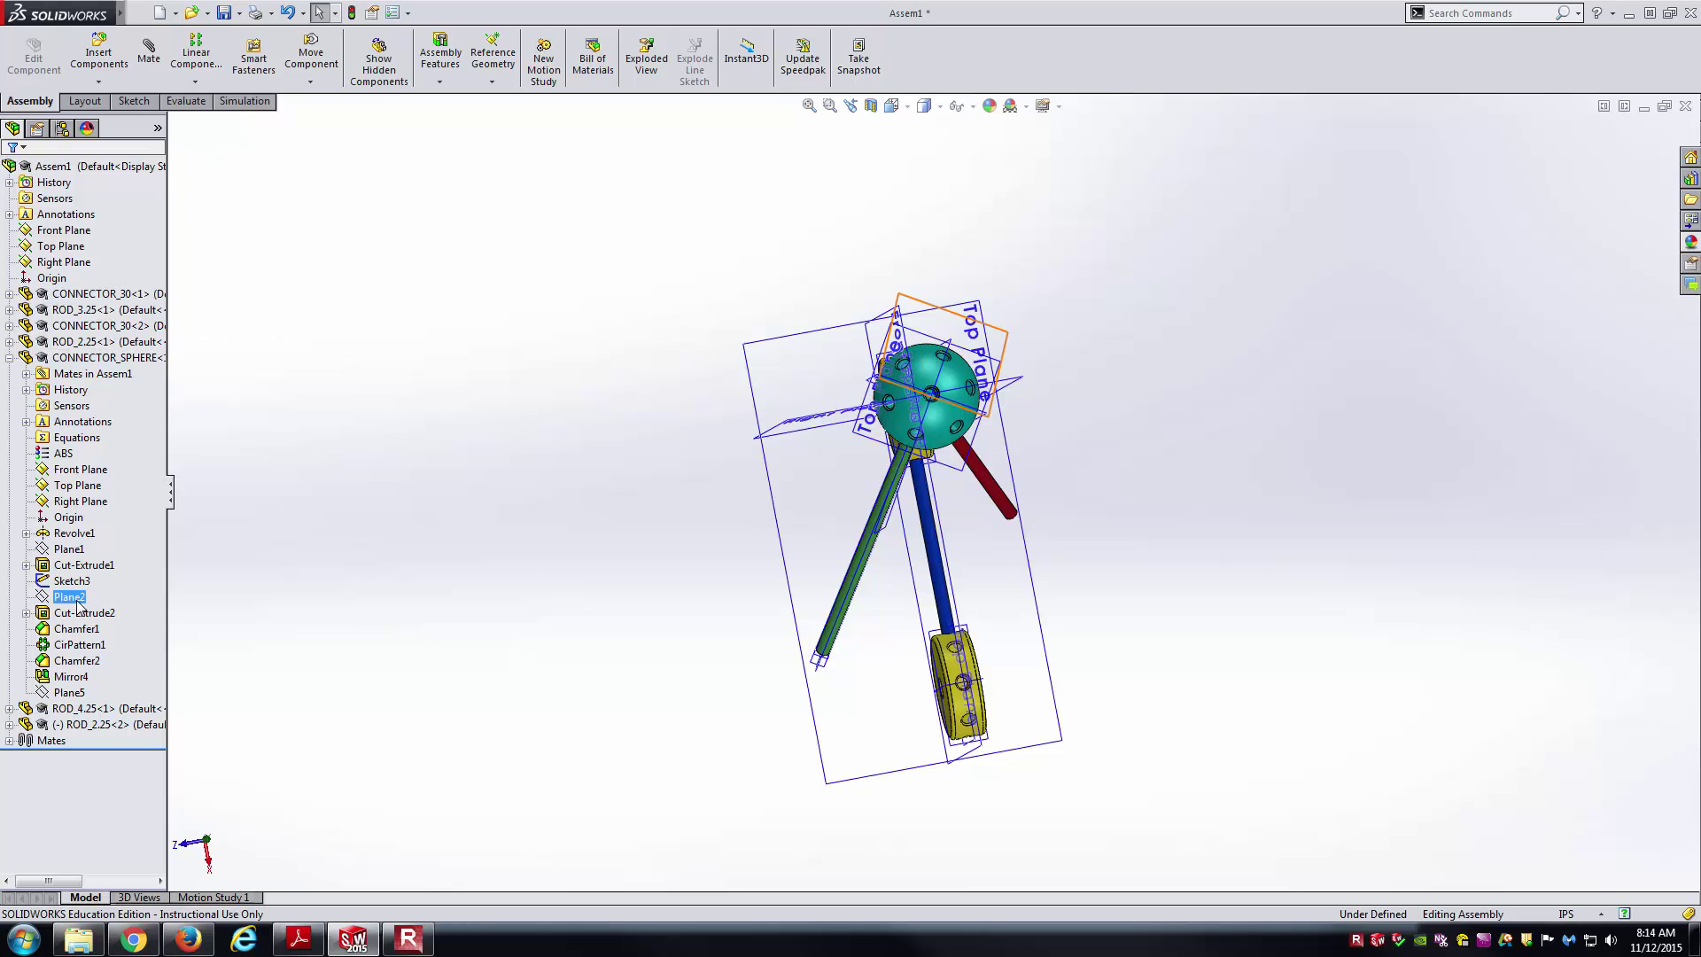
left_click(80, 693)
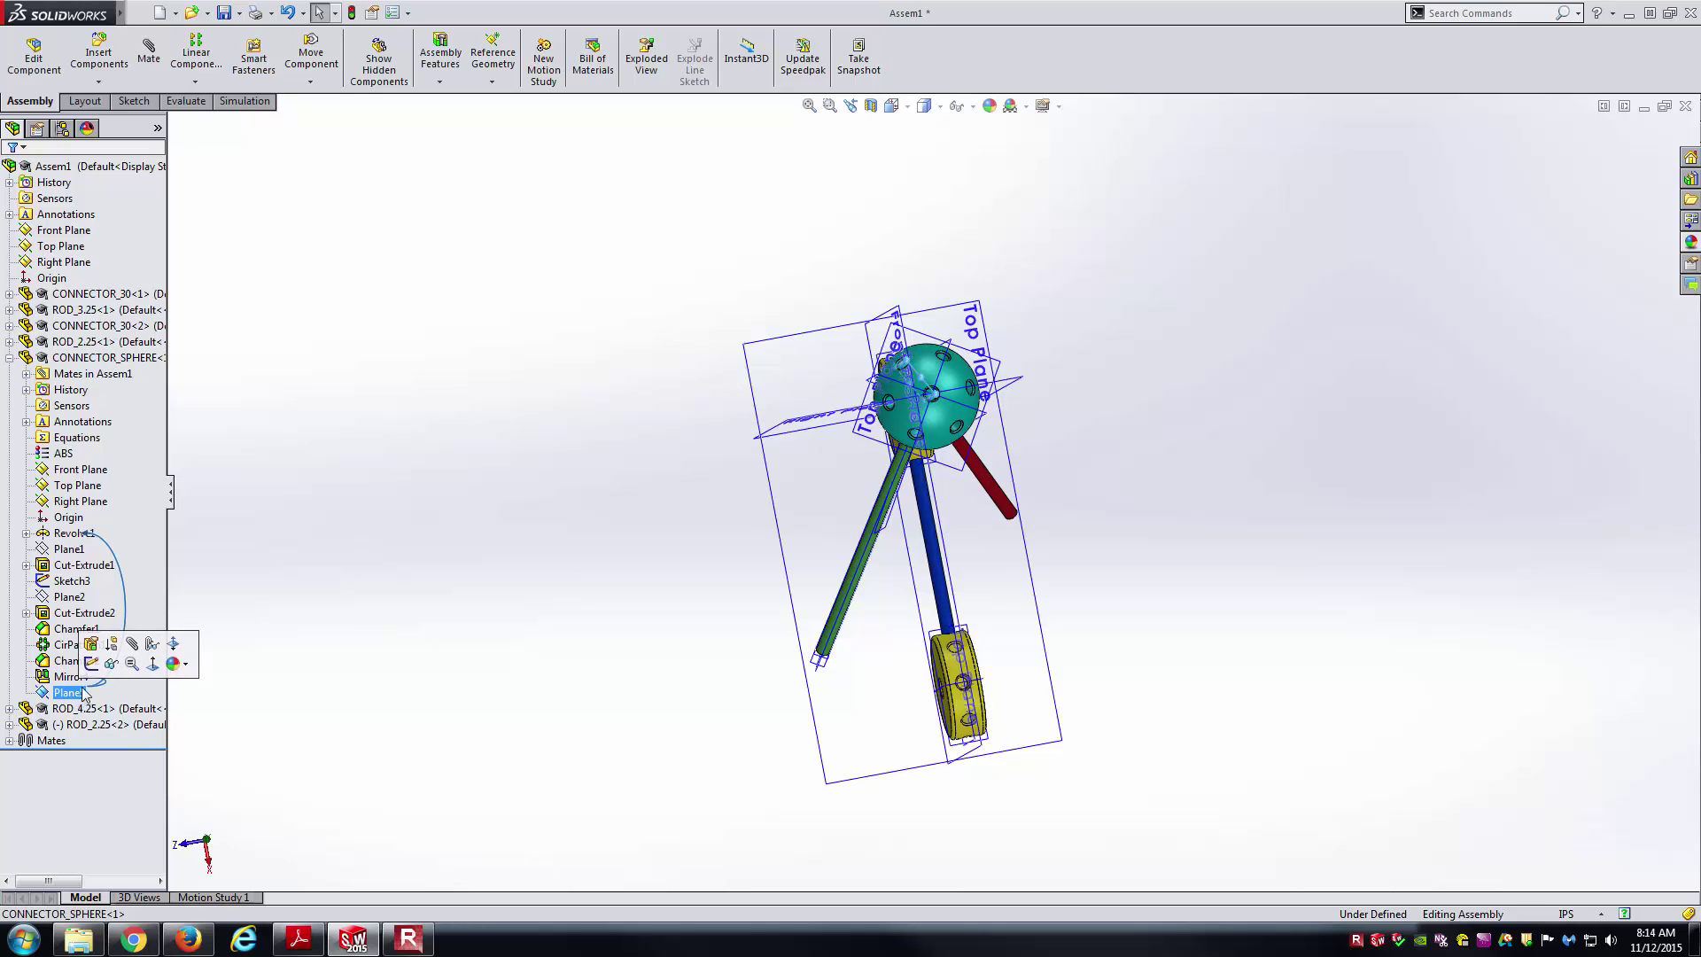
left_click(302, 611)
- Examine from several angles how the sphere's Plane5 lines up with the red rod copy and its hole
scroll(889, 428, "down", 8)
middle_click_drag(888, 429, 894, 383)
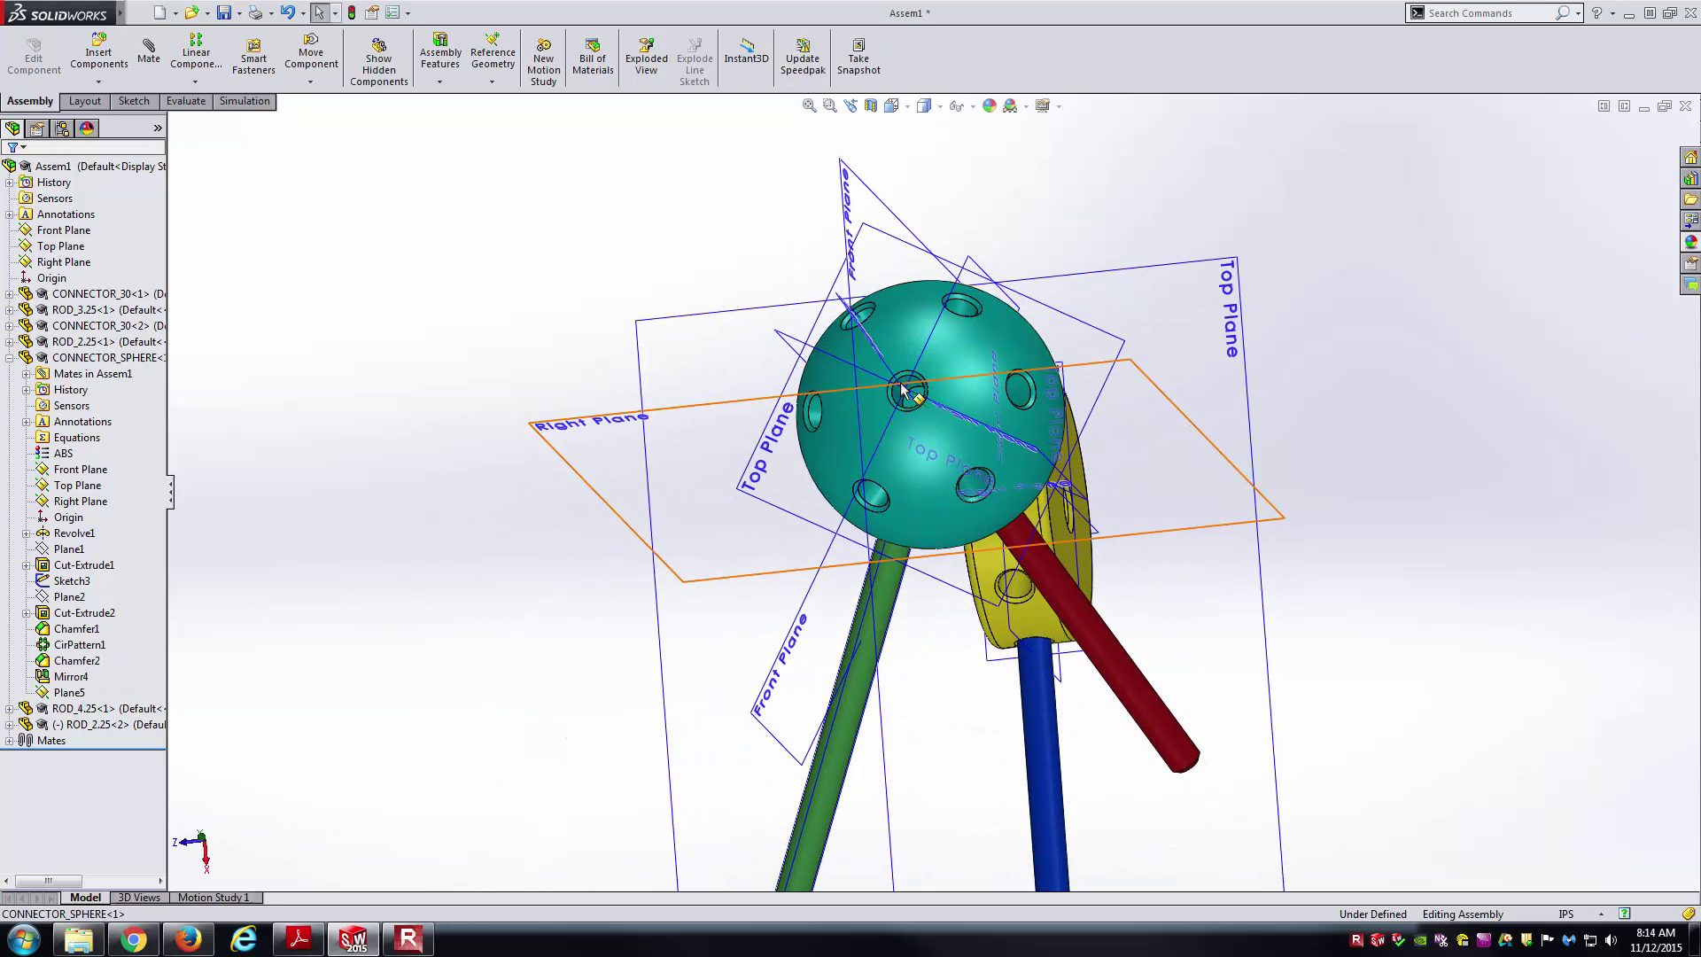
left_click(895, 382)
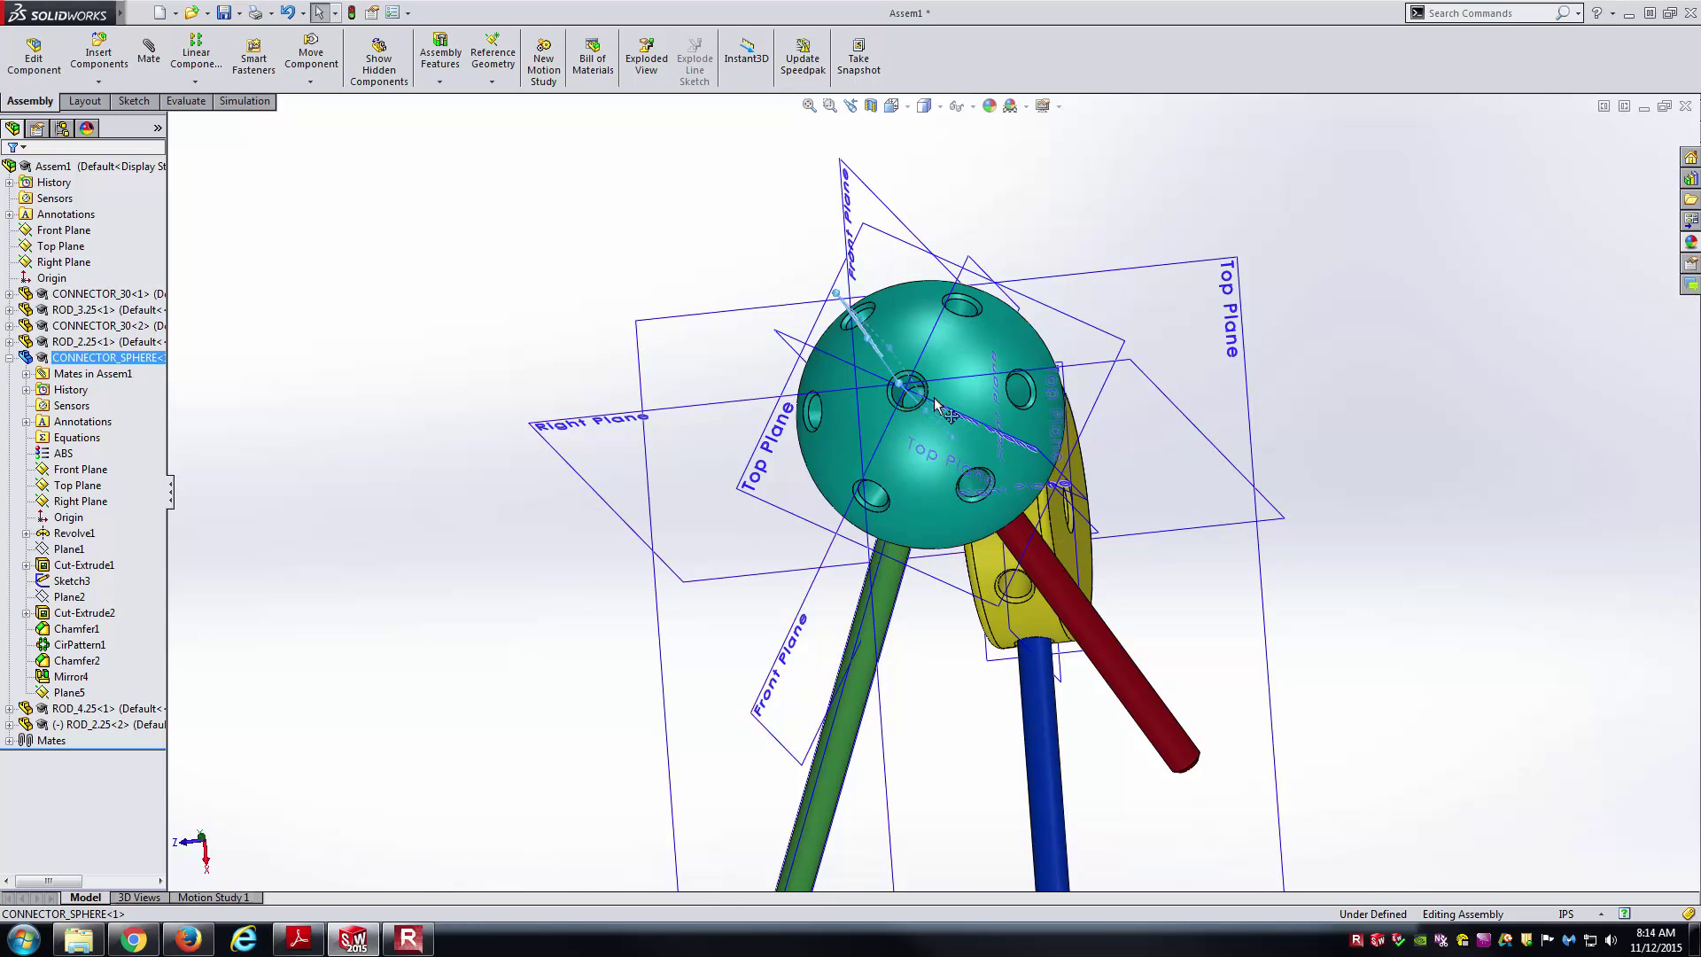
middle_click_drag(910, 390, 910, 494)
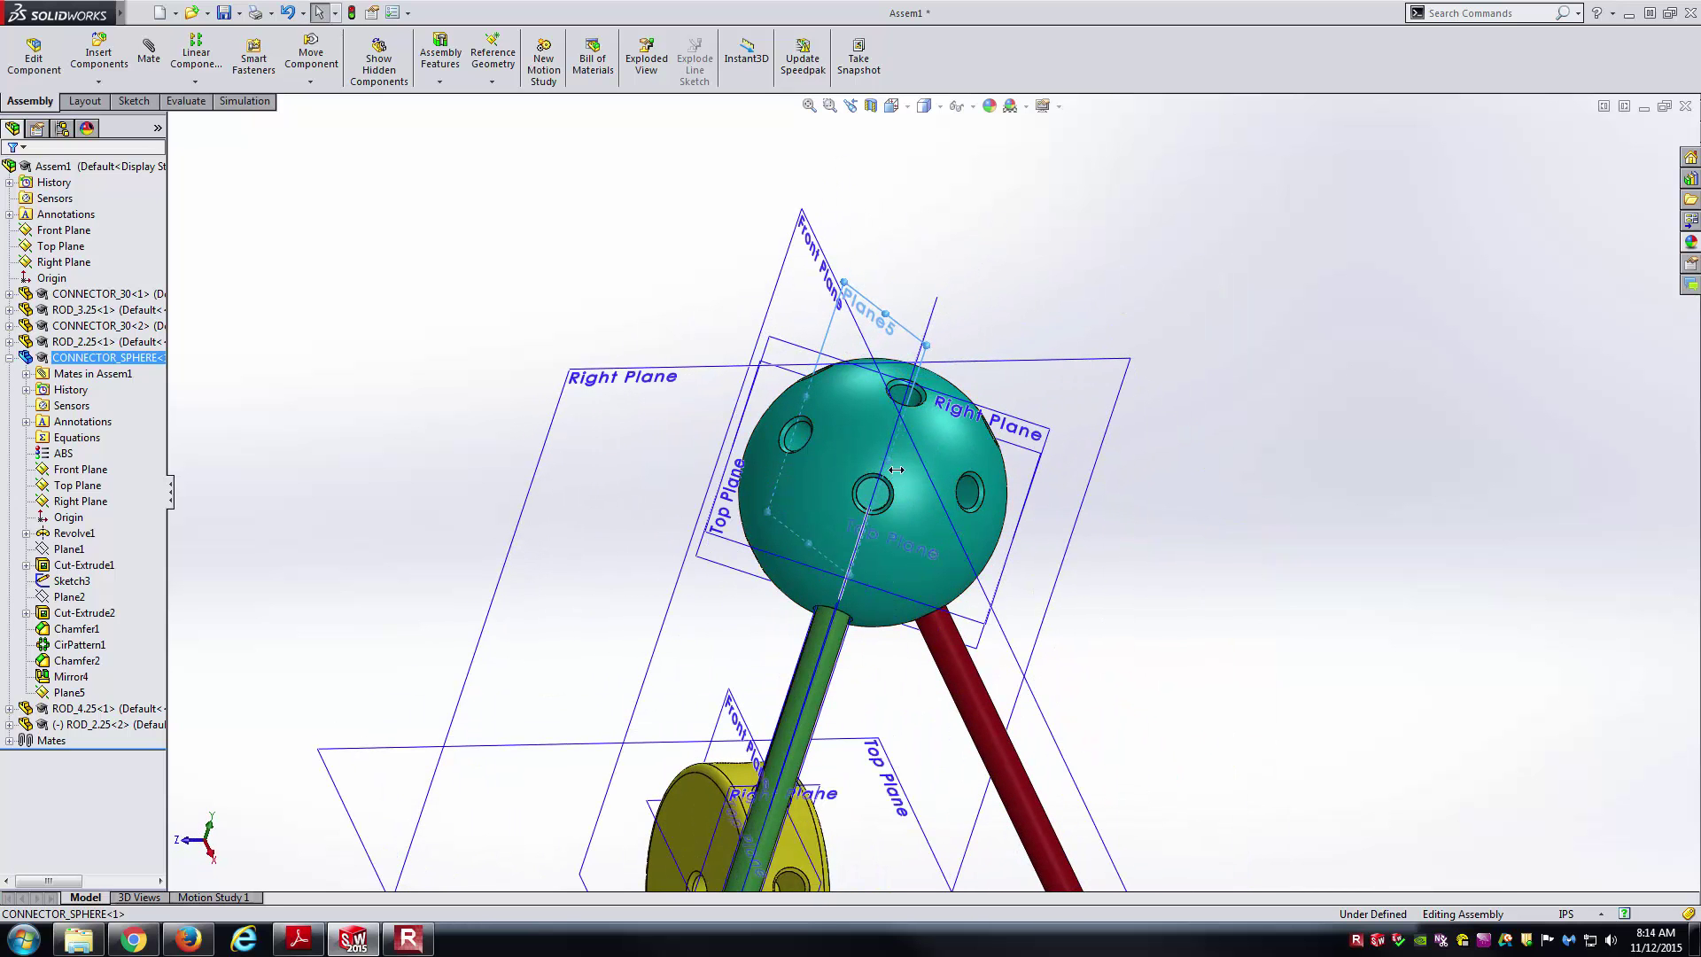
mouse_move(1200, 627)
middle_mouse_down()
mouse_move(1173, 646)
mouse_move(1187, 638)
middle_mouse_up()
left_click(1379, 562)
middle_click_drag(1379, 562, 1116, 547)
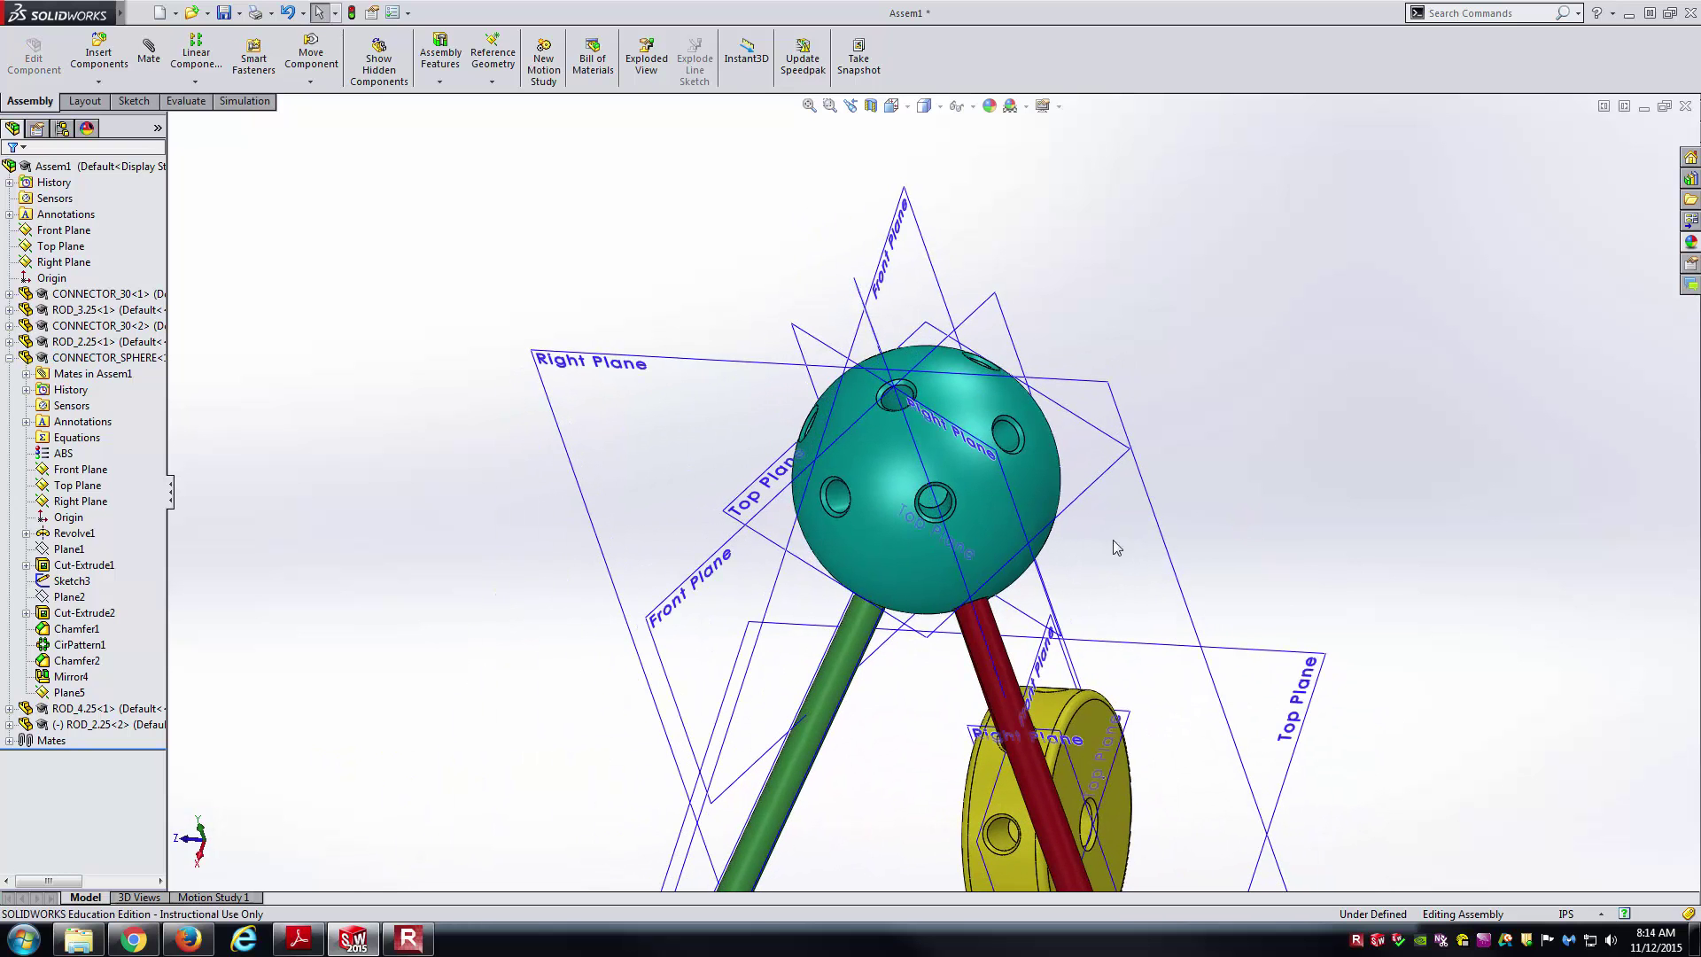
left_click(981, 661)
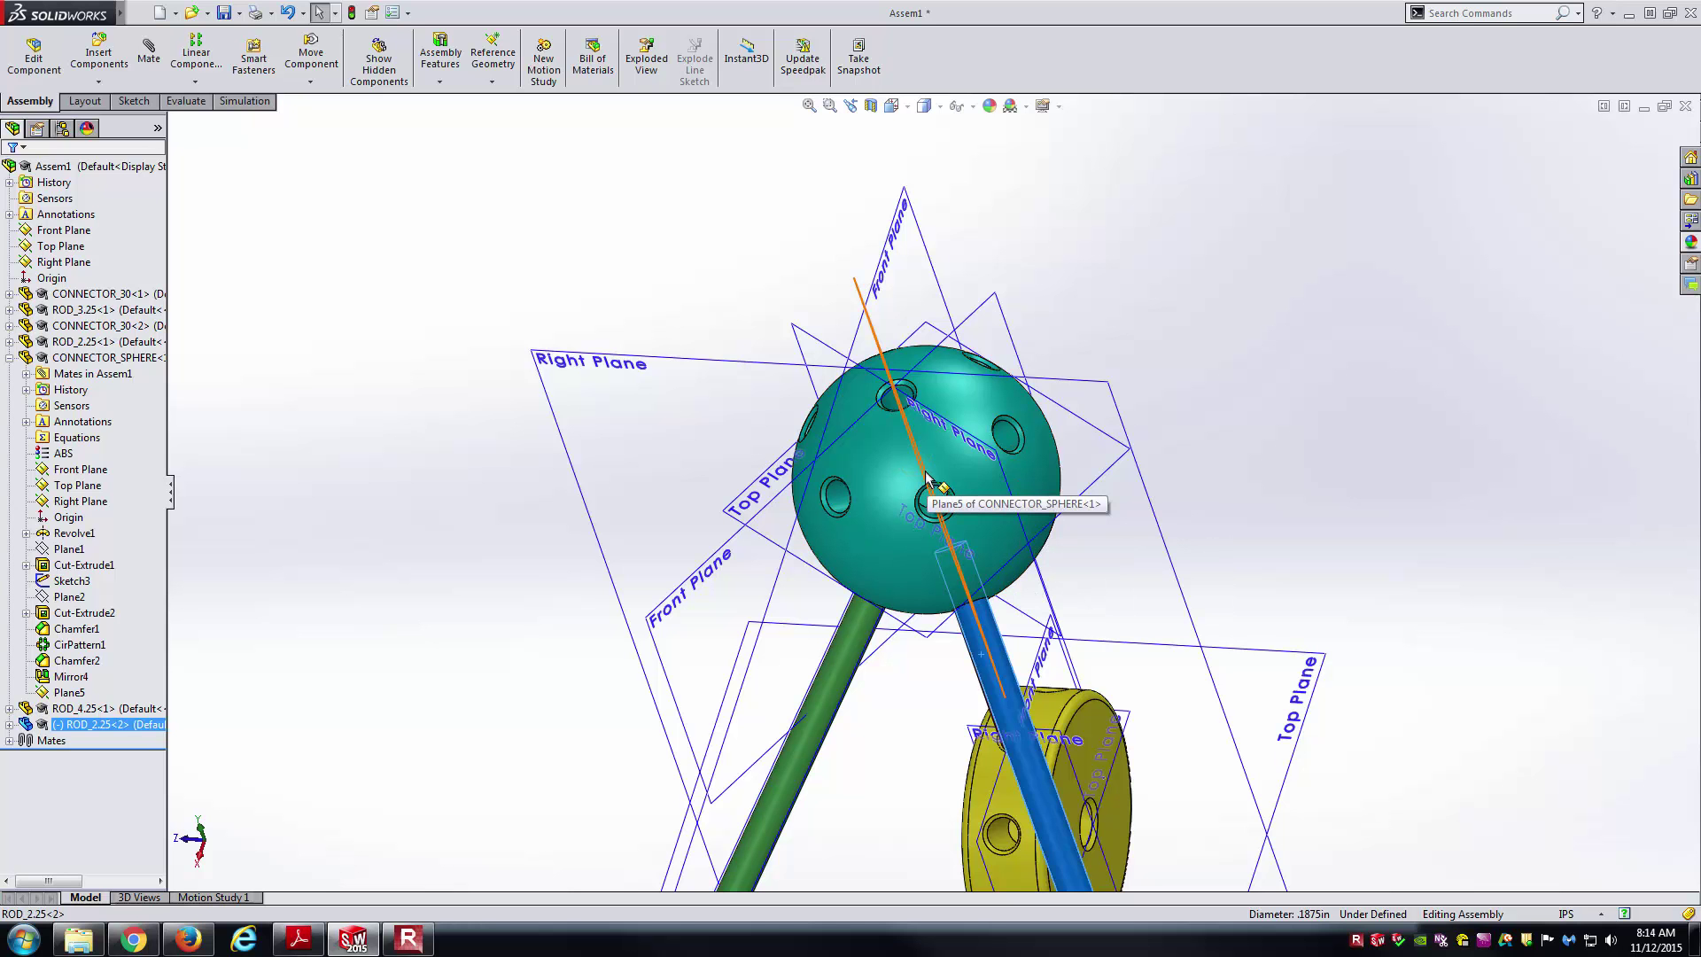
key("Escape")
scroll(886, 398, "down", 3)
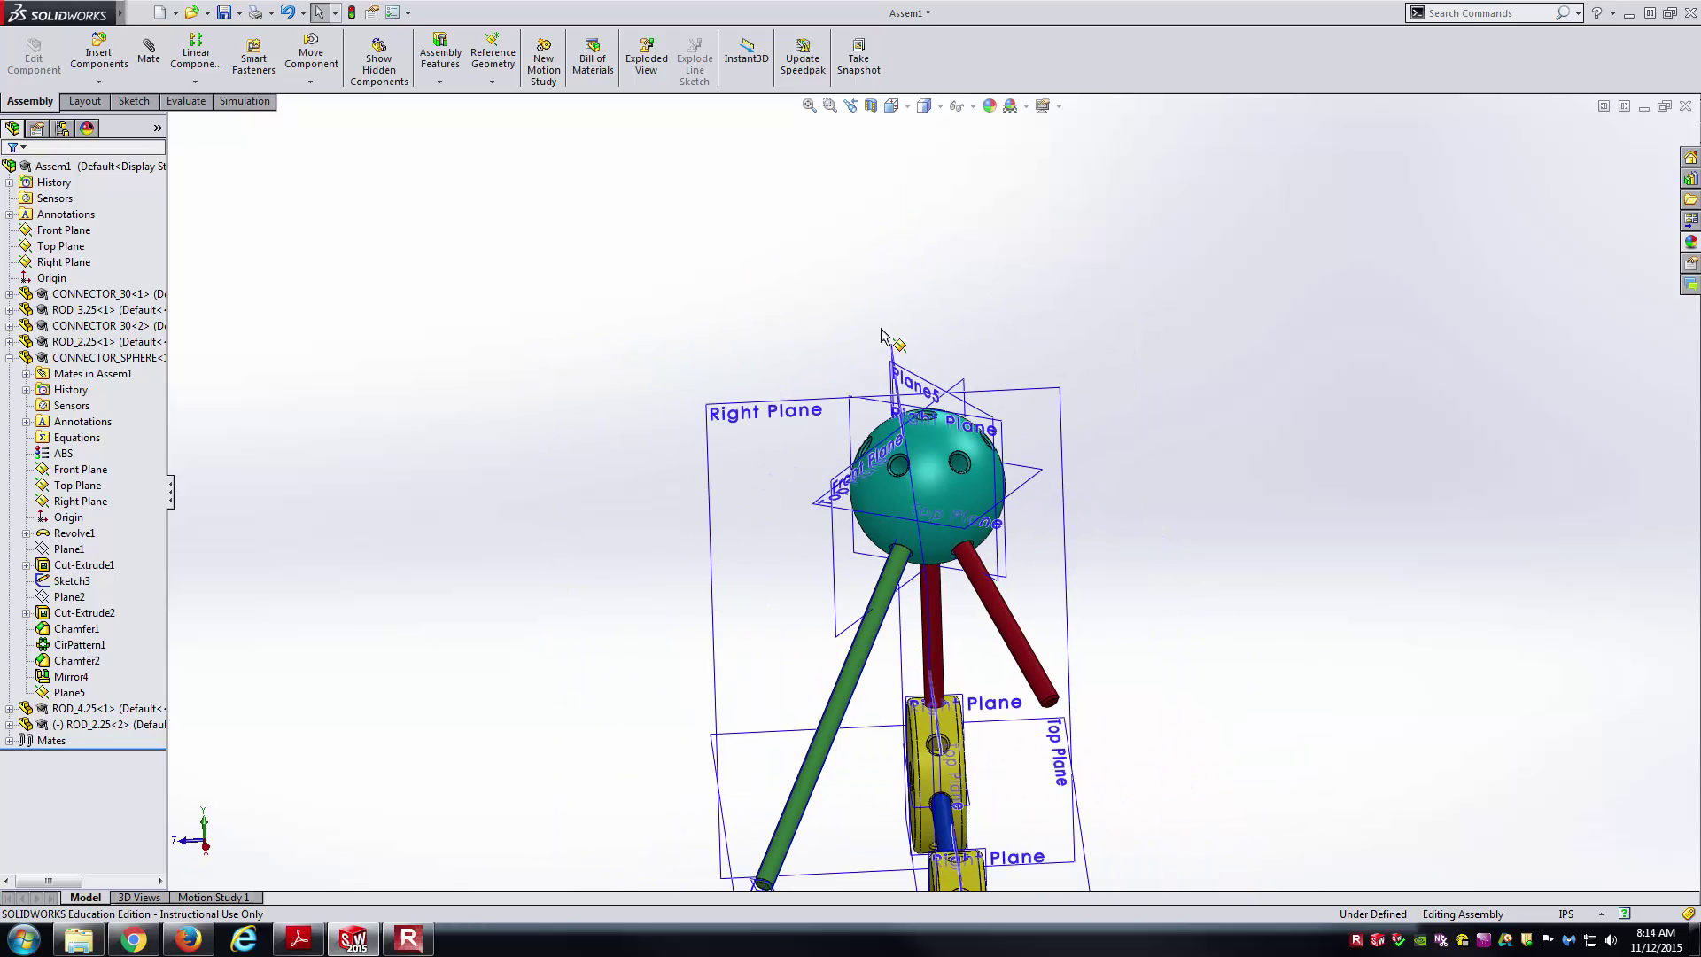
- Add a coincident mate between the sphere connector's Plane5 and the Top Plane of the angled red rod copy, ROD_2.25<2>
left_click(920, 381)
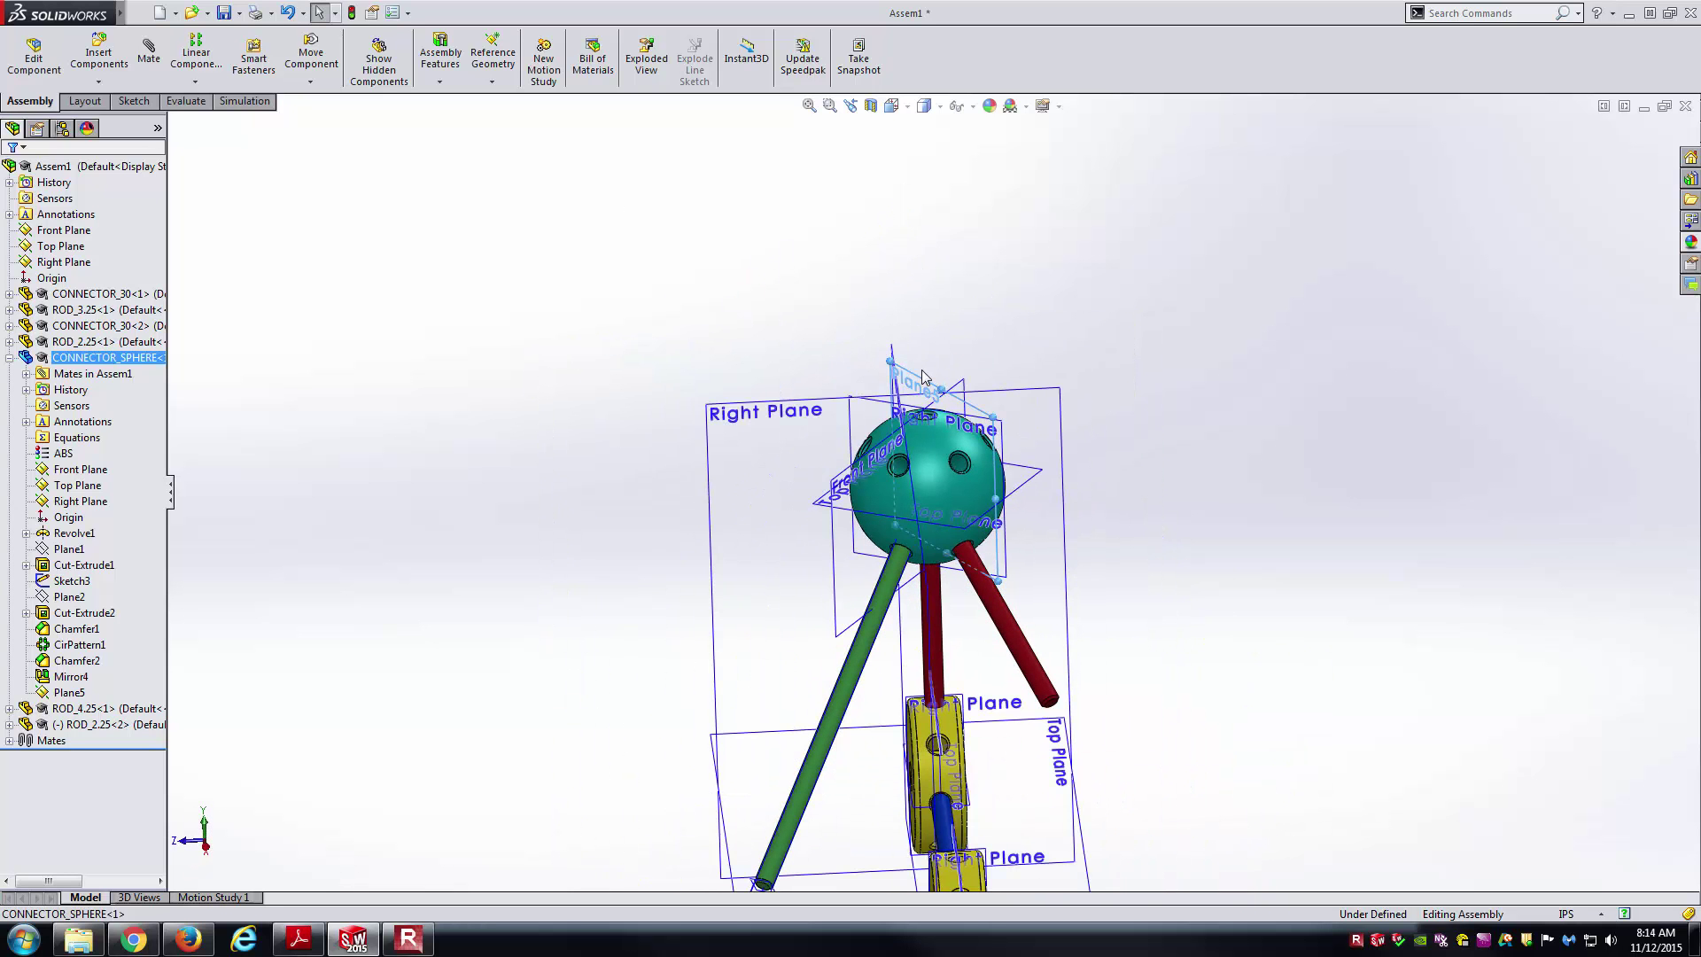
left_click(9, 357)
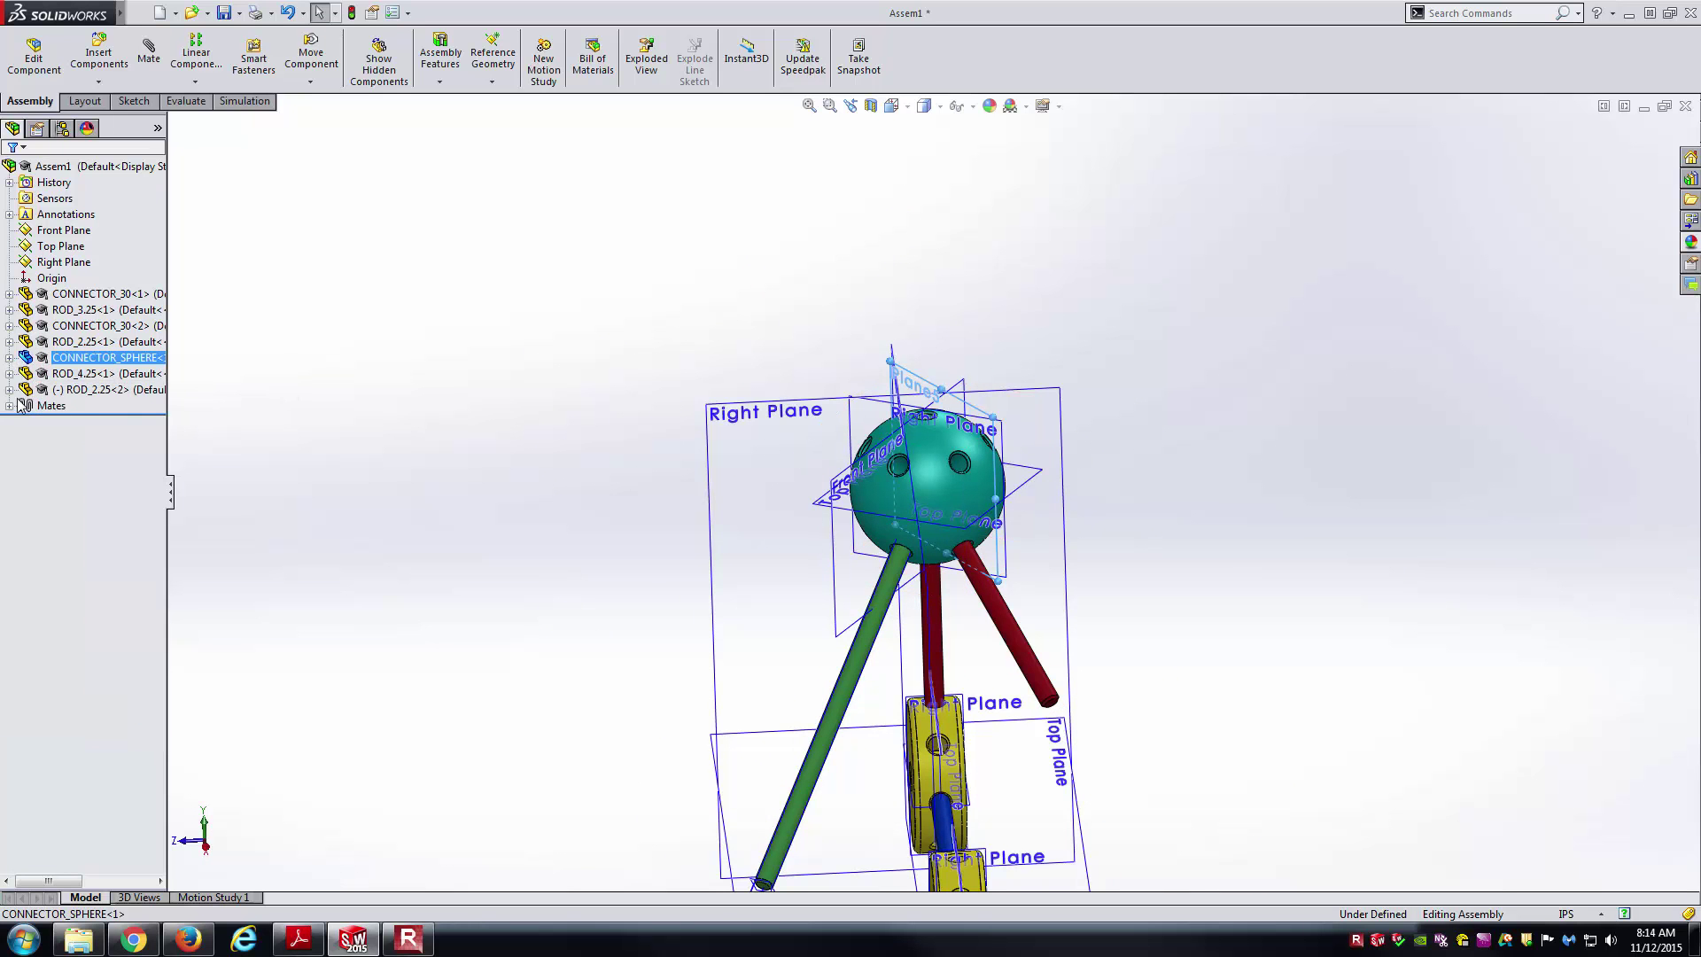
left_click(10, 390)
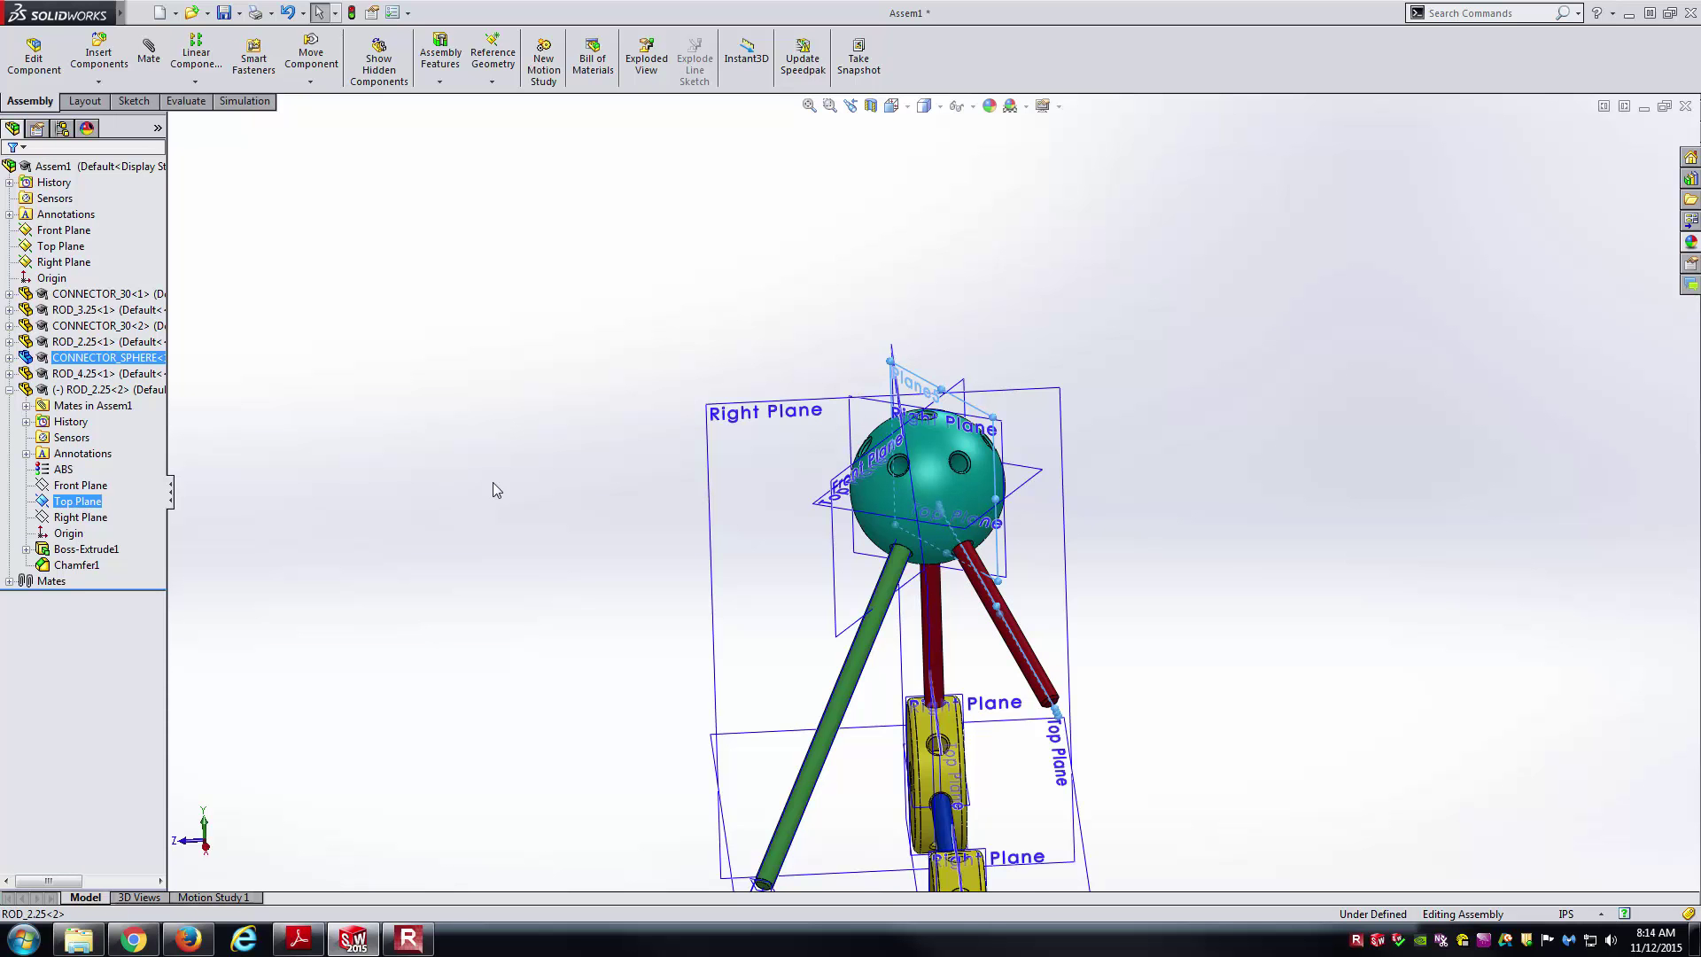
key("Left")
key("Left")
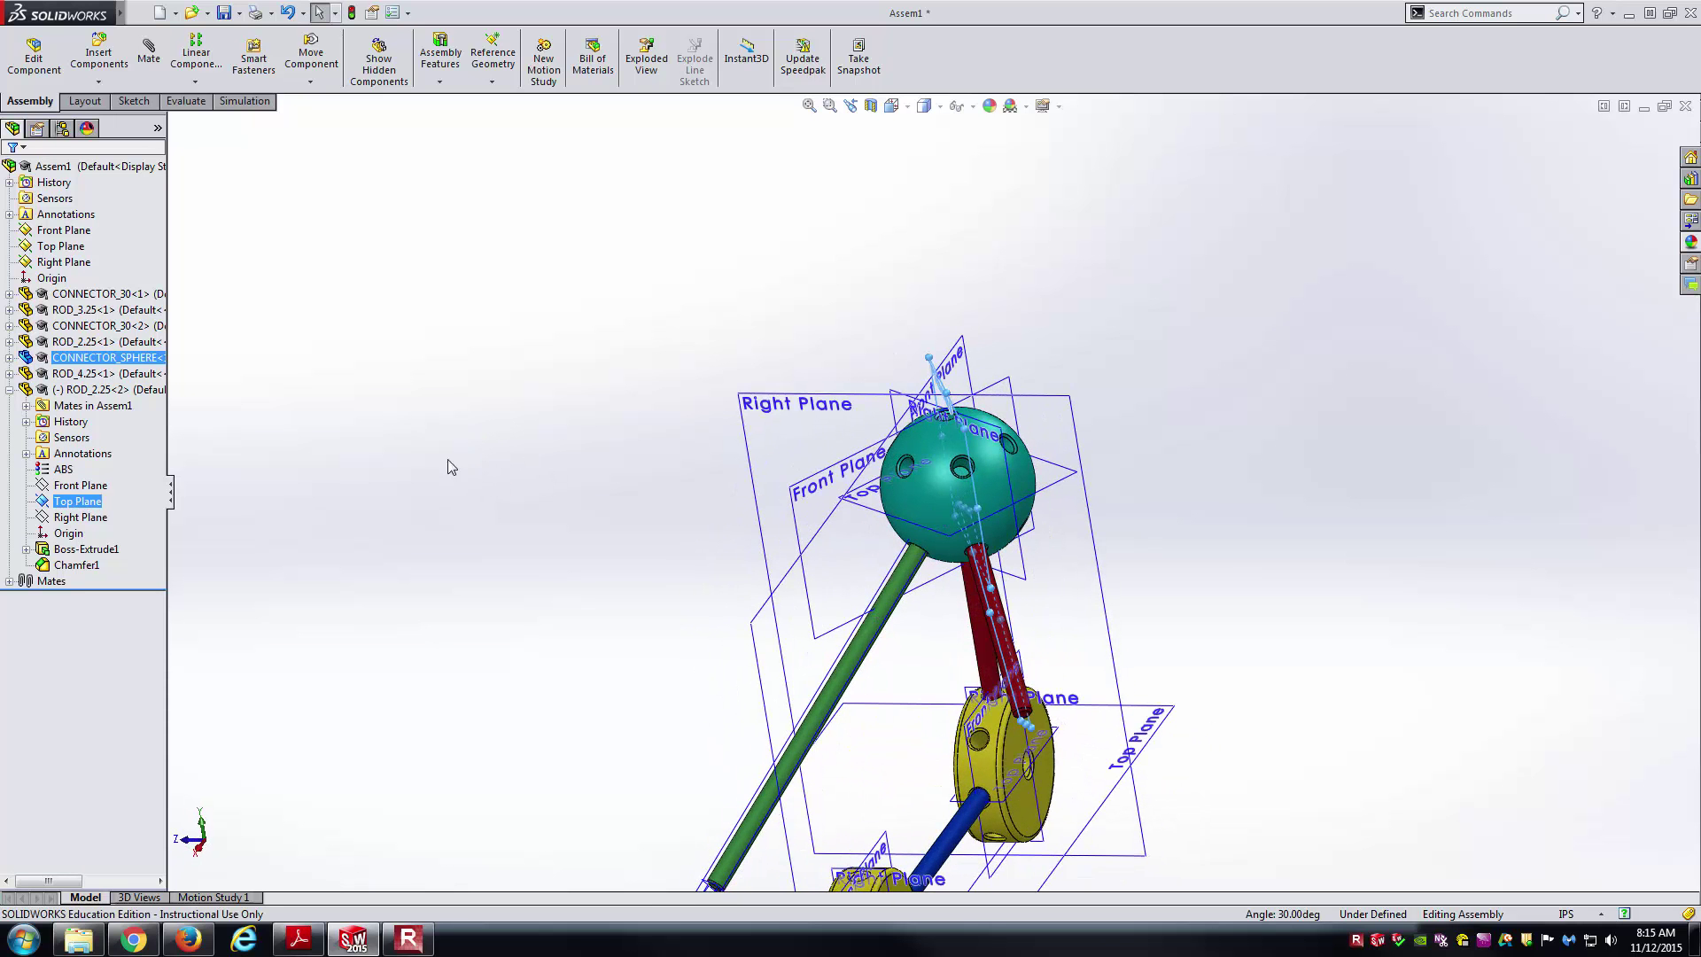
left_click(149, 53)
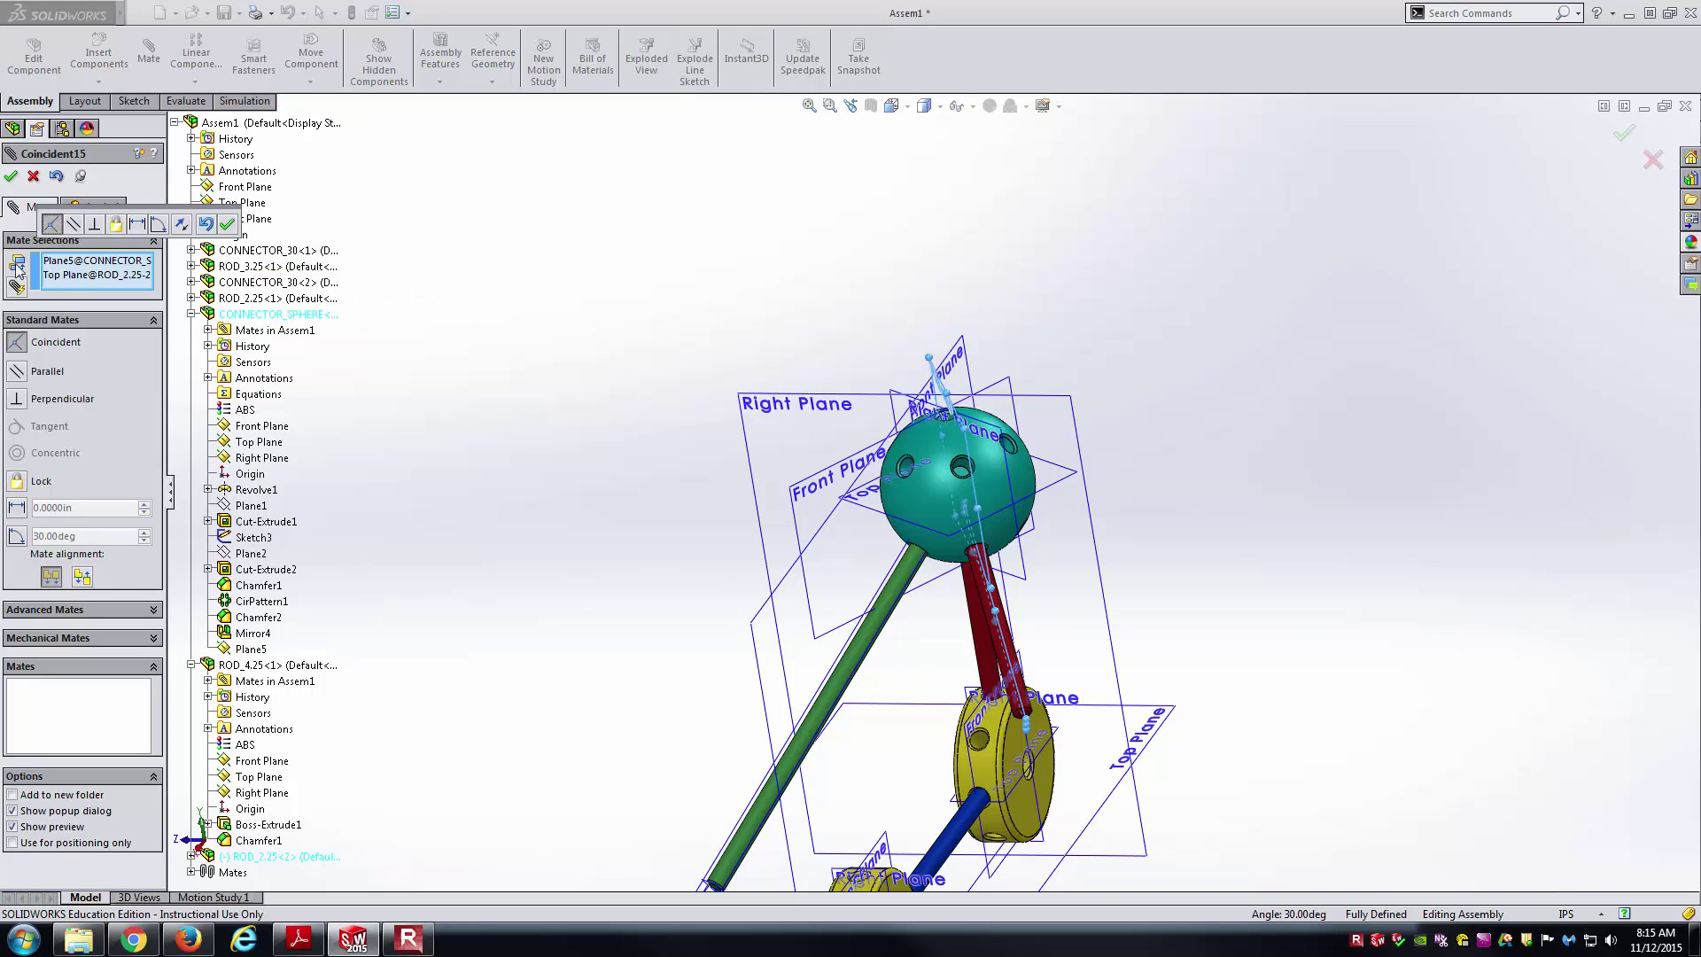
left_click(11, 176)
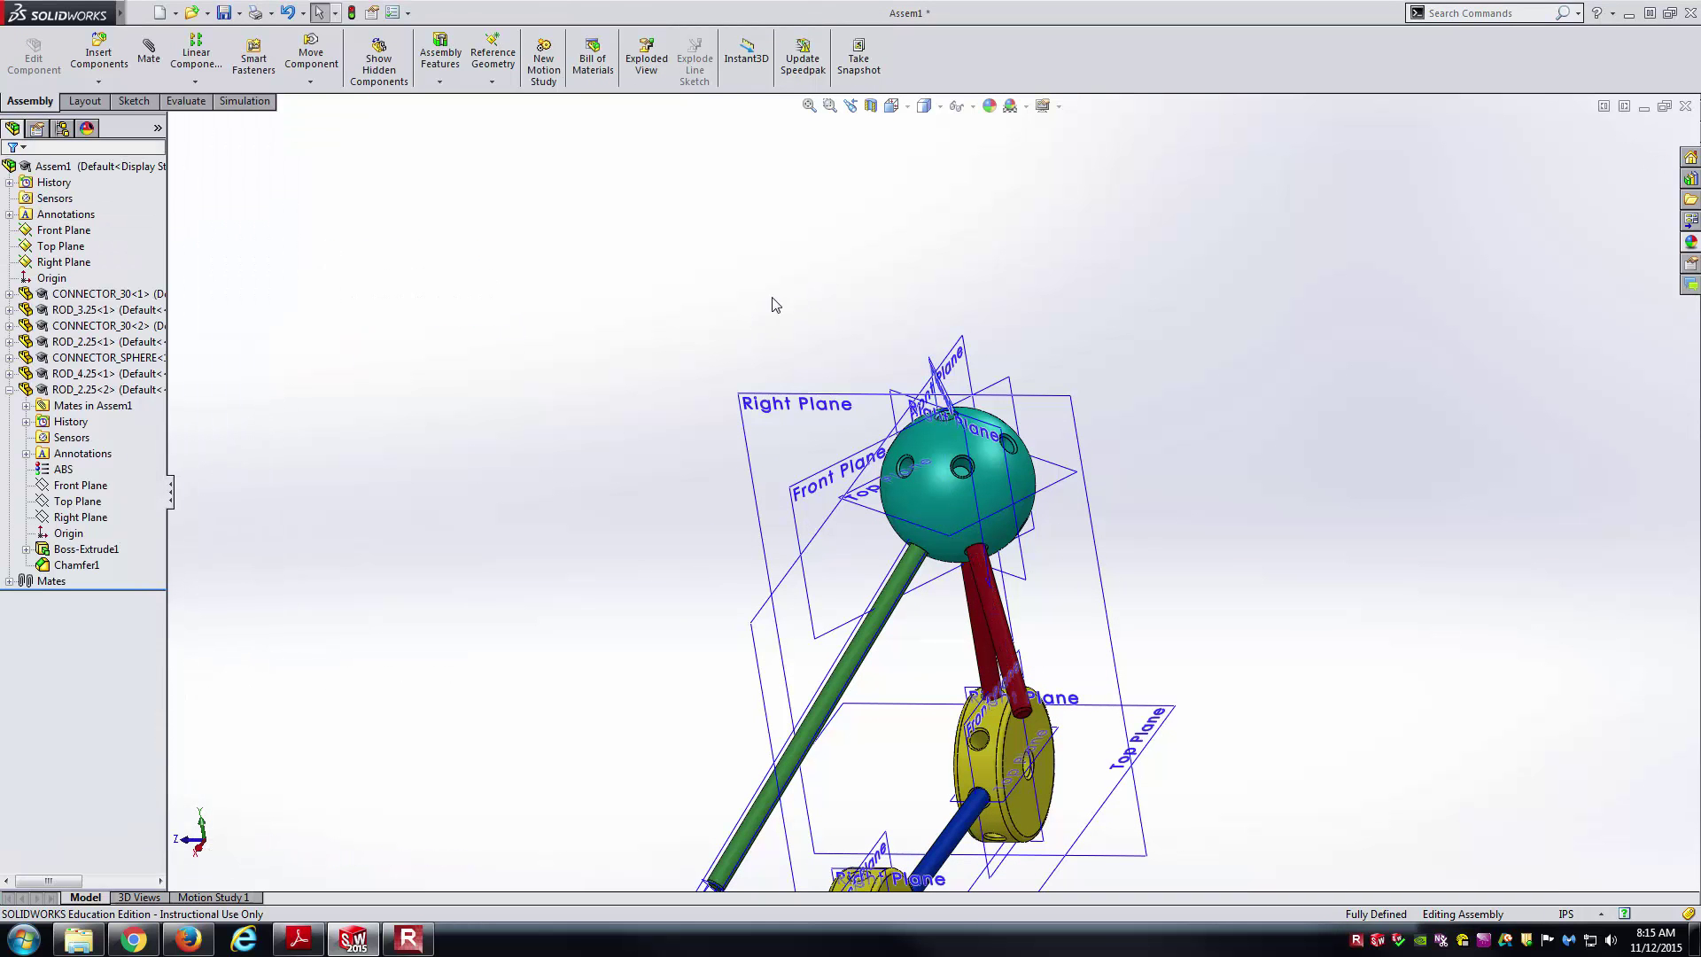
- Return to the isometric view and hide all reference planes
key("ctrl+7")
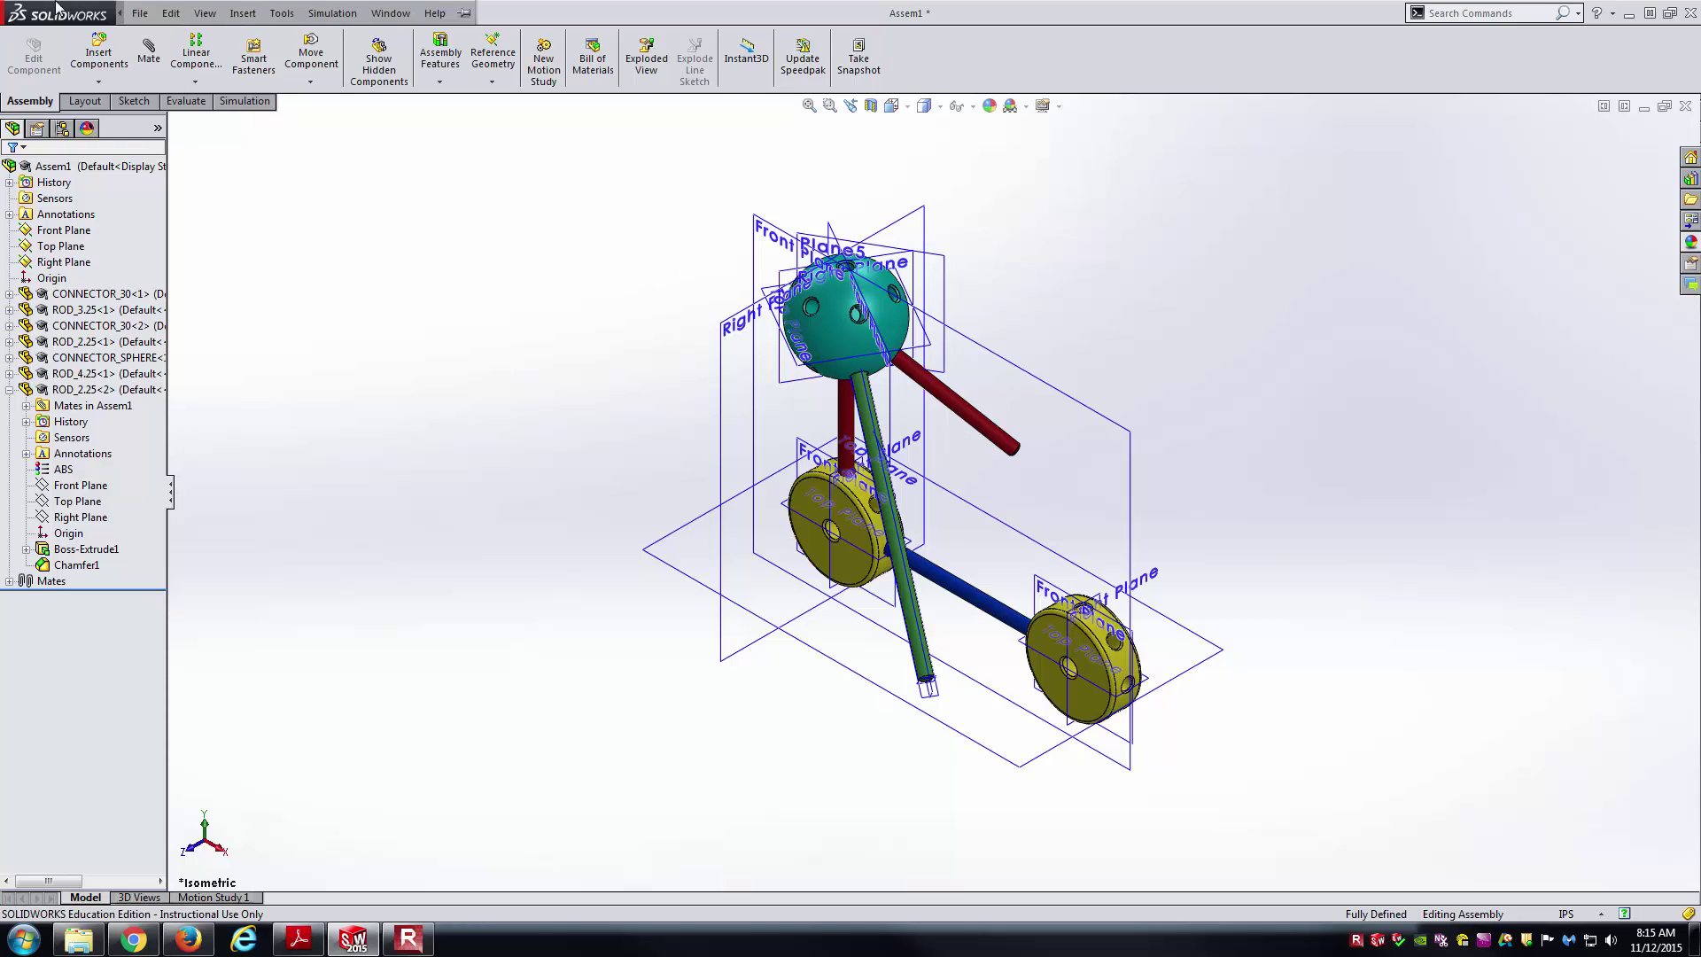
left_click(170, 12)
mouse_move(204, 12)
left_click(261, 189)
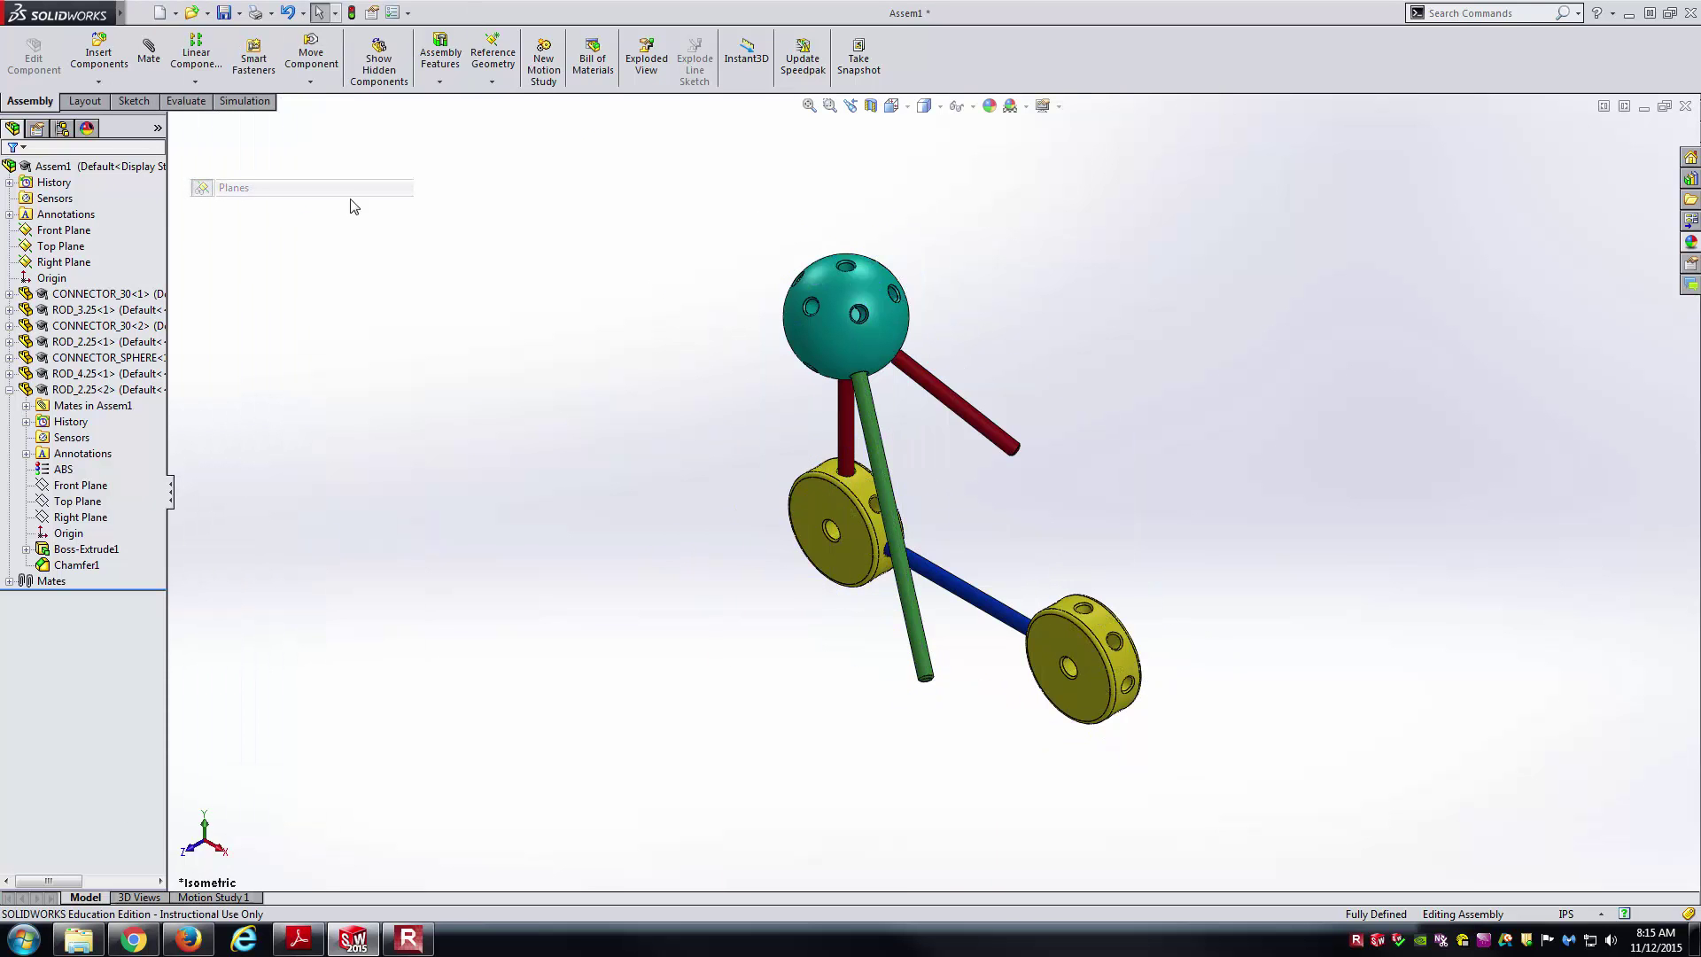
- Check the drawing for the next part, then insert COLLAR.SLDPRT into empty space beside the green rod's lower end
key("alt+Tab")
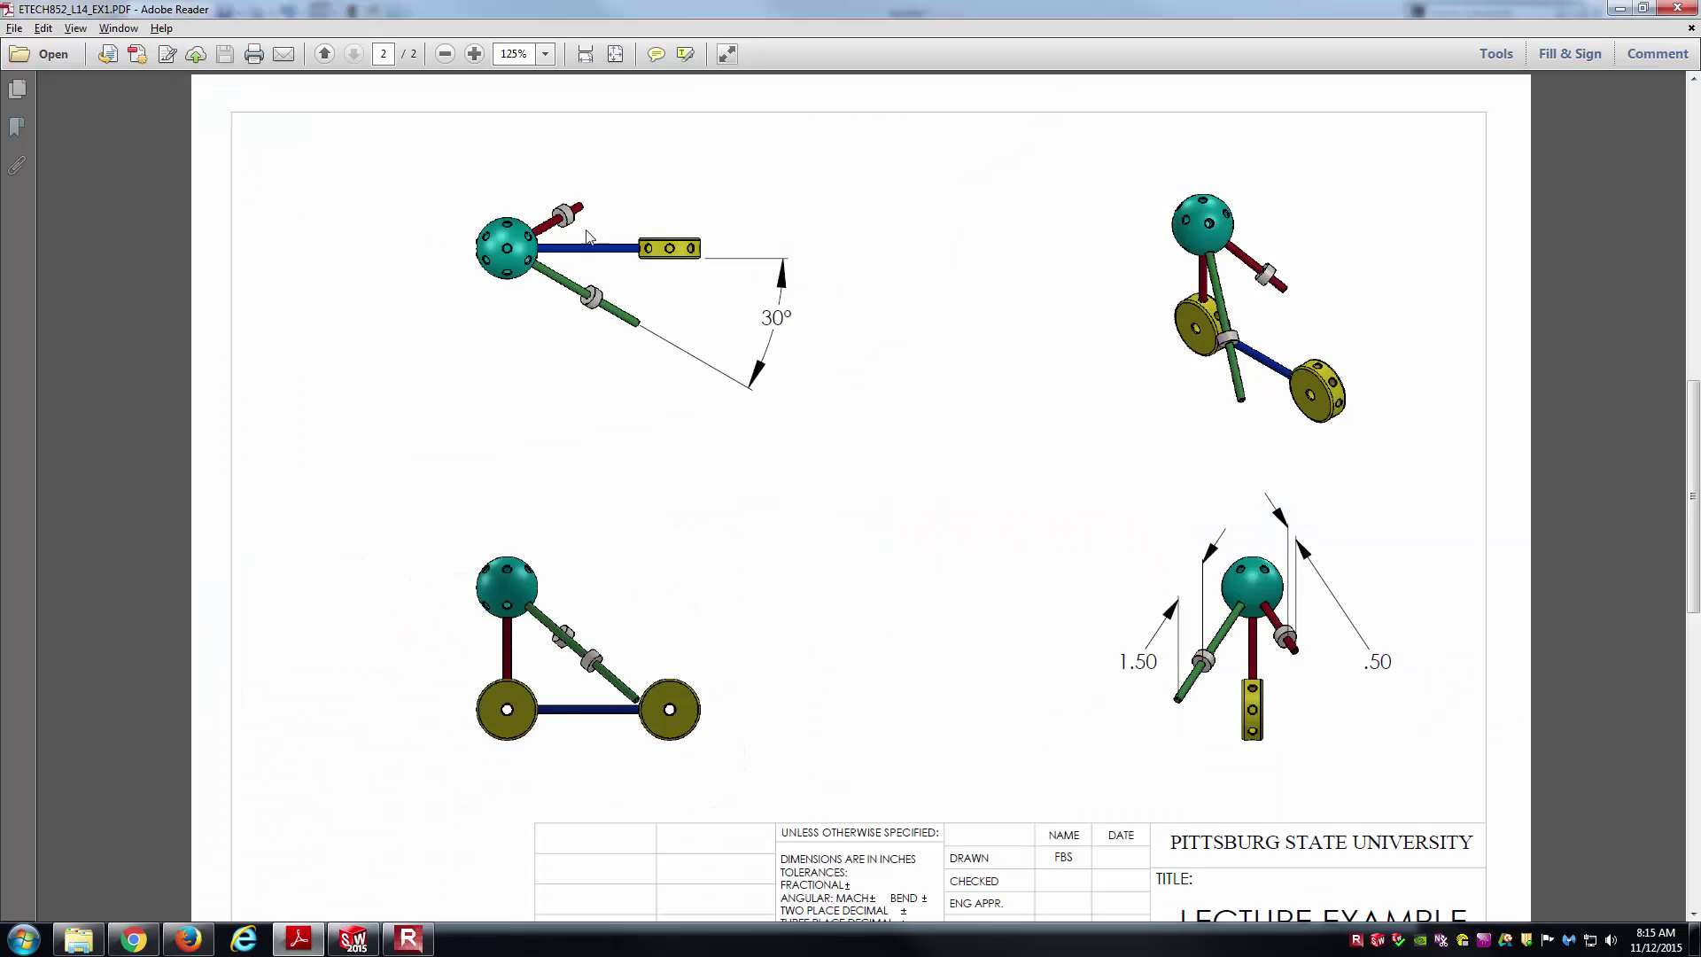
key("alt+Tab")
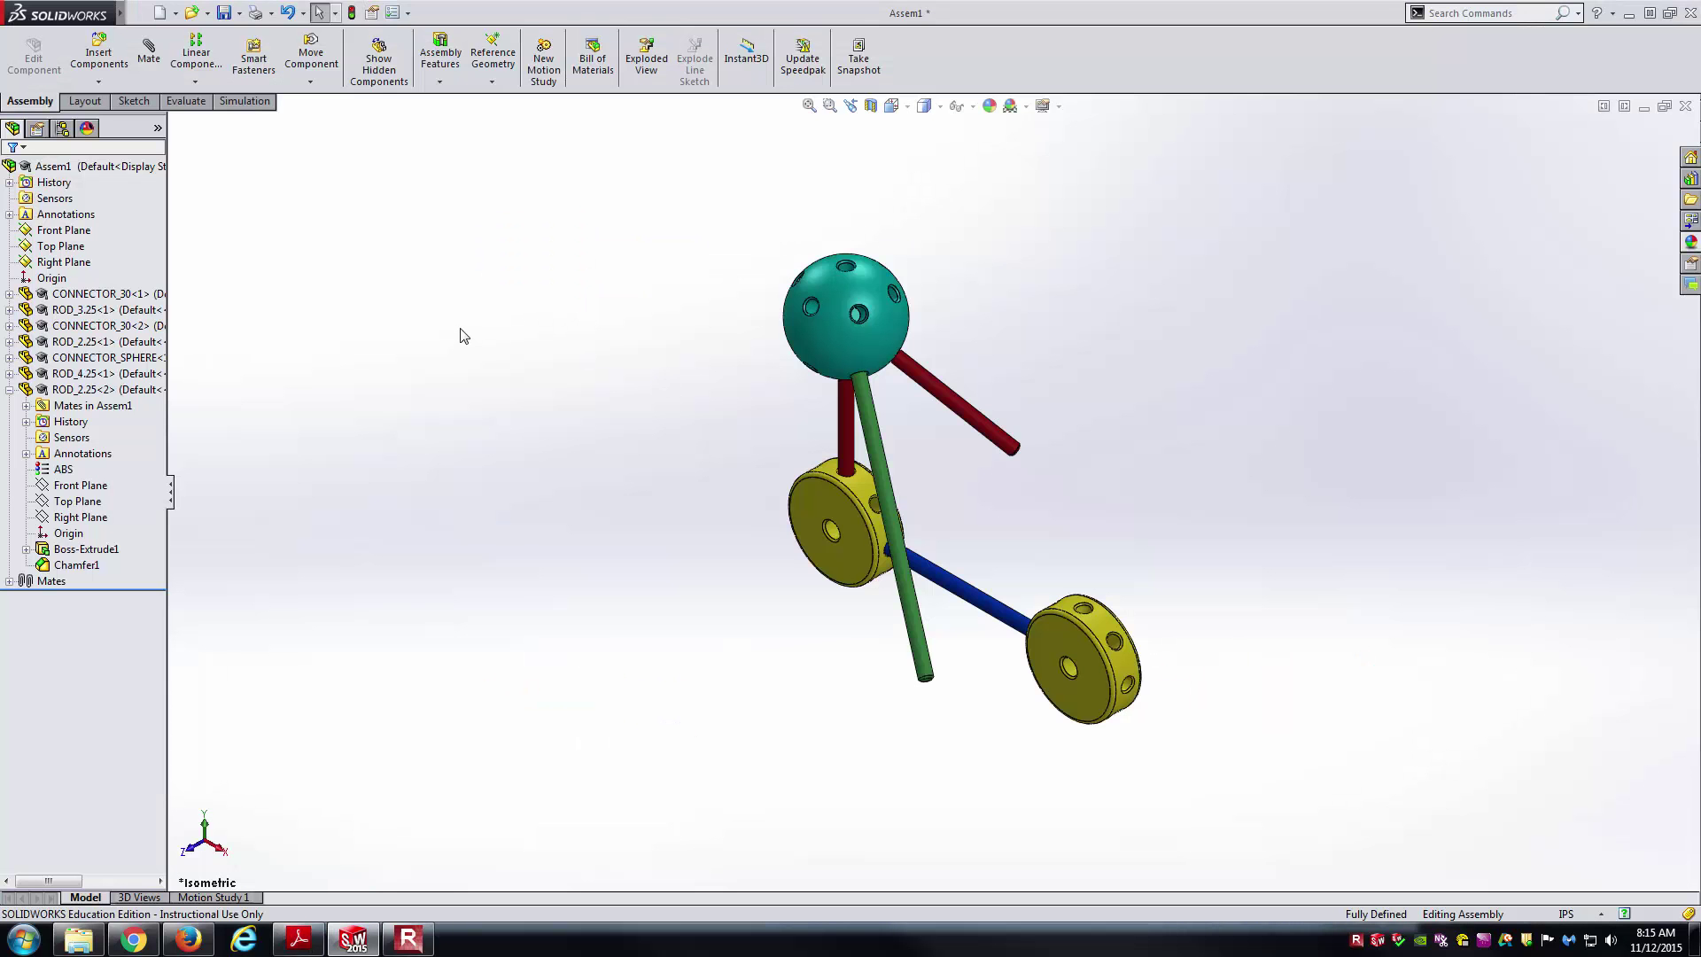
left_click(101, 53)
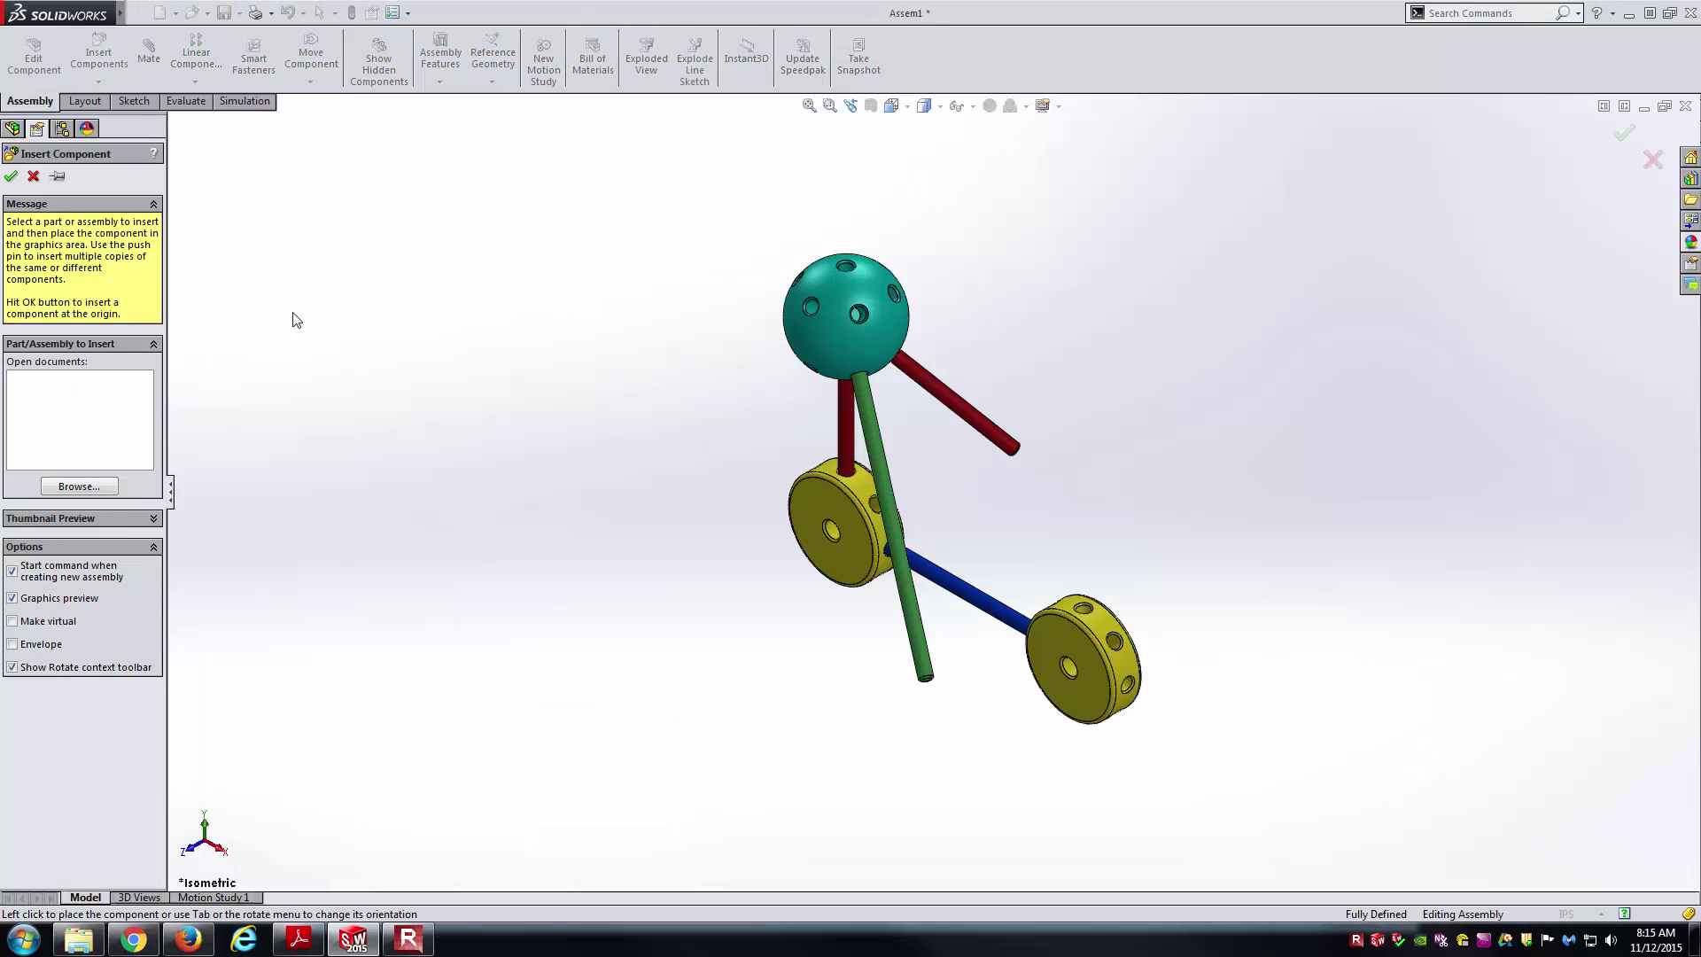
left_click(88, 488)
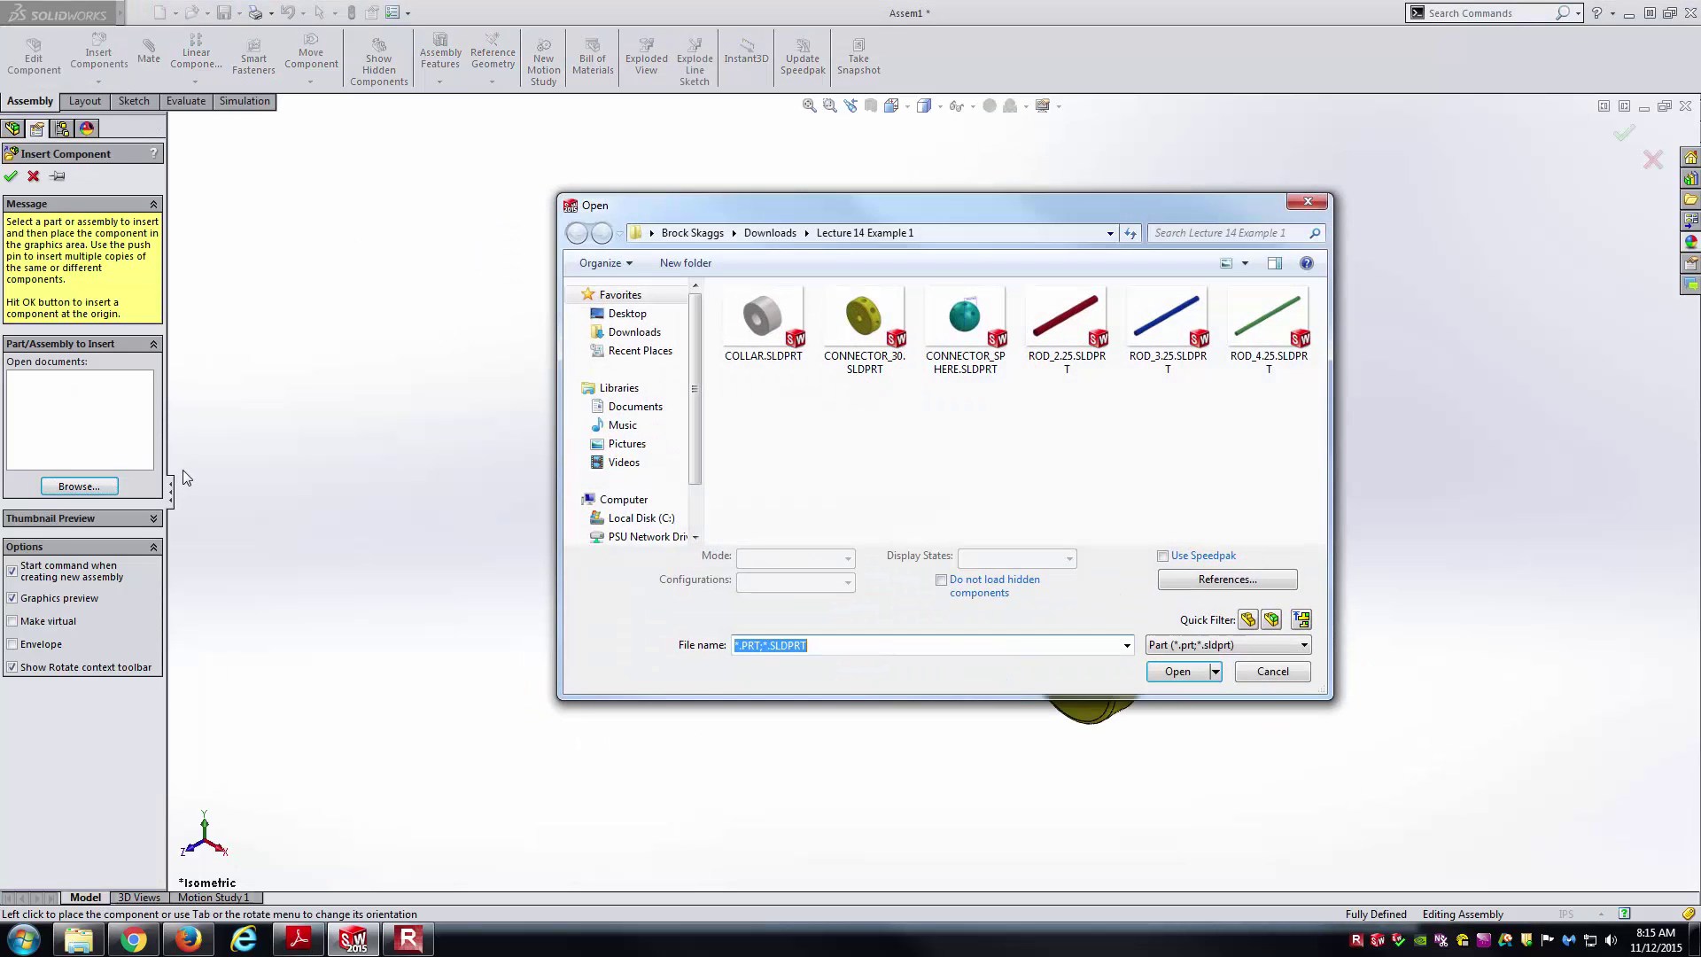
double_click(759, 320)
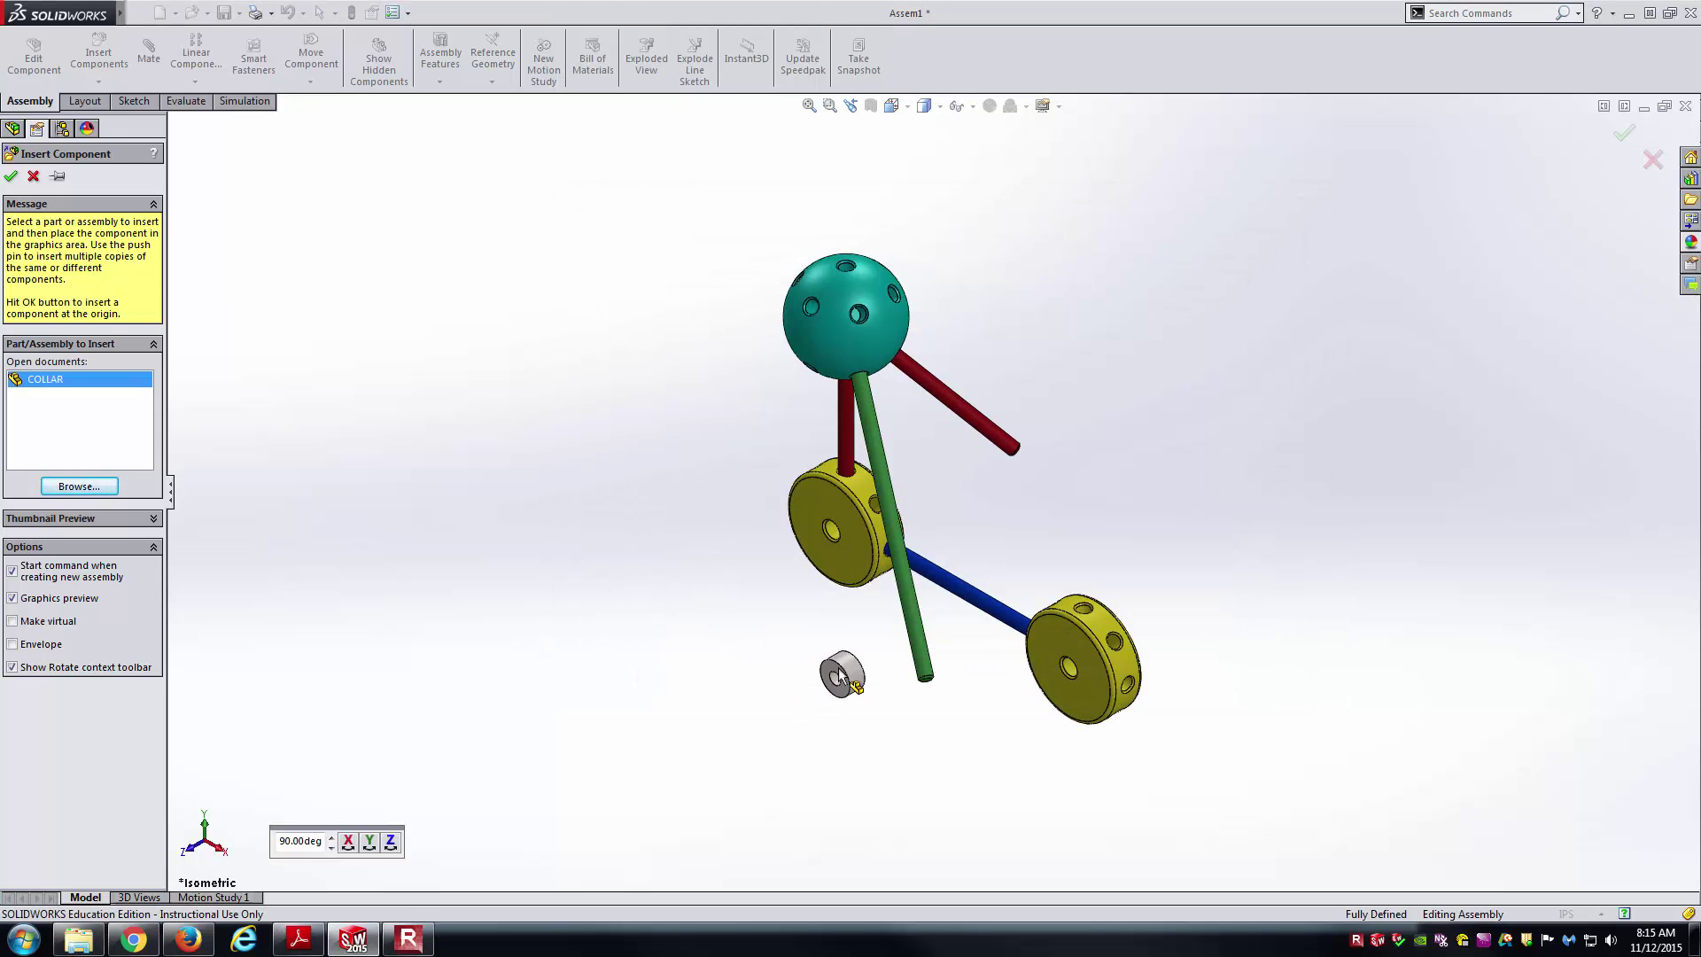
left_click(840, 674)
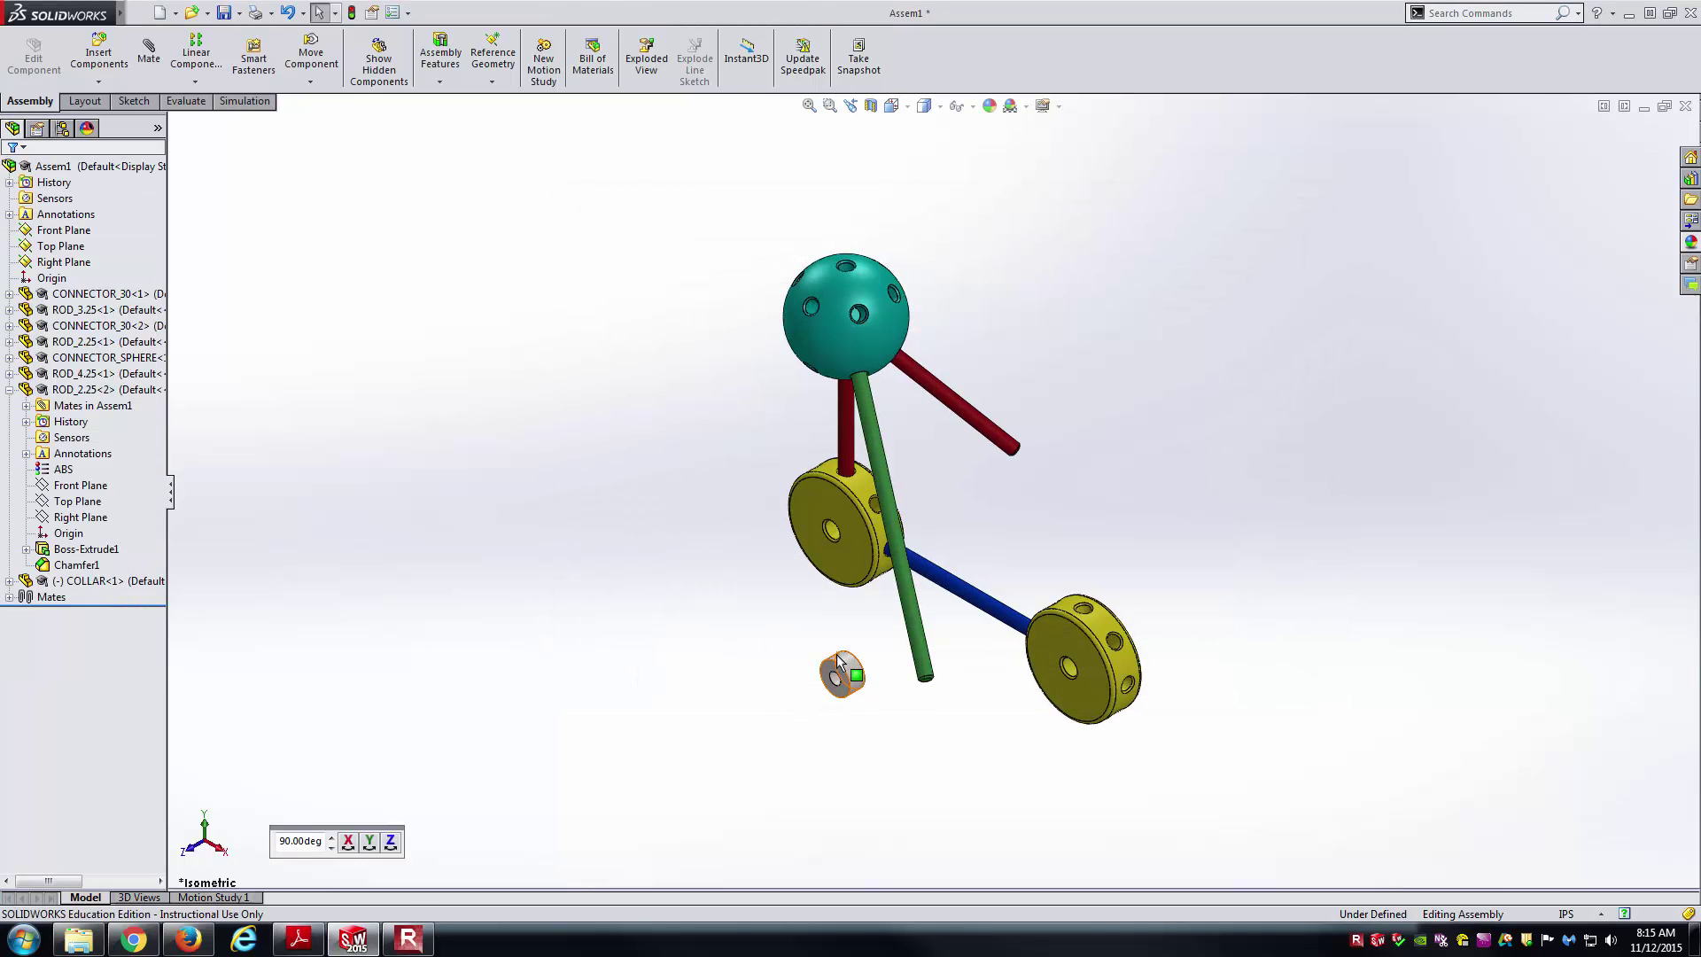
left_click(9, 389)
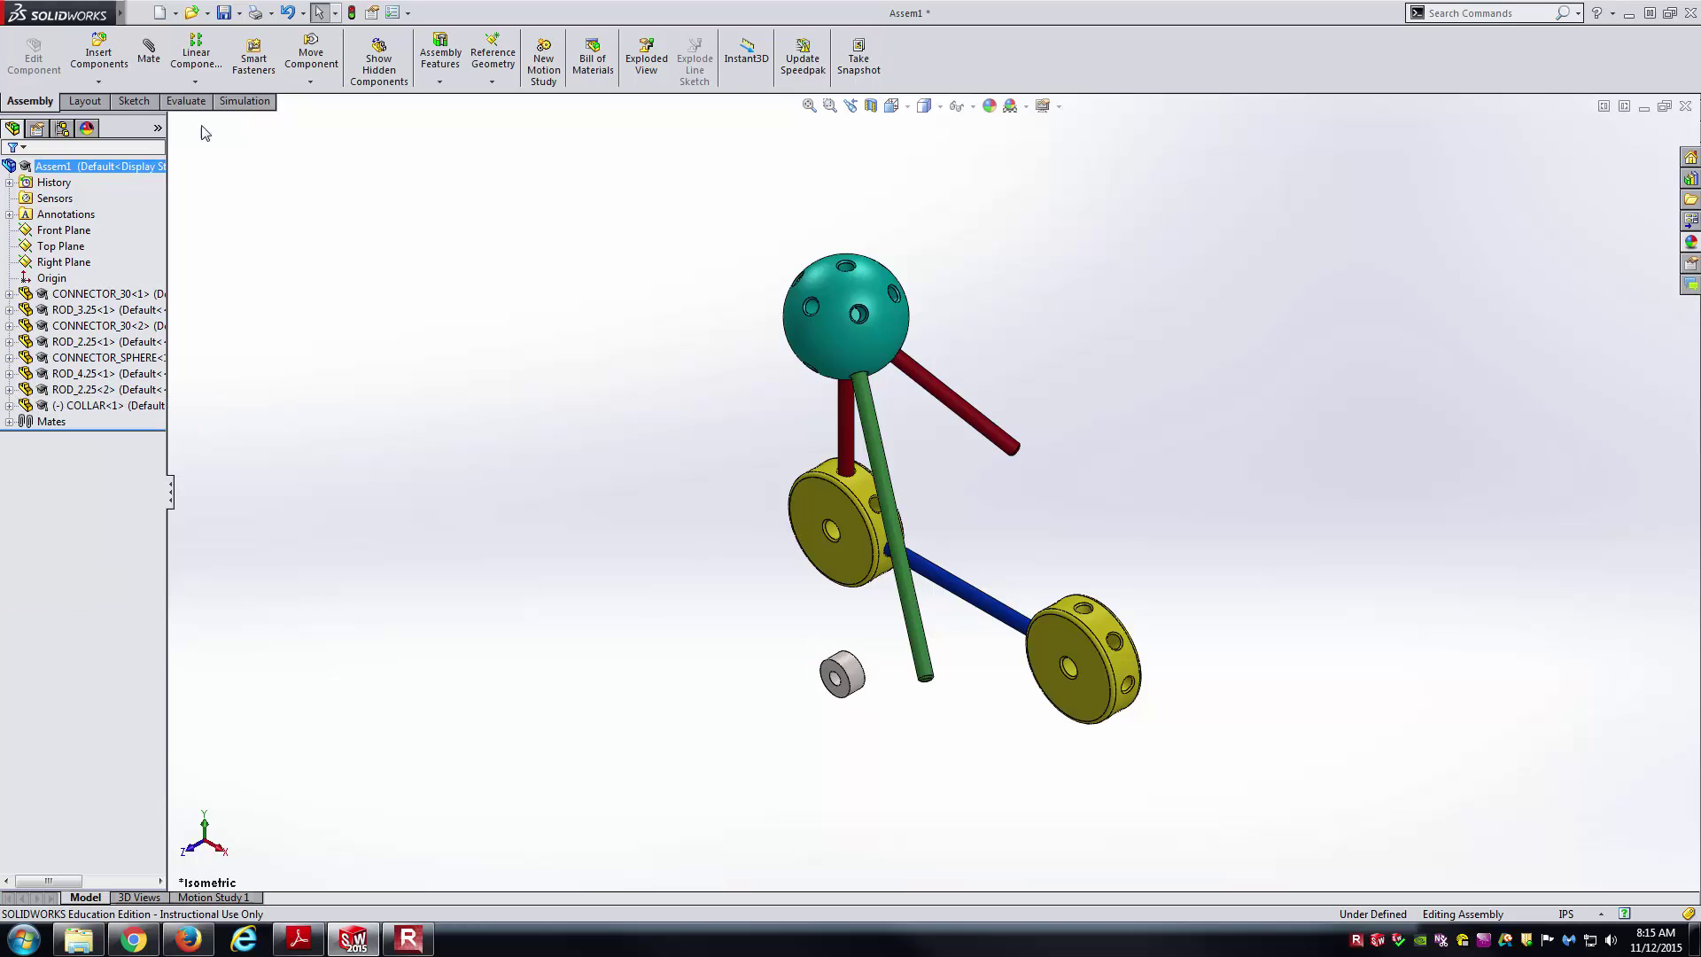
- Add a concentric mate between the green rod's cylindrical face and the collar's bore
left_click(149, 52)
left_click(920, 624)
scroll(913, 633, "down", 5)
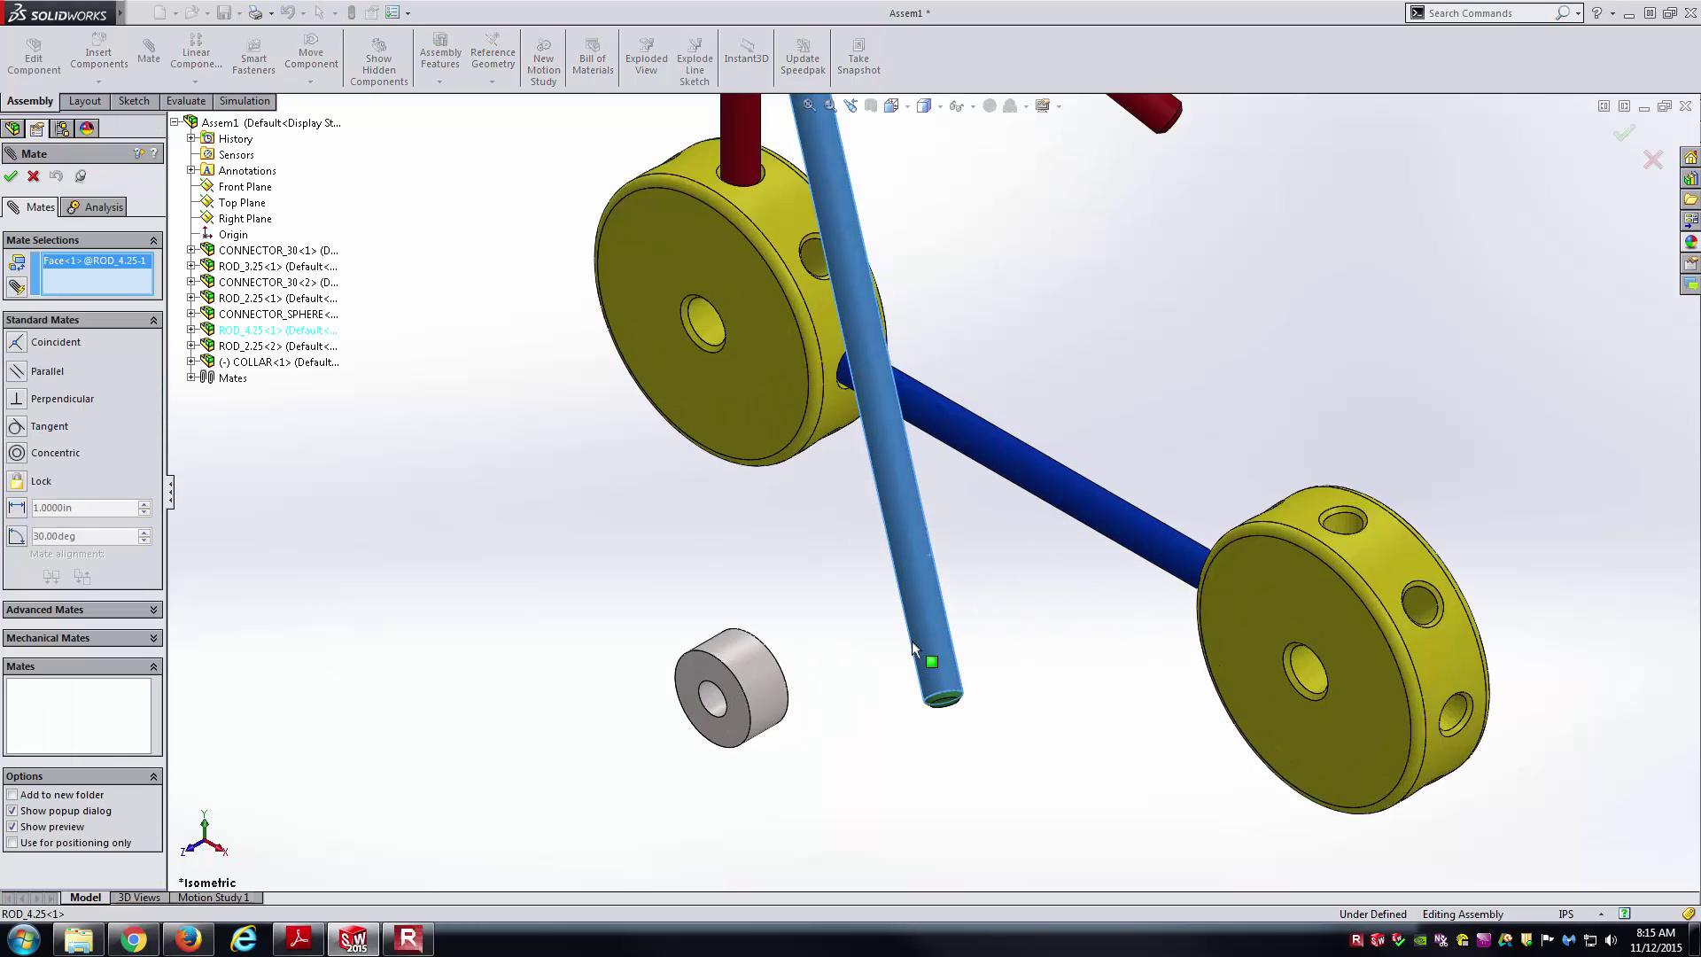
left_click(634, 711)
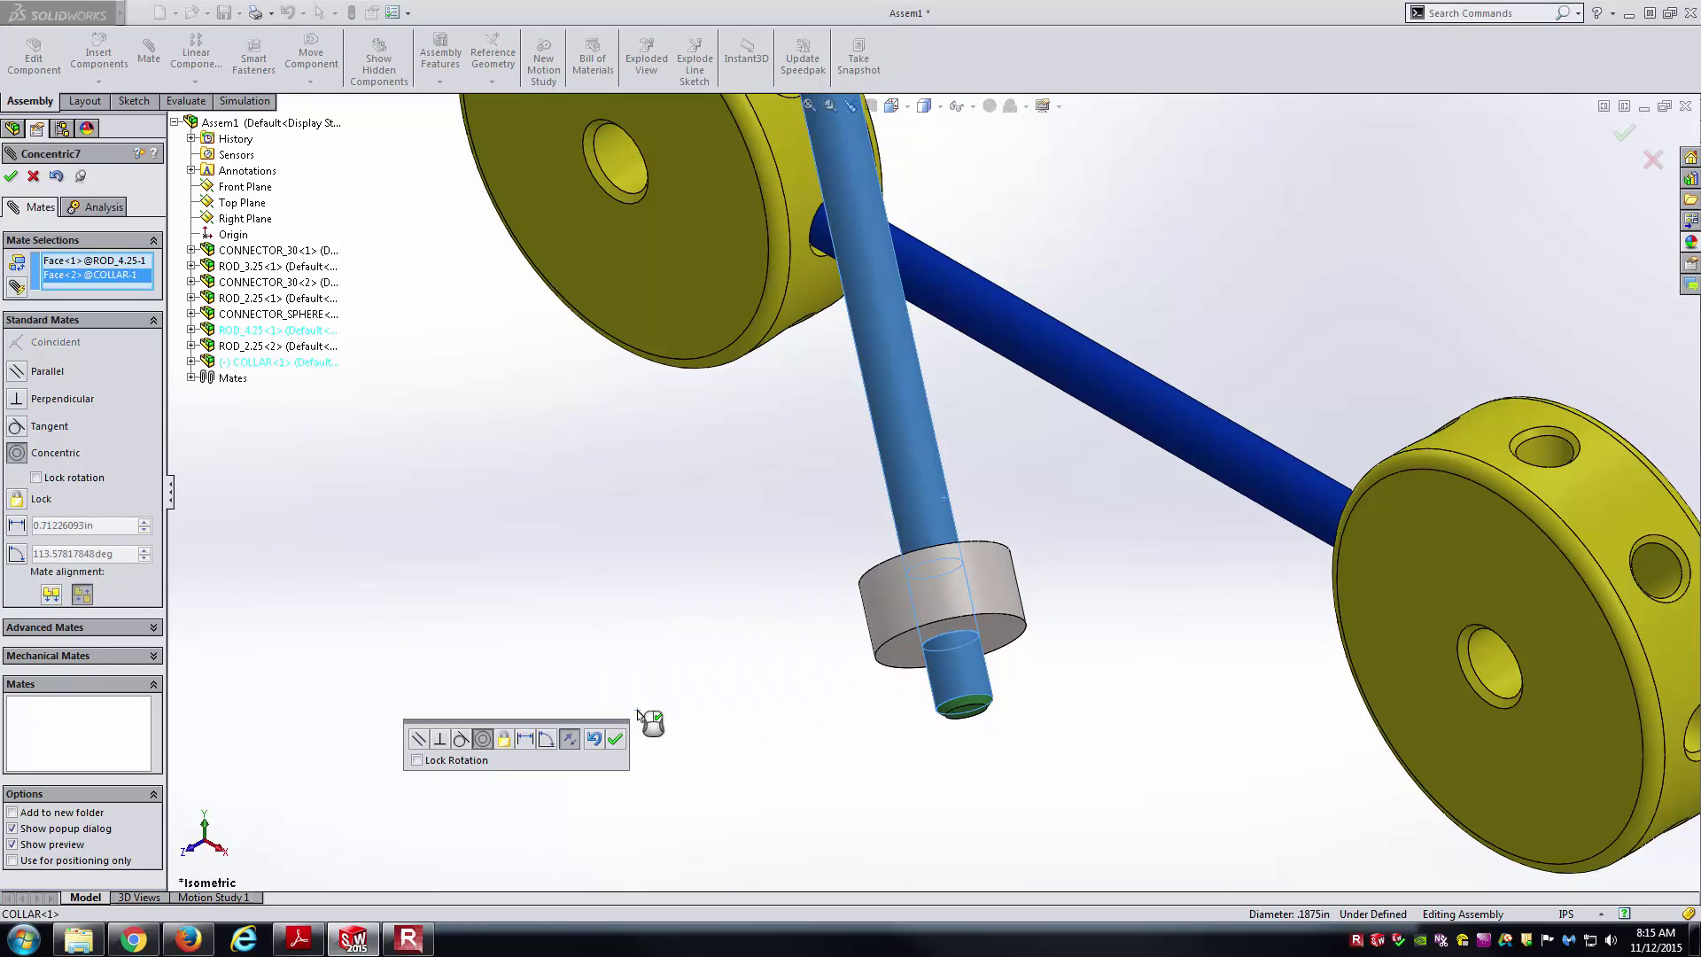
left_click(615, 738)
key("f")
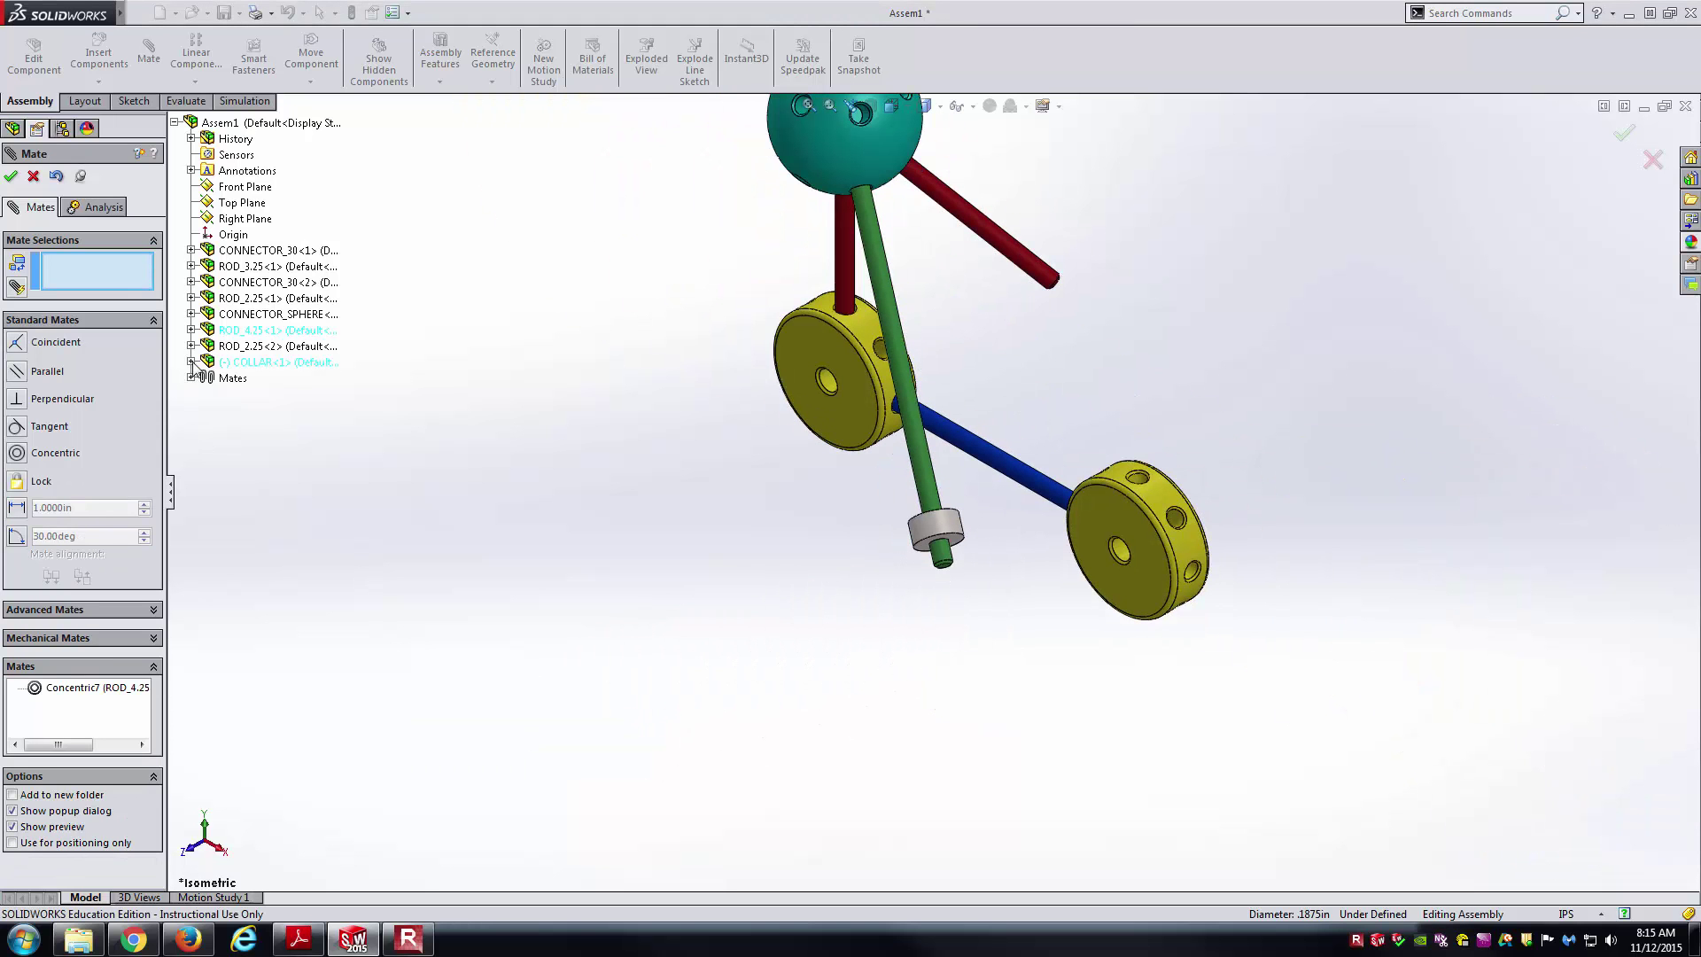
- Add a coincident mate between the collar's Top Plane and the green rod's Top Plane, and finish the Mate command
left_click(191, 361)
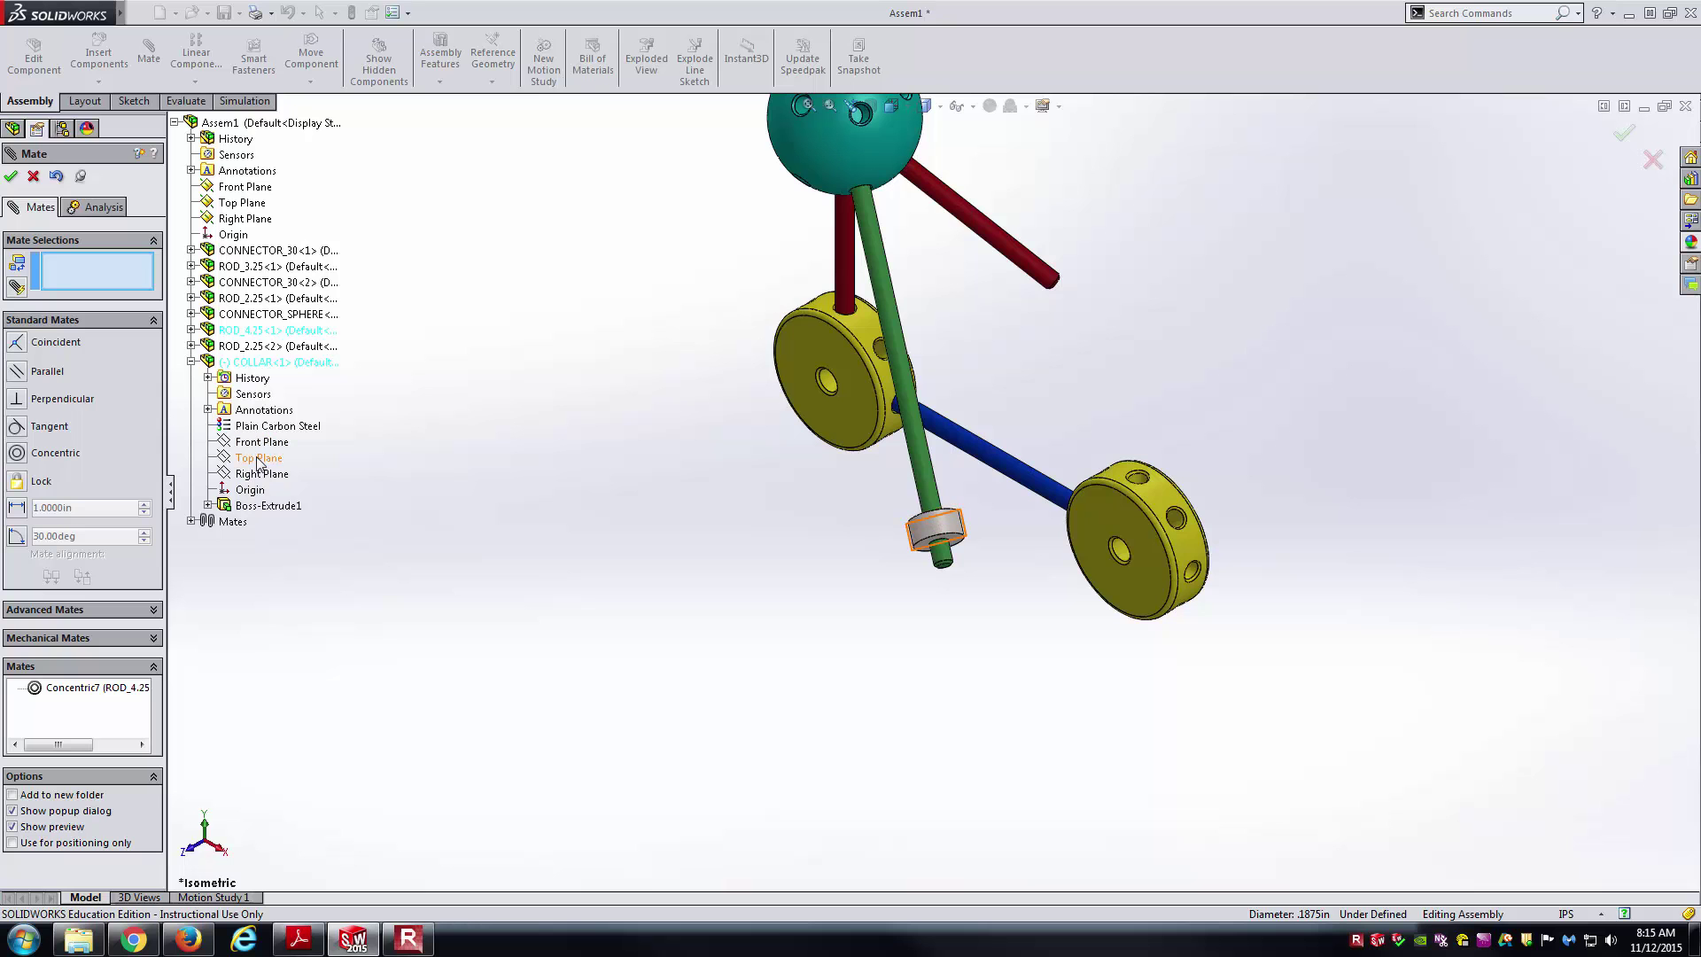
left_click(254, 455)
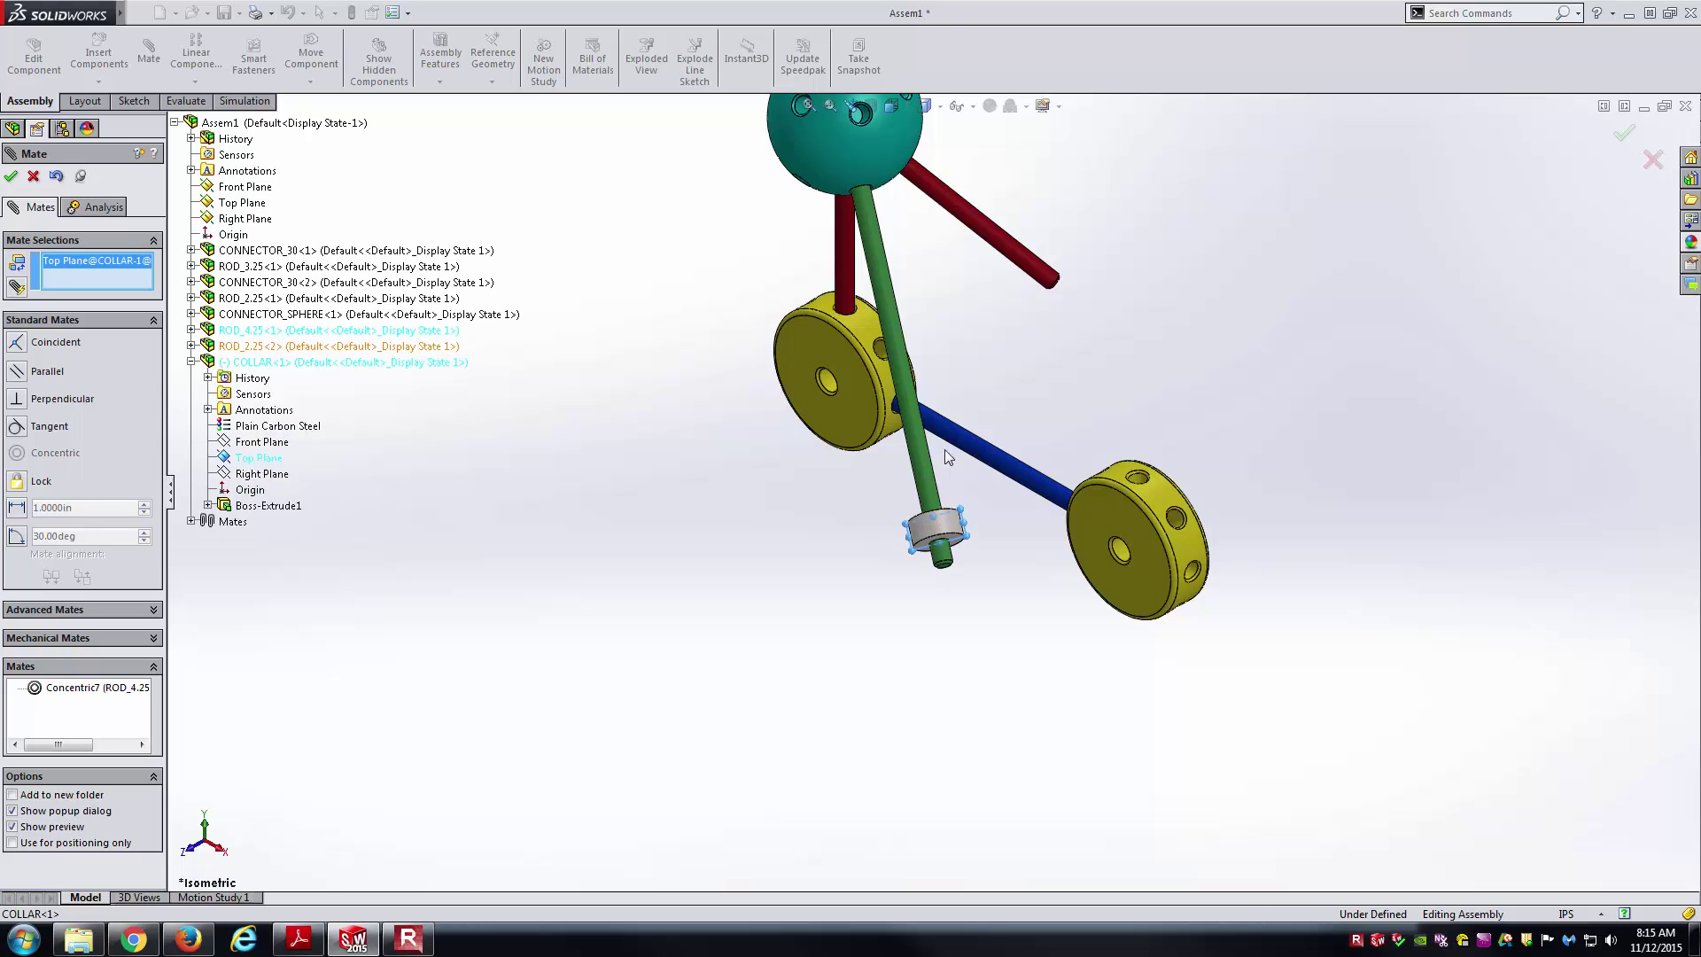
left_click(192, 329)
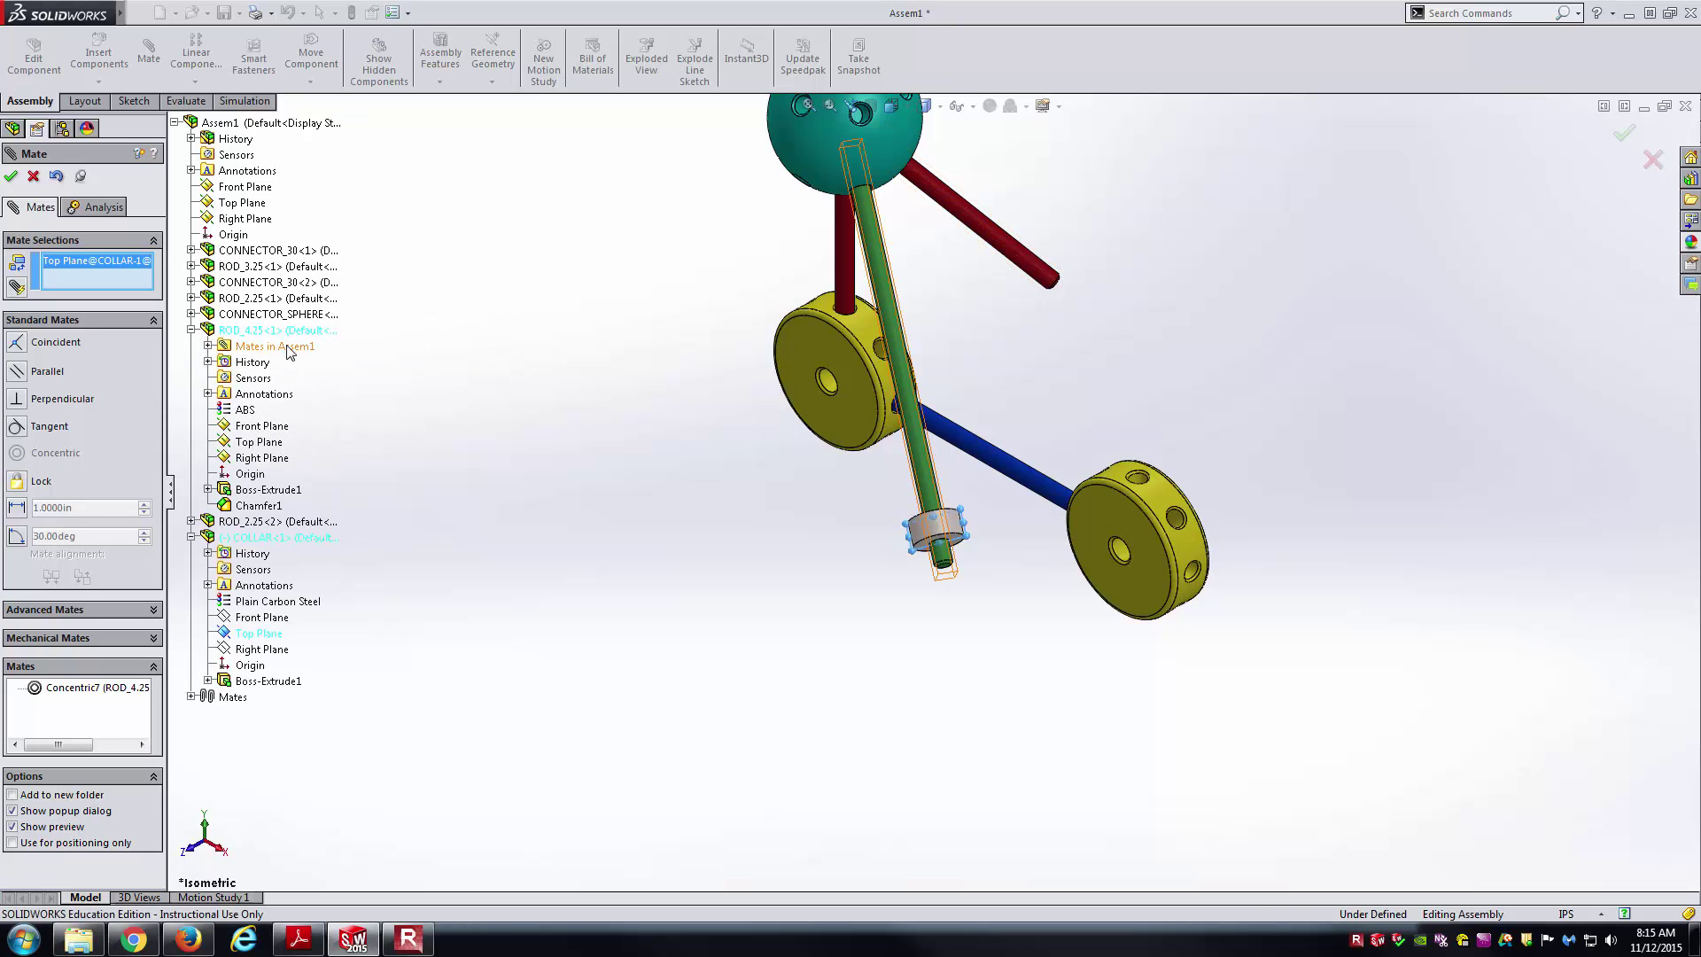
left_click(261, 440)
left_click(238, 394)
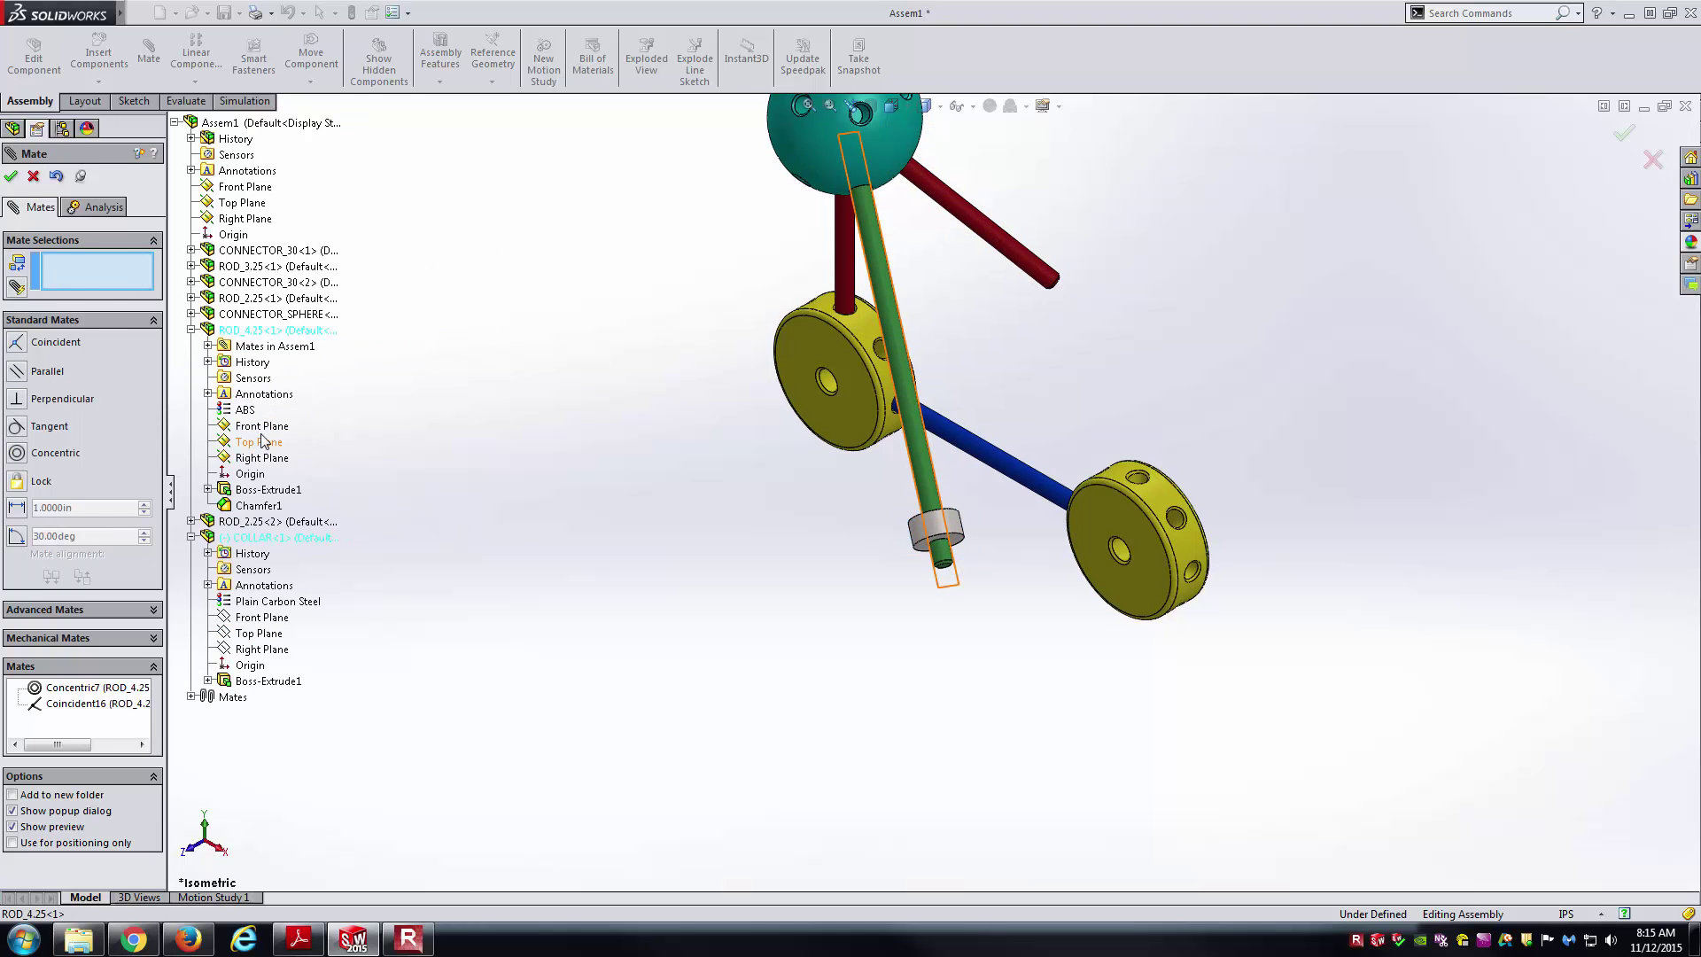
key("Return")
- Slide the collar farther up the green rod and look up its required distance from the rod end in the drawing
mouse_move(948, 526)
left_mouse_down()
mouse_move(935, 354)
mouse_move(986, 524)
mouse_move(989, 395)
mouse_move(1014, 370)
mouse_move(992, 507)
mouse_move(927, 462)
left_mouse_up()
key("alt+Tab")
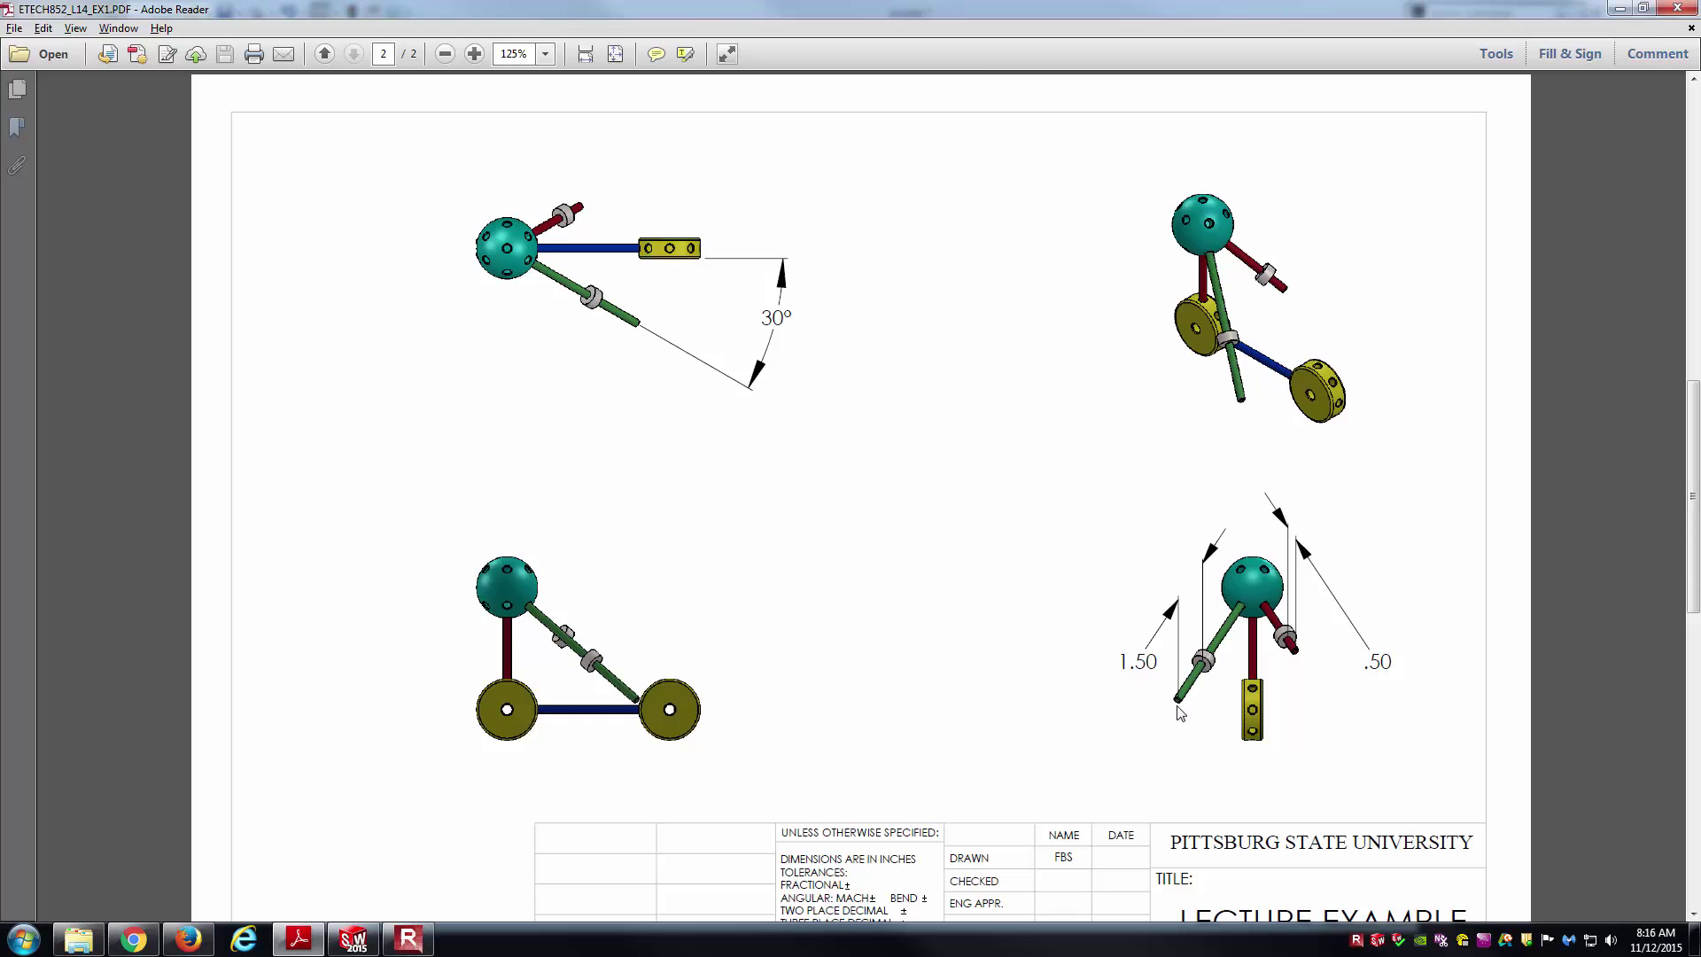
key("alt+Tab")
- Add a 1.5 in distance mate between the green rod's lower end face and the collar's lower flat face
scroll(947, 620, "up", 3)
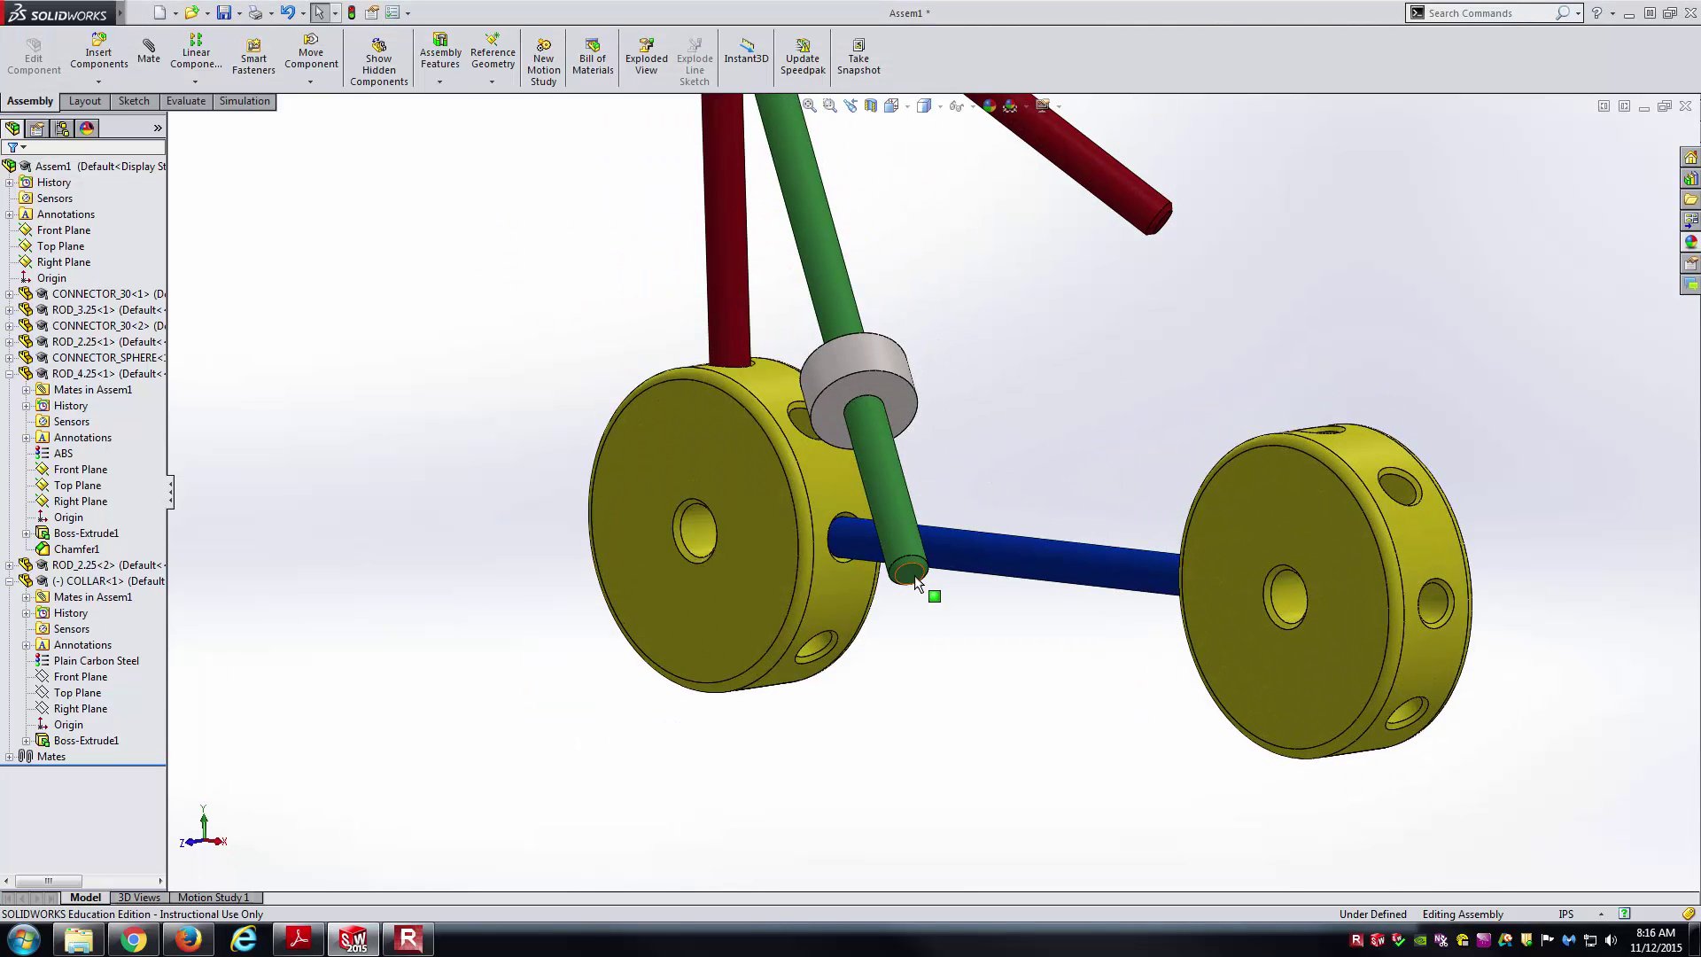
left_click(917, 572)
key("alt+Tab")
key("alt+Tab")
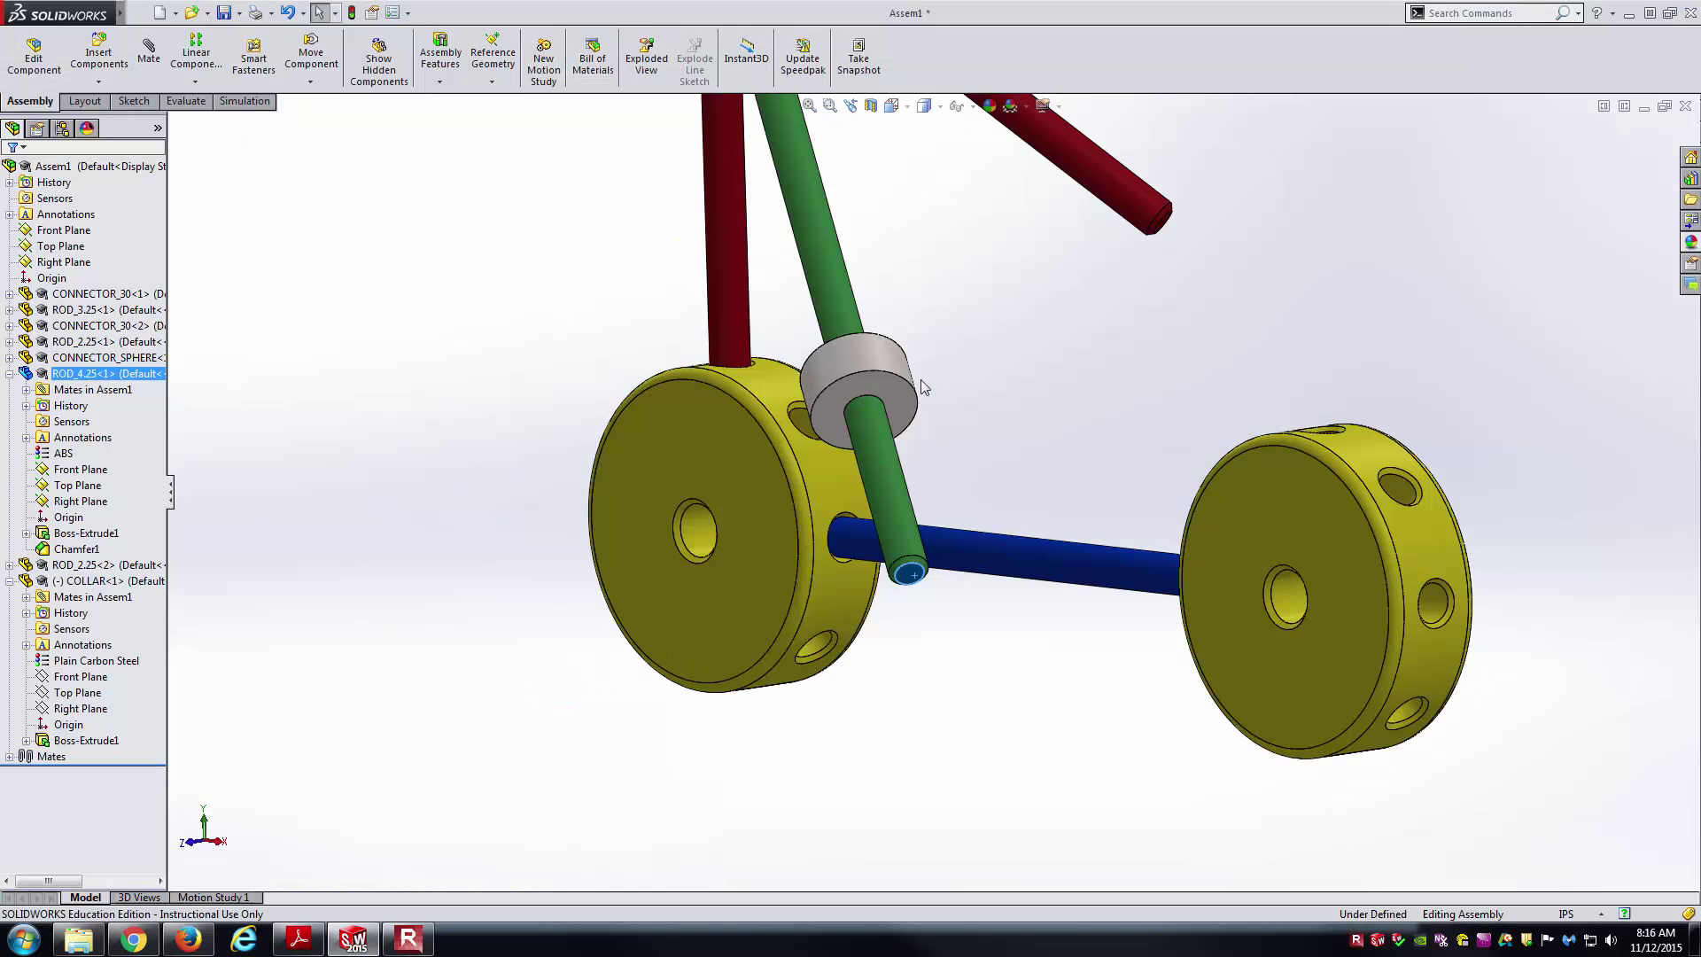
left_click(885, 386, "ctrl")
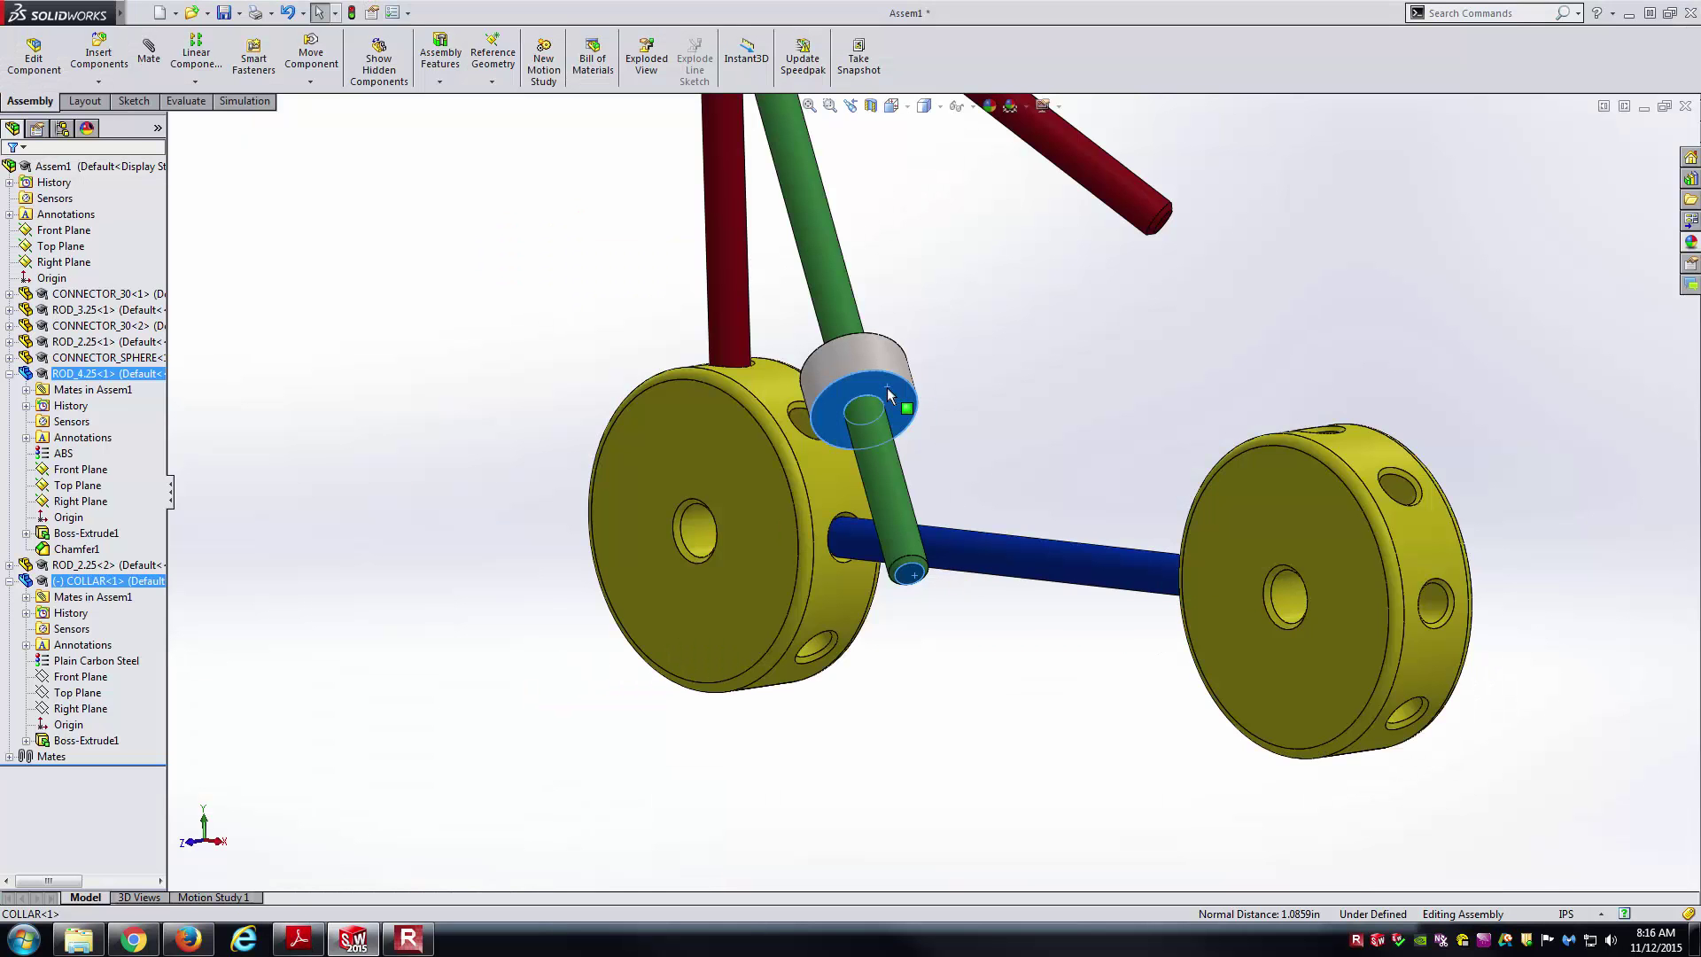
left_click(916, 570, "ctrl")
left_click(150, 54)
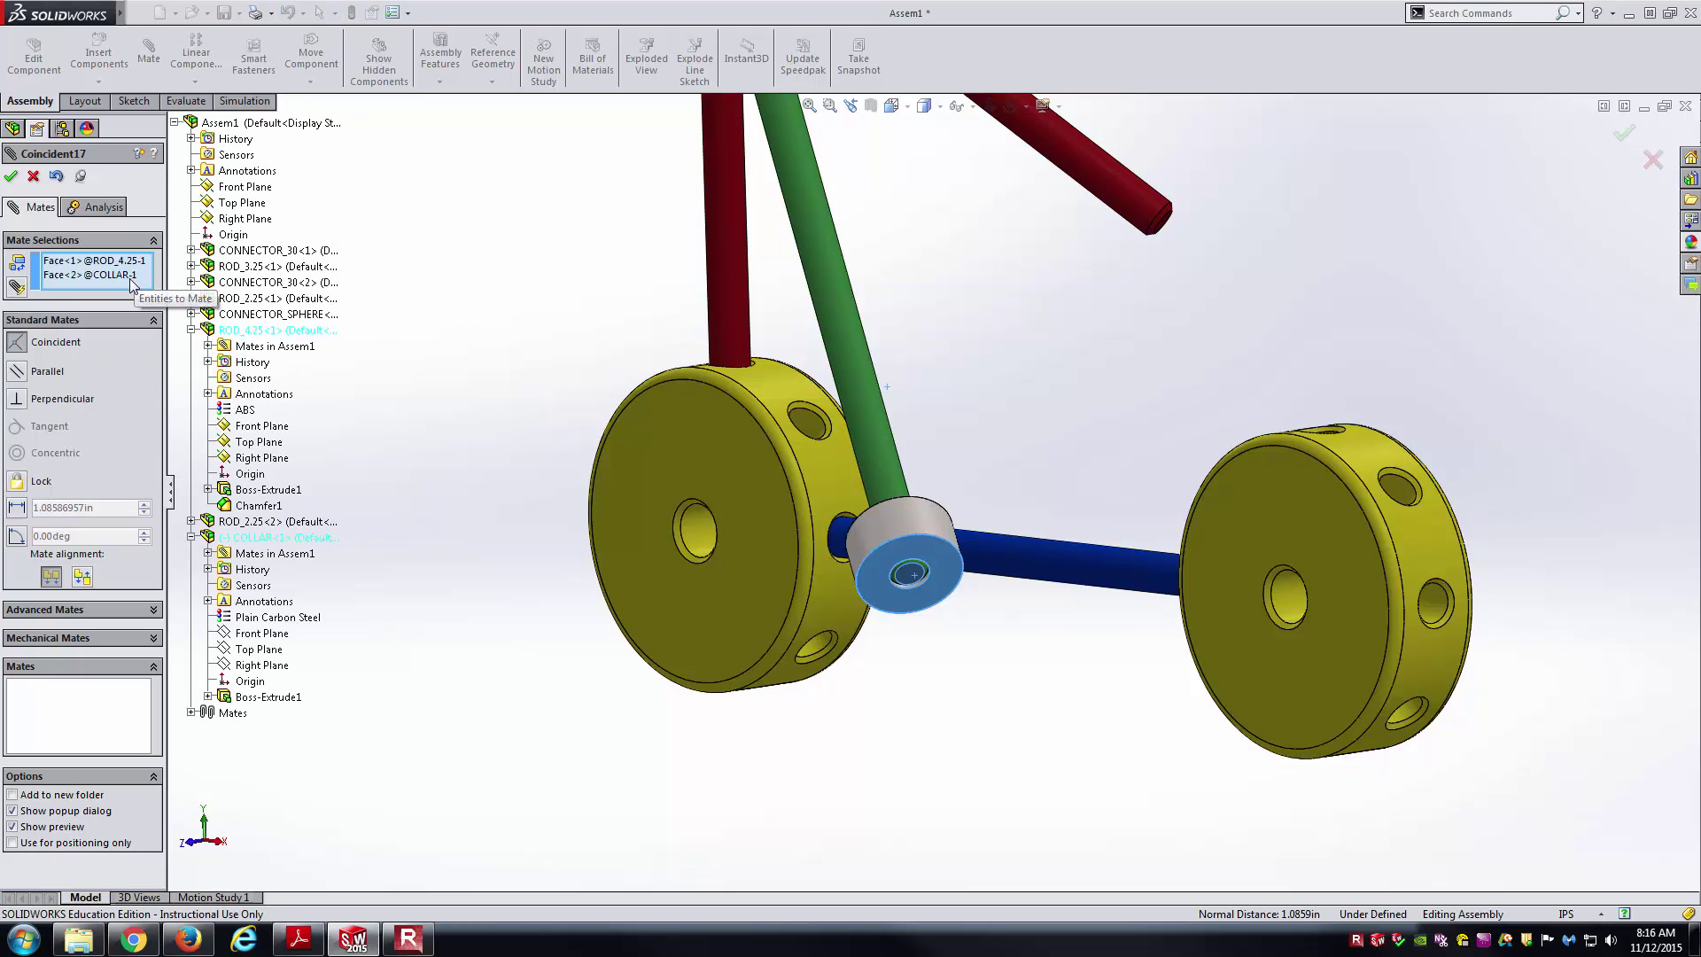
left_click(17, 511)
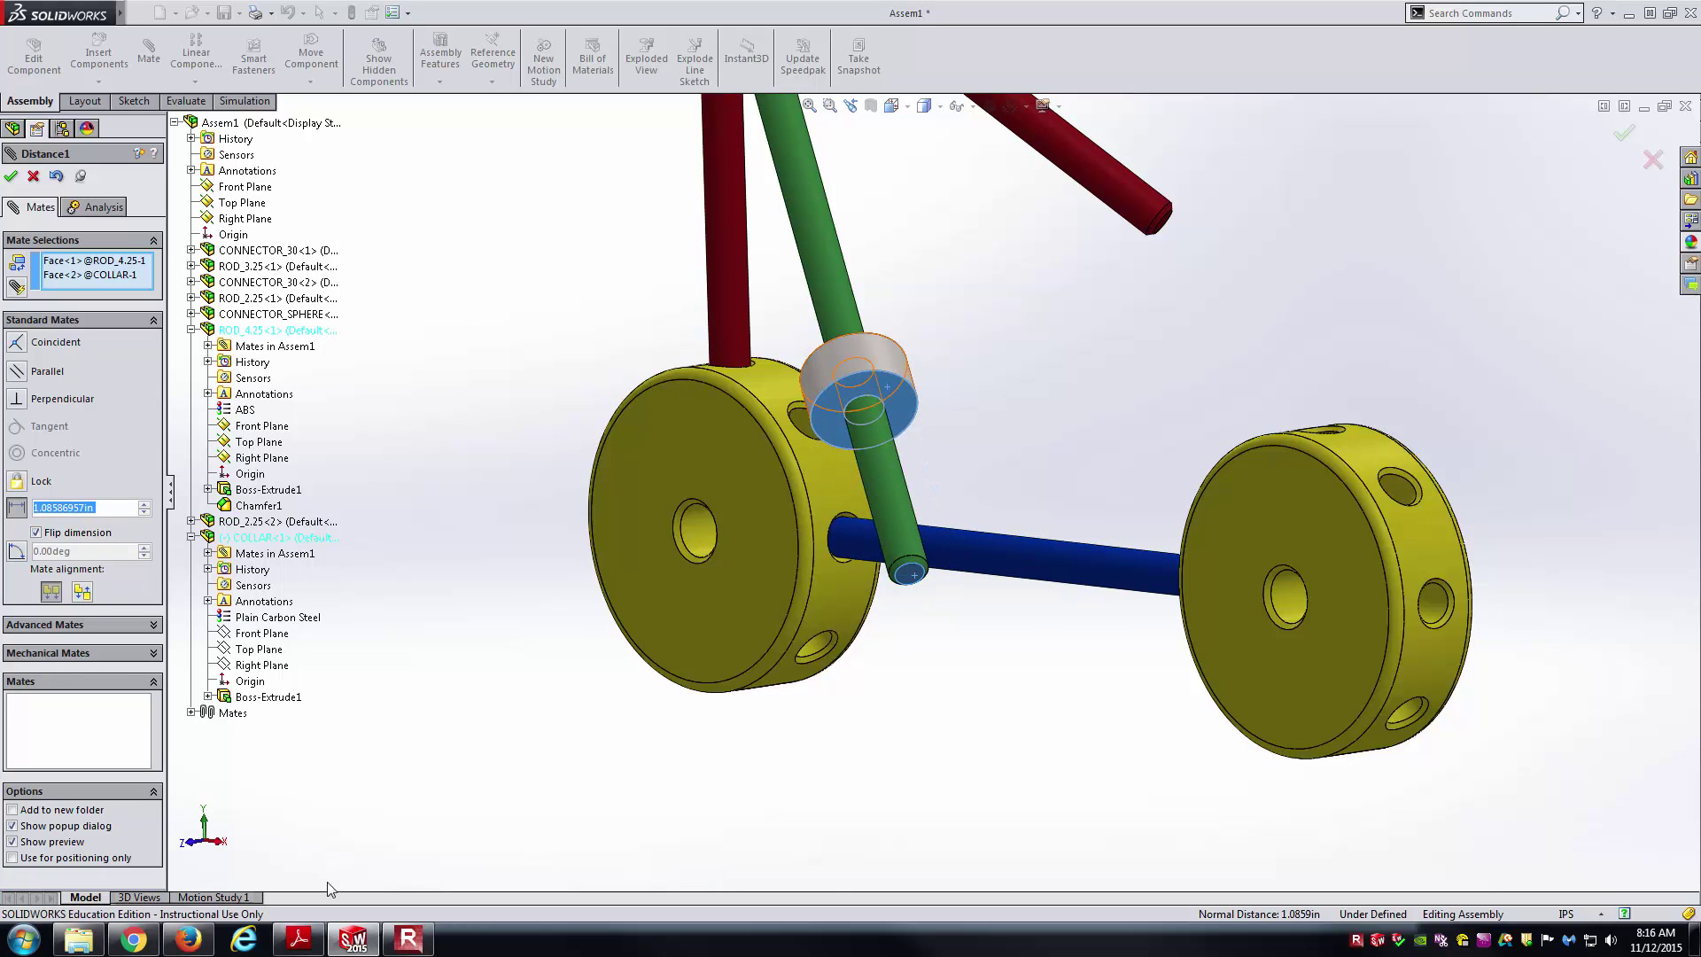
left_click(298, 938)
left_click(298, 938)
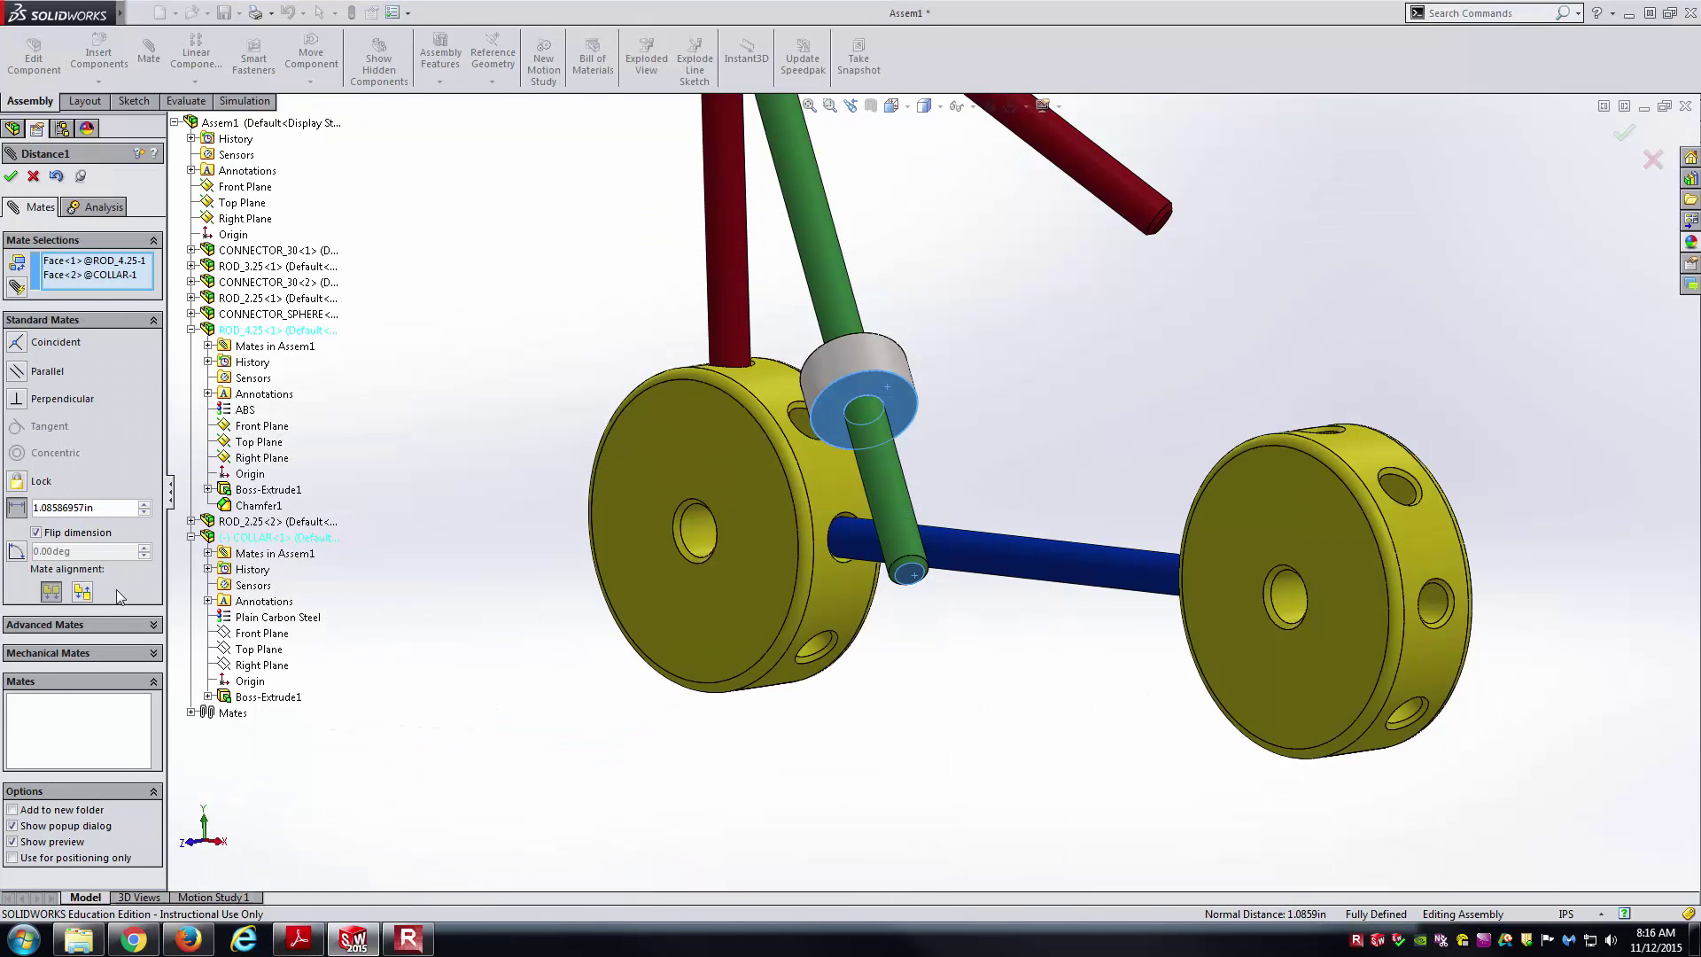
type("1.5000in")
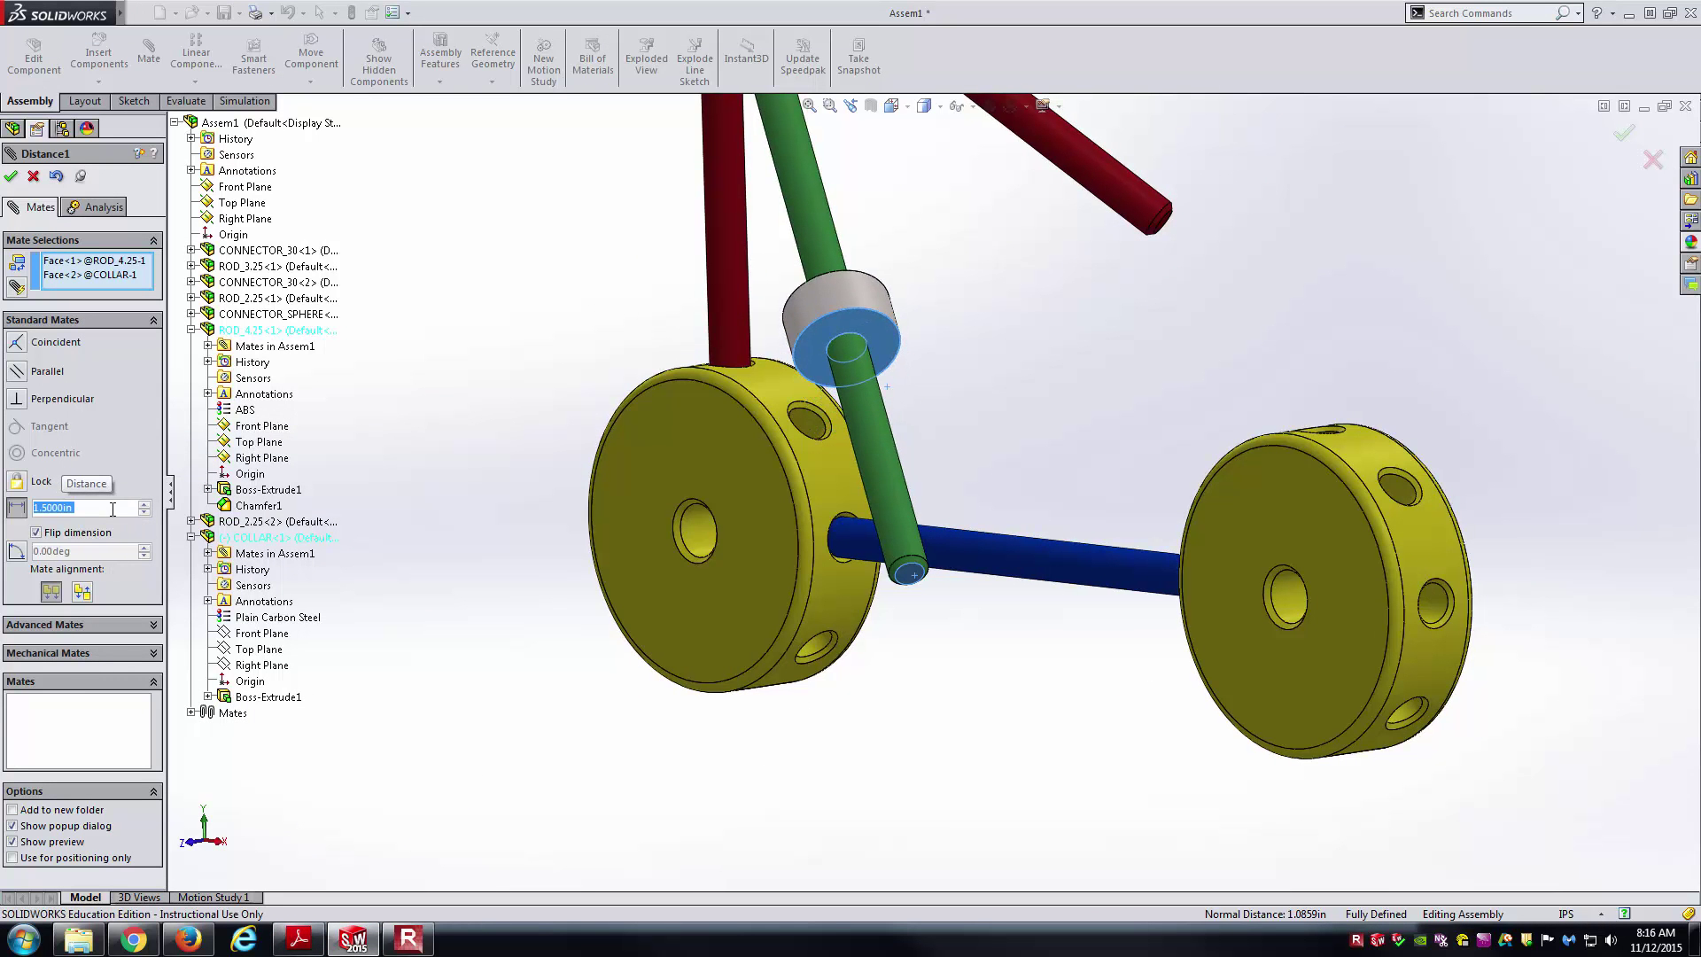
left_click(10, 178)
left_click(11, 178)
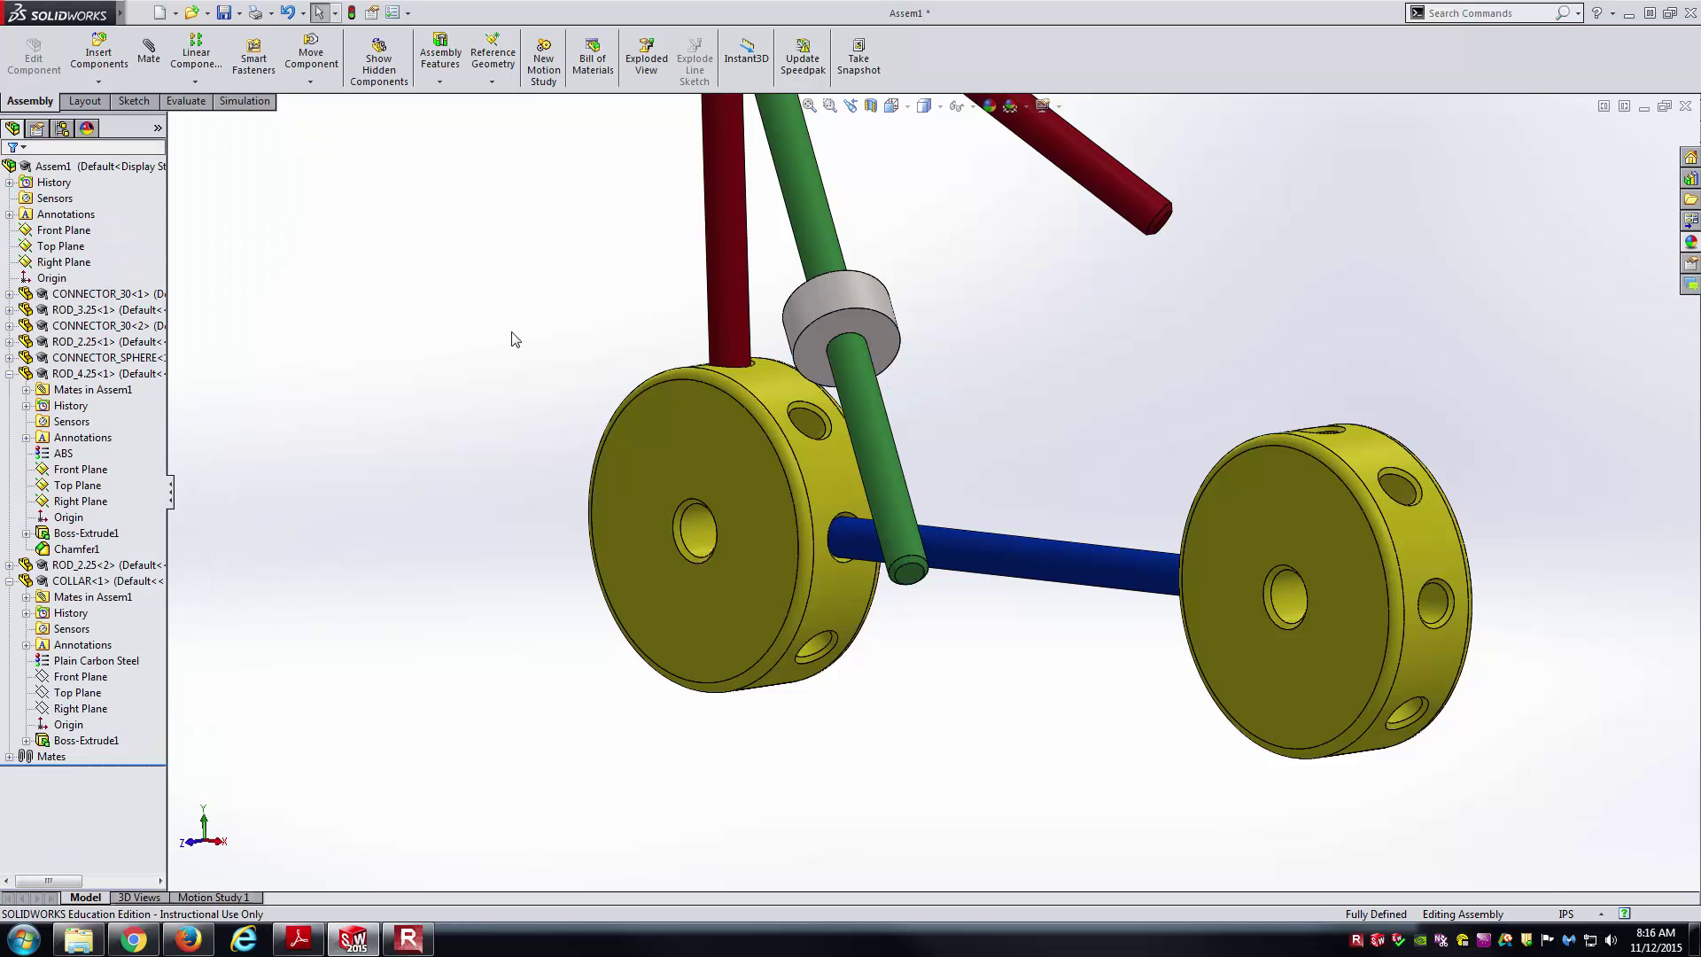
- Collapse the green rod and collar in the feature tree, test whether the collar still moves, and restore the isometric view
left_click(8, 374)
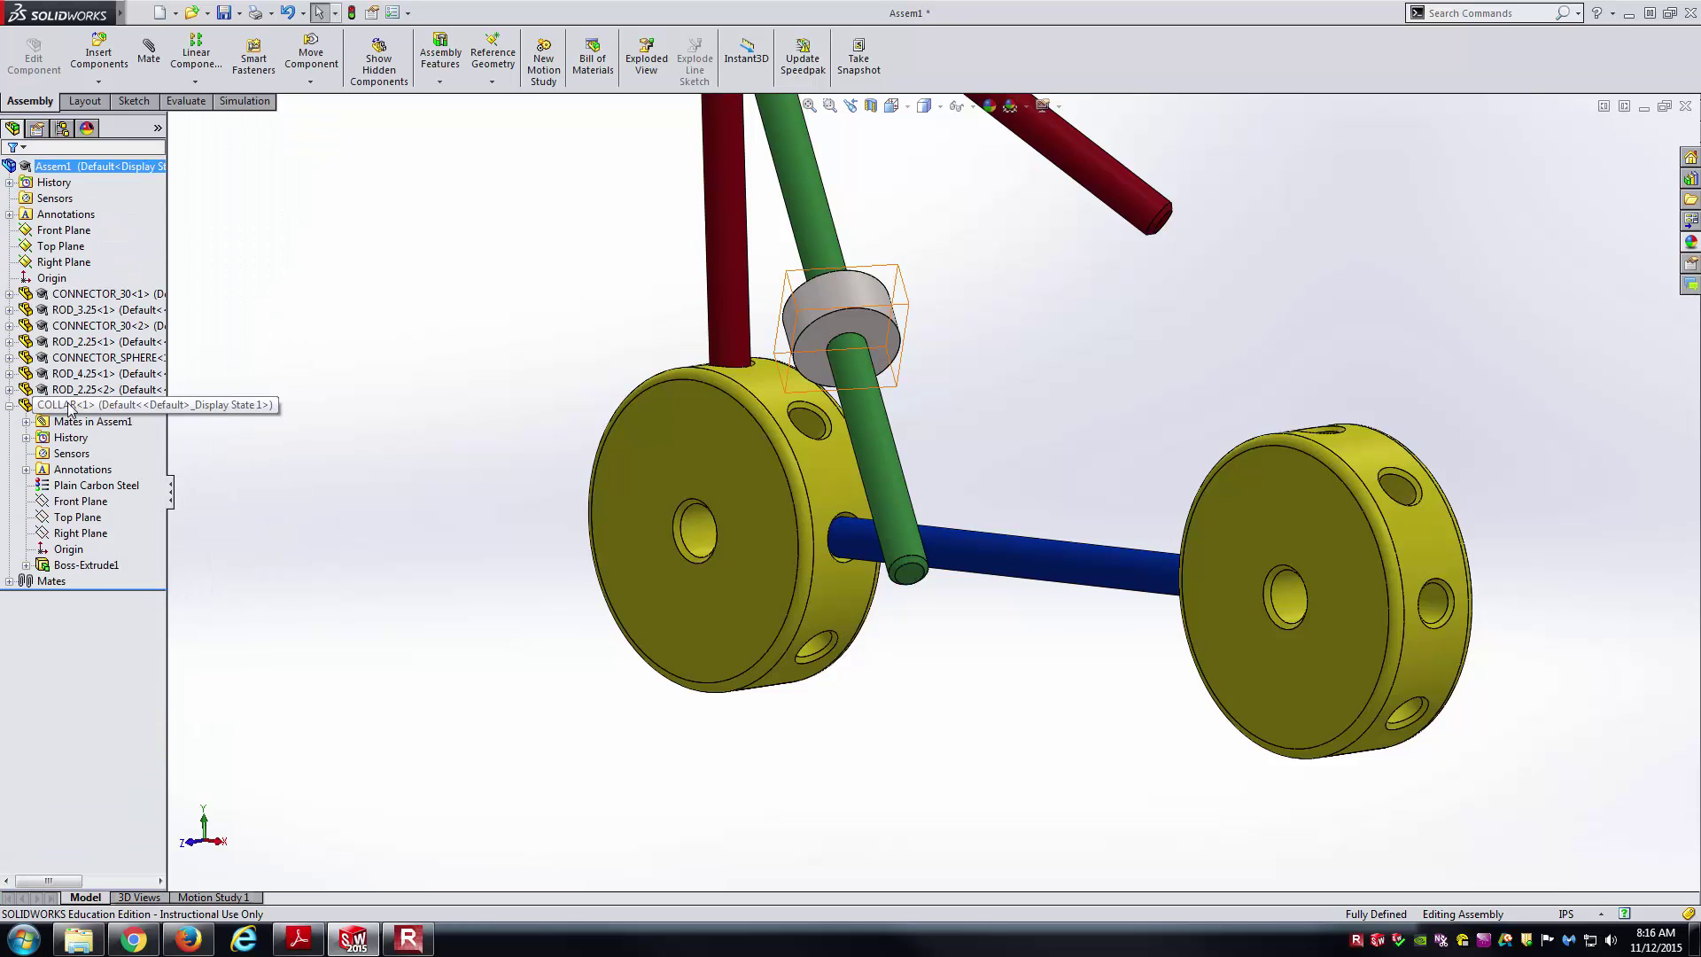
left_click(10, 404)
left_click(835, 305)
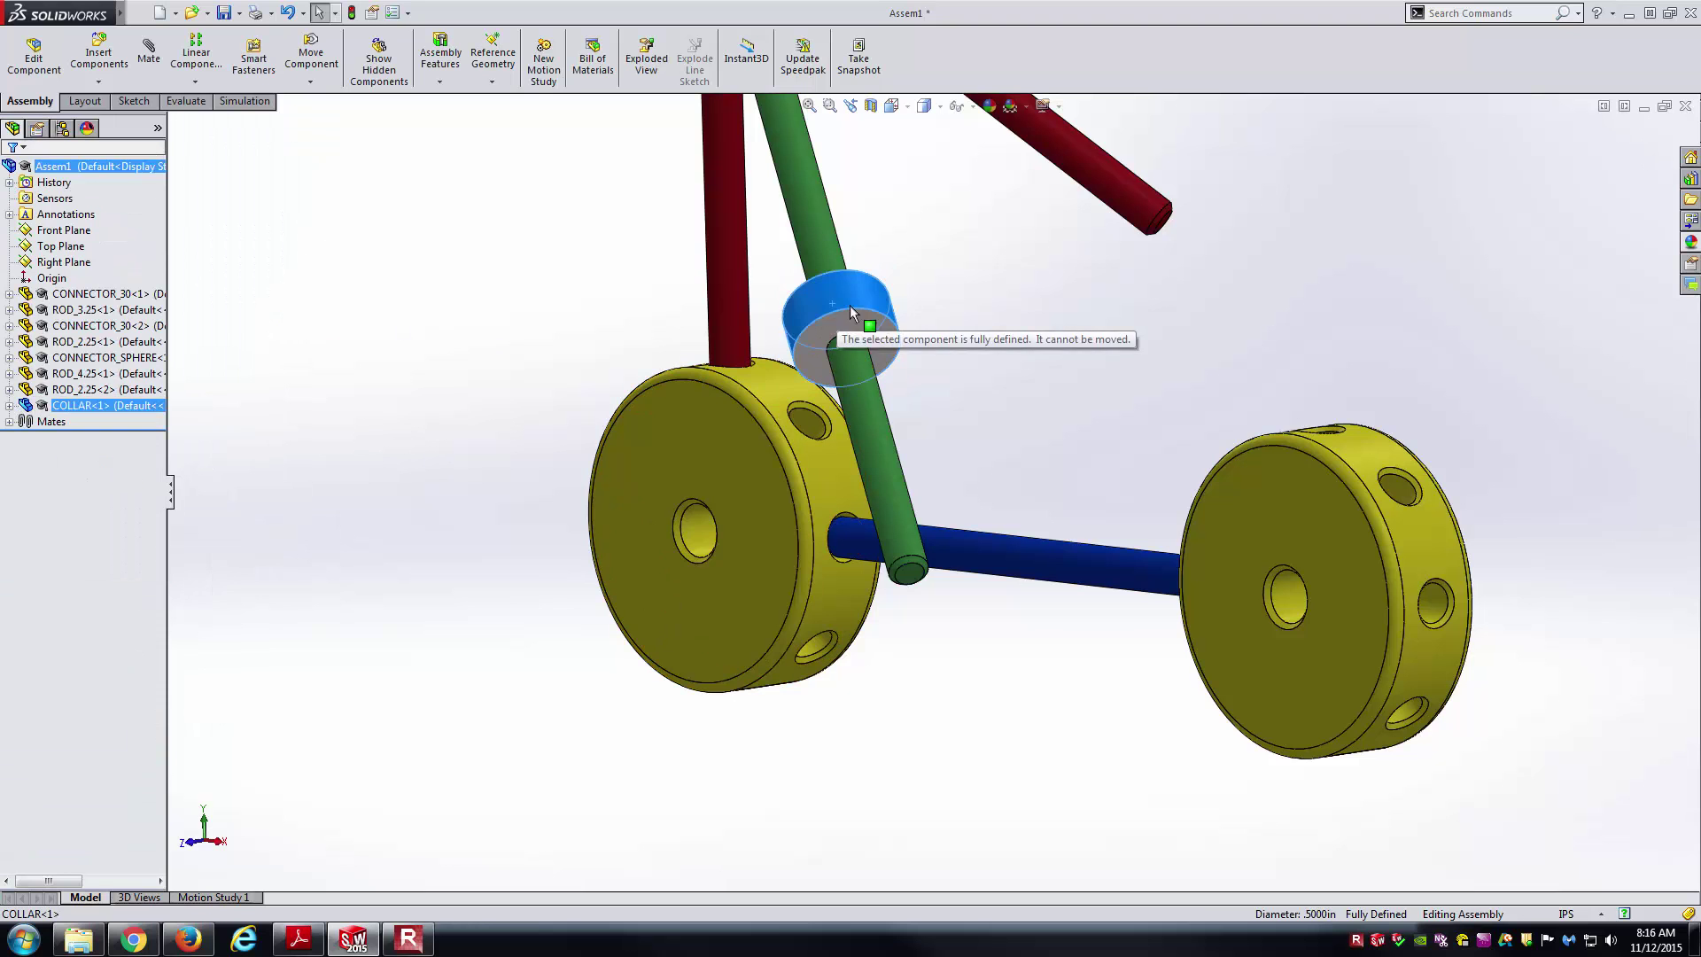
left_click(1001, 354)
key("ctrl+7")
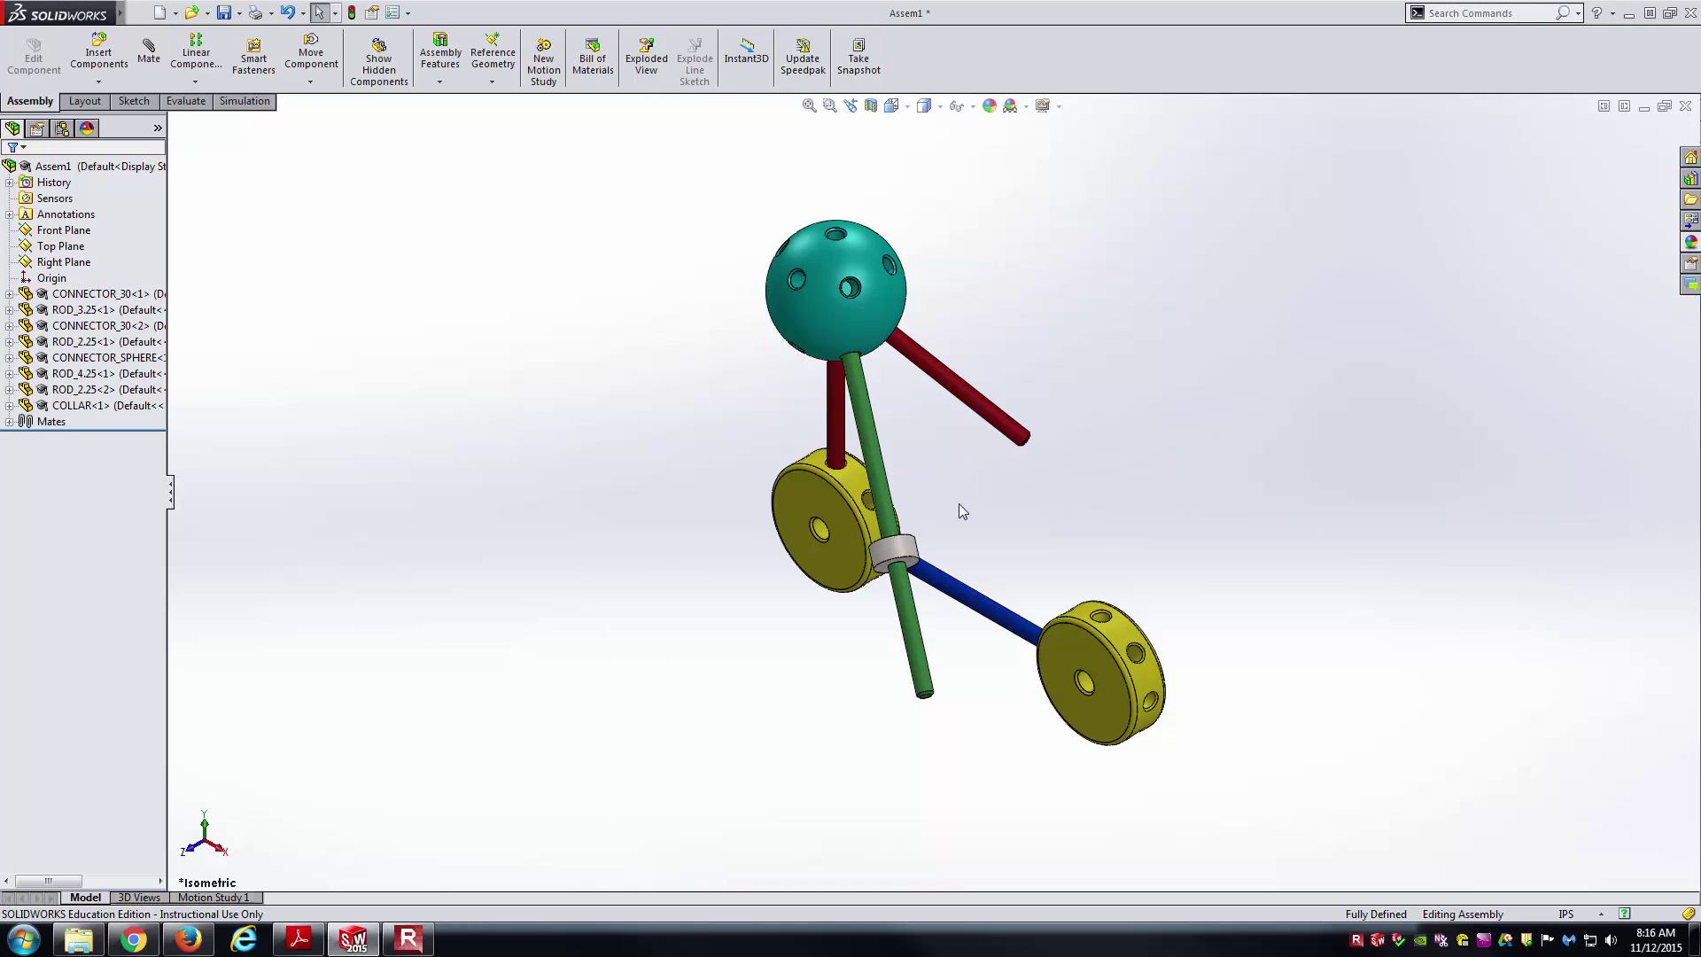
- Place a second copy of the collar in empty space near the free end of the angled red rod
left_click_drag(908, 553, 1098, 400, "ctrl")
left_click(1113, 449)
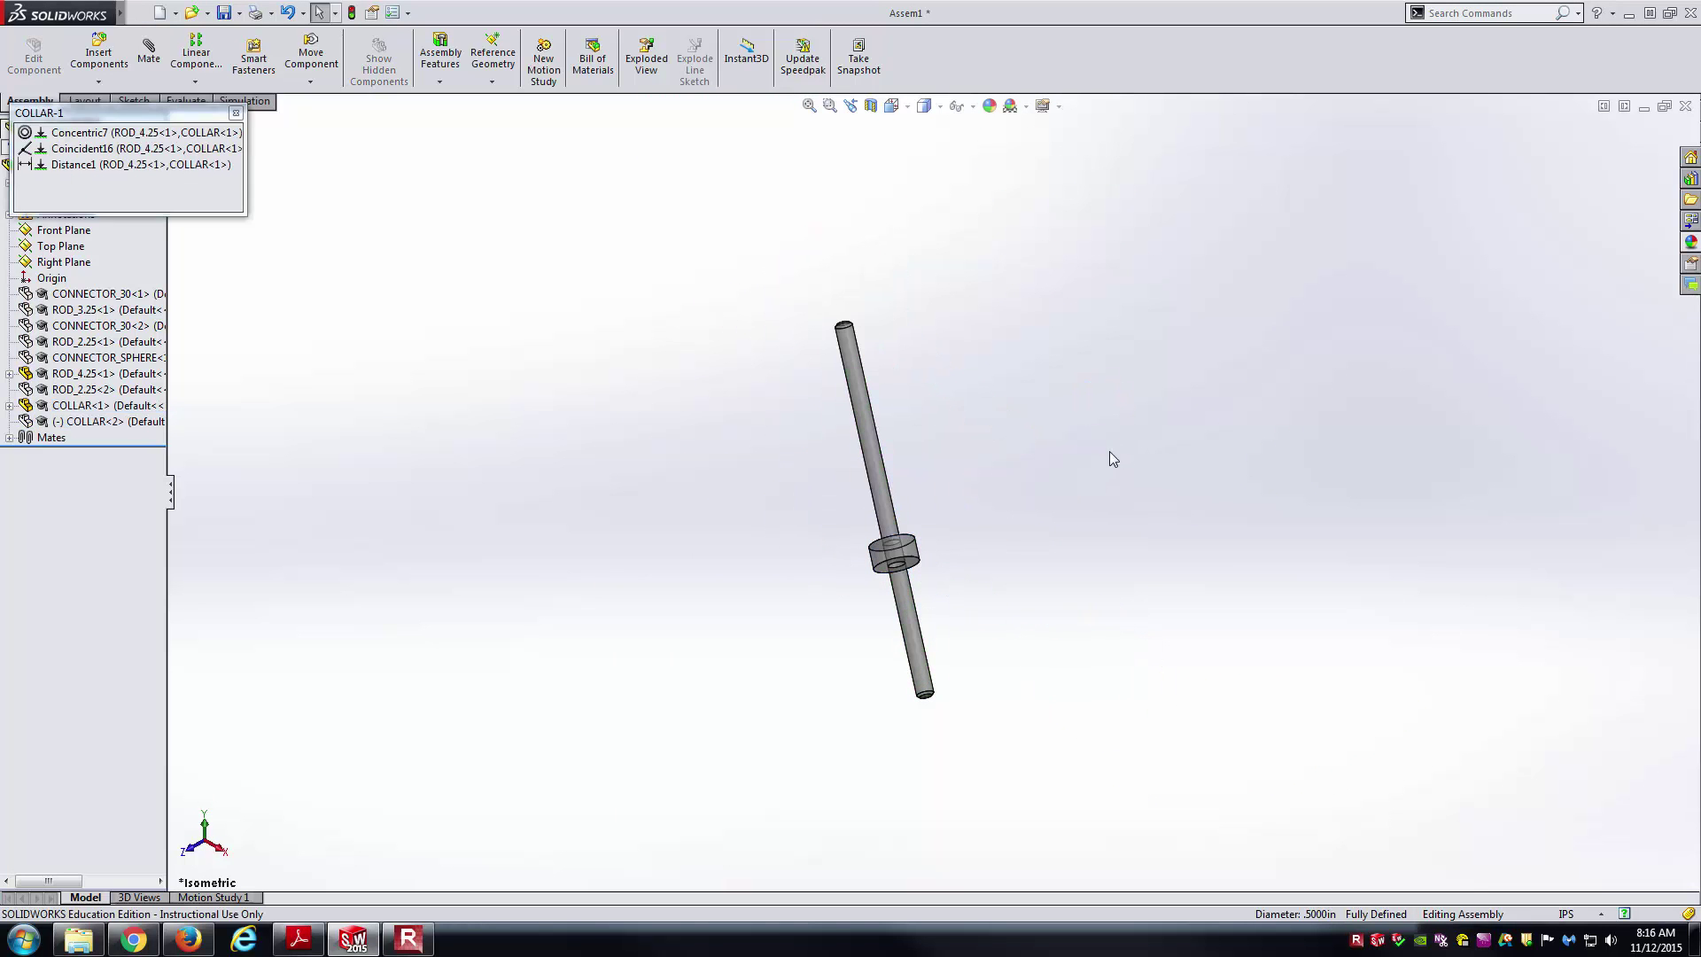
- Undo the last collar copy and place a fresh copy of the collar in empty space near the angled red rod's free end
key("ctrl+z")
left_click(236, 113)
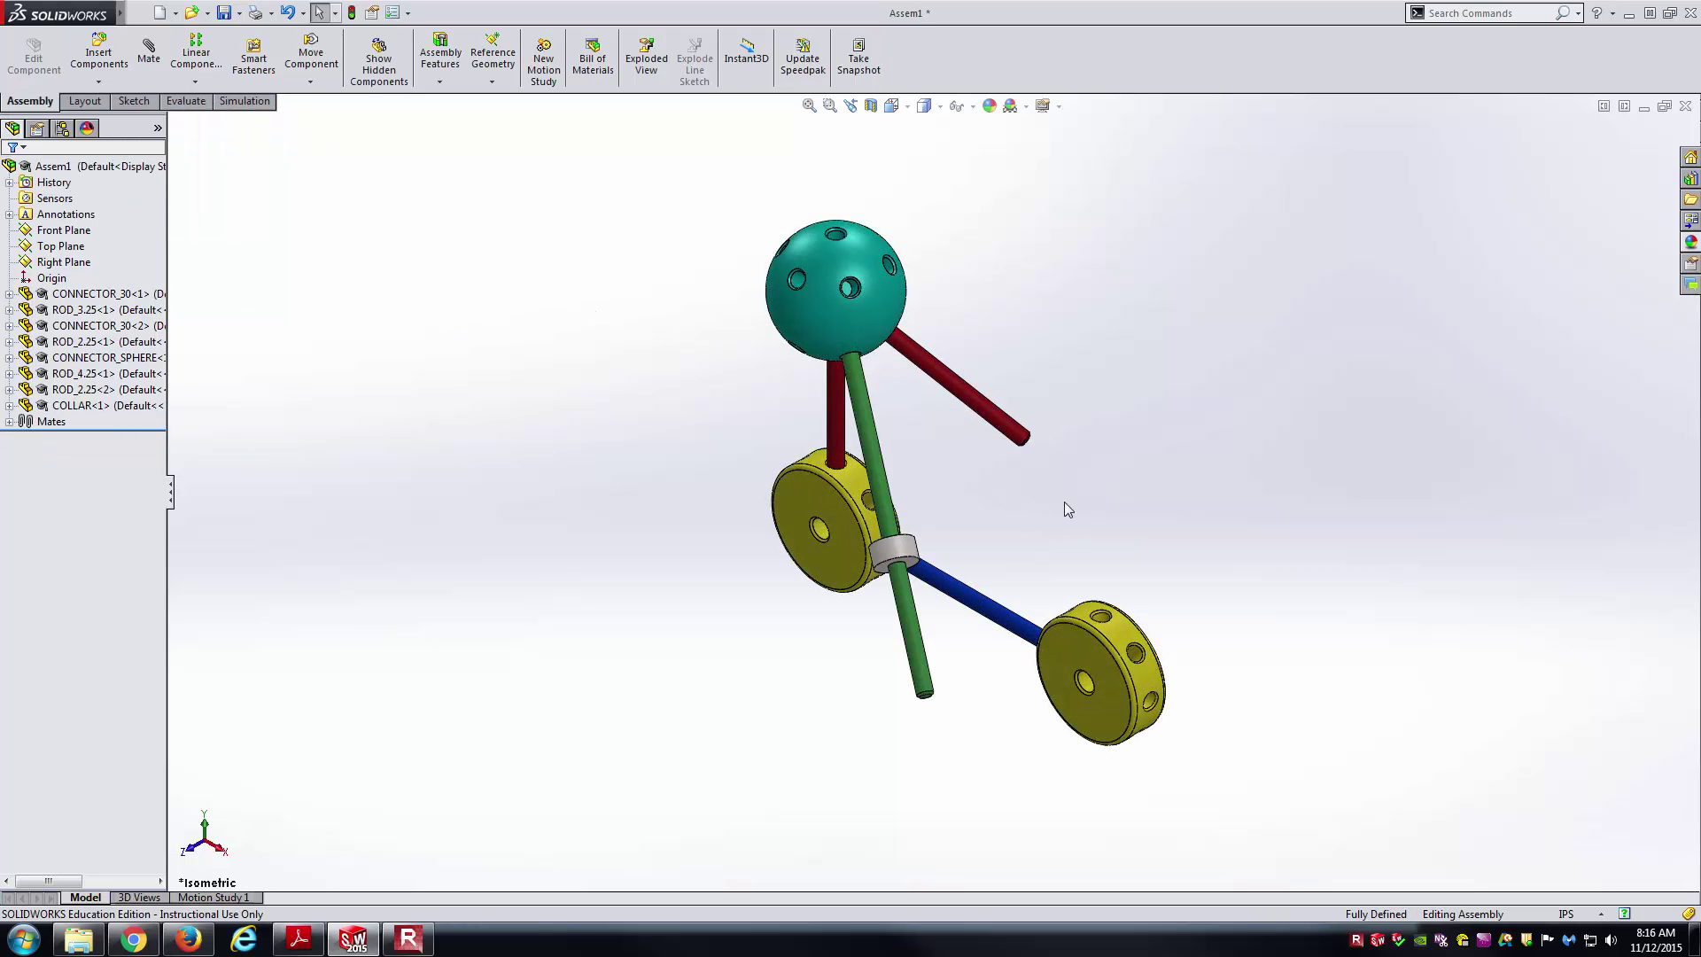
left_click_drag(912, 547, 1149, 396, "ctrl")
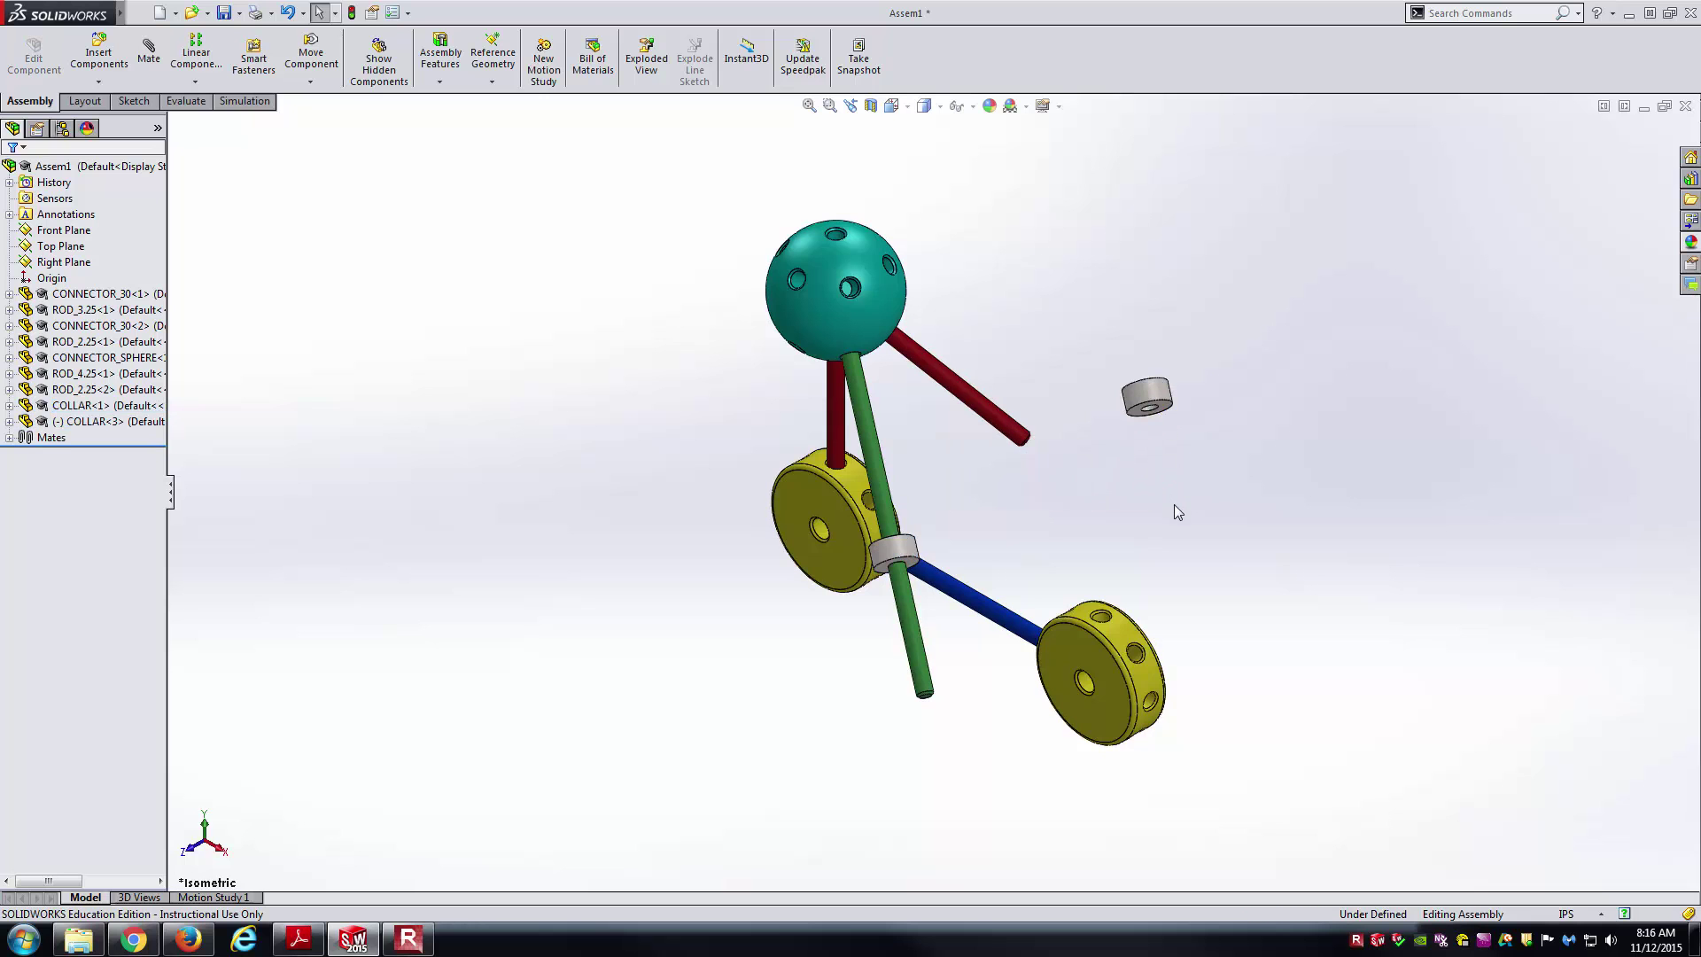
- Add a concentric mate between the angled red rod's cylindrical face and the bore of the second collar
left_click(149, 51)
left_click(1005, 428)
scroll(1145, 403, "down", 6)
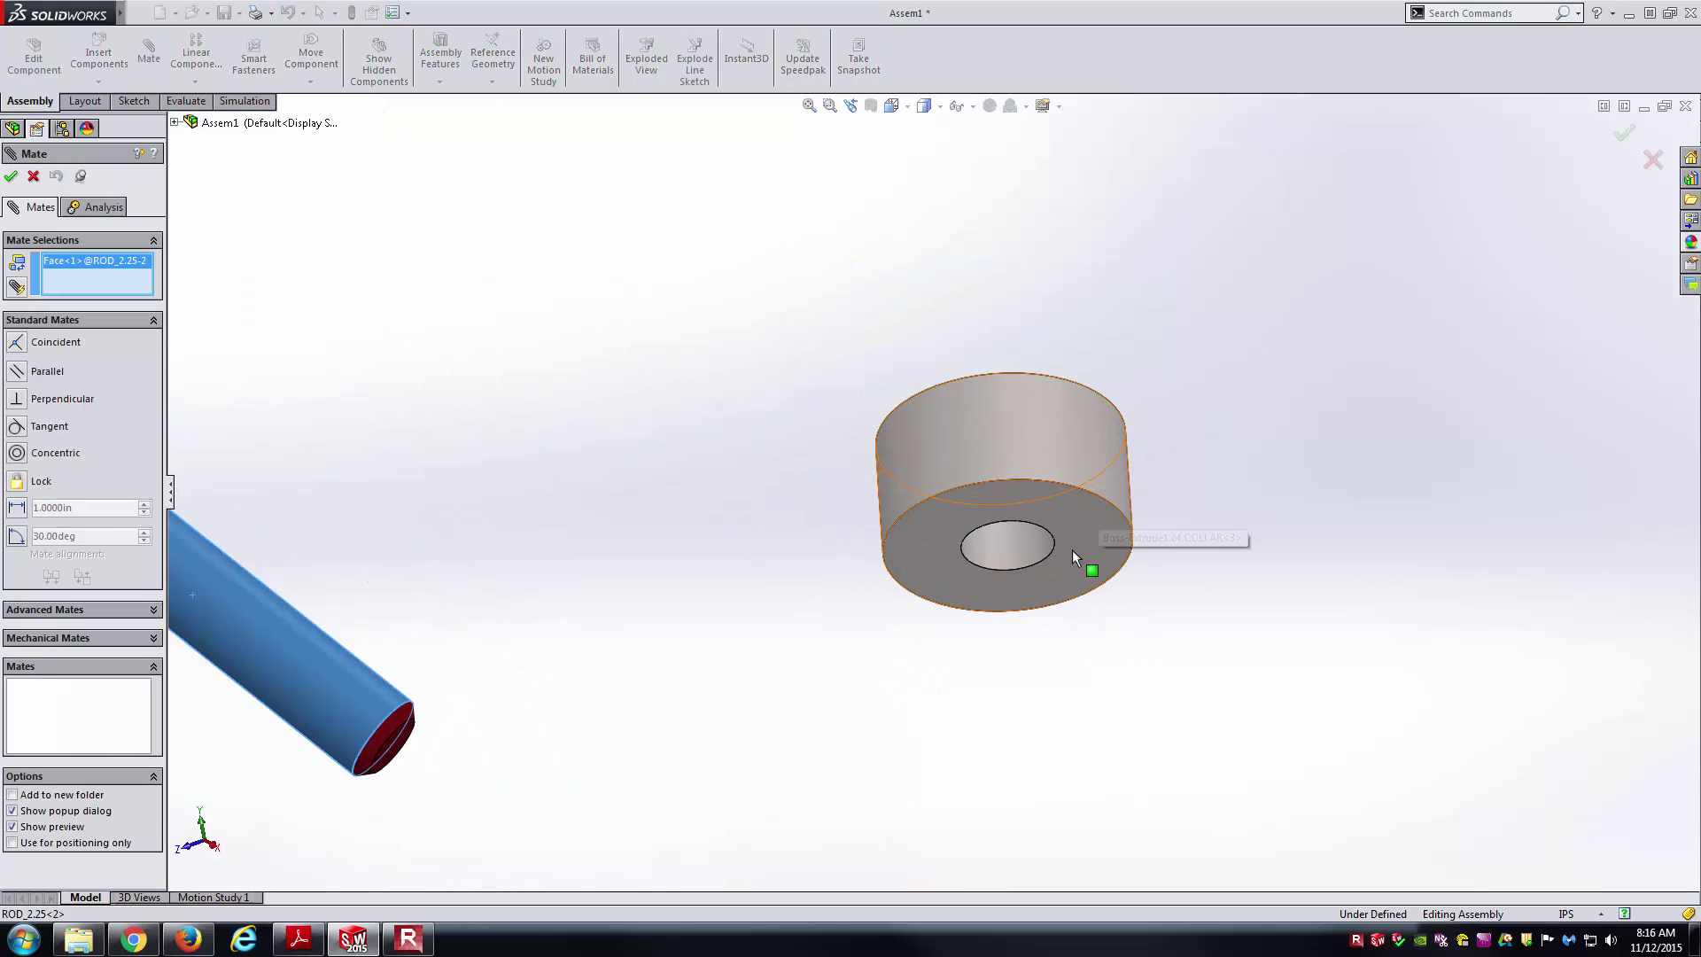
left_click(1018, 544)
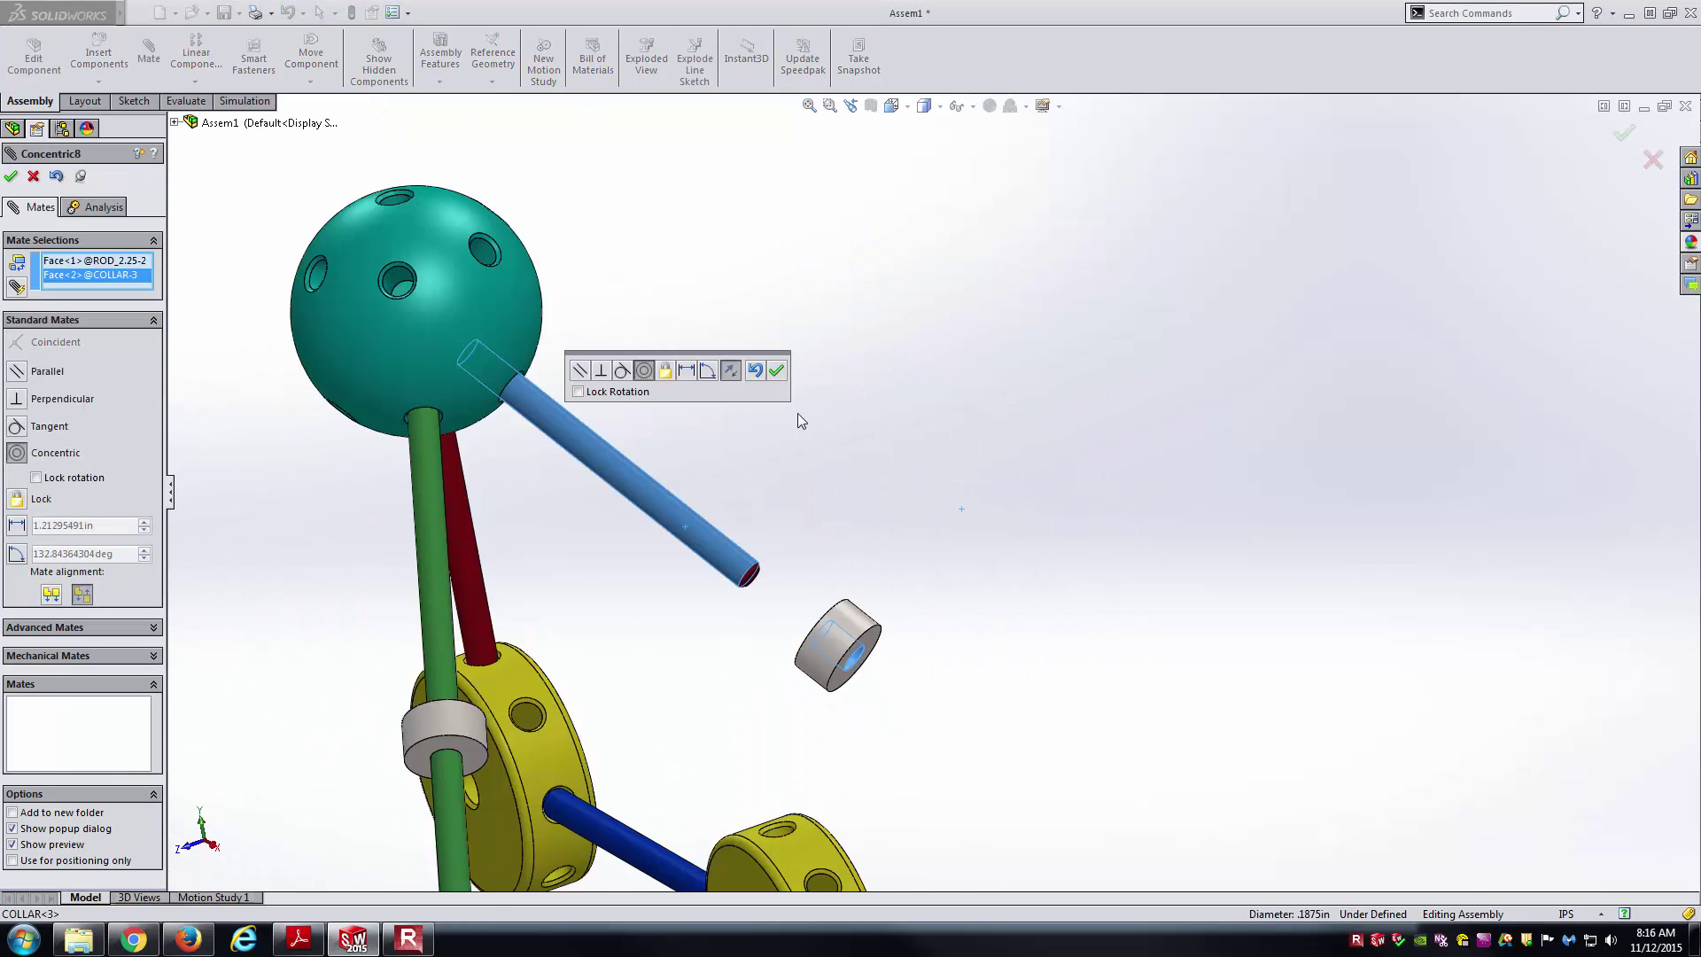
left_click(776, 371)
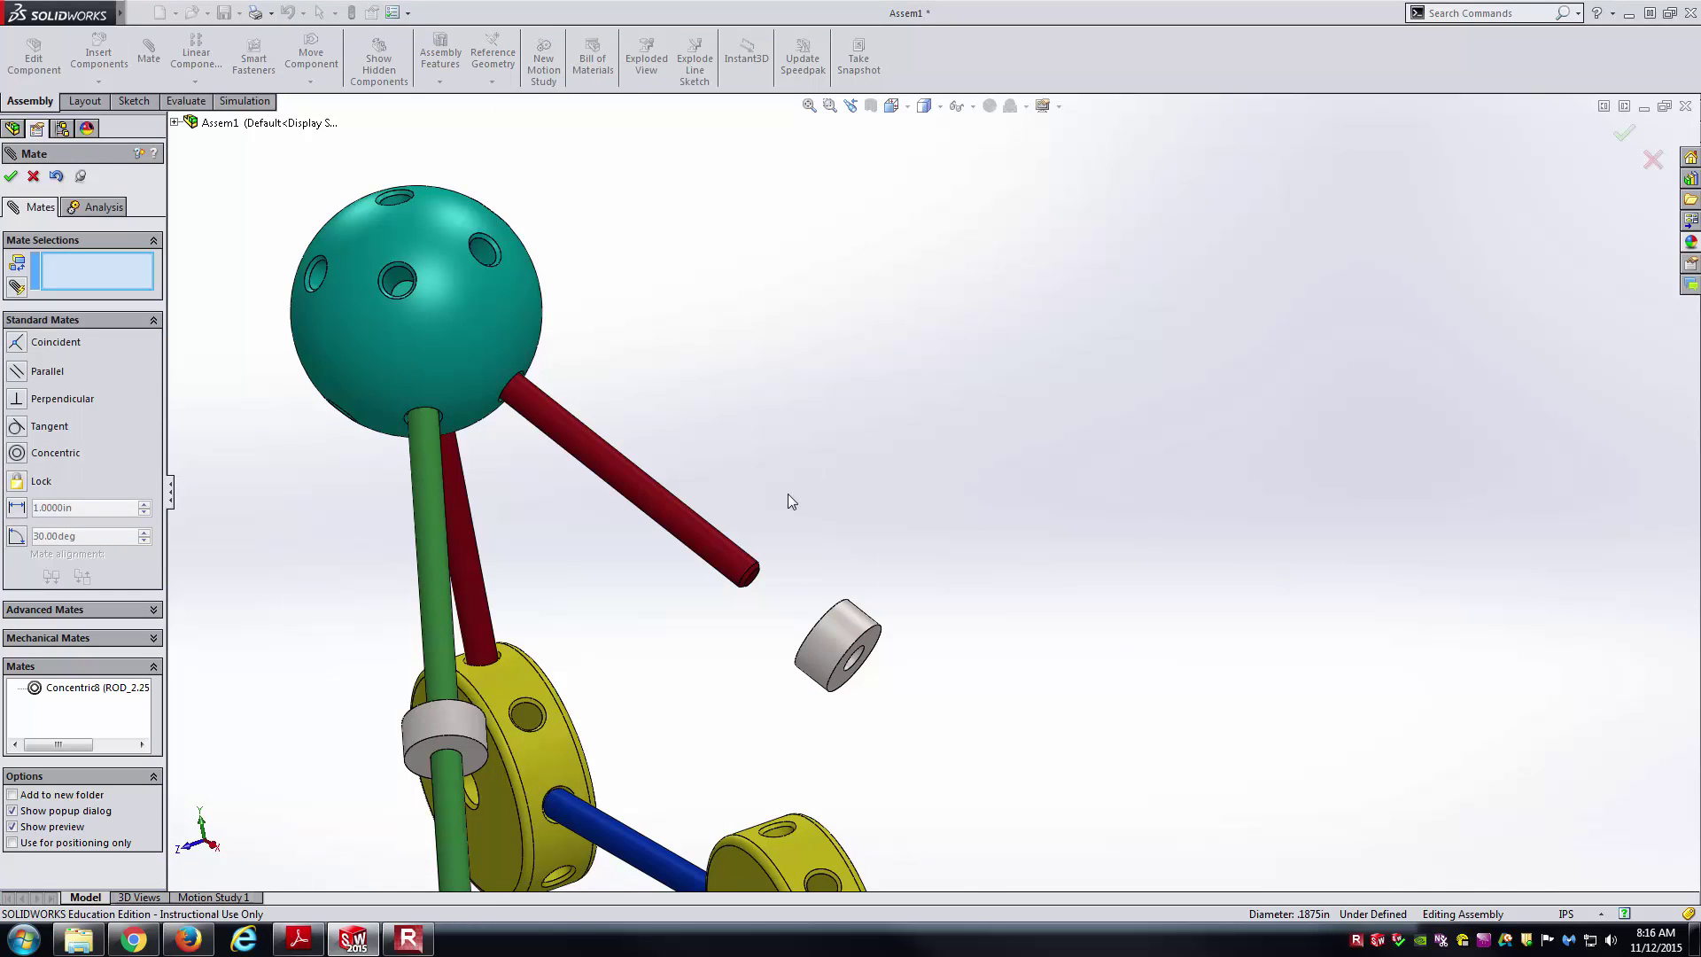
- Add a coincident mate between the second collar's Top Plane and the angled red rod's Top Plane
left_click(174, 123)
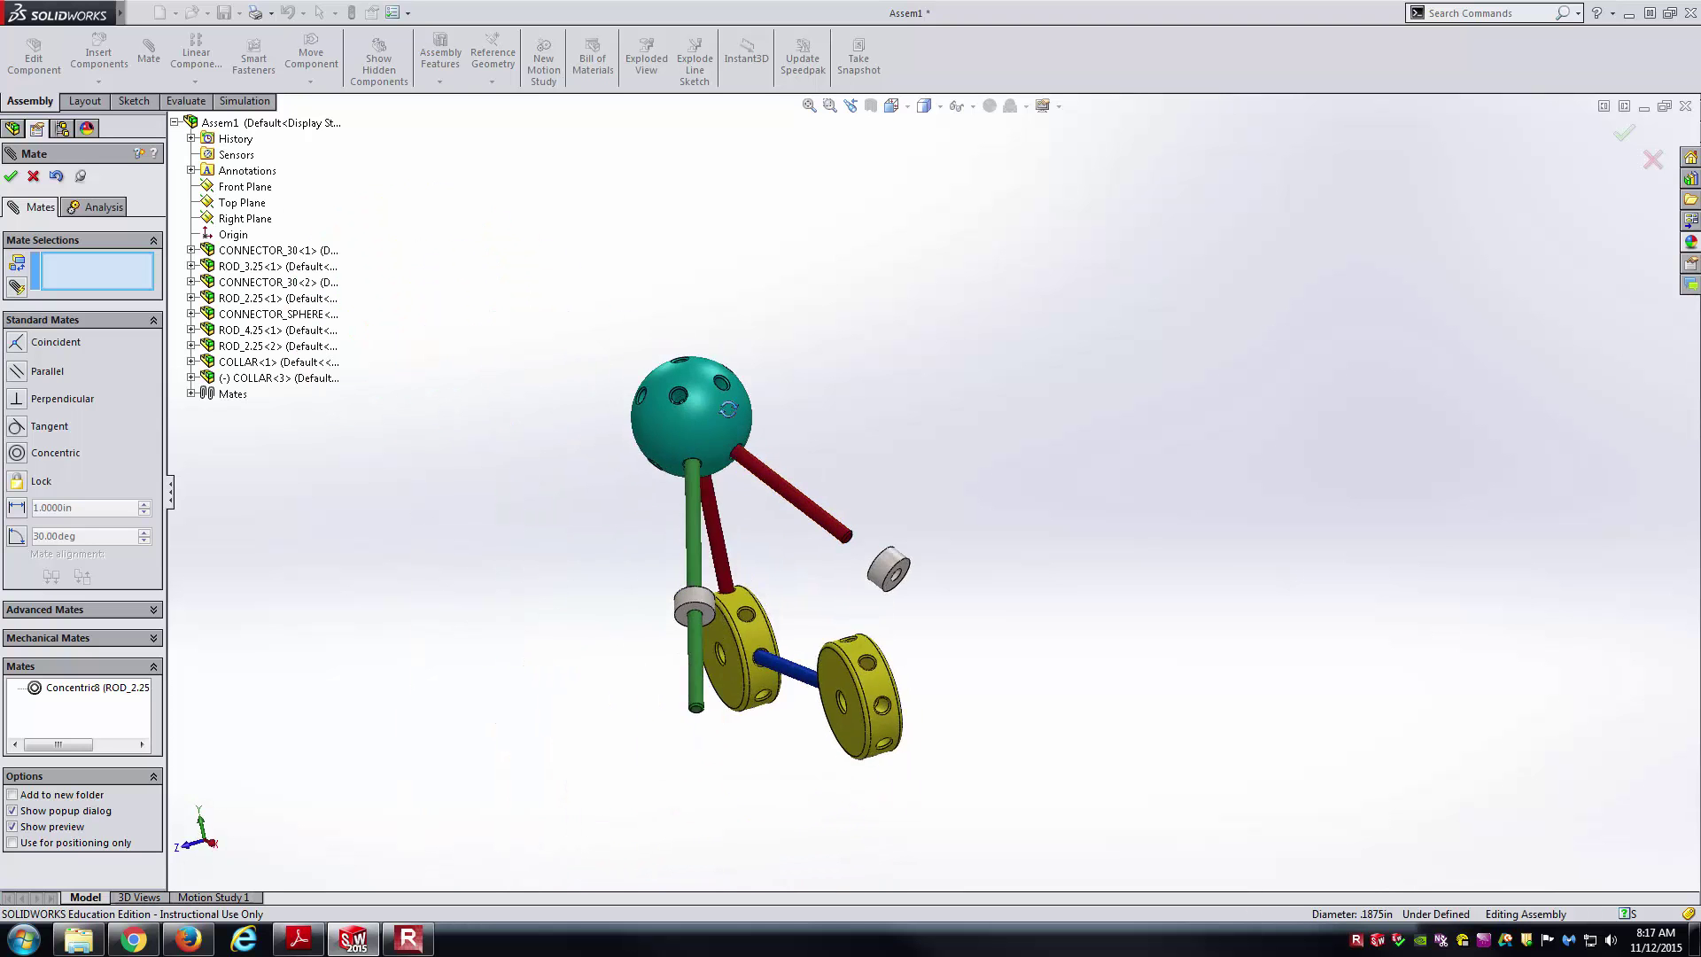
left_click(192, 378)
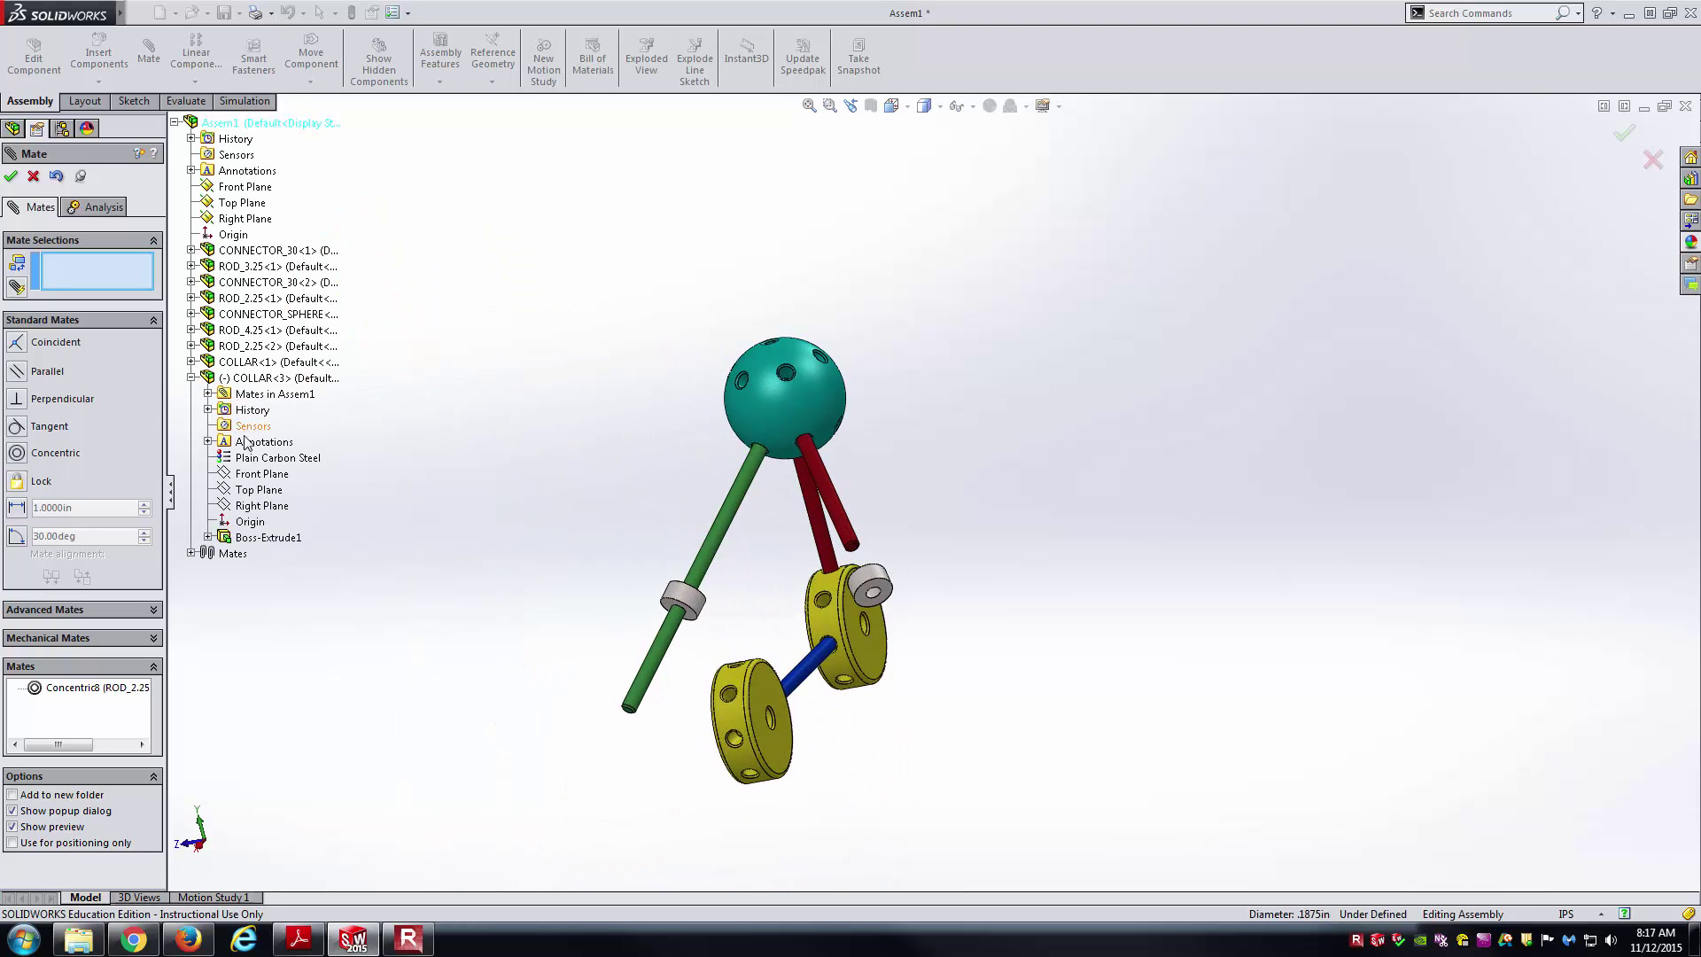
left_click(248, 489)
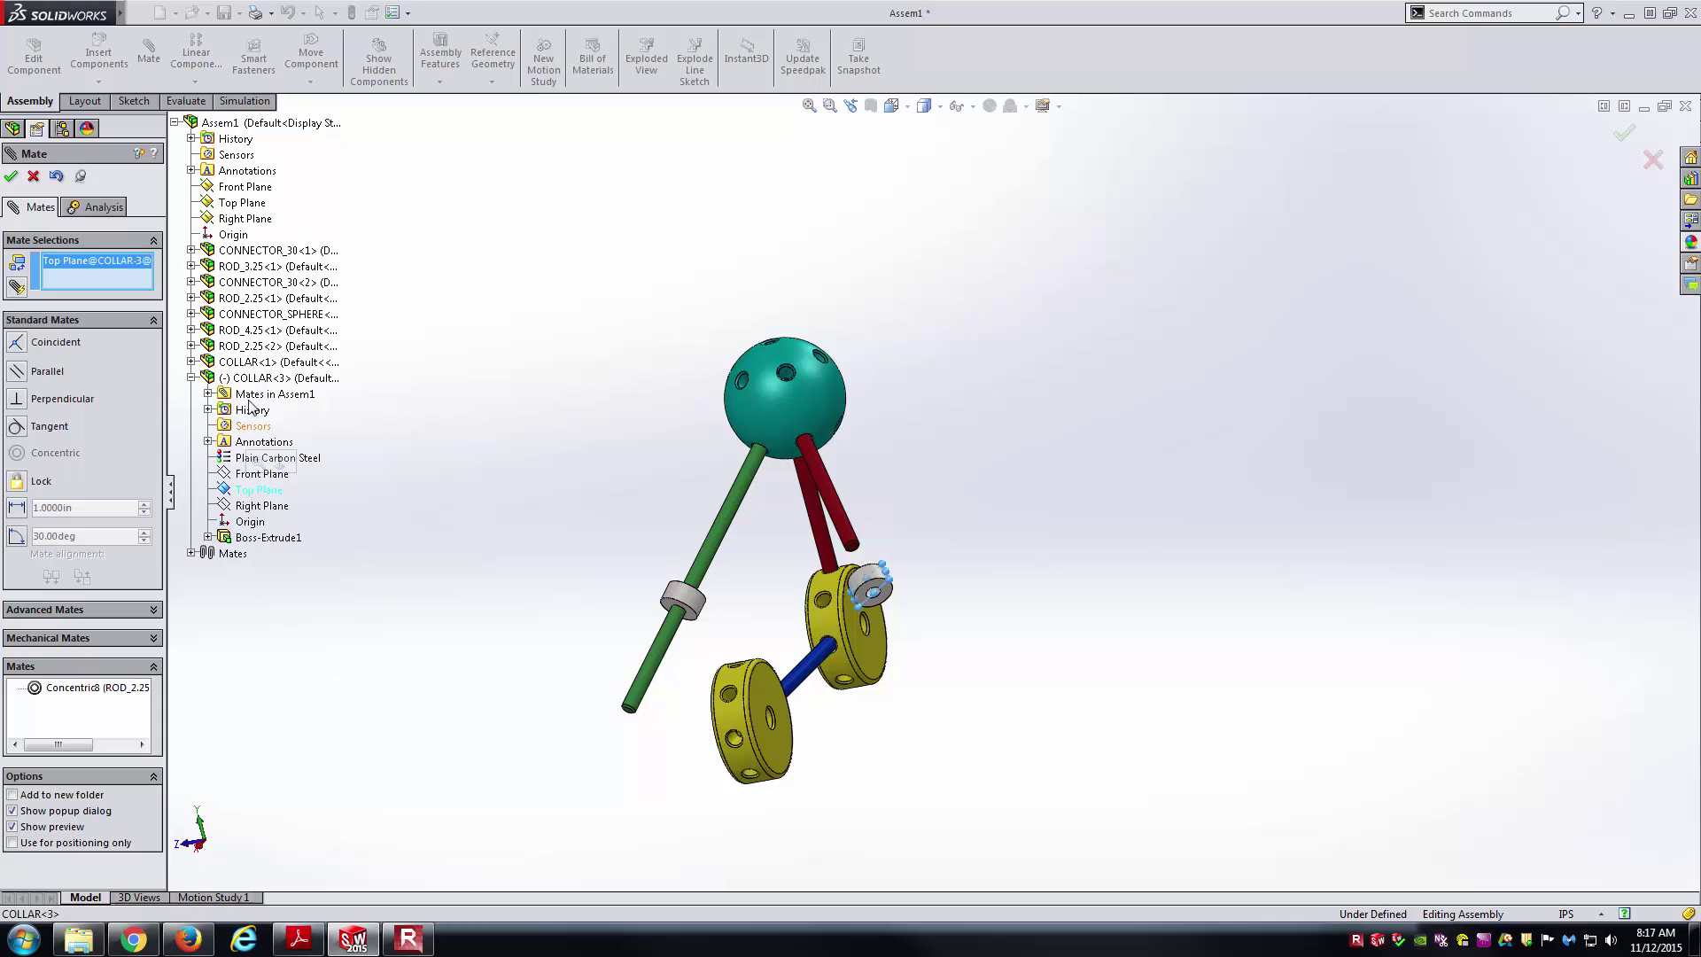
left_click(191, 347)
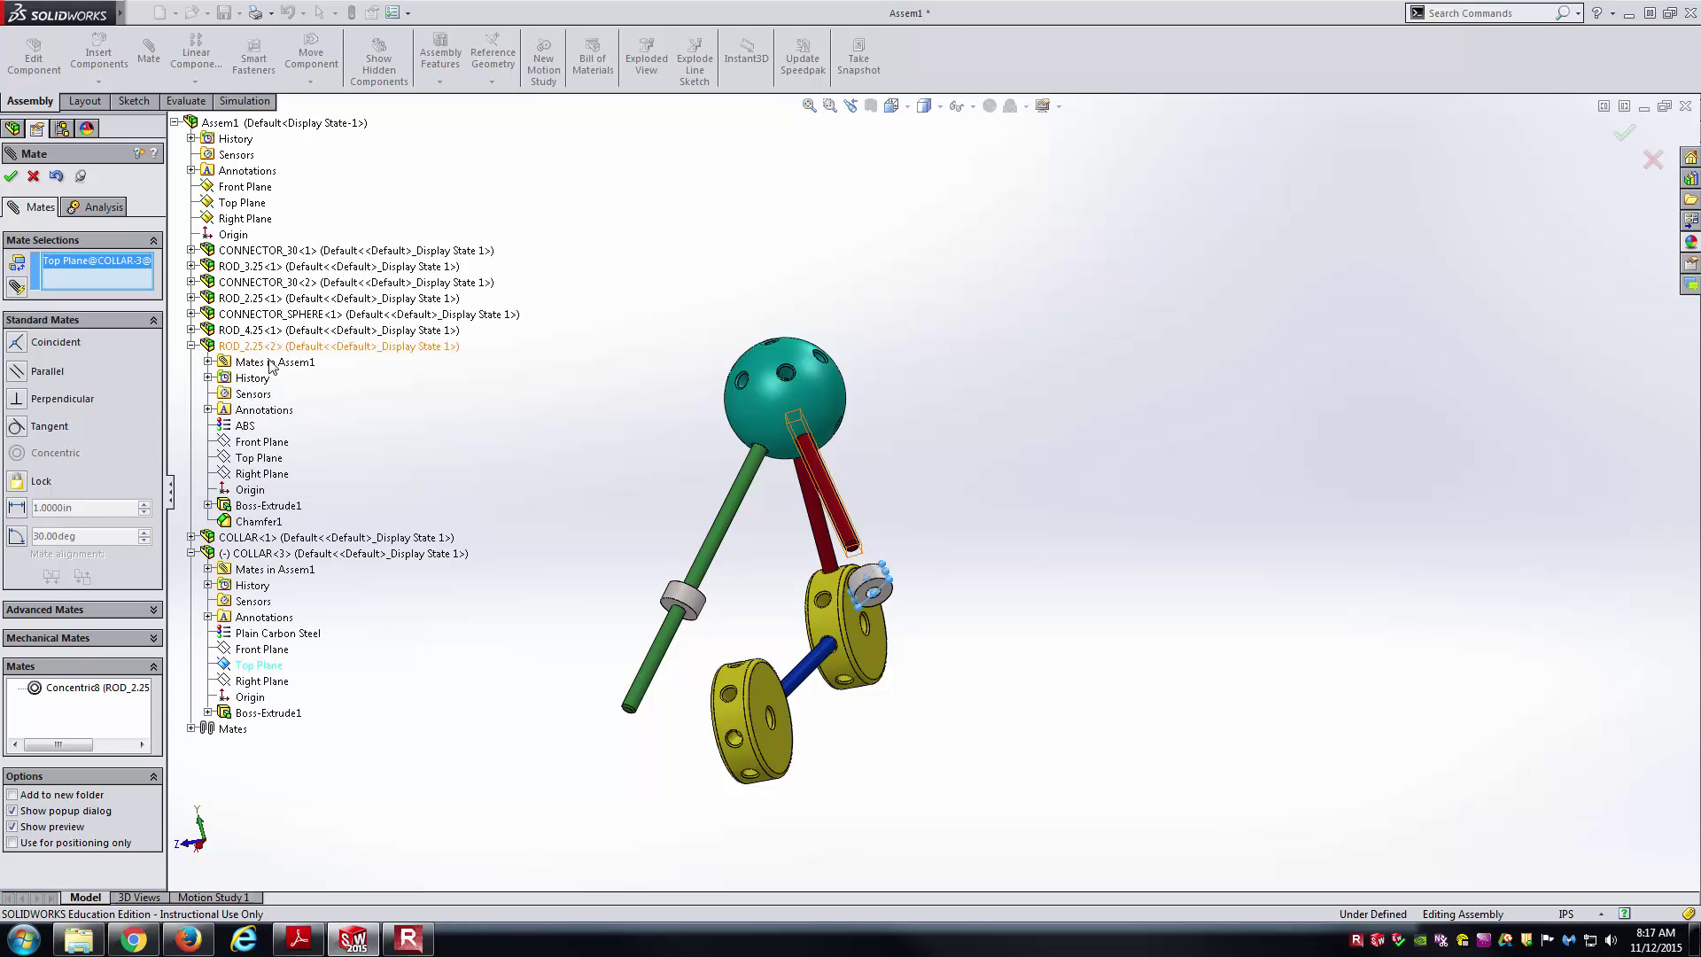
left_click(247, 457)
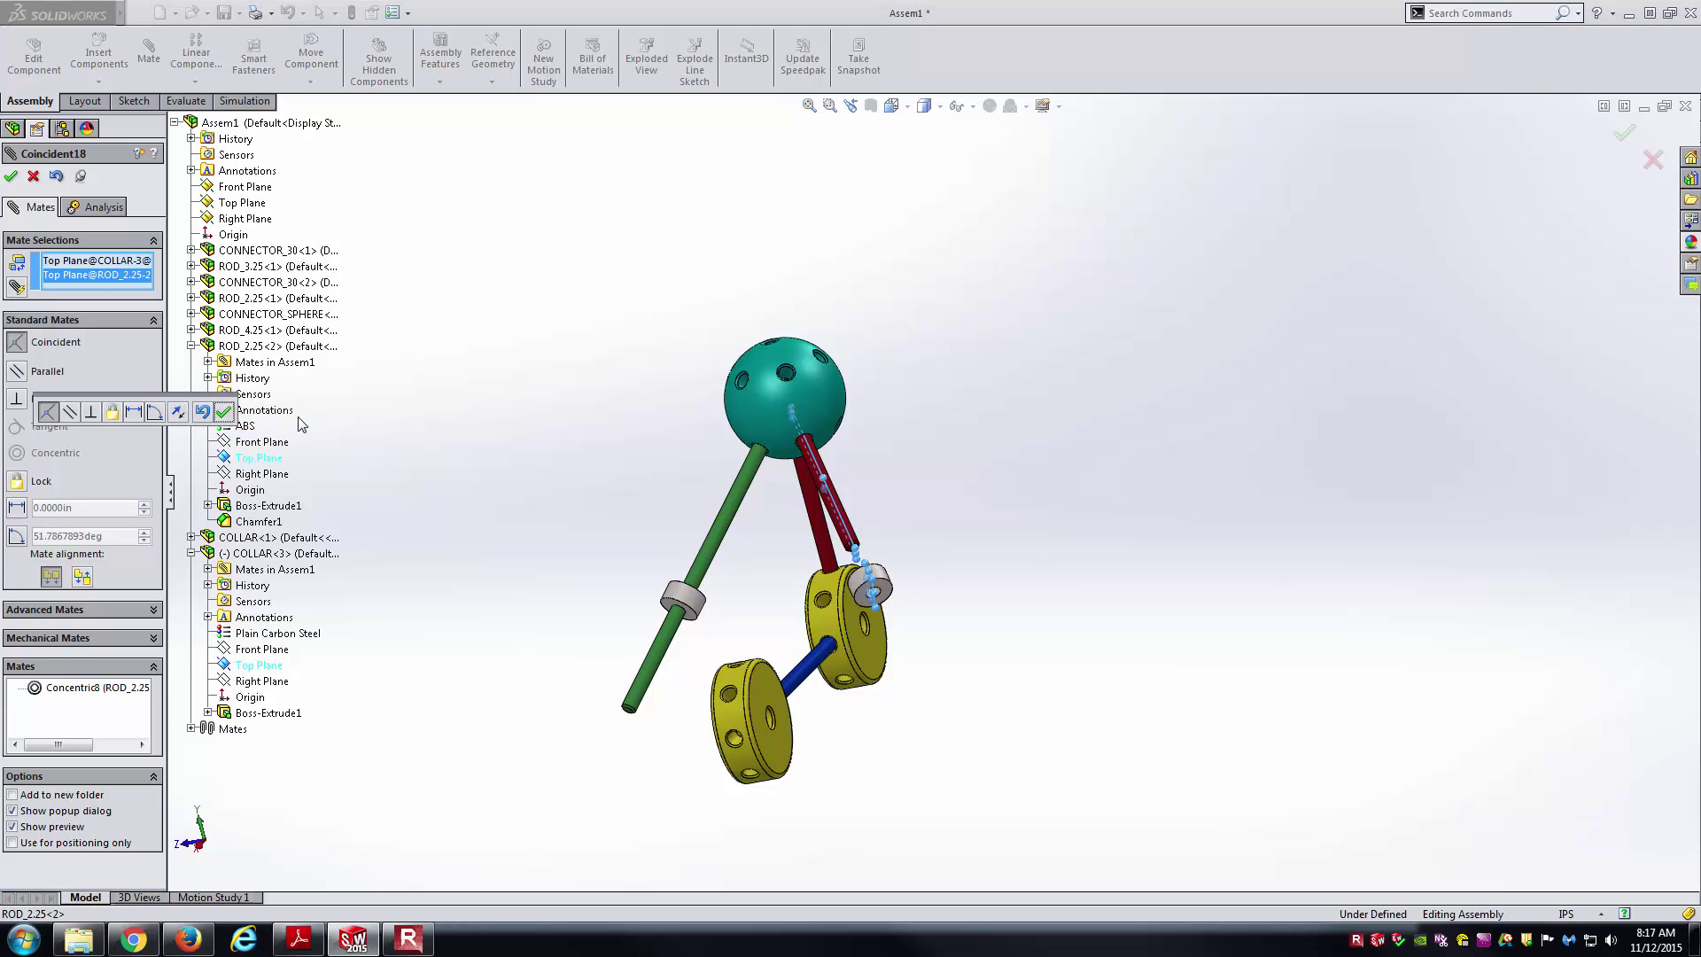
left_click(224, 412)
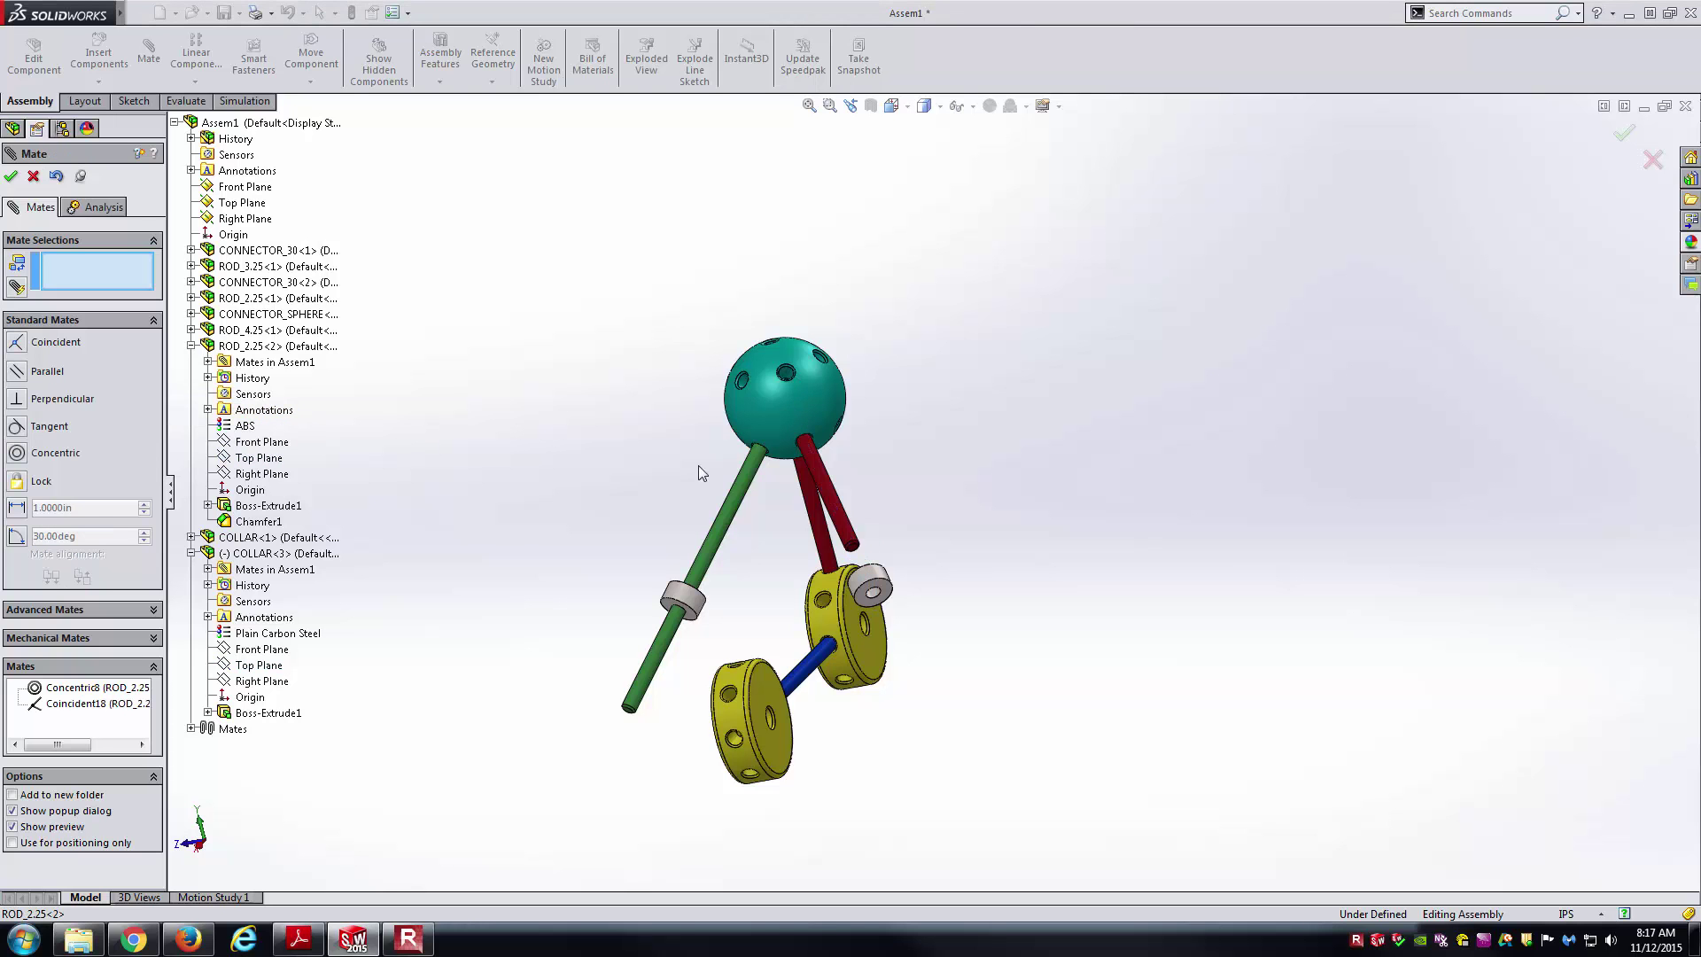
- Slide the second collar onto the angled red rod and look up its required distance from the rod end in the drawing
left_click_drag(868, 574, 837, 501)
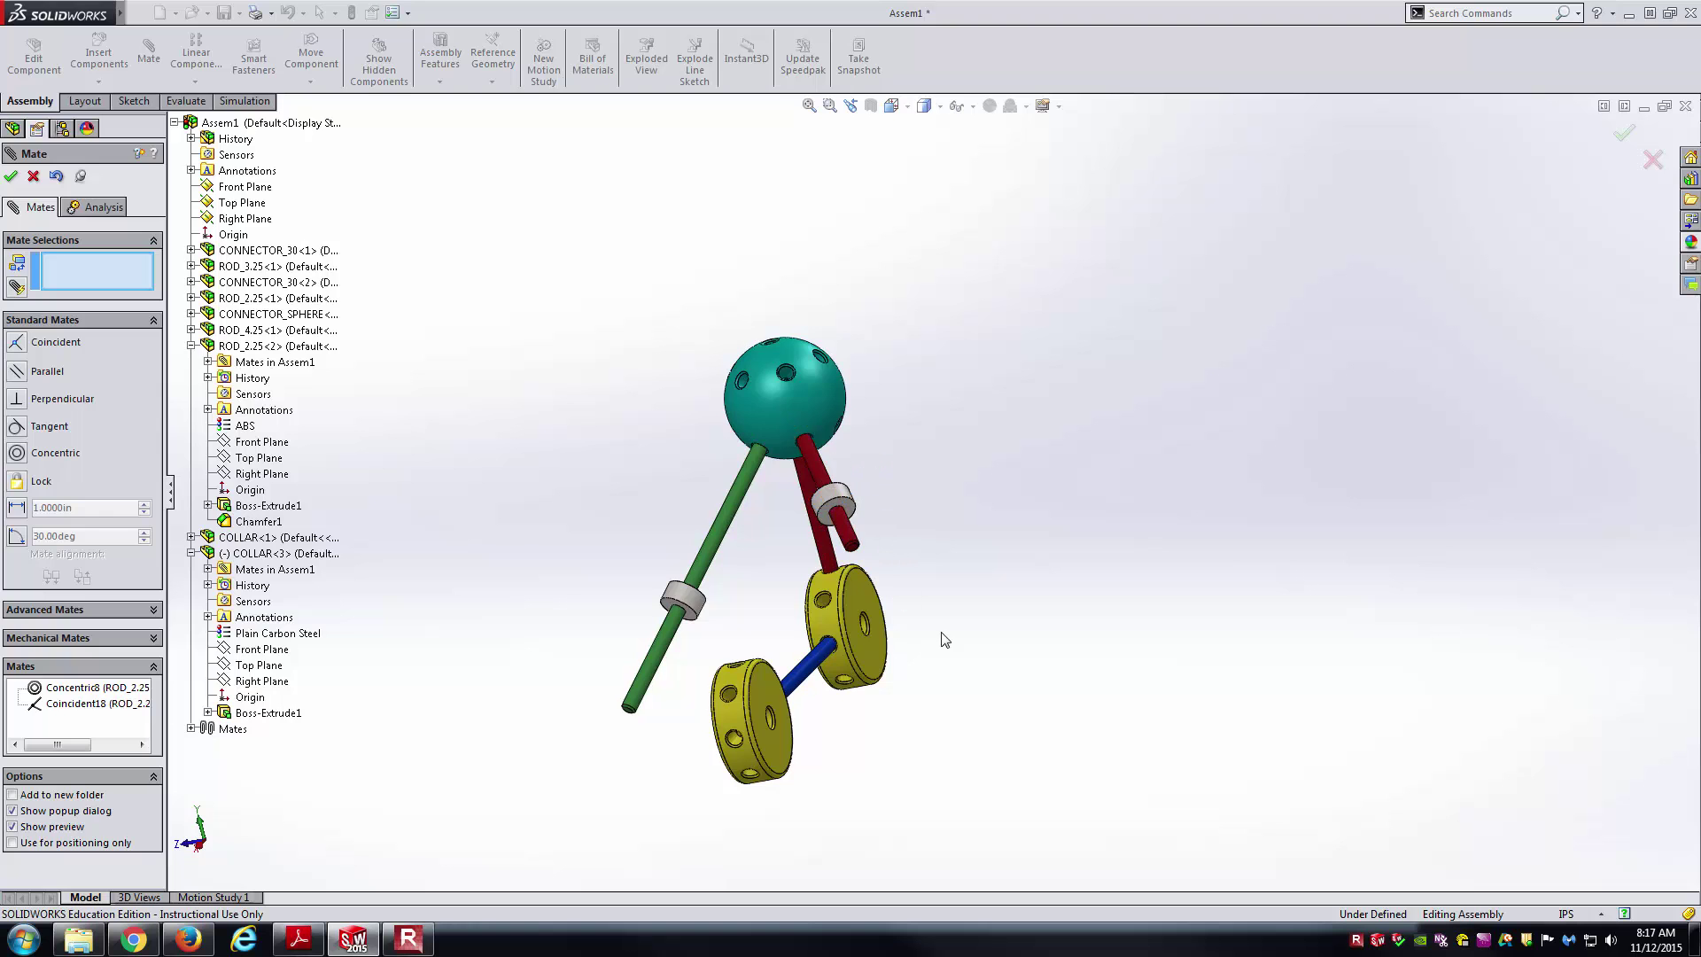
key("alt+Tab")
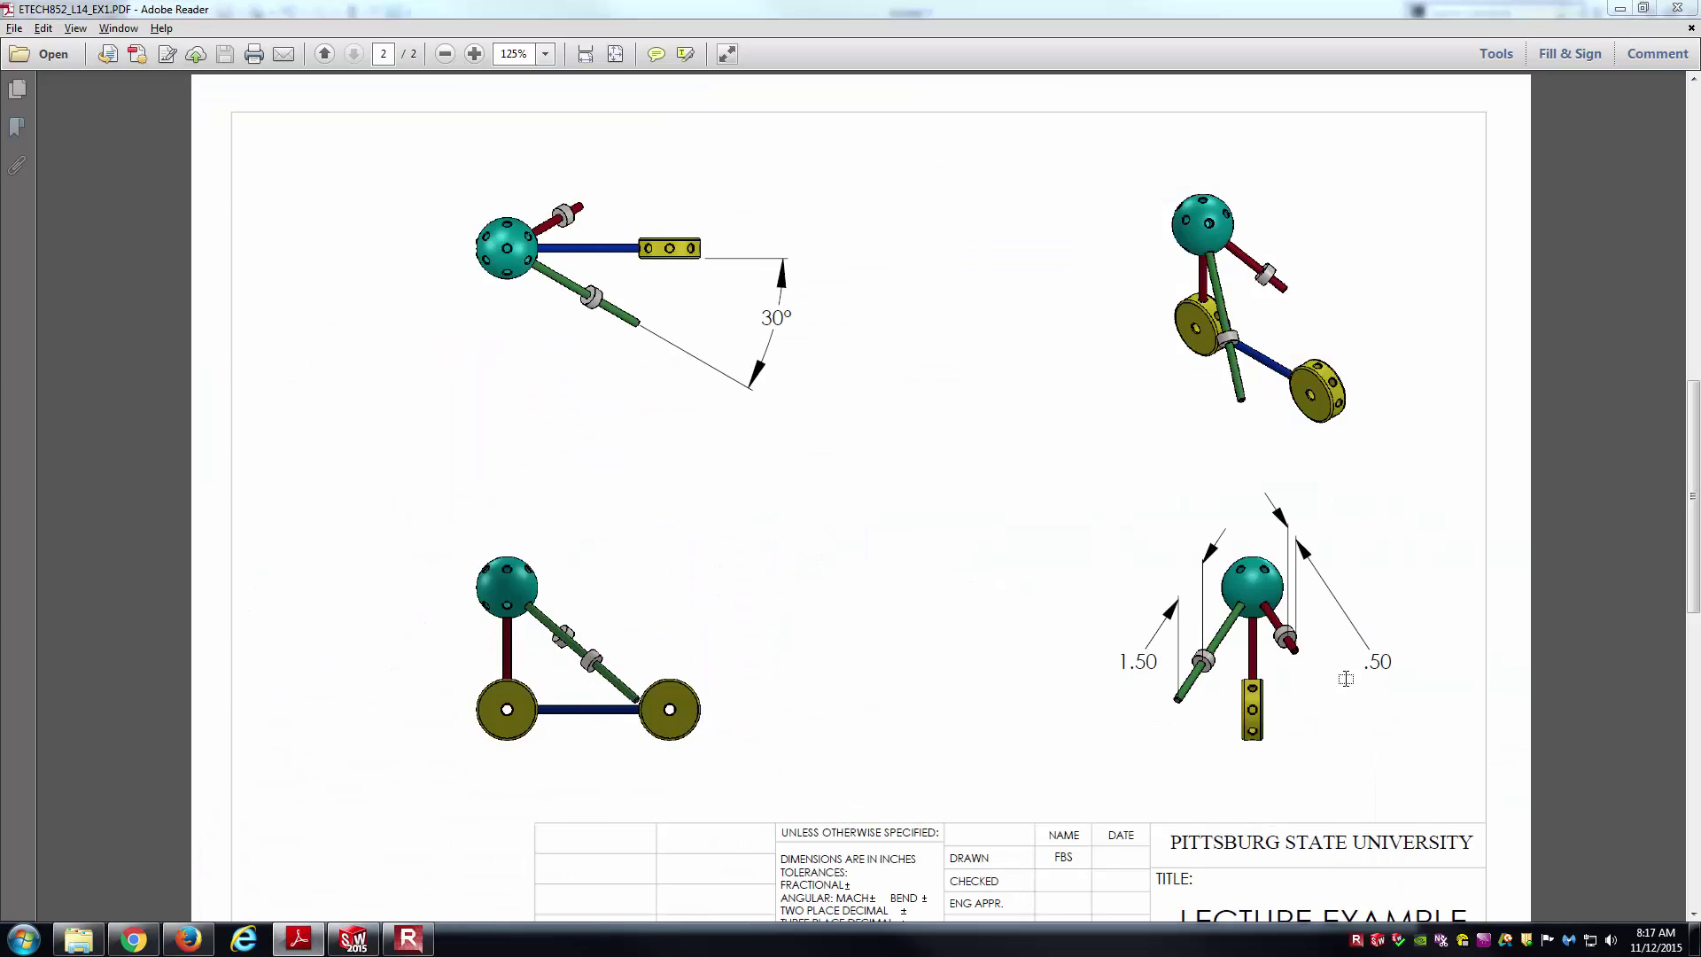
key("alt+Tab")
- Add a 0.50 in distance mate between the angled red rod's free end face and the second collar's outward flat face, and finish mating
scroll(838, 531, "down", 8)
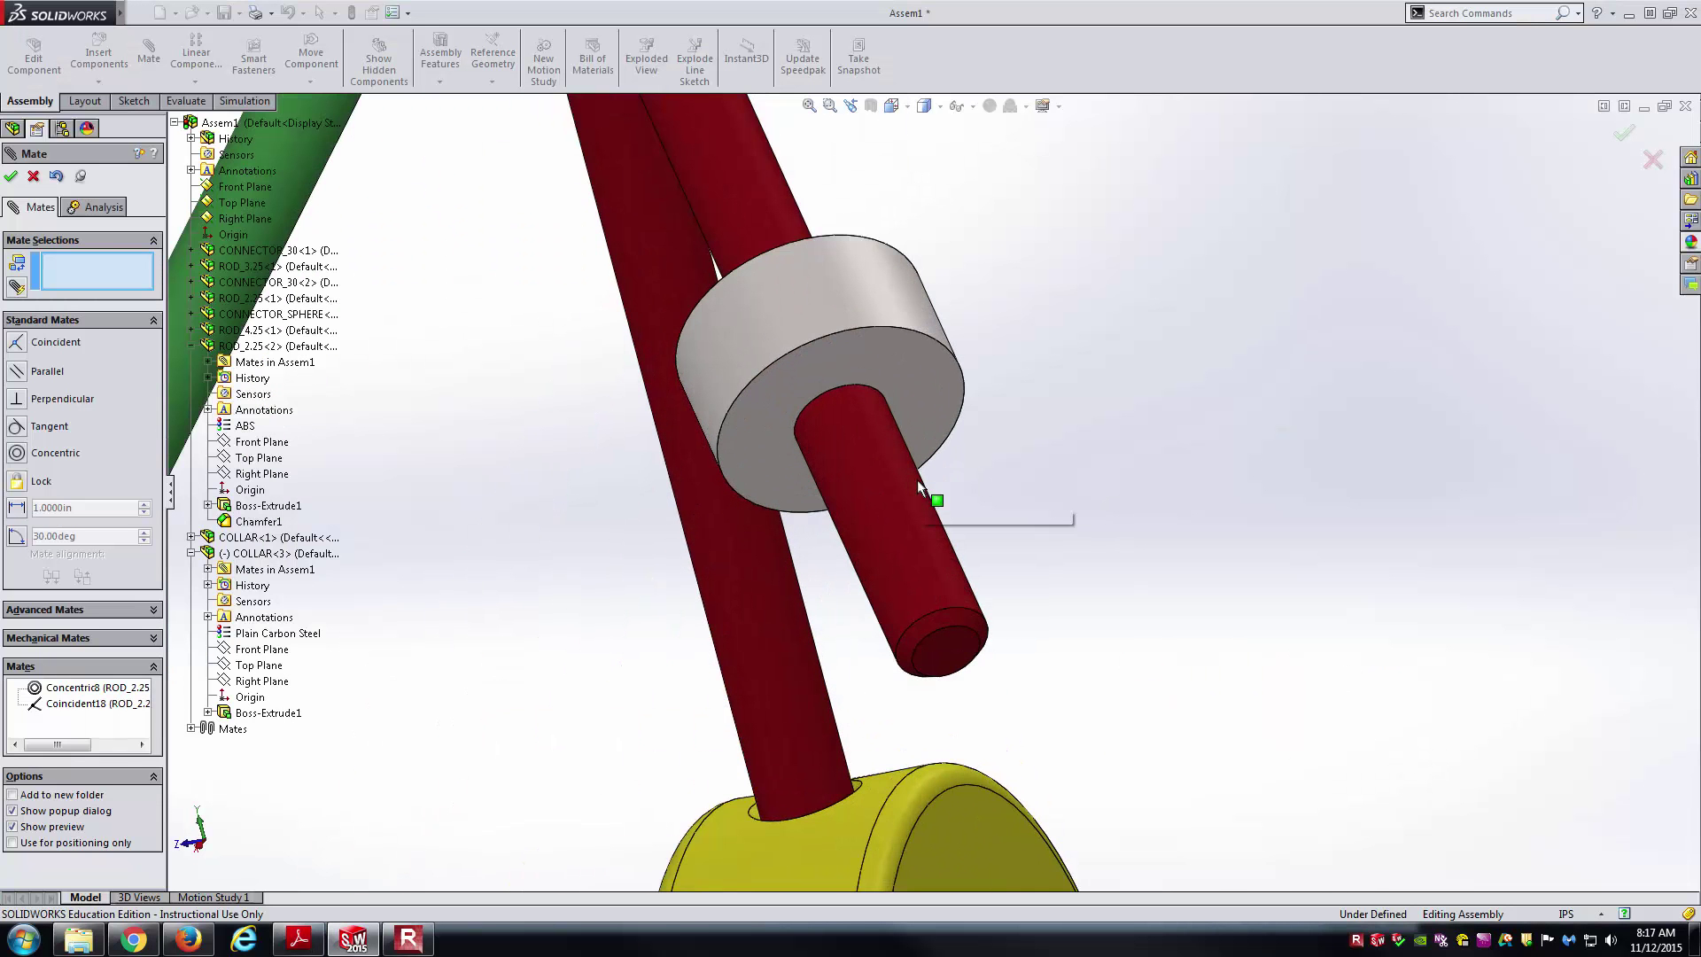
left_click(945, 645)
left_click(928, 385)
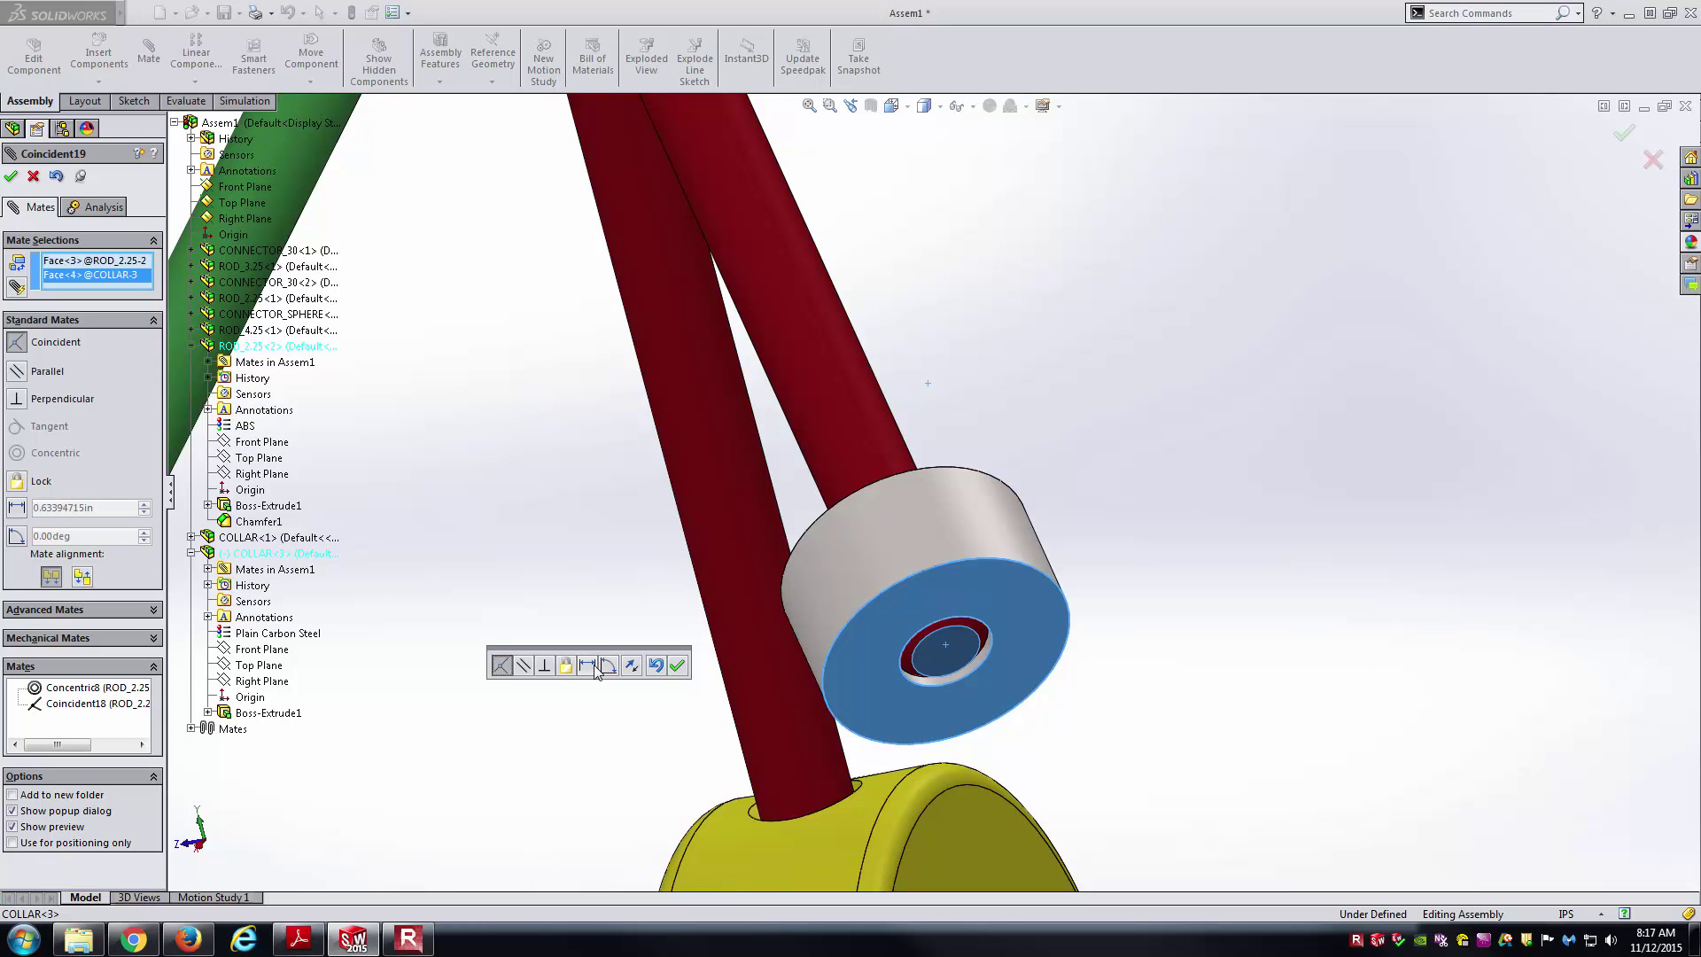
left_click(586, 664)
type("0.50")
key("Return")
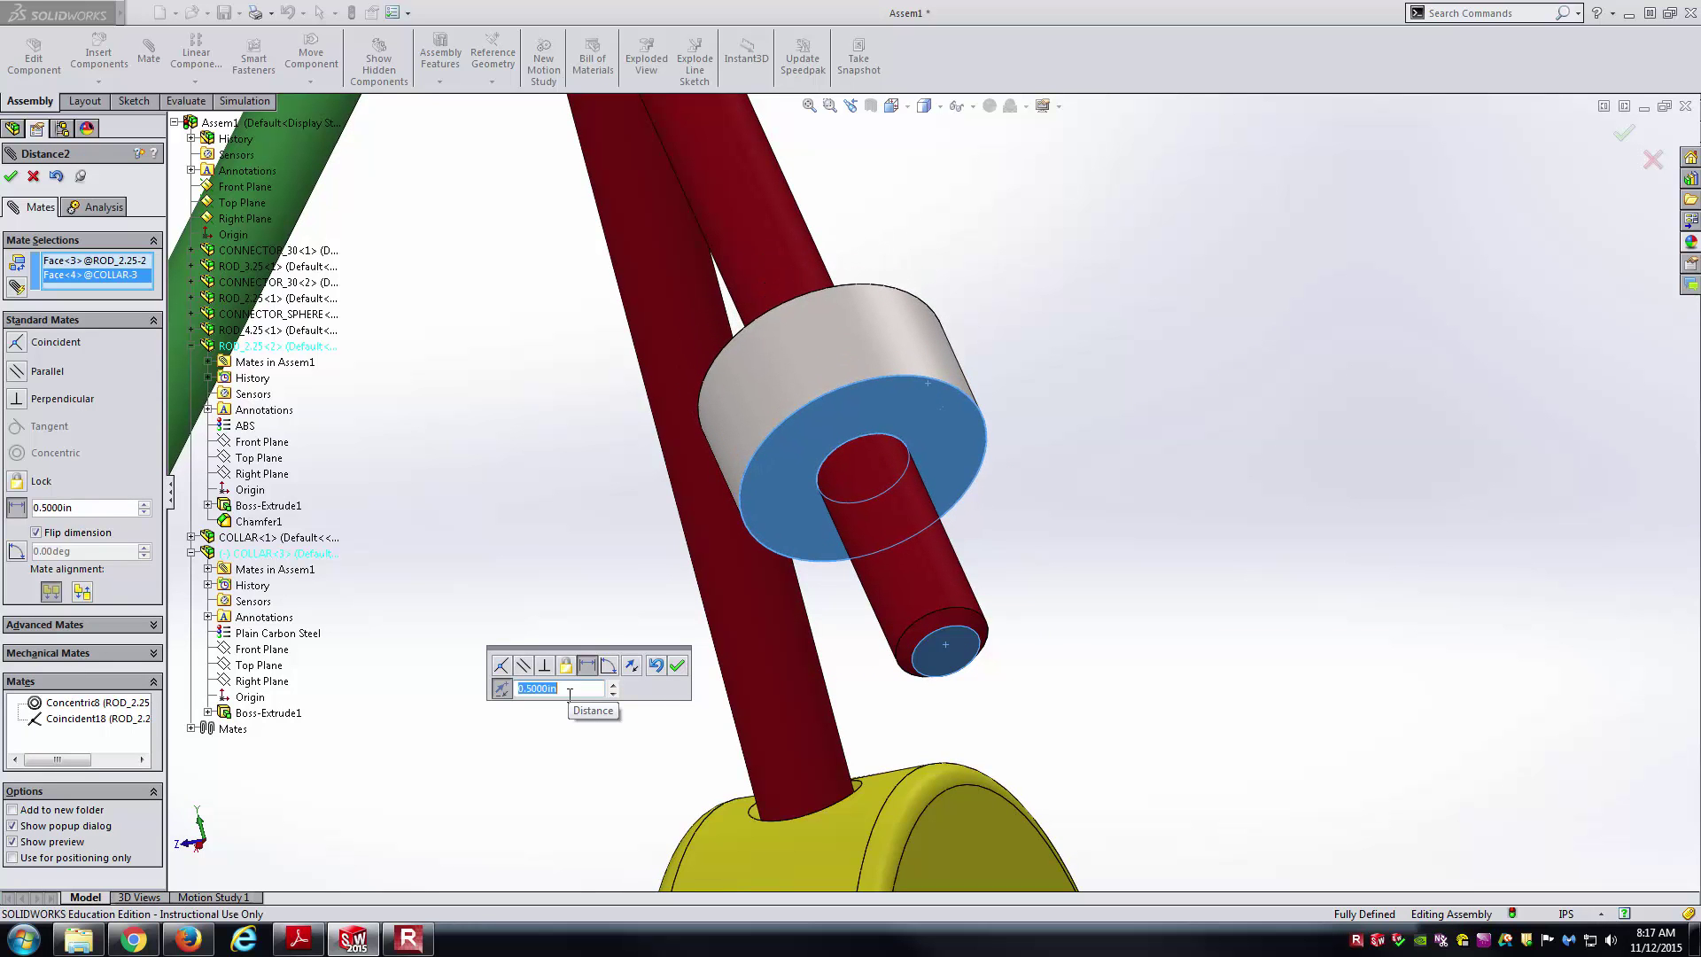
left_click(677, 665)
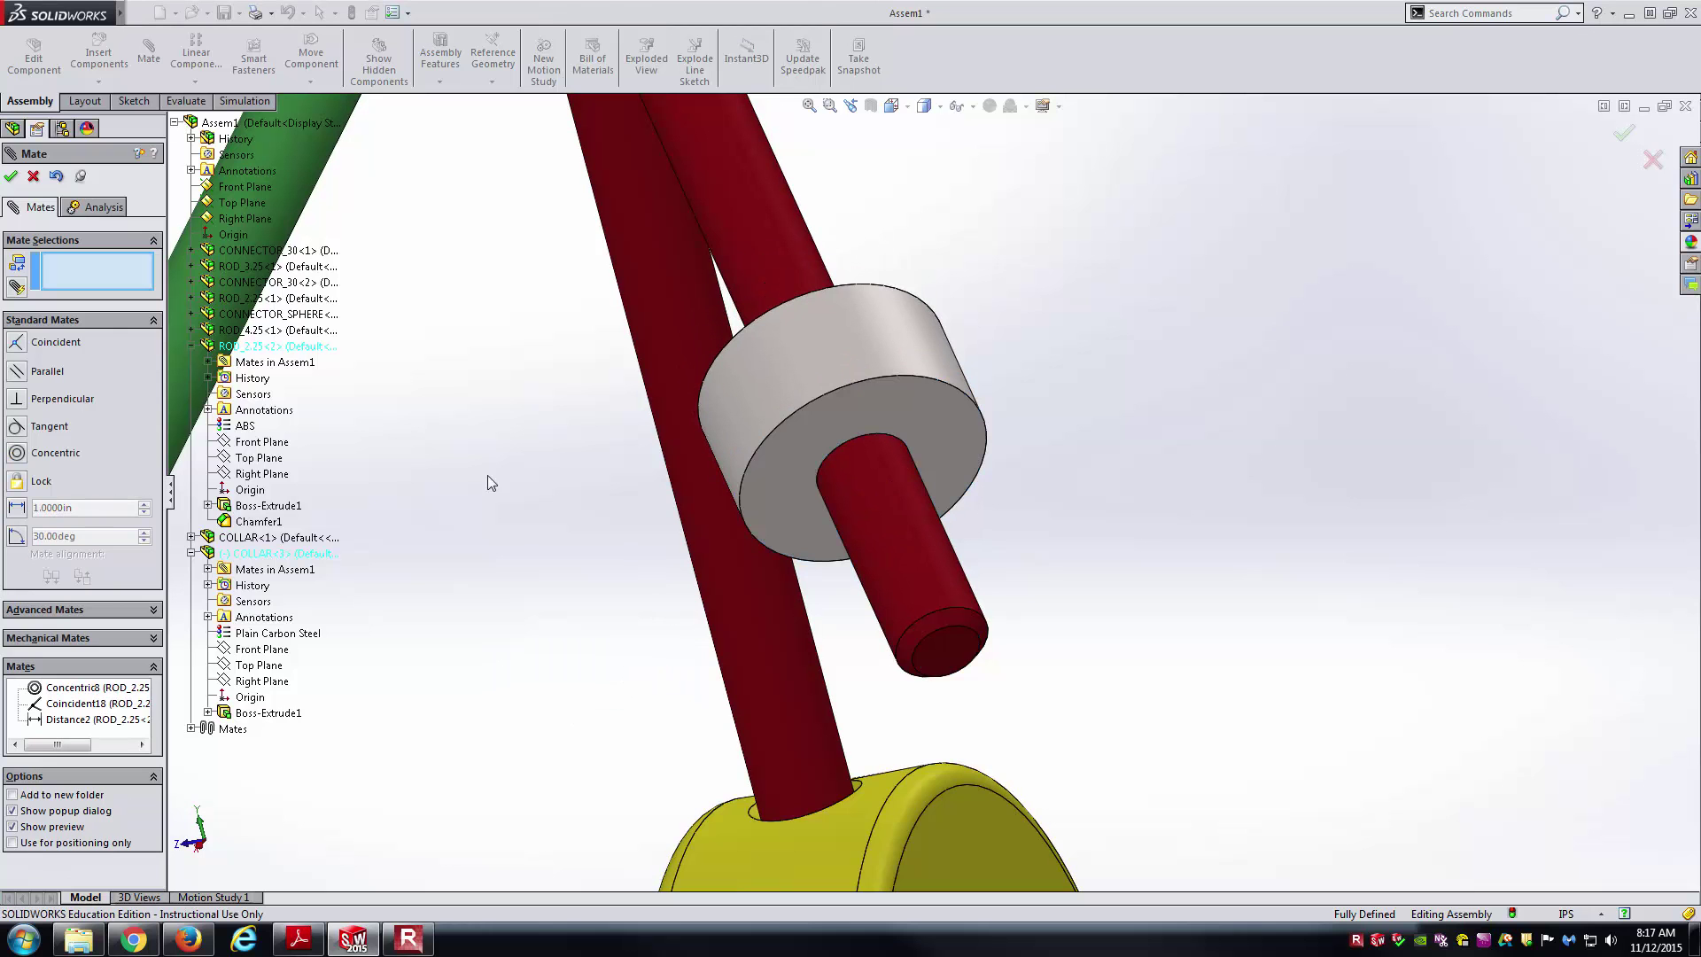
left_click(11, 176)
- Restore the isometric view and collapse the angled red rod and the second collar in the feature tree
key("ctrl+7")
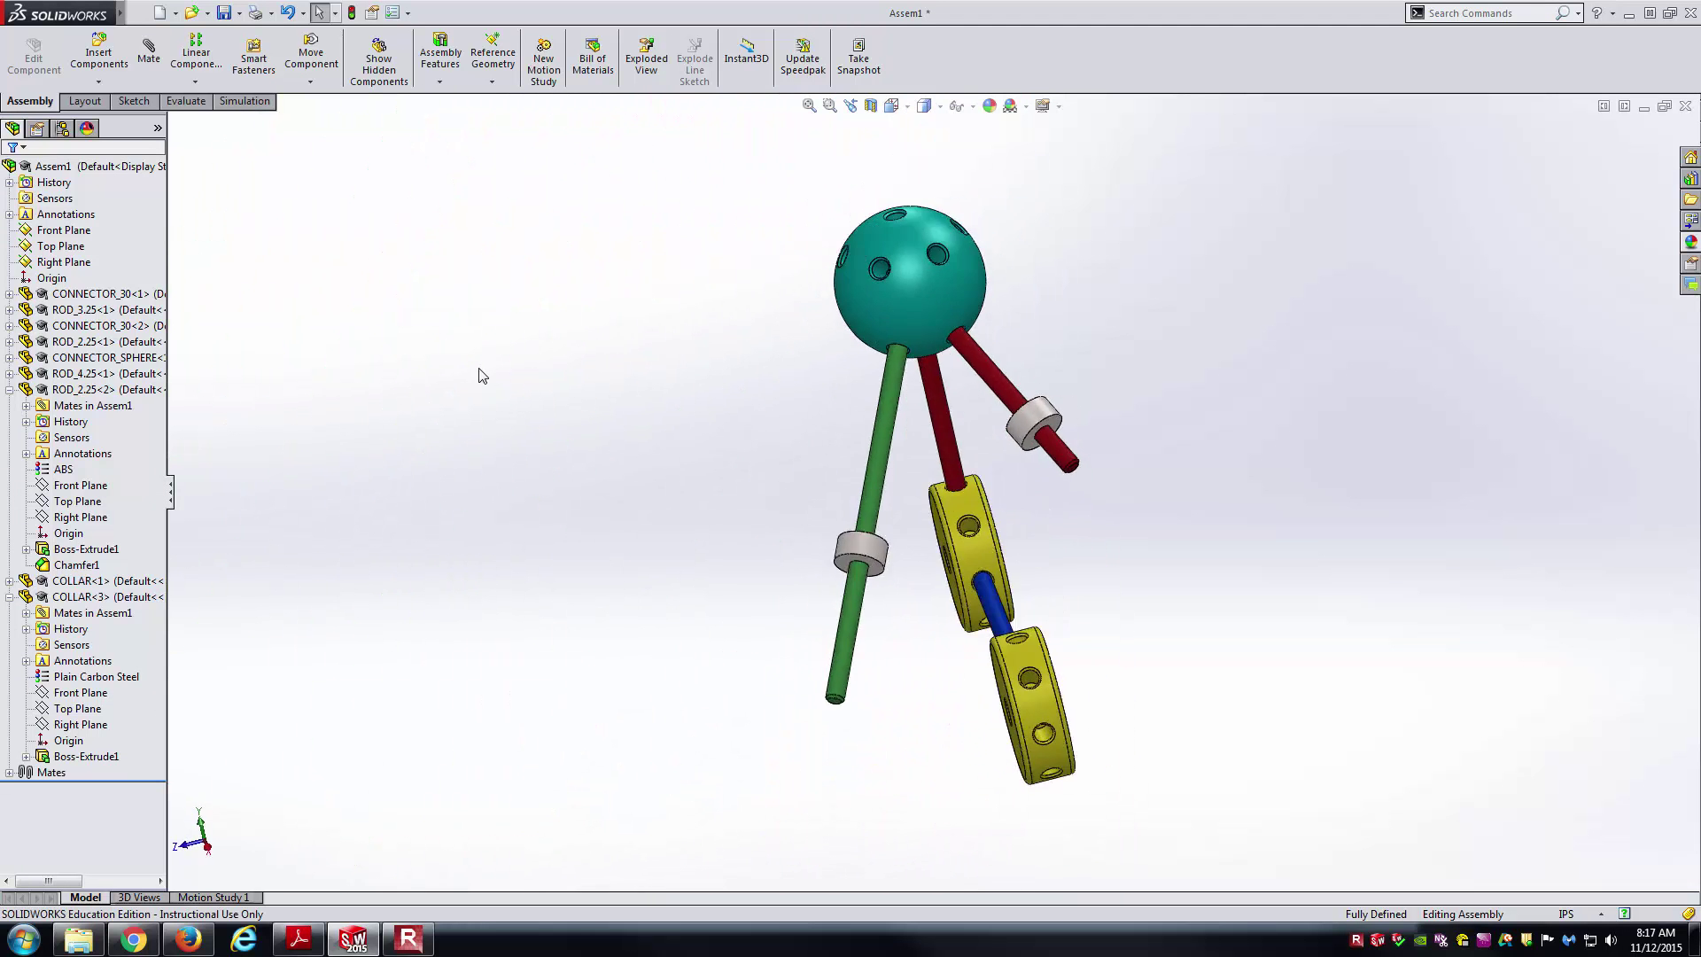
left_click(9, 389)
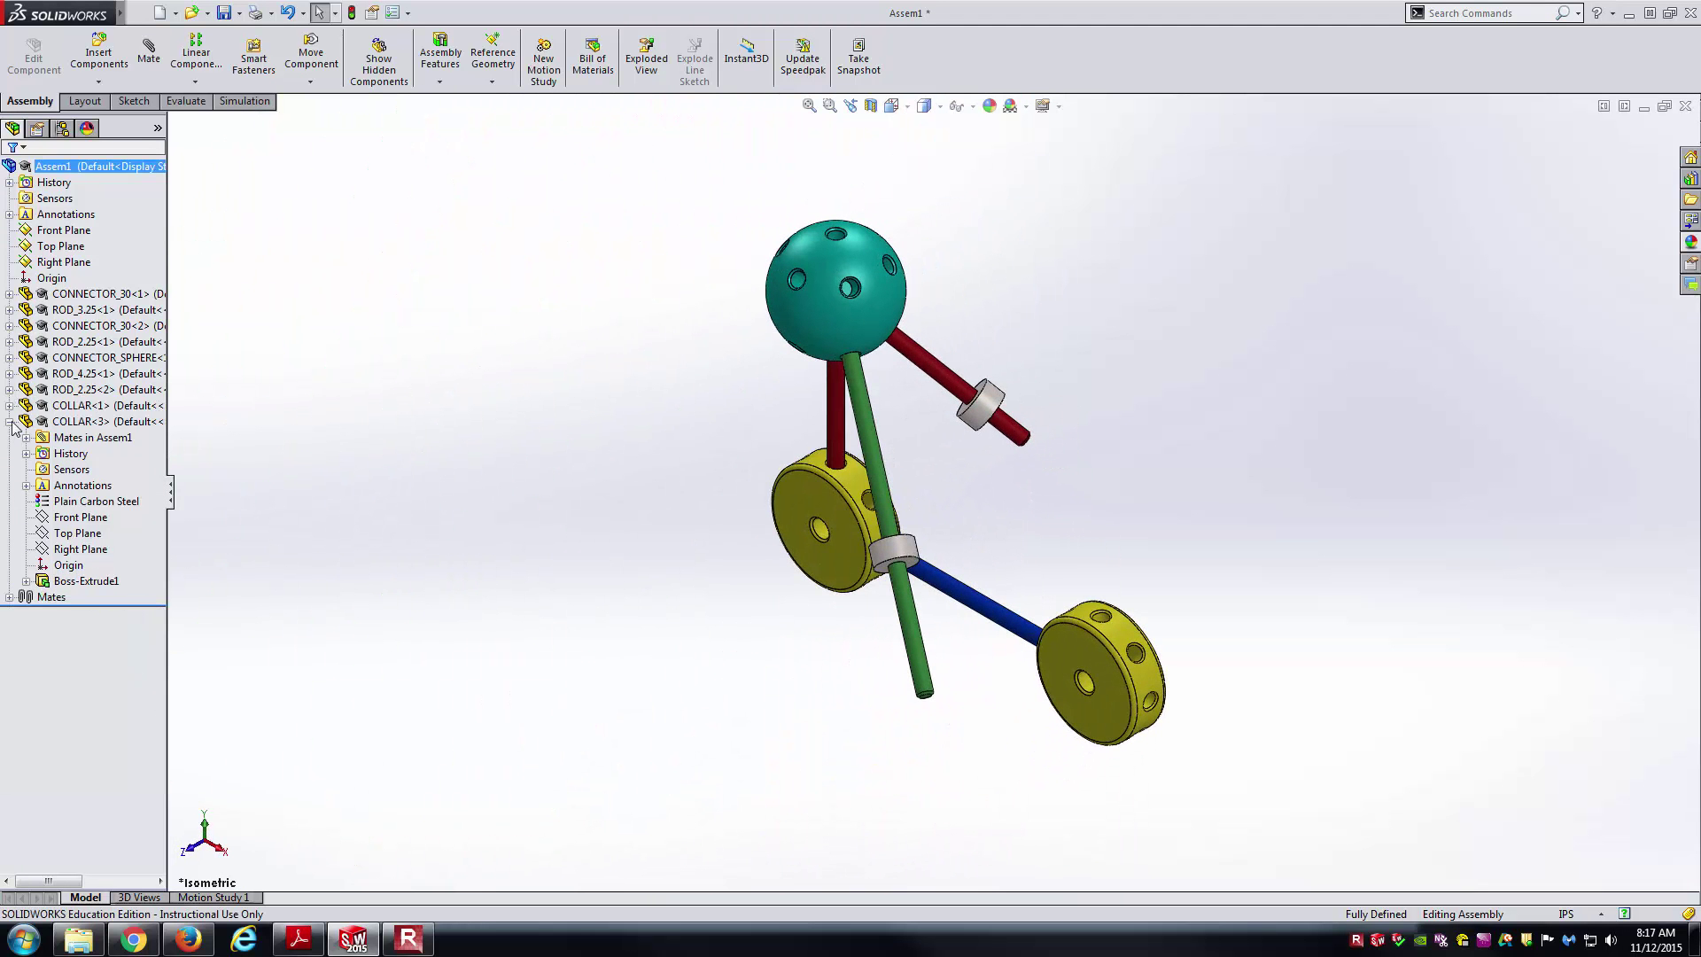
left_click(8, 421)
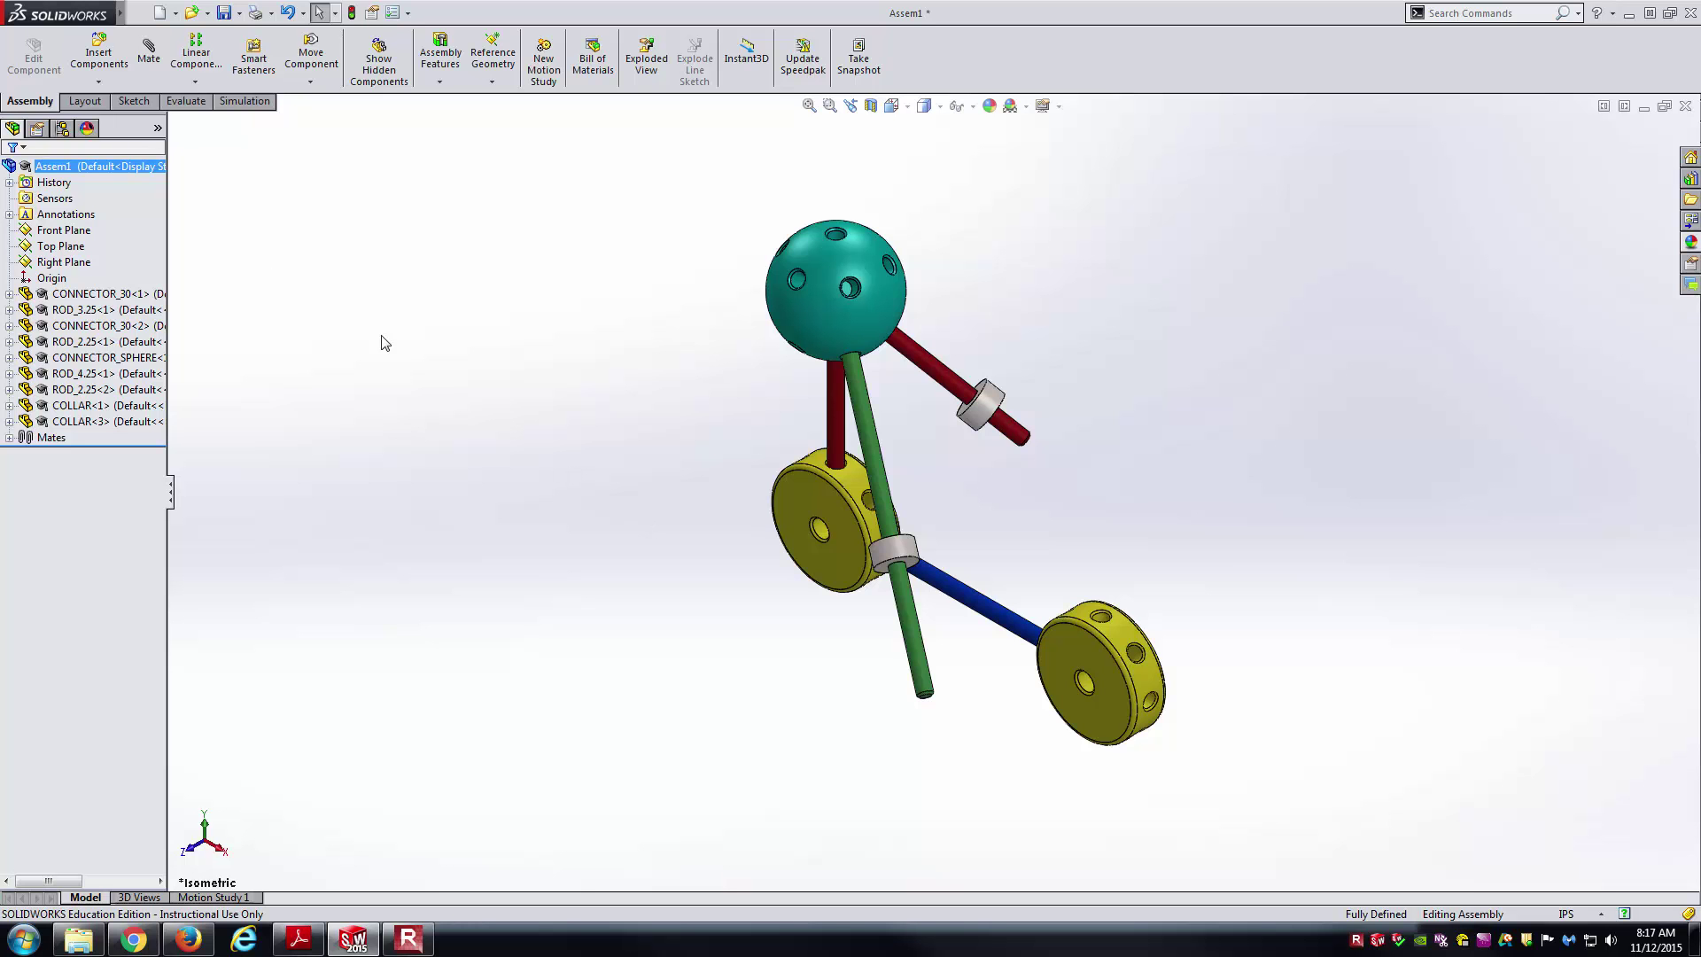
- Examine the mass properties of the whole assembly, keeping the model in sight, and close the report
left_click(185, 101)
left_click(299, 71)
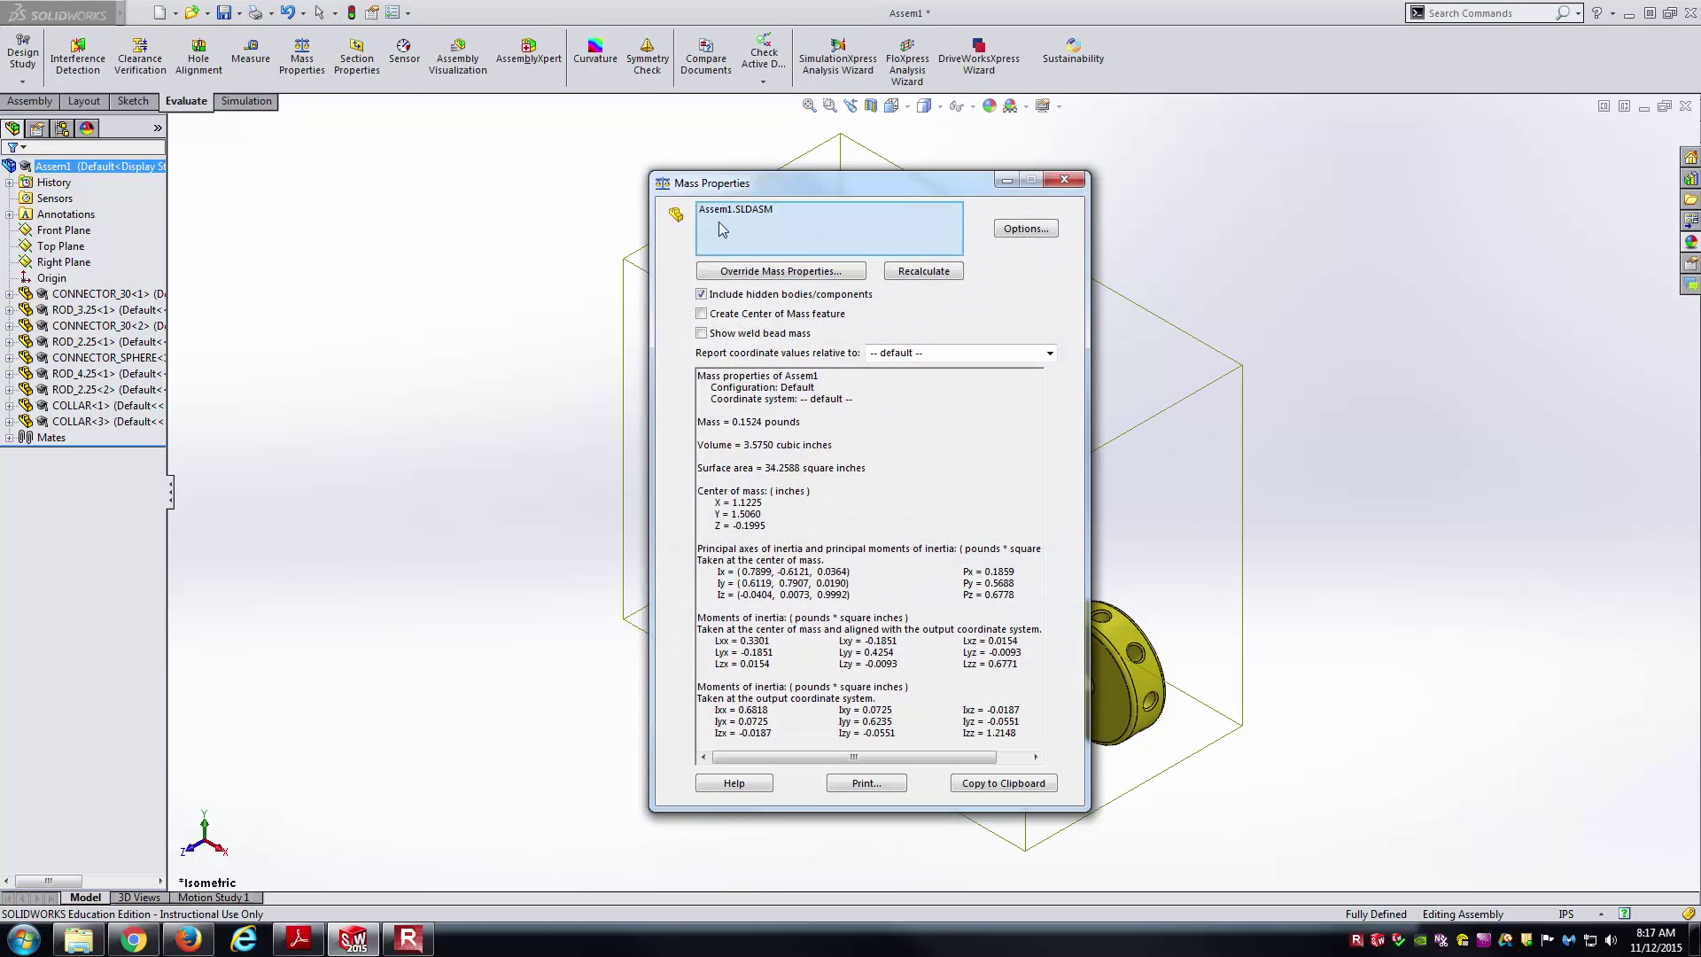
left_click_drag(634, 193, 328, 173)
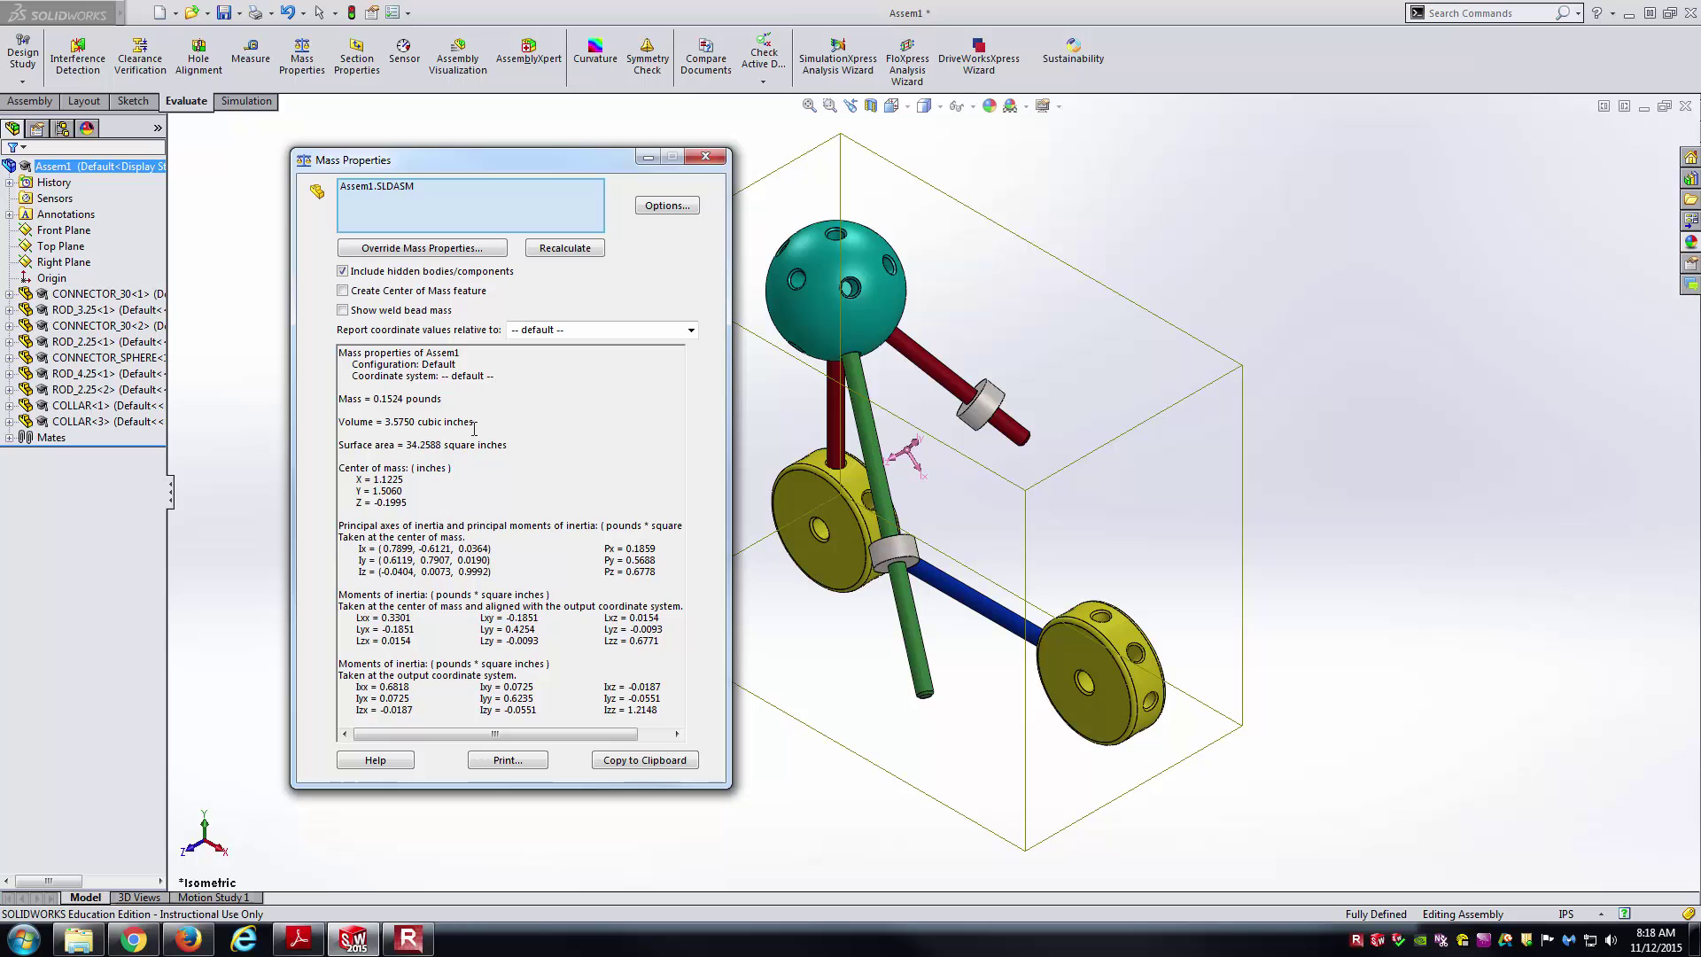
left_click(705, 156)
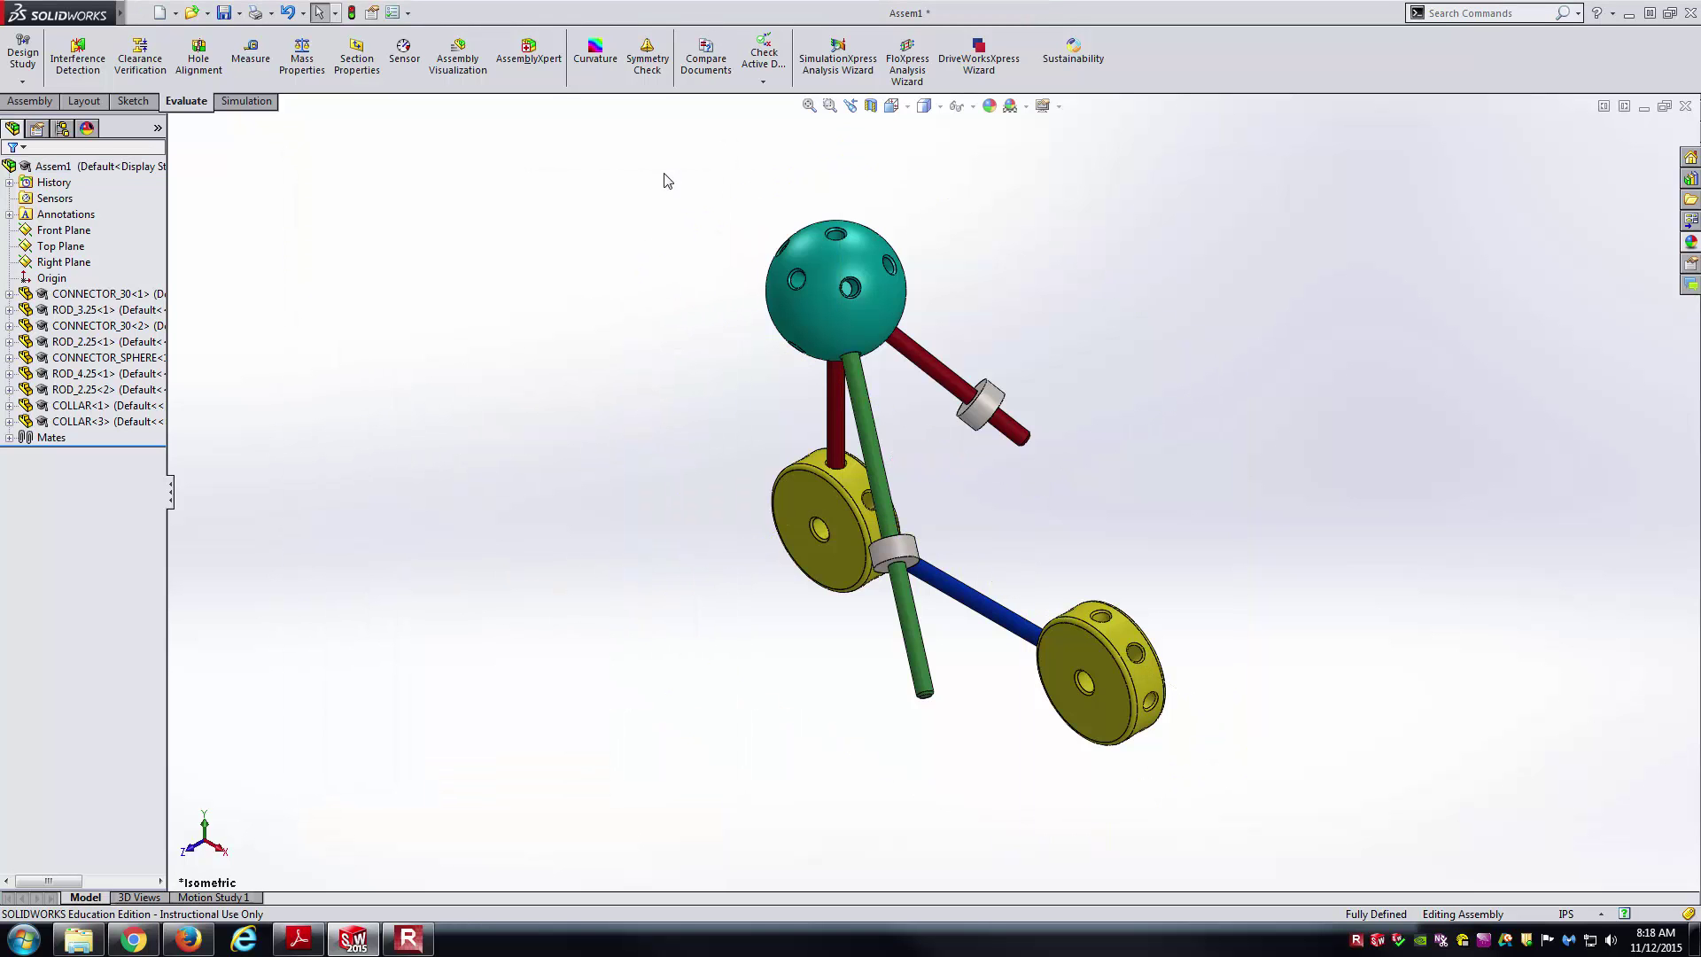